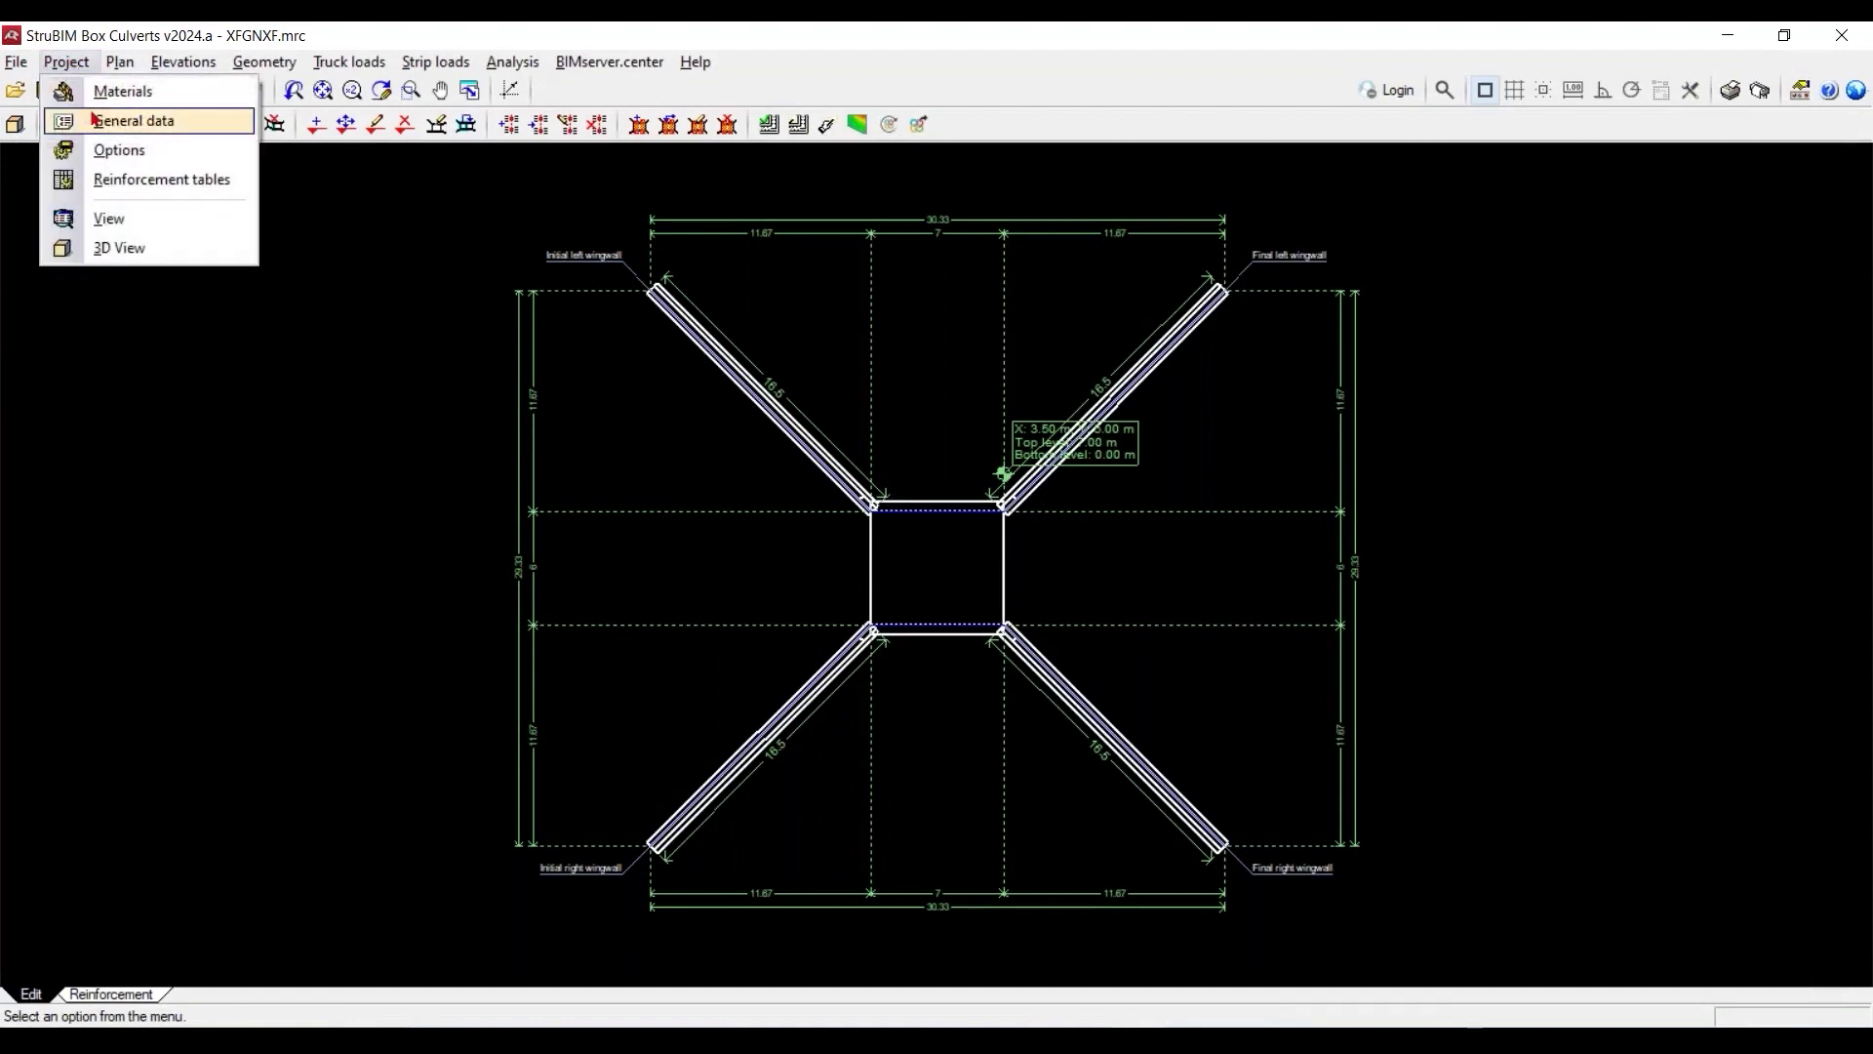
Check the concrete and steel materials, then read the General data field help texts
click(99, 91)
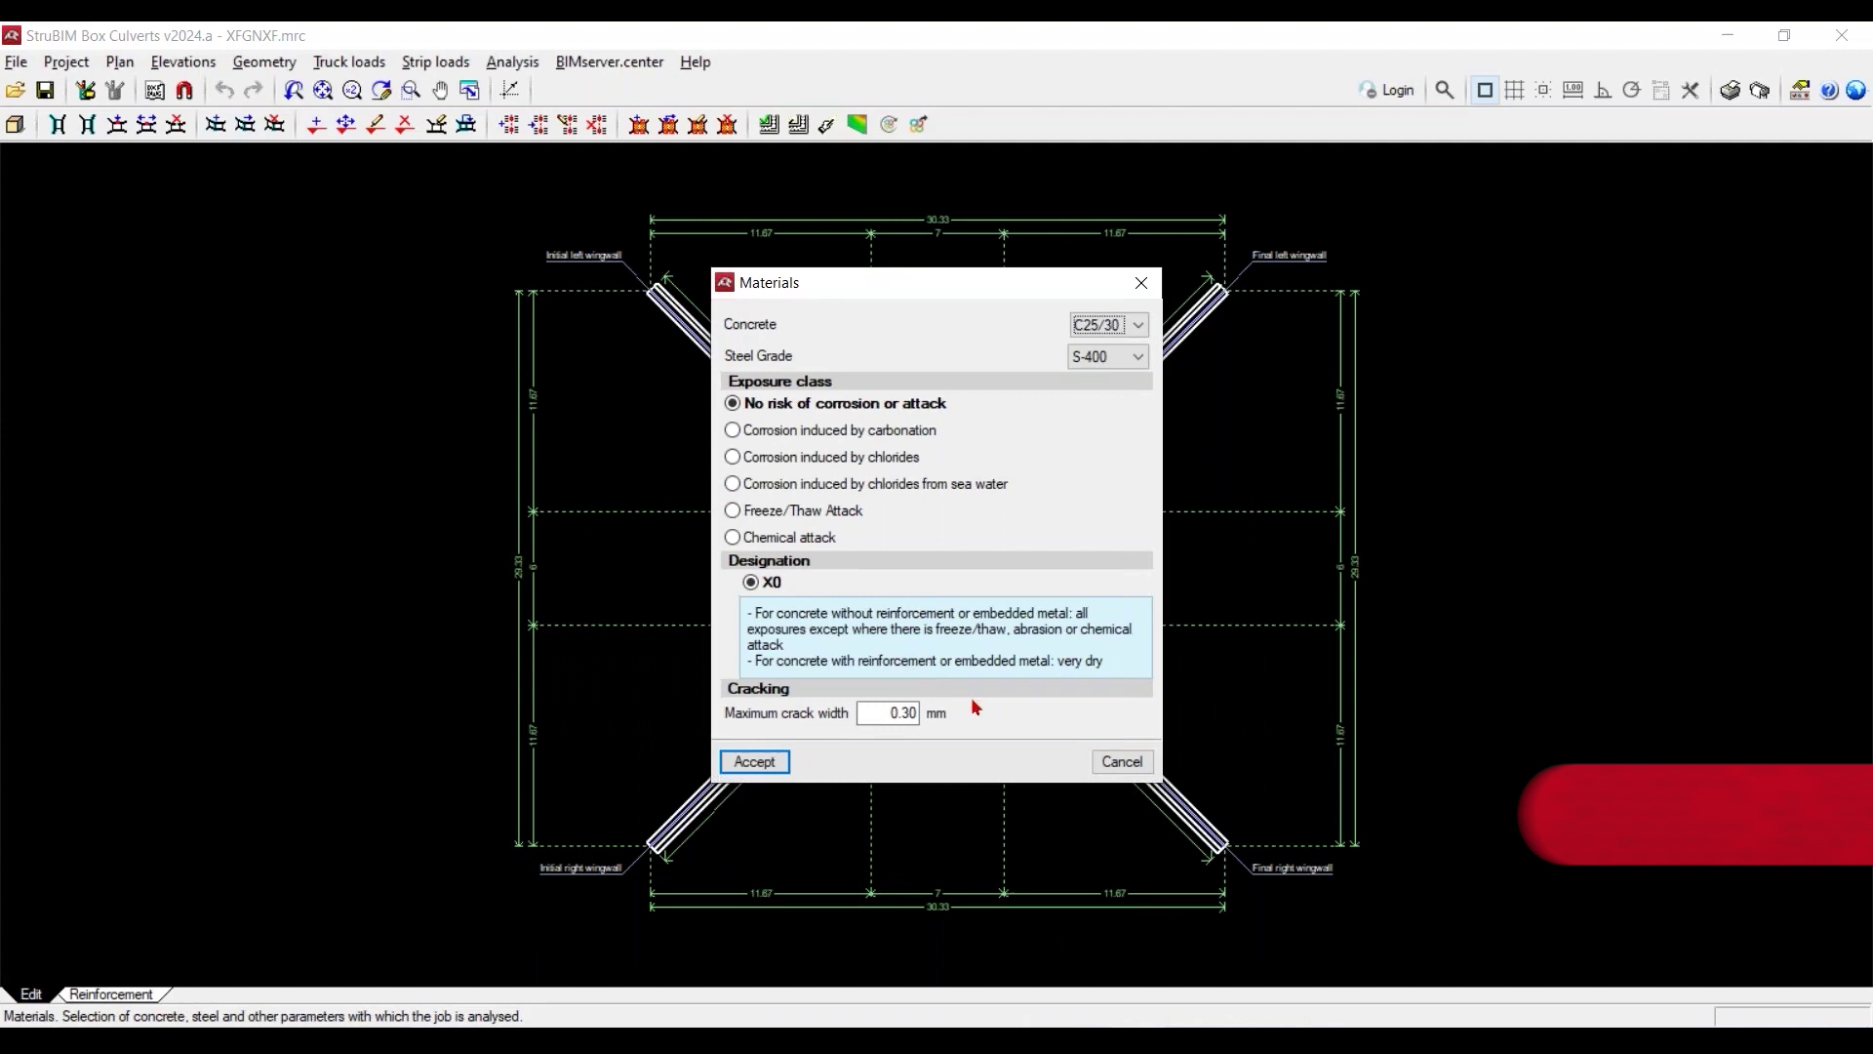
click(1141, 282)
click(67, 61)
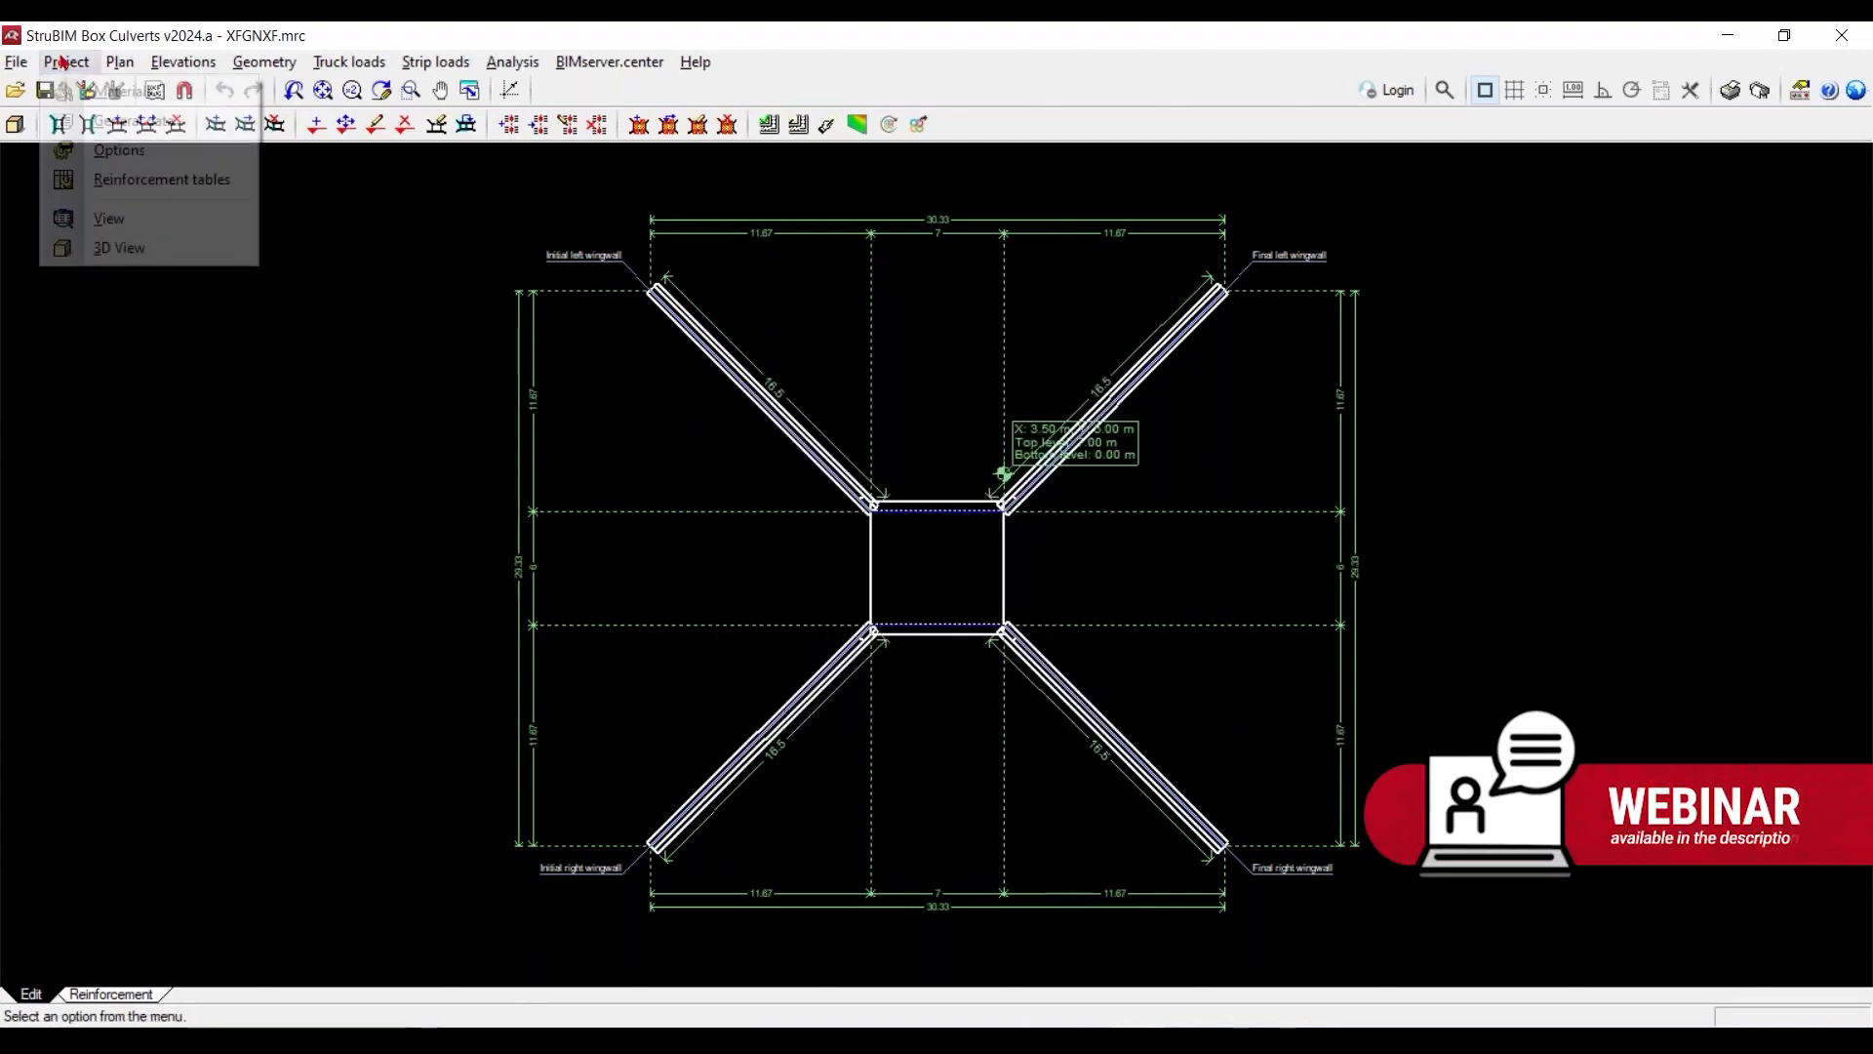
click(107, 120)
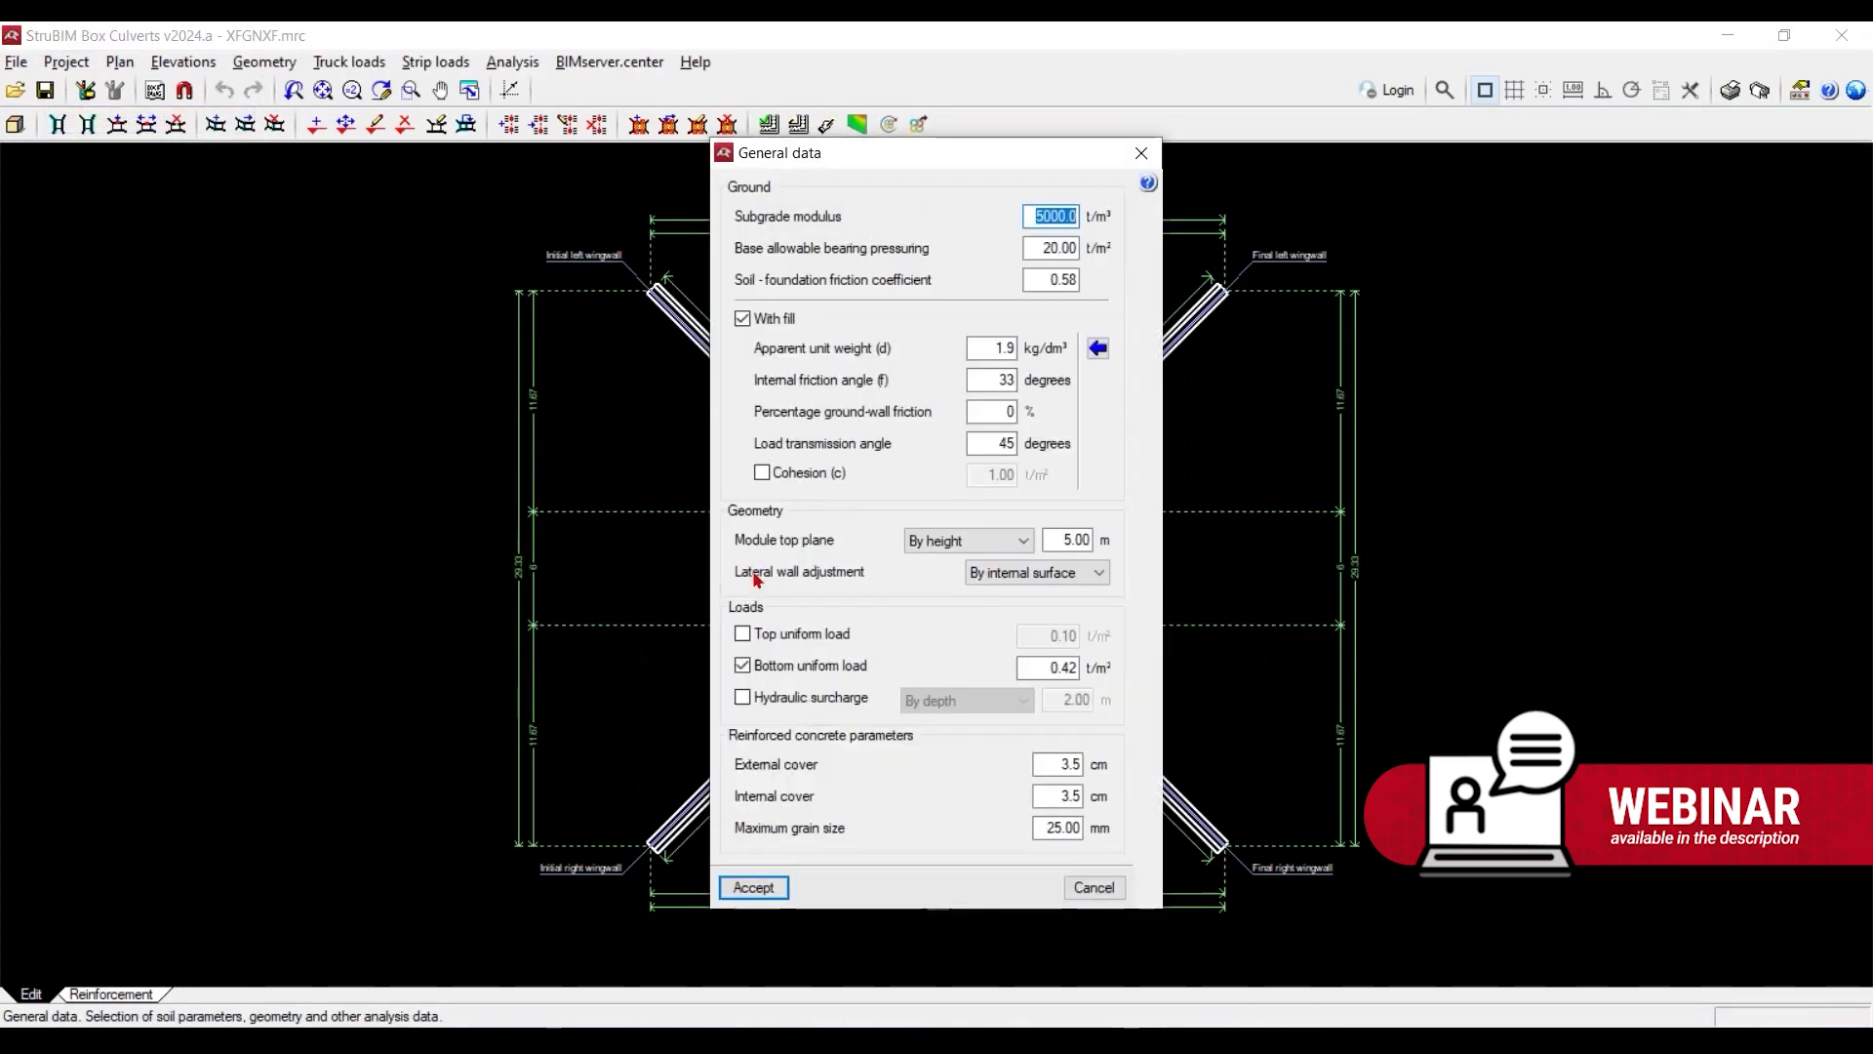
mouse_move(770, 571)
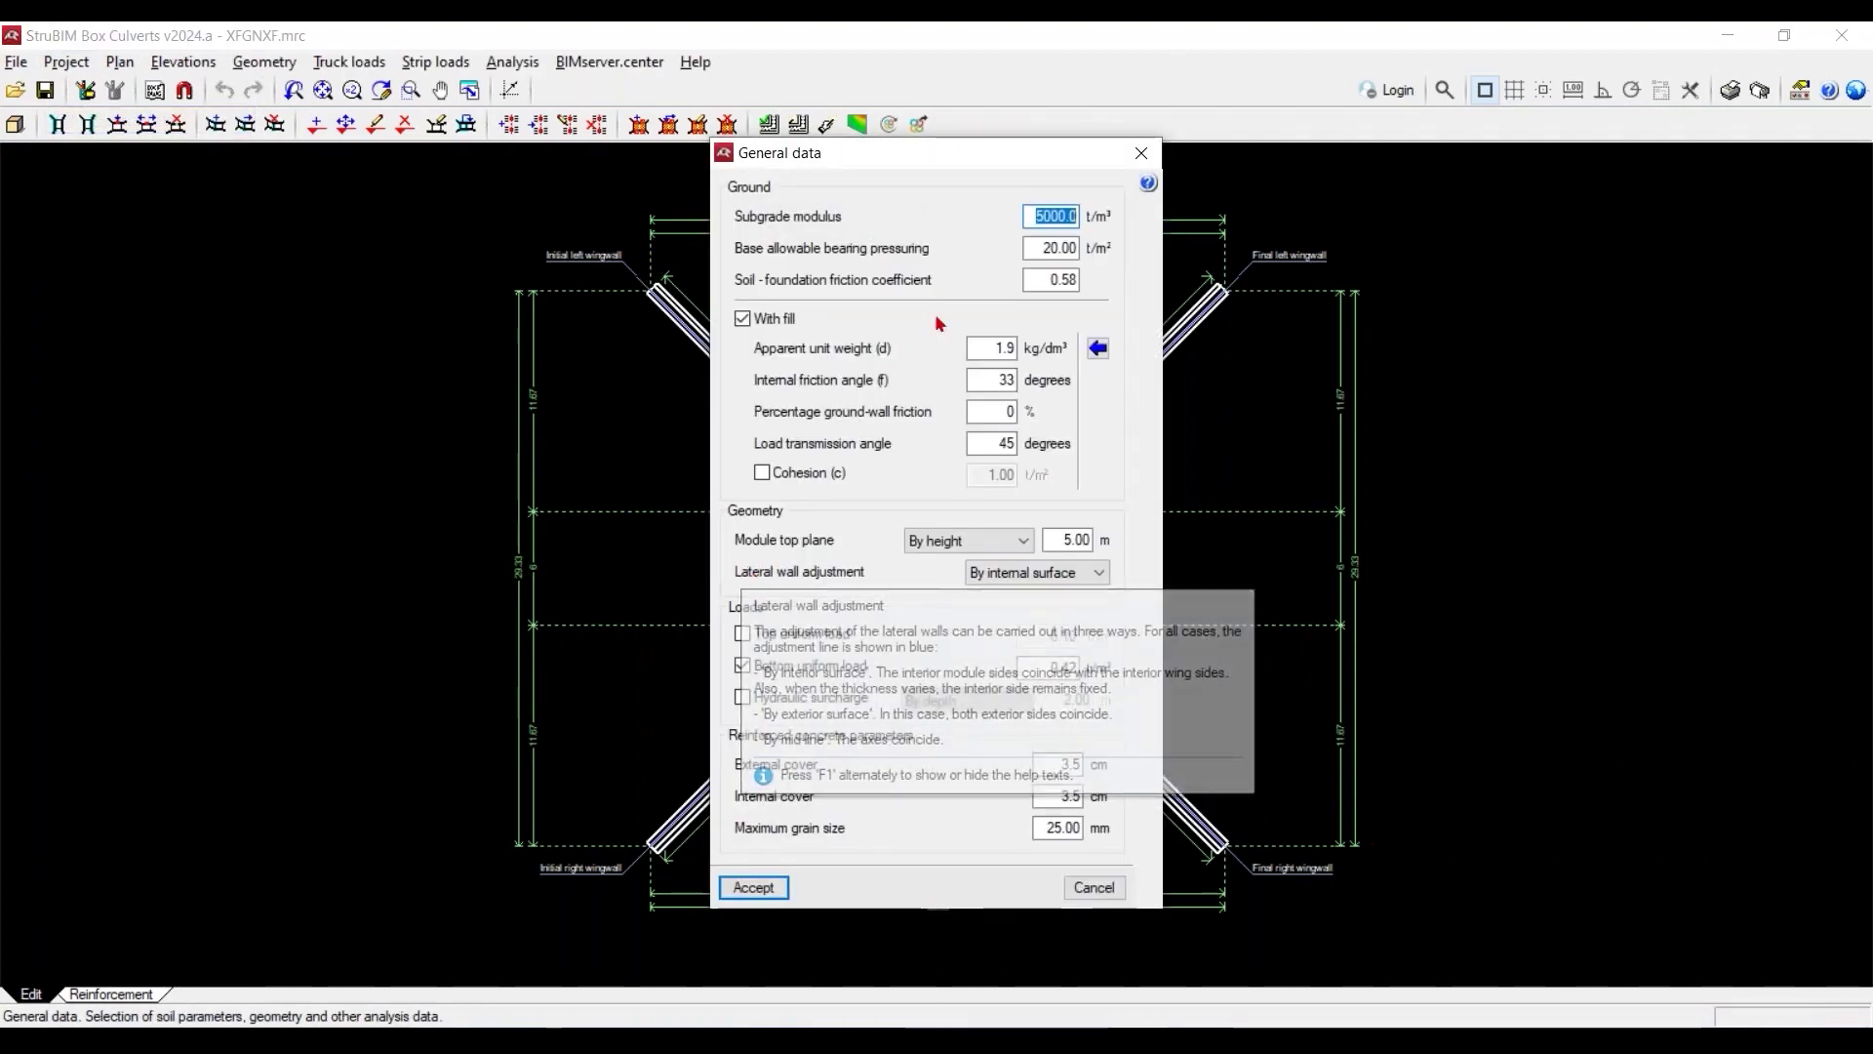
mouse_move(754, 226)
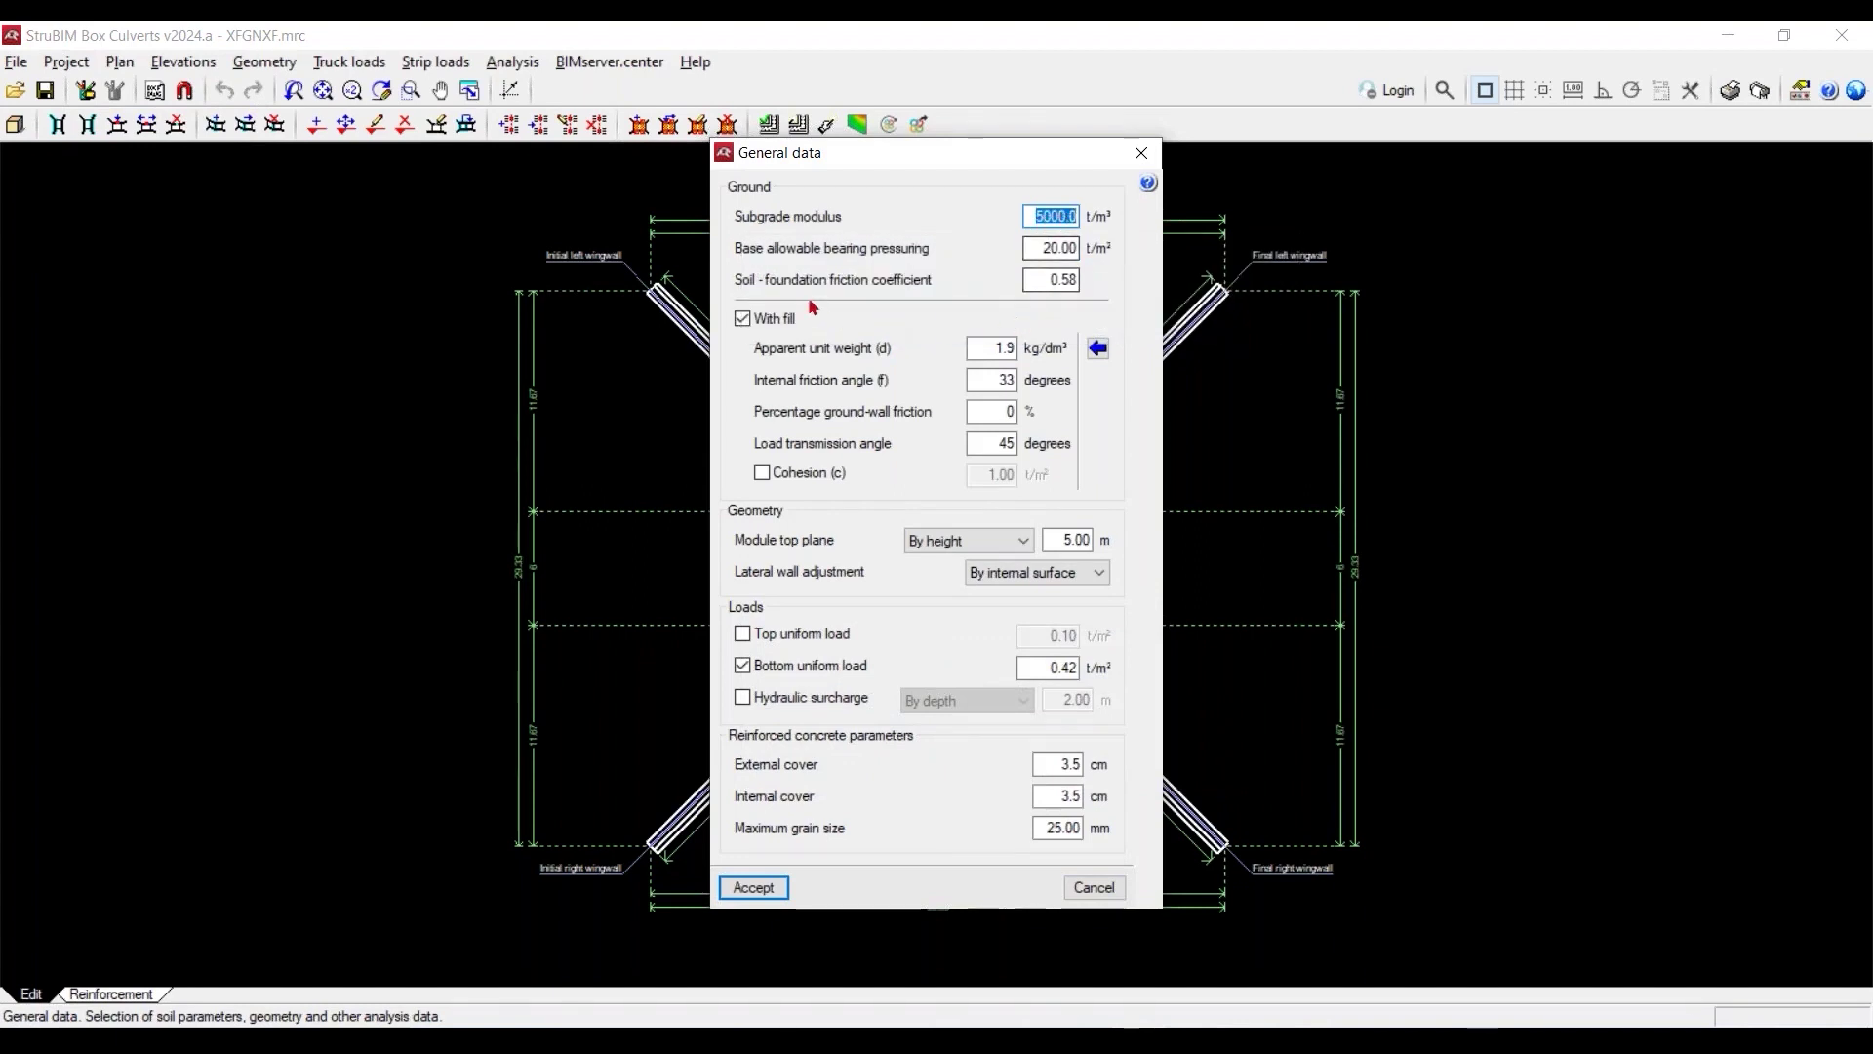
mouse_move(818, 256)
mouse_move(839, 291)
Compare the typical soil values for the fill and accept Dense sand
click(1099, 349)
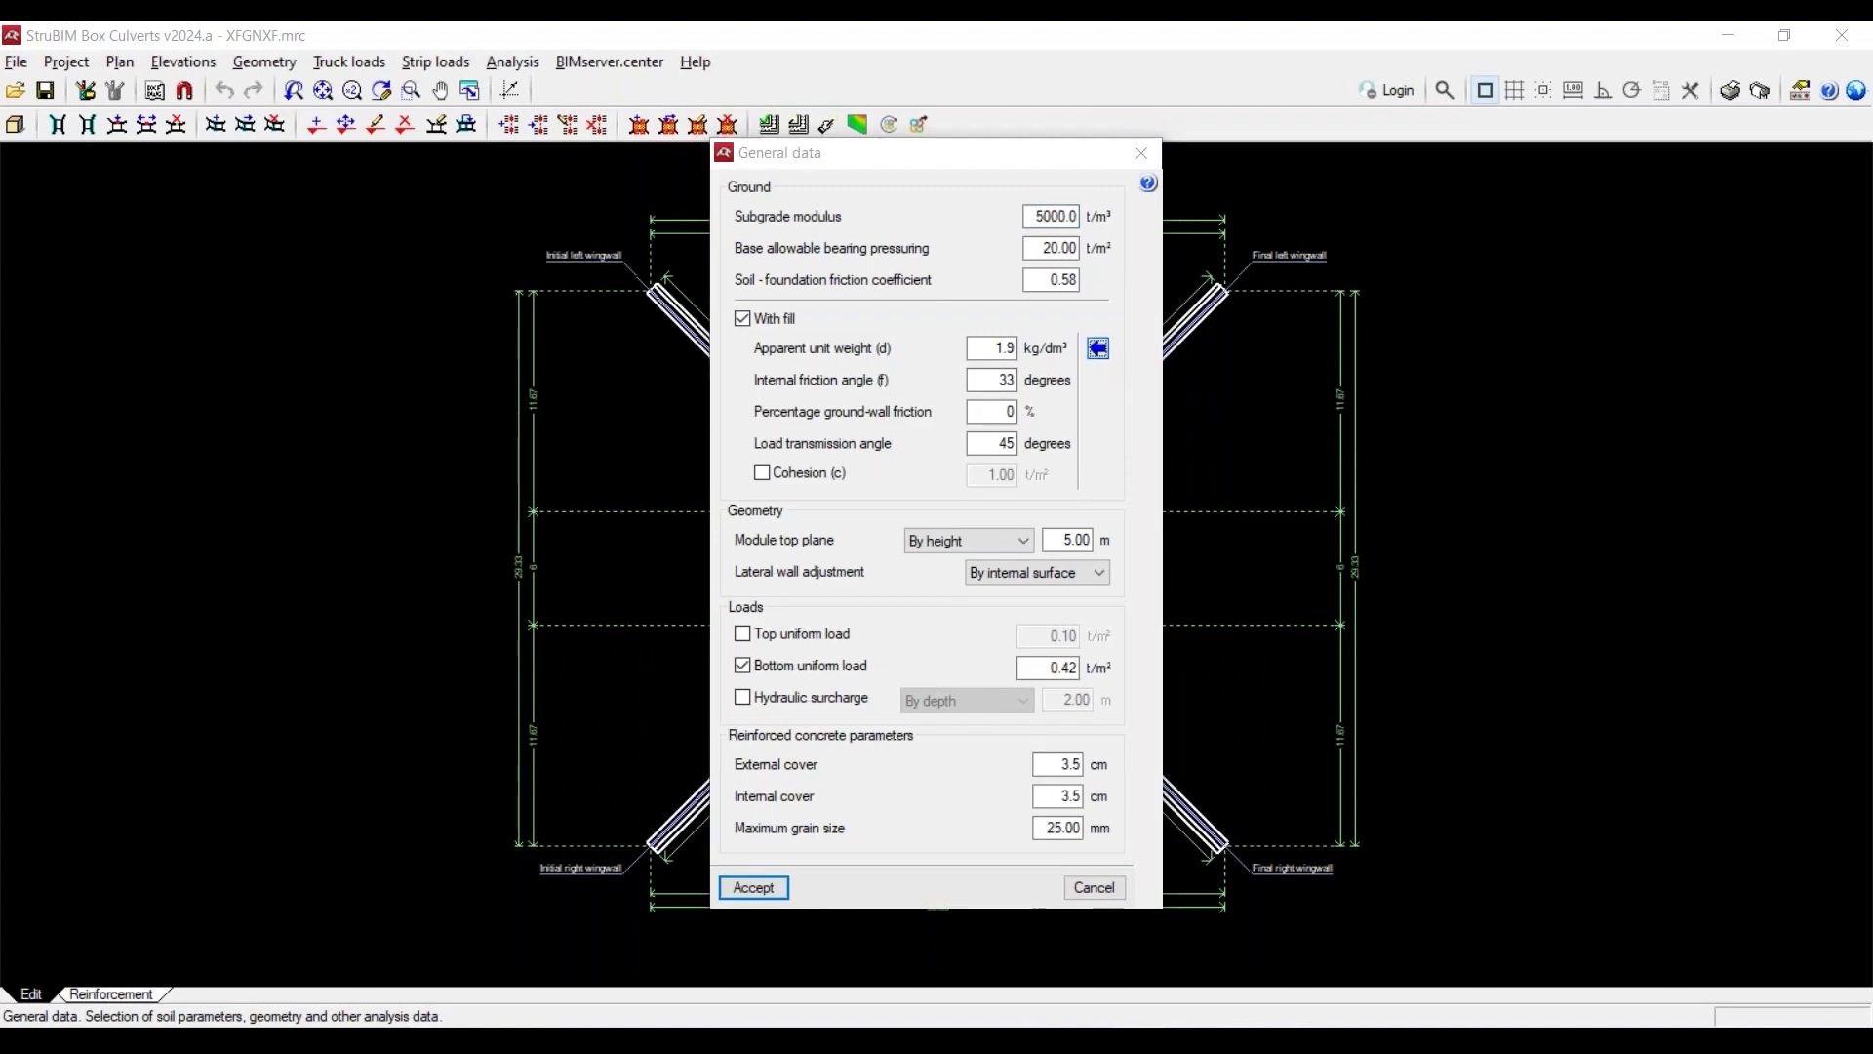
drag(1137, 374, 950, 326)
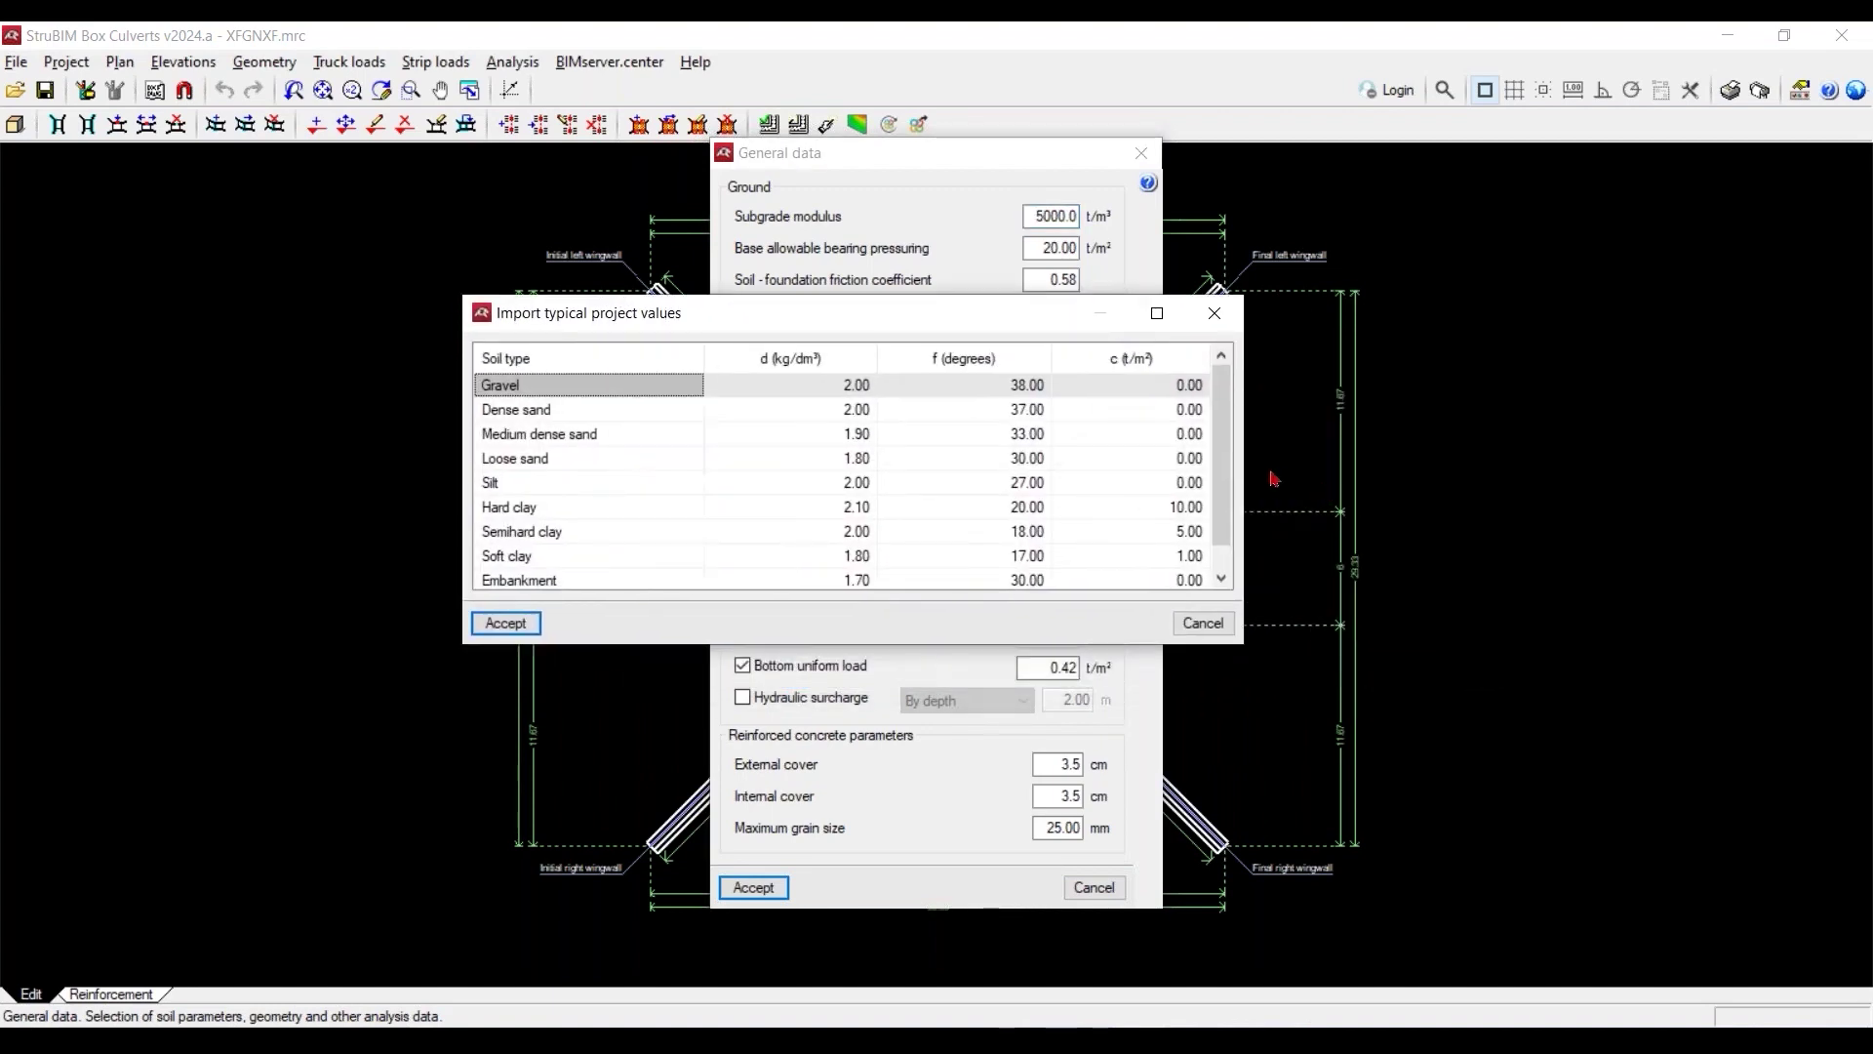
drag(1336, 473, 1793, 473)
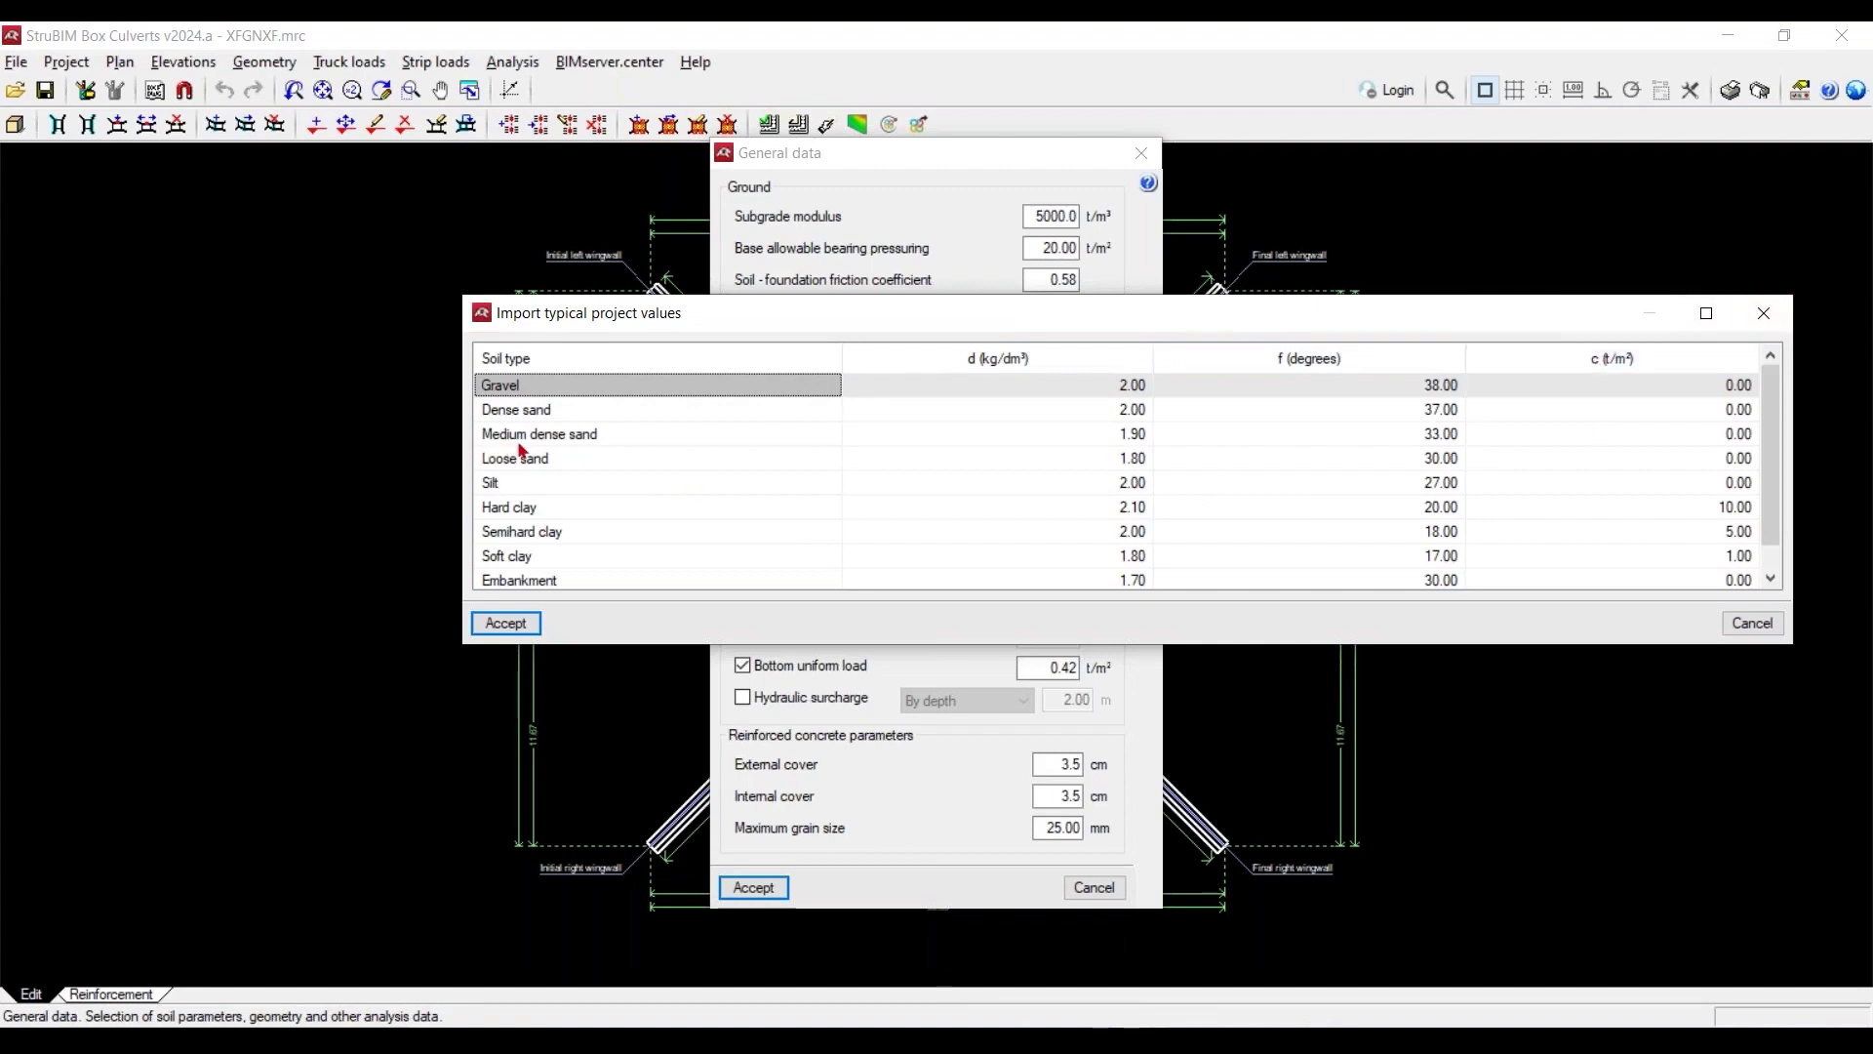
click(549, 414)
click(549, 435)
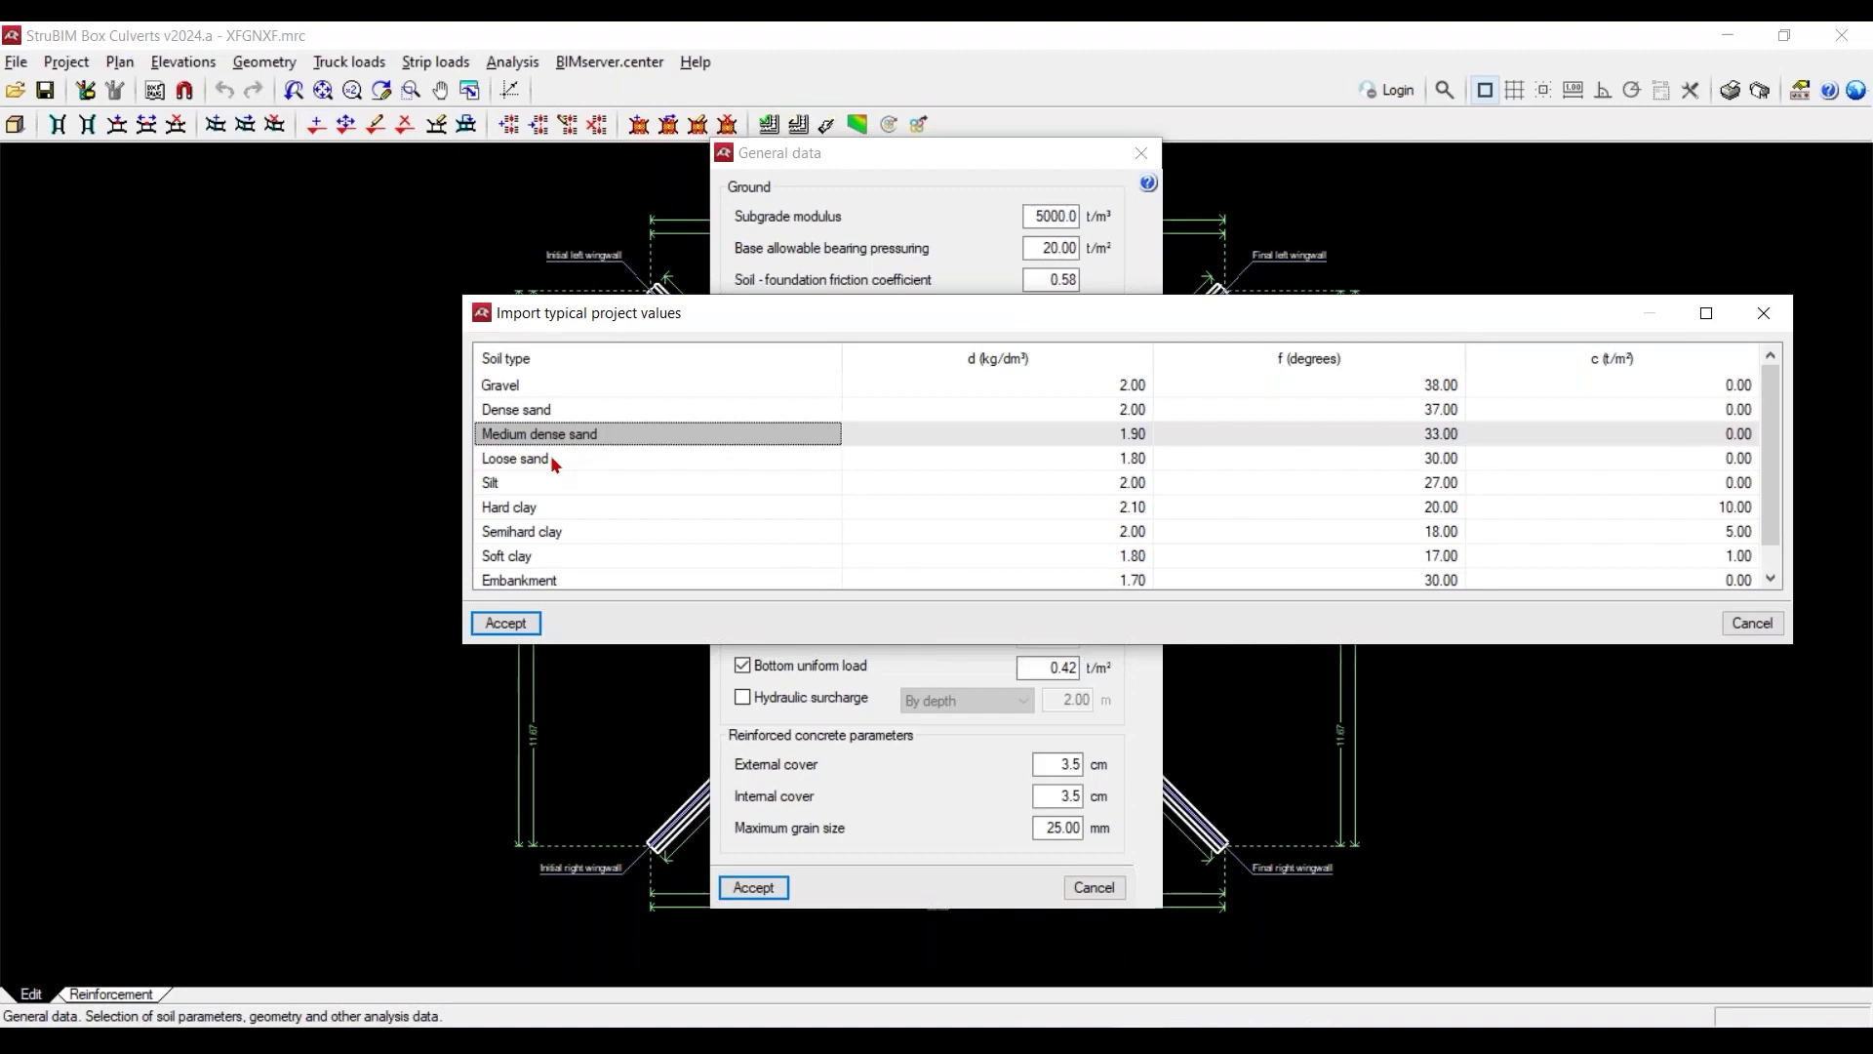
click(550, 457)
click(548, 487)
click(564, 507)
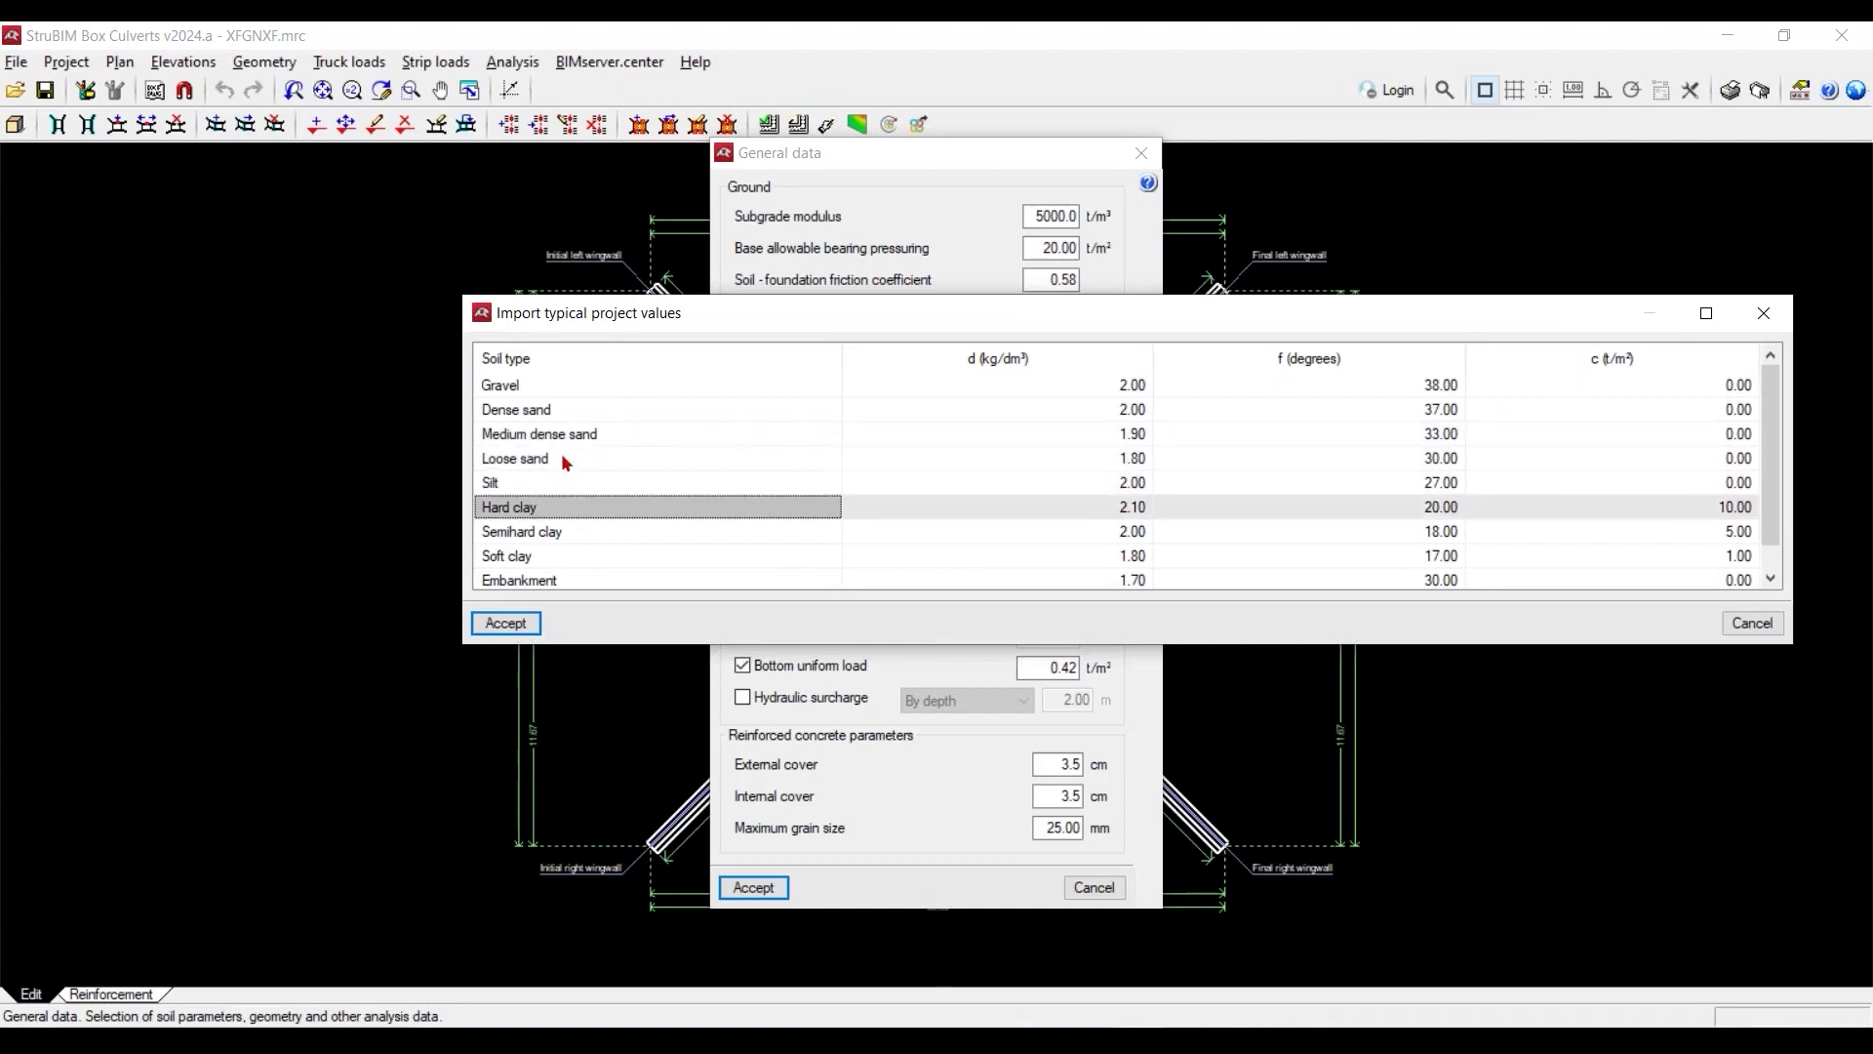
click(567, 414)
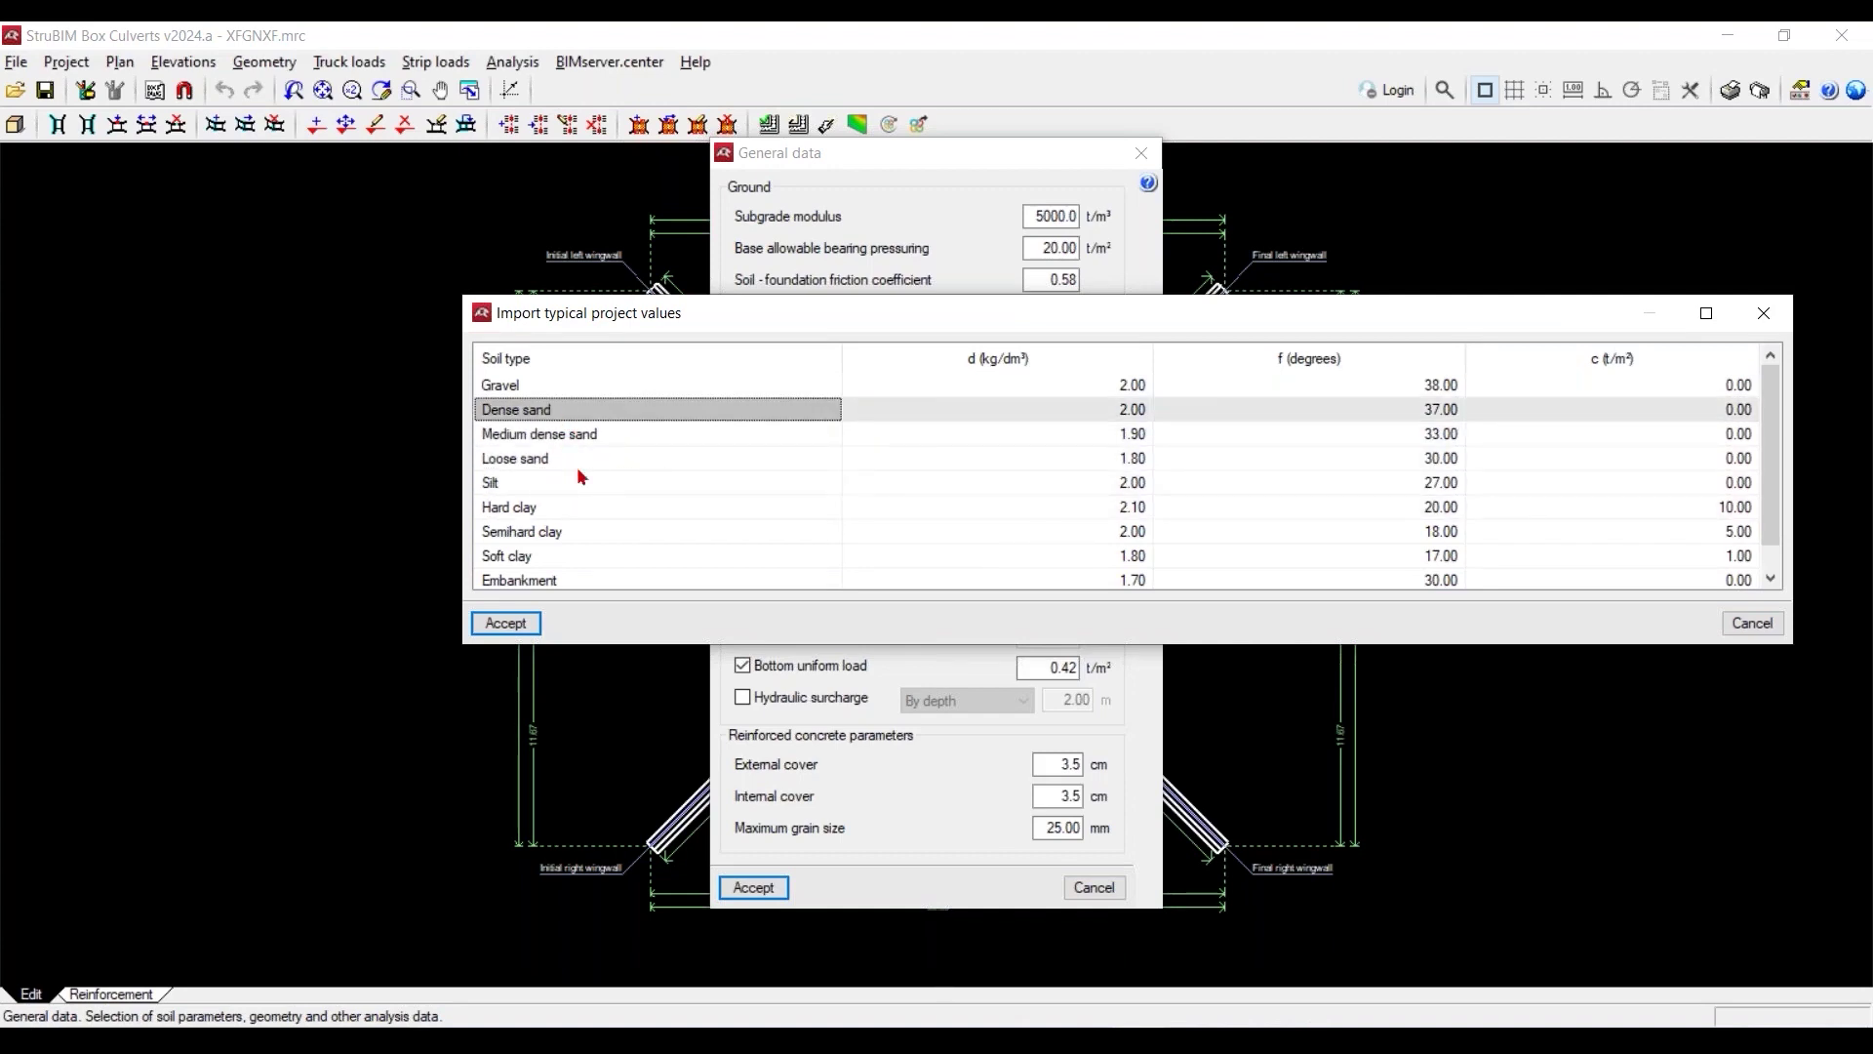
click(520, 628)
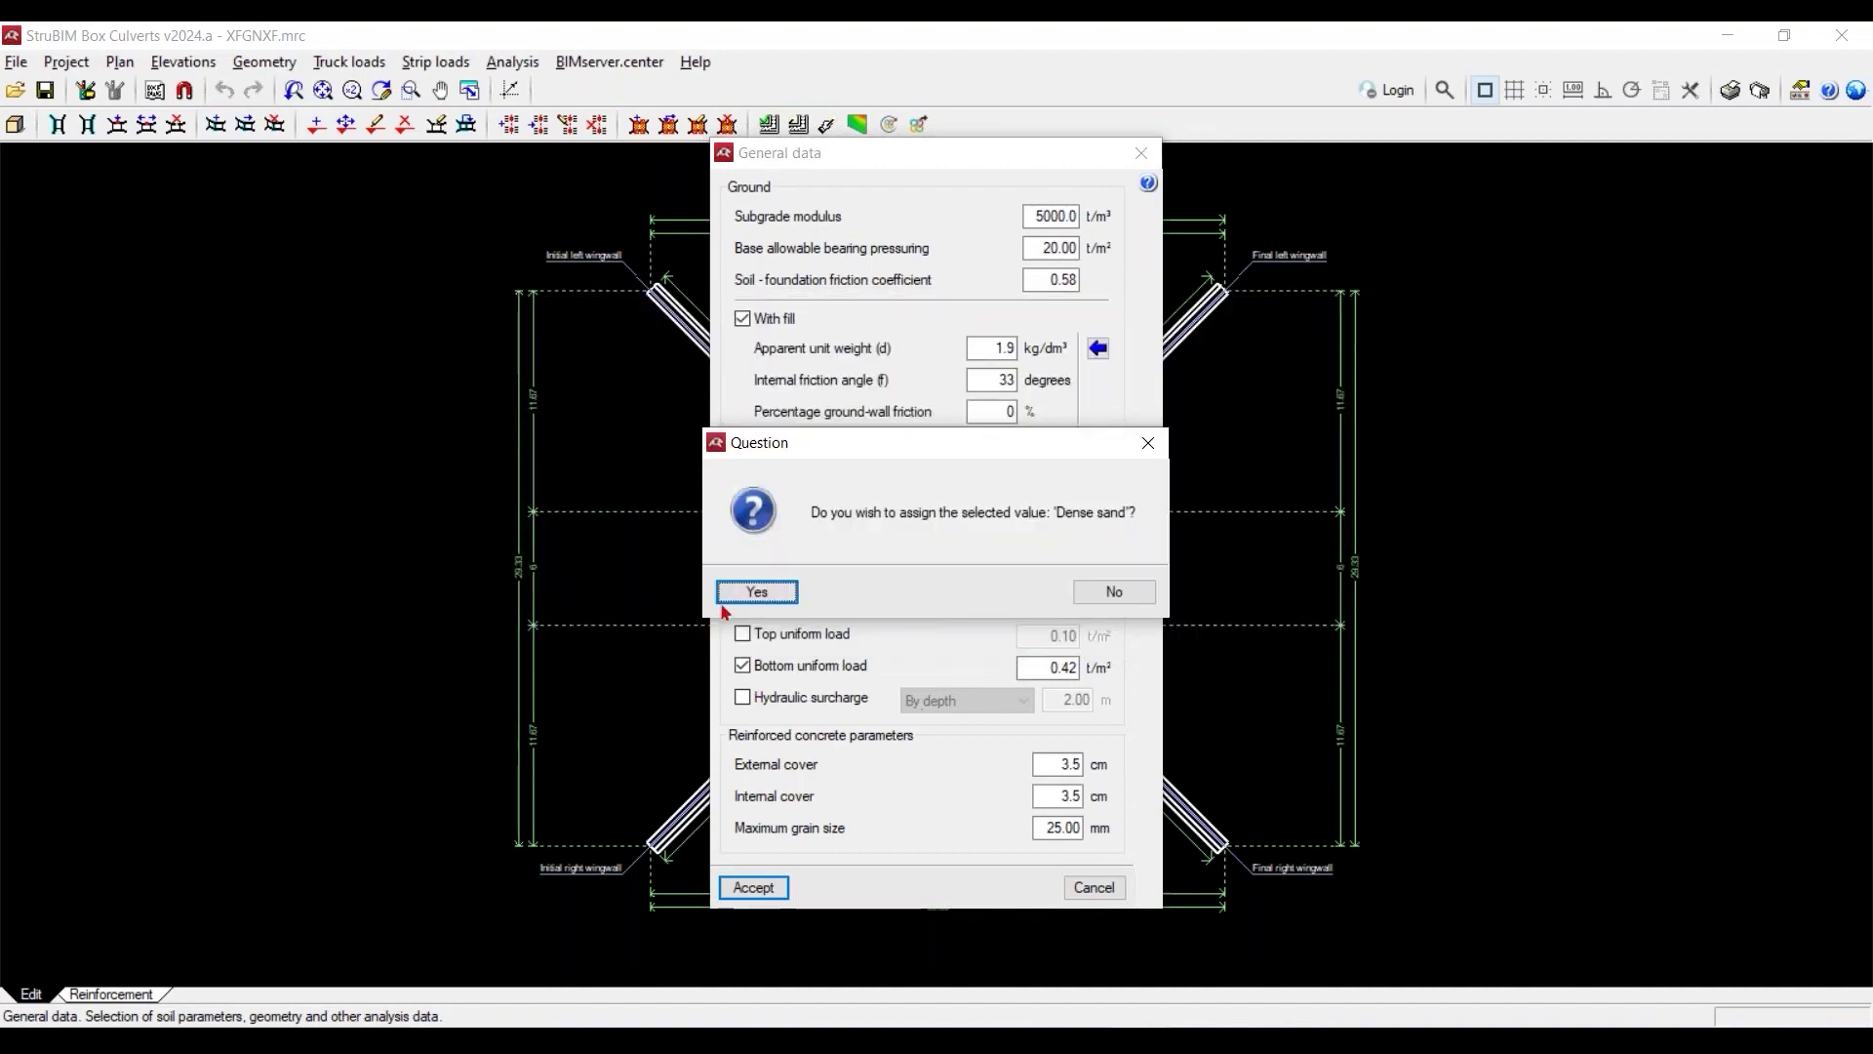
Assign Dense sand to the fill, enable 2.00 m hydraulic surcharge by depth, and accept
click(766, 591)
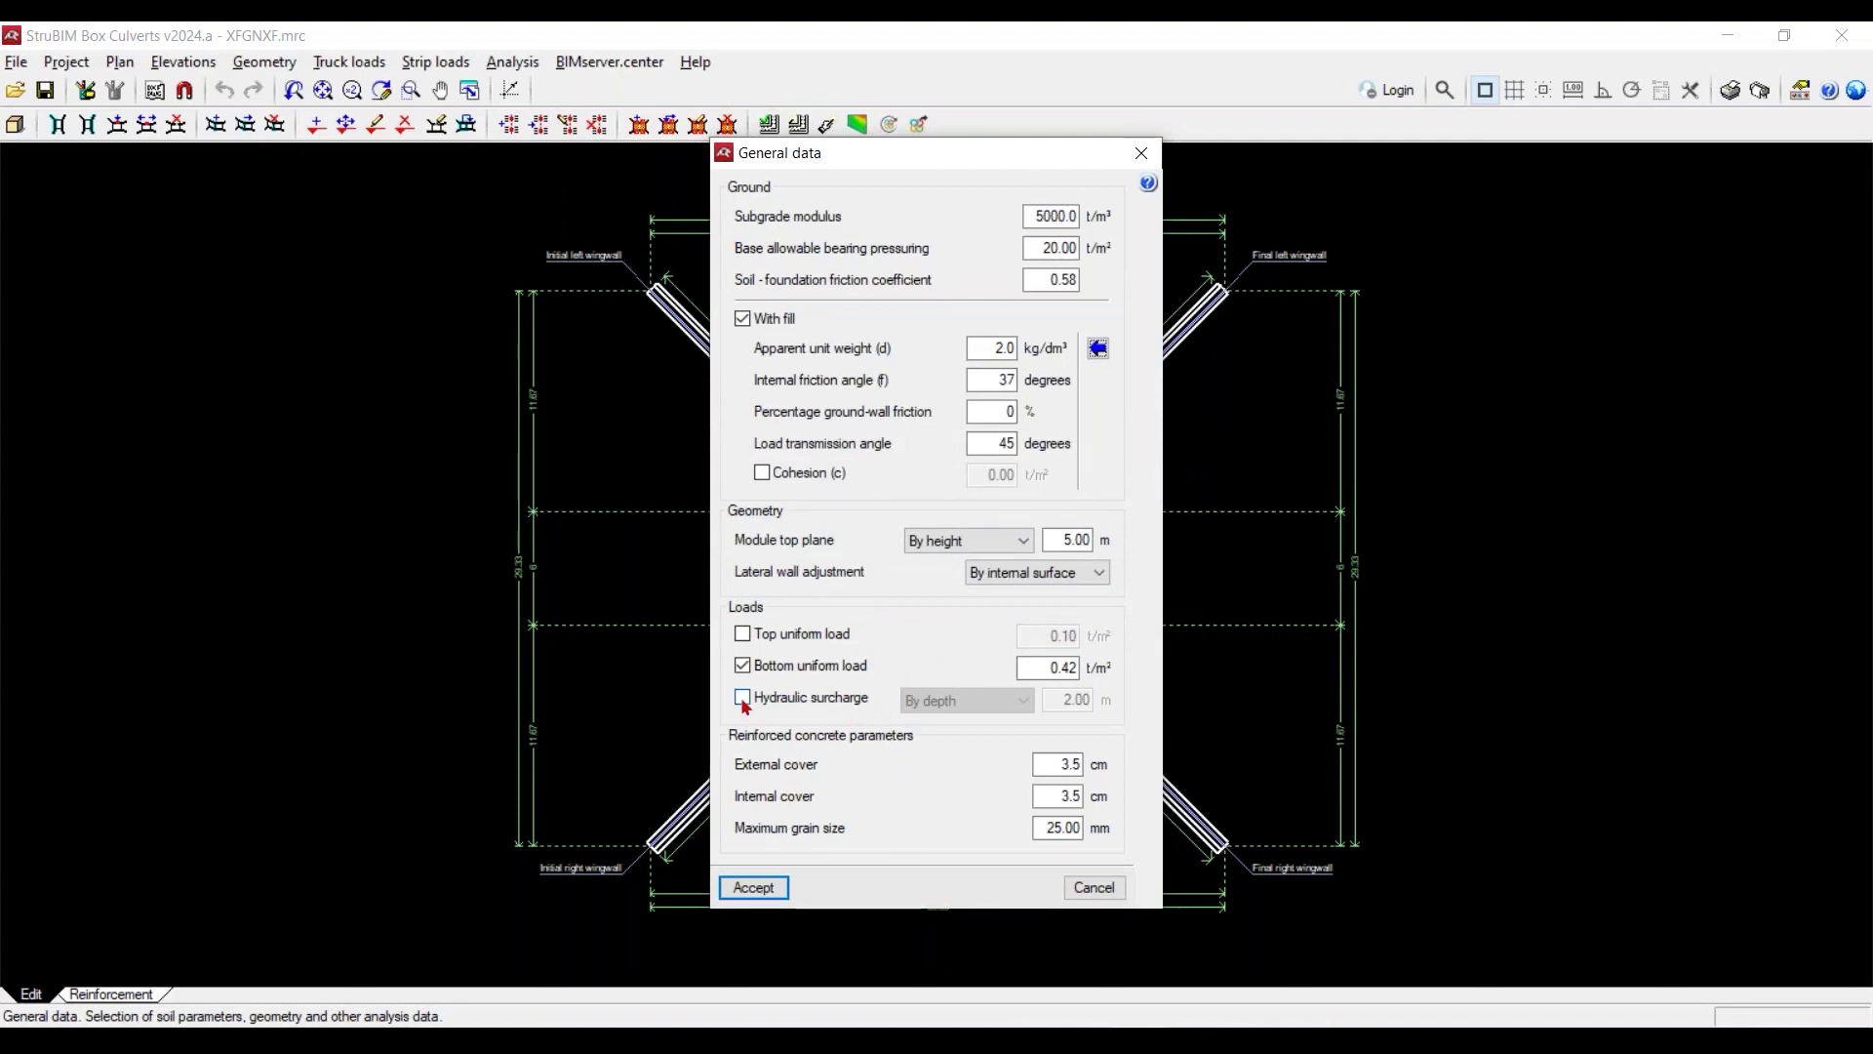
mouse_move(745, 704)
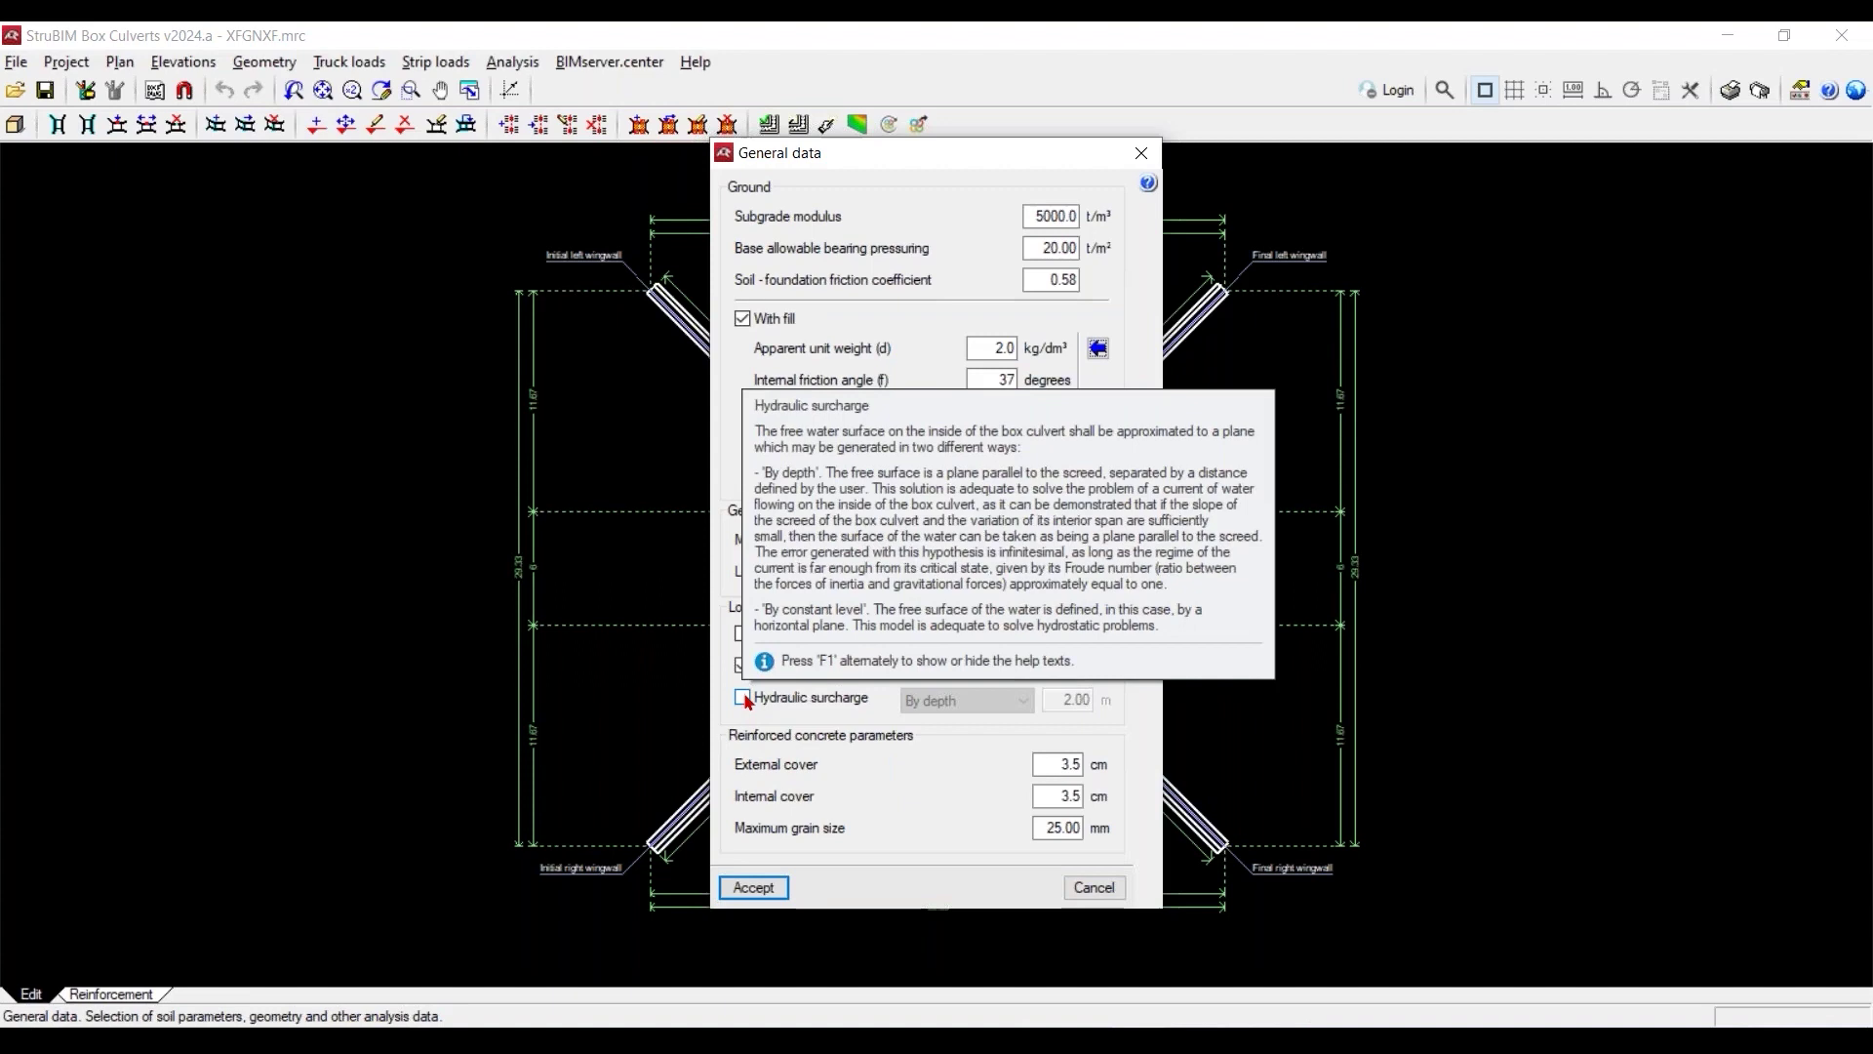
click(743, 699)
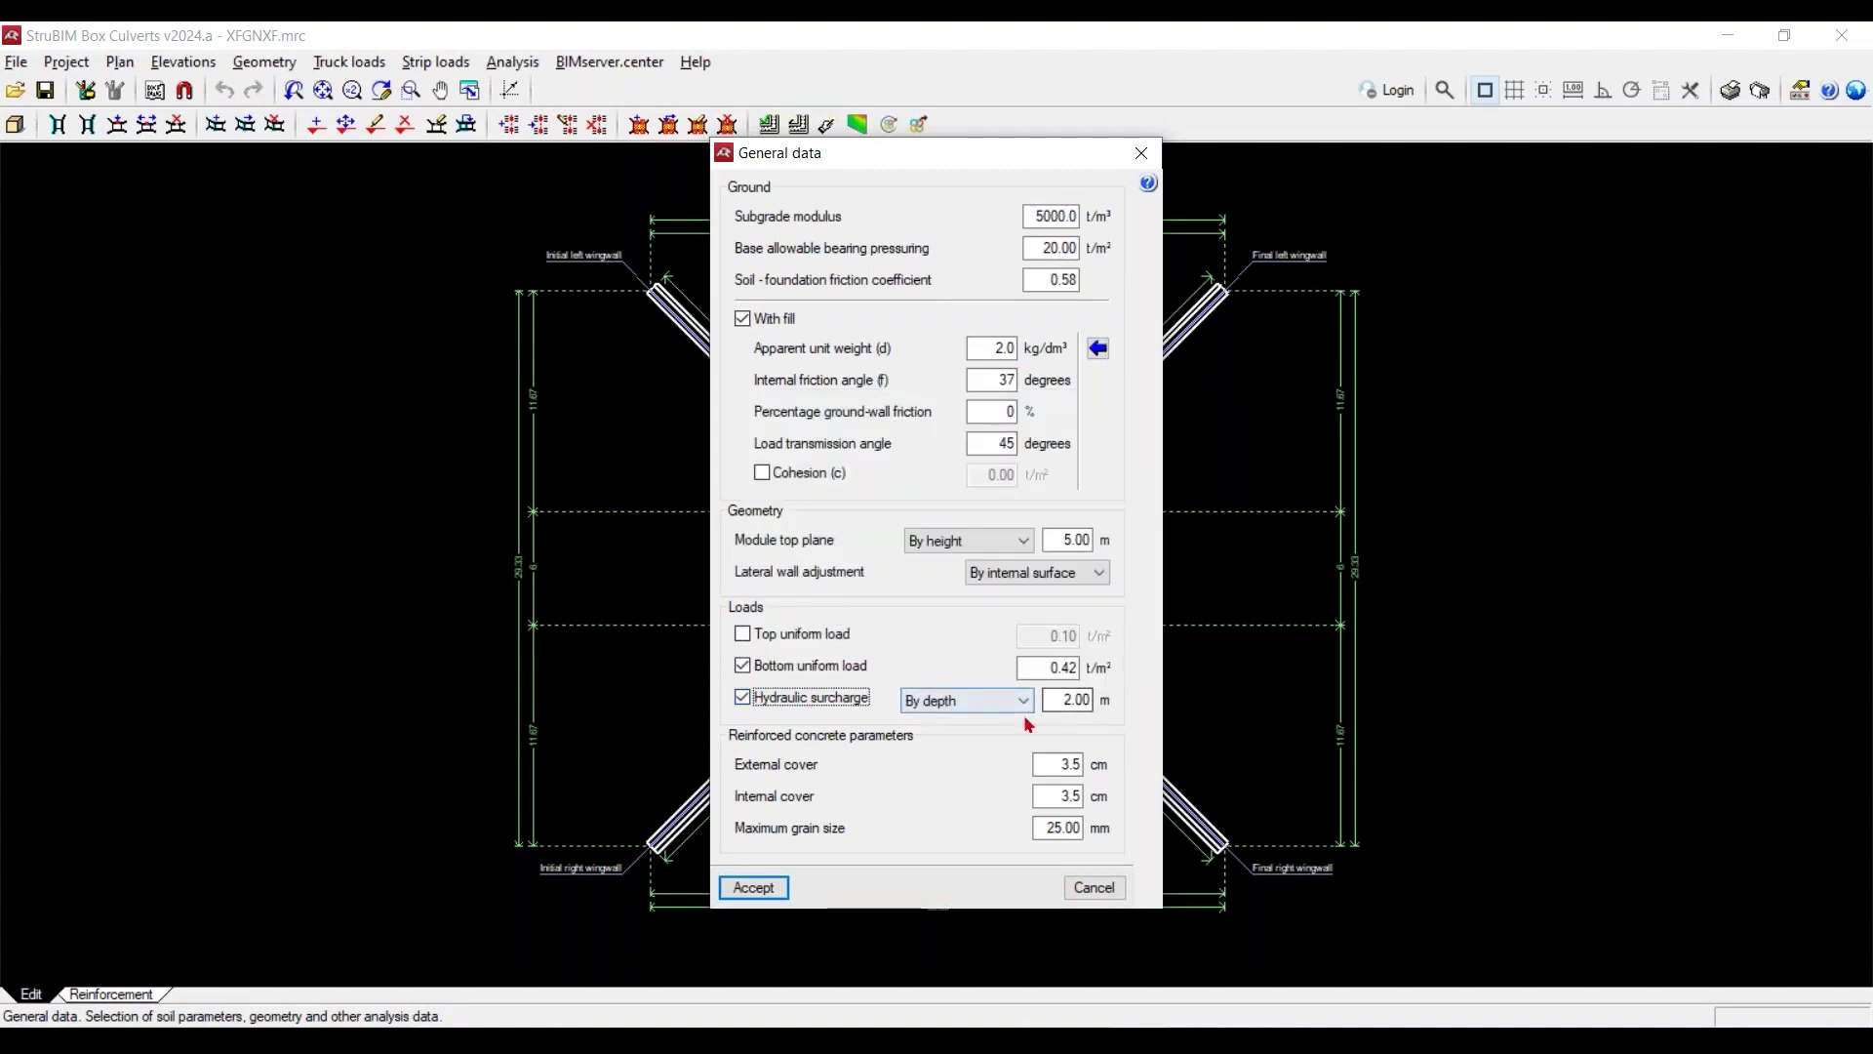
click(1068, 700)
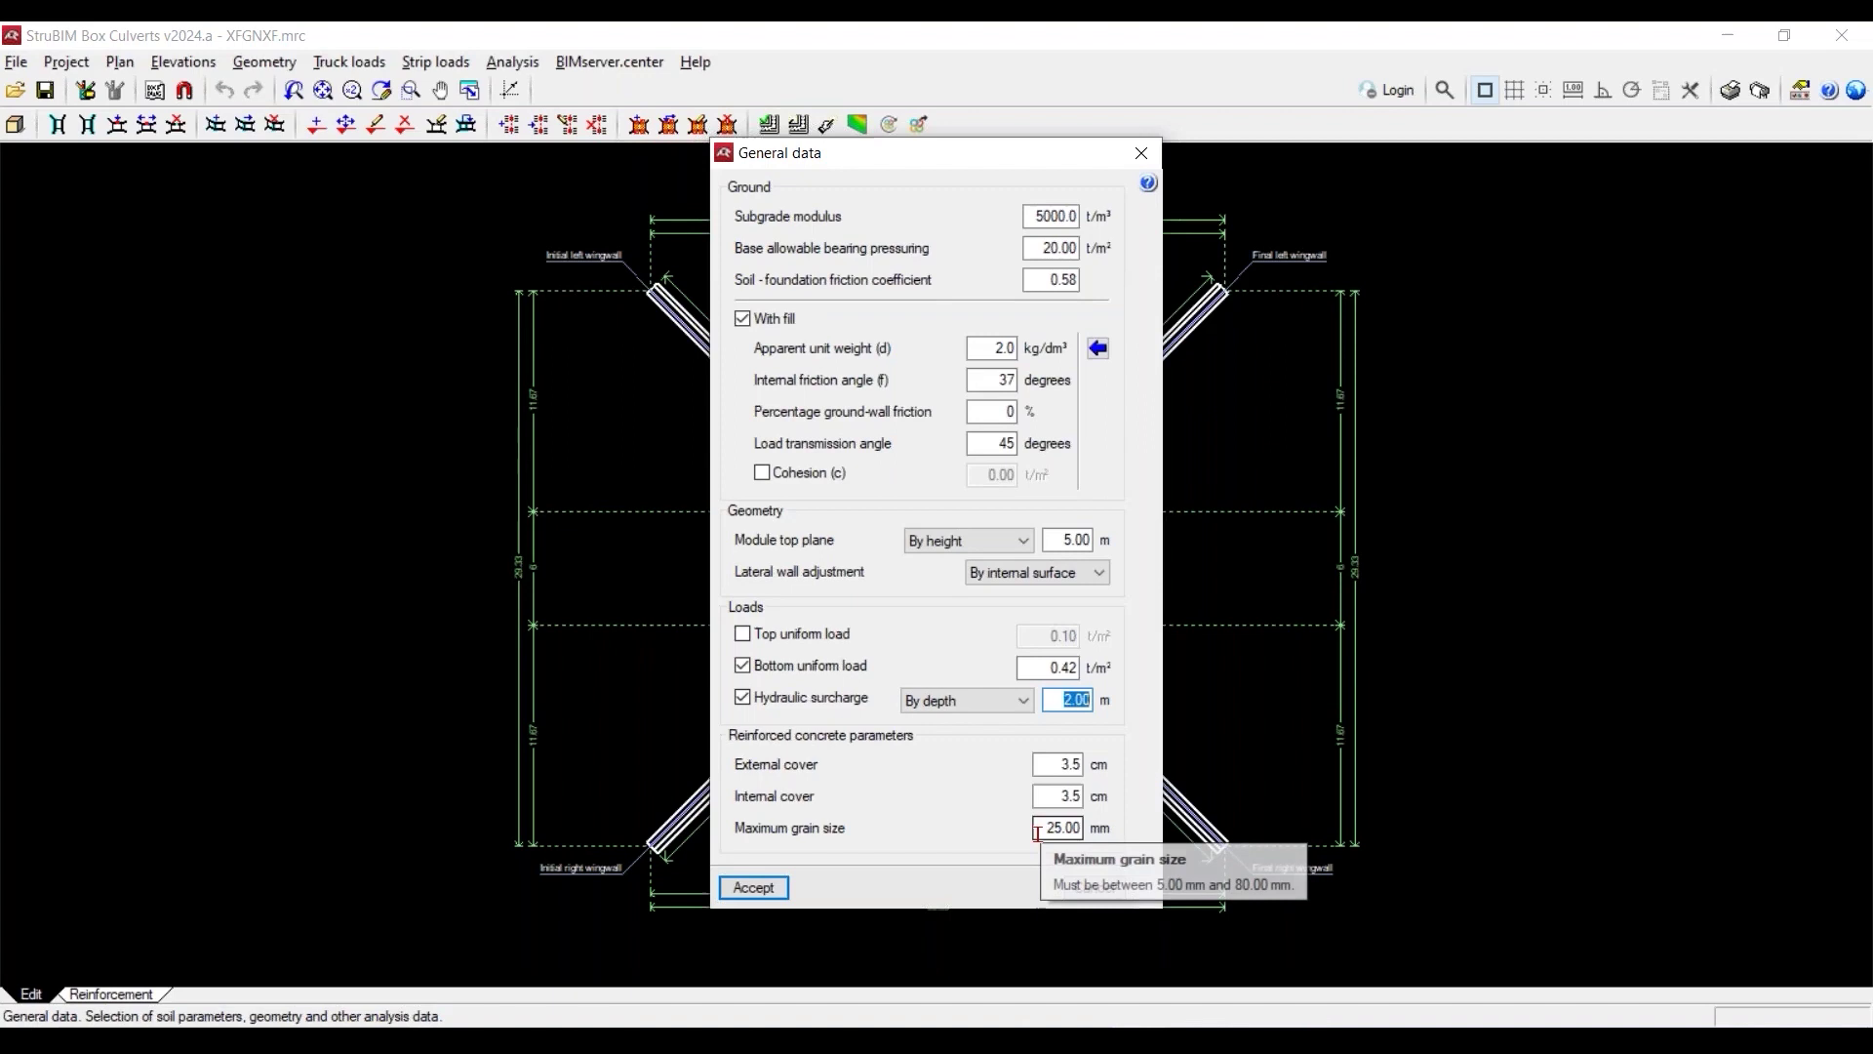
click(1047, 831)
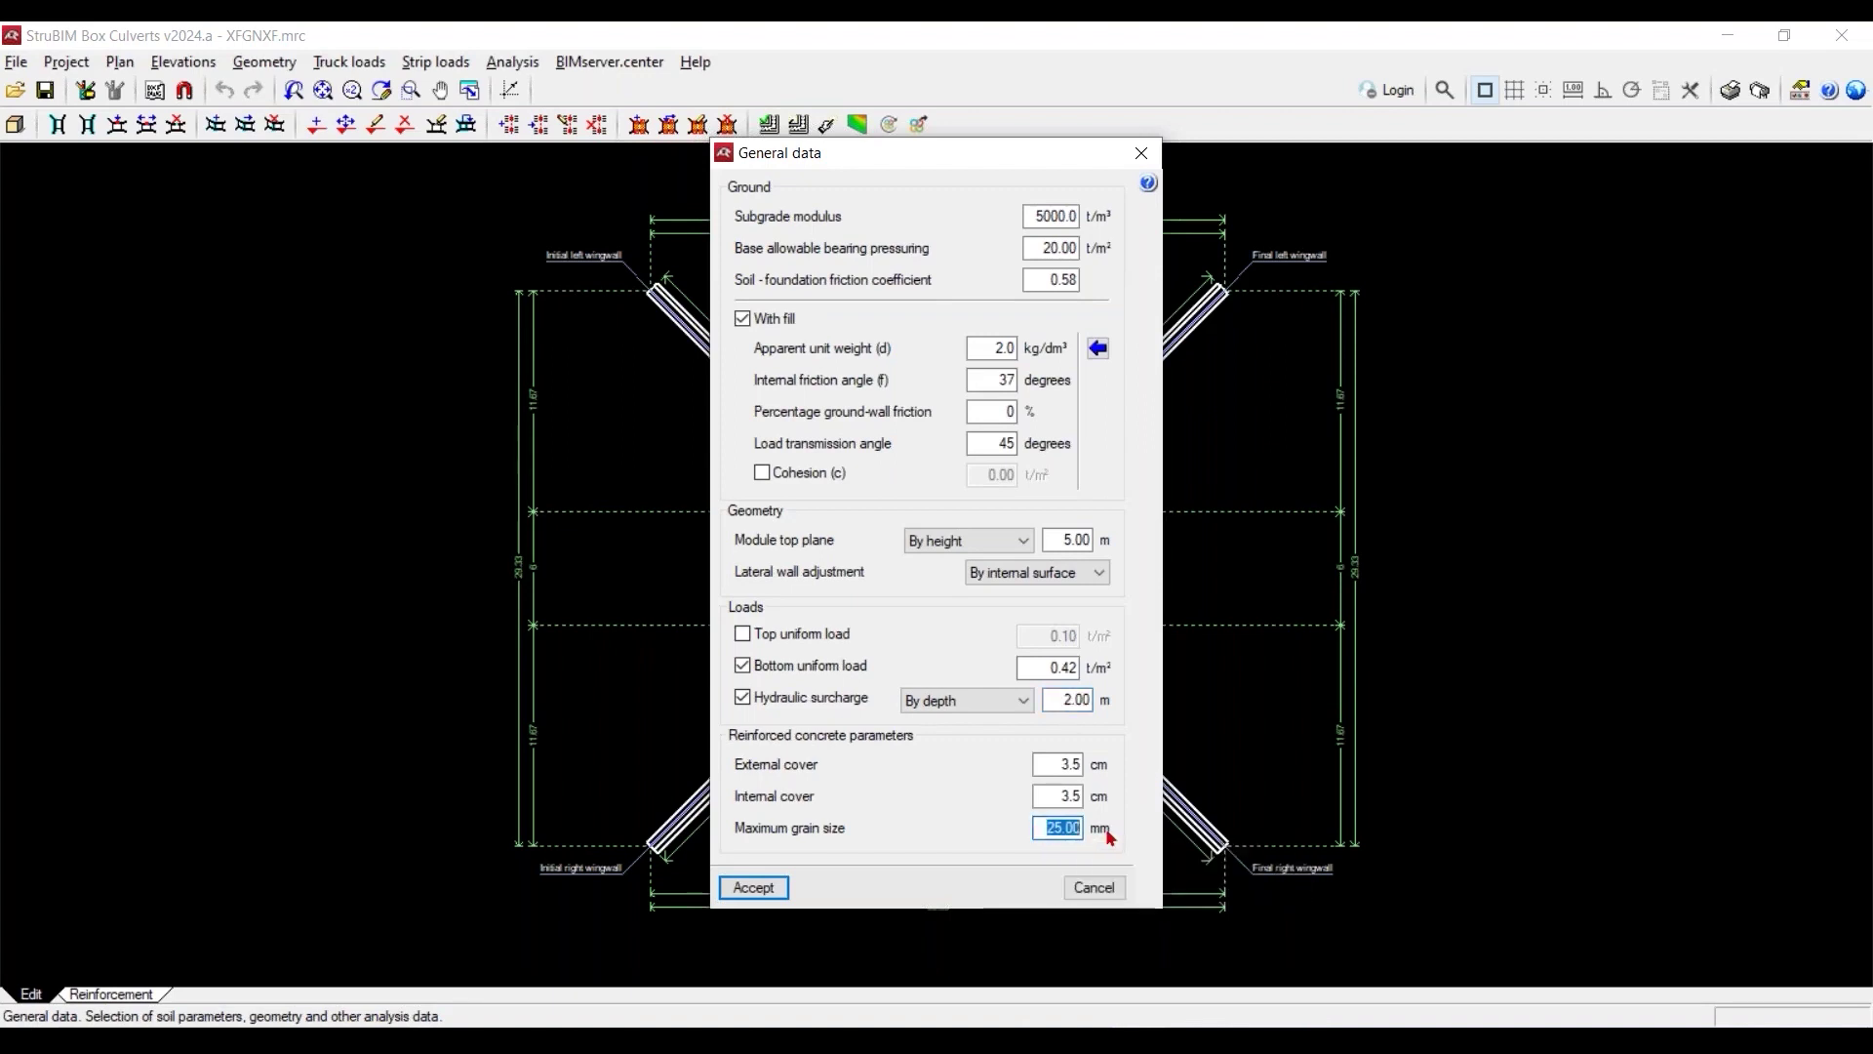
click(755, 888)
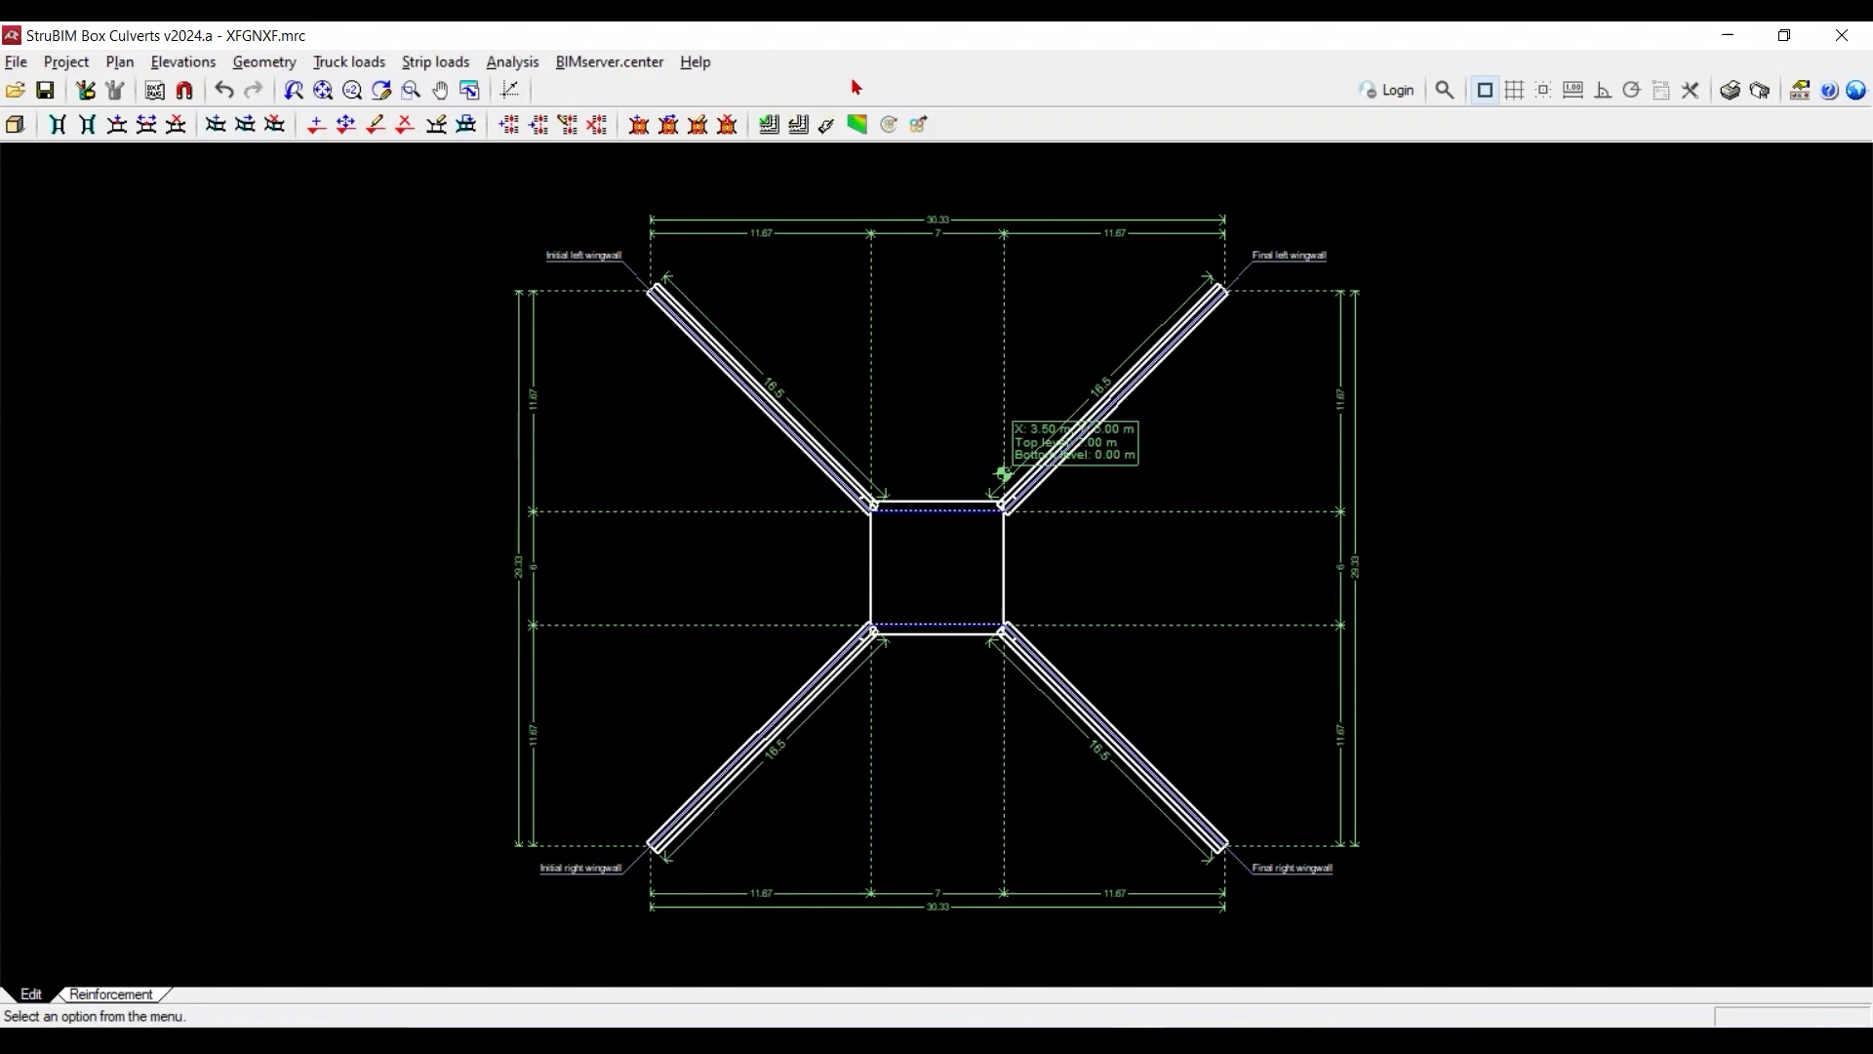
In Project Options, enter 90 for slab and wall minimum compliance and accept
click(67, 62)
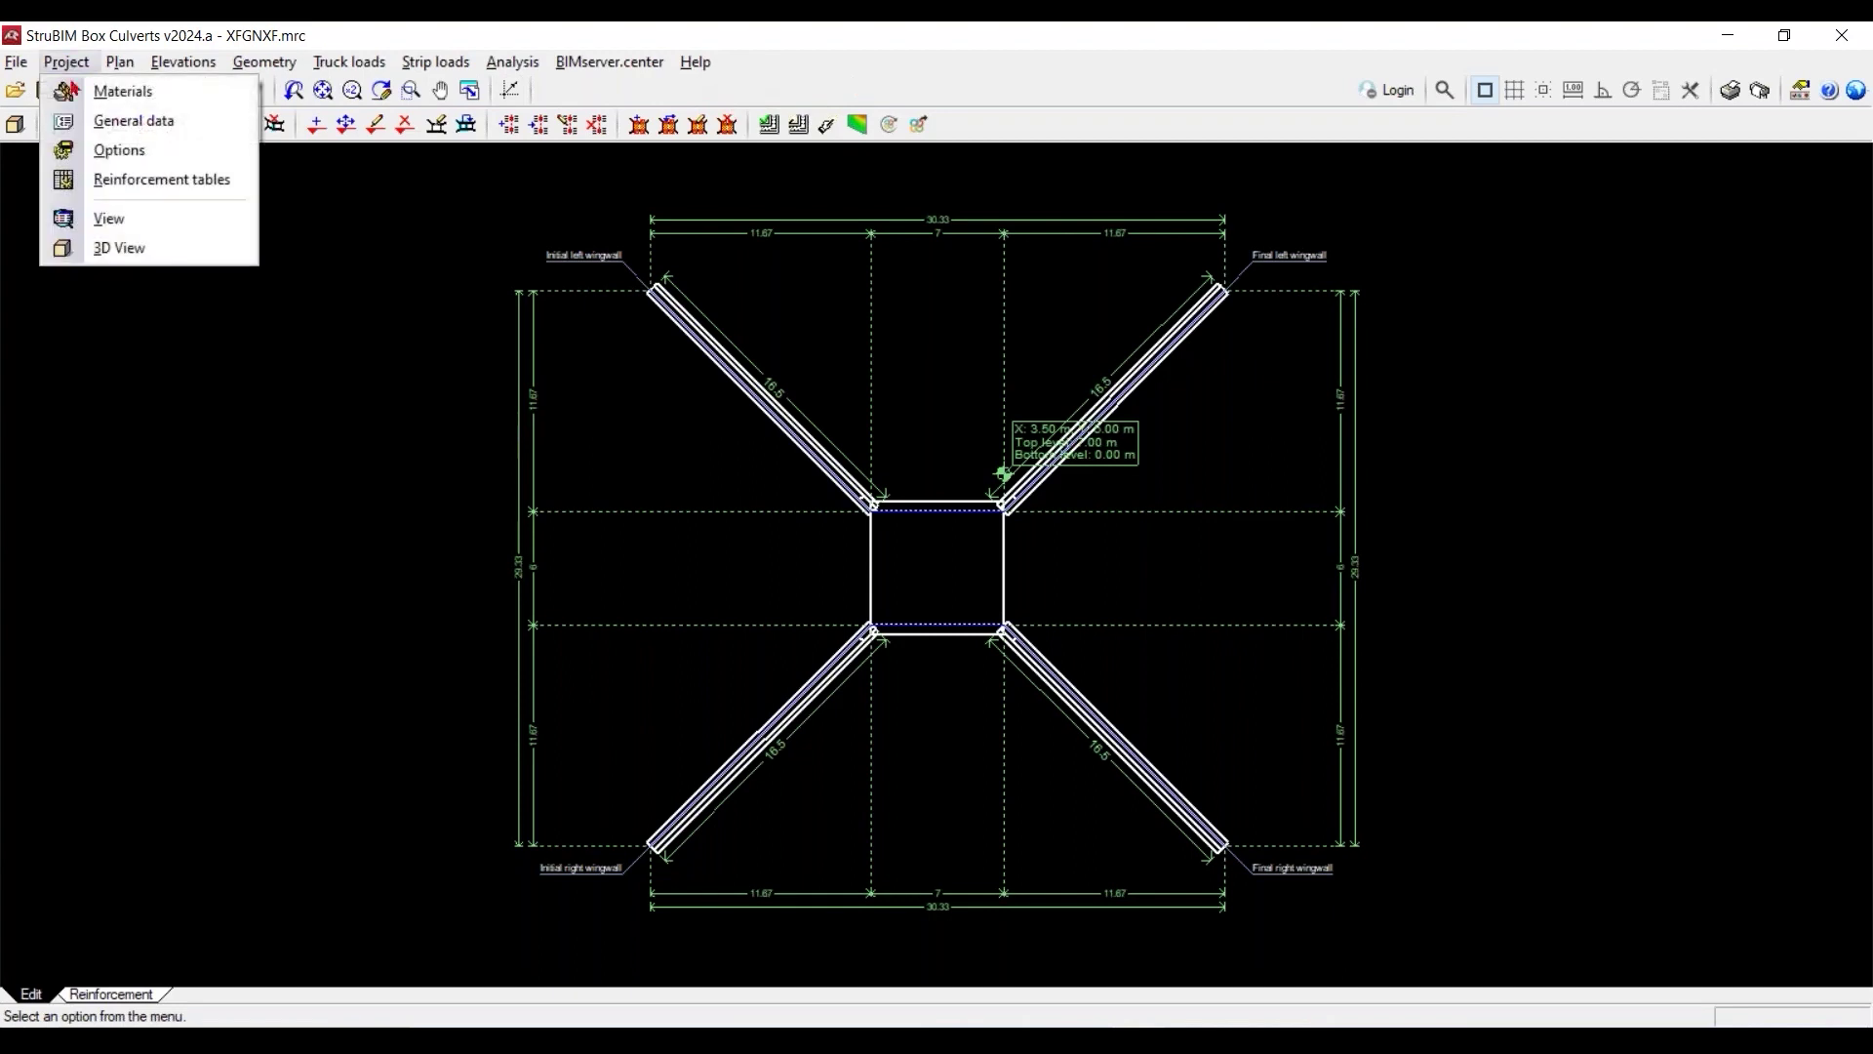
click(116, 151)
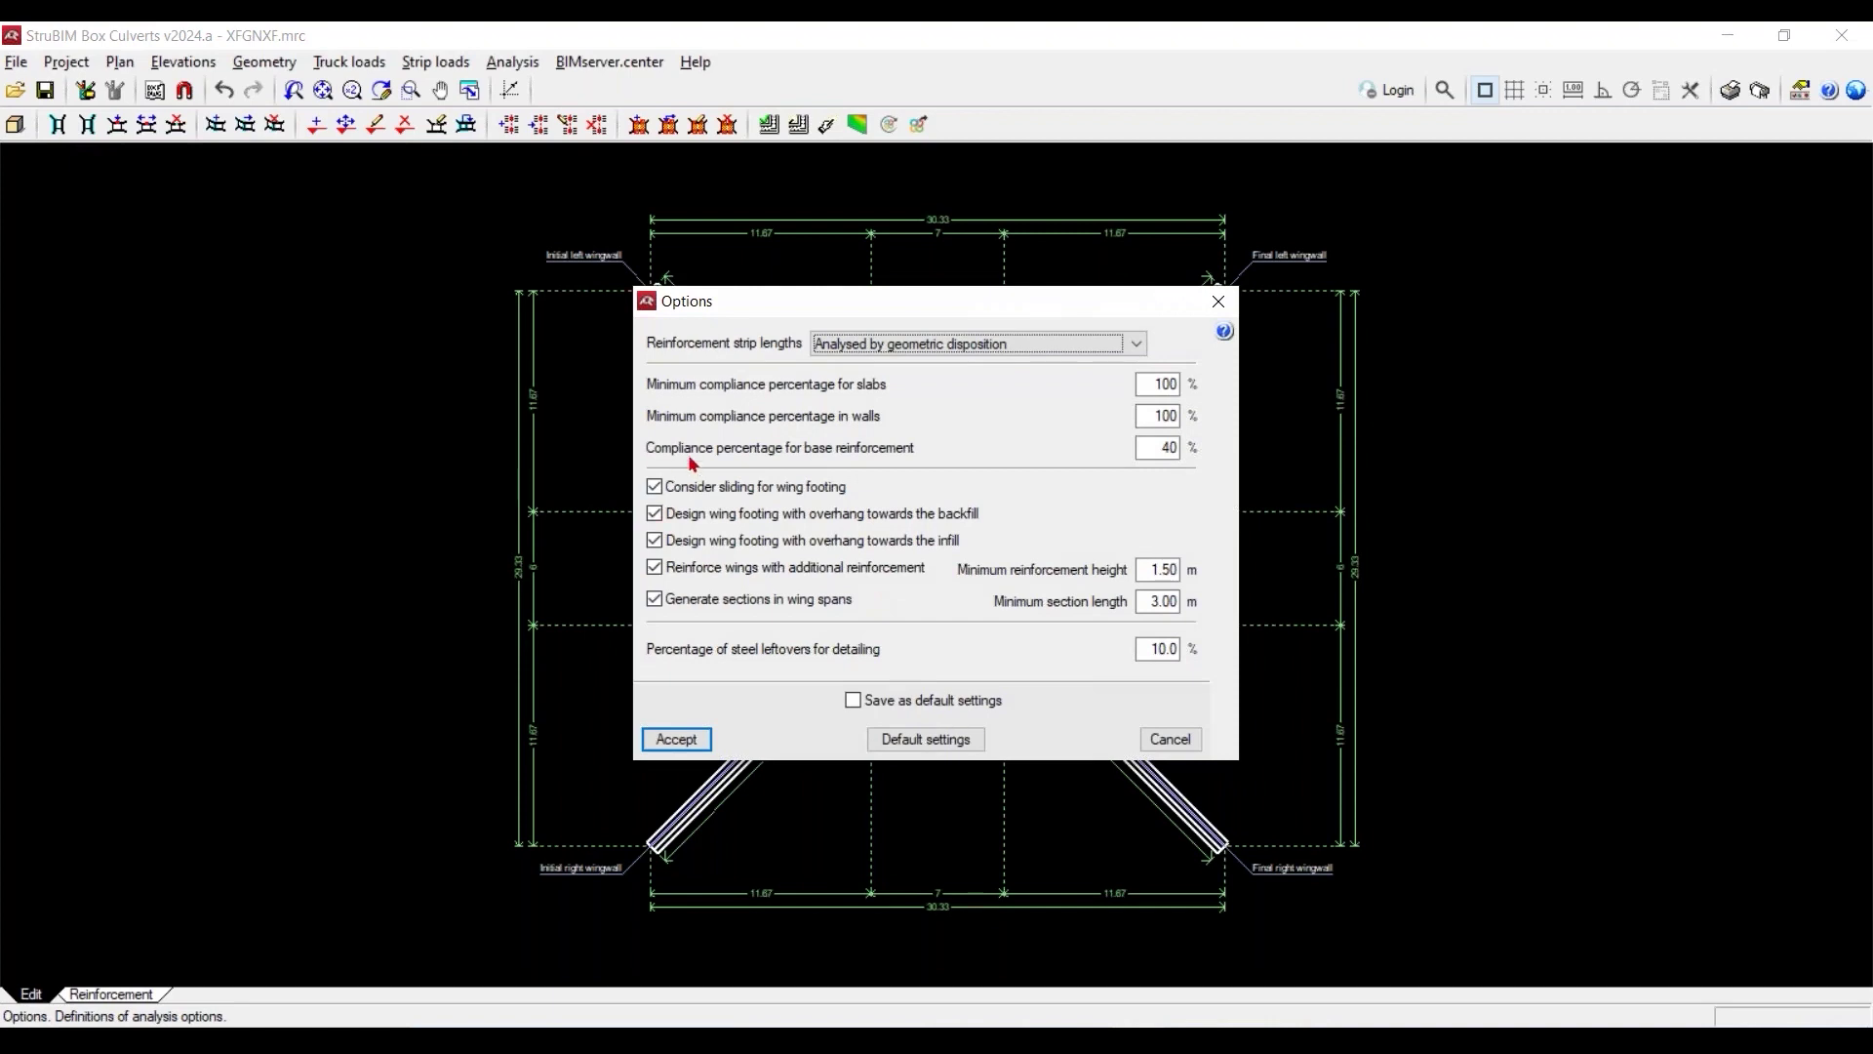
mouse_move(661, 397)
mouse_move(826, 395)
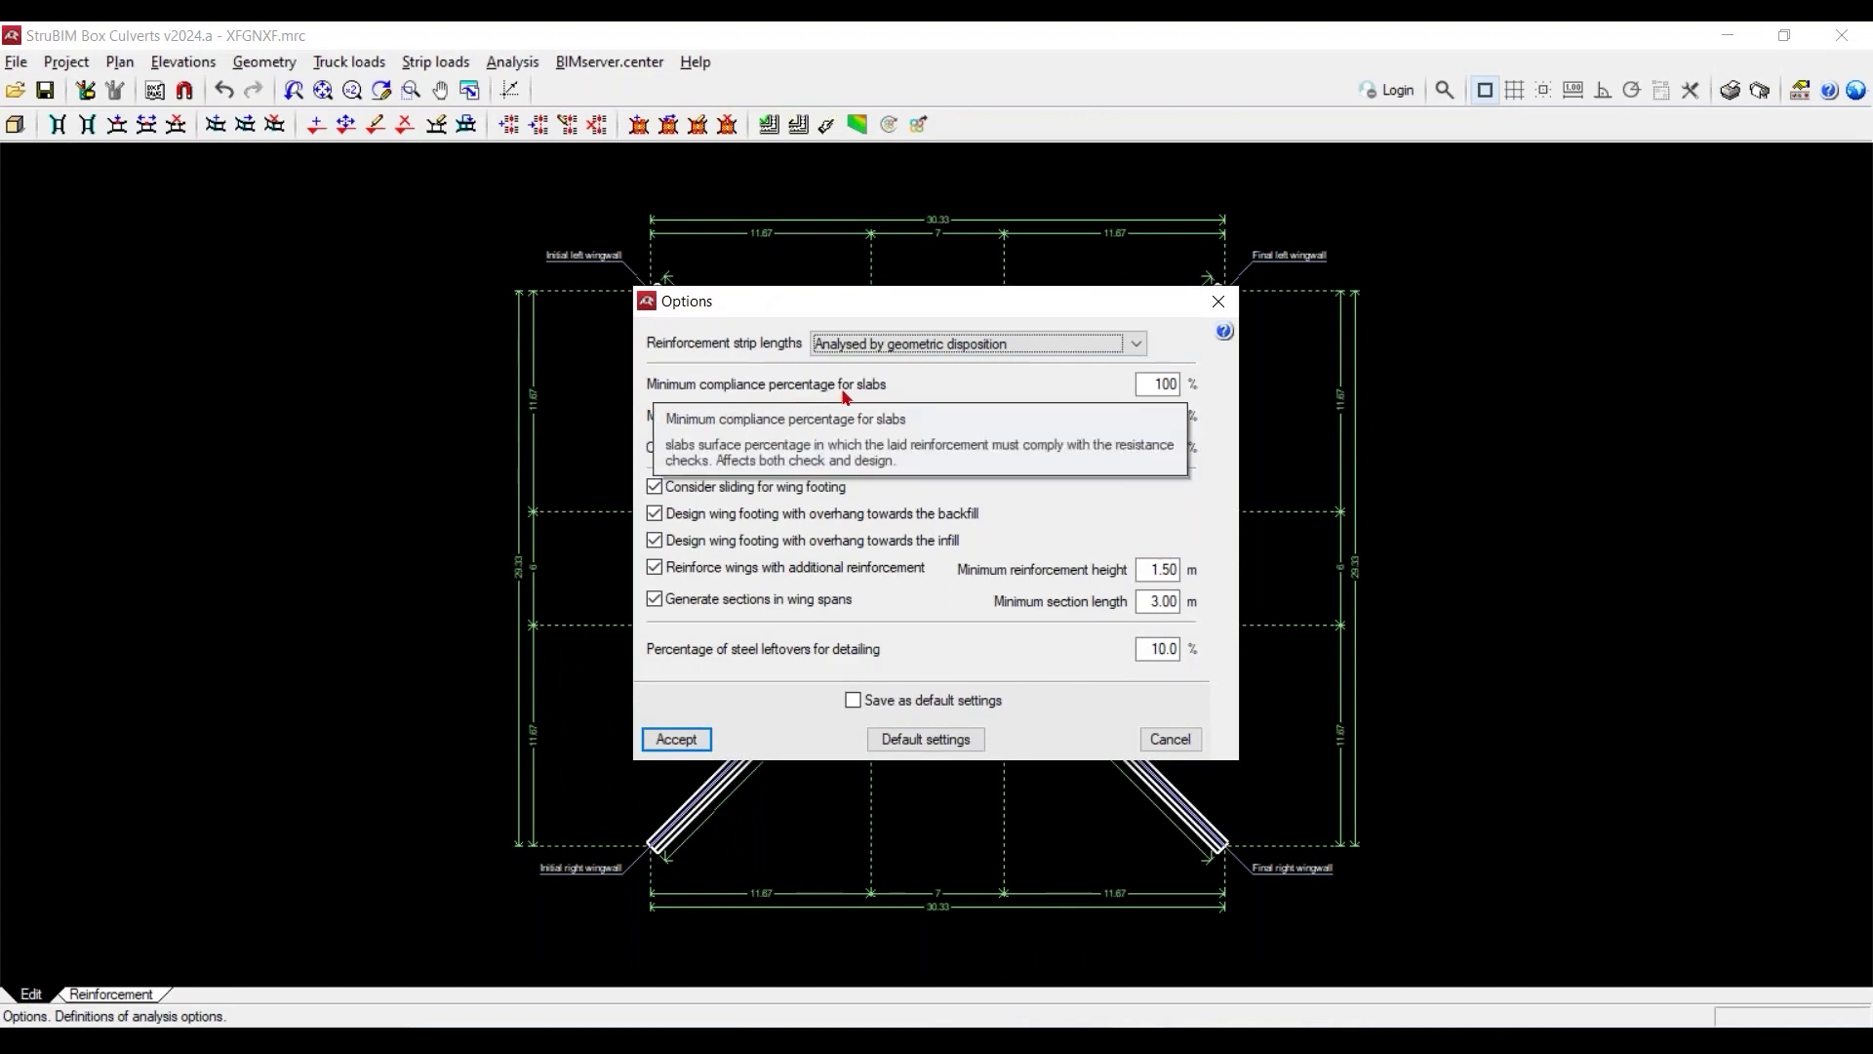
double_click(1153, 381)
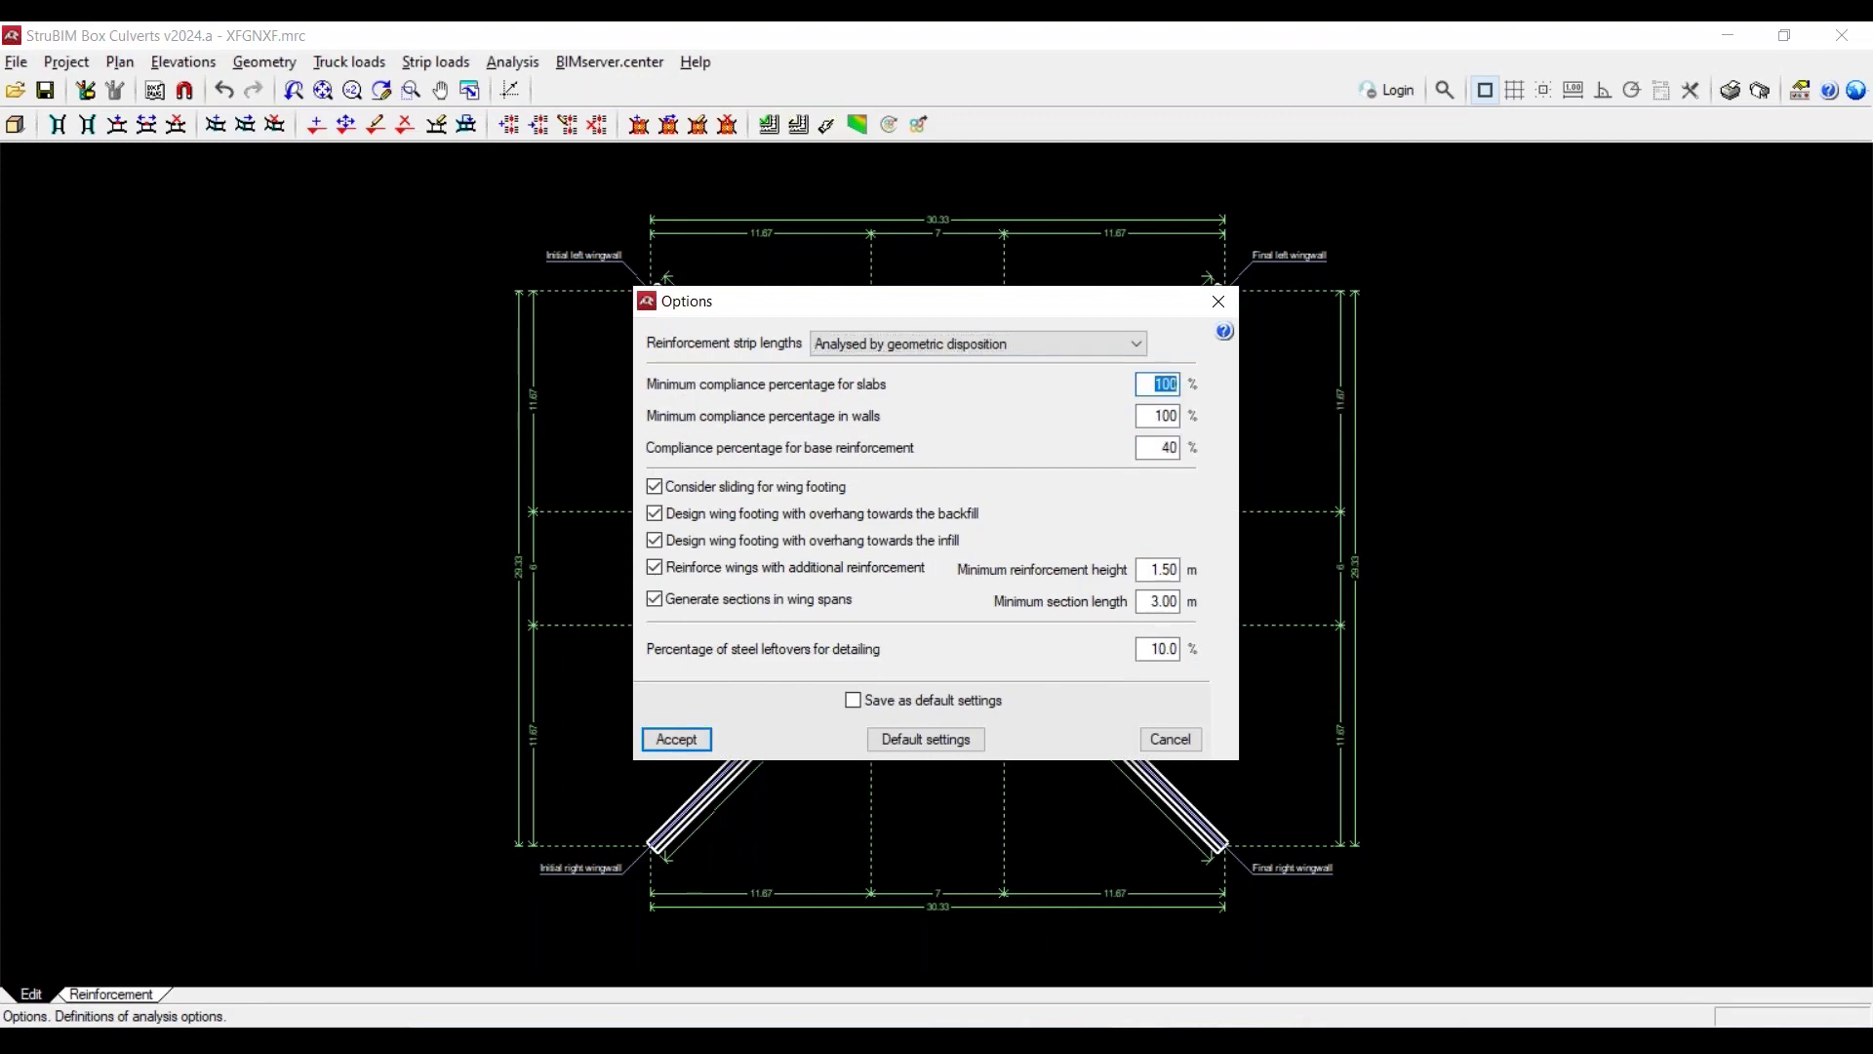
text(90)
key(Tab)
text(9)
click(663, 738)
Review module bars Ø10–Ø32 at 15.0–30.0 cm spacings, accept, and close the reinforcement tables
click(66, 62)
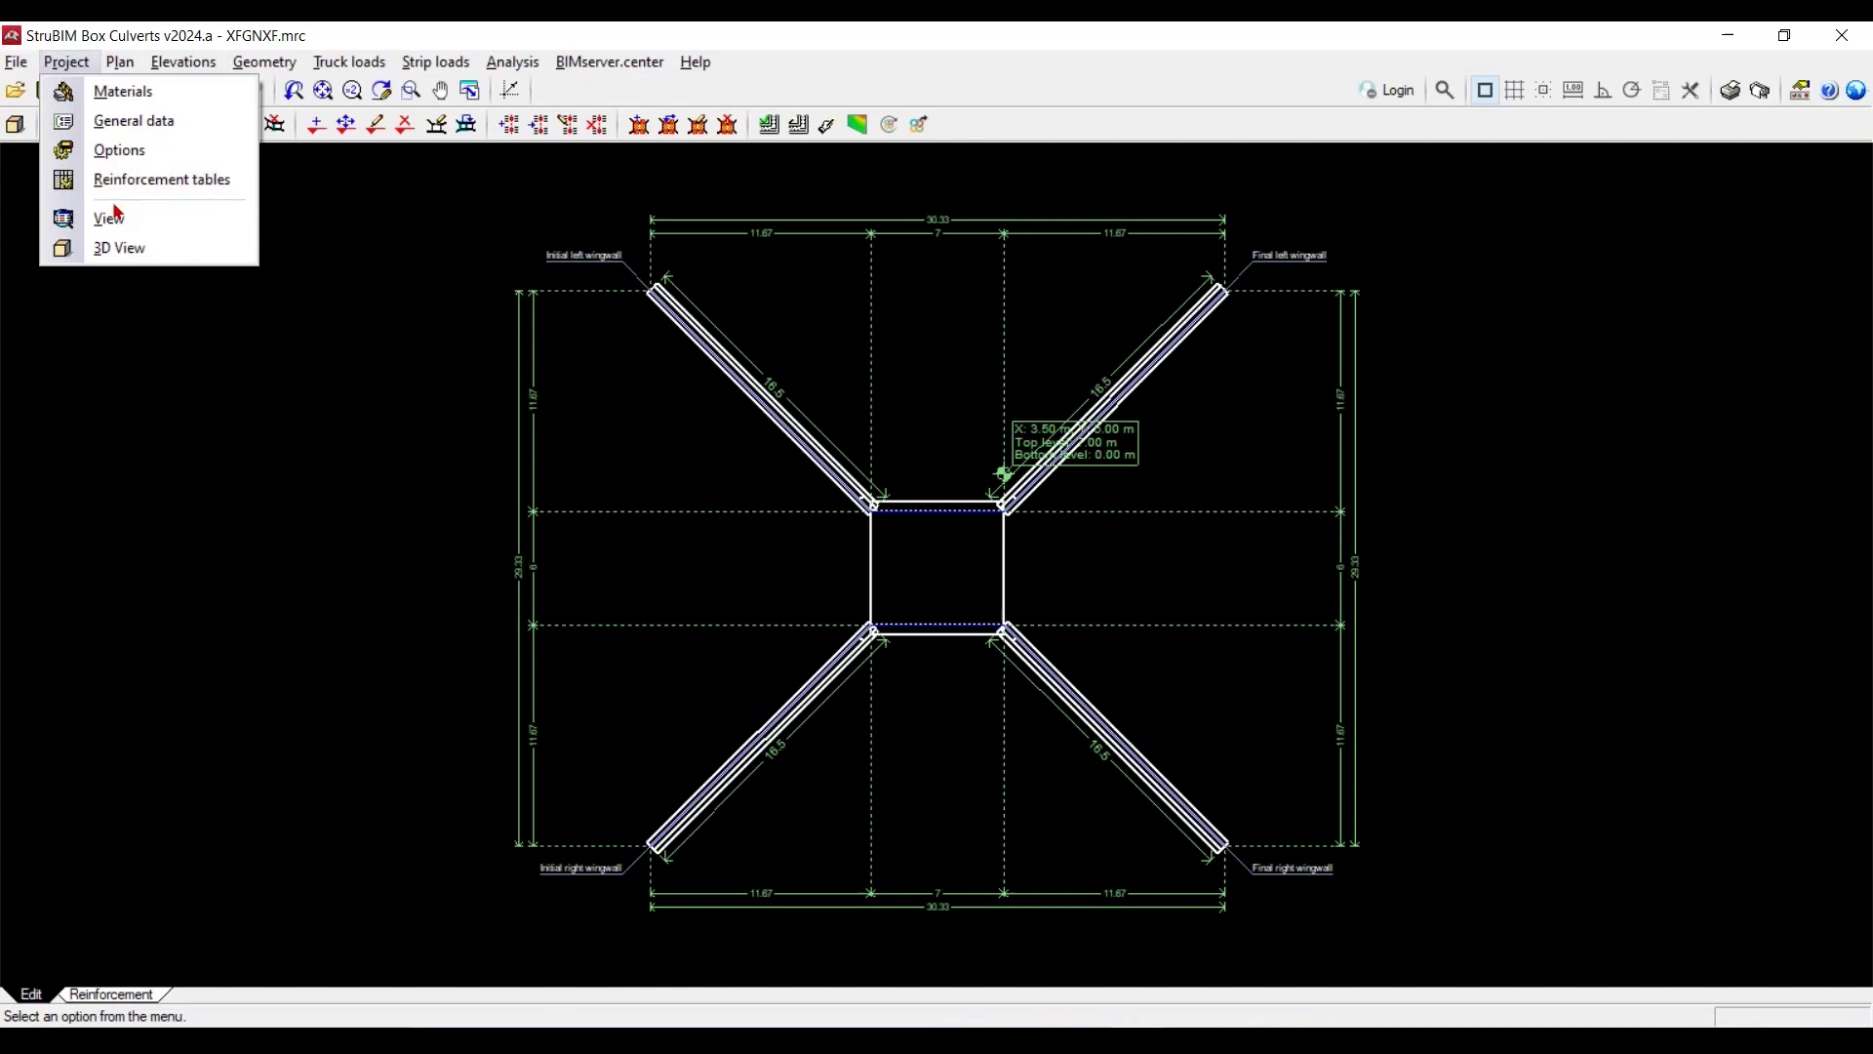
click(130, 182)
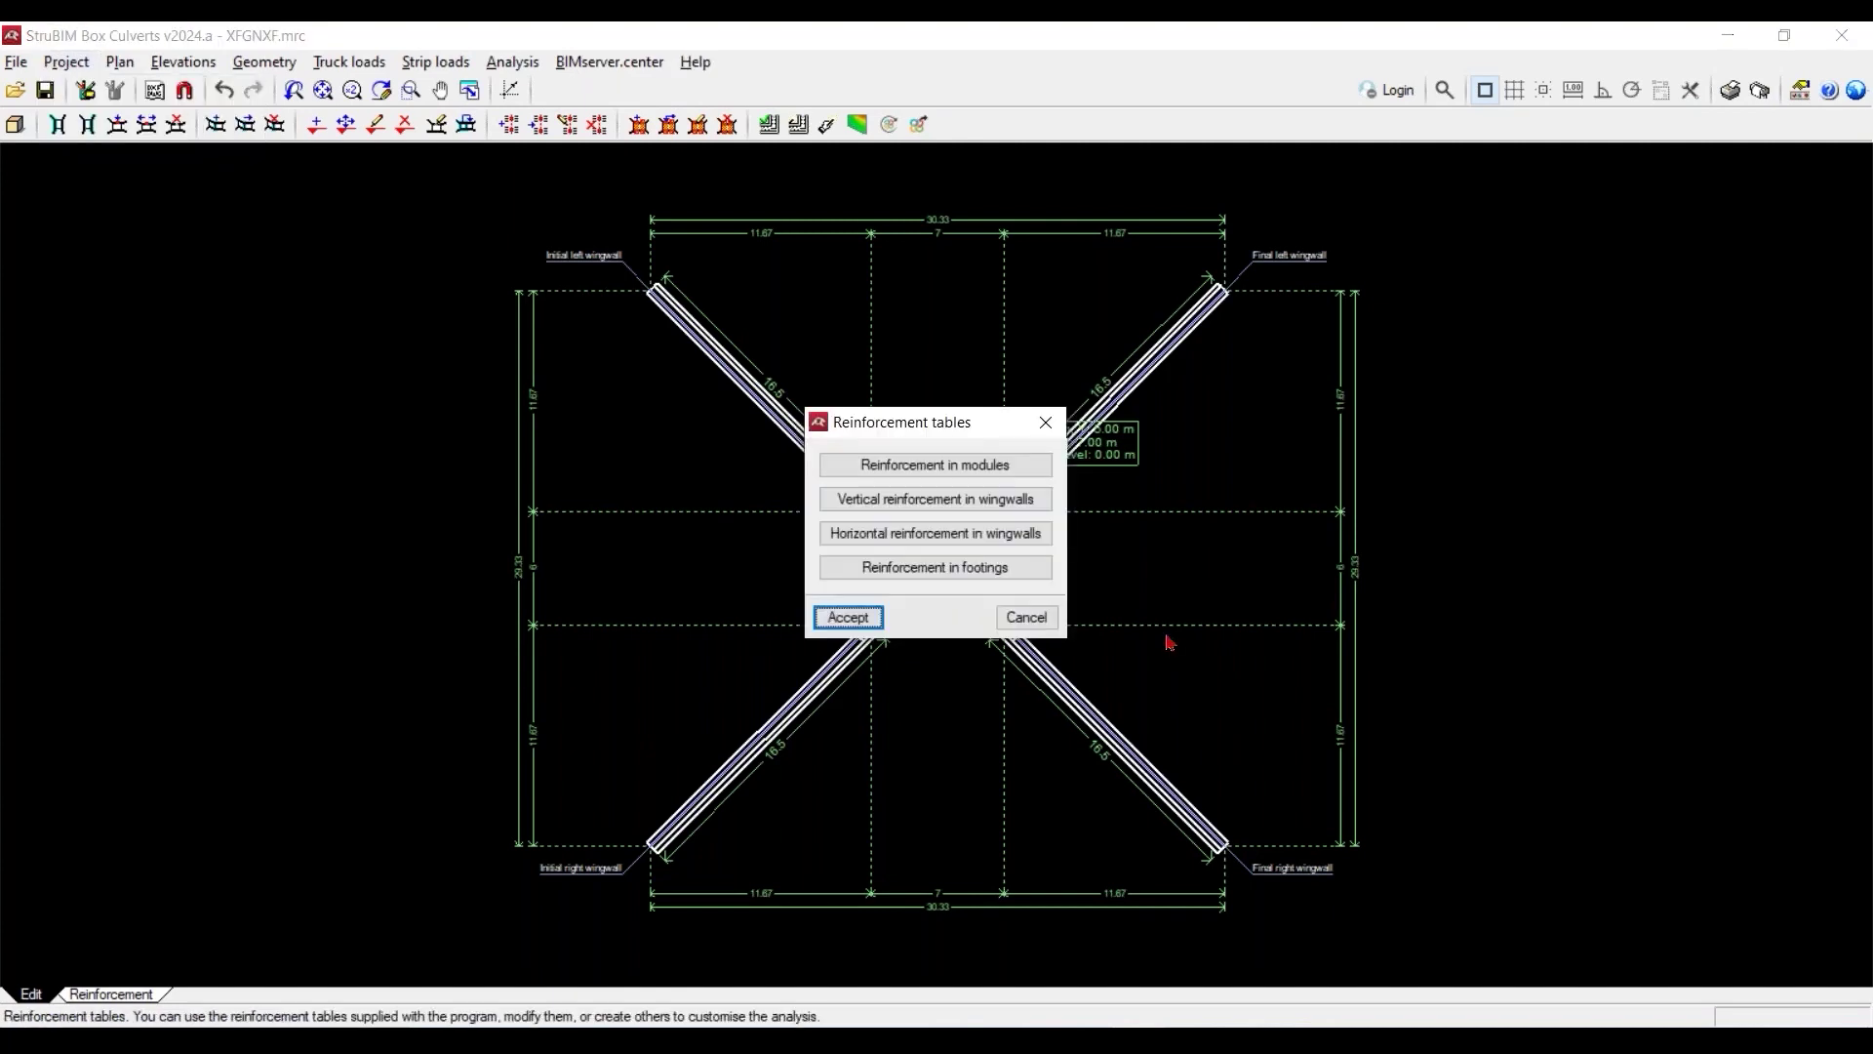
click(932, 468)
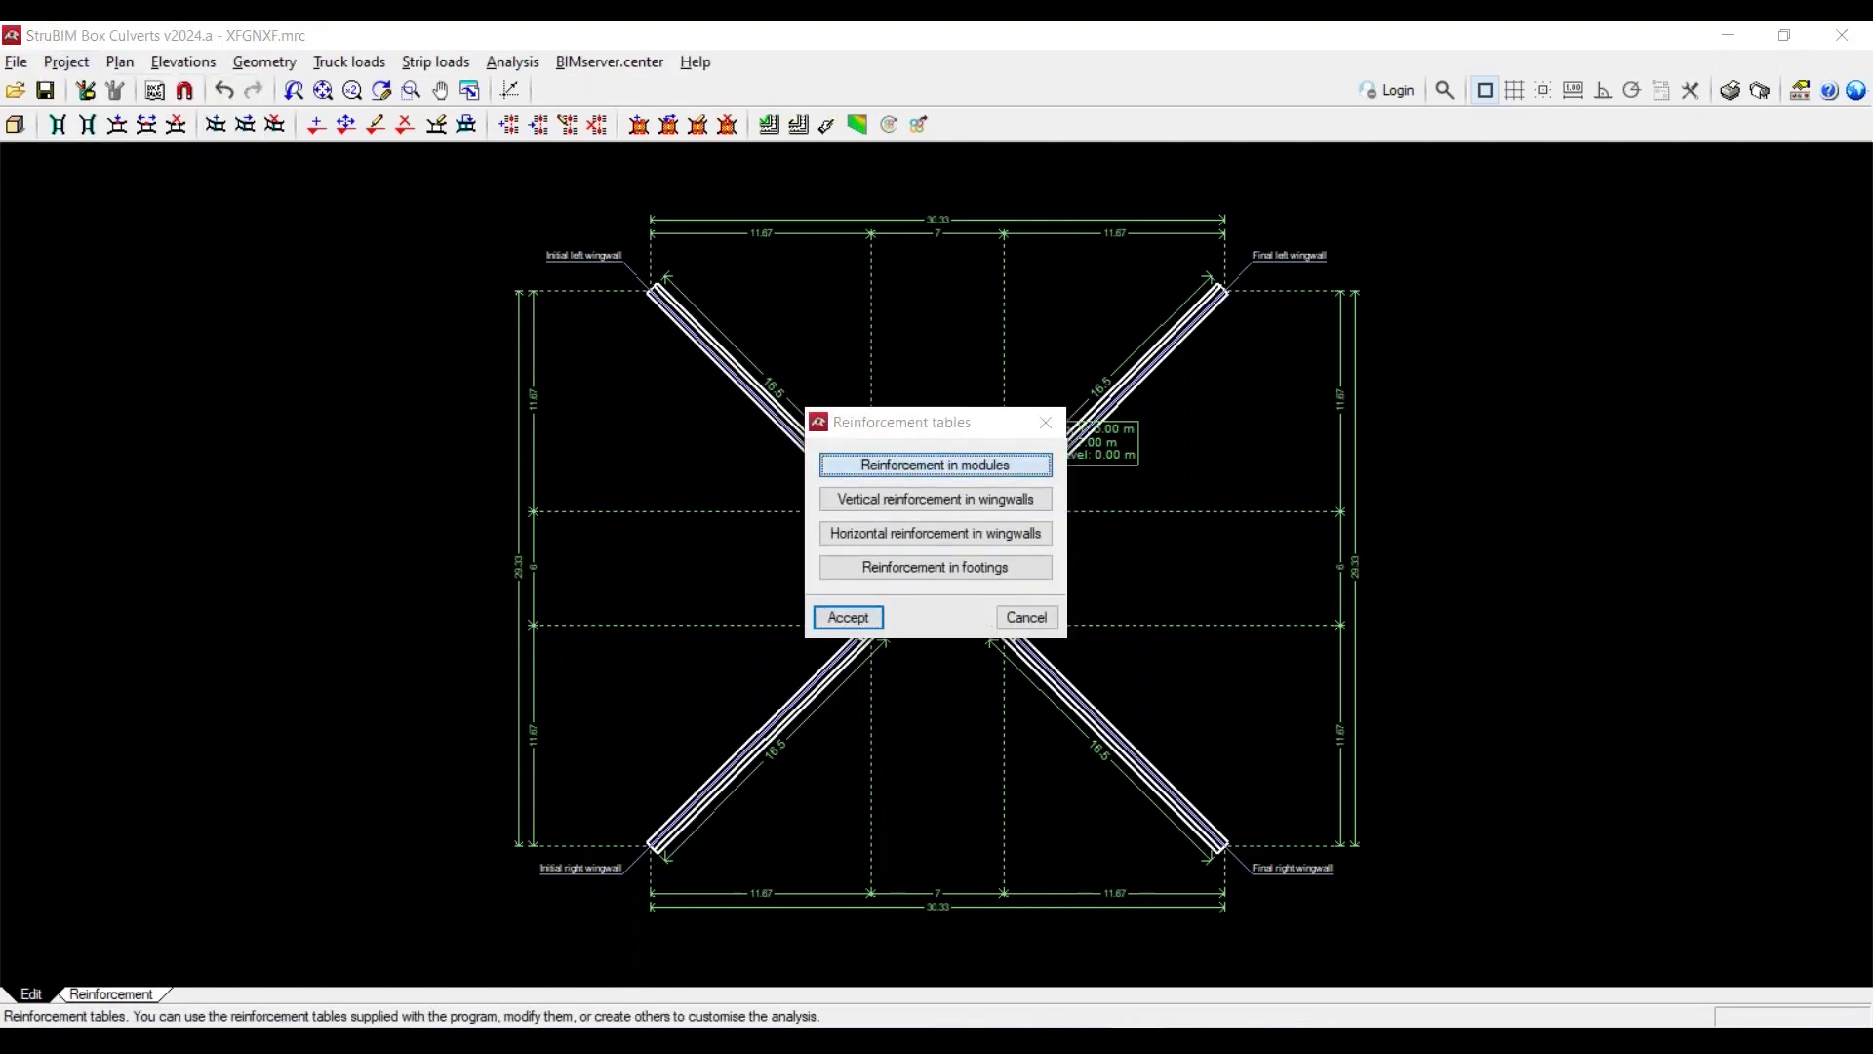
click(1072, 462)
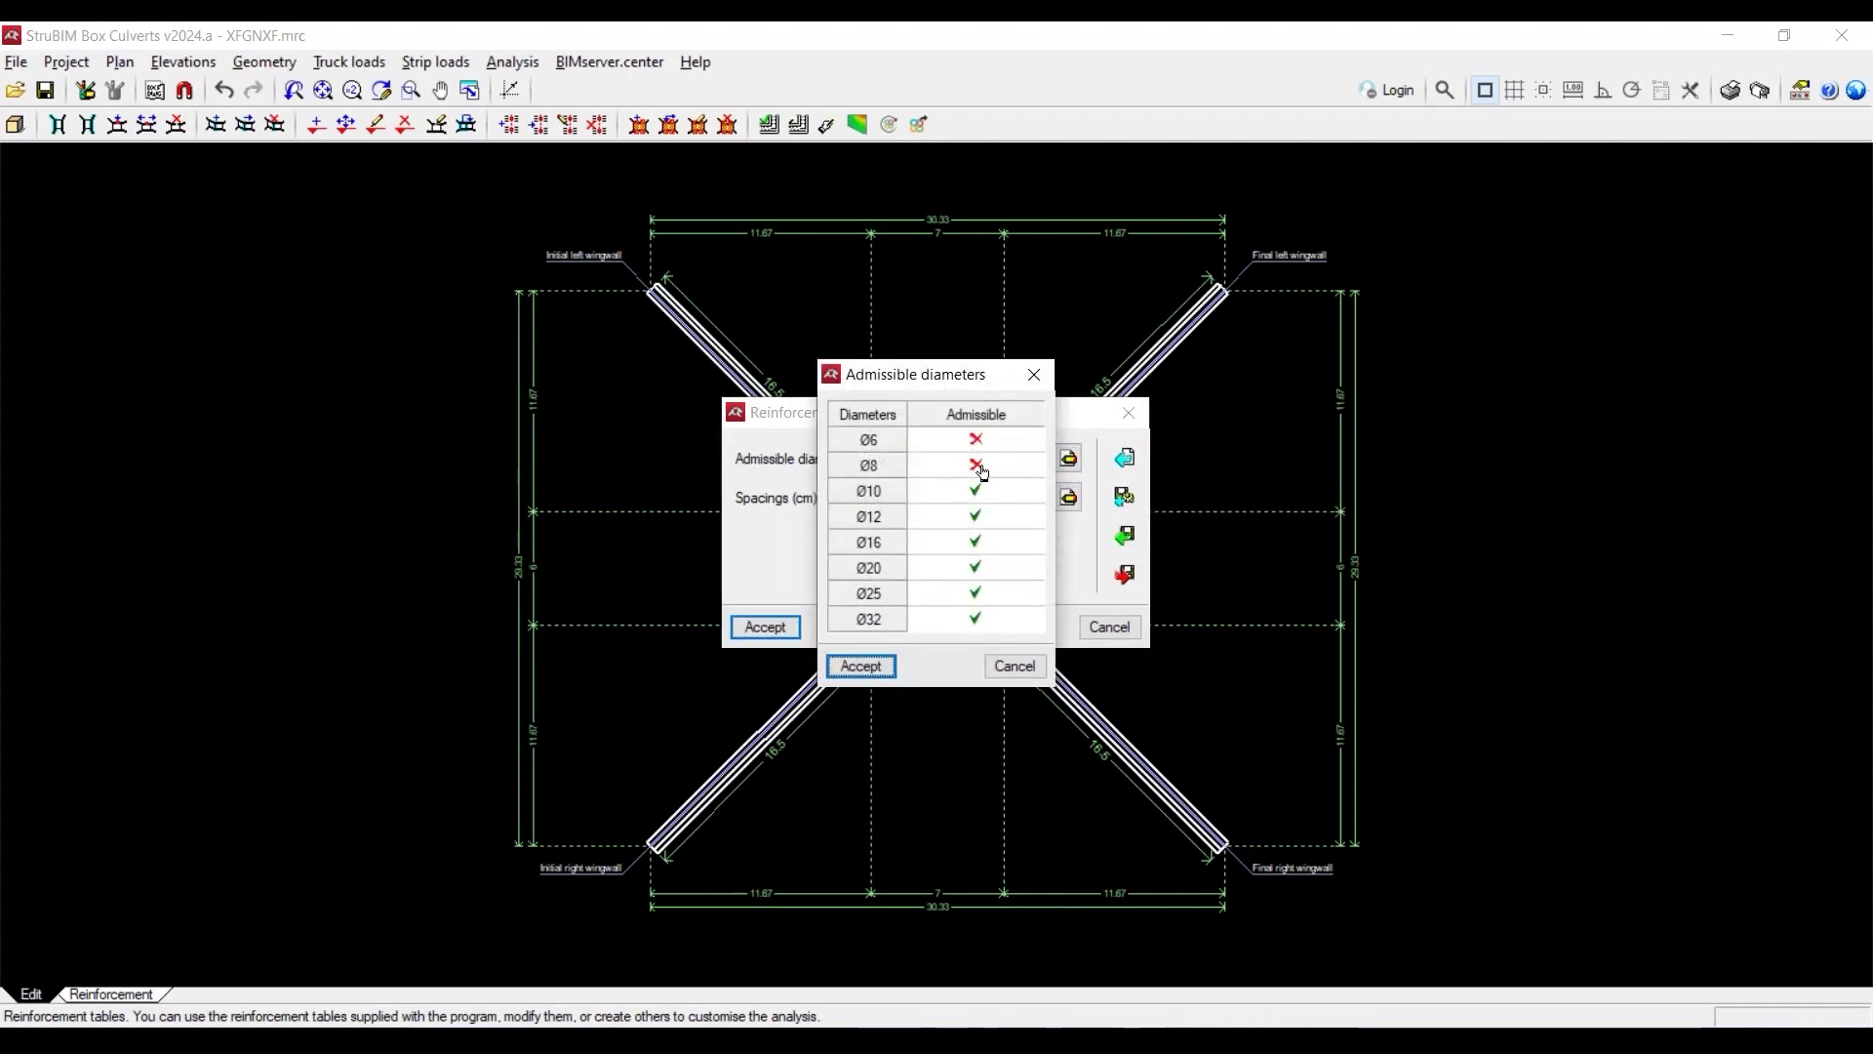
click(1034, 376)
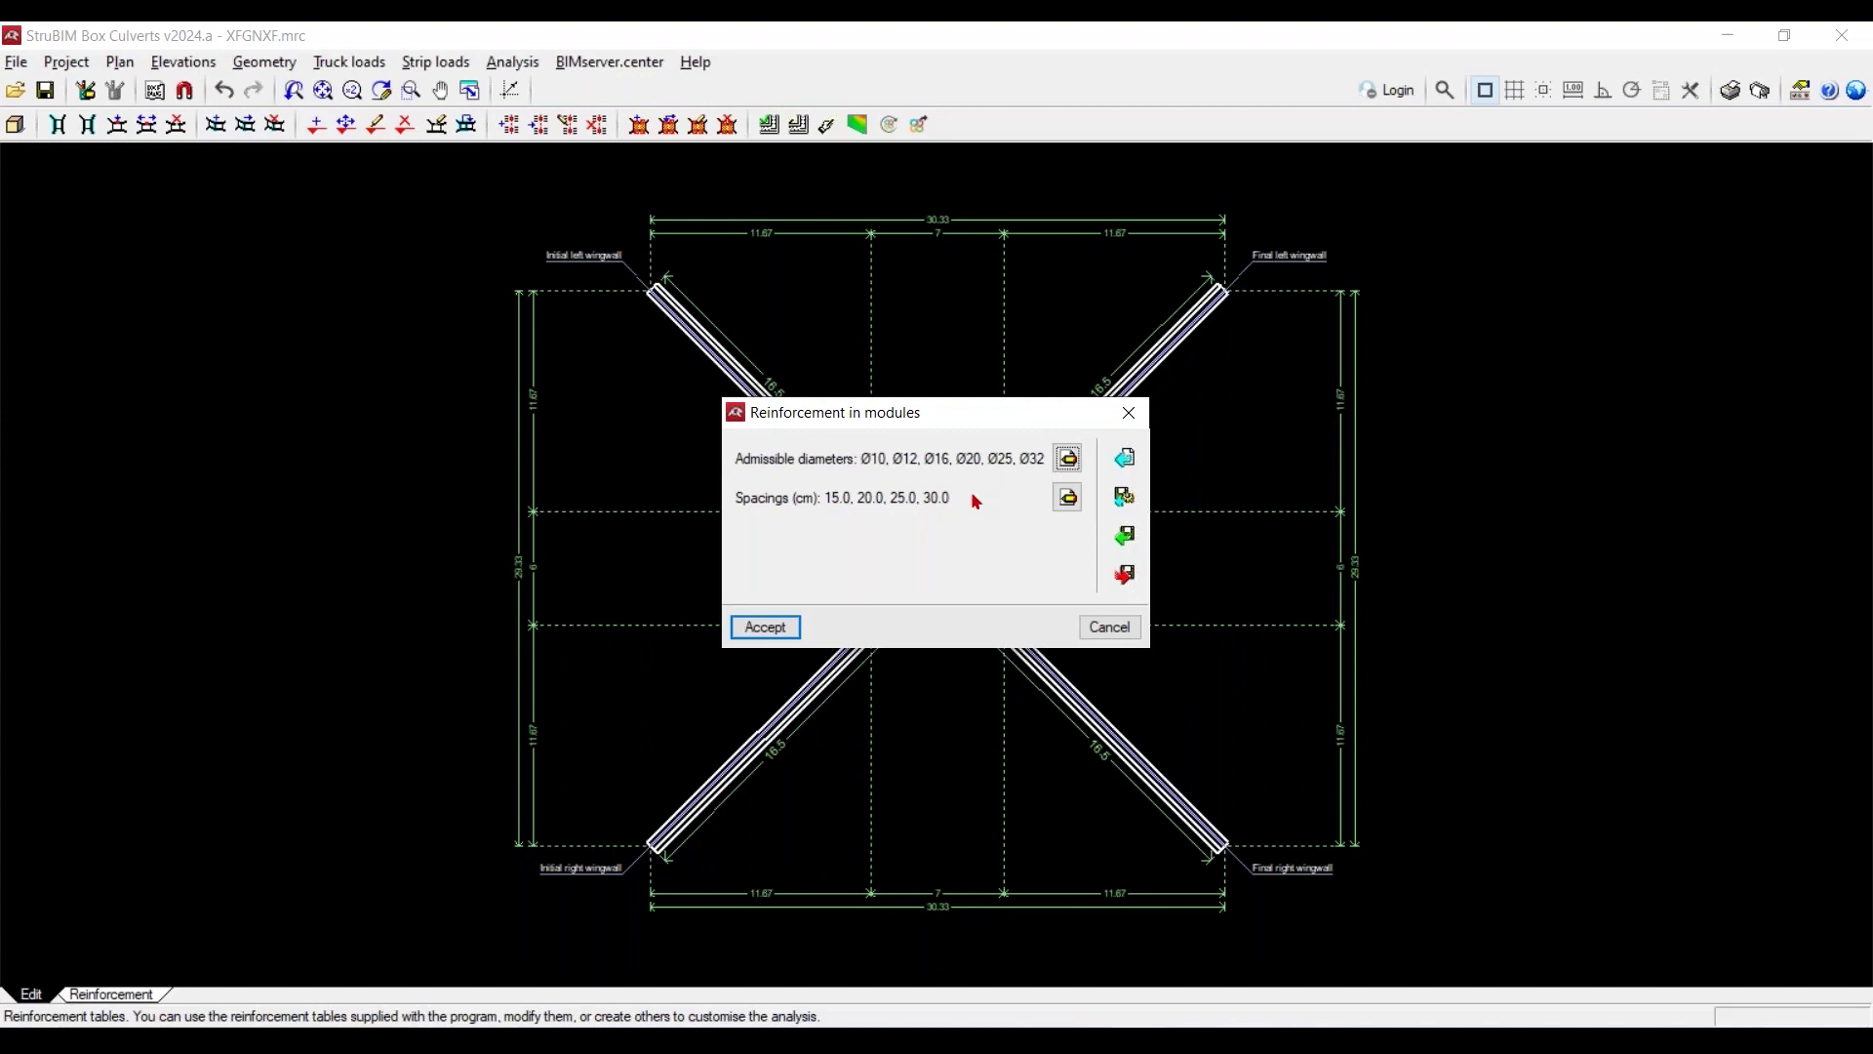
click(1068, 497)
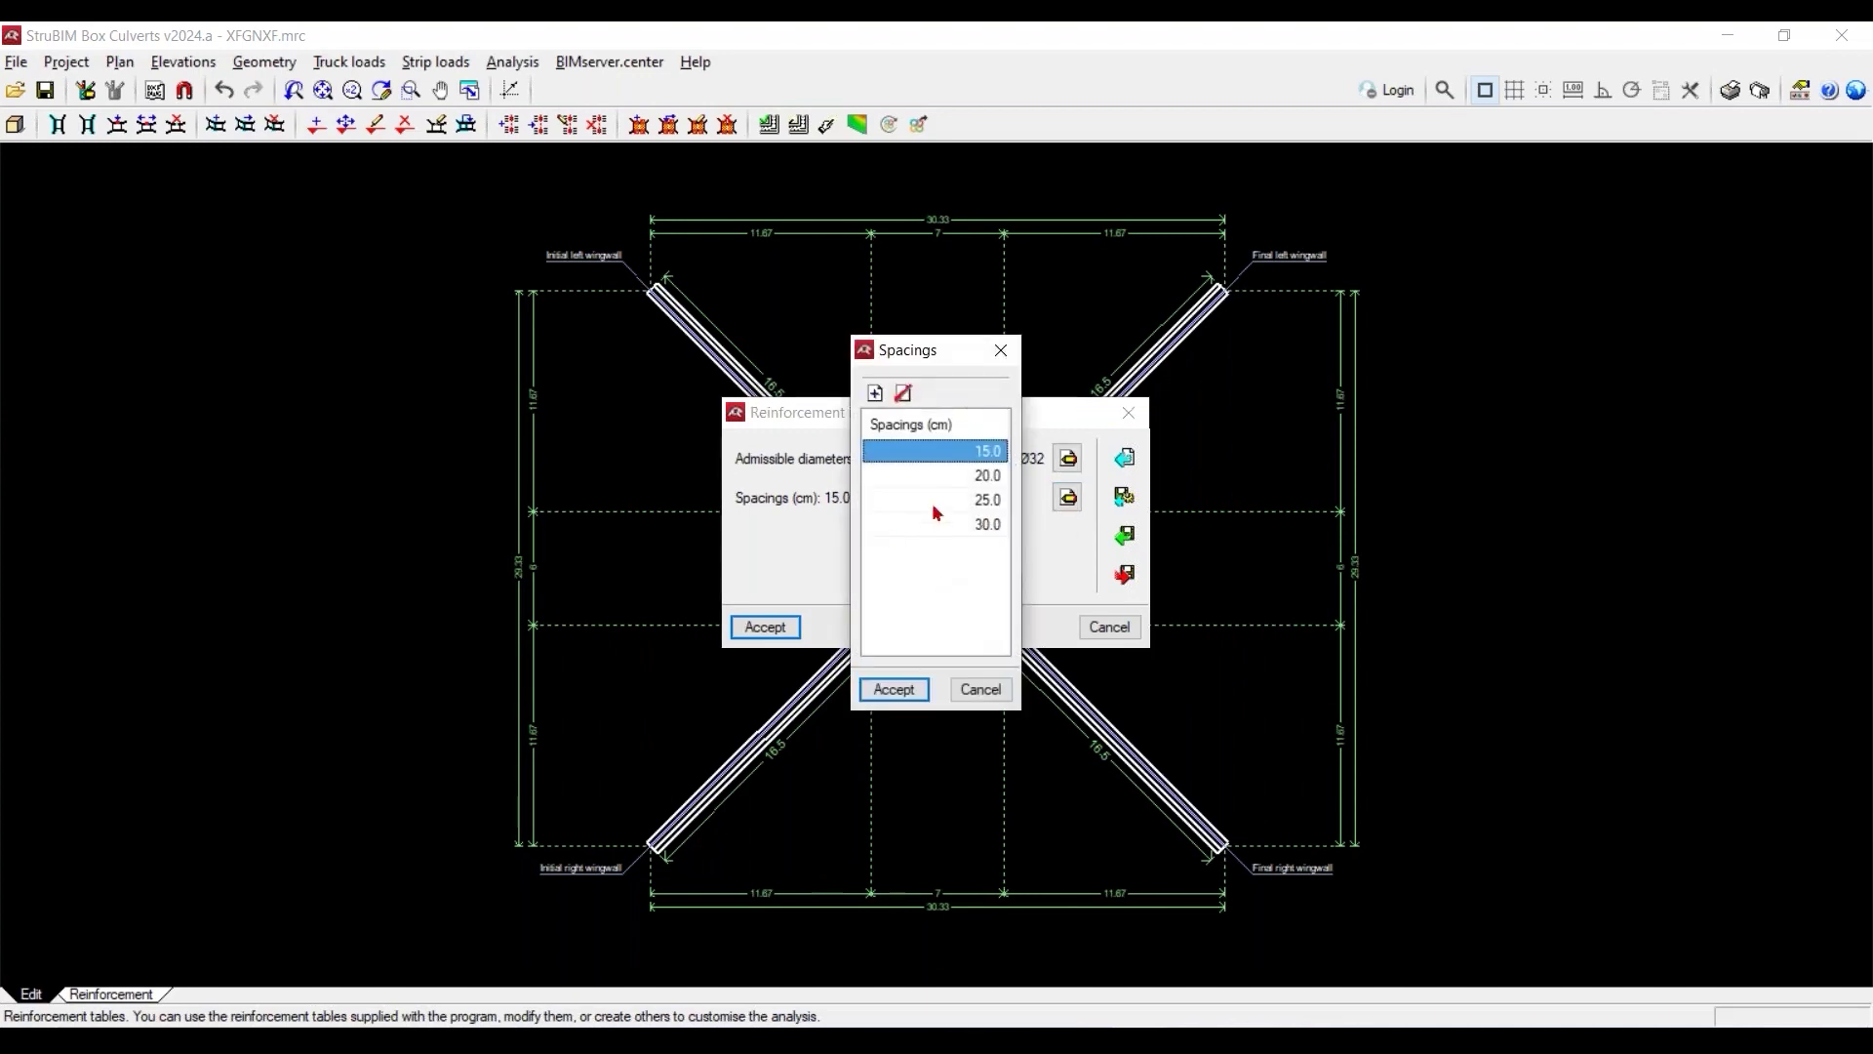
click(1001, 349)
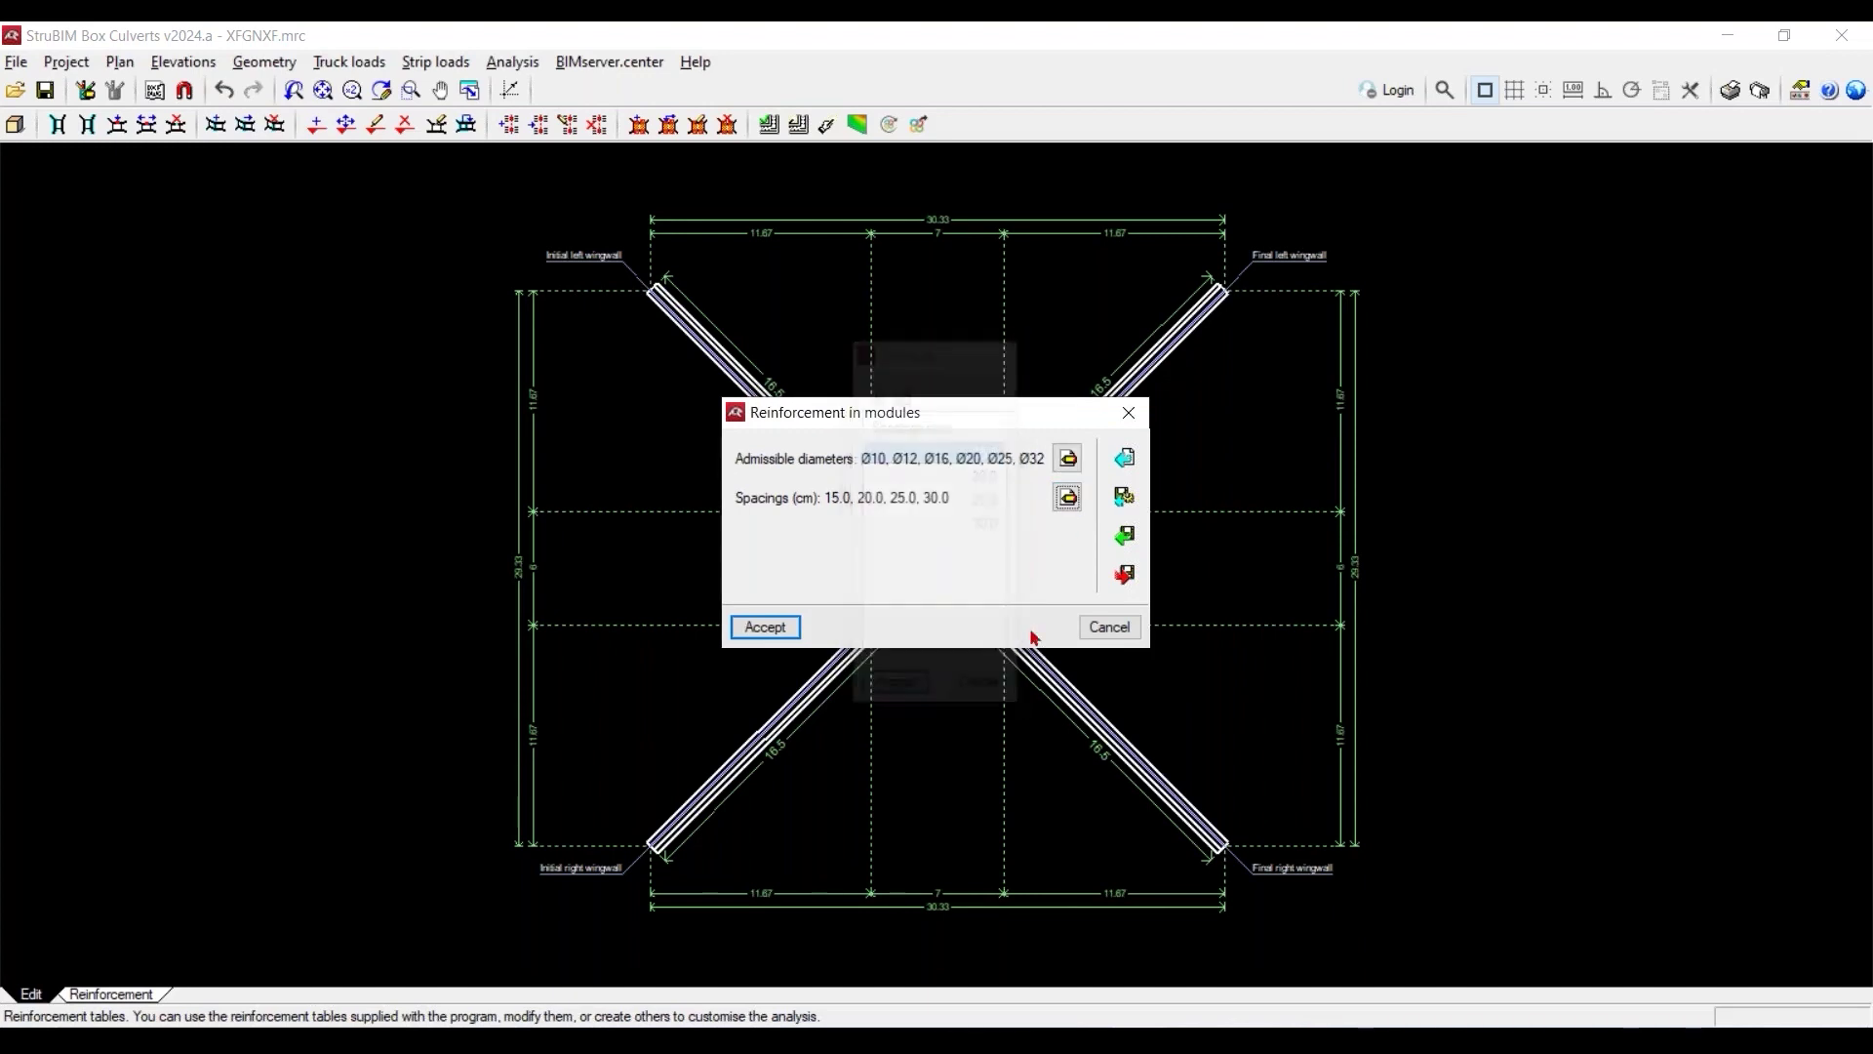
click(770, 627)
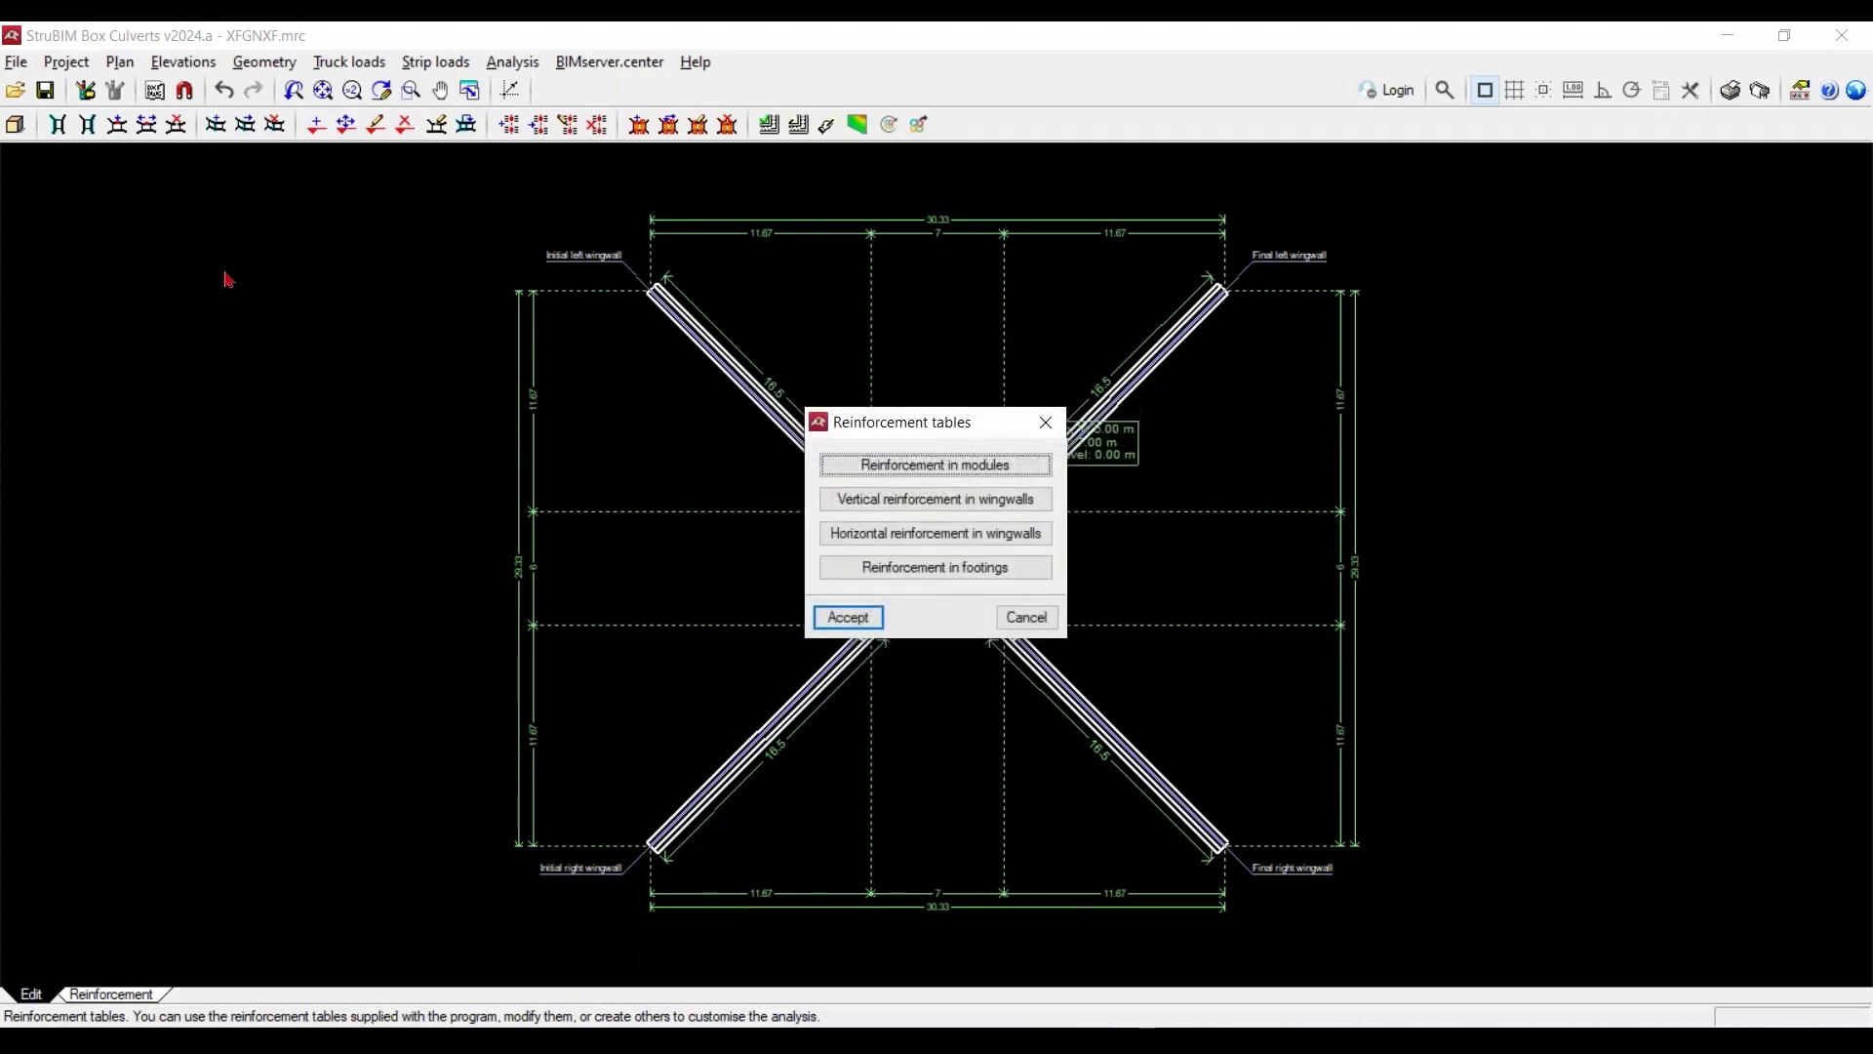
click(1047, 425)
click(65, 62)
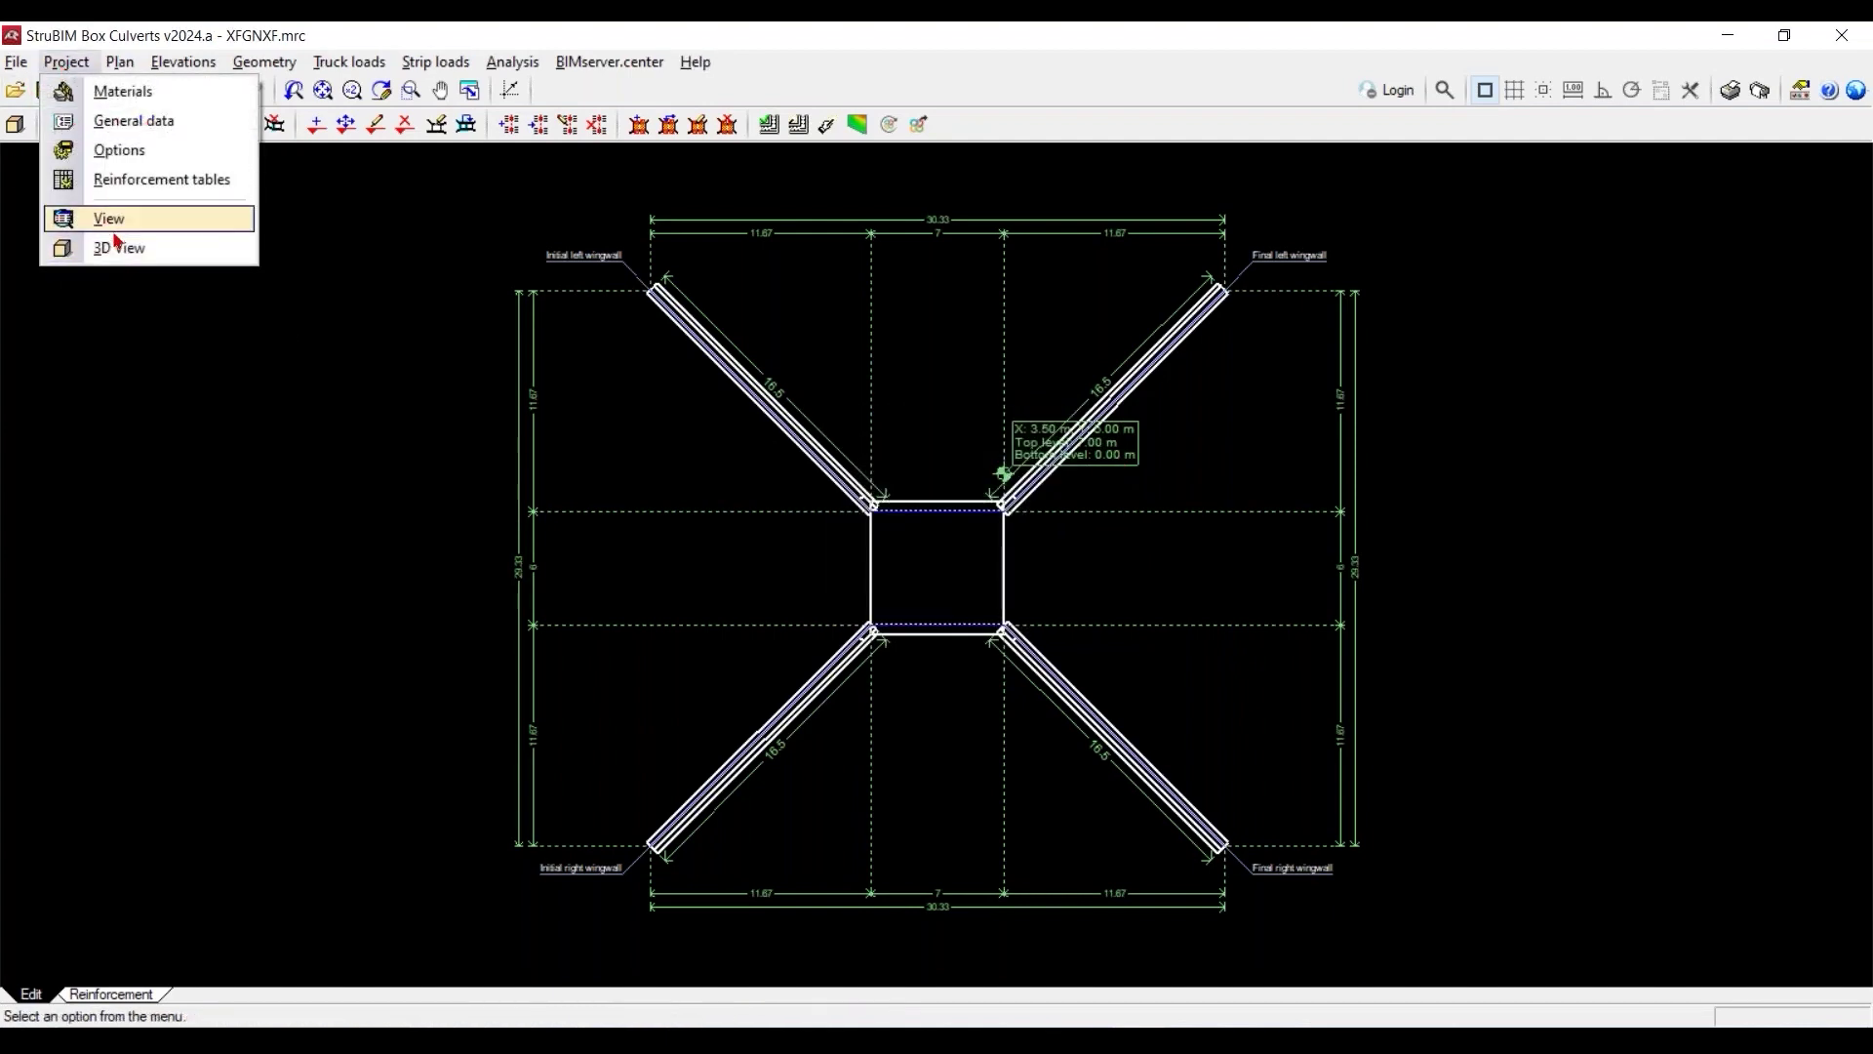
click(109, 219)
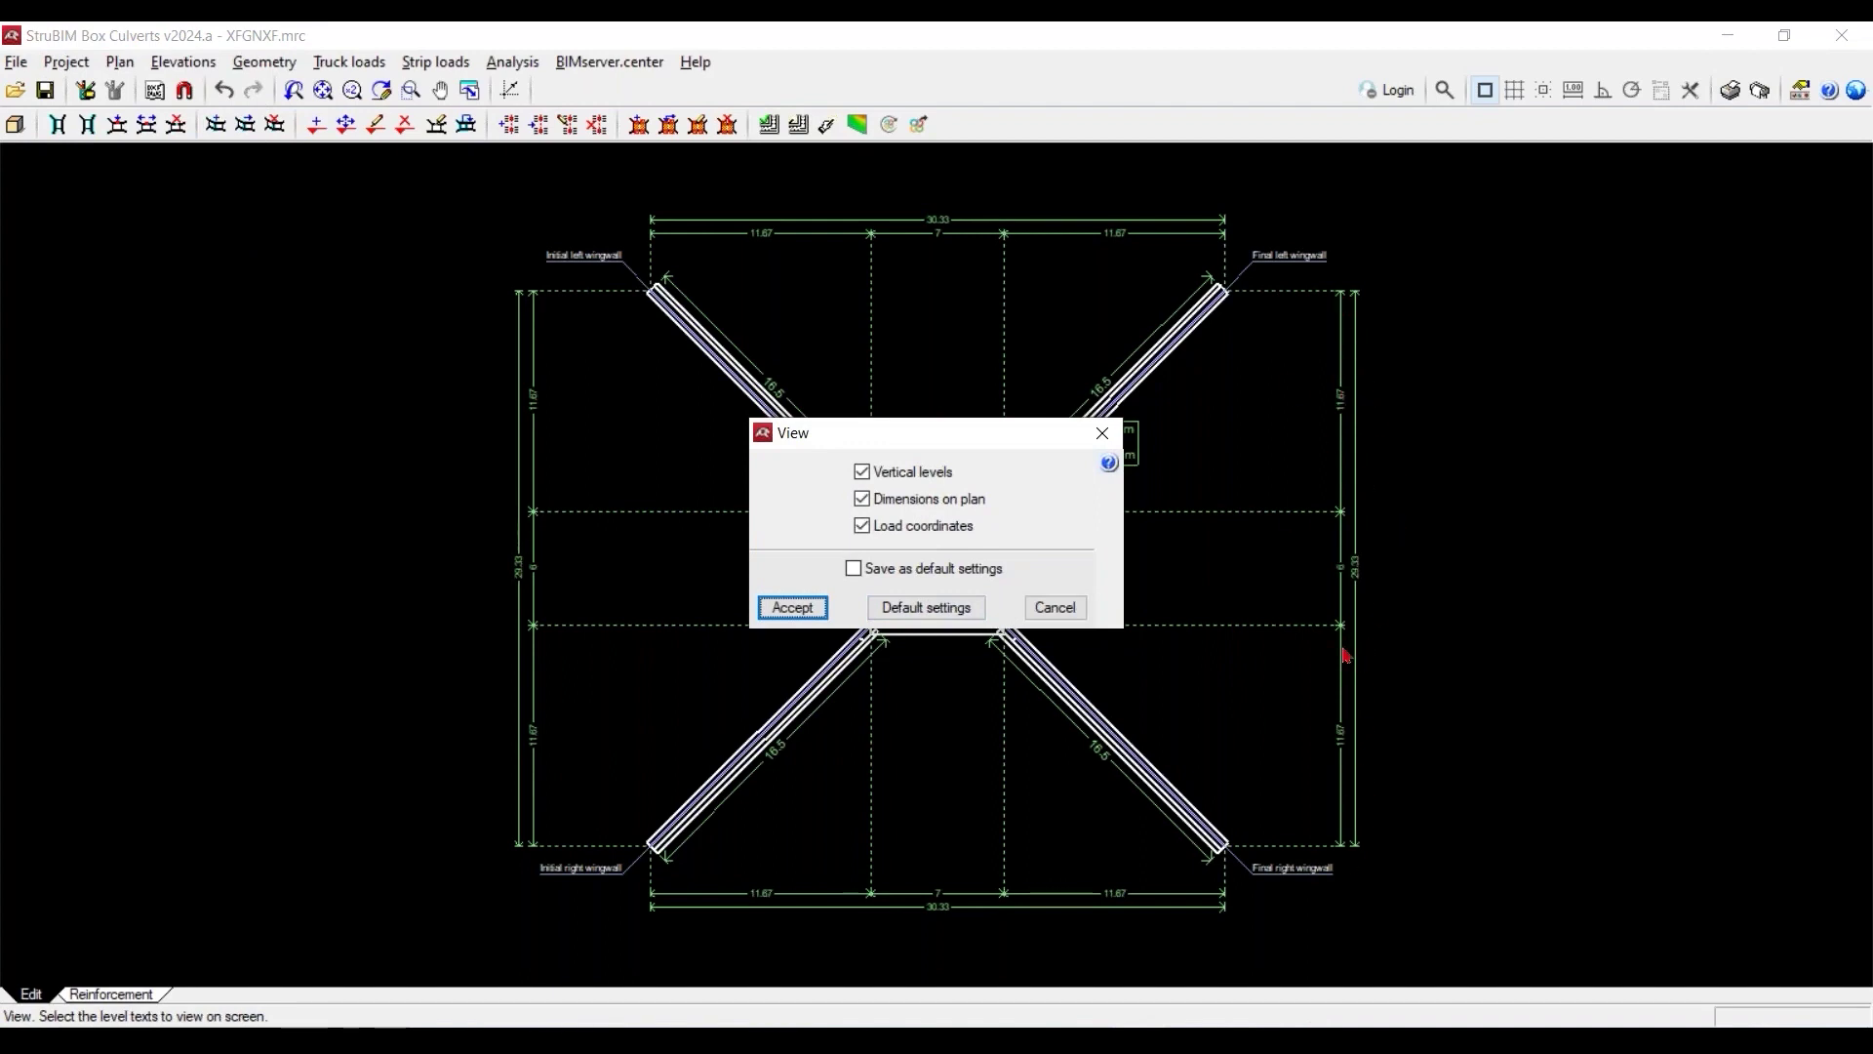
click(1102, 432)
click(66, 61)
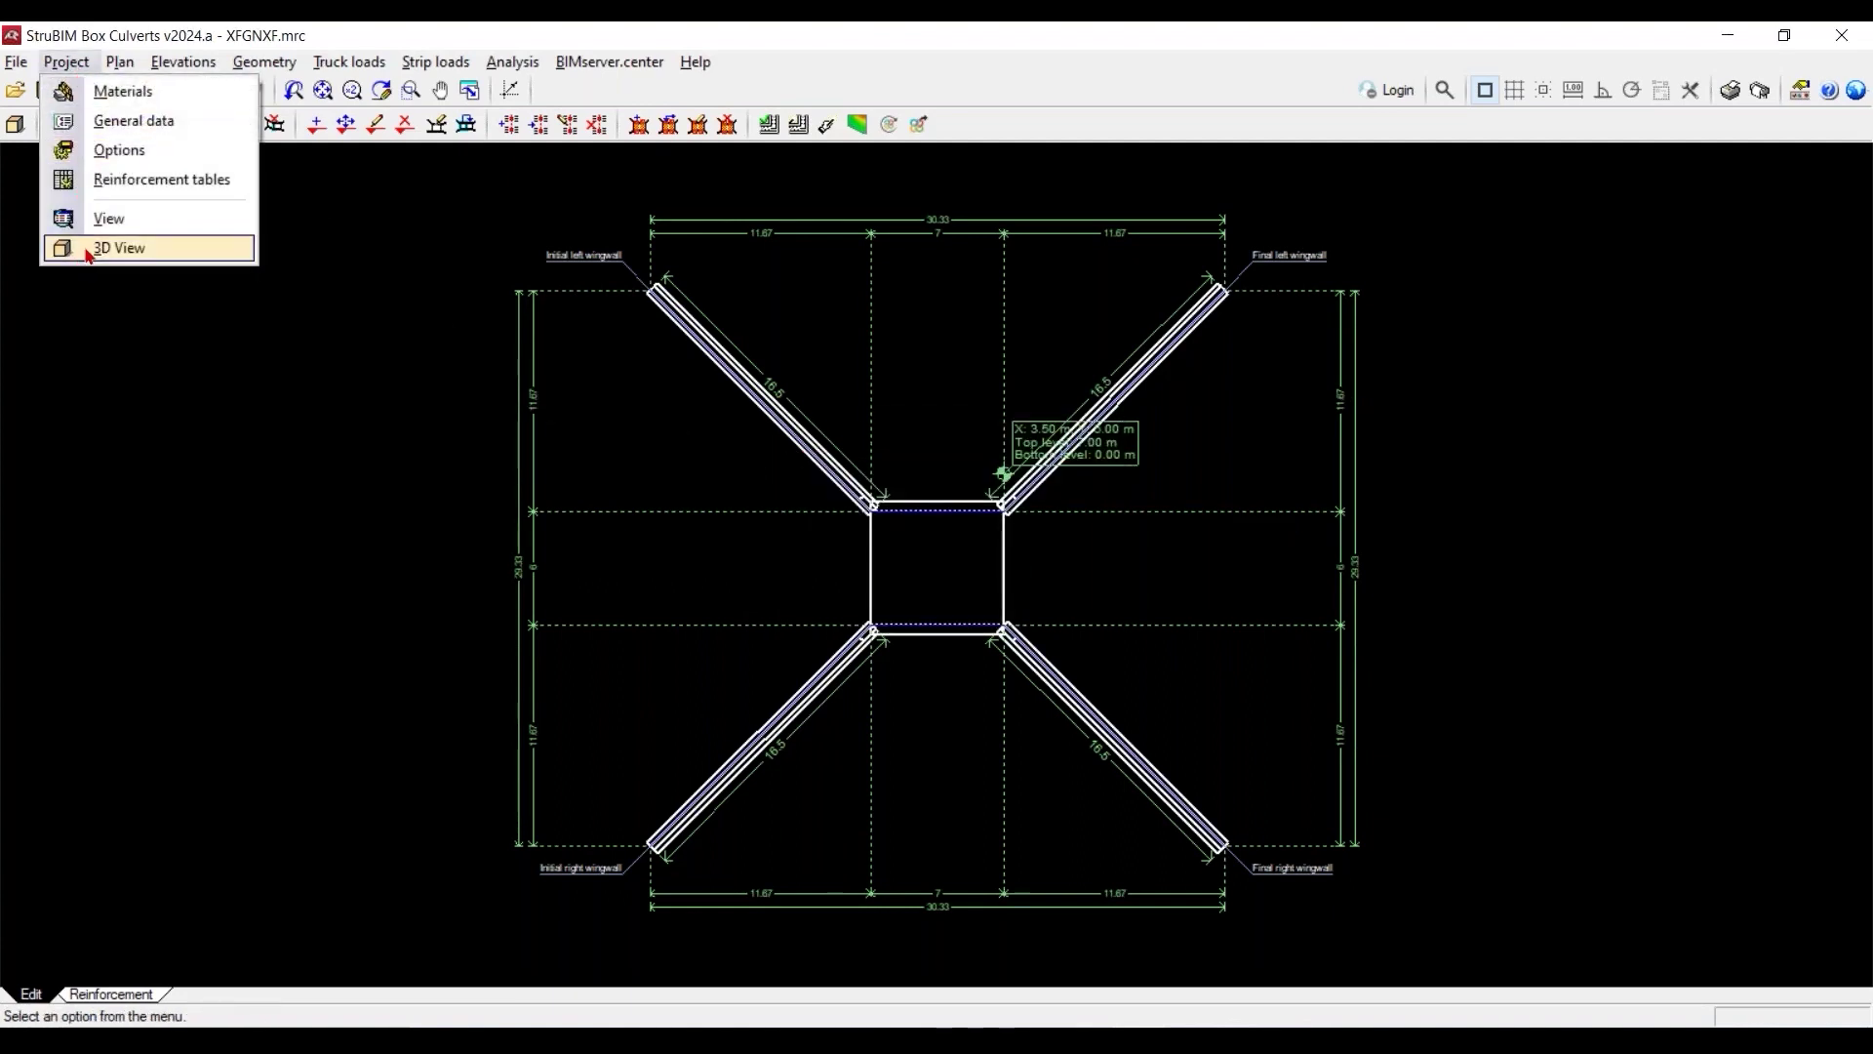
click(217, 371)
click(120, 63)
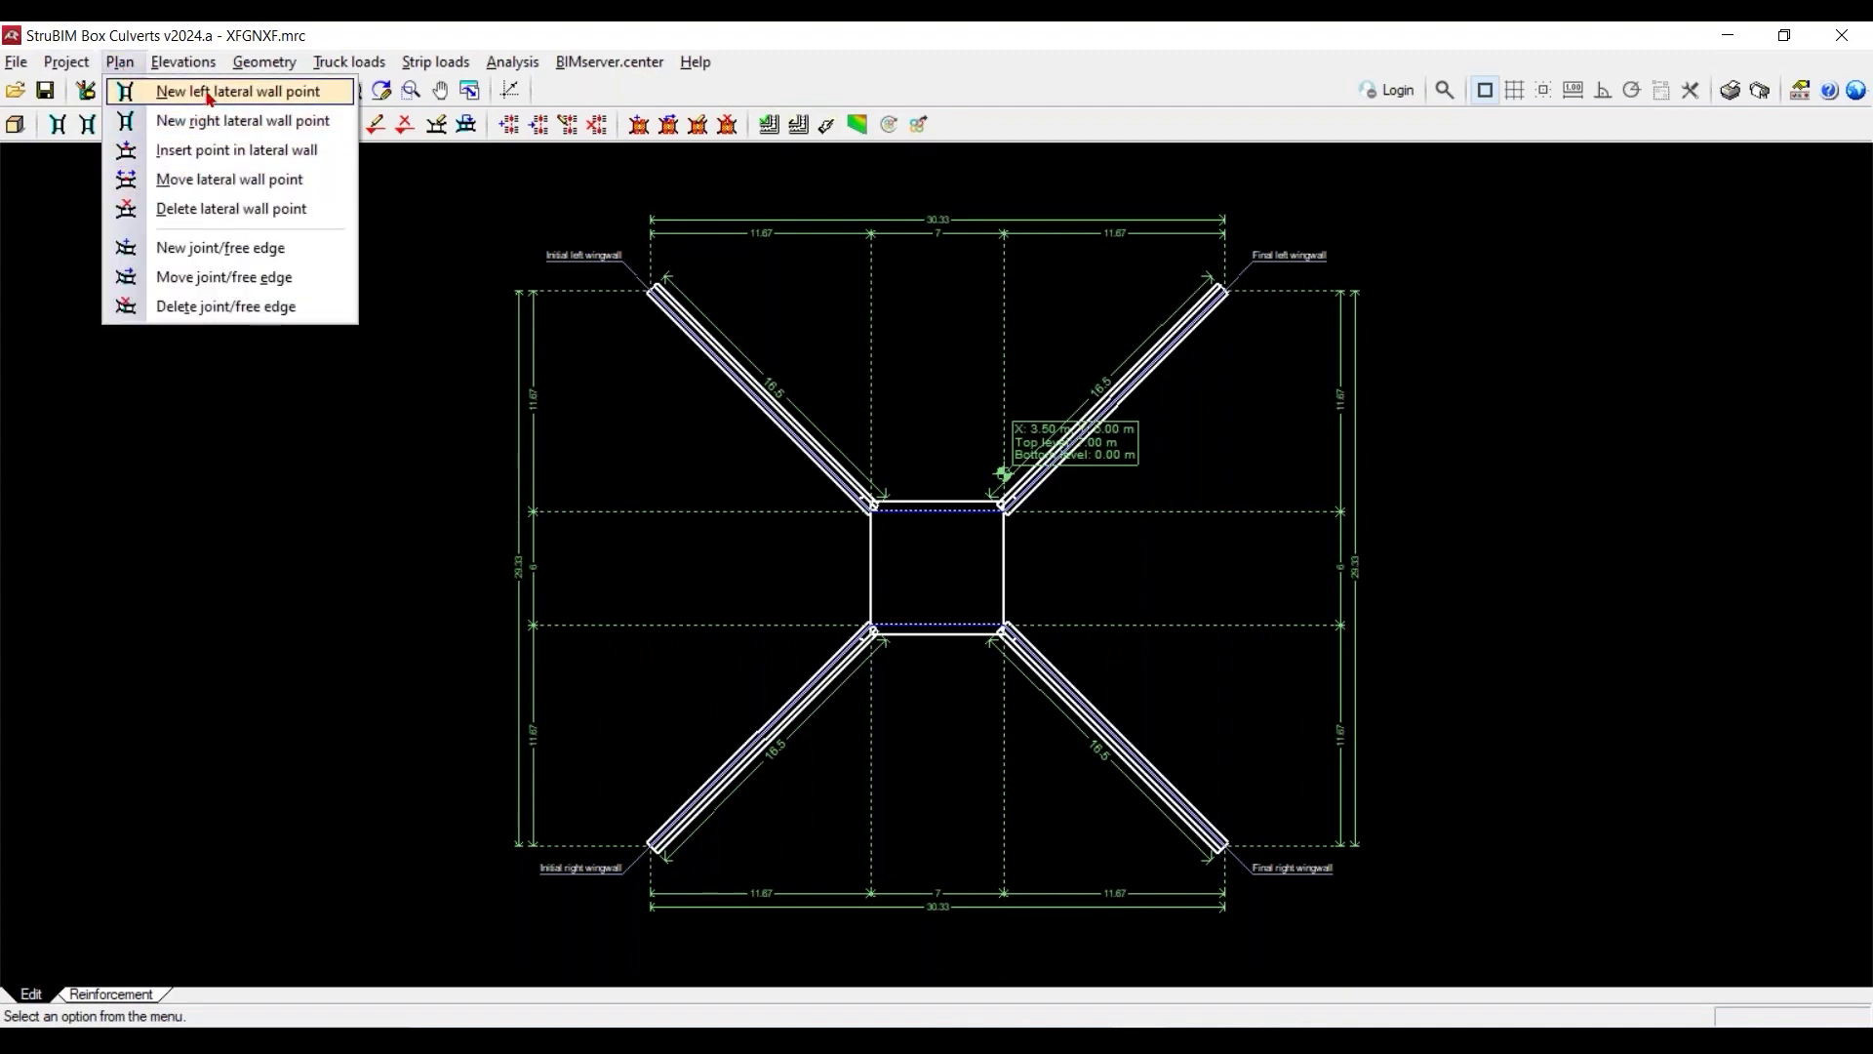
mouse_move(159, 65)
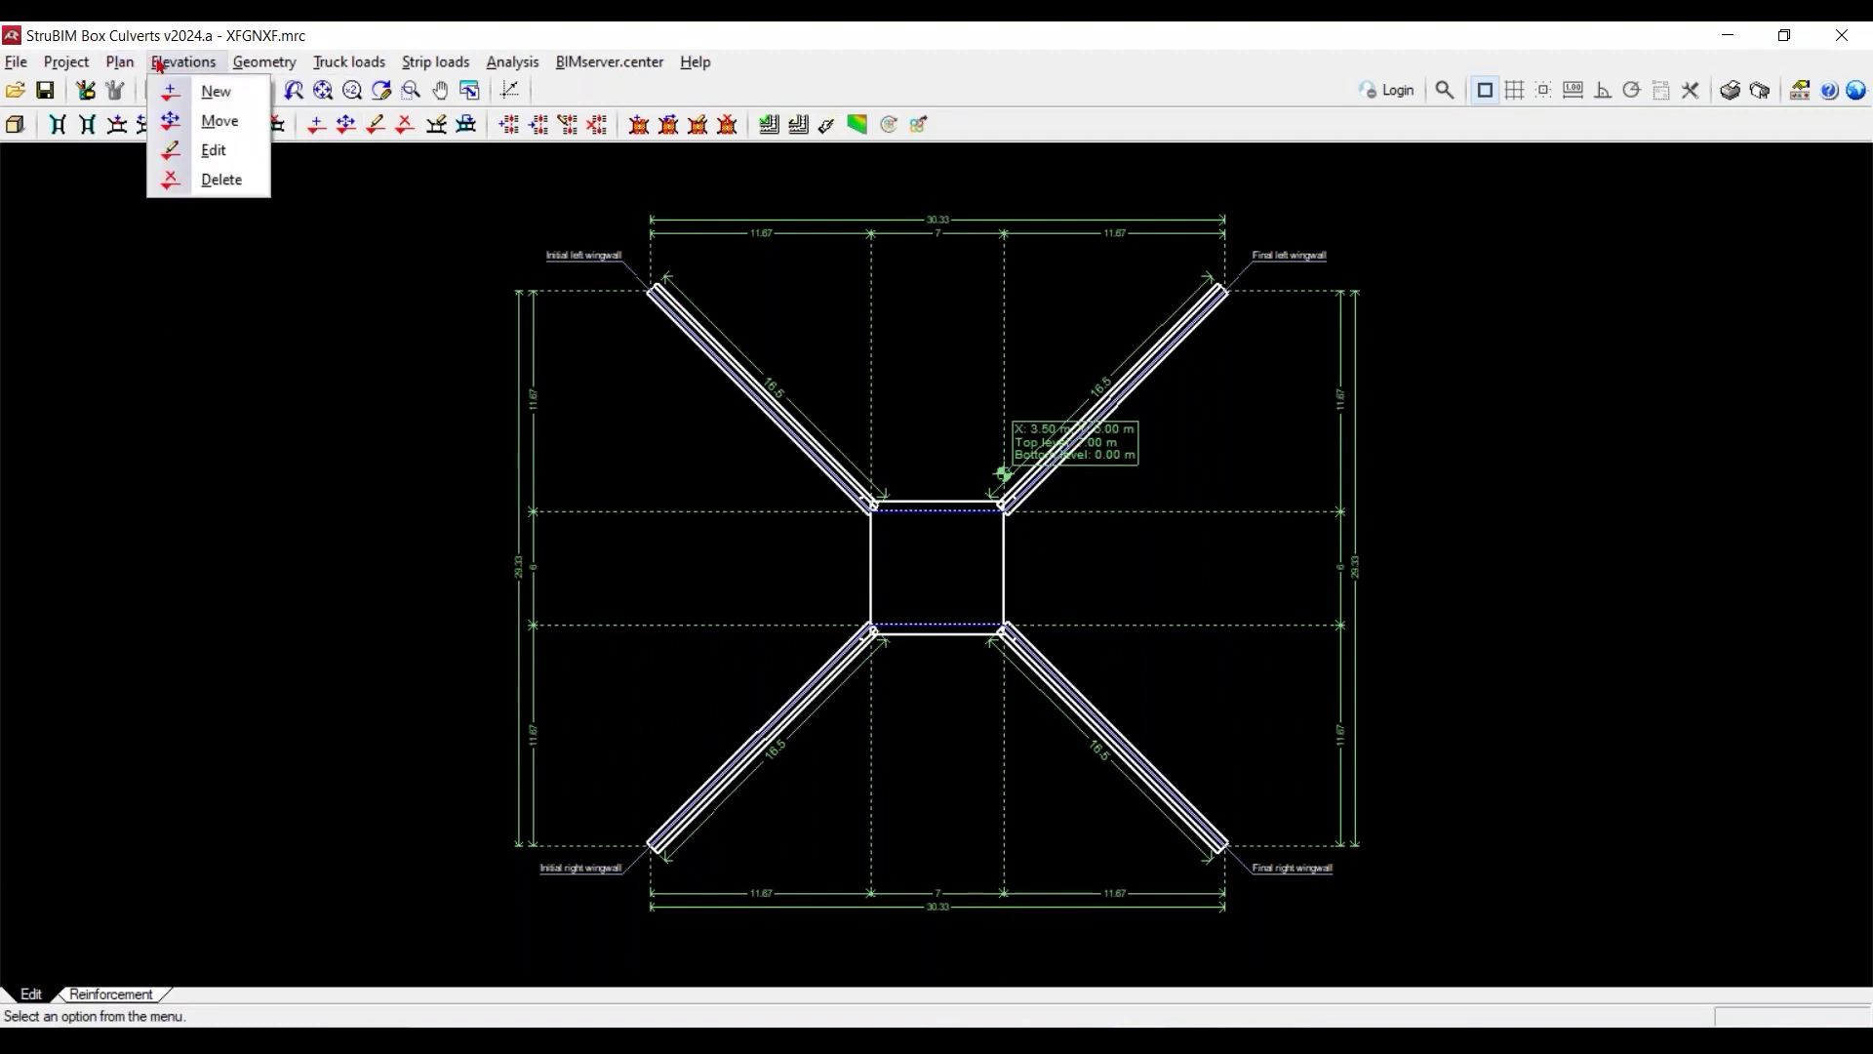
Set the top-right corner level point's bottom level to -2.00 m and view it in 3D
click(175, 152)
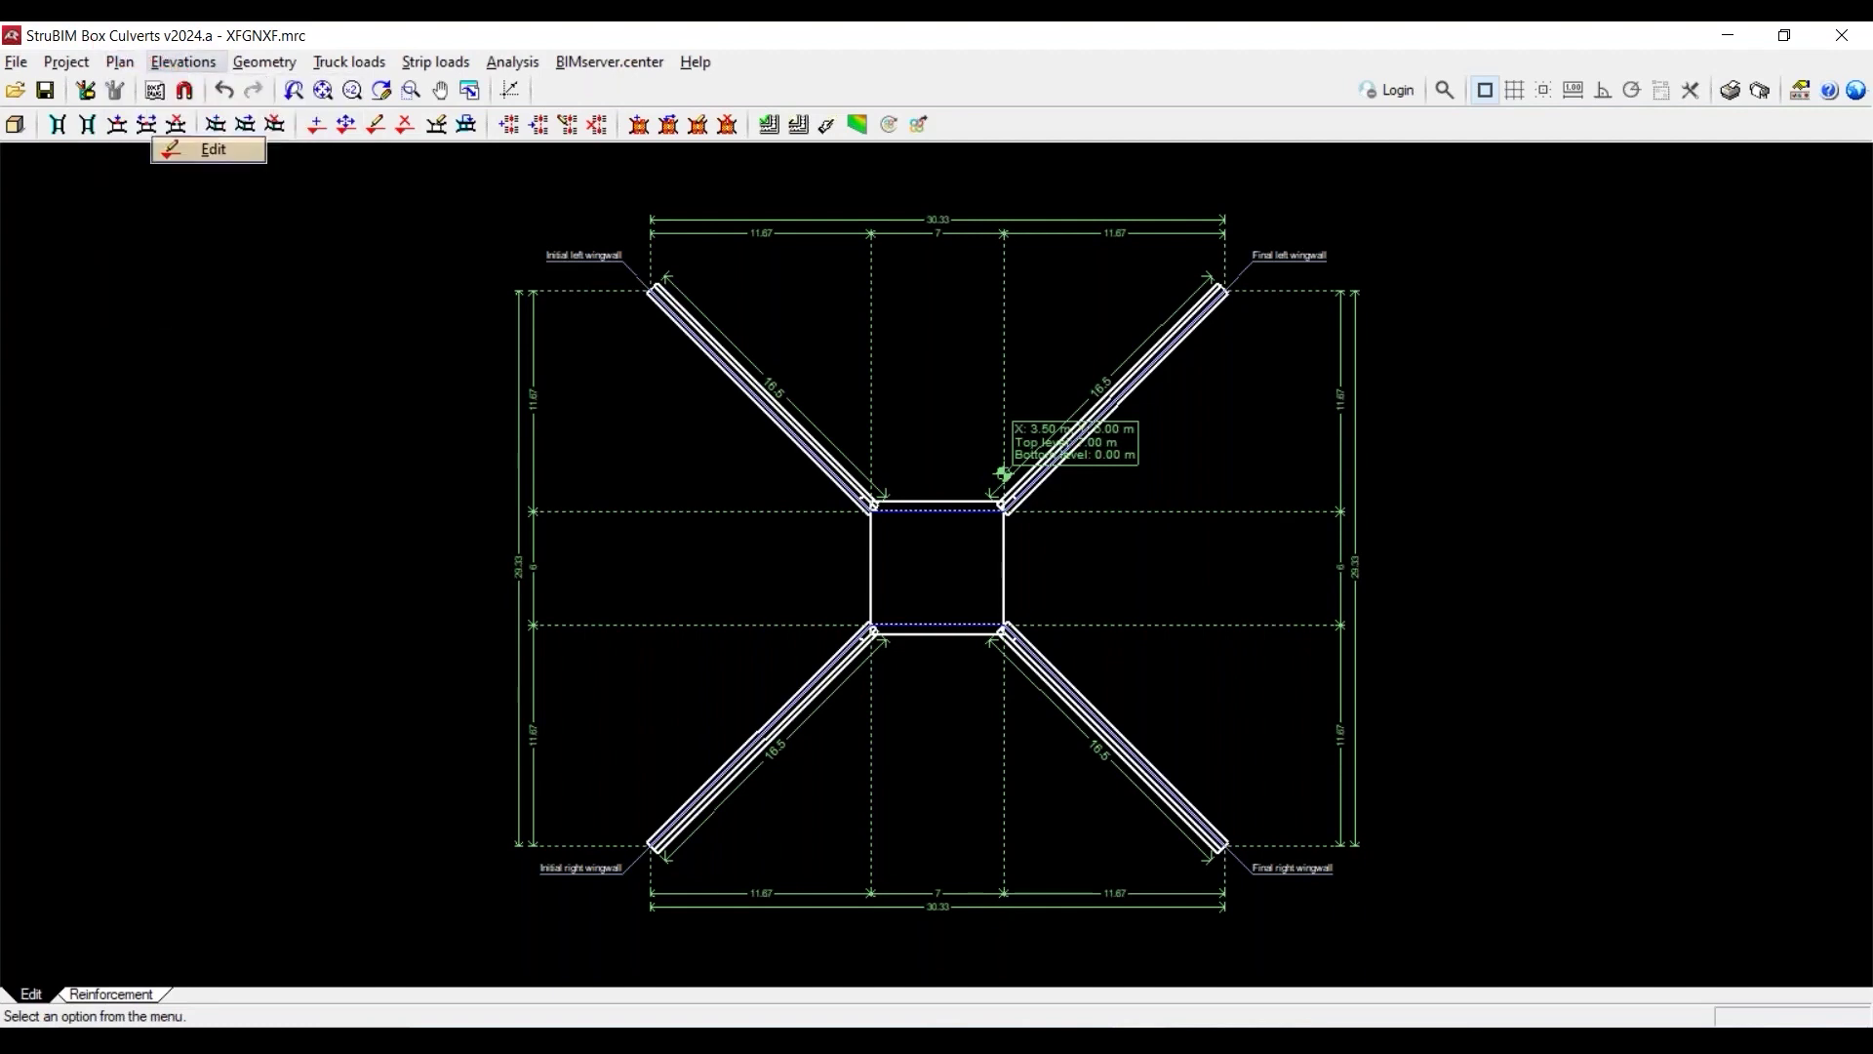
click(1005, 484)
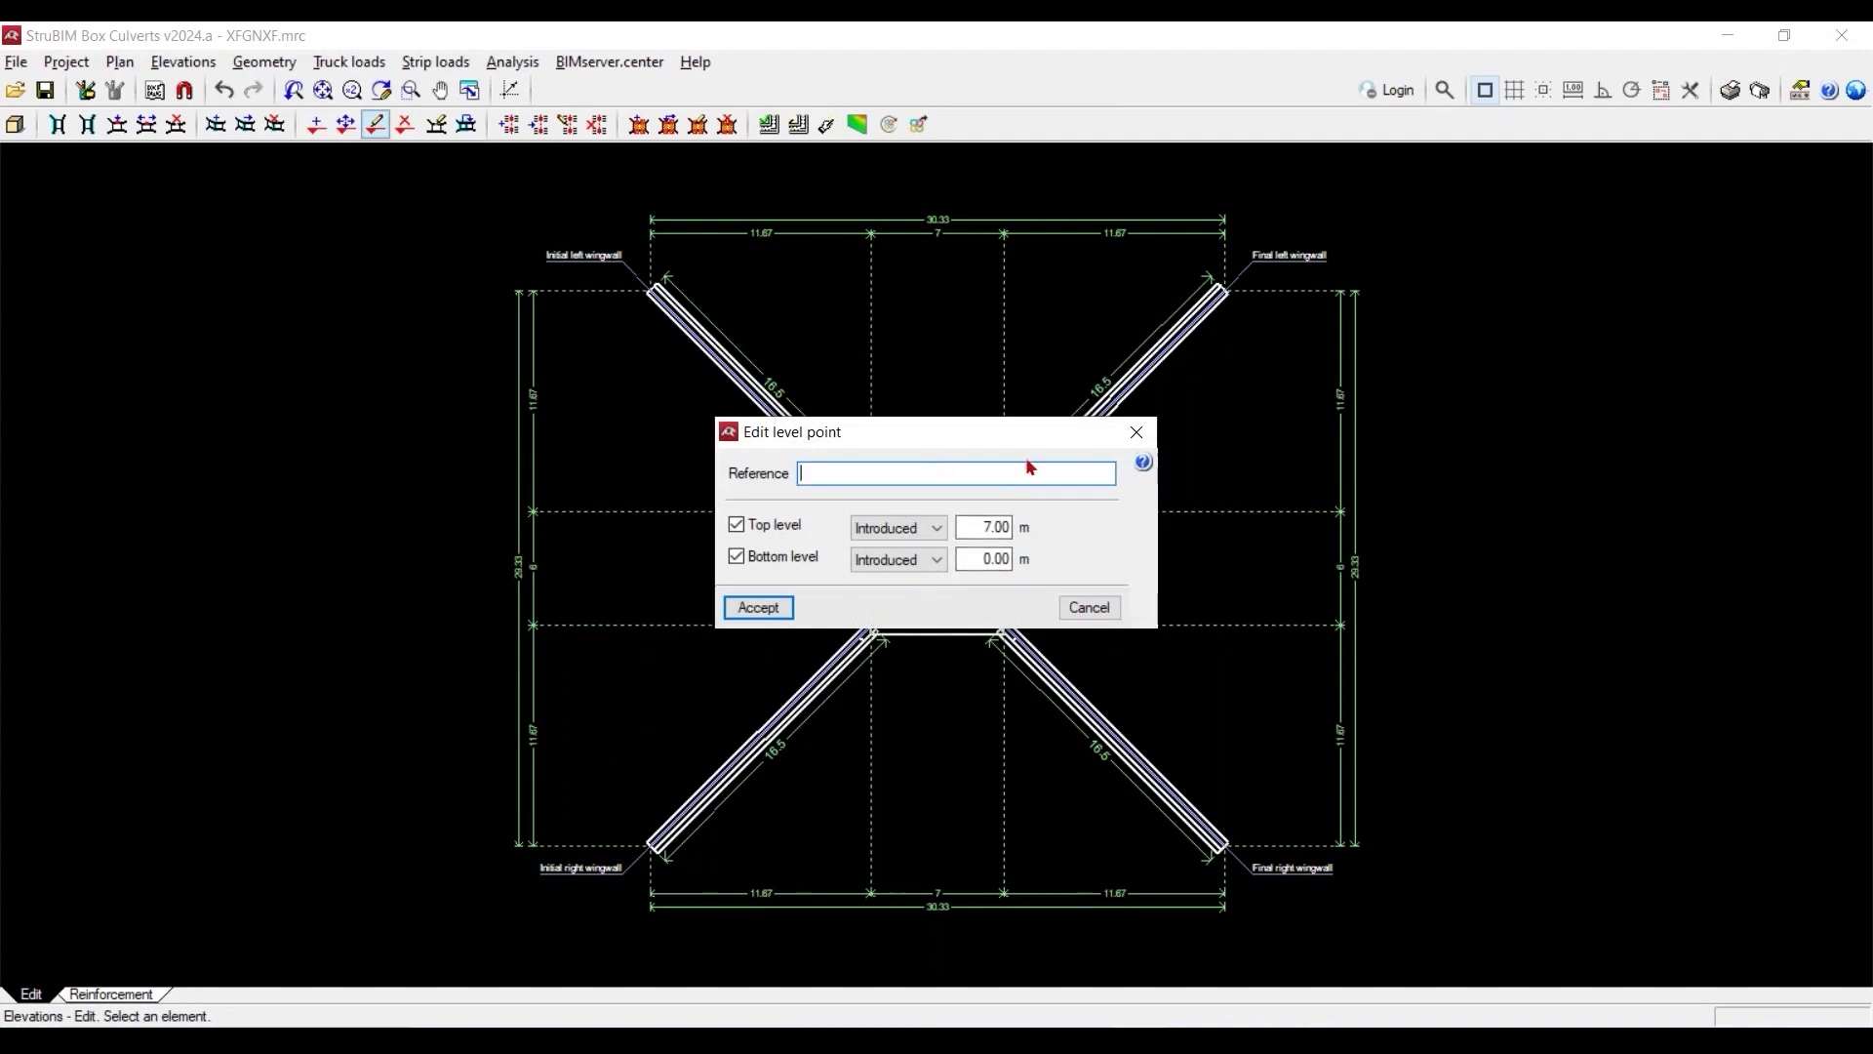
drag(951, 439, 521, 356)
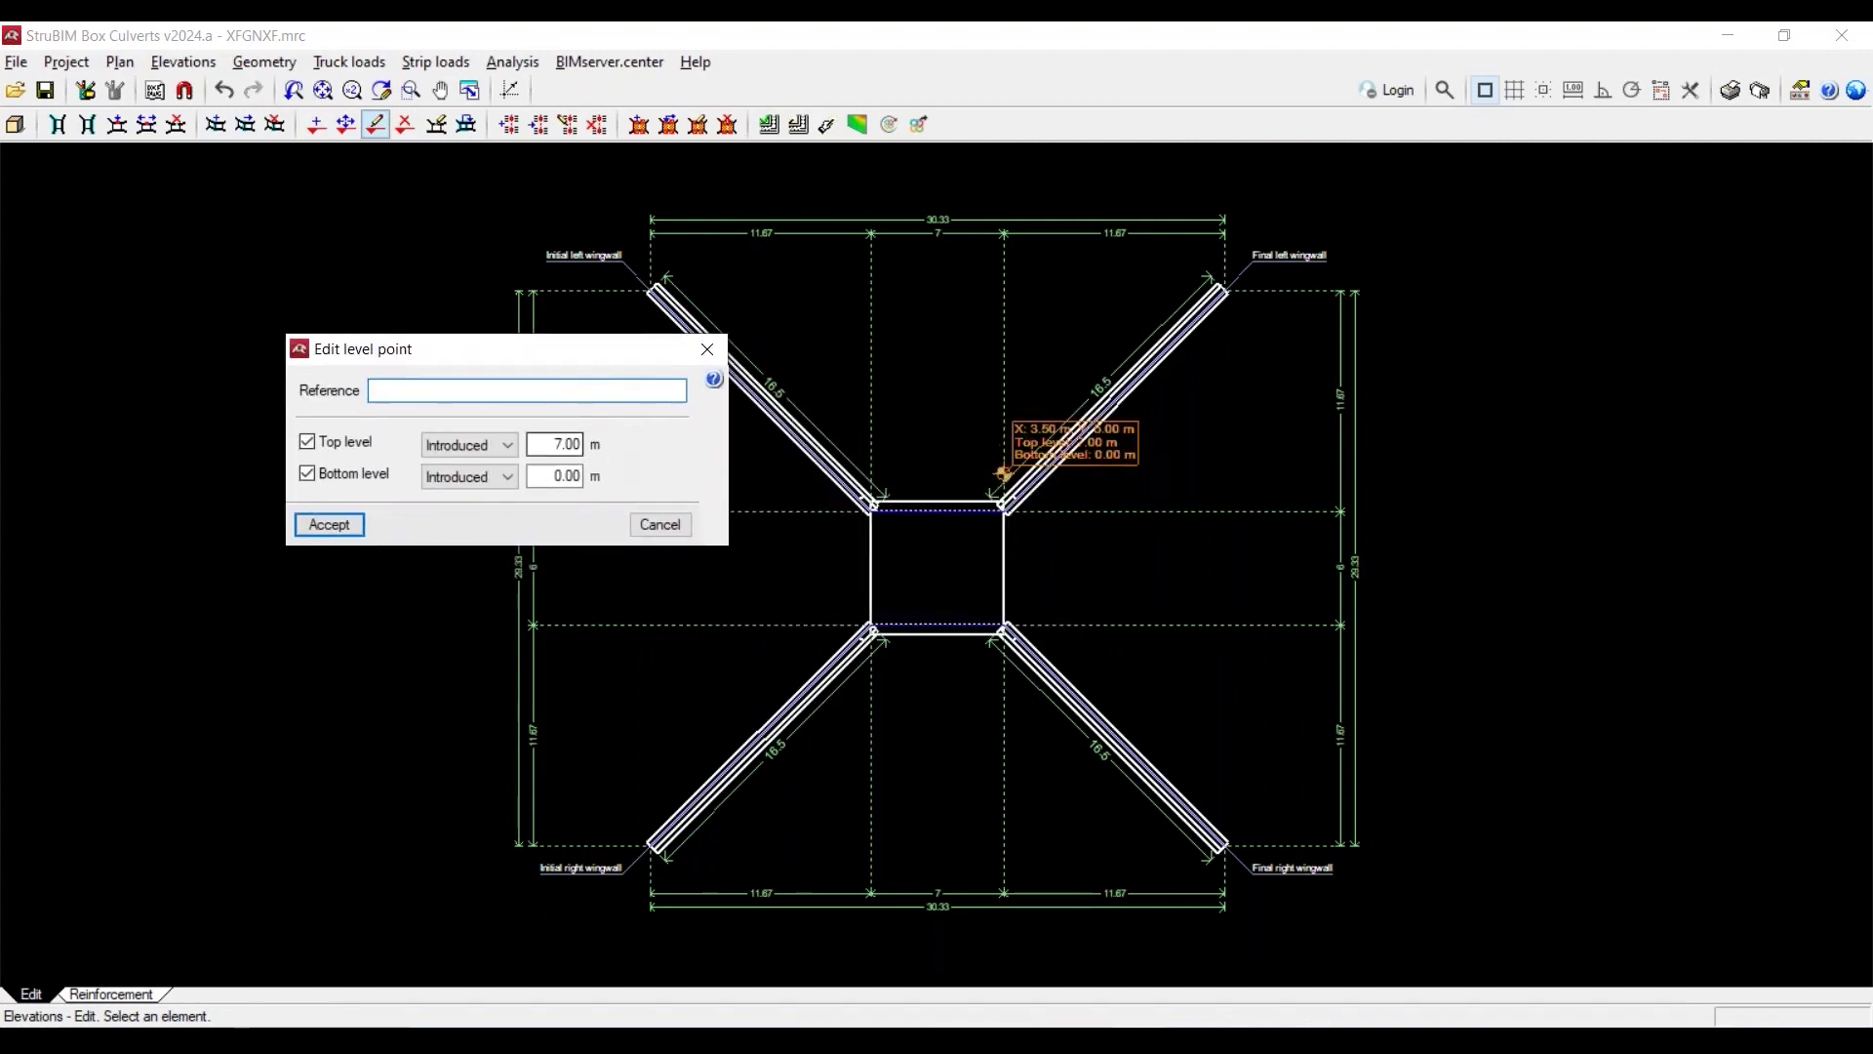
click(487, 394)
double_click(558, 476)
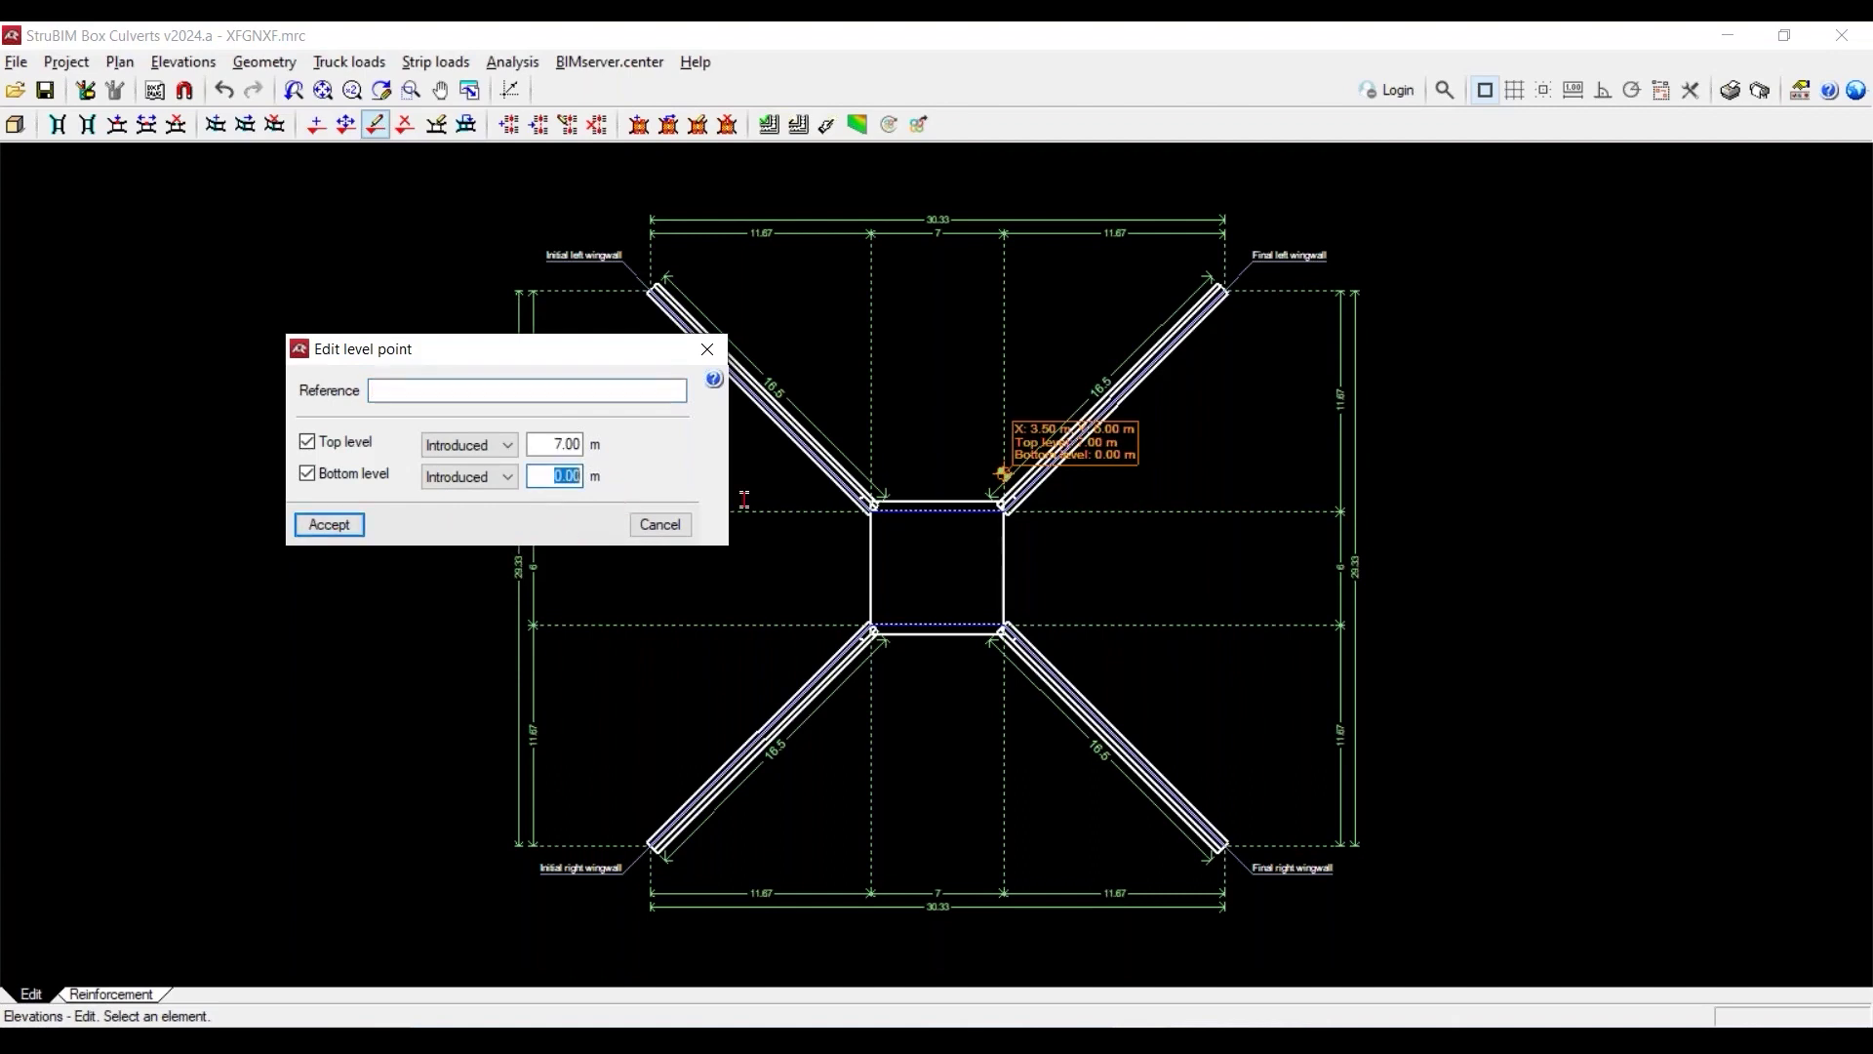
key(BackSpace)
text(-2.00)
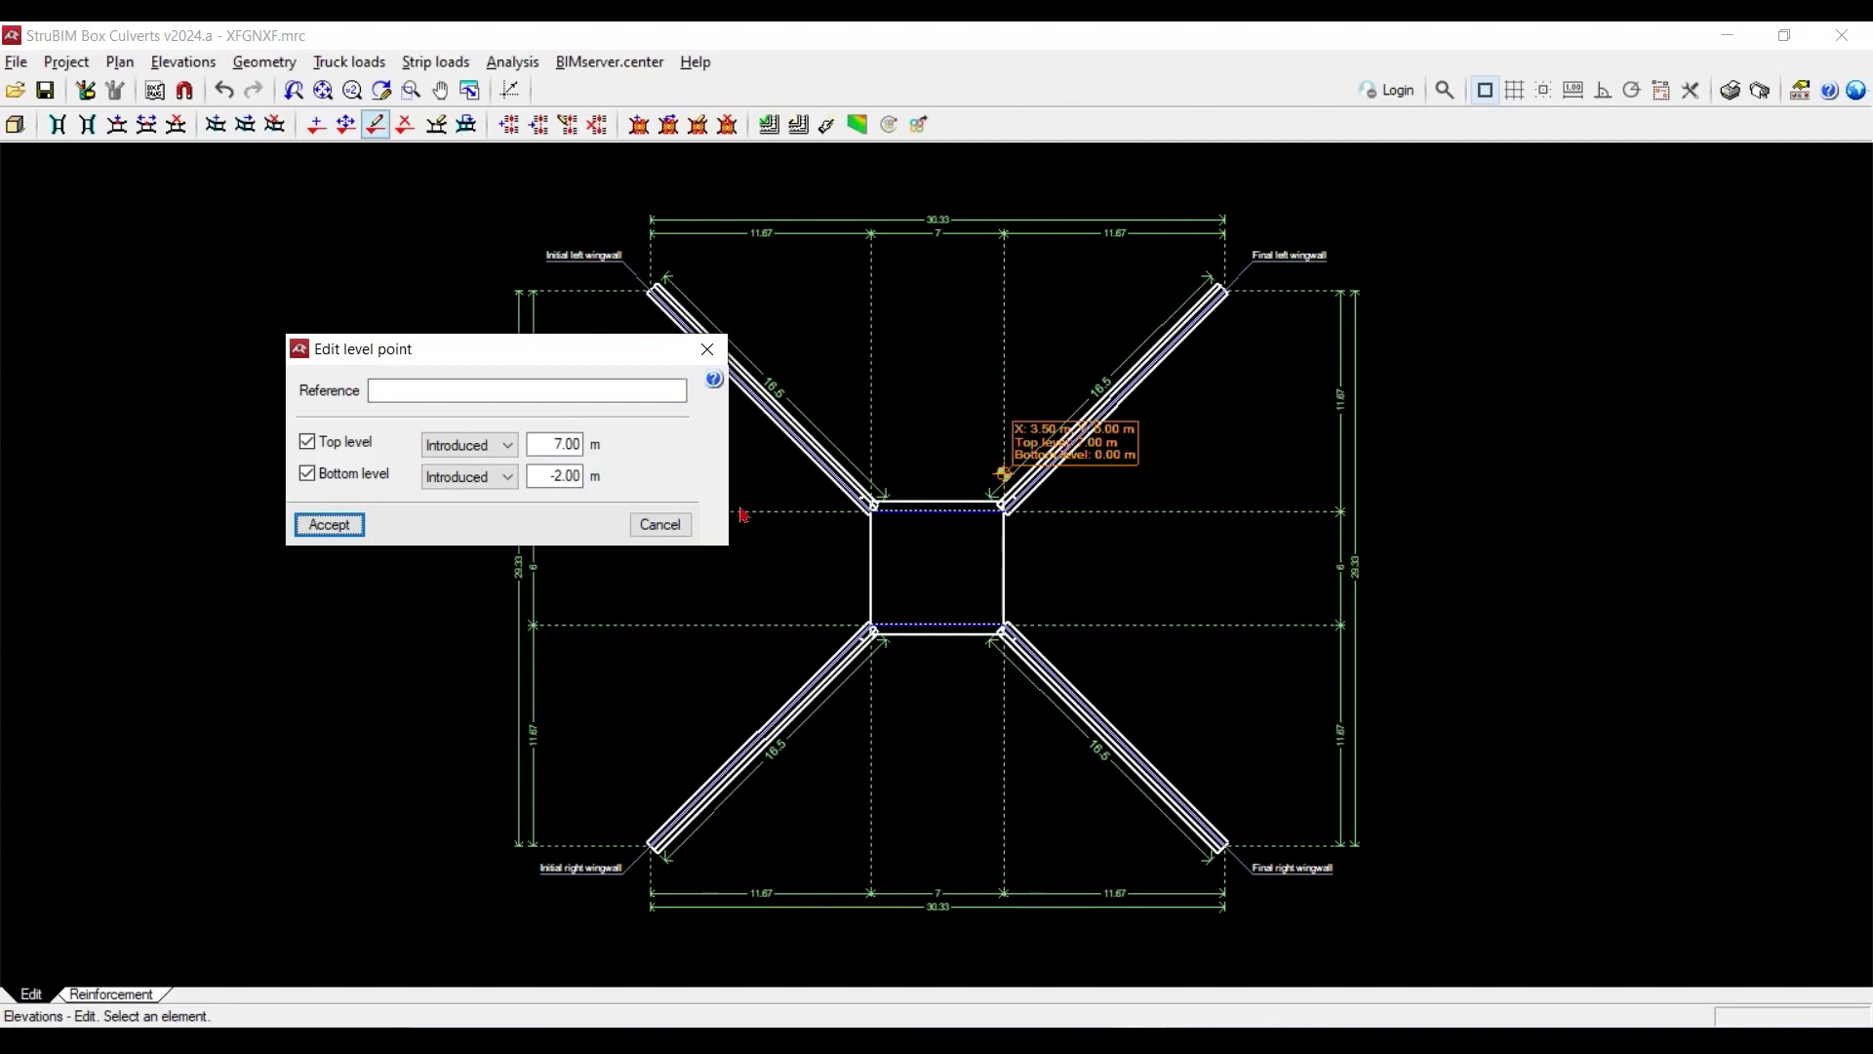
click(331, 525)
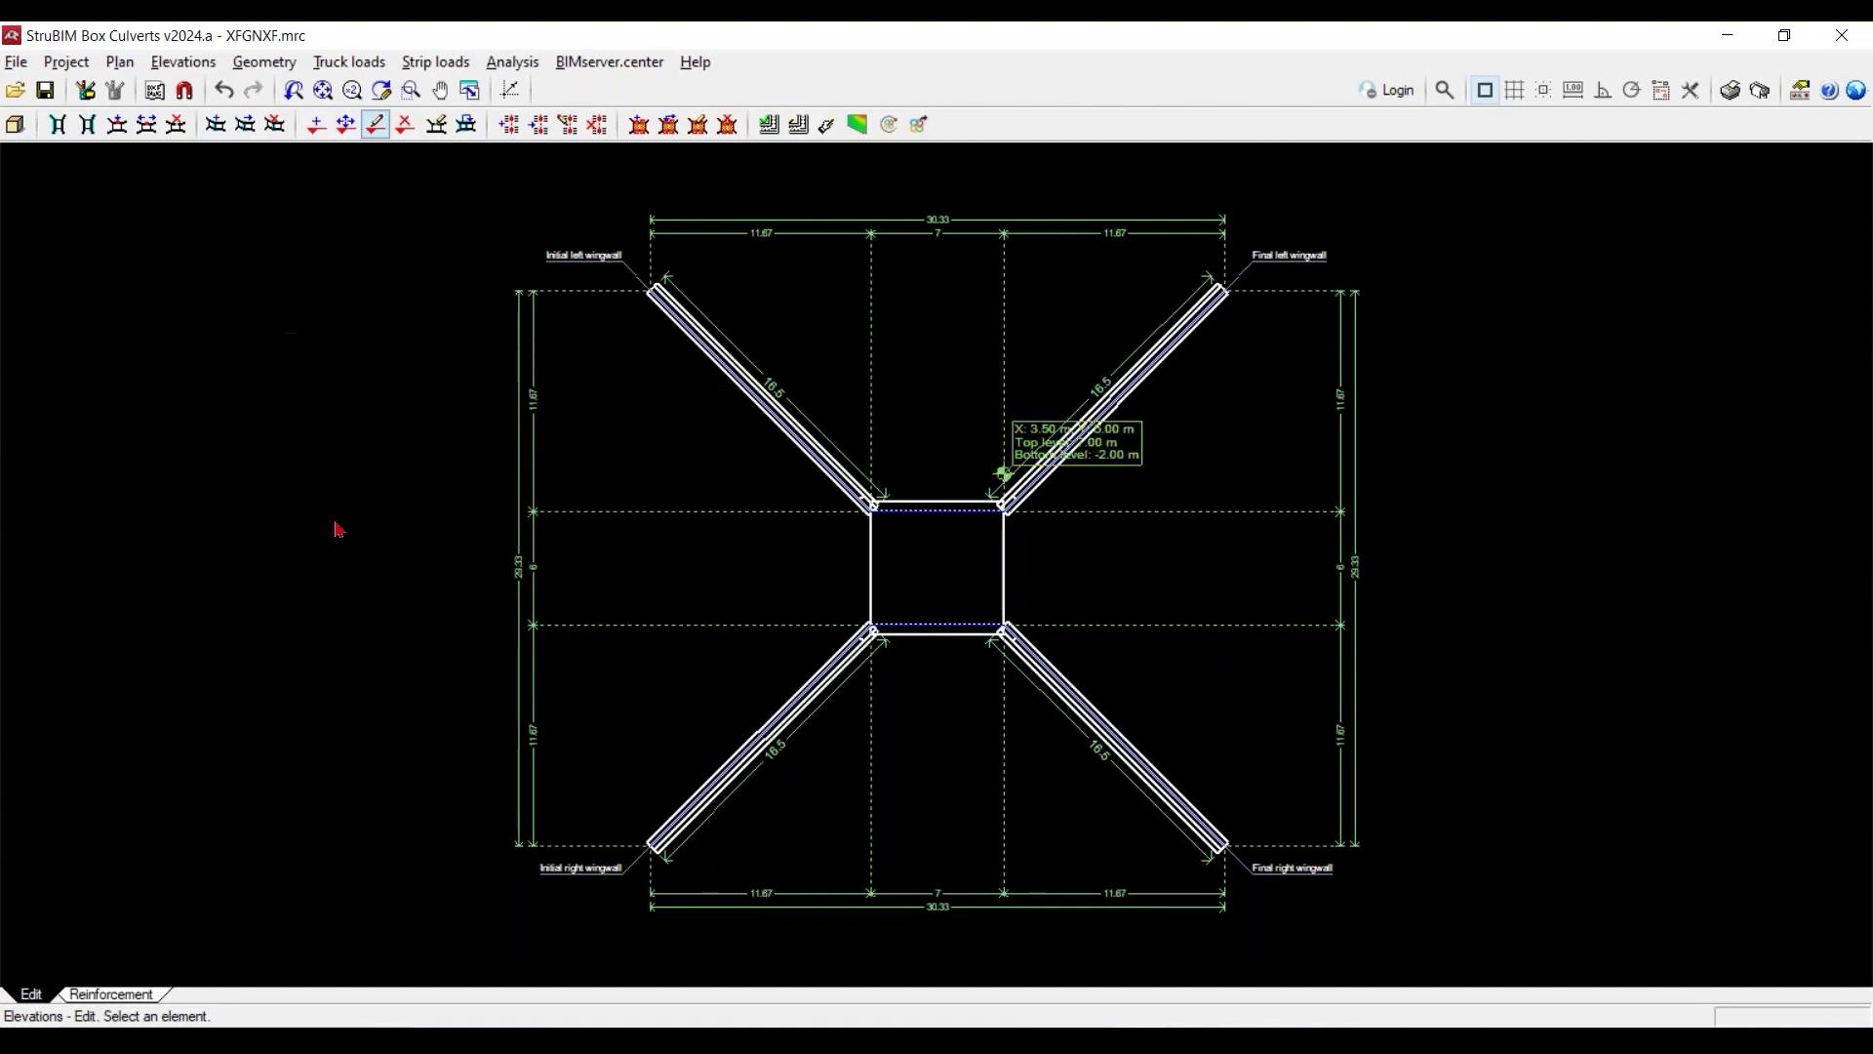
click(15, 124)
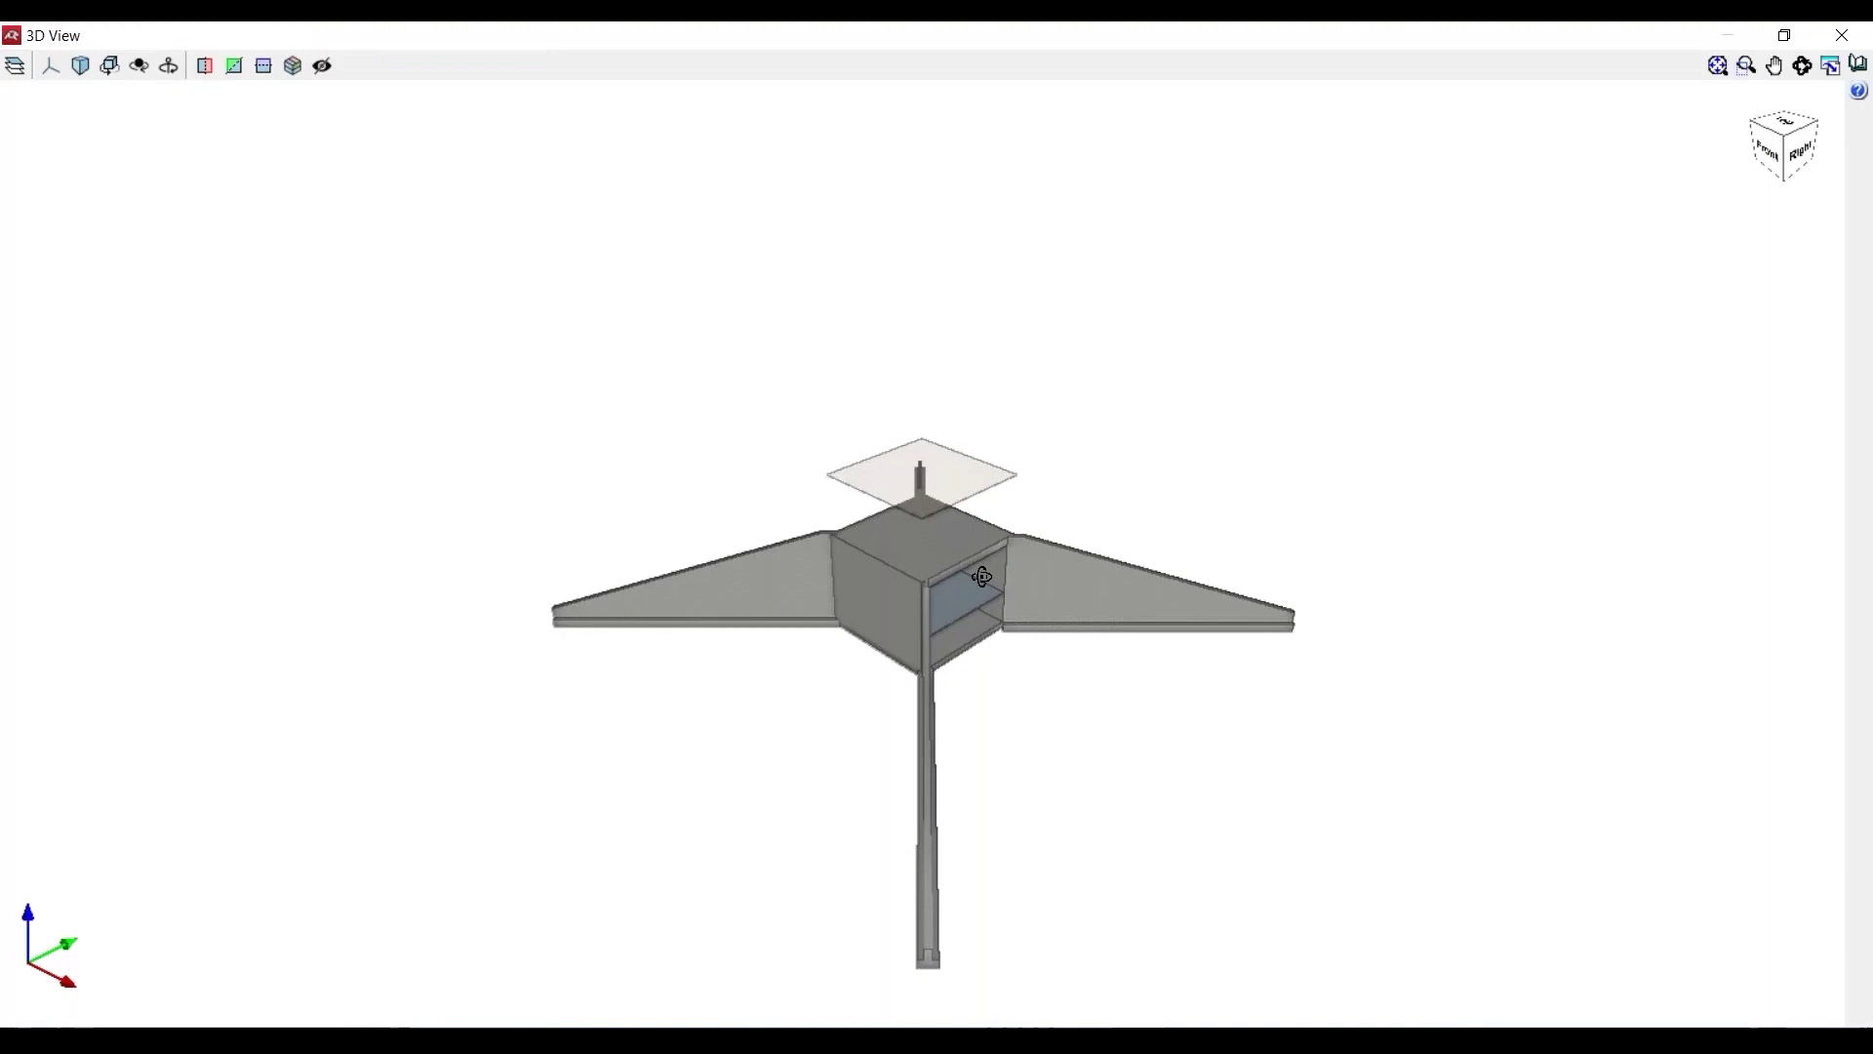
middle_drag(1010, 588, 976, 506)
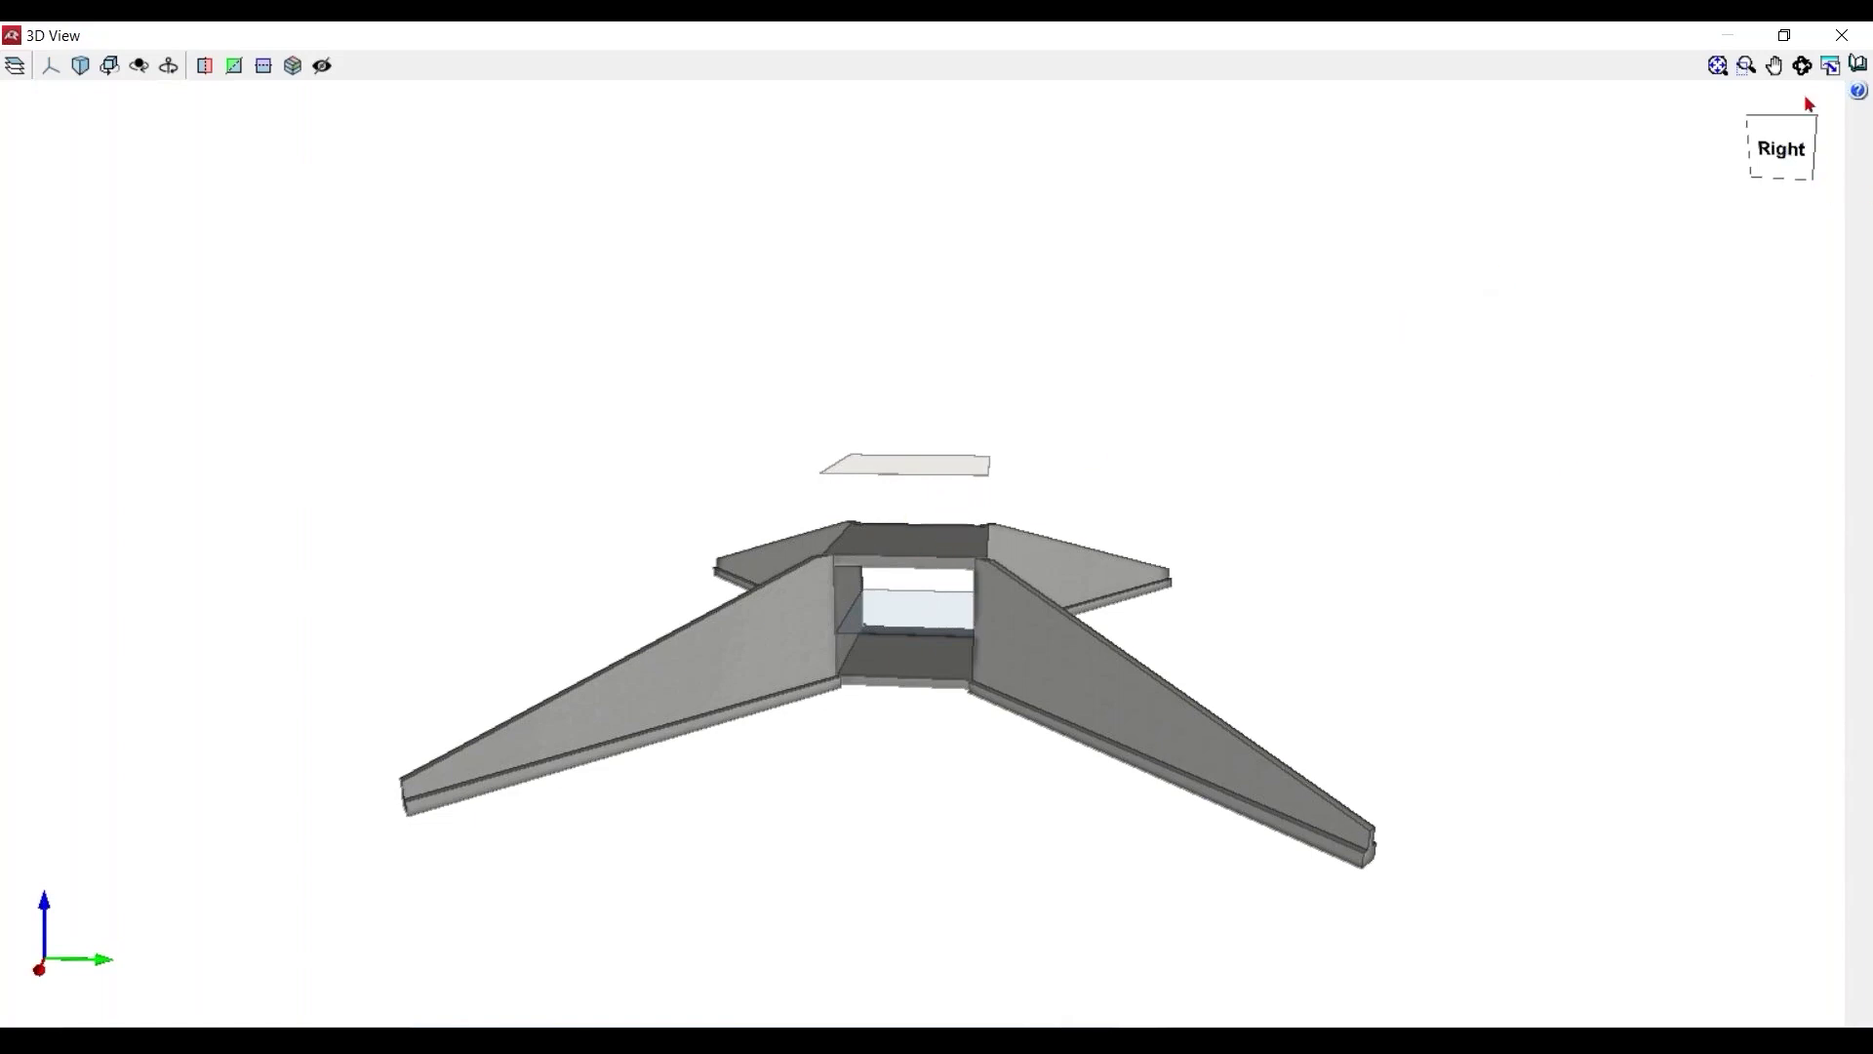
Change the corner level point's bottom level from -2.00 back to 0 and accept
click(1842, 36)
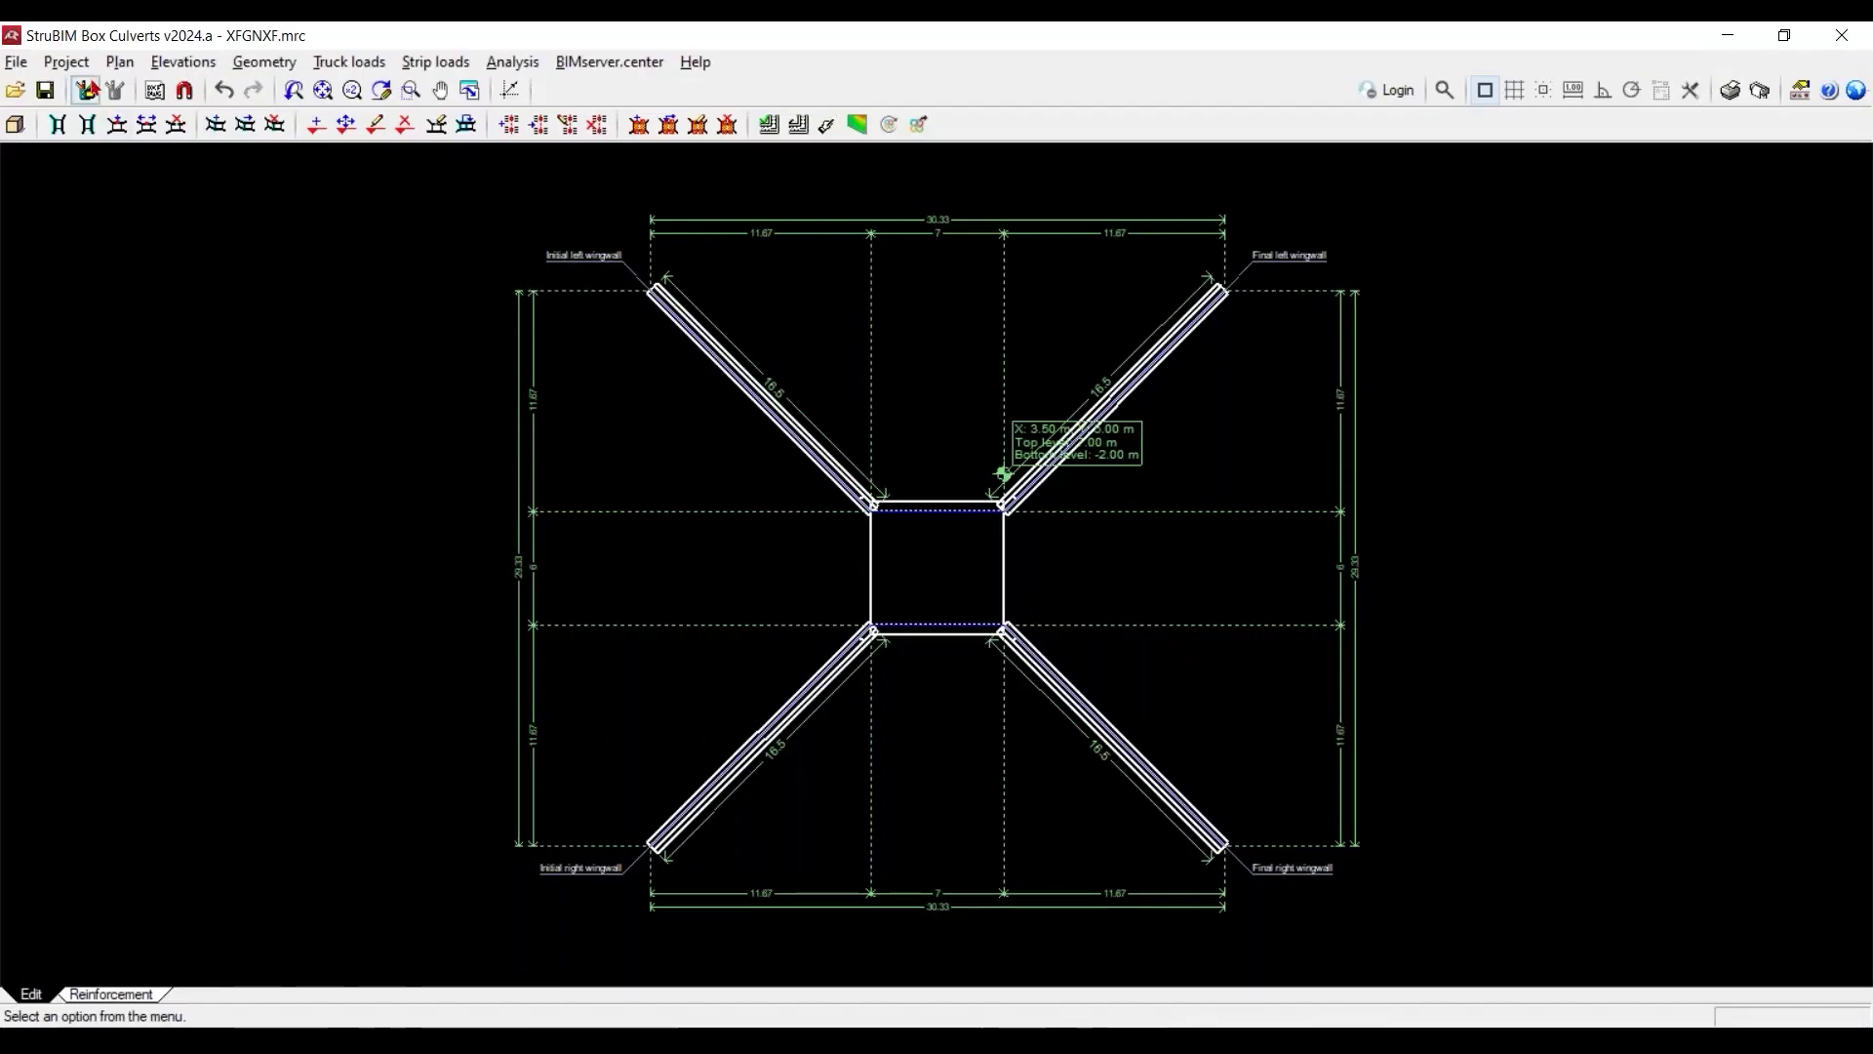
click(121, 61)
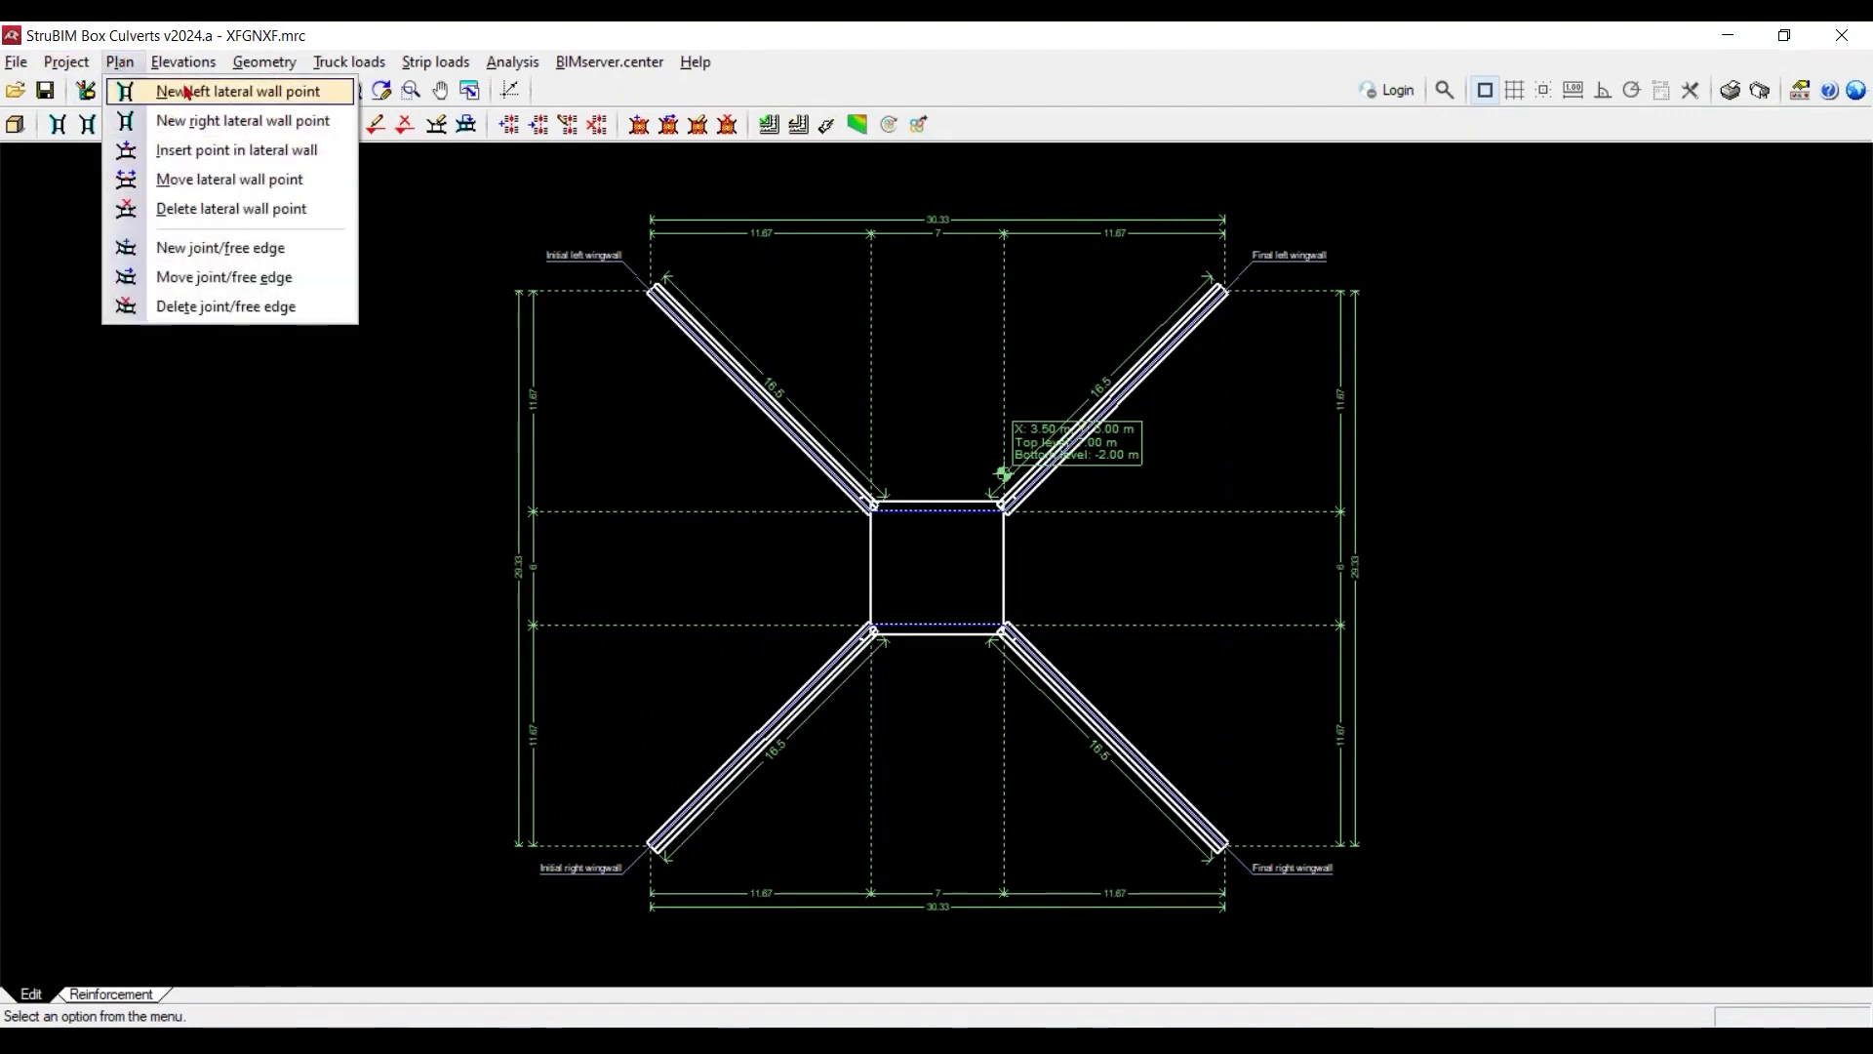
mouse_move(183, 61)
click(213, 151)
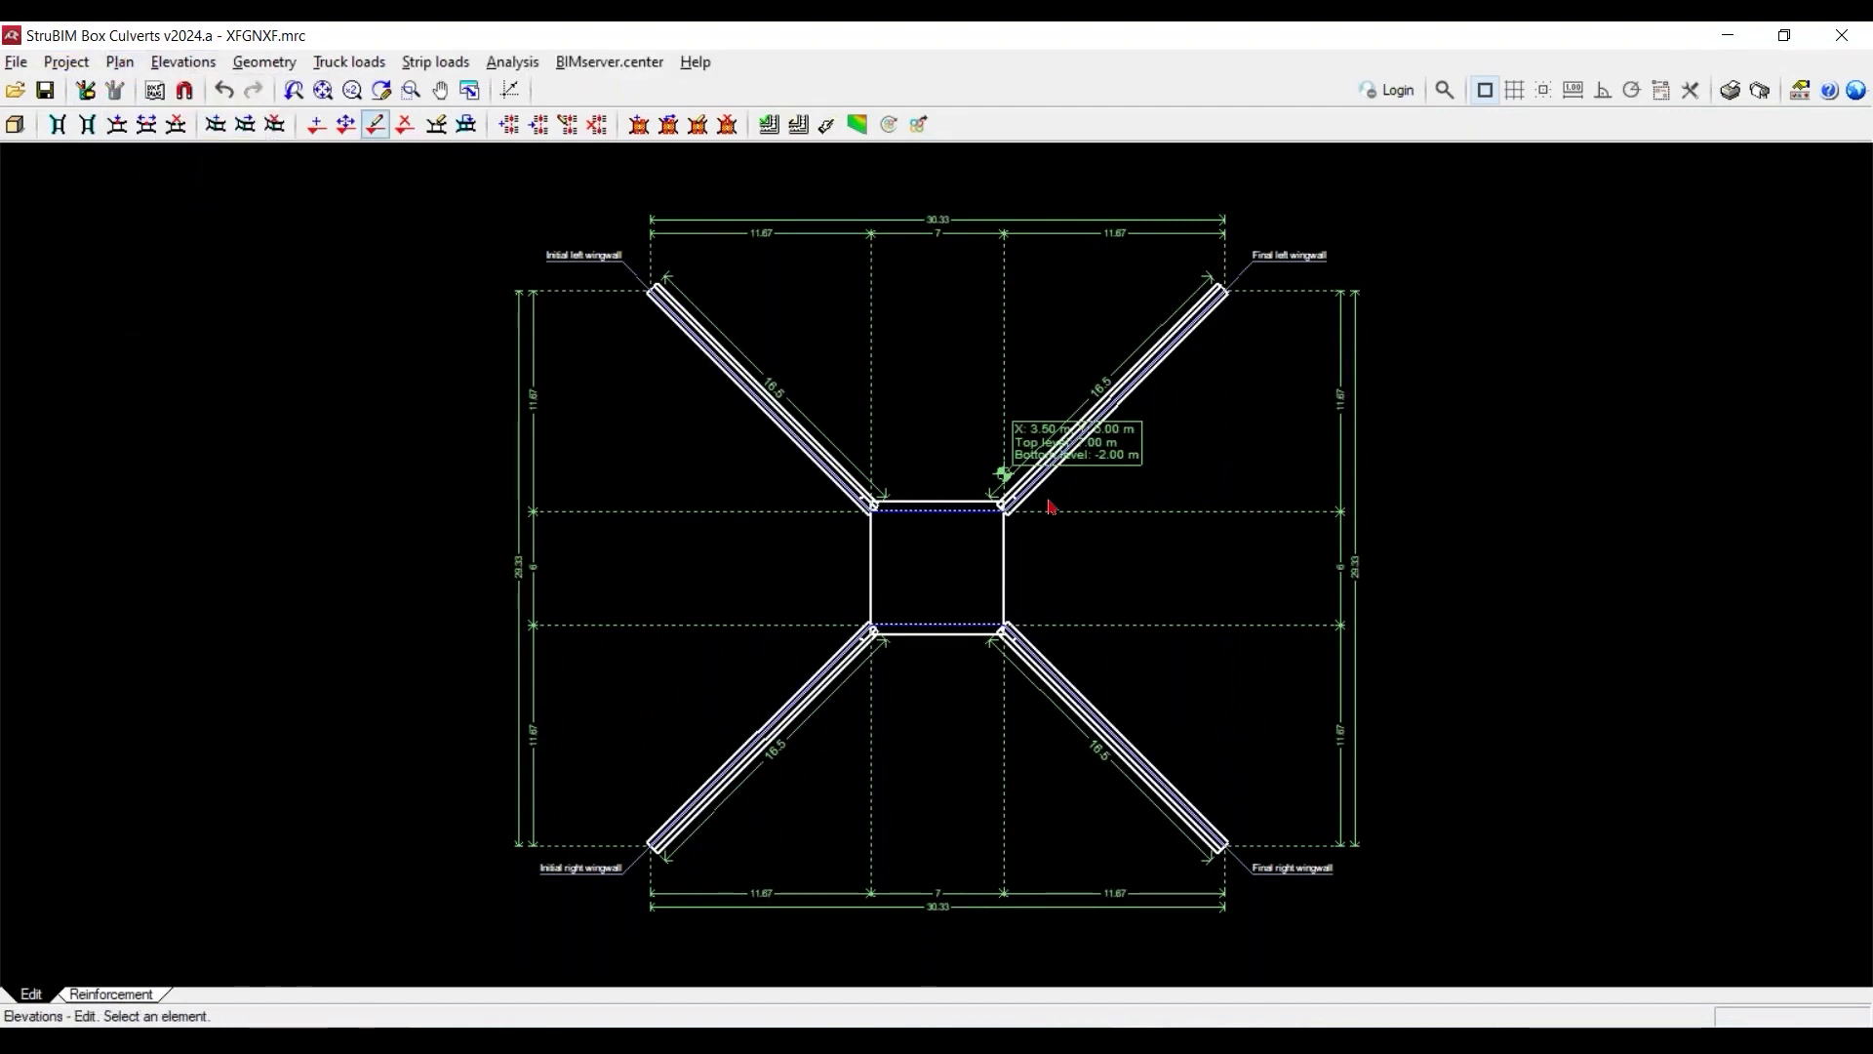
click(1004, 473)
click(985, 558)
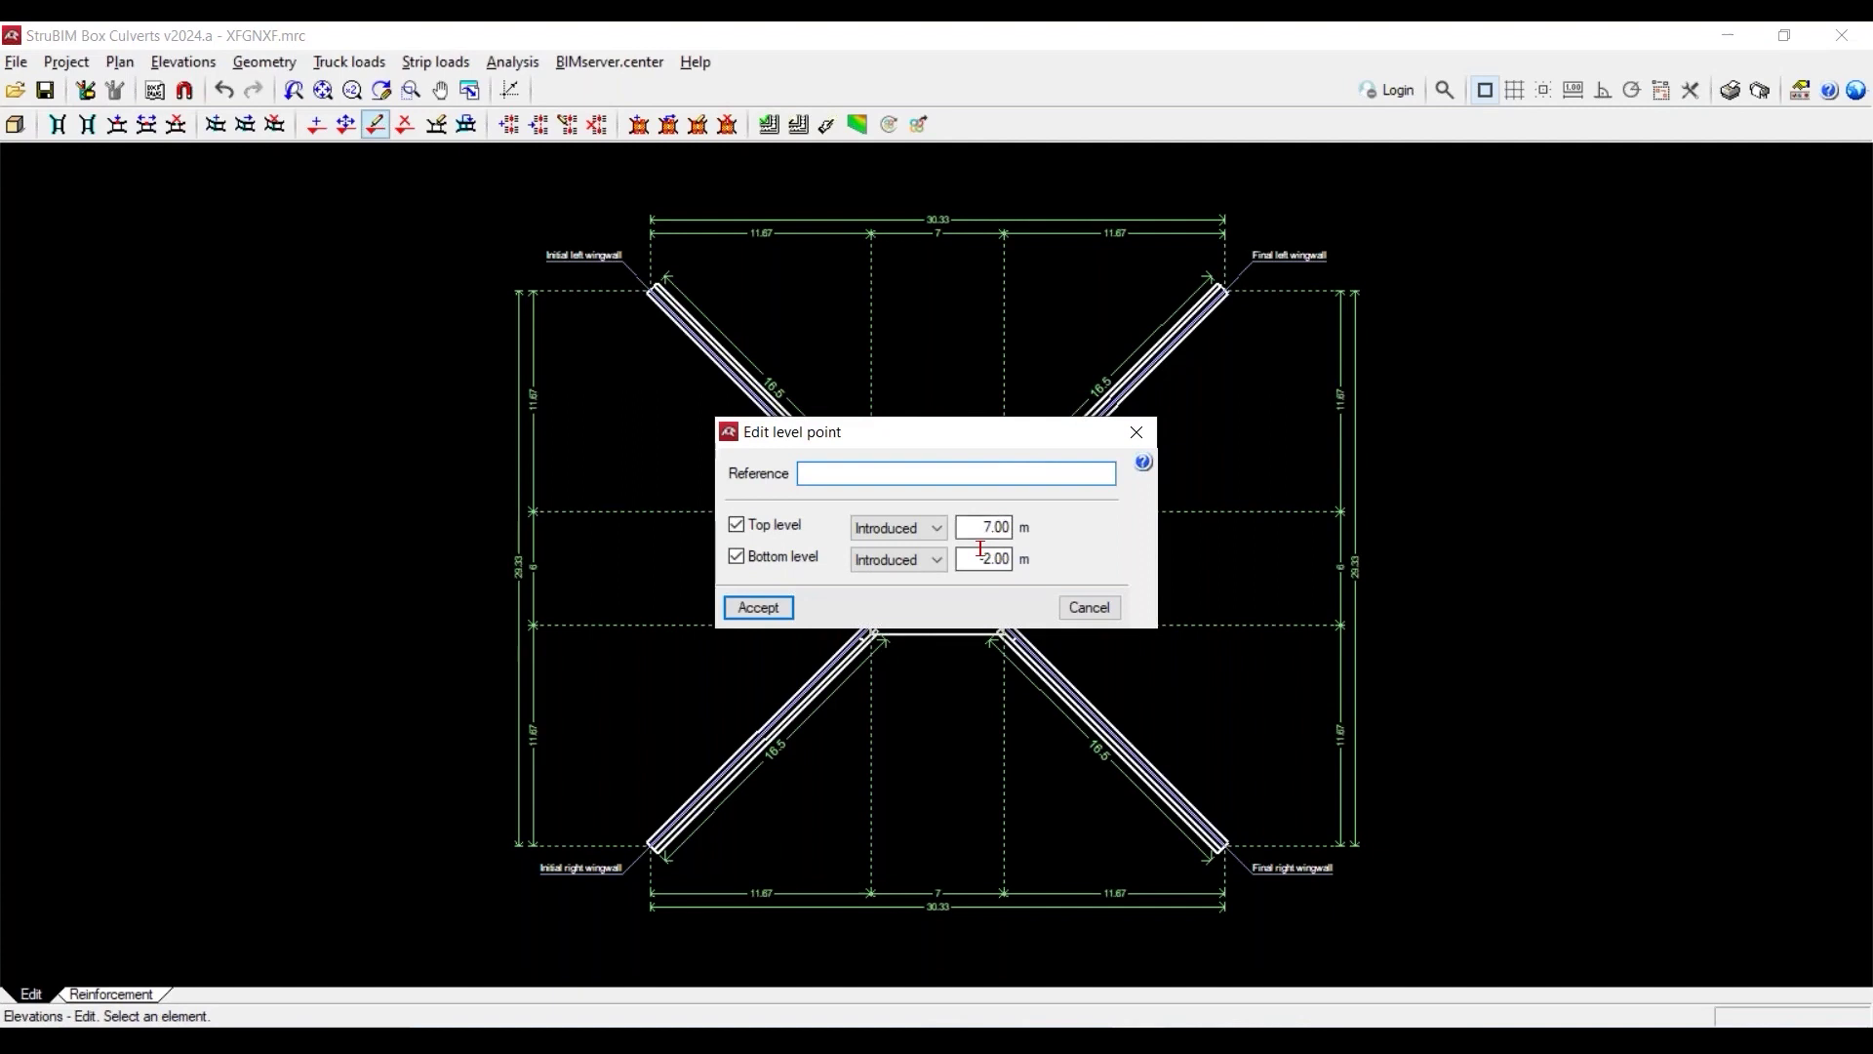
text(0)
key(Tab)
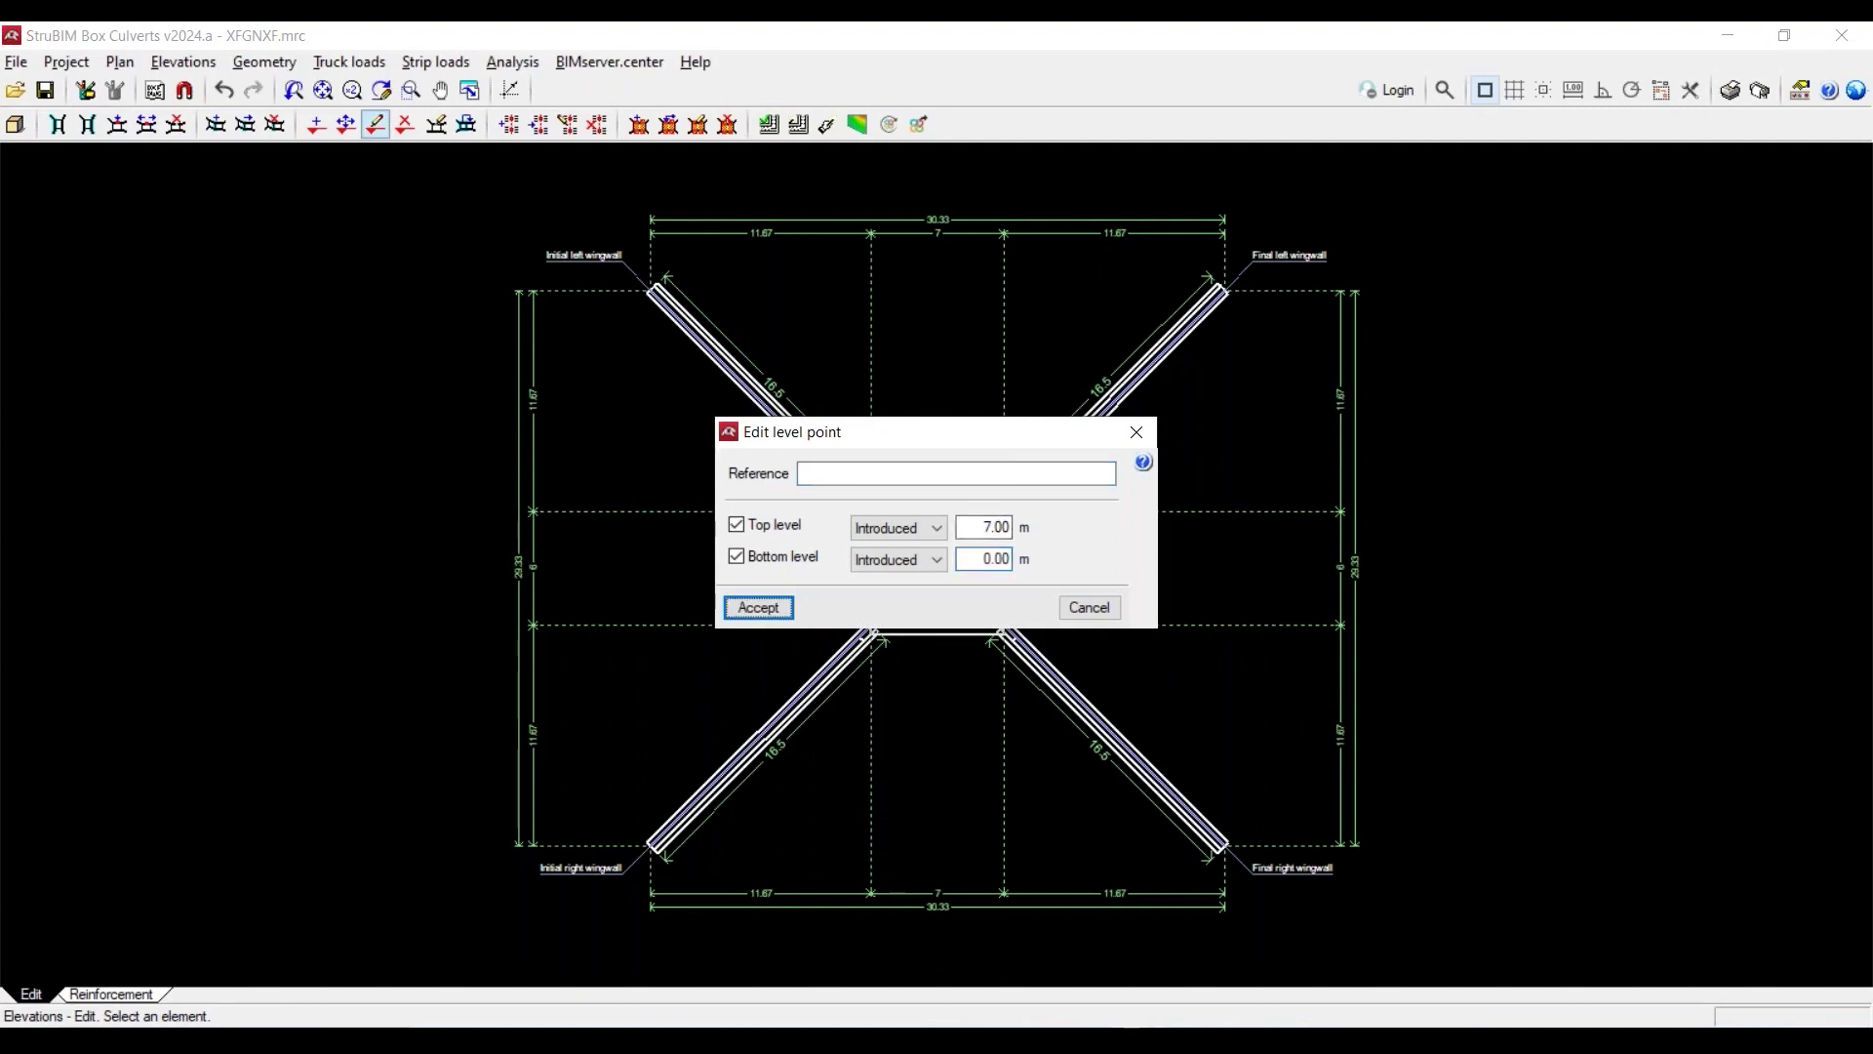
click(758, 607)
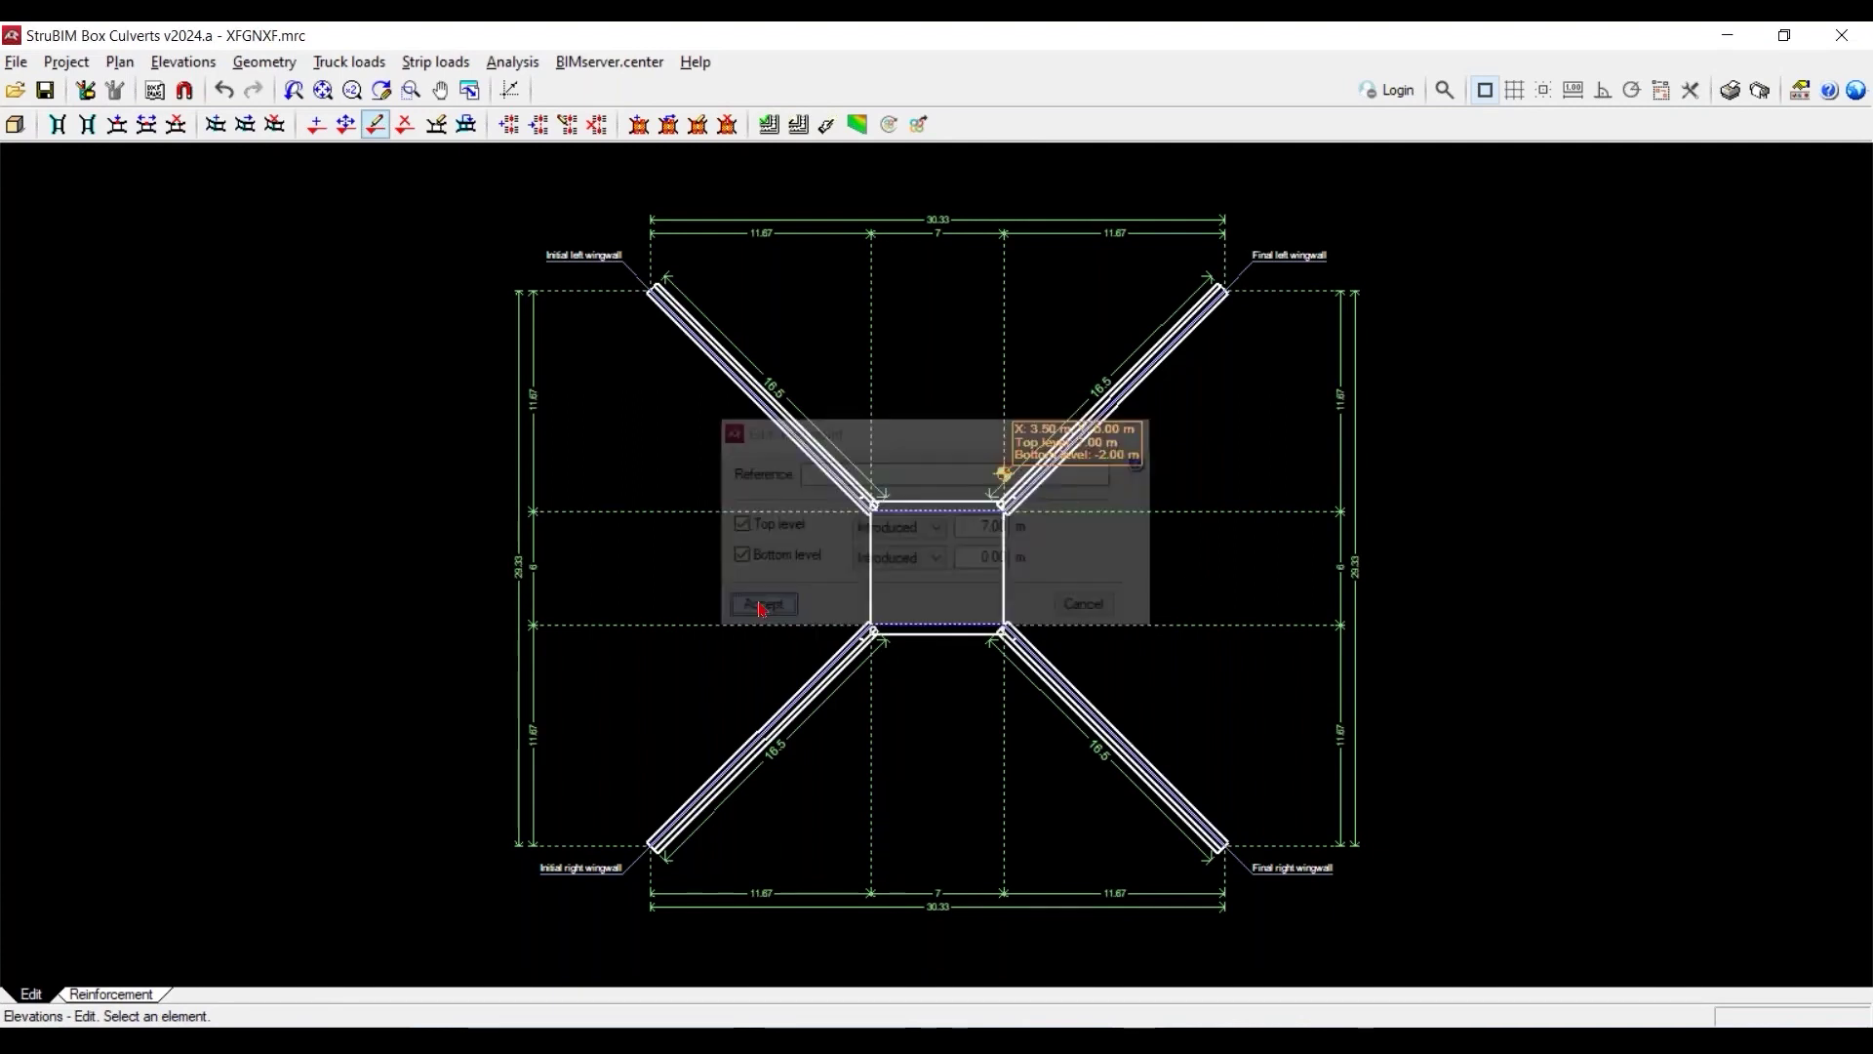
click(15, 124)
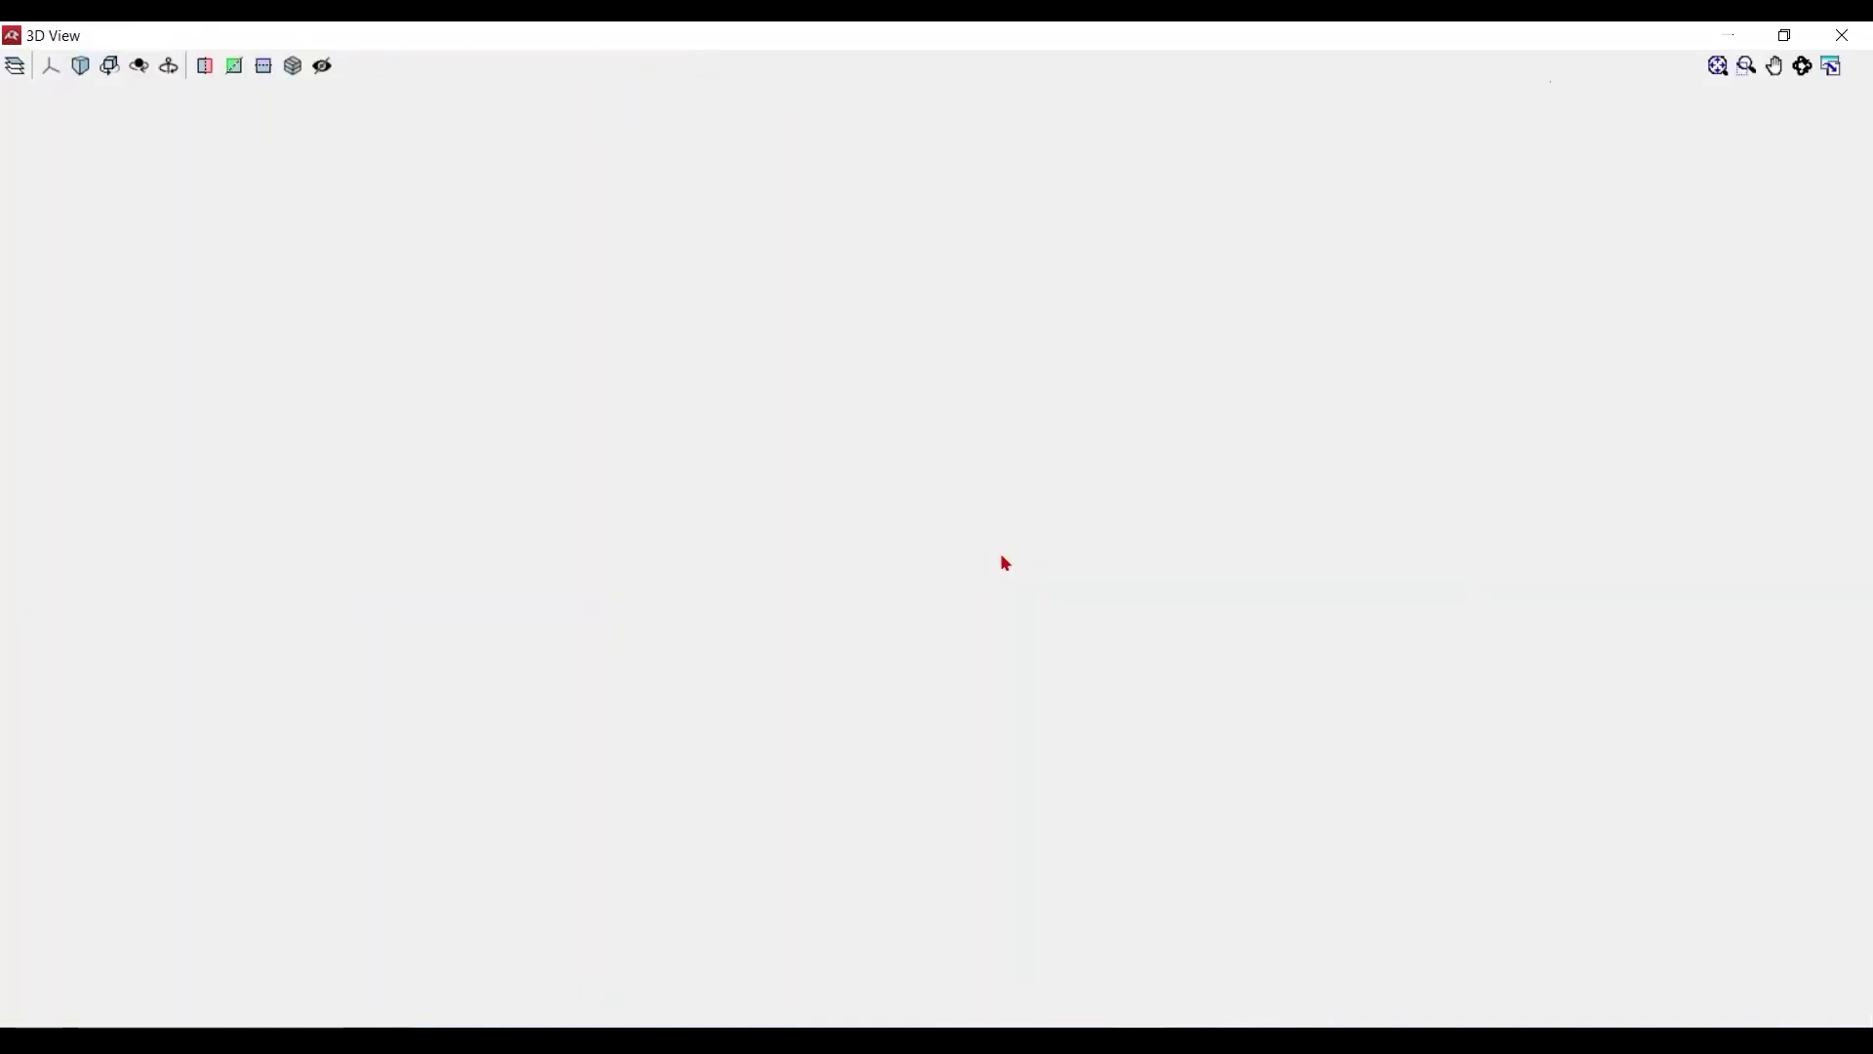
middle_drag(1024, 560, 1203, 549)
scroll(941, 509, up, 3)
scroll(939, 508, up, 1)
middle_drag(786, 635, 793, 586)
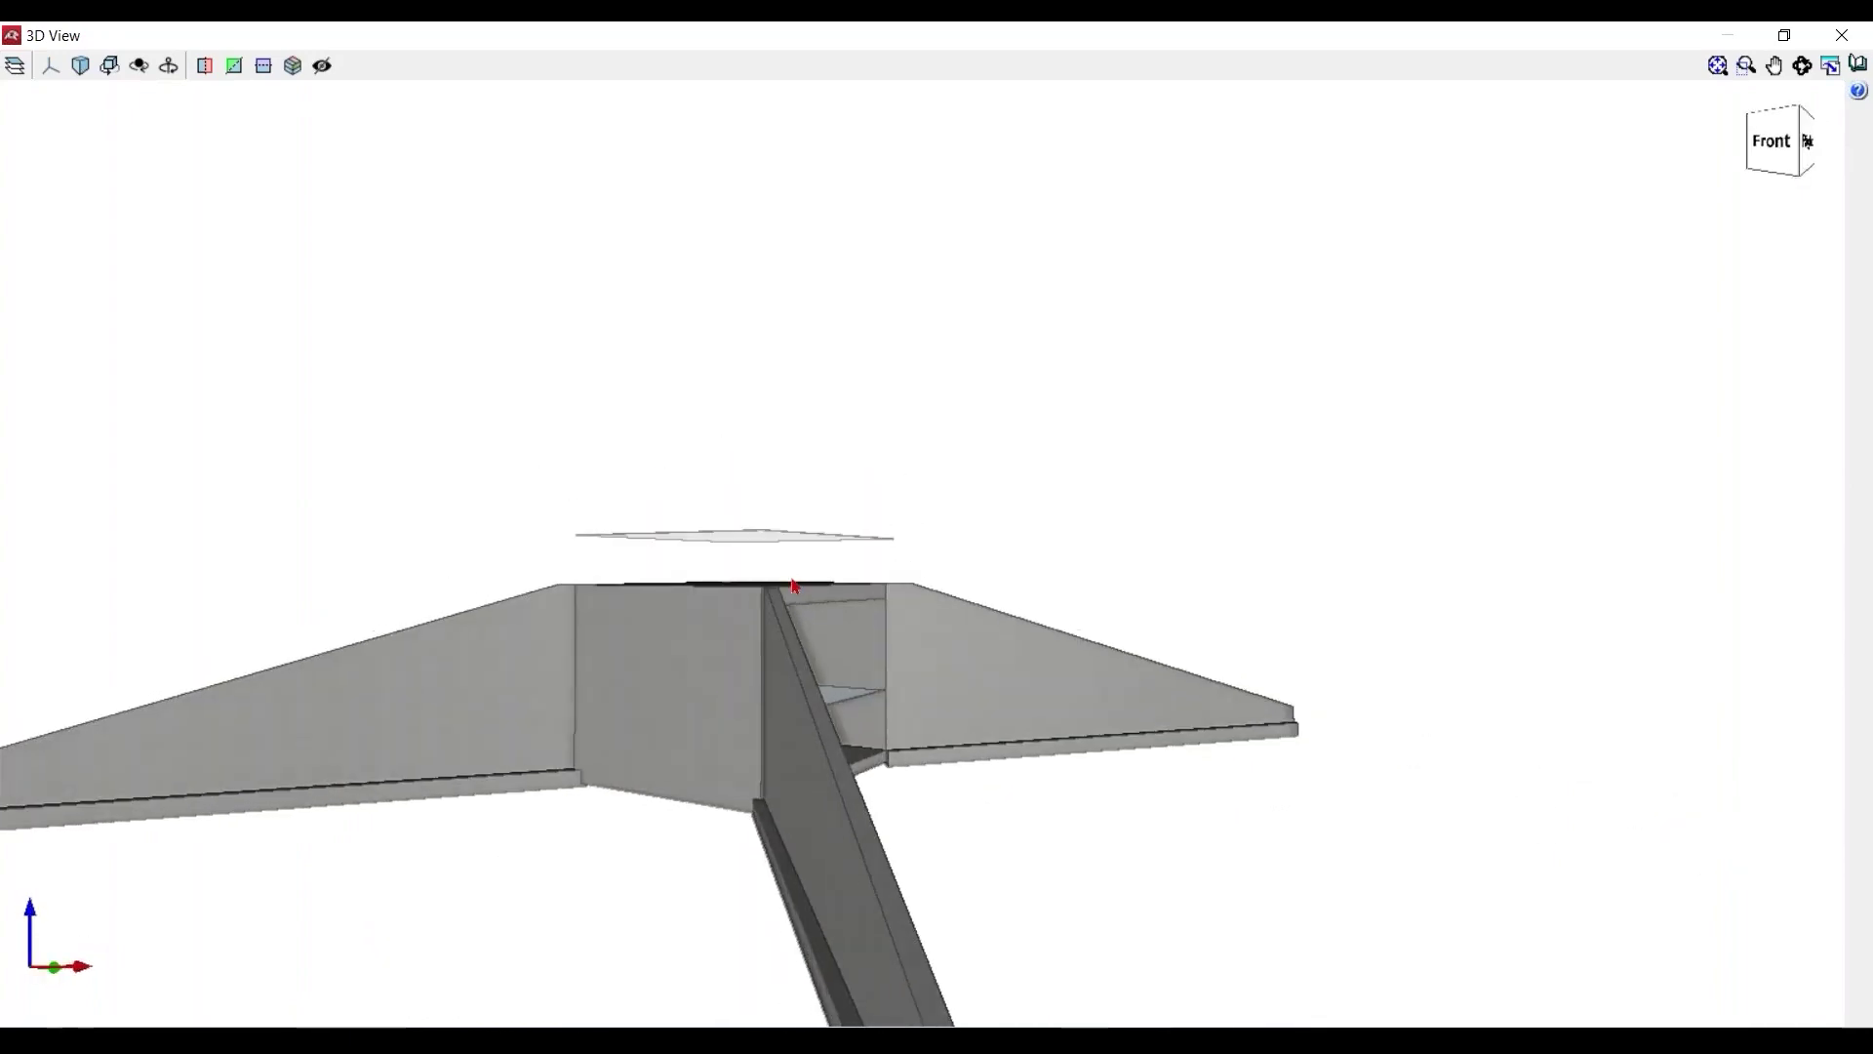
middle_drag(790, 658, 882, 599)
middle_drag(847, 707, 1110, 688)
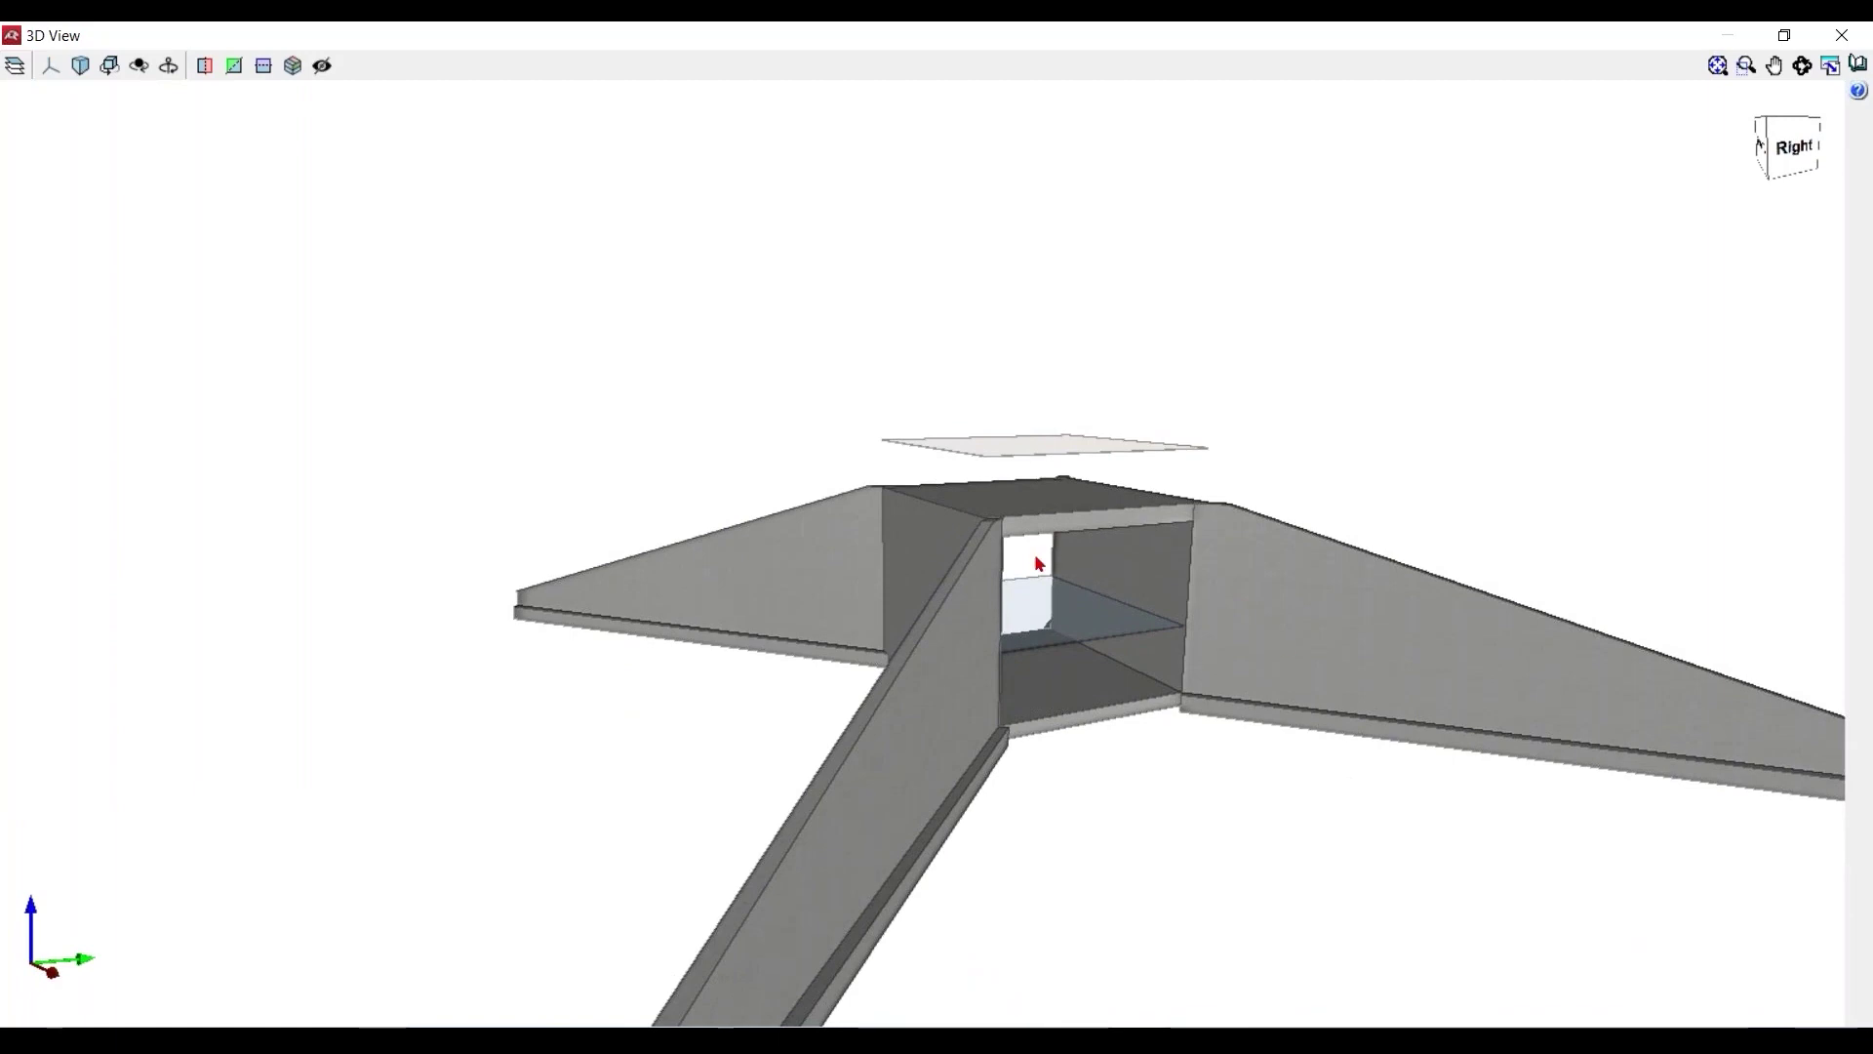
middle_drag(1311, 635, 1351, 632)
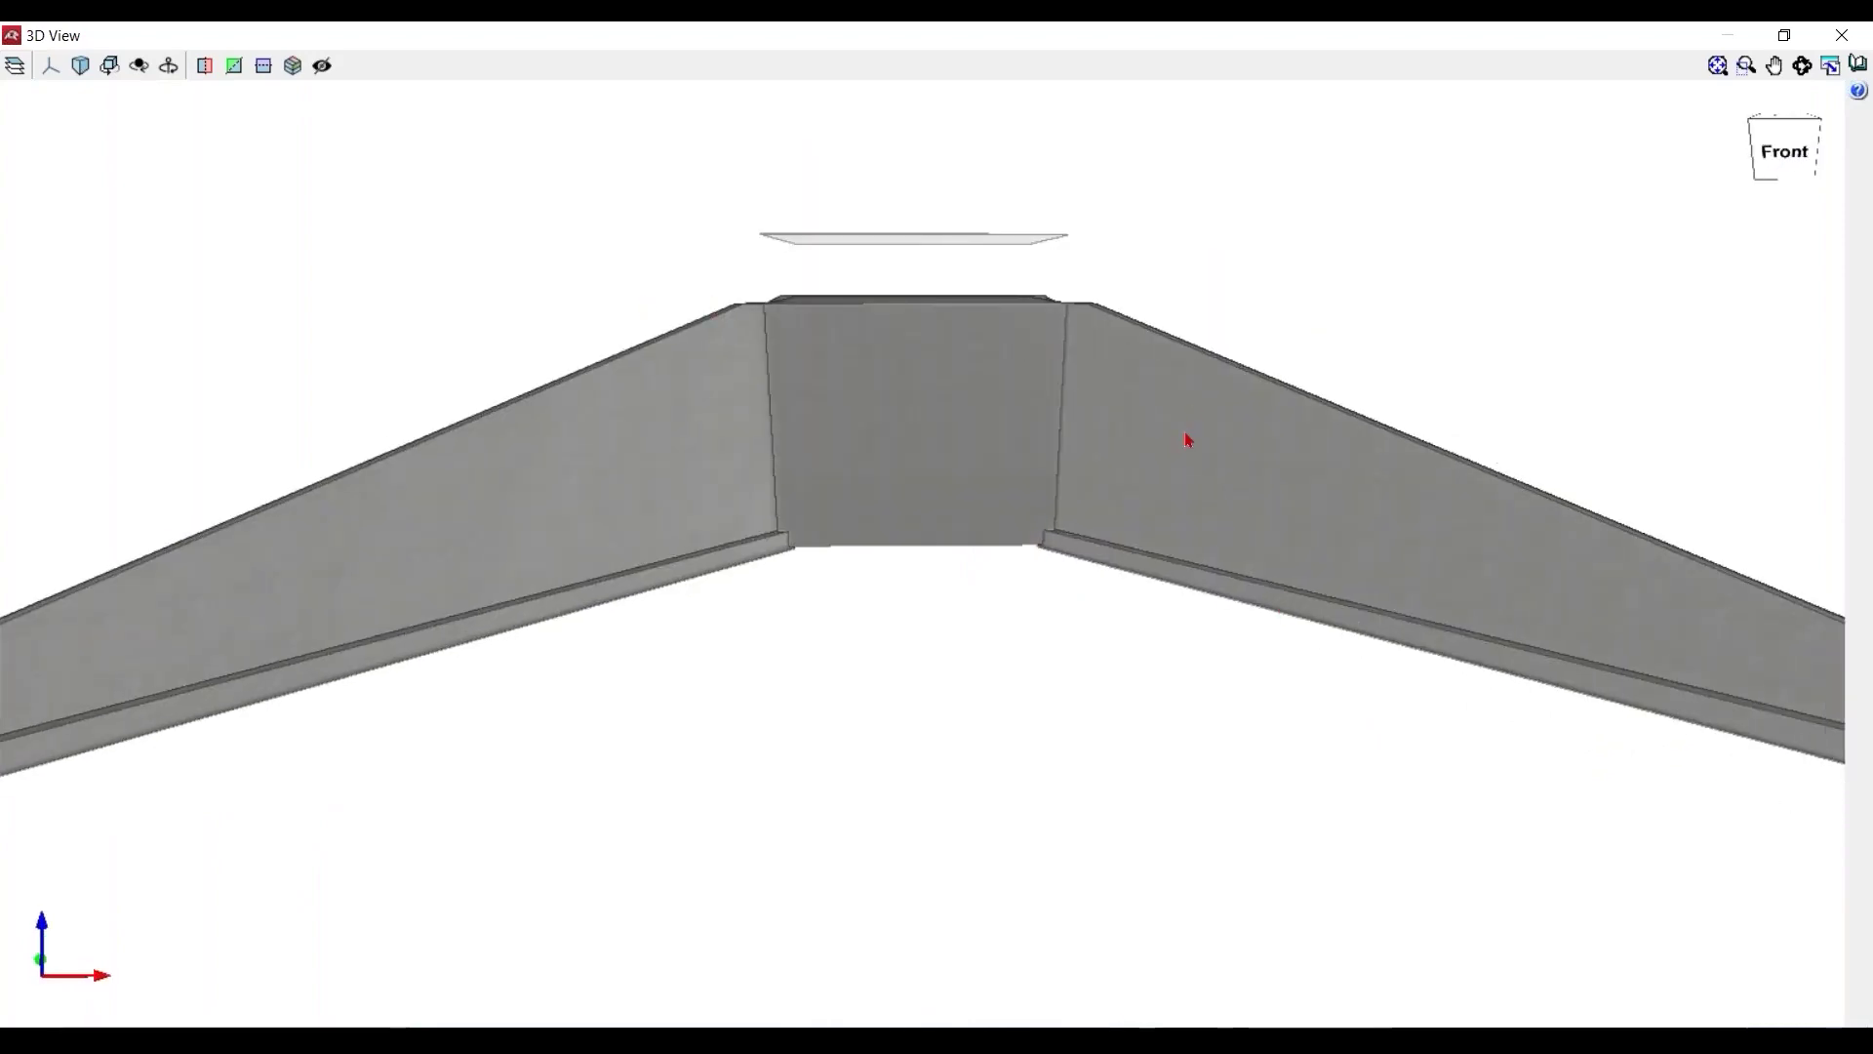
middle_drag(927, 538, 936, 489)
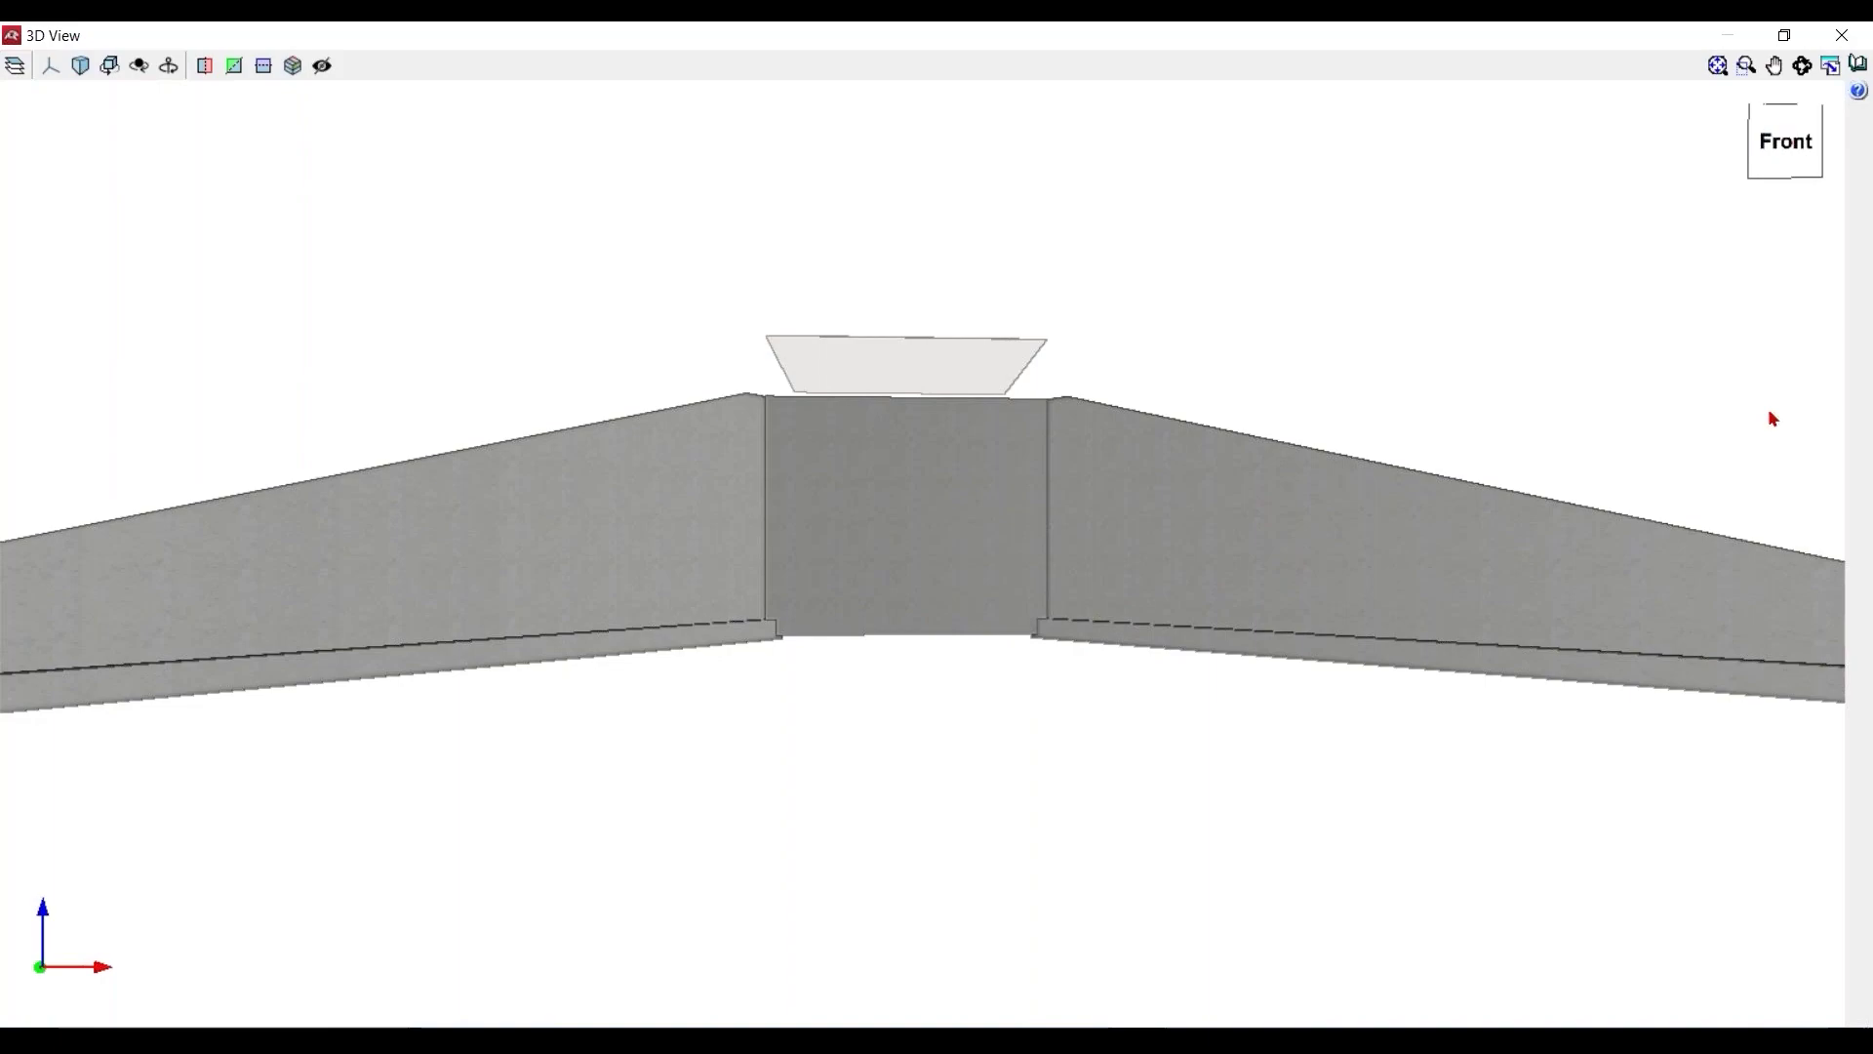
click(1840, 38)
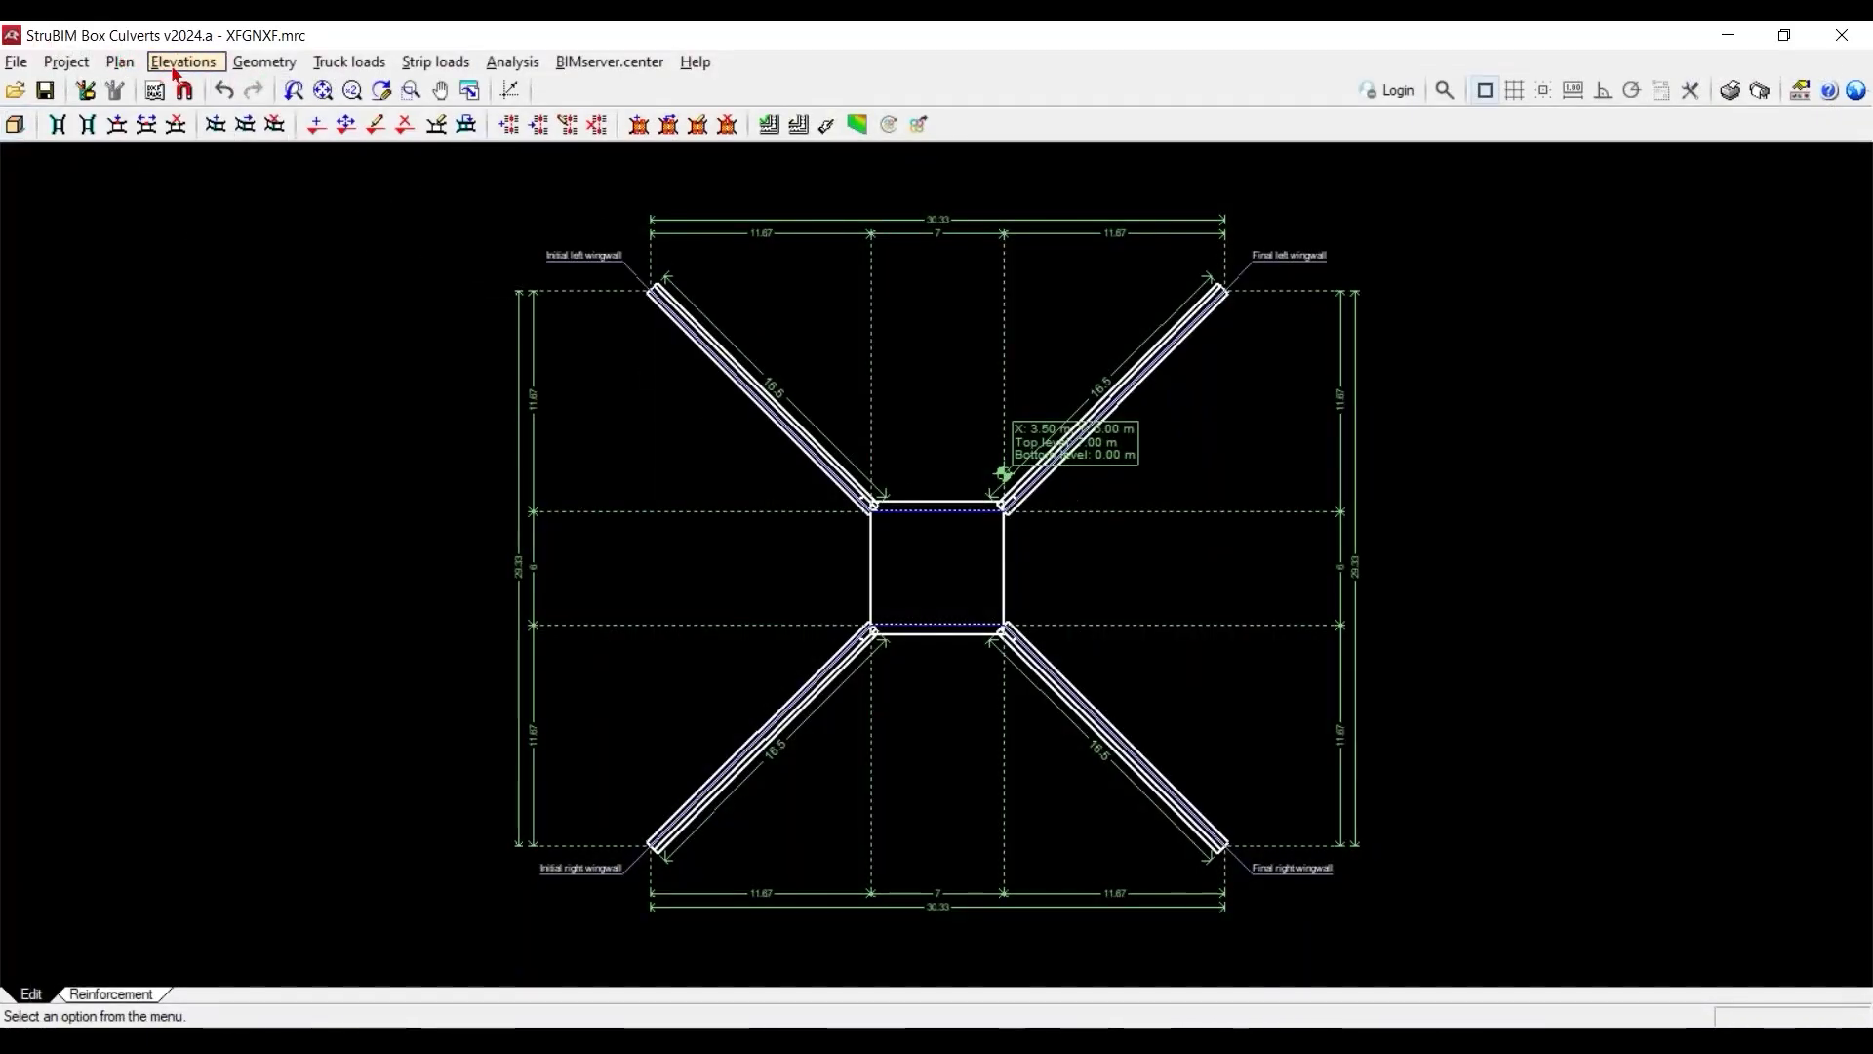
Add a 20 cm division perpendicular to the left wall in the box module geometry
click(250, 66)
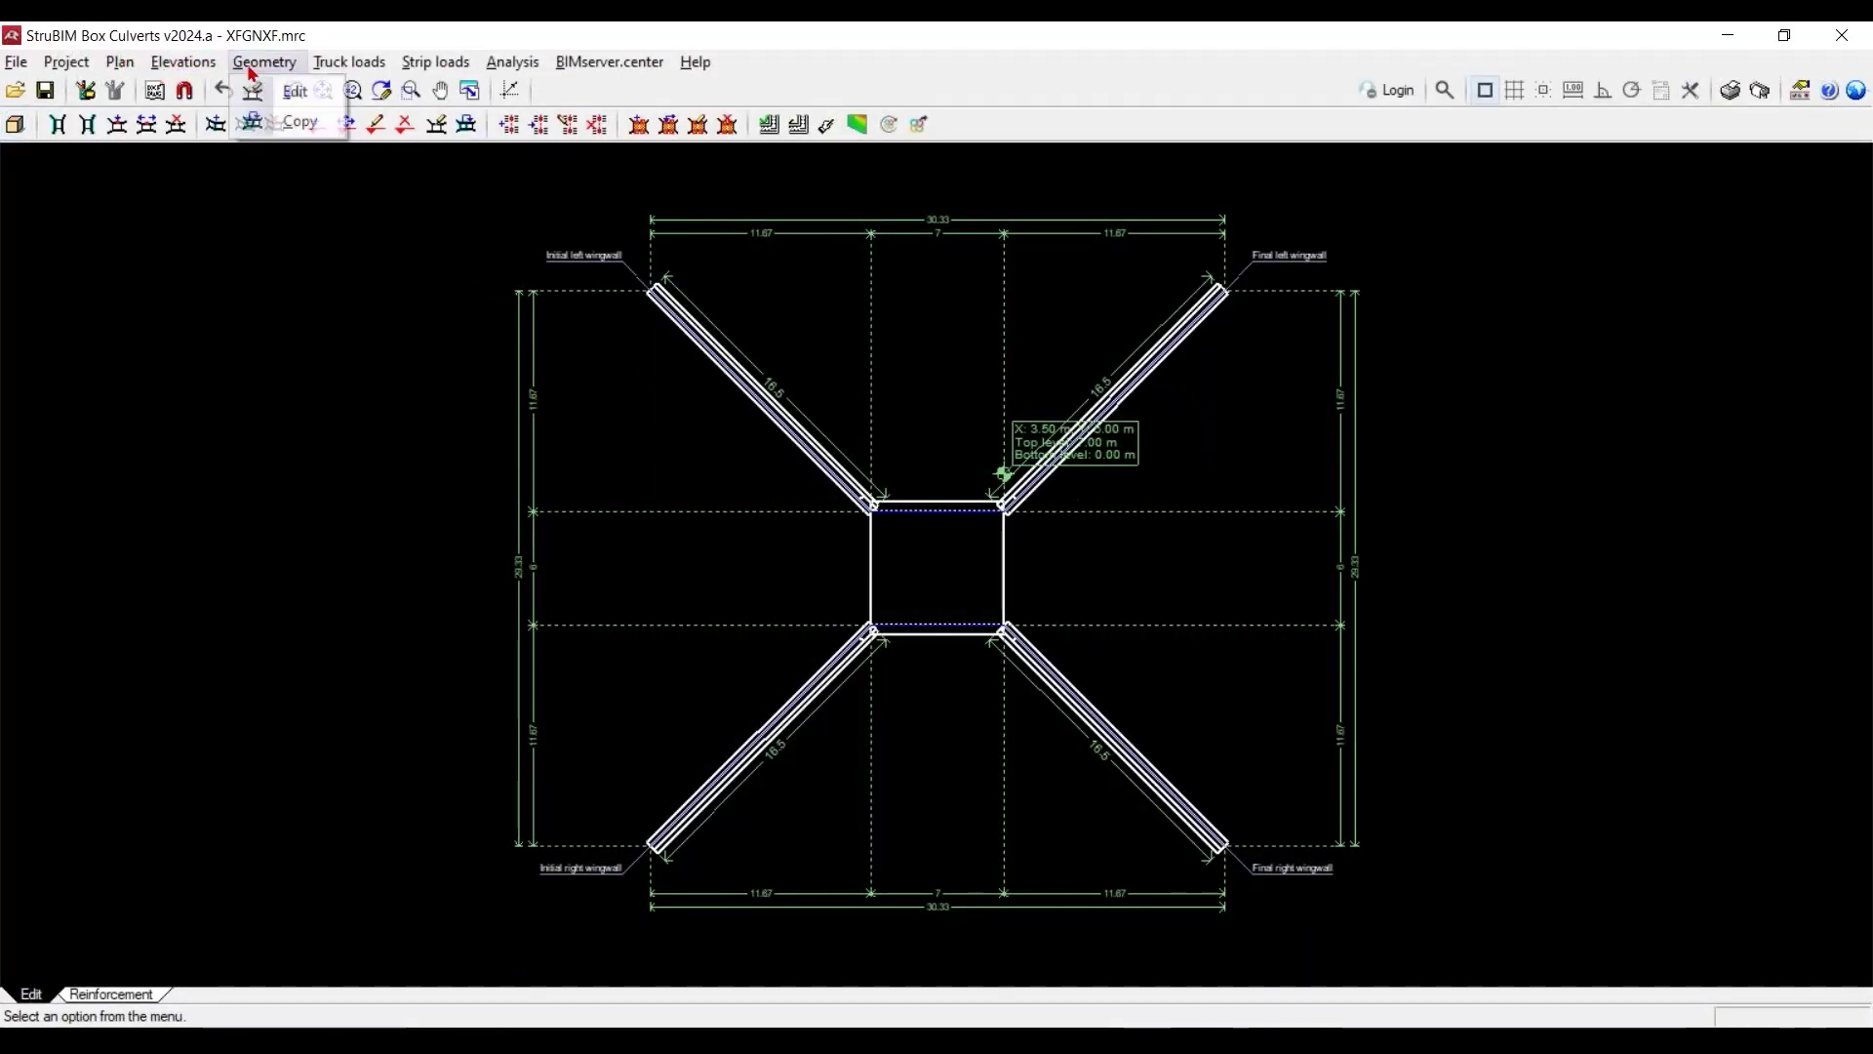
click(295, 91)
click(928, 538)
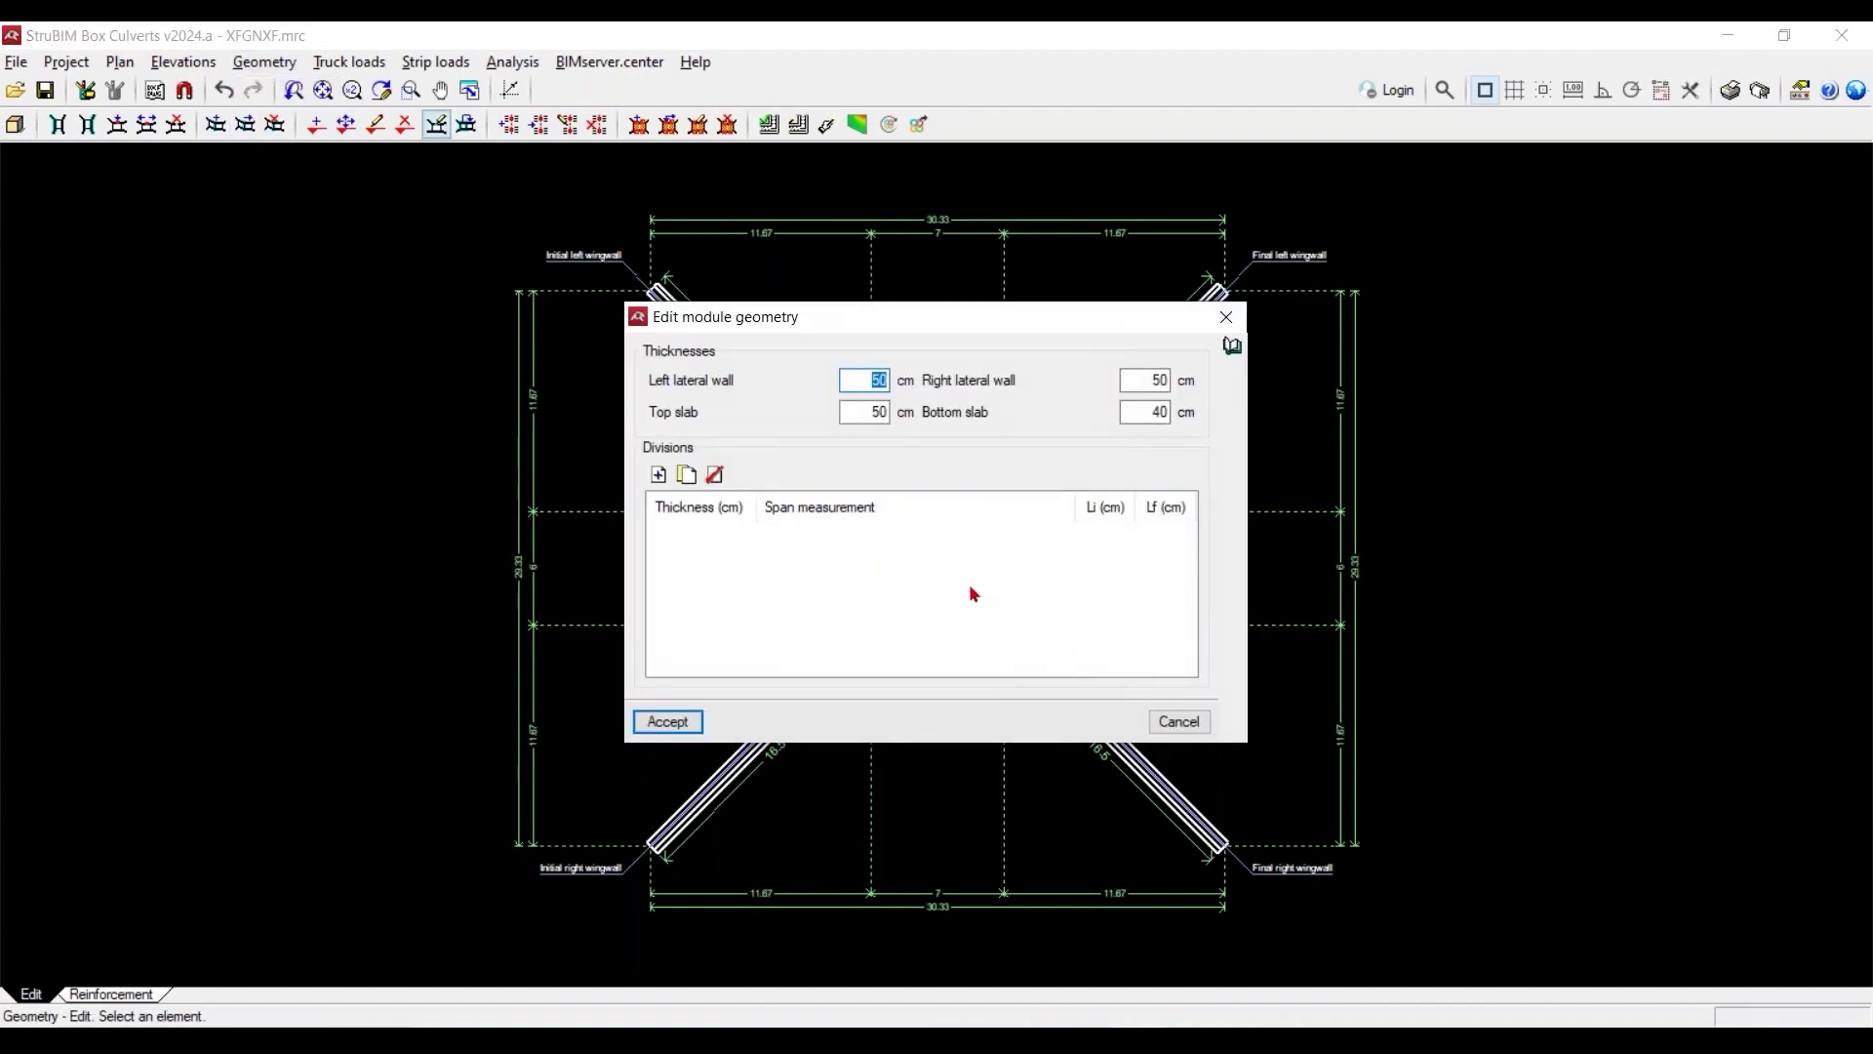
drag(969, 316, 479, 261)
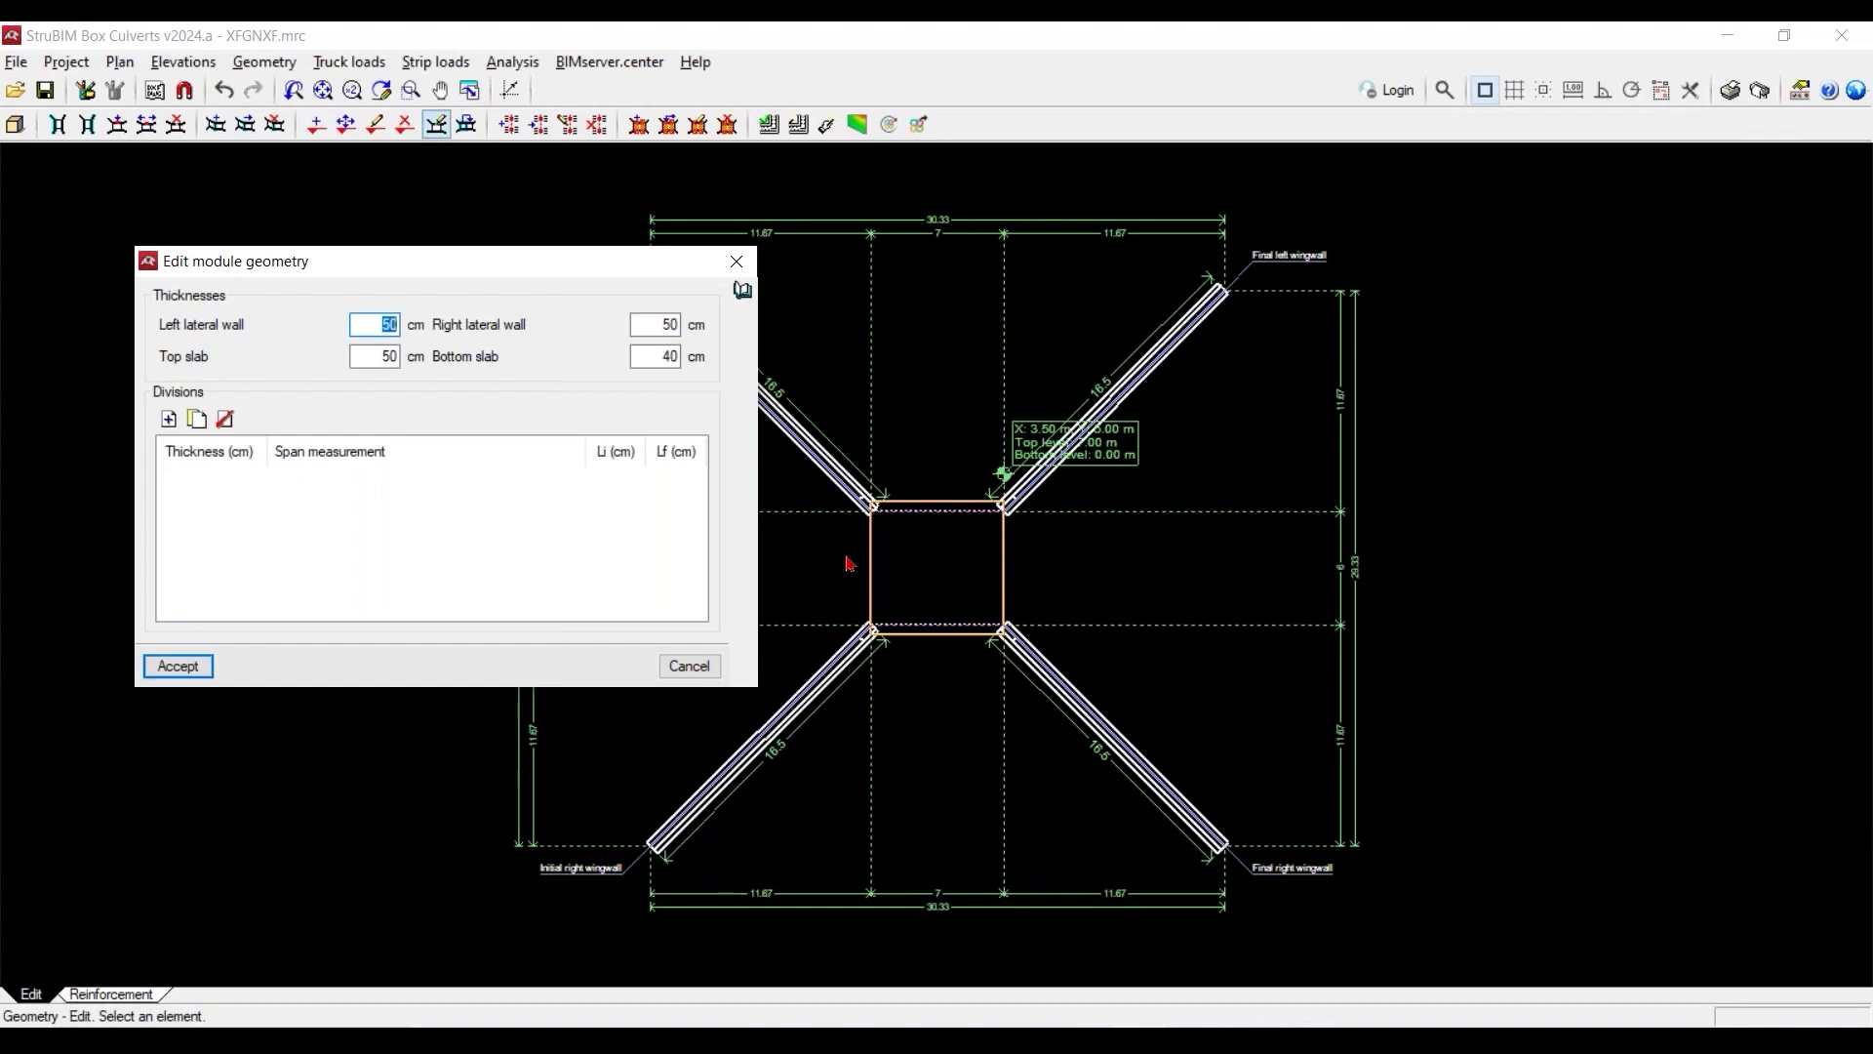
click(168, 419)
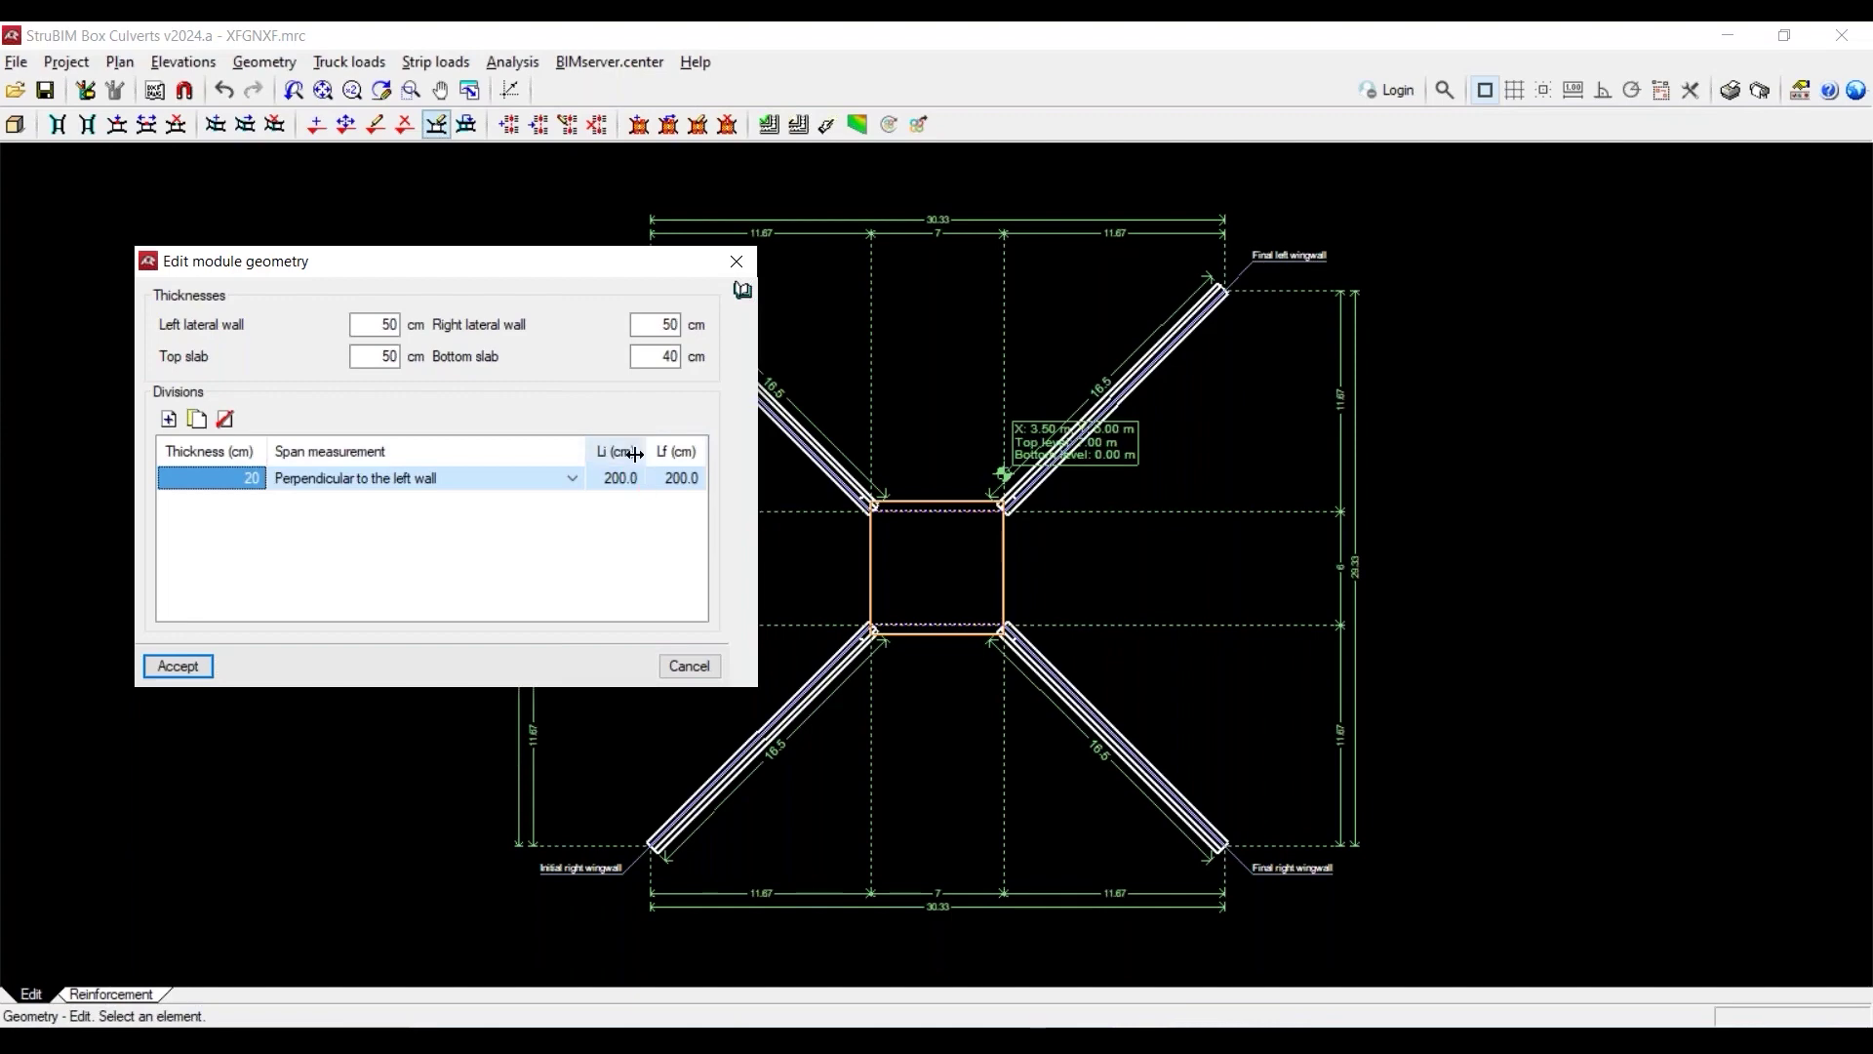
click(181, 665)
scroll(959, 566, up, 4)
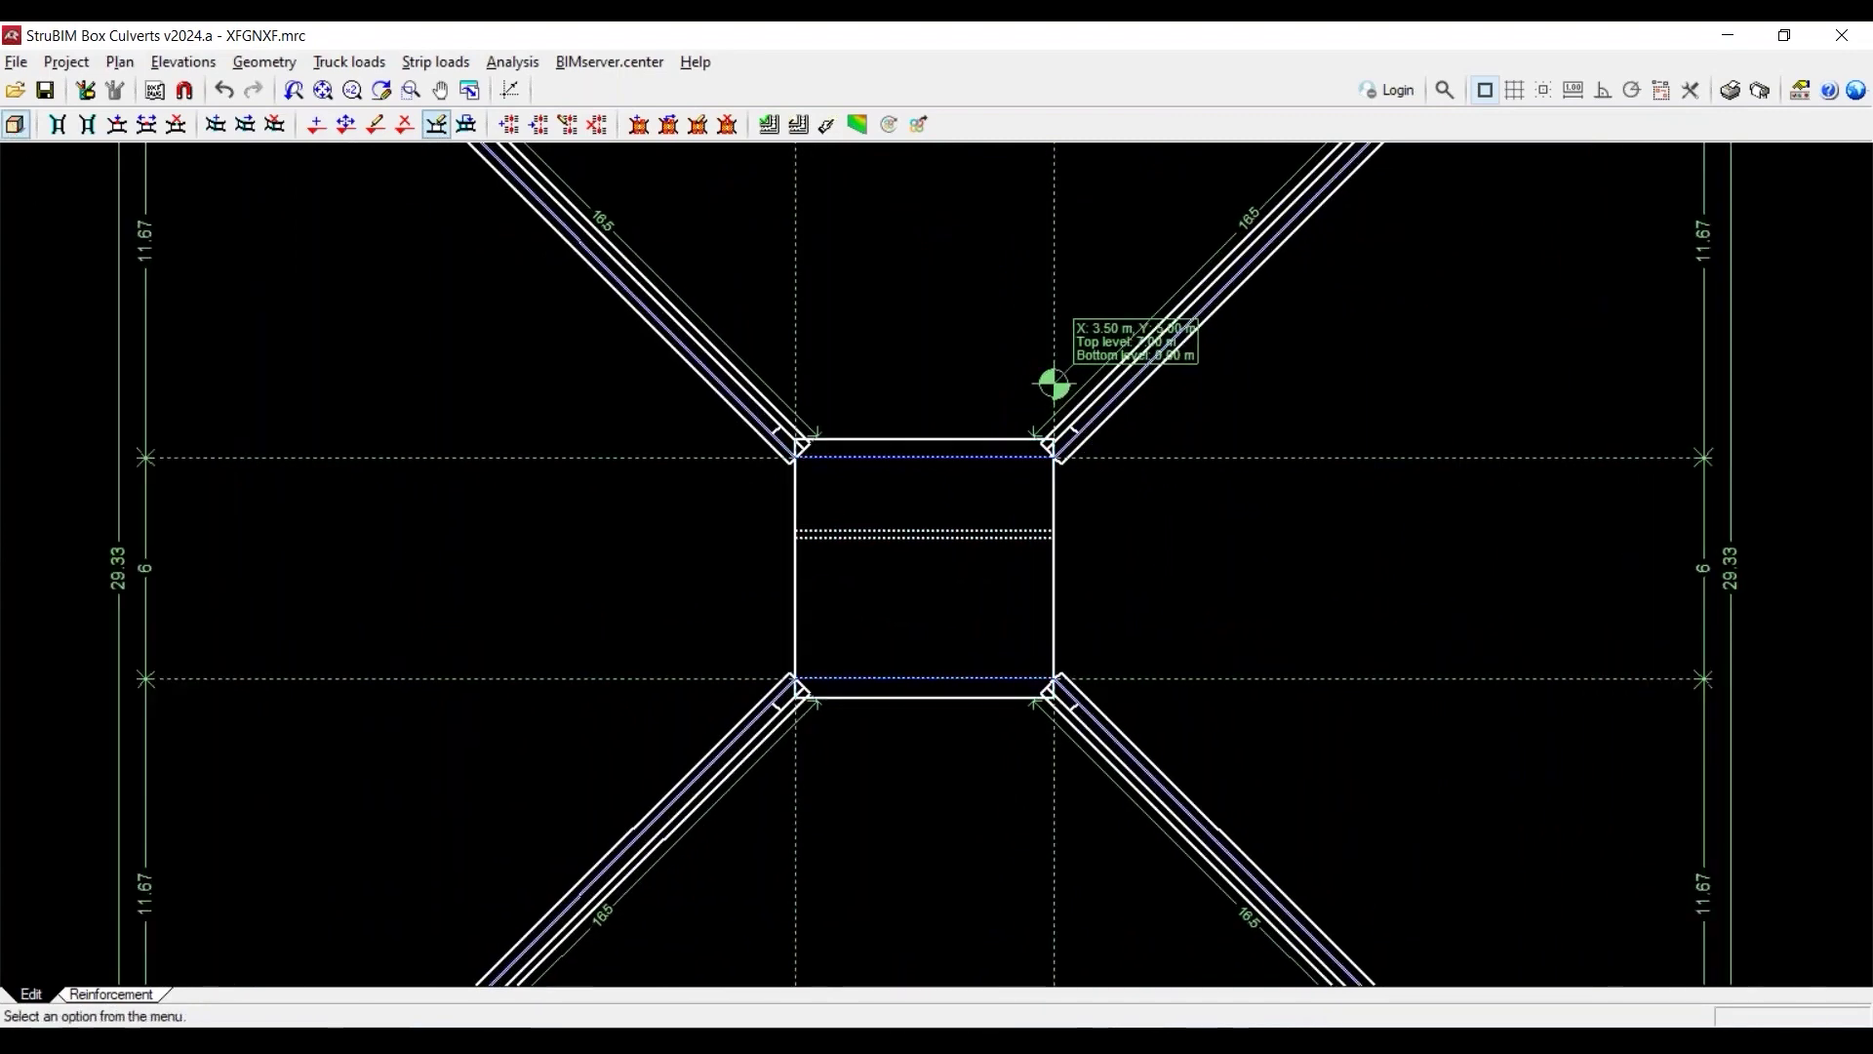
click(15, 124)
drag(794, 543, 1171, 635)
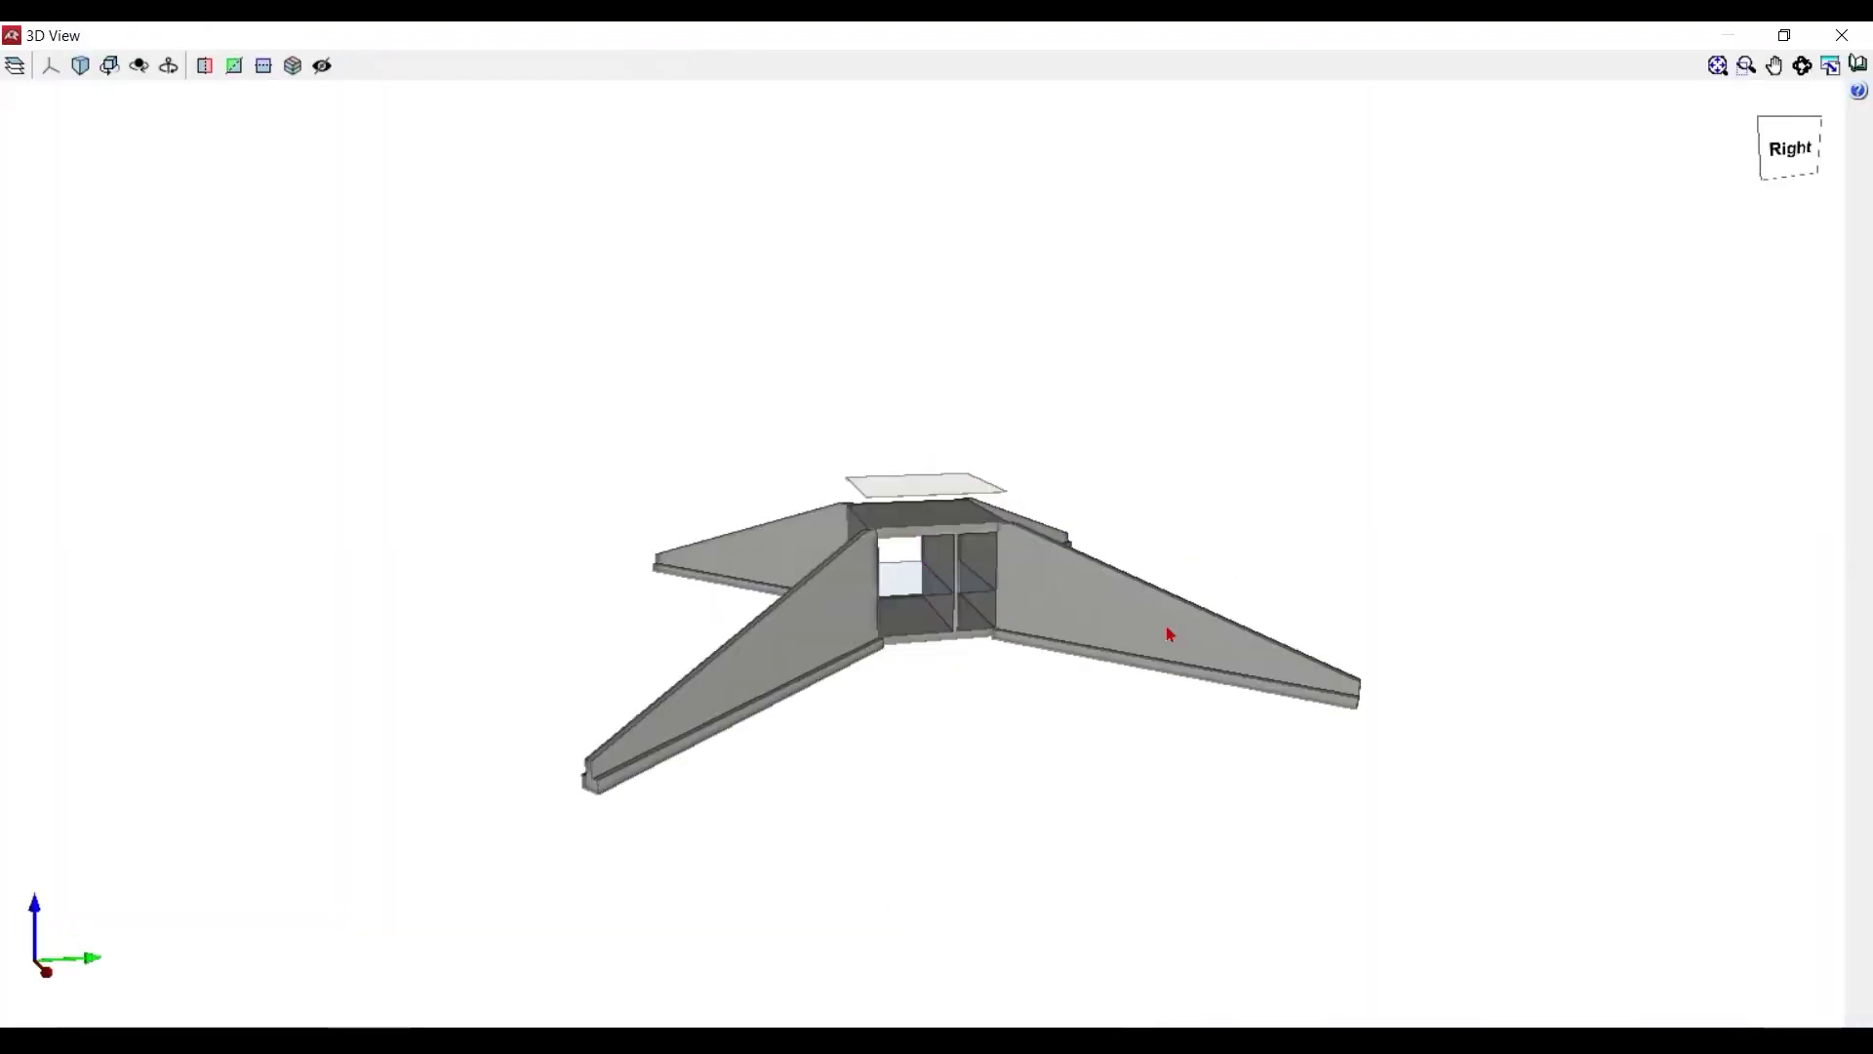
scroll(1003, 577, up, 6)
mouse_move(732, 606)
mouse_down()
mouse_move(669, 460)
mouse_move(758, 588)
mouse_up()
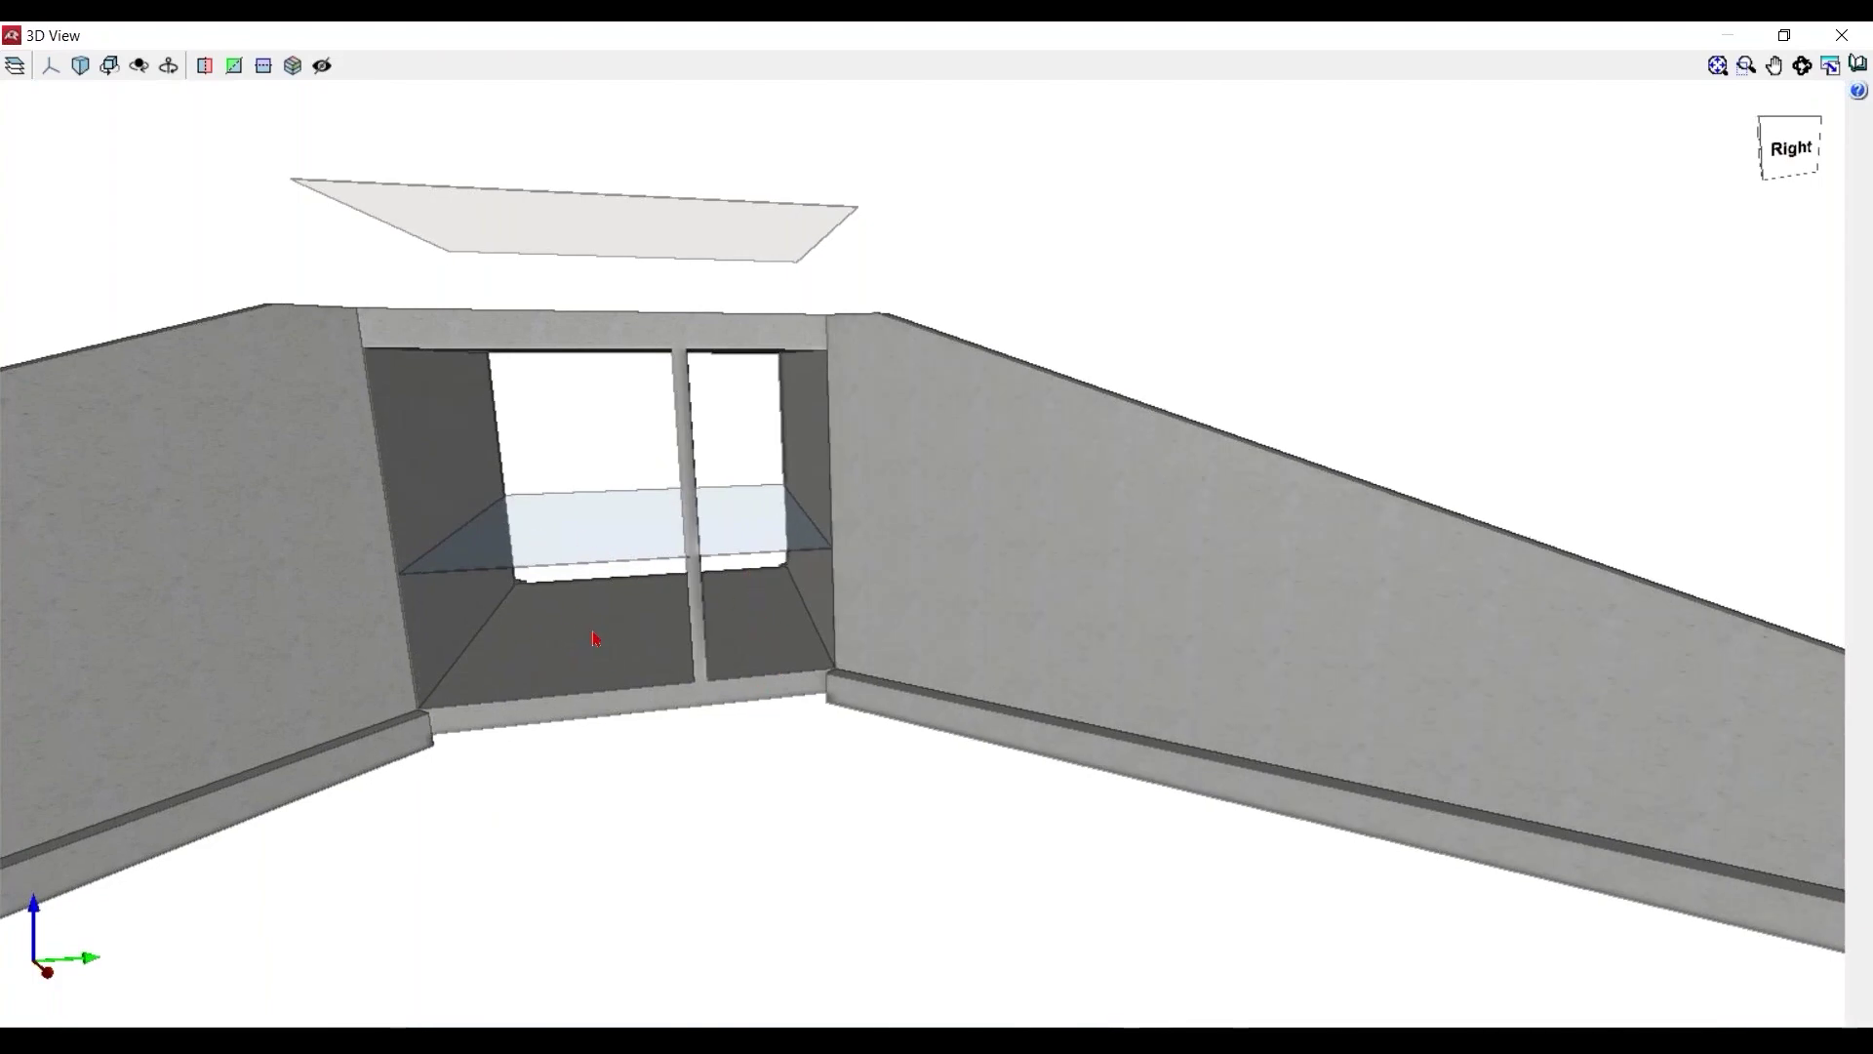
click(1840, 37)
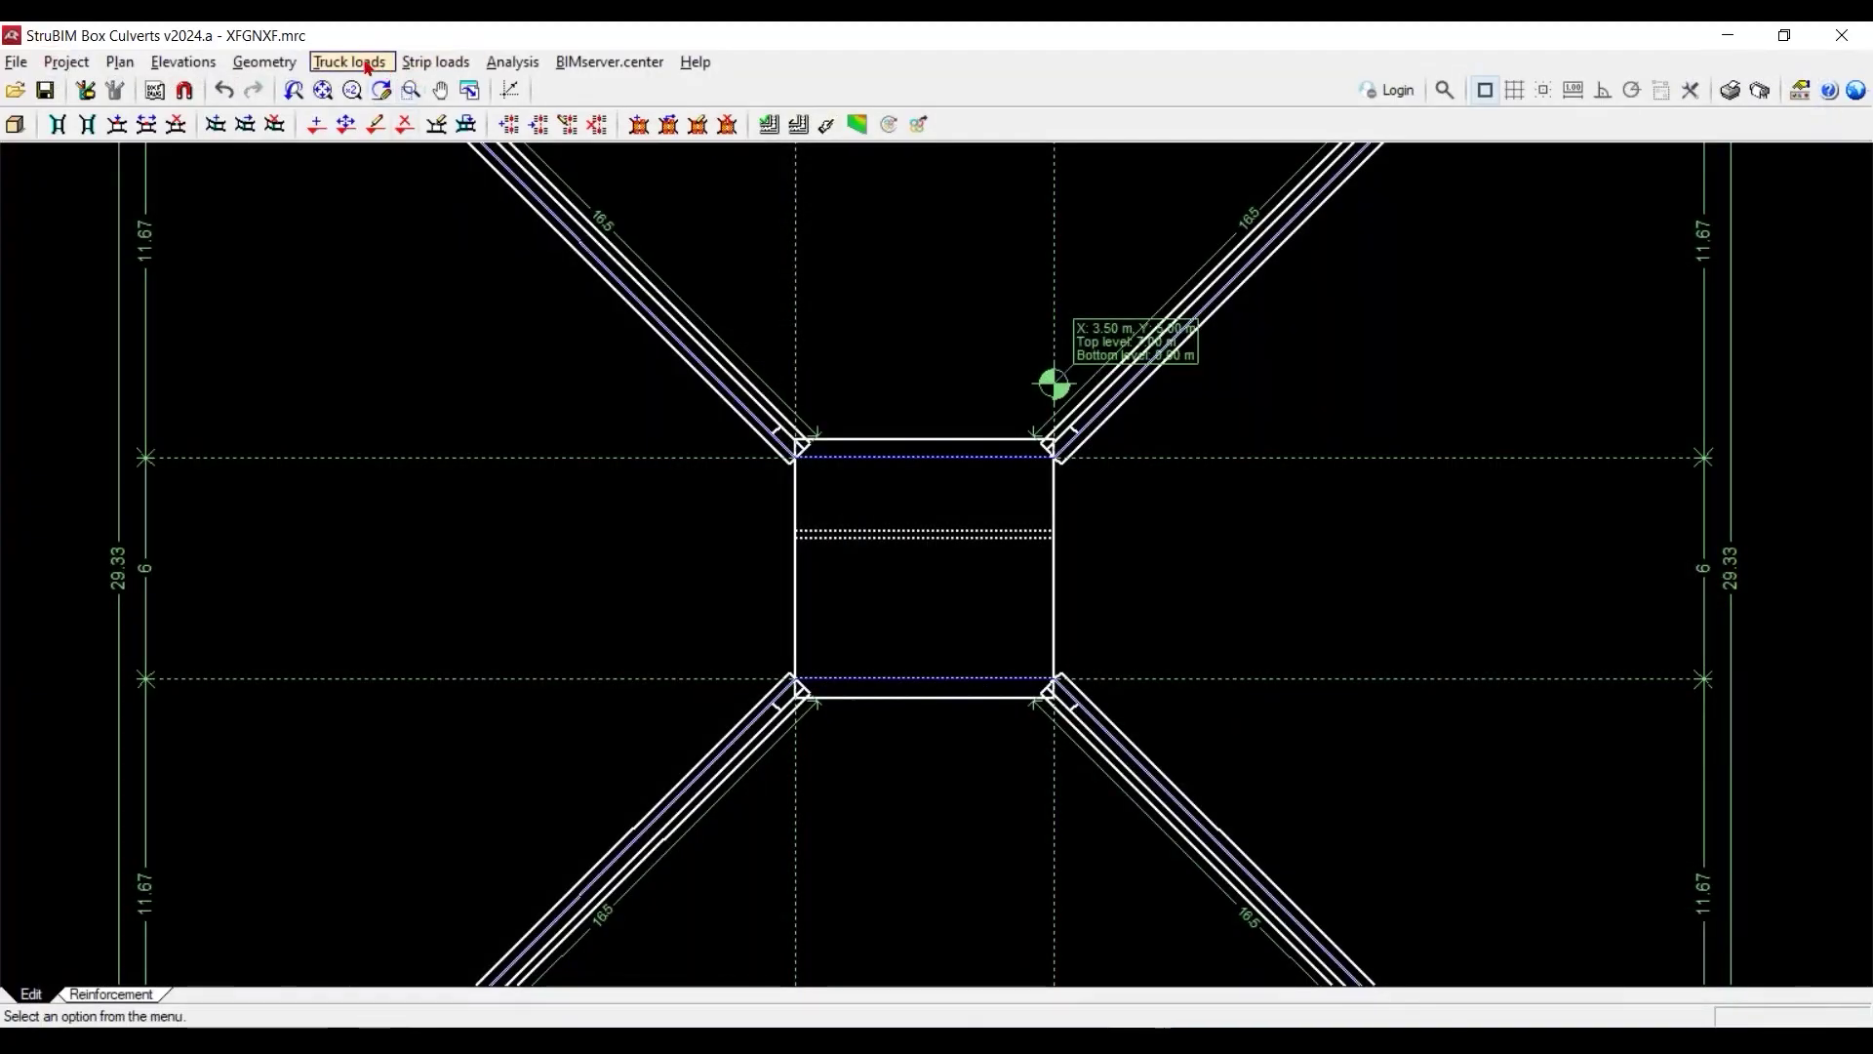
Open the right truck load's editor full screen and display the IAP-98 wheel definition
click(368, 65)
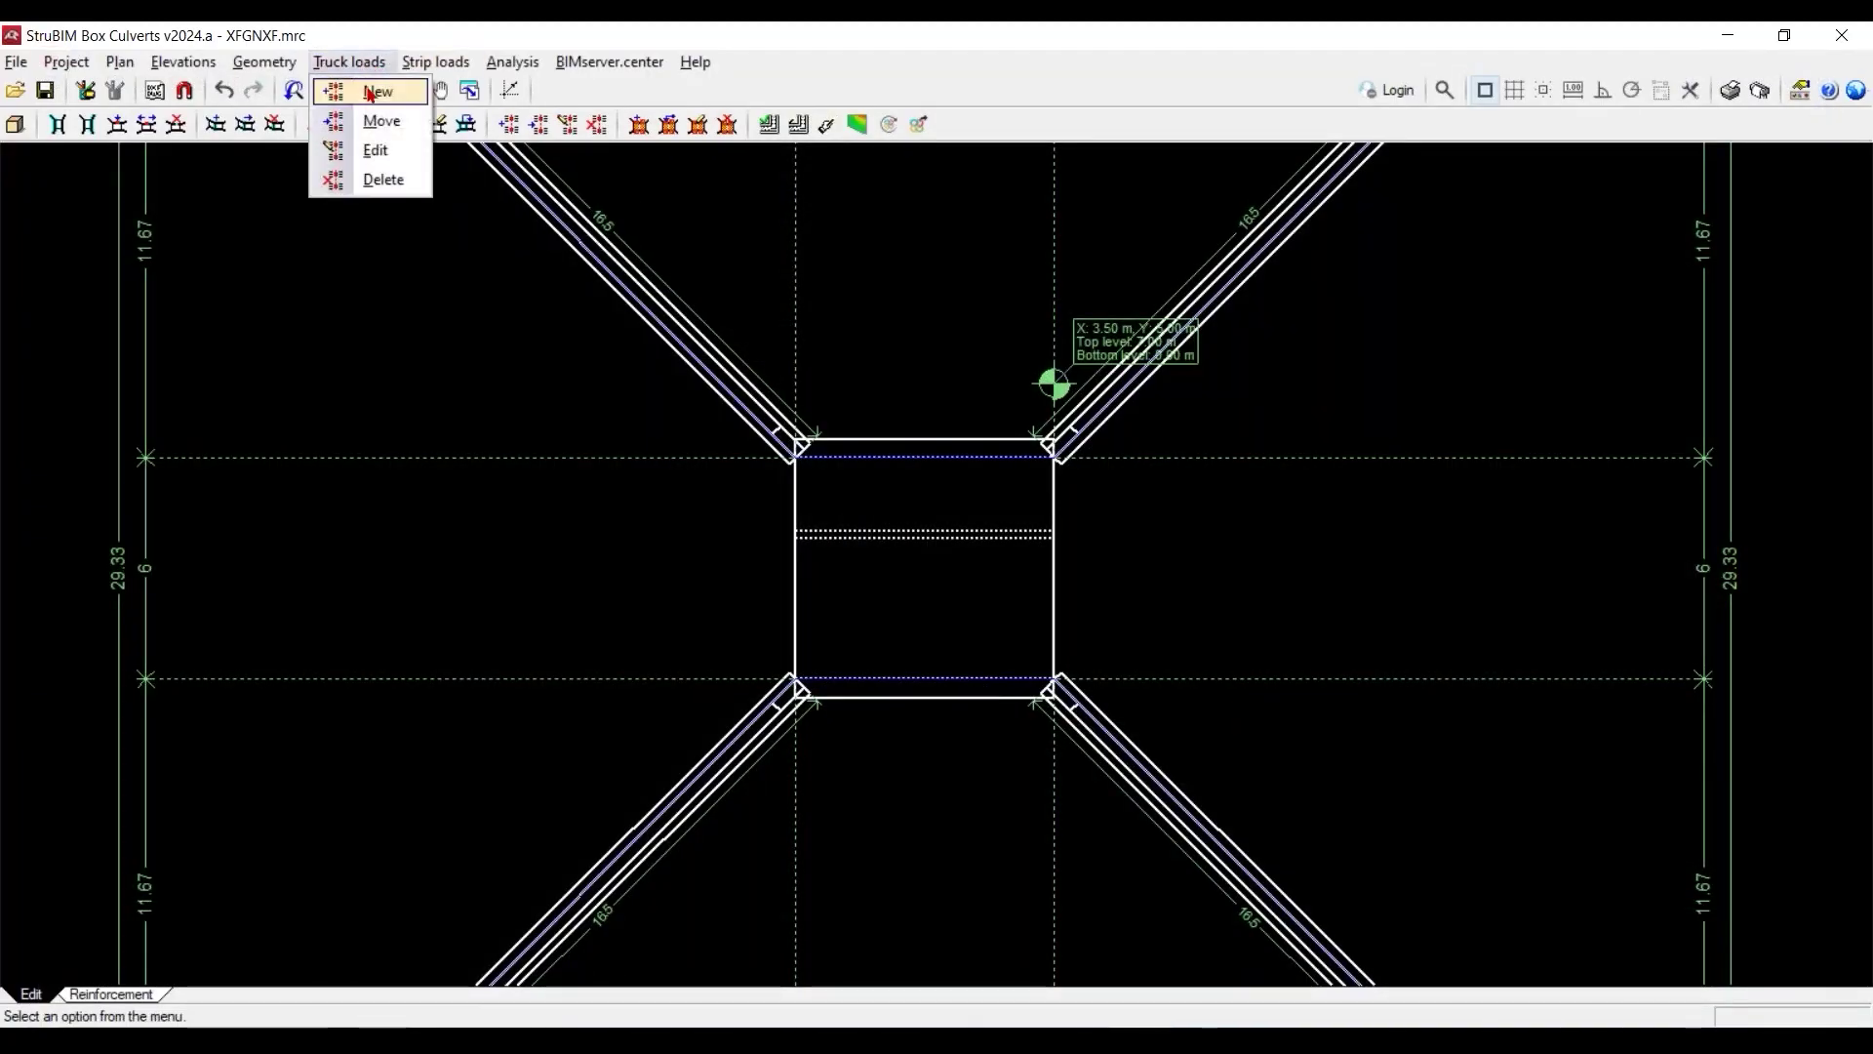
click(379, 151)
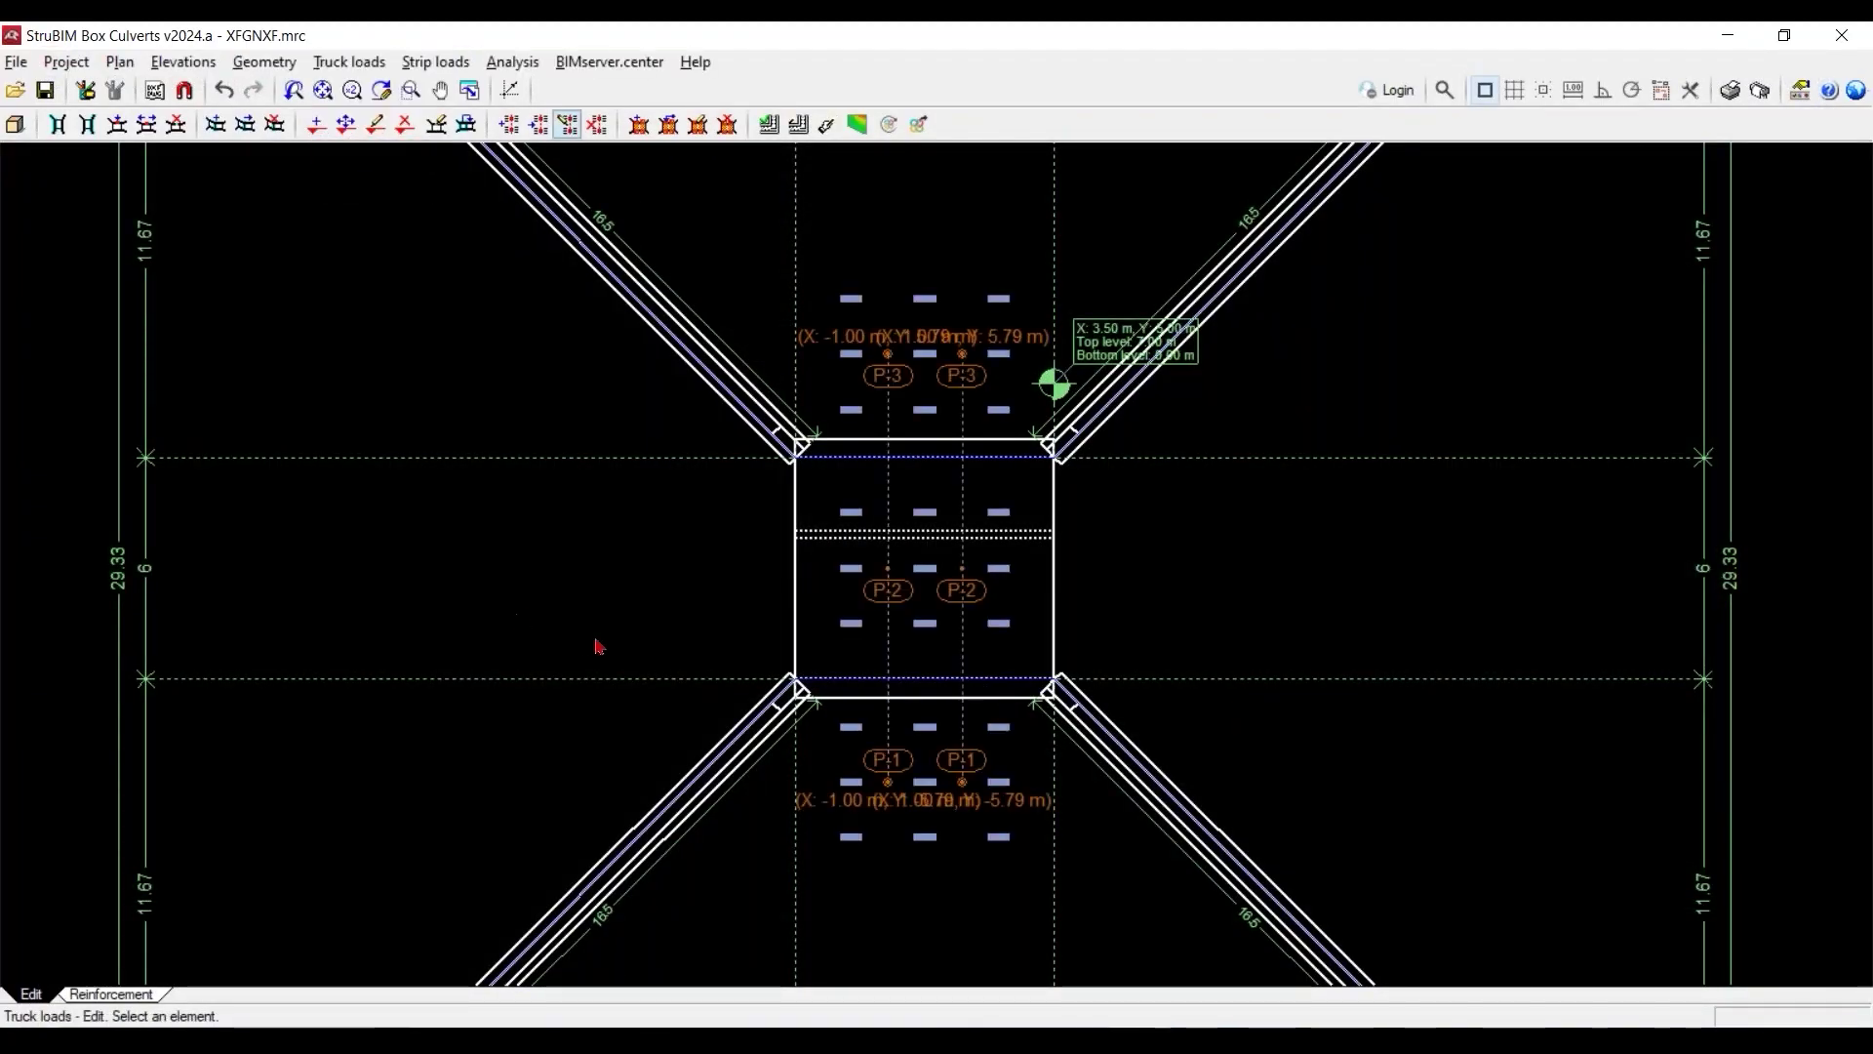
middle_drag(685, 640, 1034, 563)
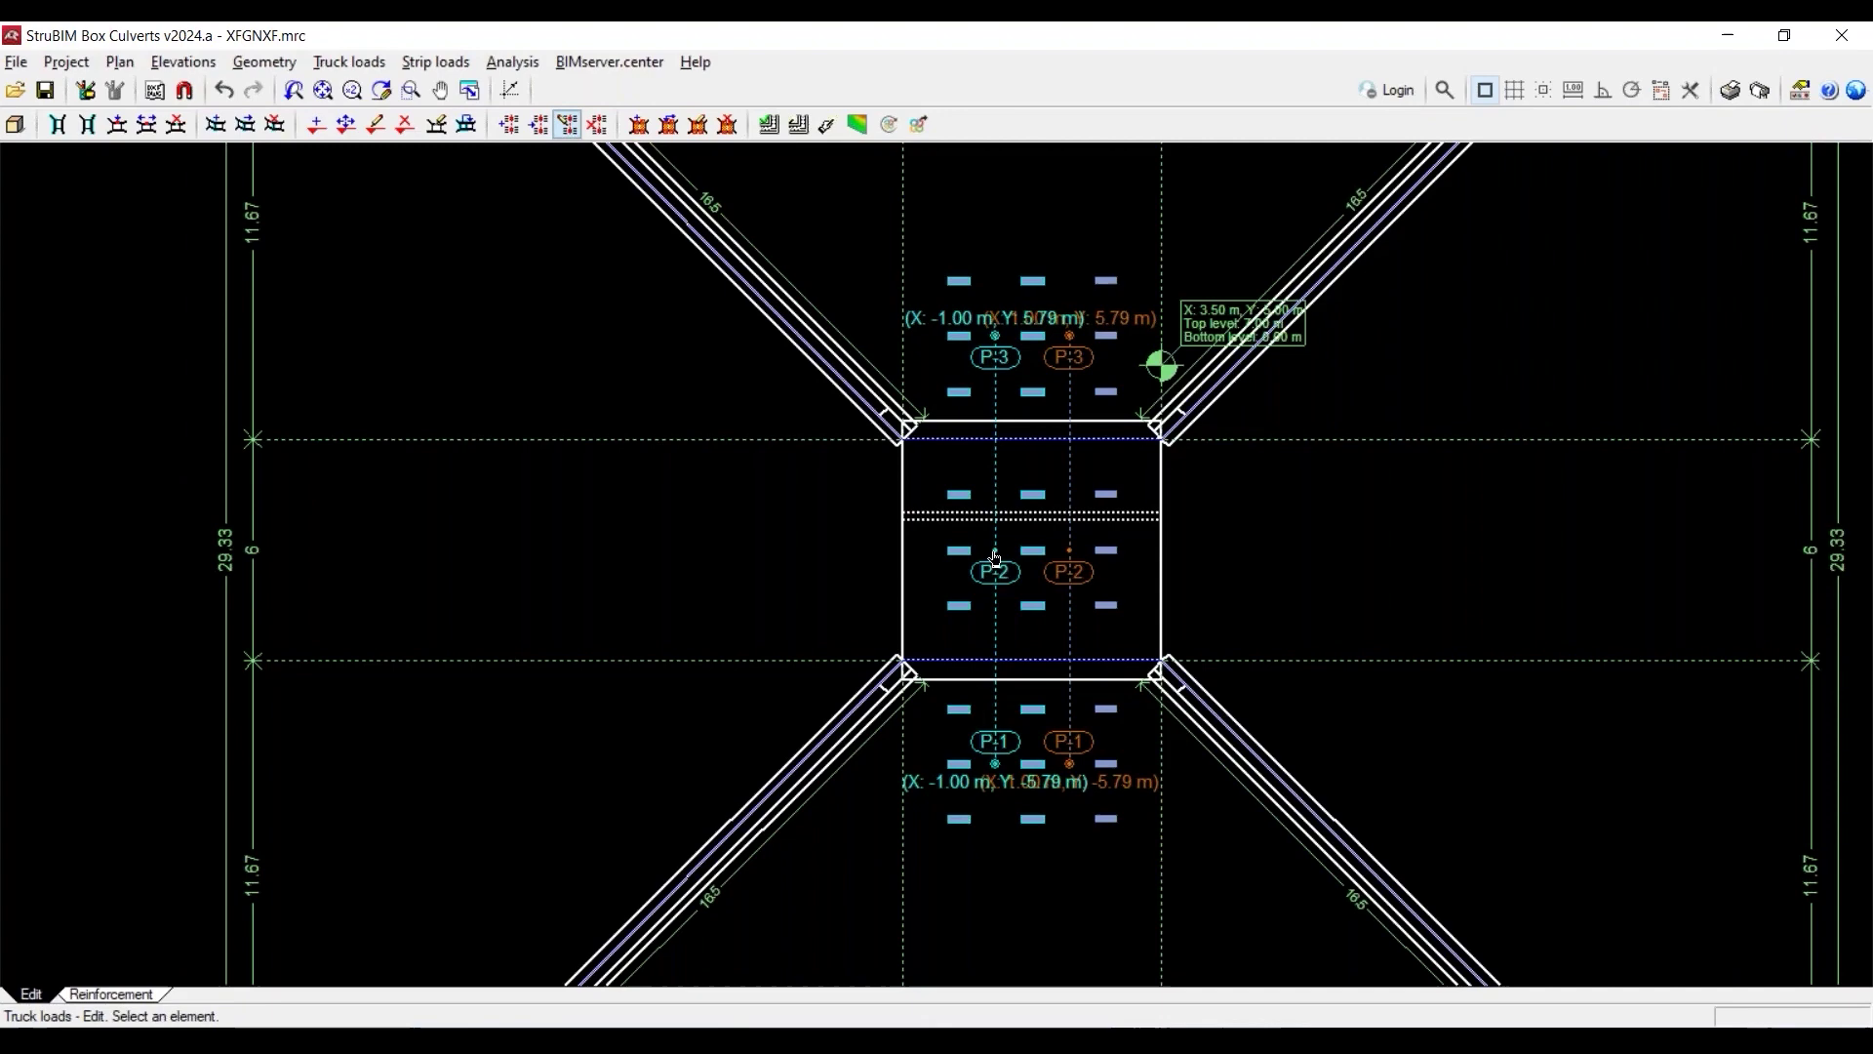
click(1065, 553)
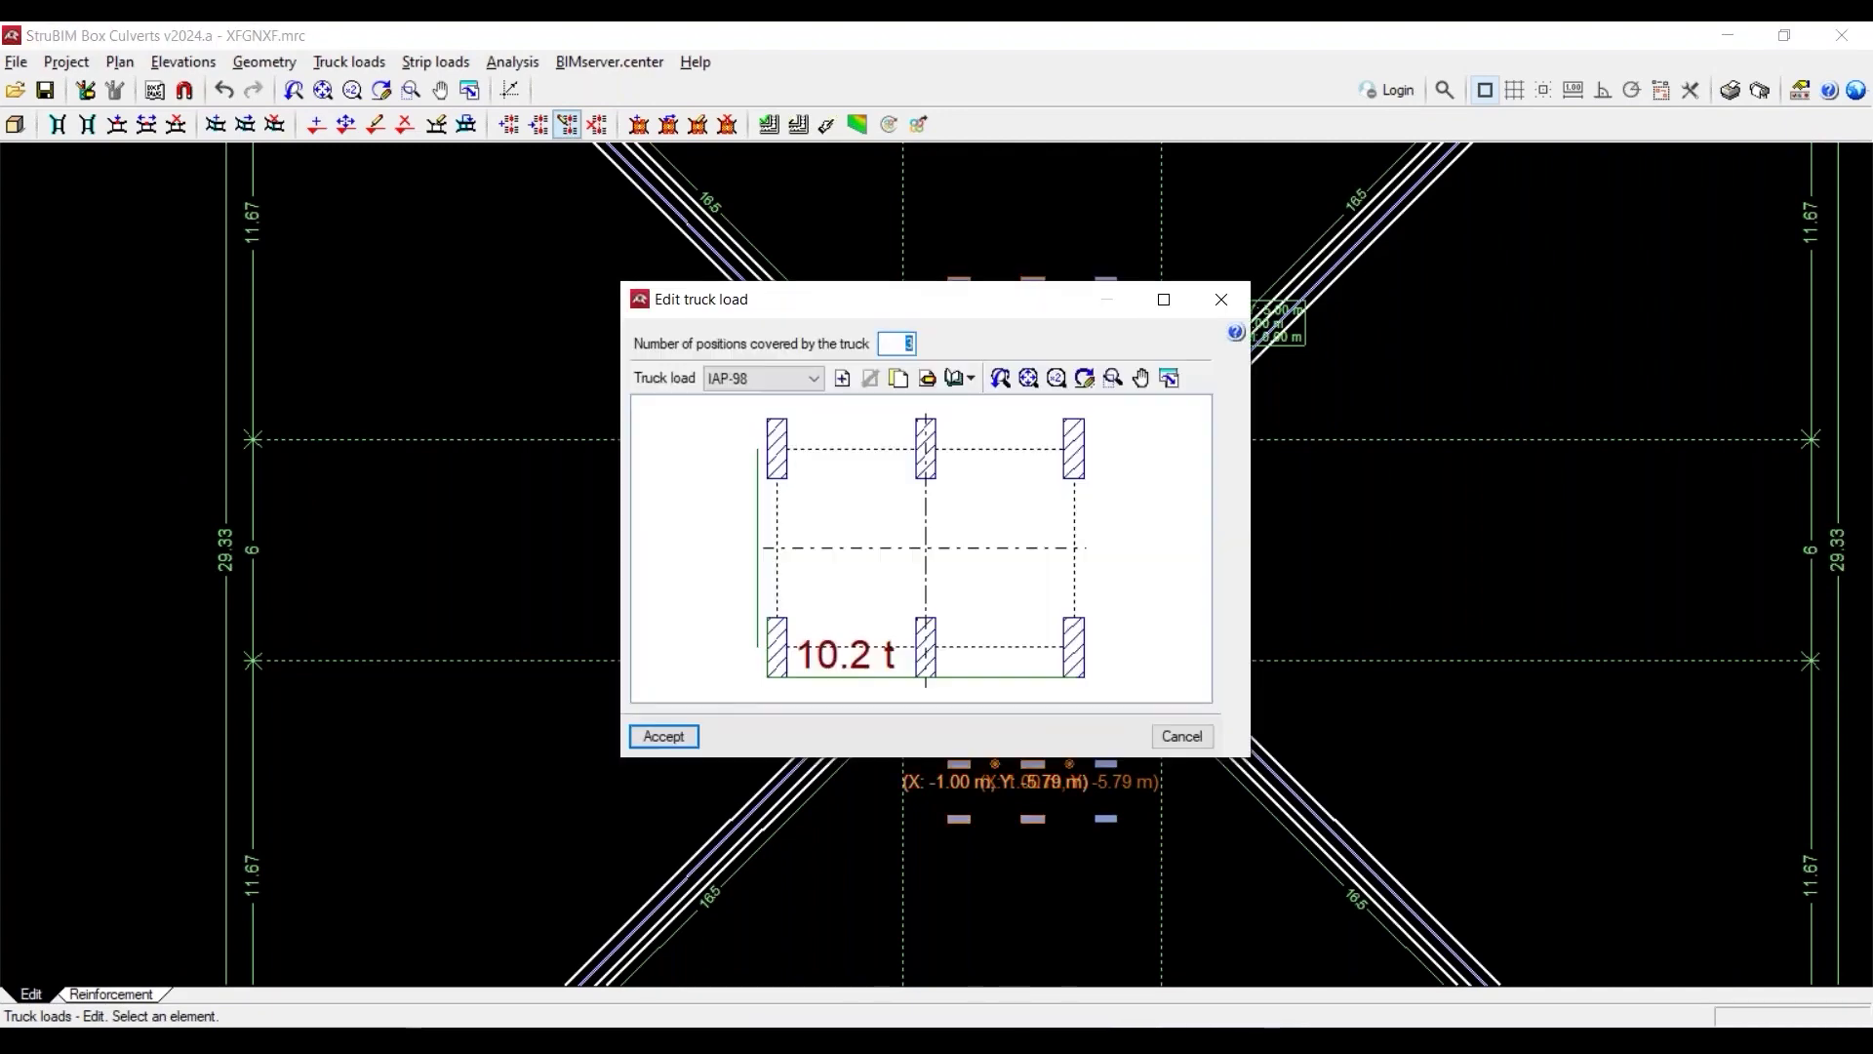
click(1164, 298)
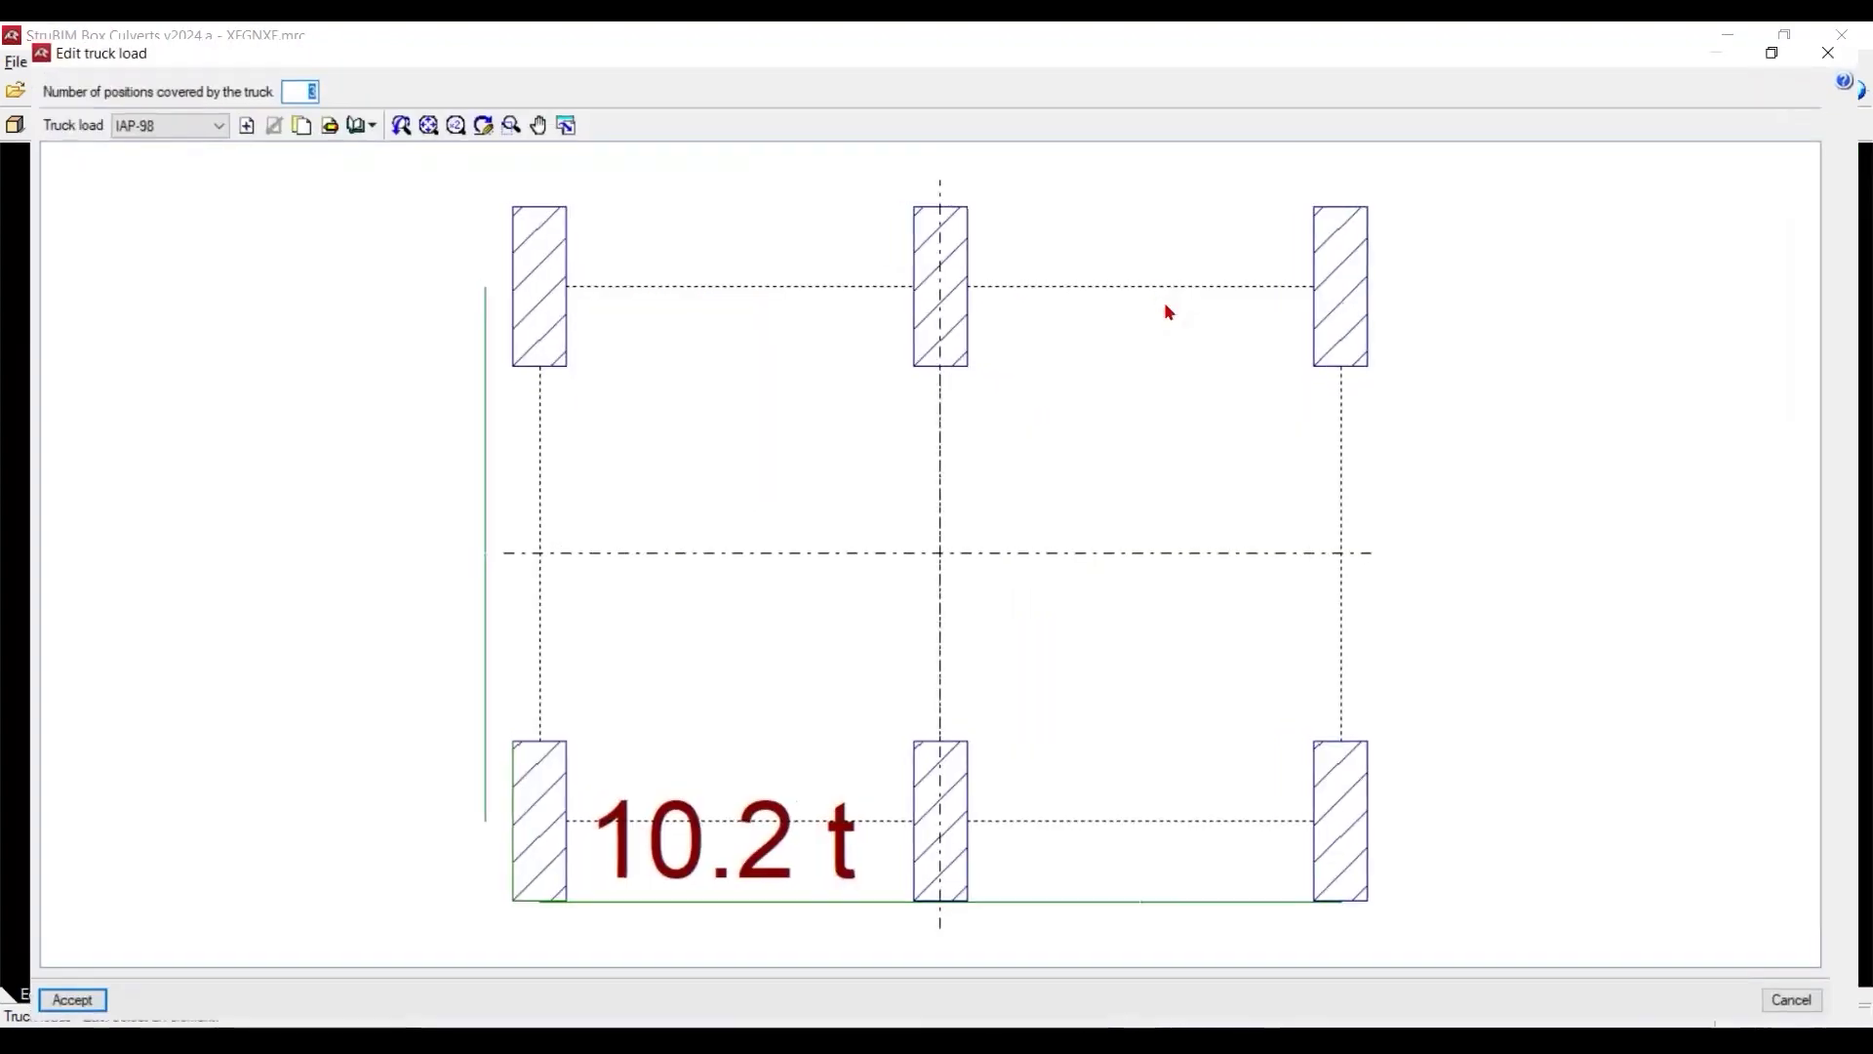
click(308, 110)
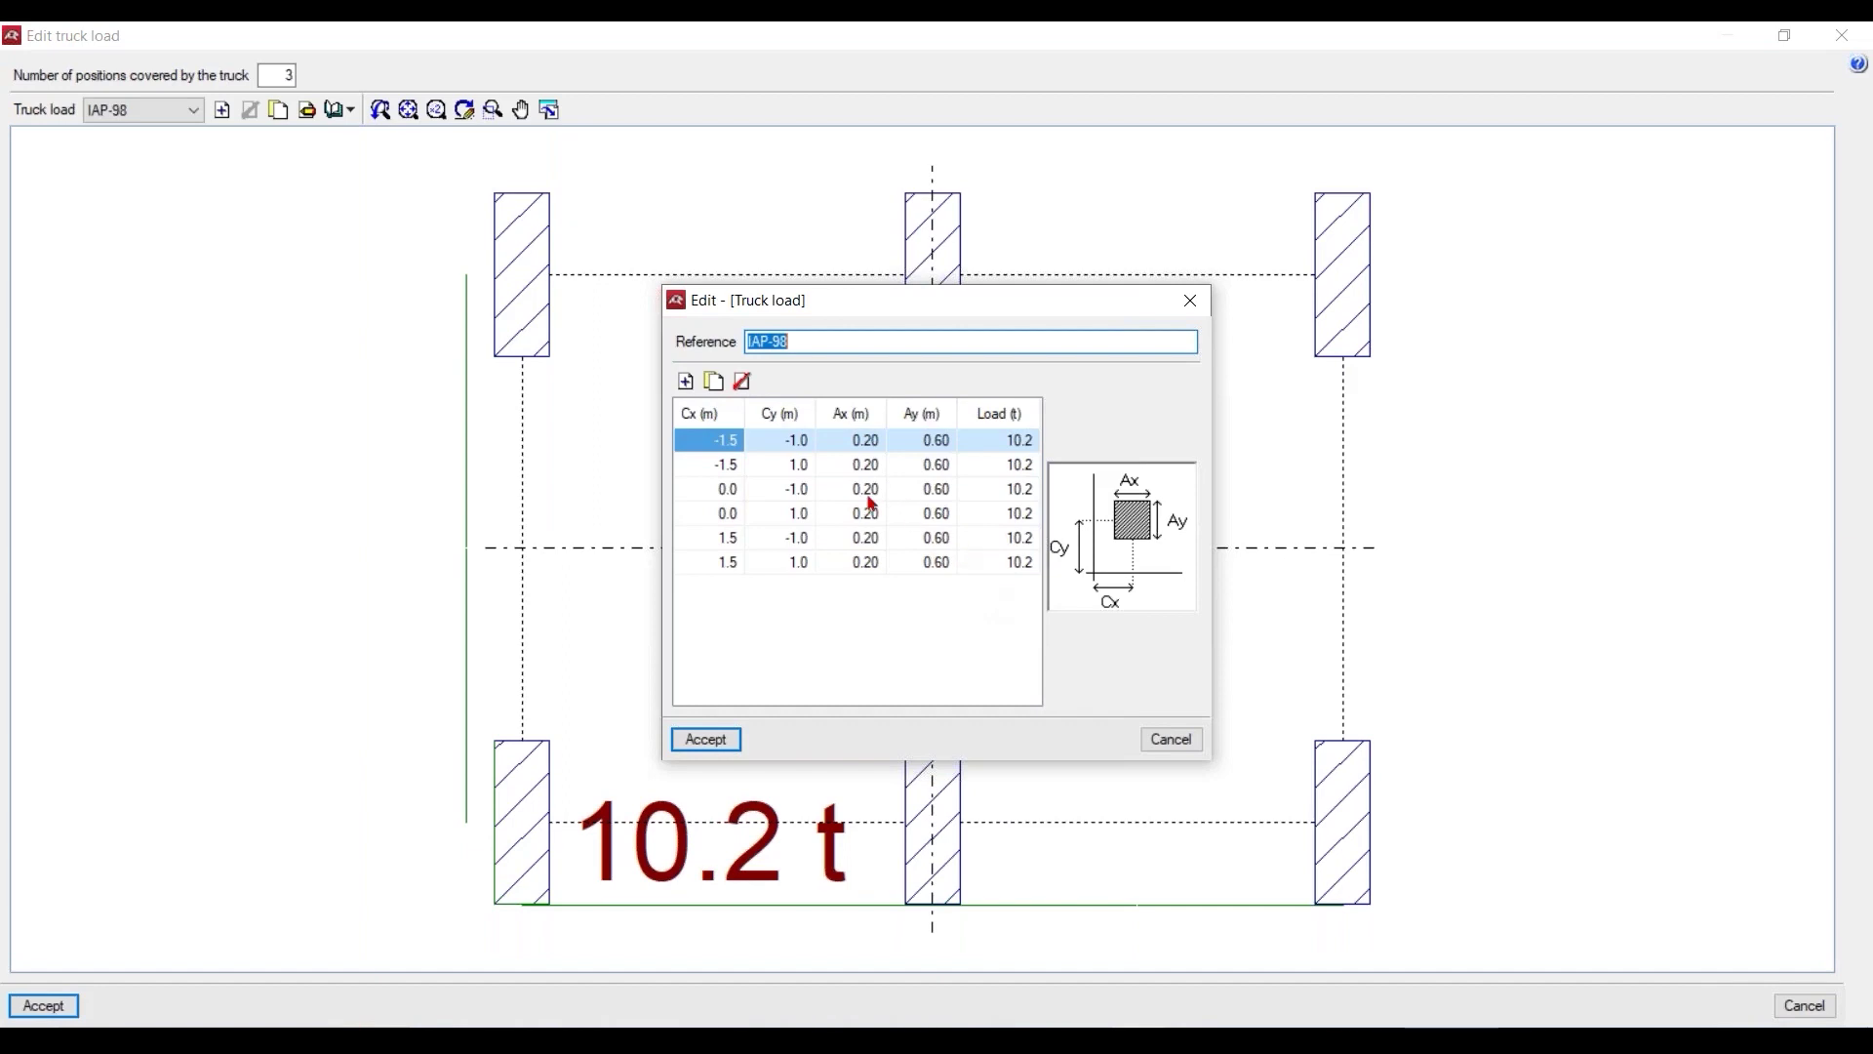
Draft a trial truck type 'NMCVBNM' with added wheel rows, then discard it
click(1190, 300)
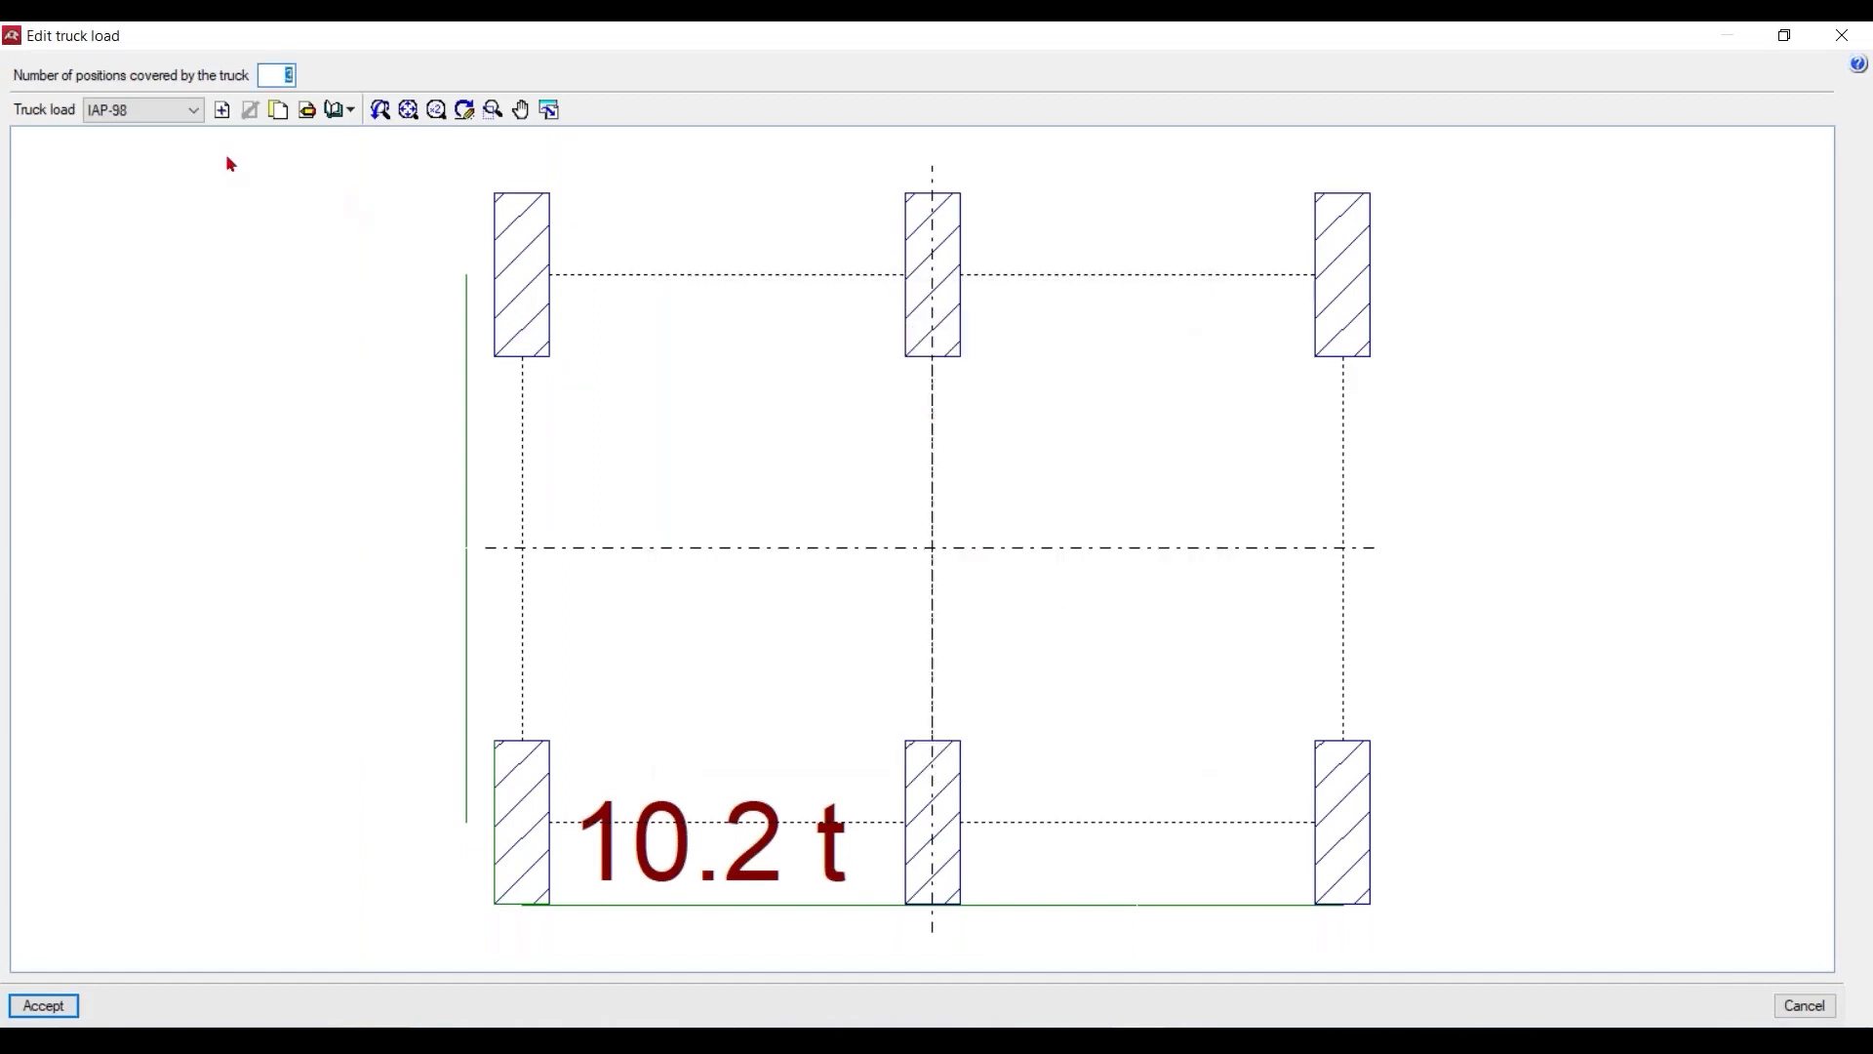
click(222, 113)
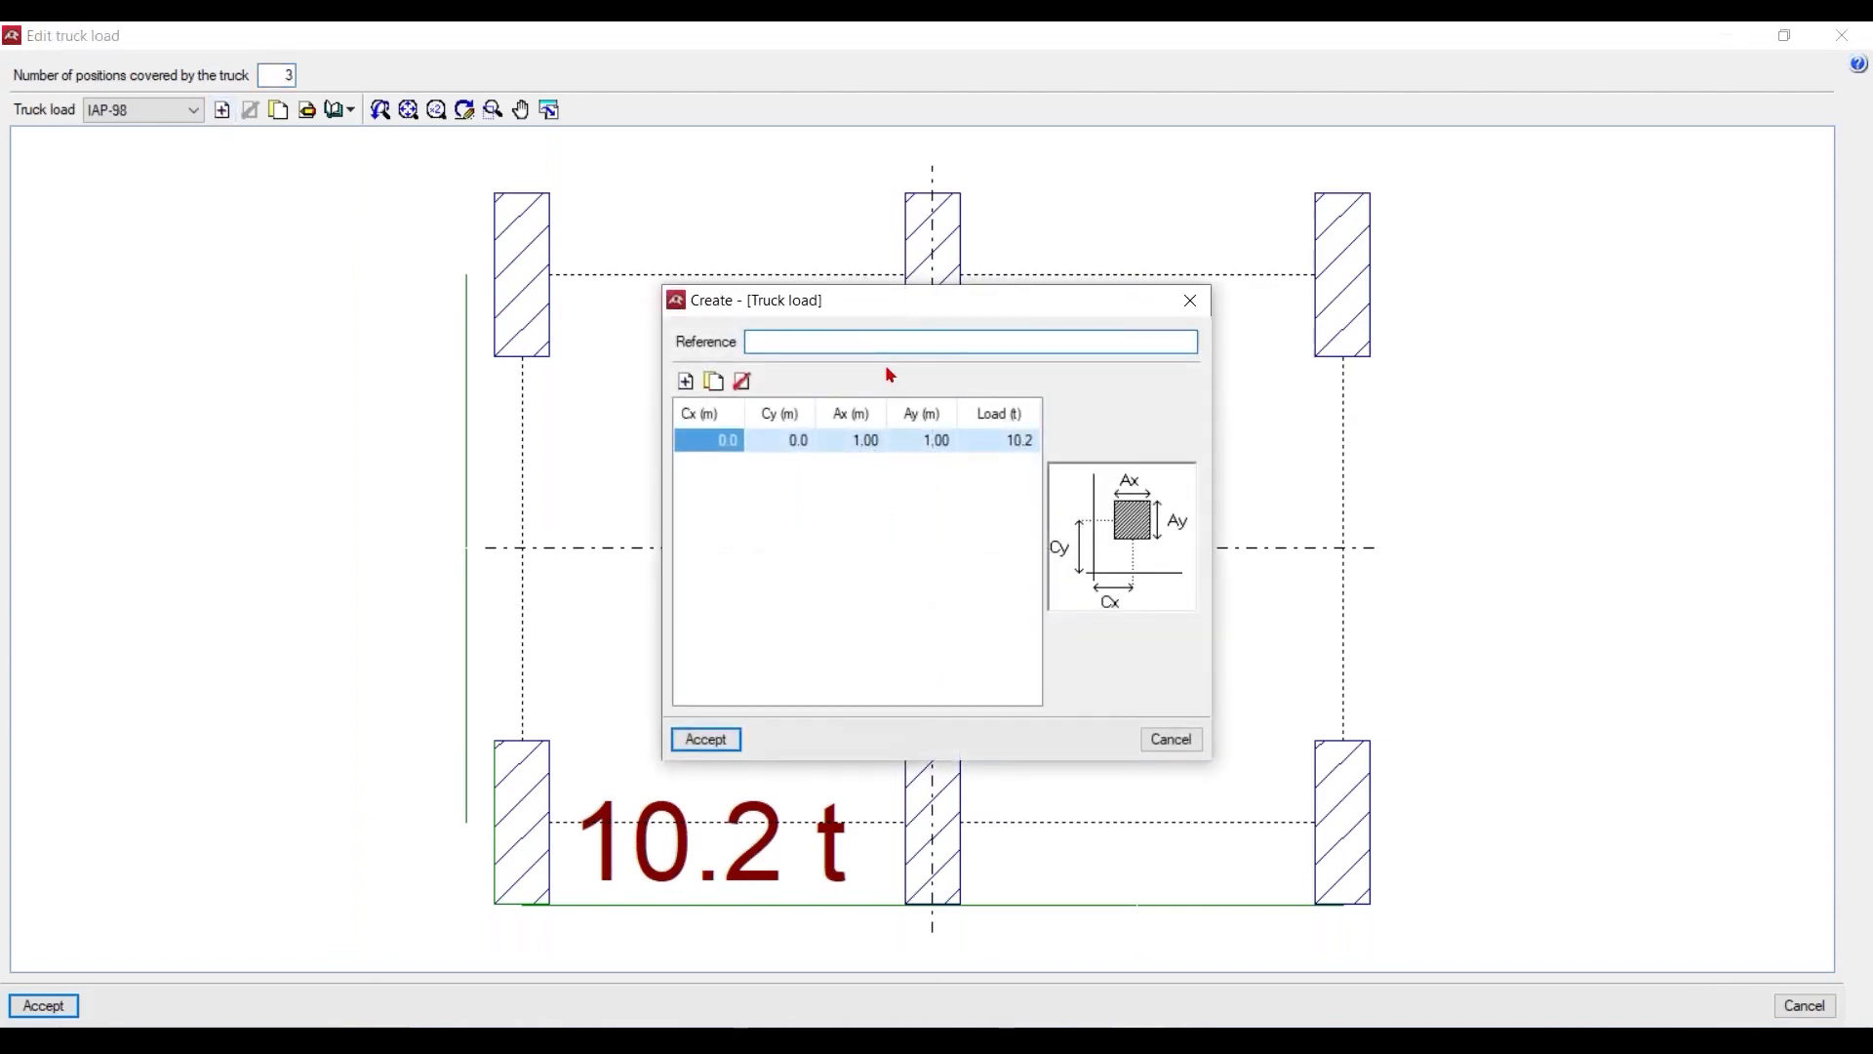
text(NMCVBNM)
click(686, 381)
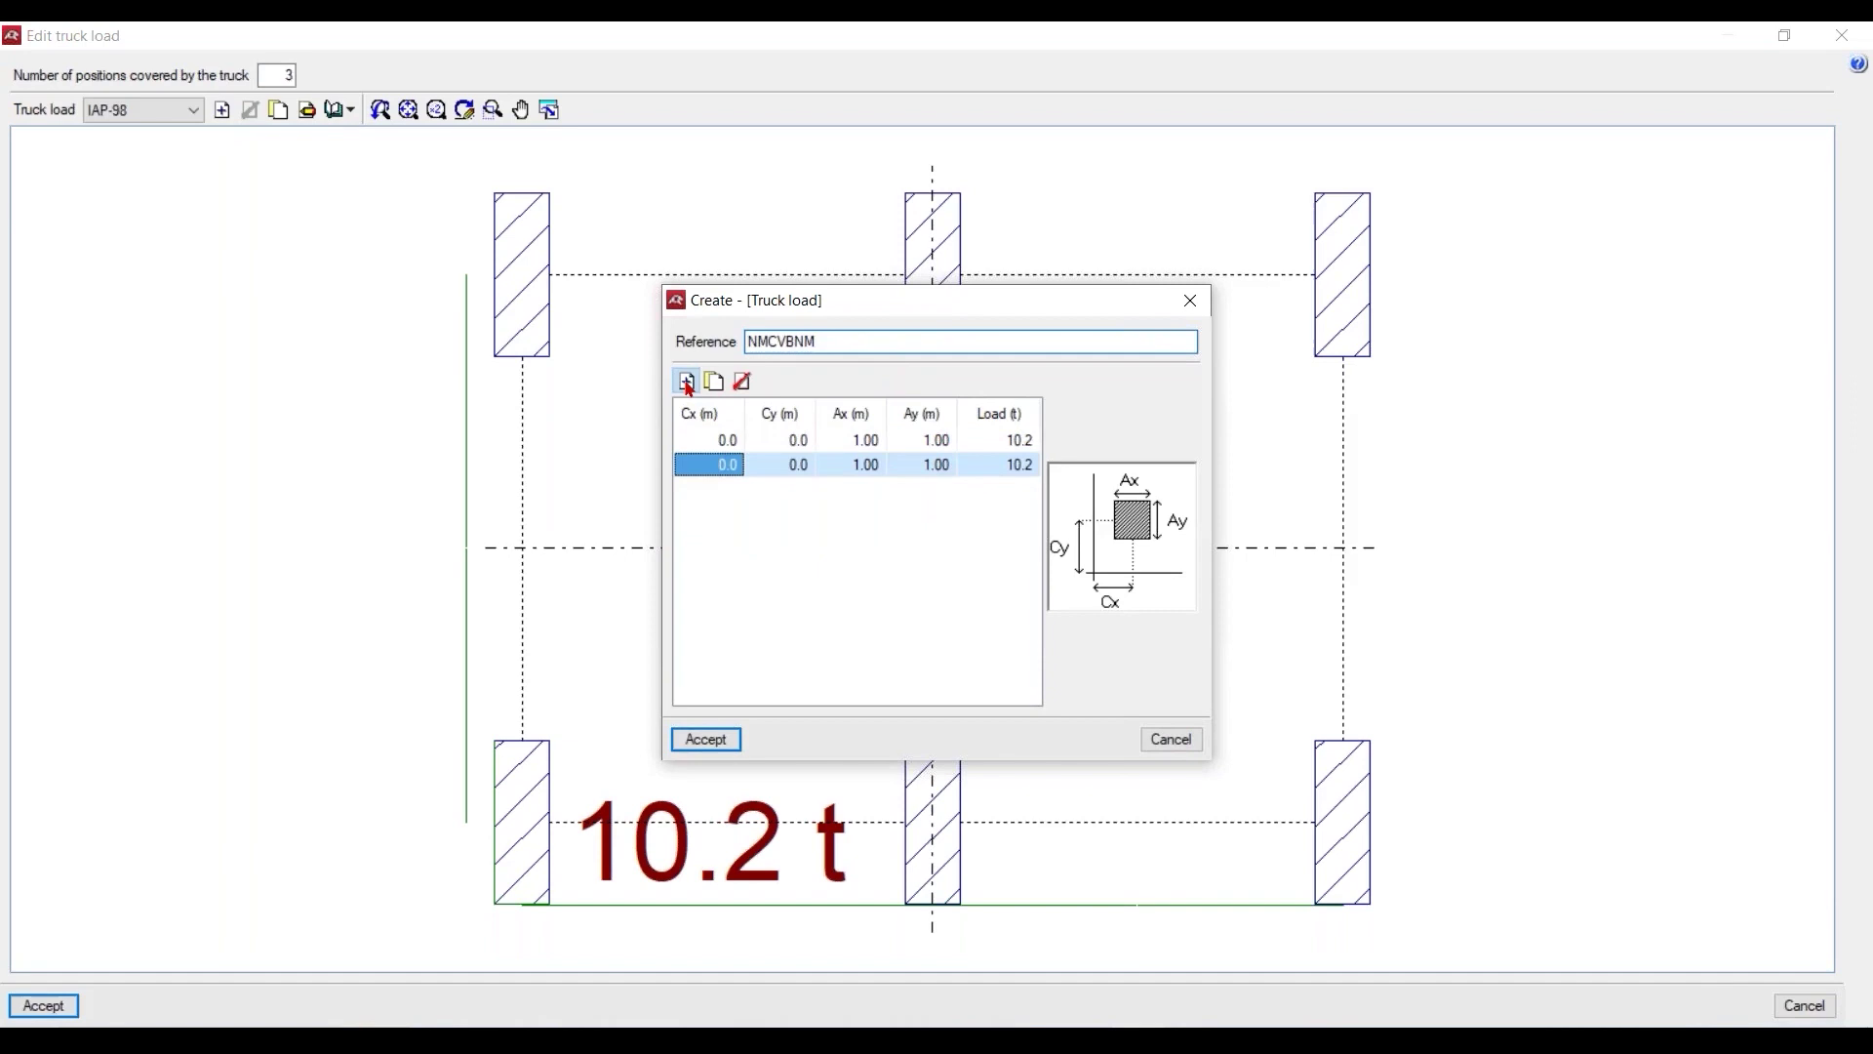
click(686, 382)
click(686, 381)
click(686, 381)
click(686, 382)
click(685, 381)
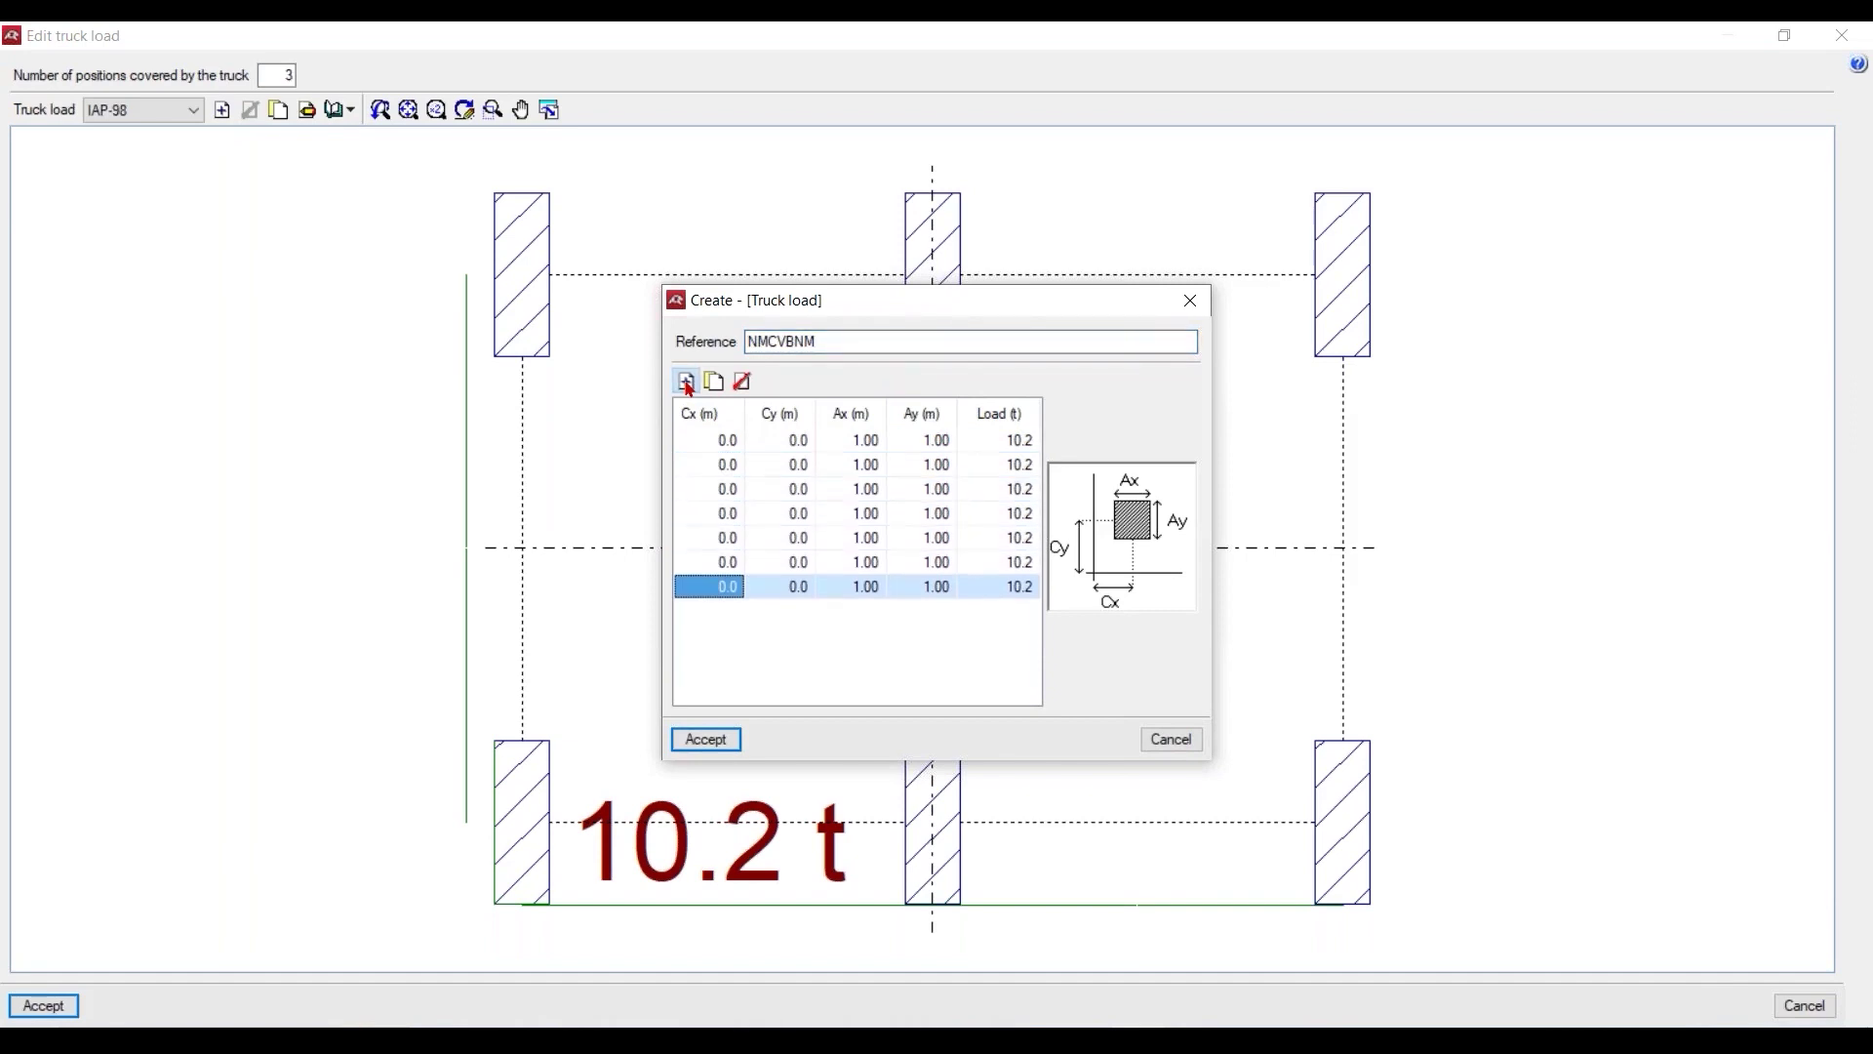
click(685, 382)
click(686, 381)
click(686, 382)
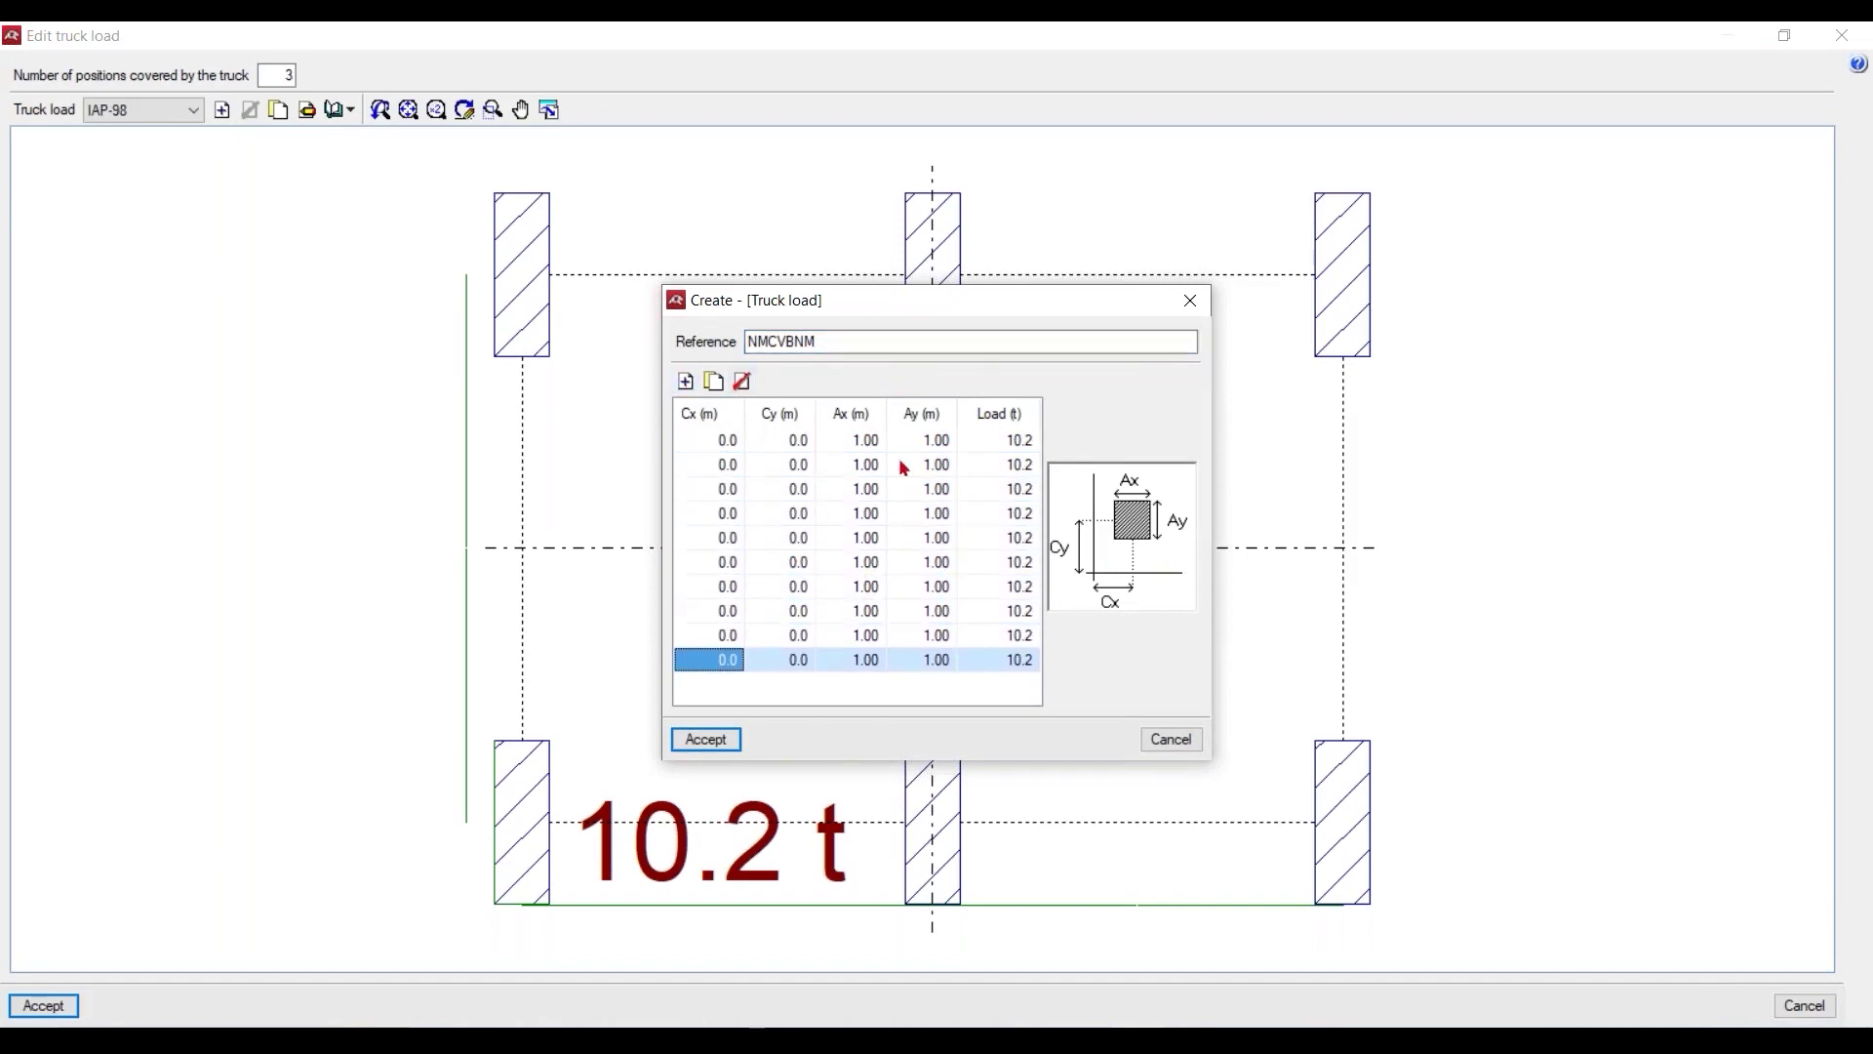
click(1190, 301)
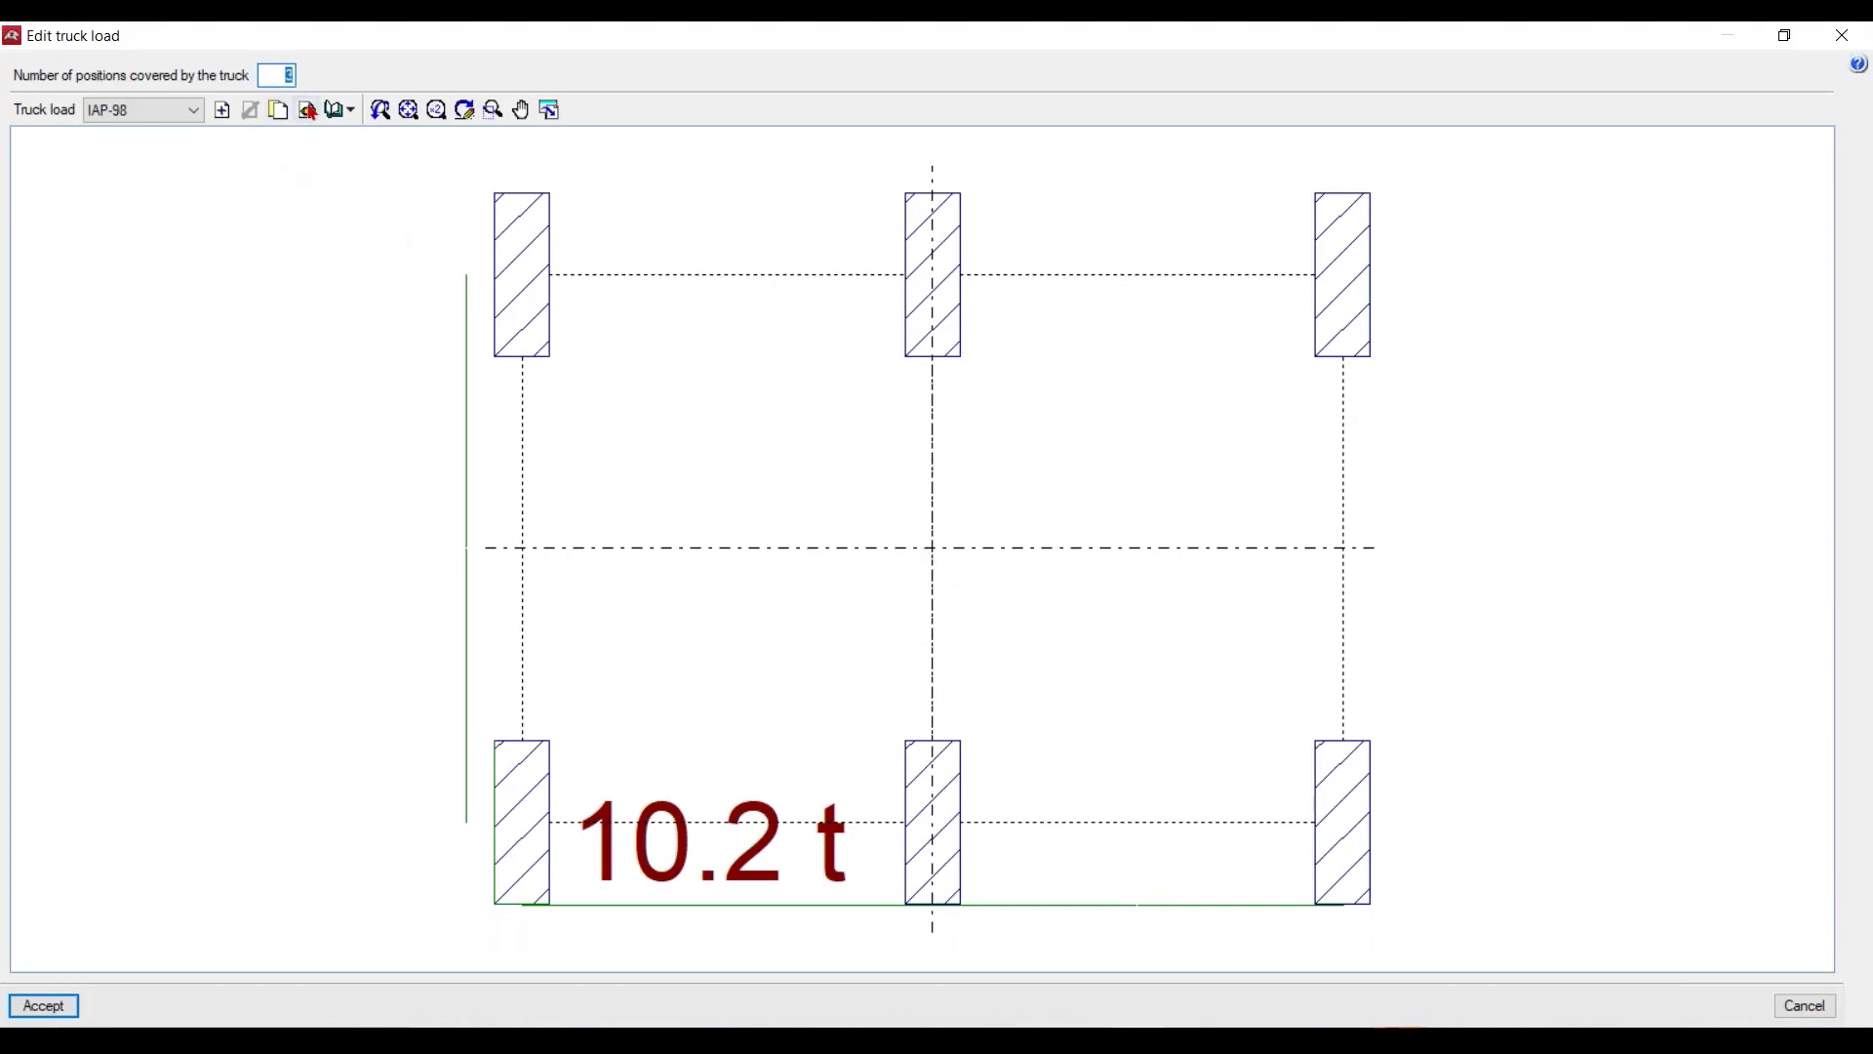
click(308, 109)
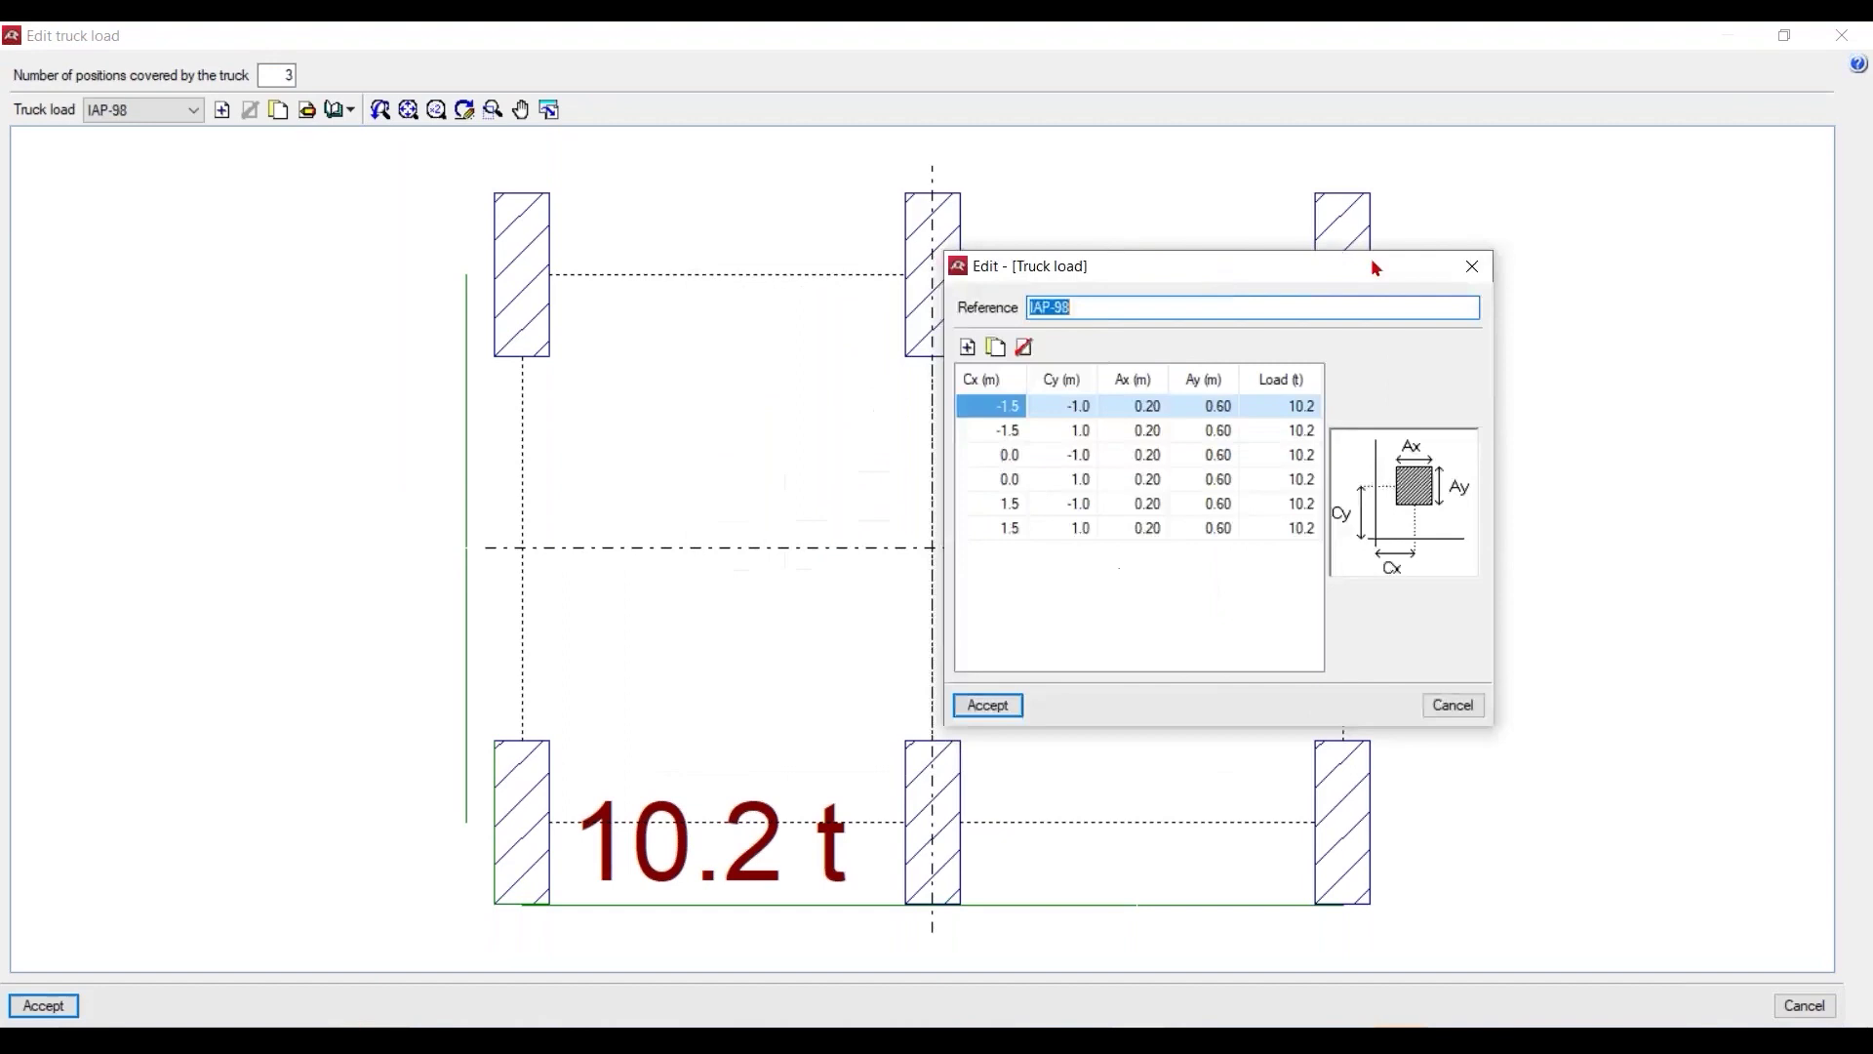
drag(1376, 268, 1578, 205)
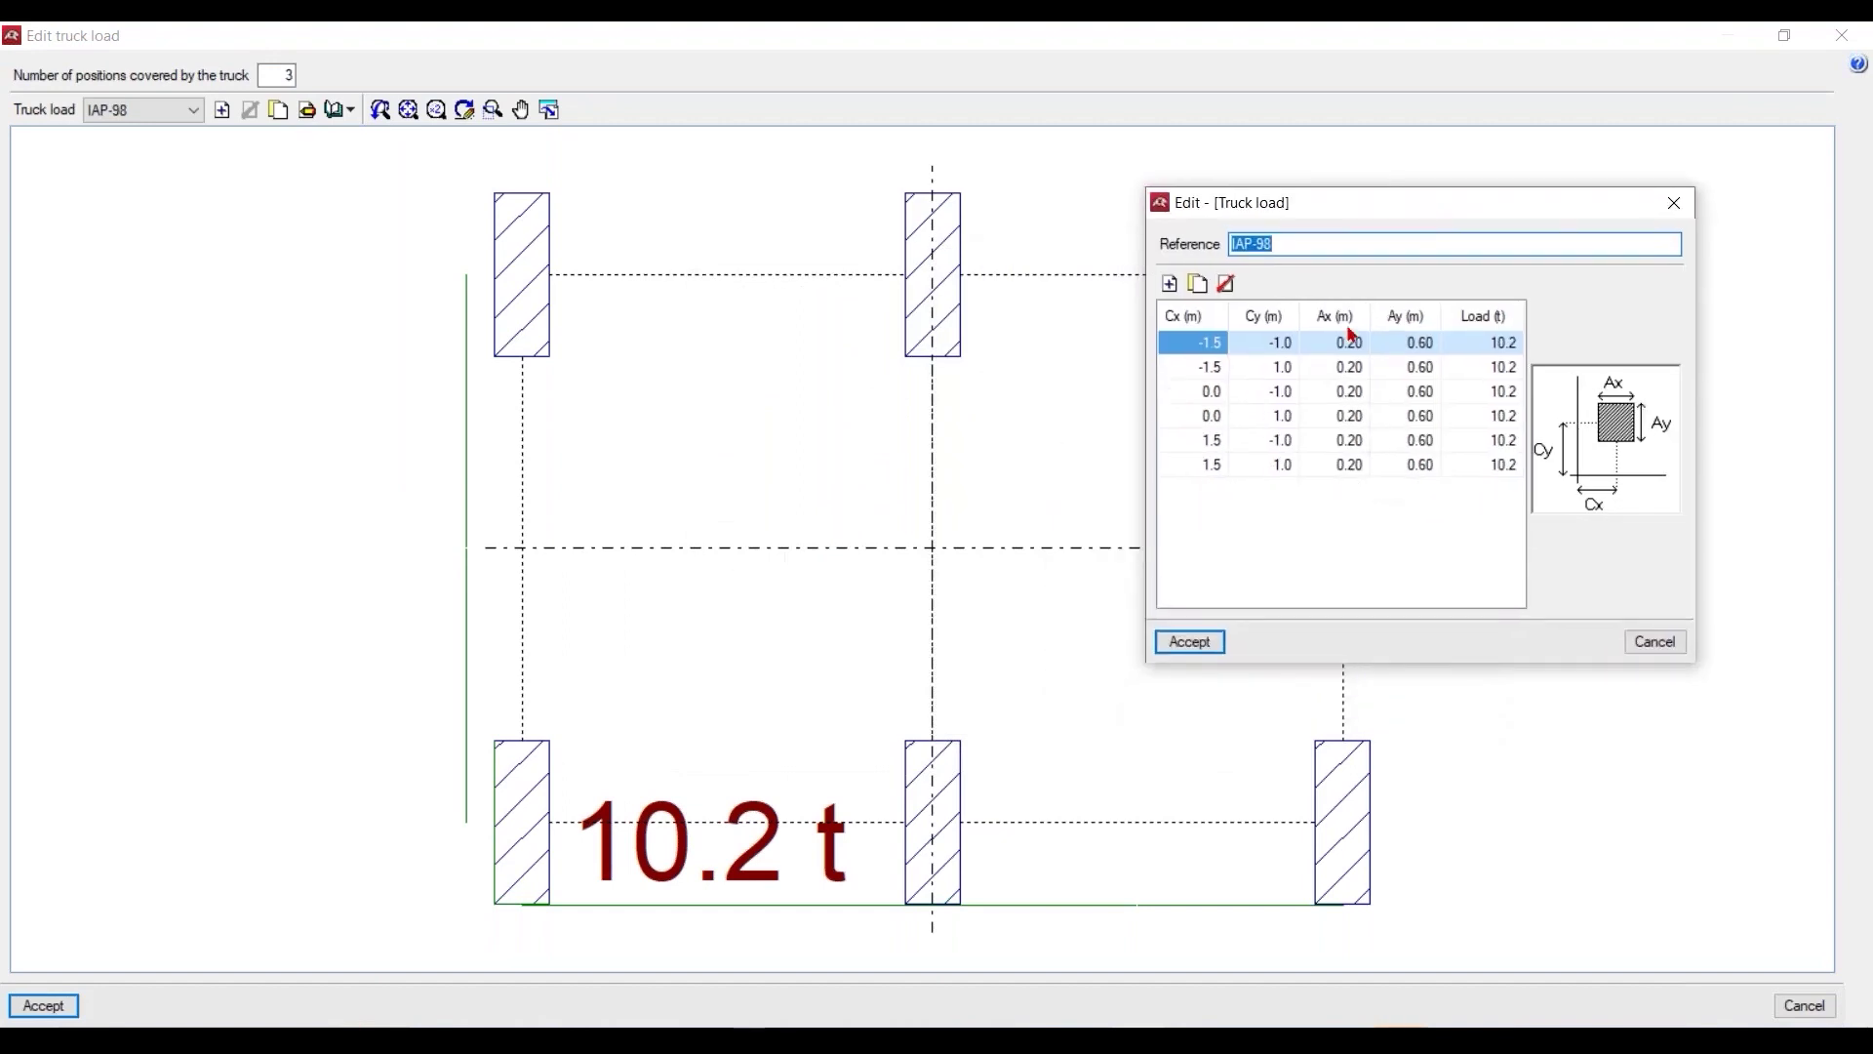
click(1207, 369)
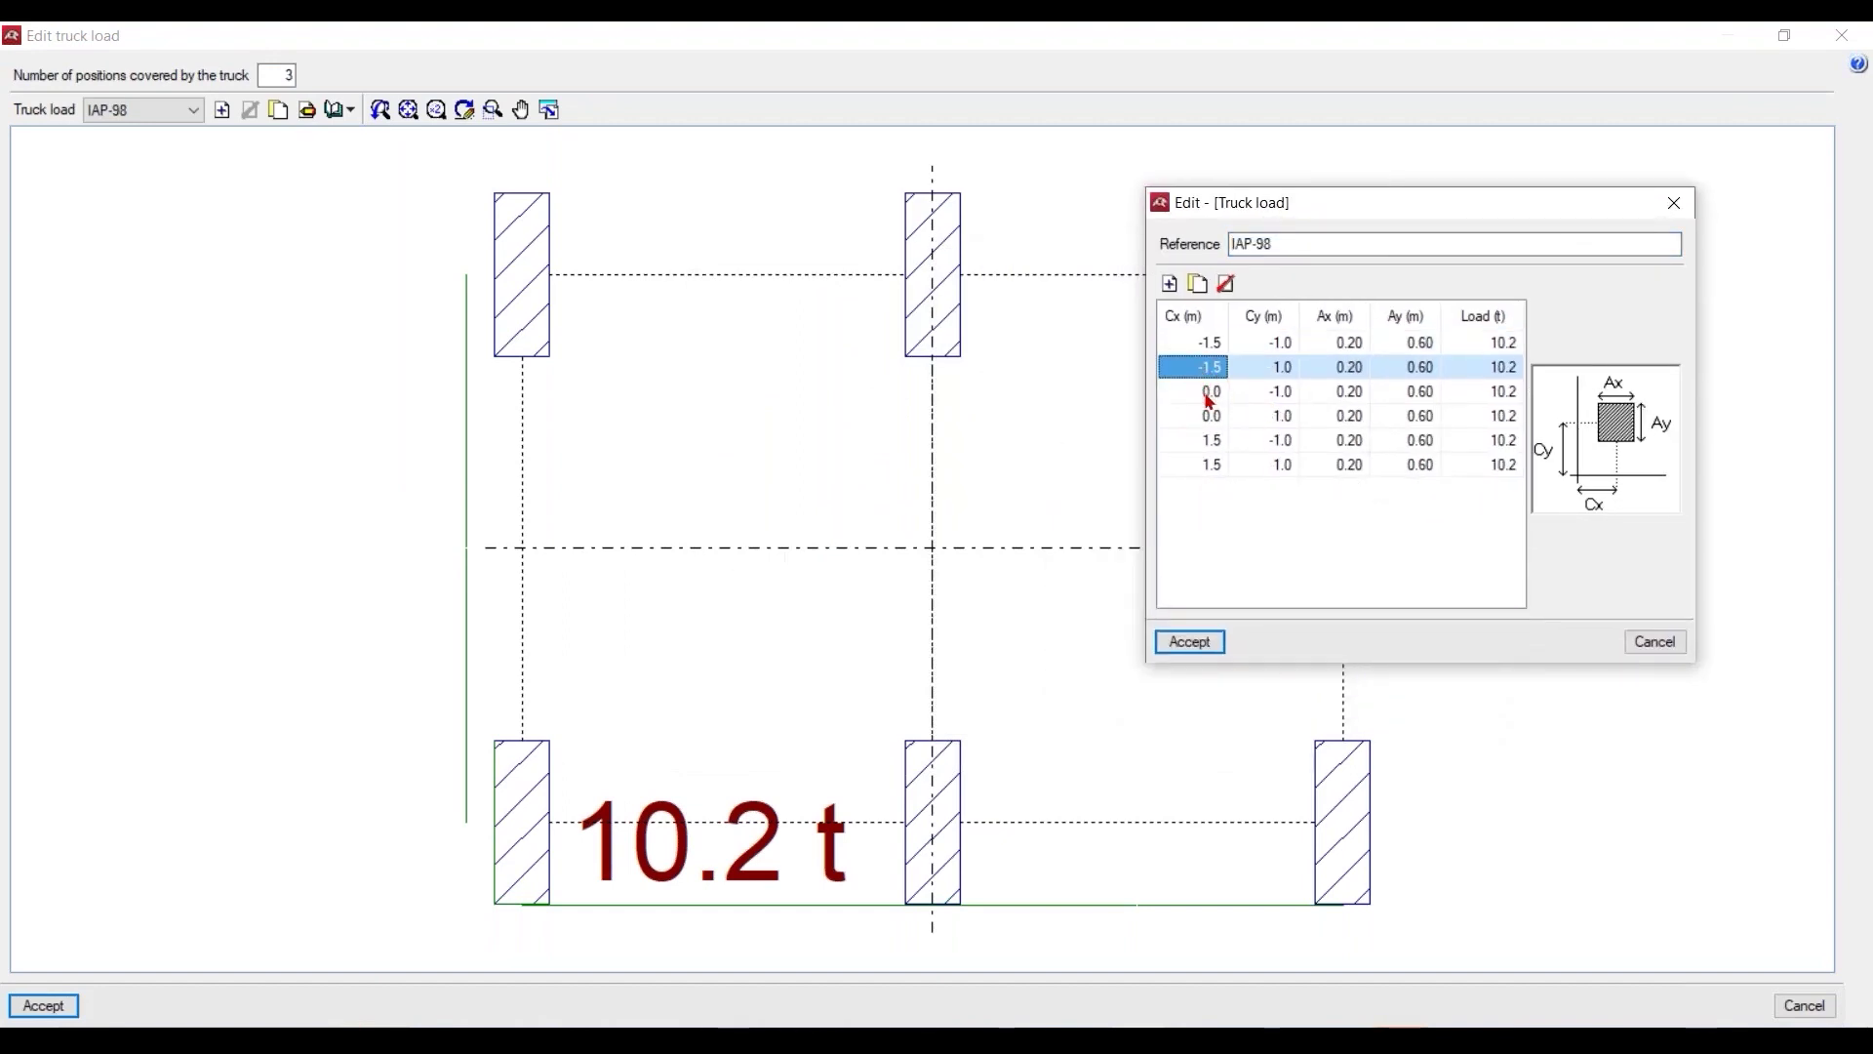
click(1209, 394)
click(1210, 418)
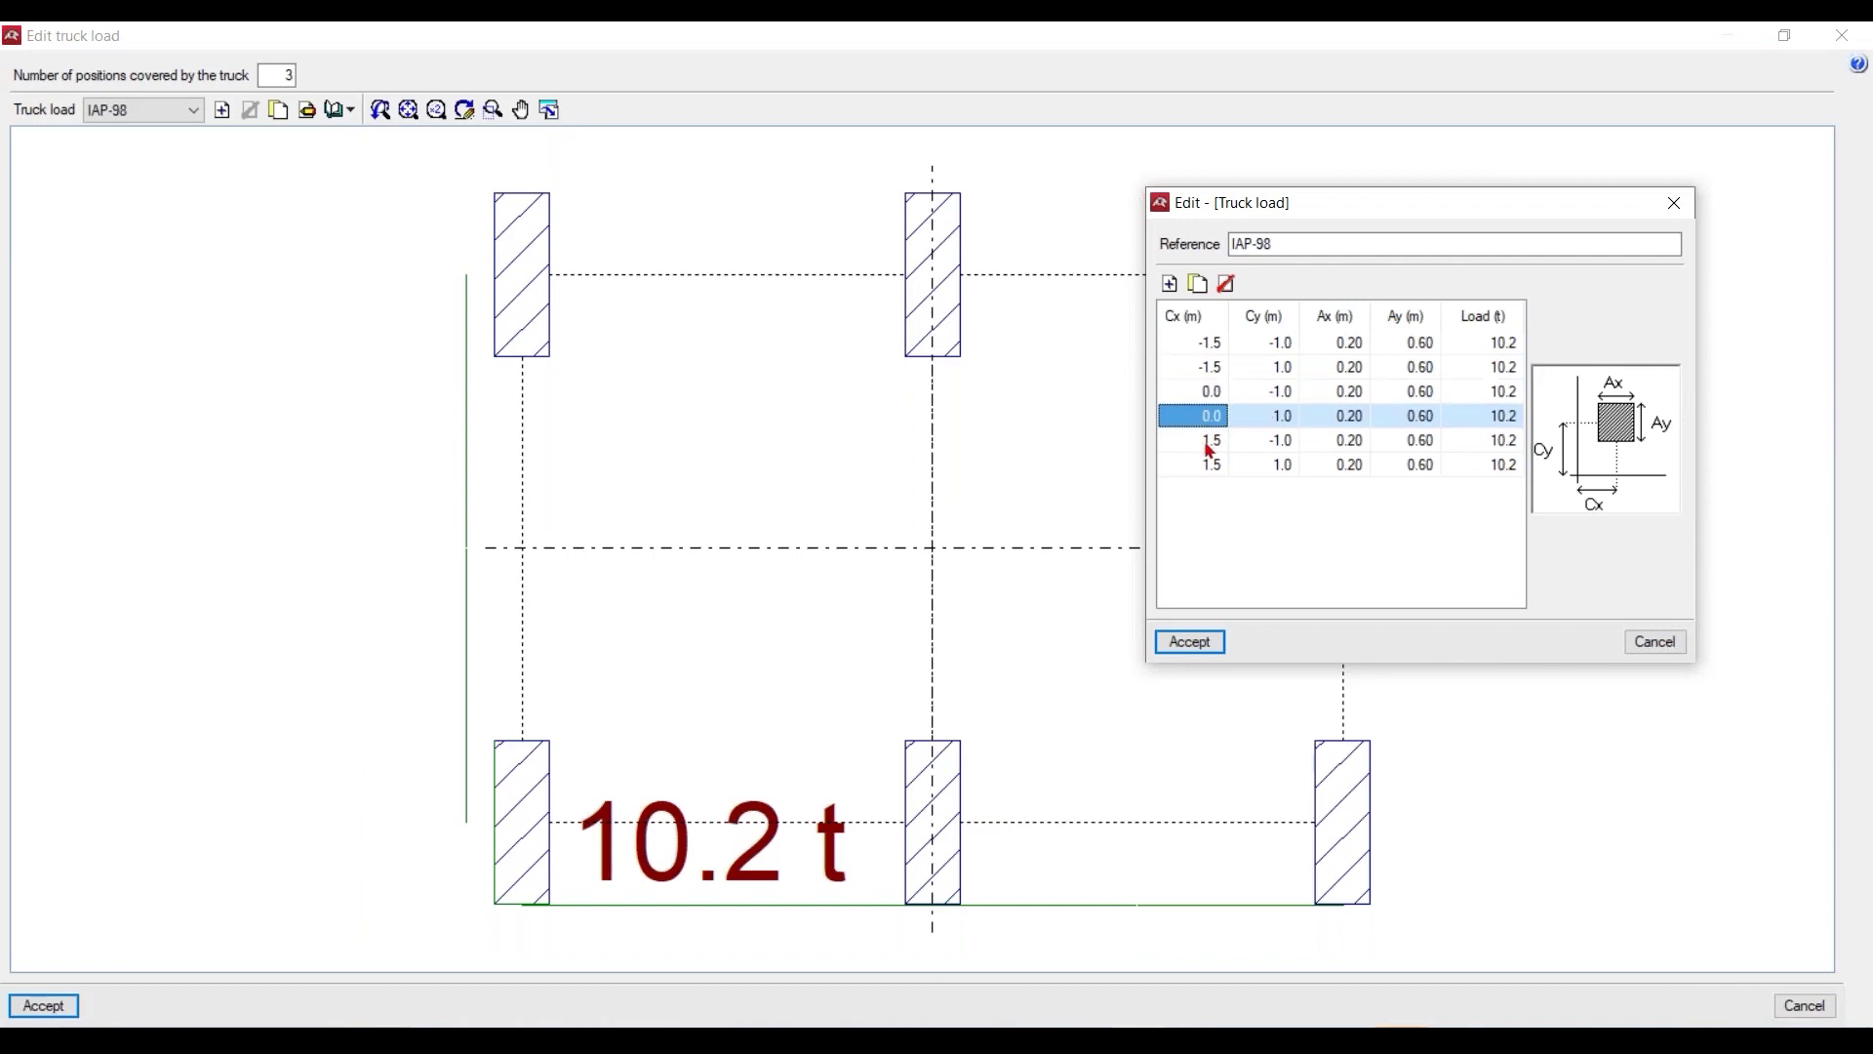
click(1210, 444)
click(1209, 467)
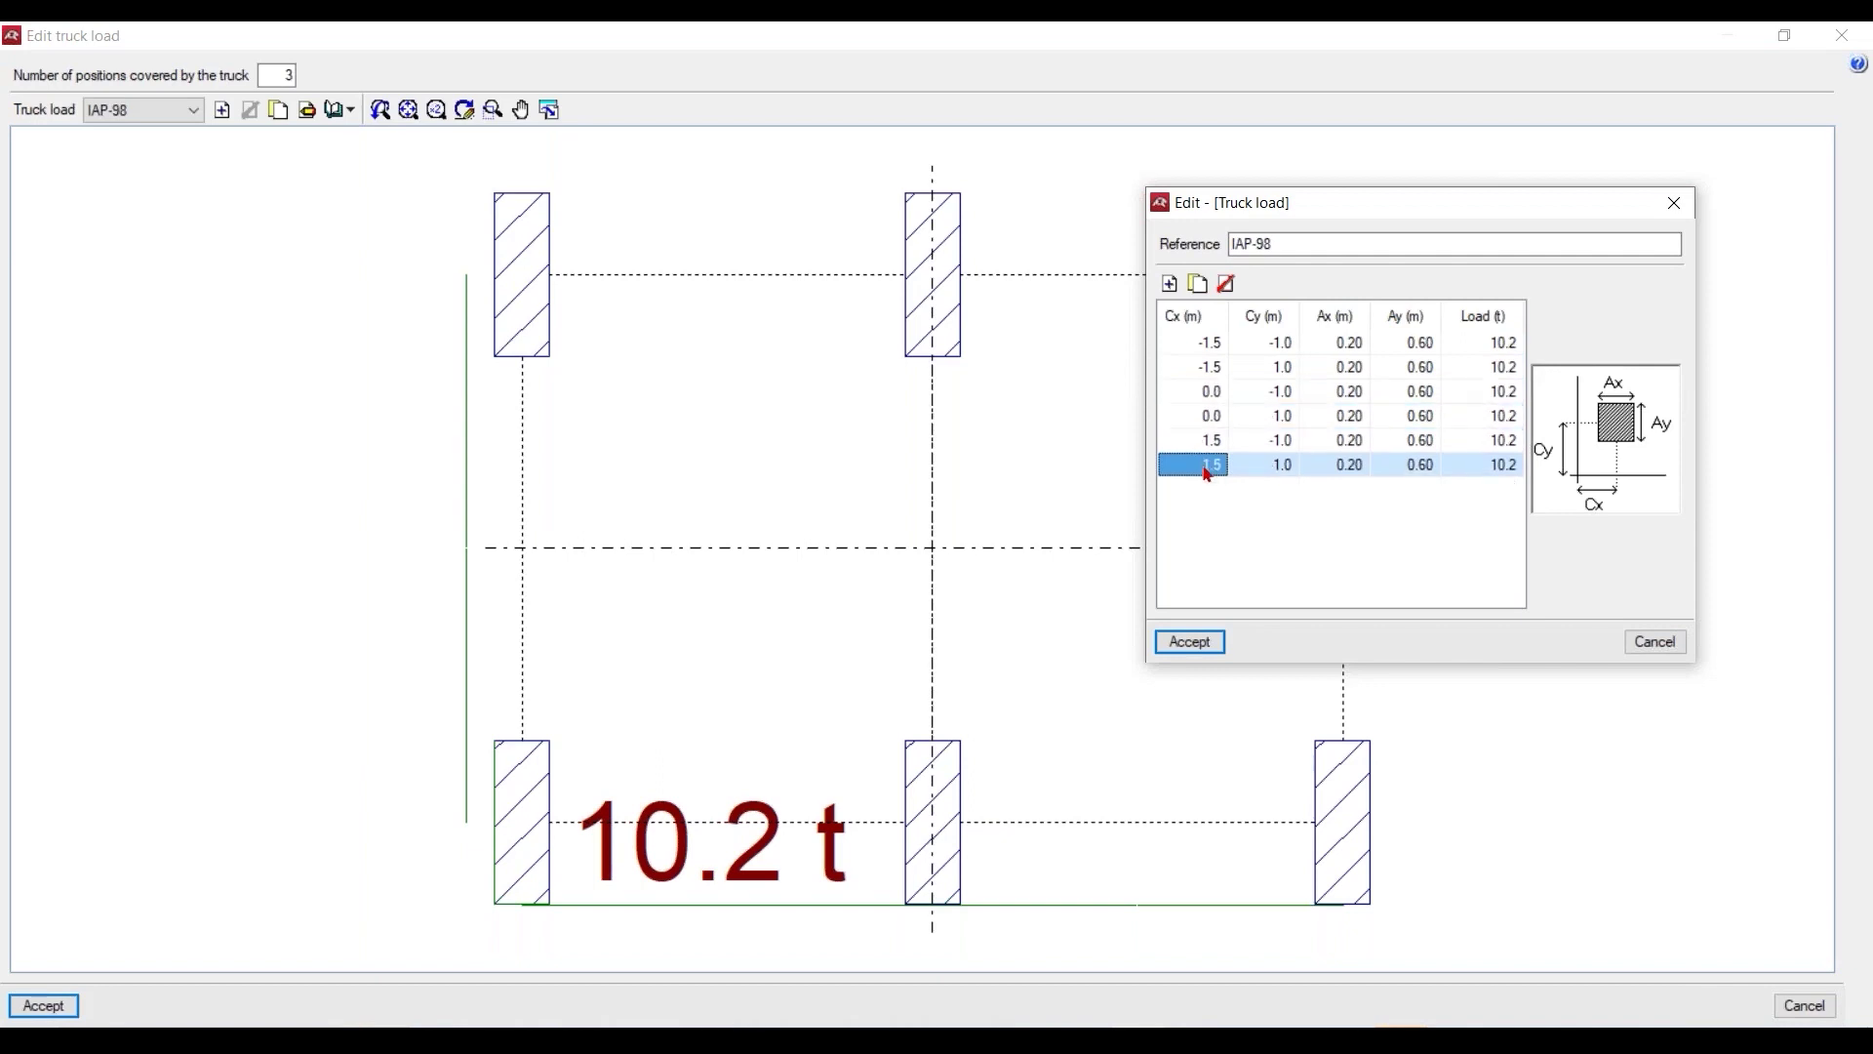
click(1671, 206)
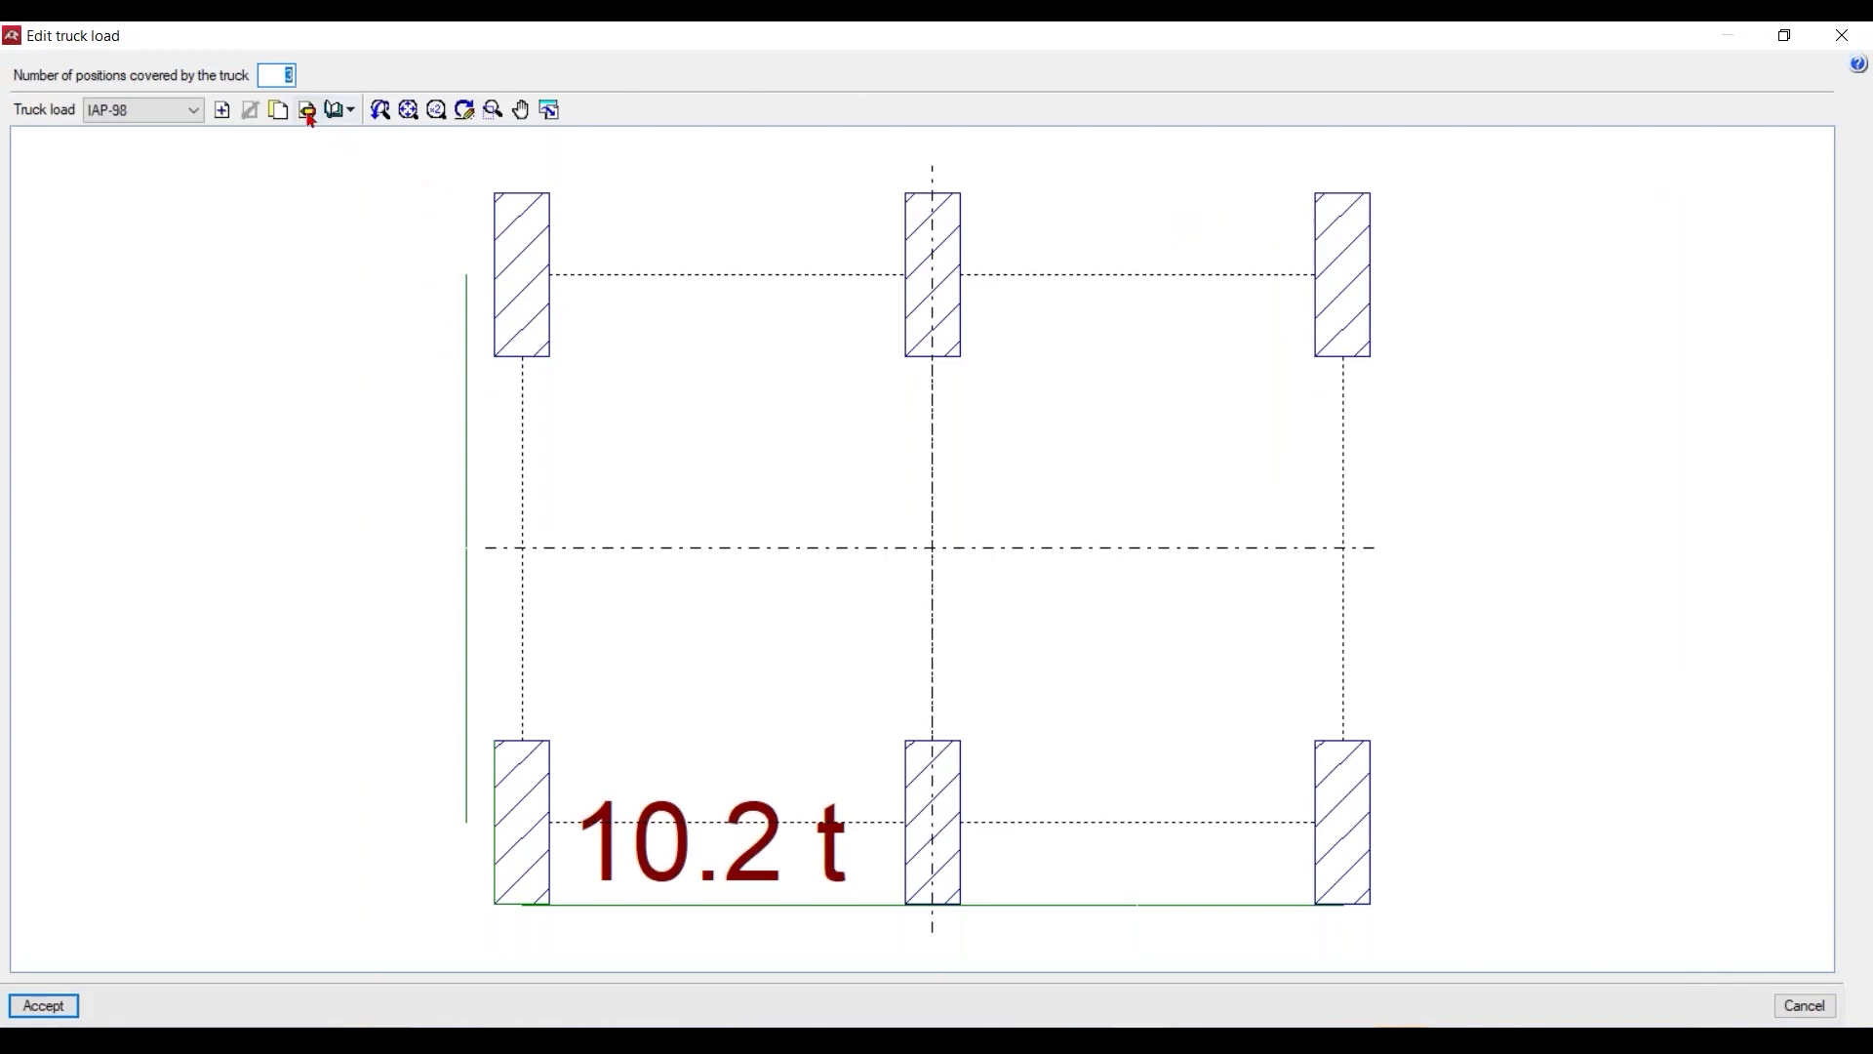
In Import predefined data, tick RSA Classe I/II, NBR Classe 45/30/12 and the Bc, Br, Bt trucks
click(353, 111)
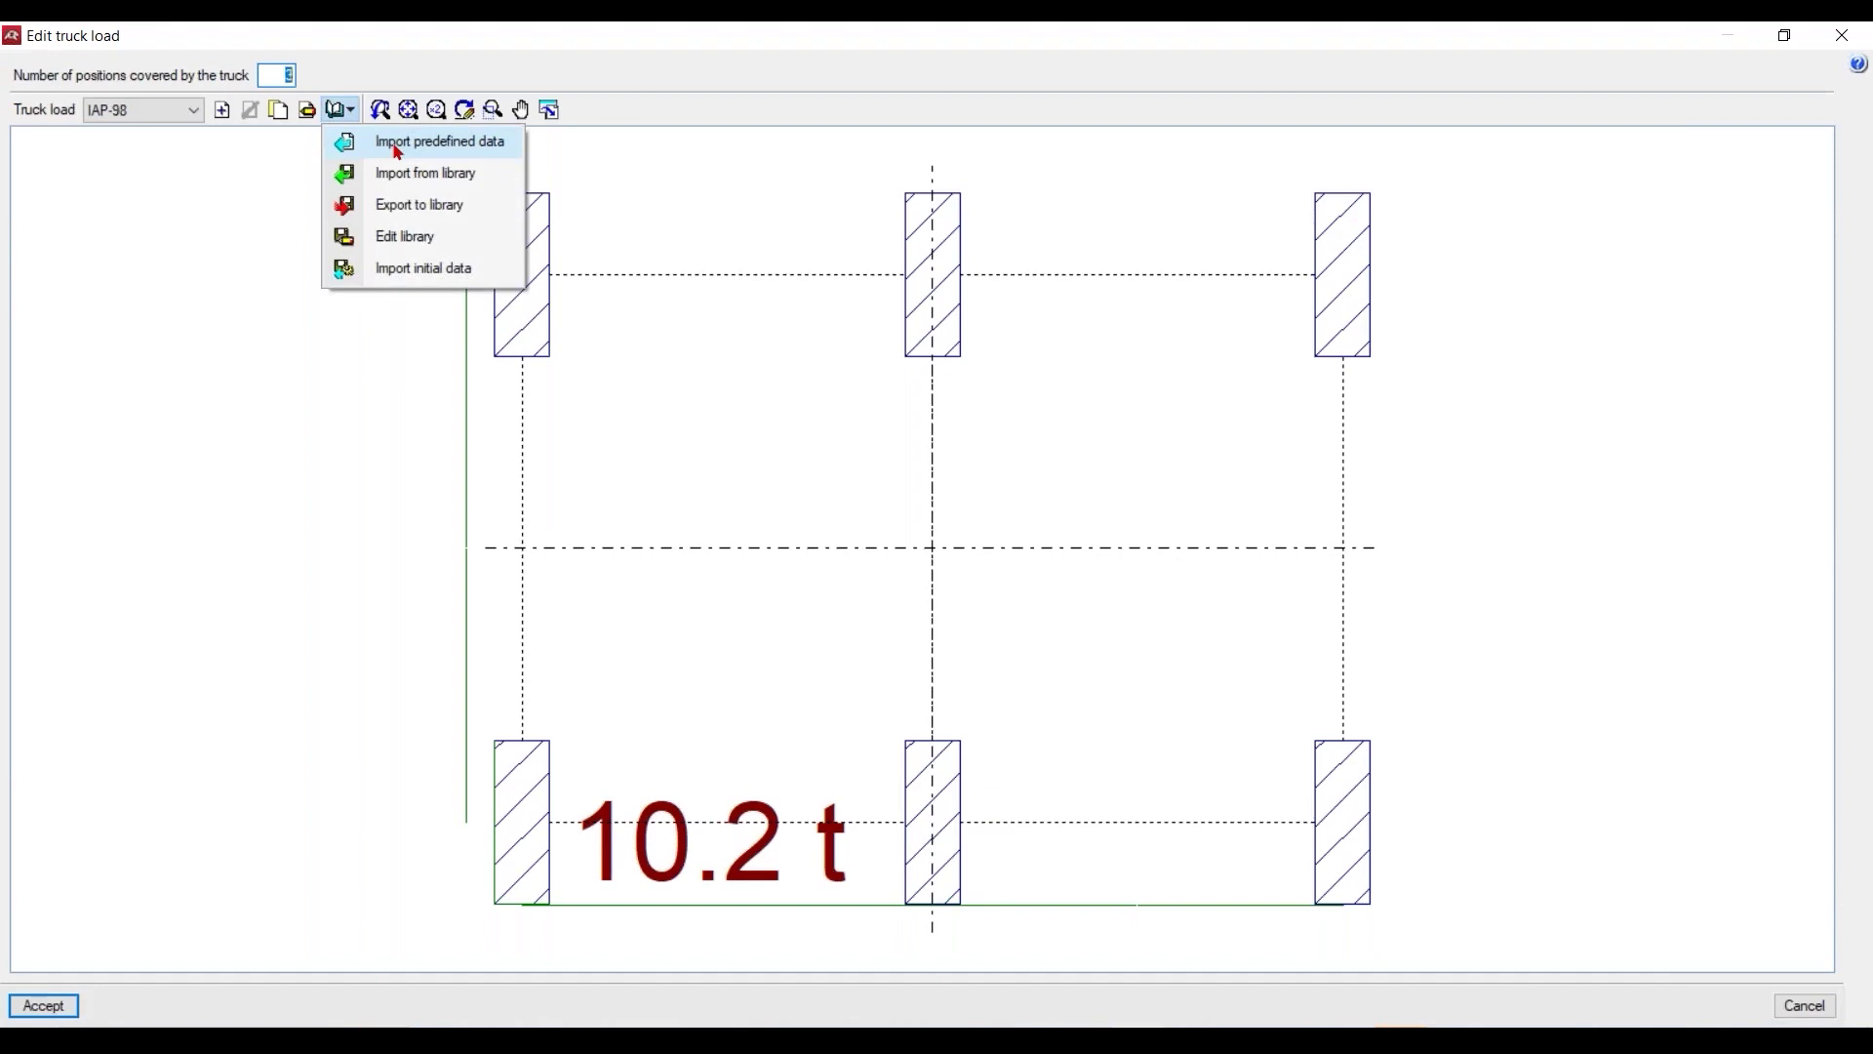
click(397, 143)
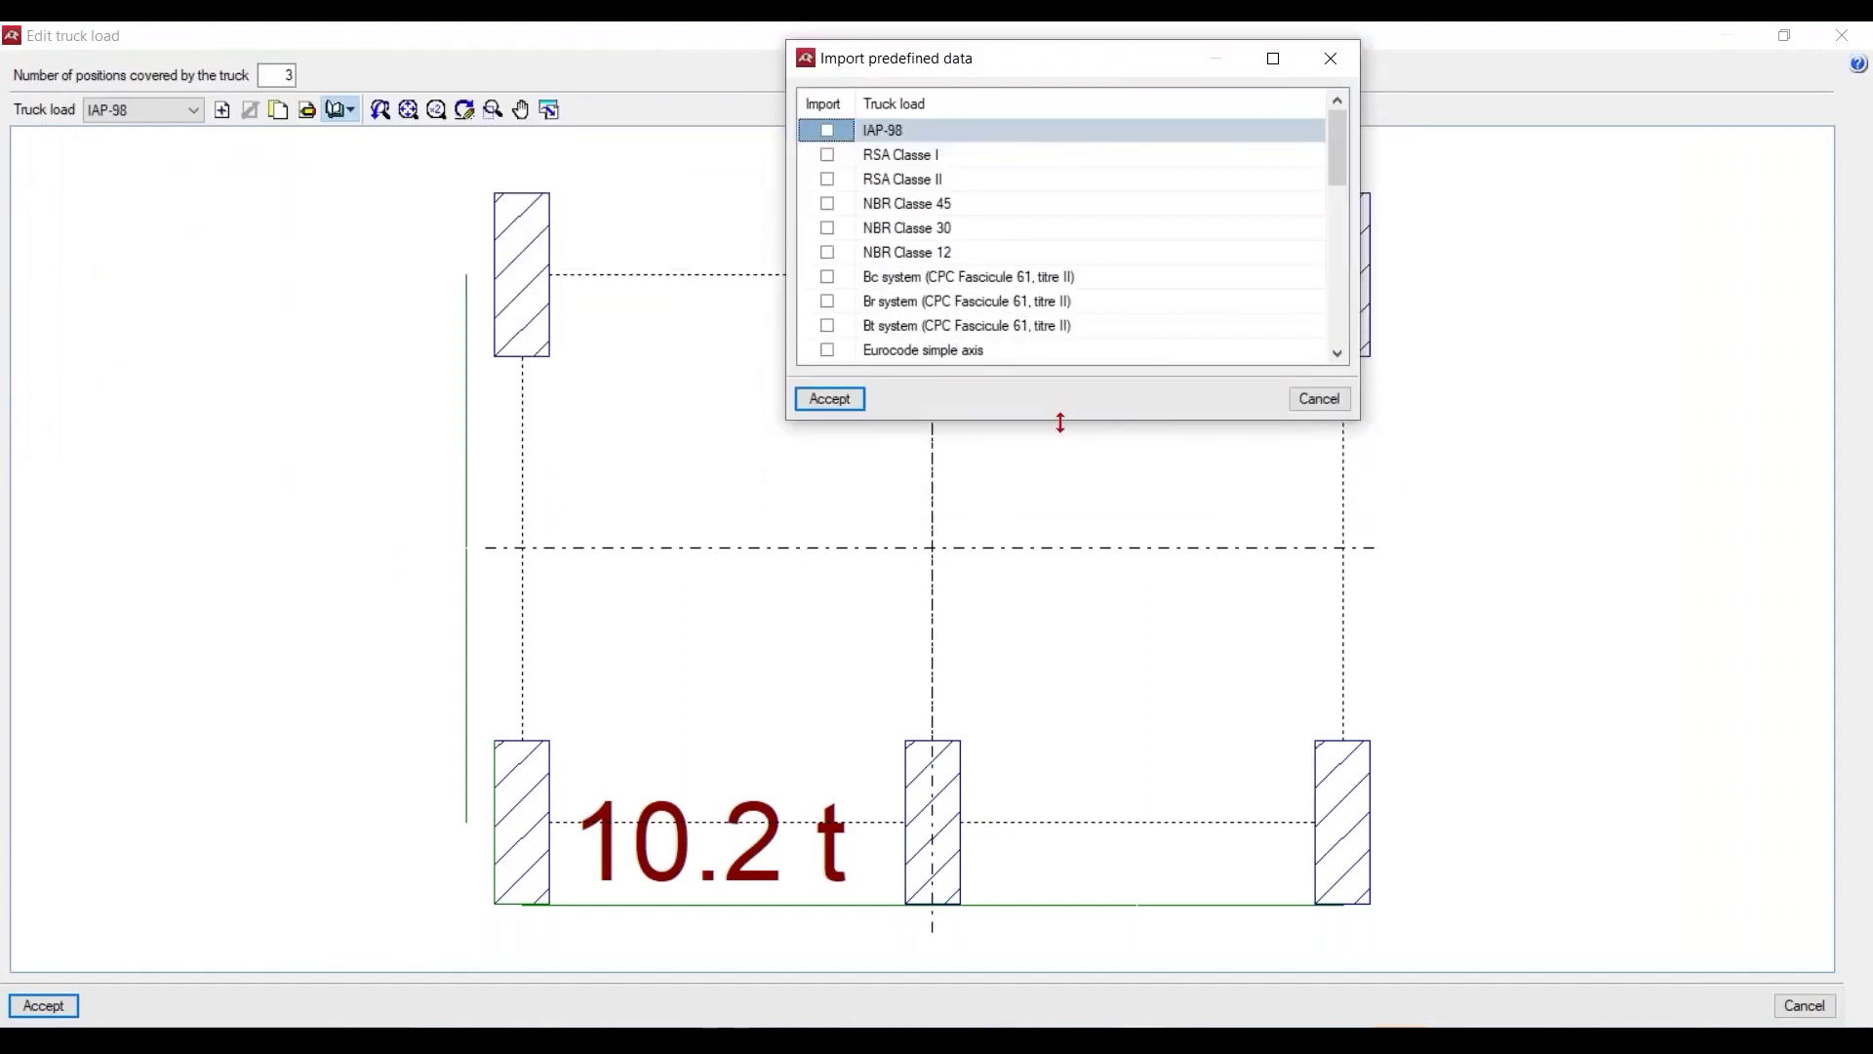
drag(1061, 422, 1092, 1002)
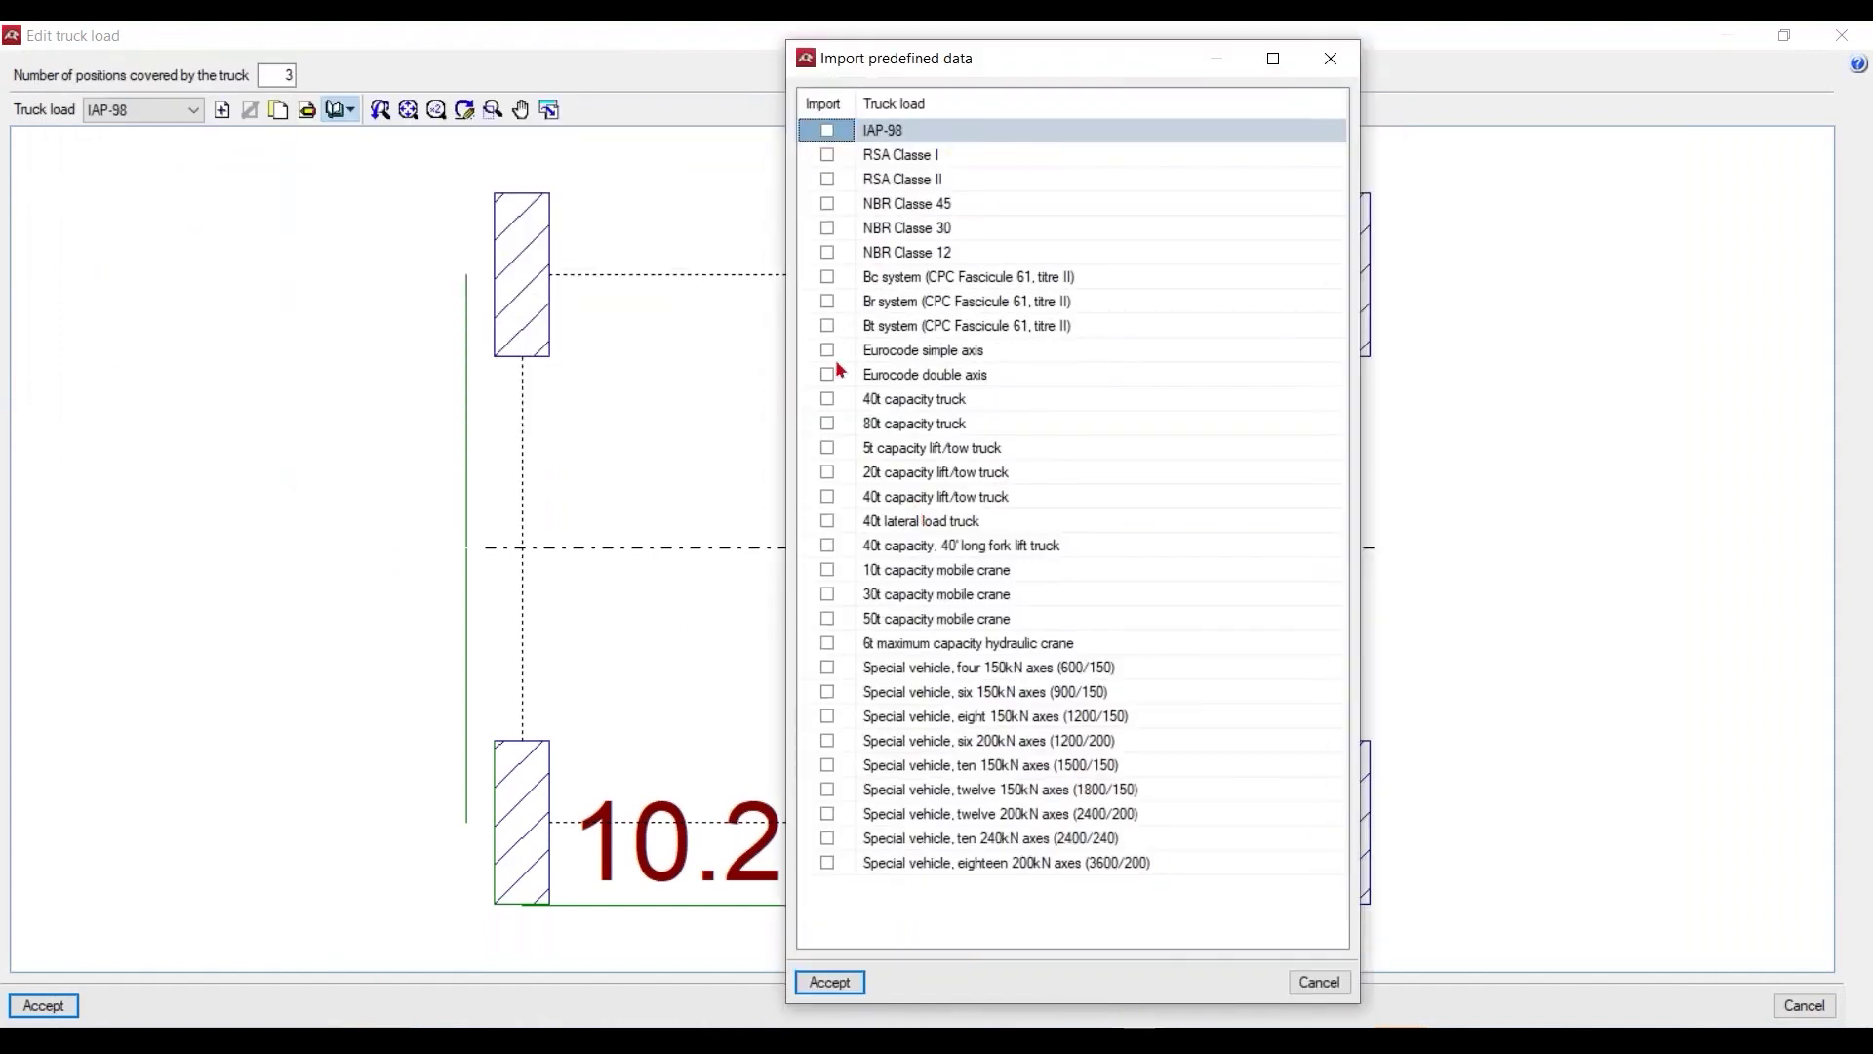
click(827, 157)
click(827, 182)
click(828, 206)
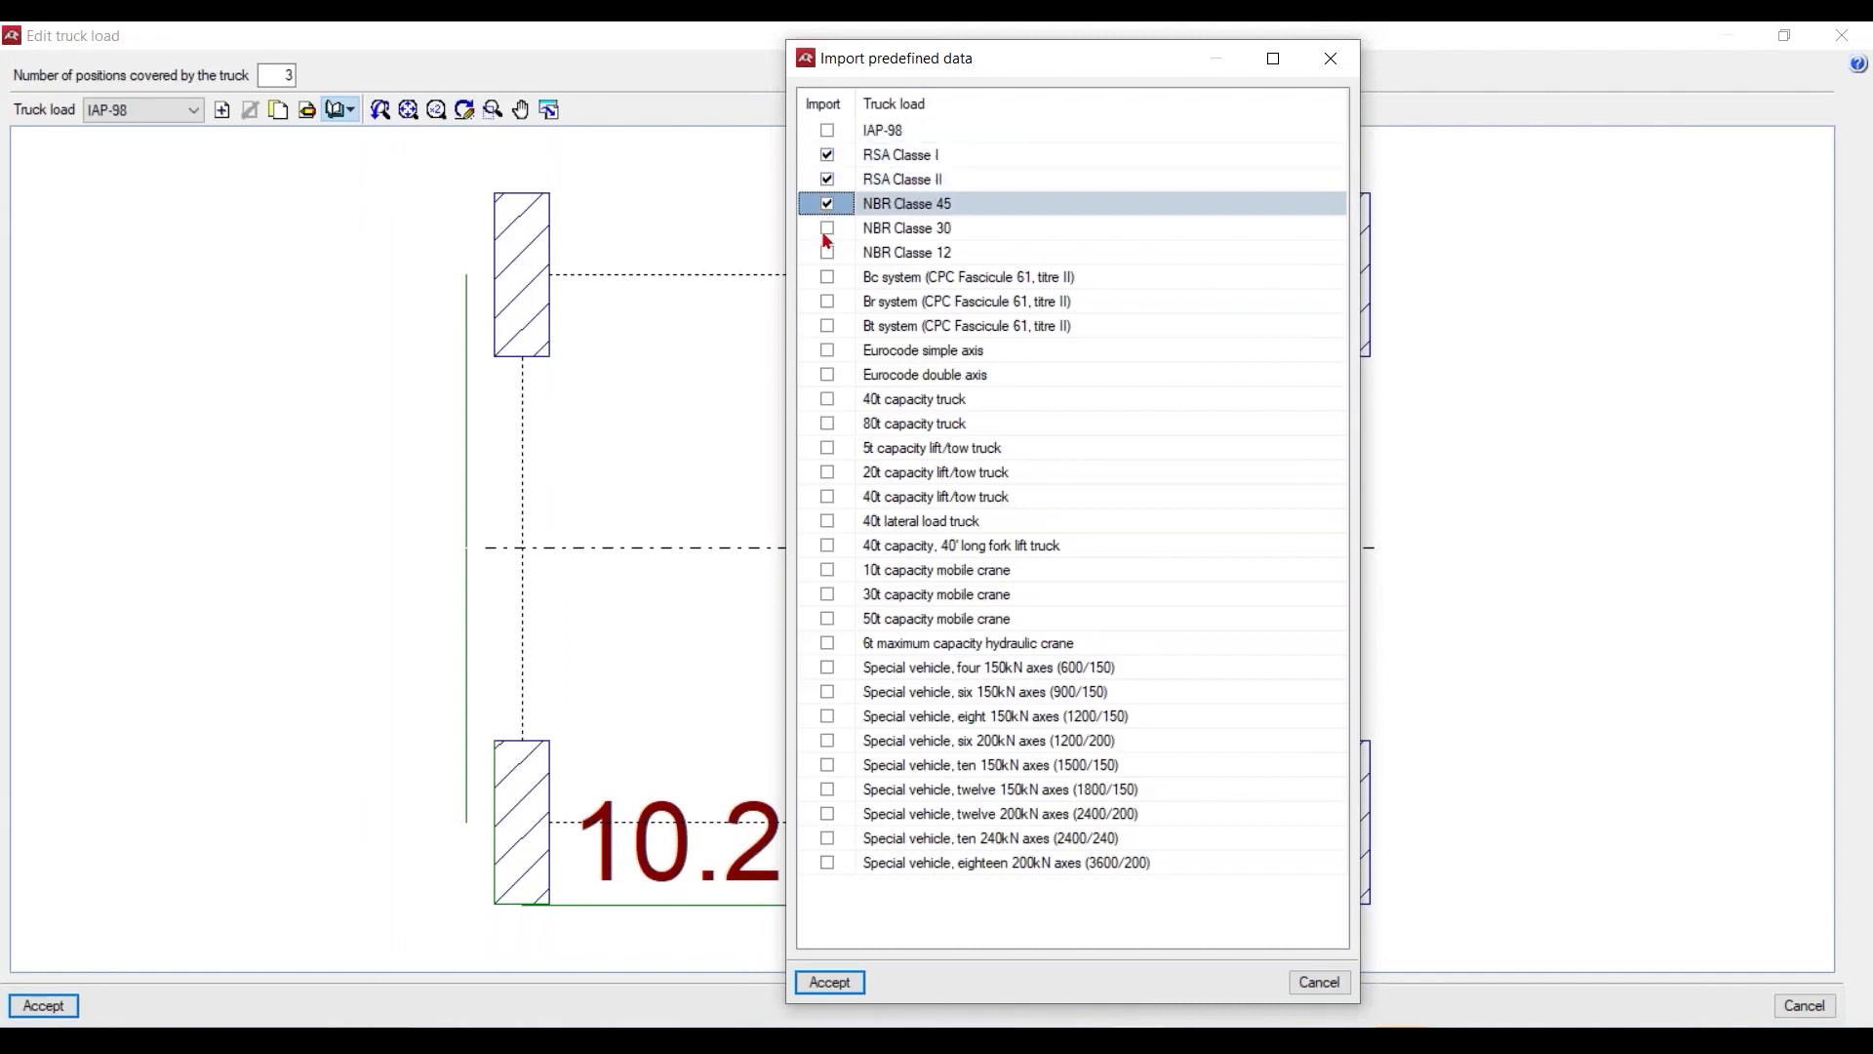
click(827, 230)
click(828, 254)
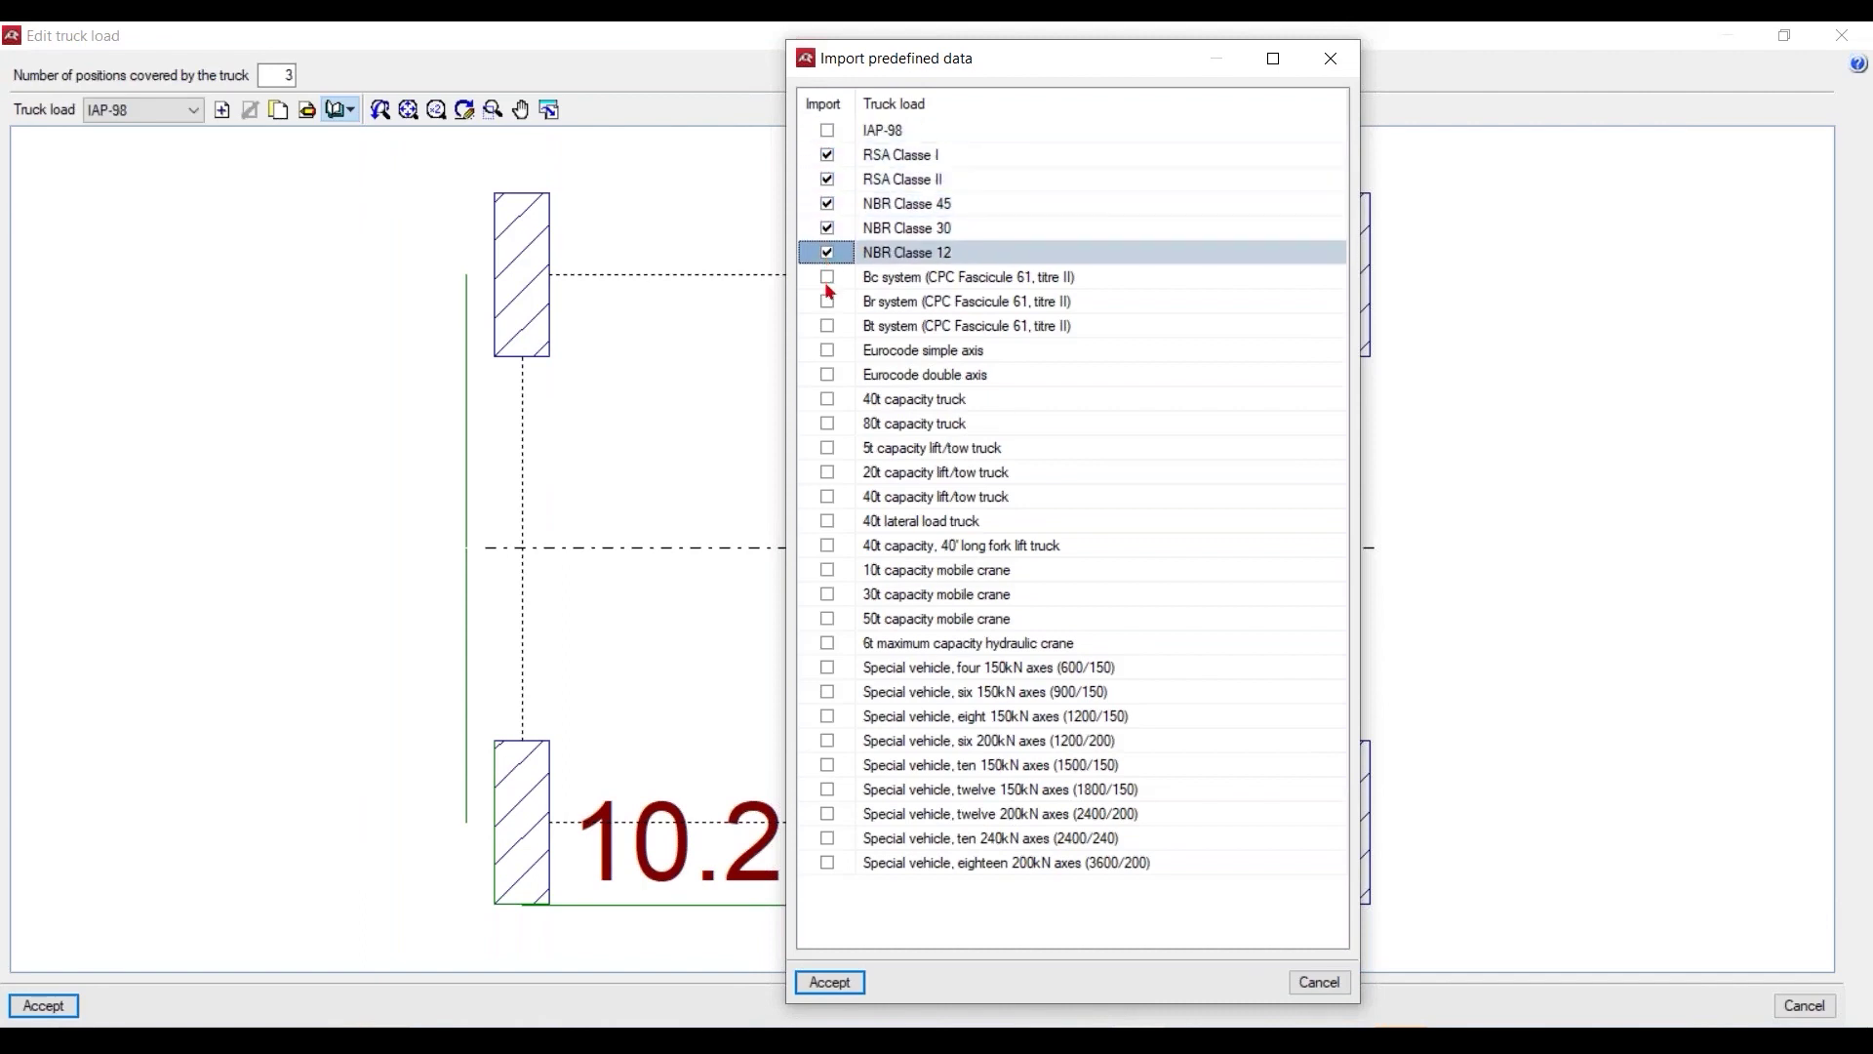
click(827, 279)
click(827, 302)
click(827, 326)
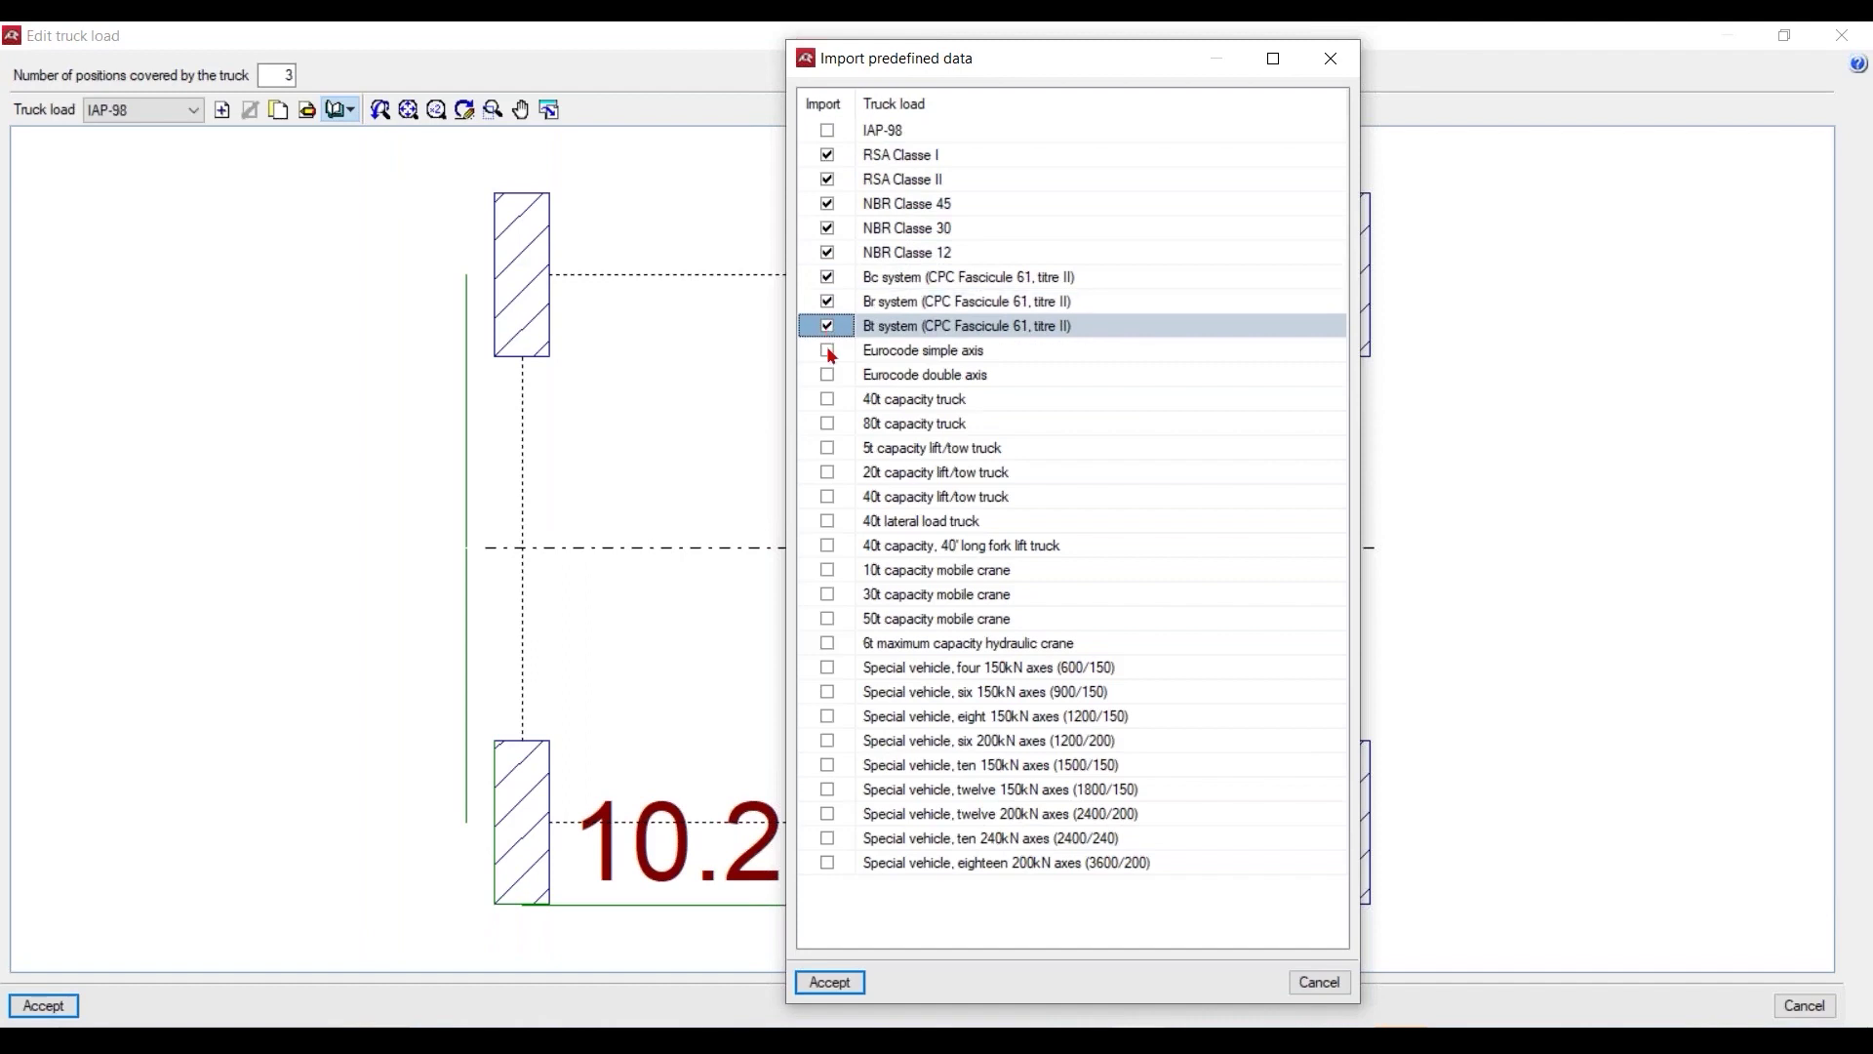
Tick the Eurocode axes, 40t/80t trucks, lift/tow trucks, lateral and fork lift trucks, and 10t crane
click(828, 351)
click(827, 375)
click(827, 400)
click(827, 424)
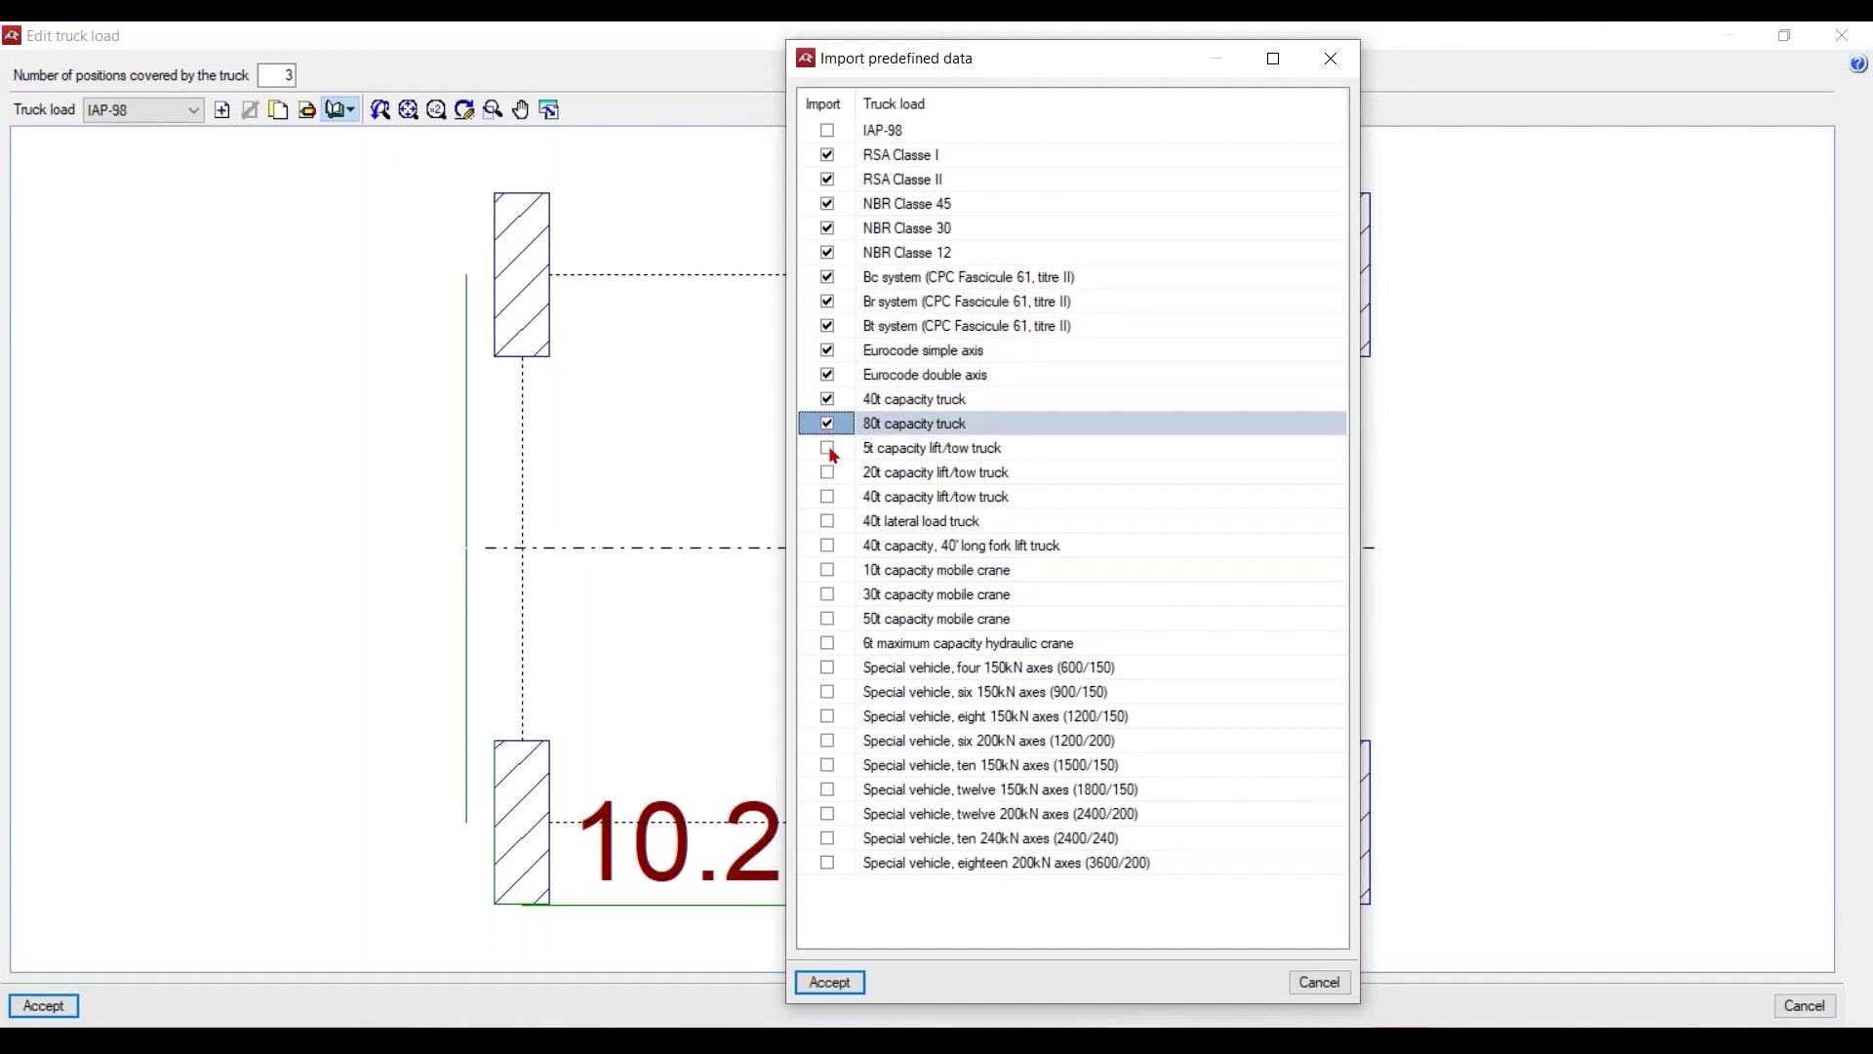
click(827, 449)
click(828, 475)
click(830, 499)
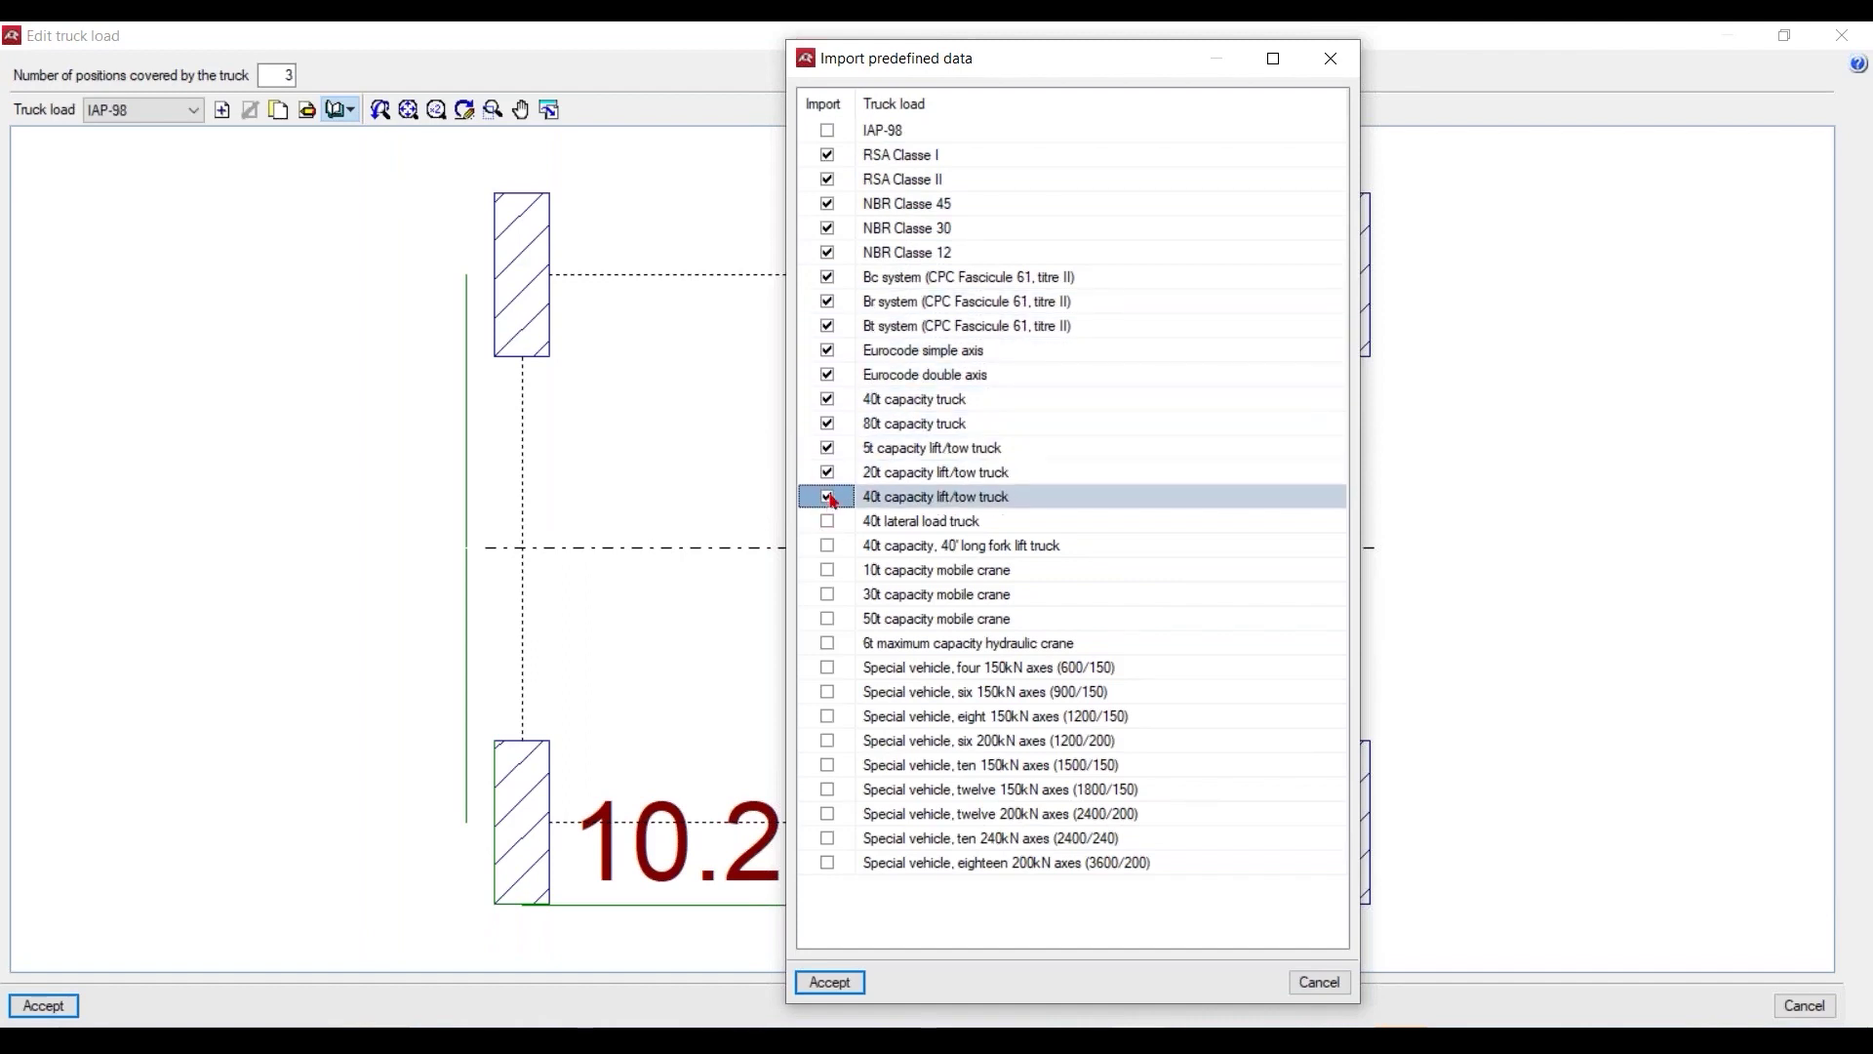
click(829, 522)
click(828, 546)
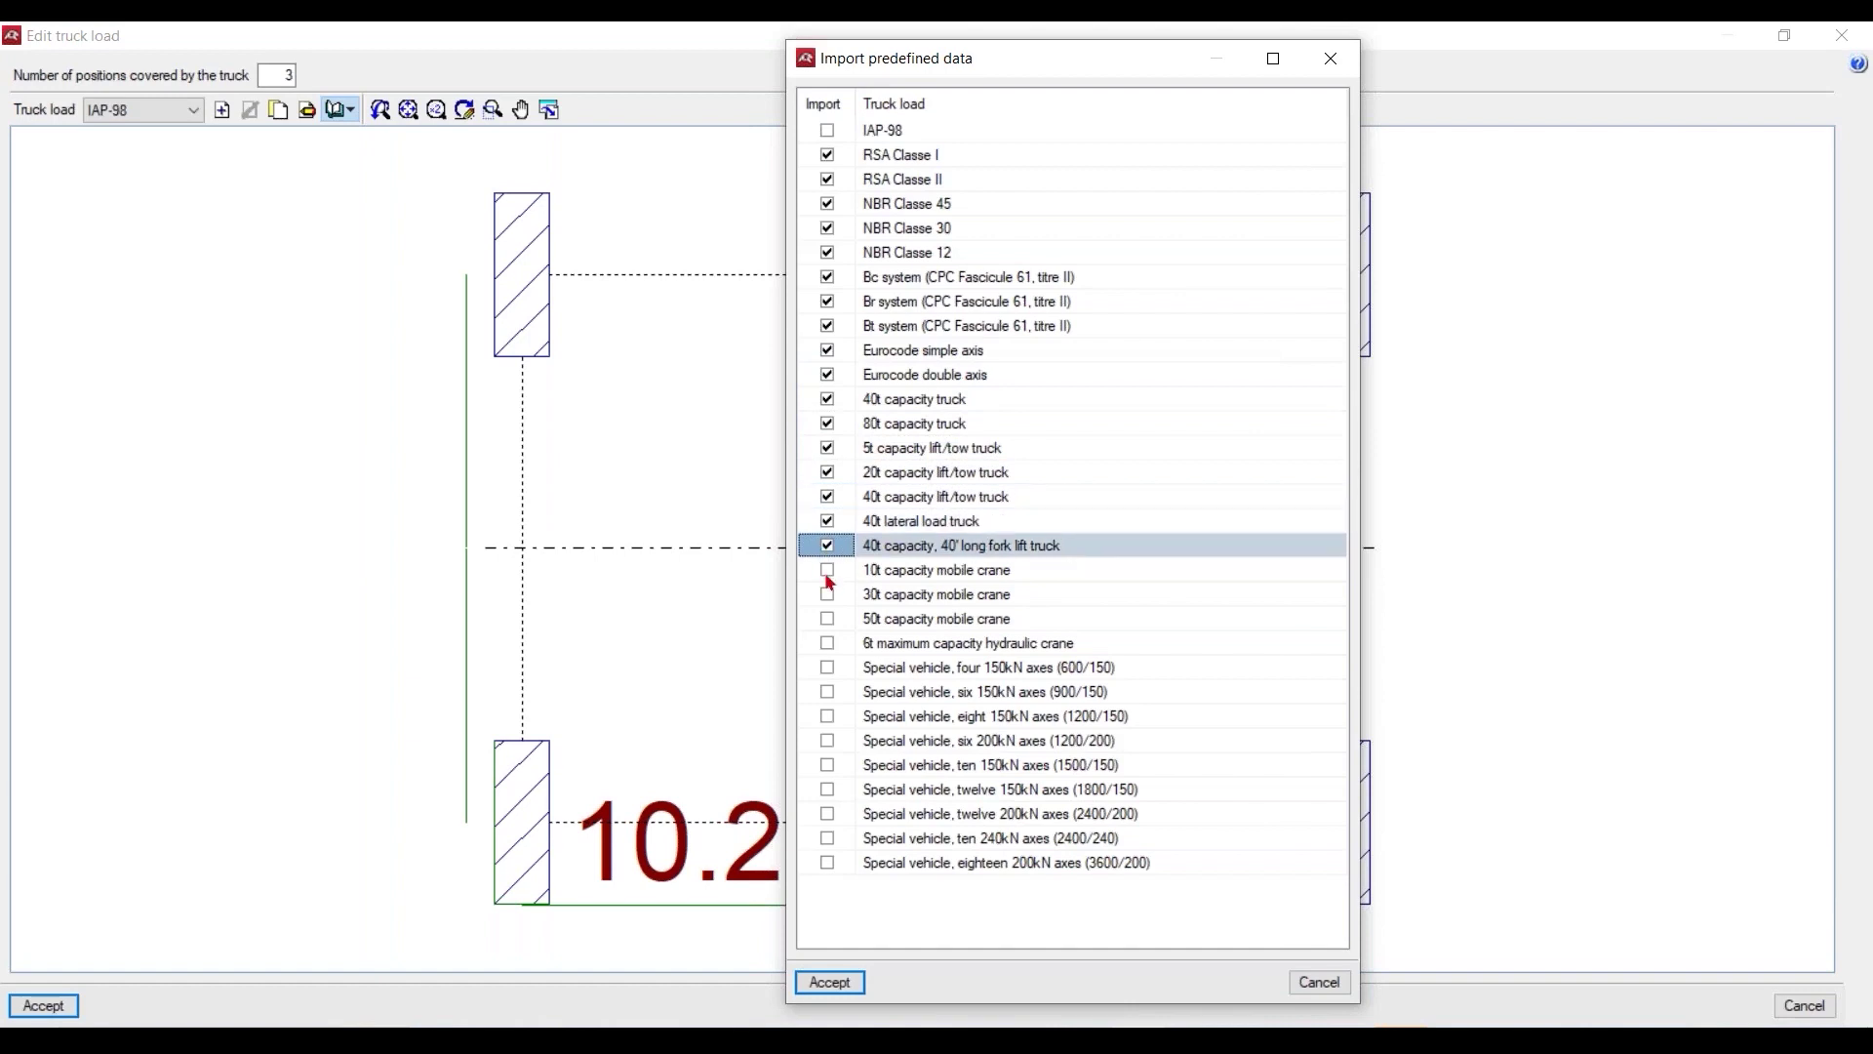
click(827, 571)
Tick the 30t and 50t mobile cranes, 6t hydraulic crane and all 150/200/240kN-axle special vehicles
right_click(830, 117)
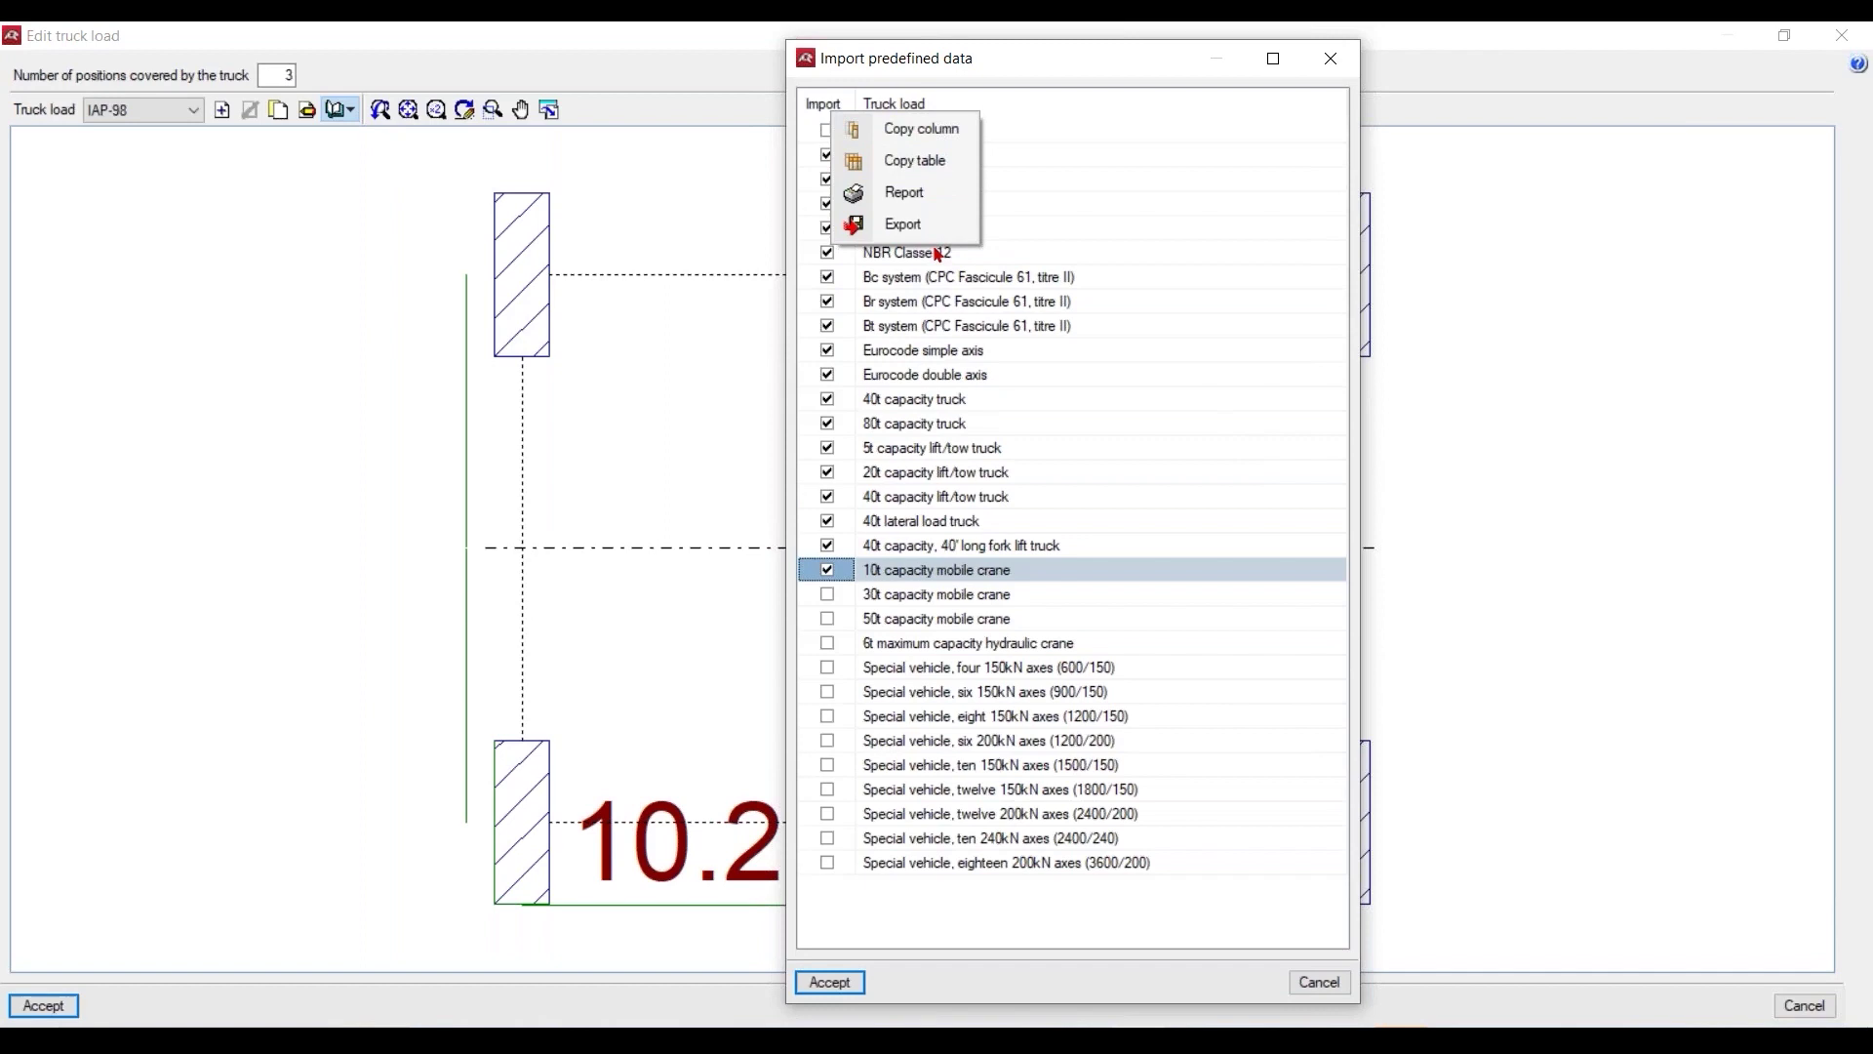
click(826, 596)
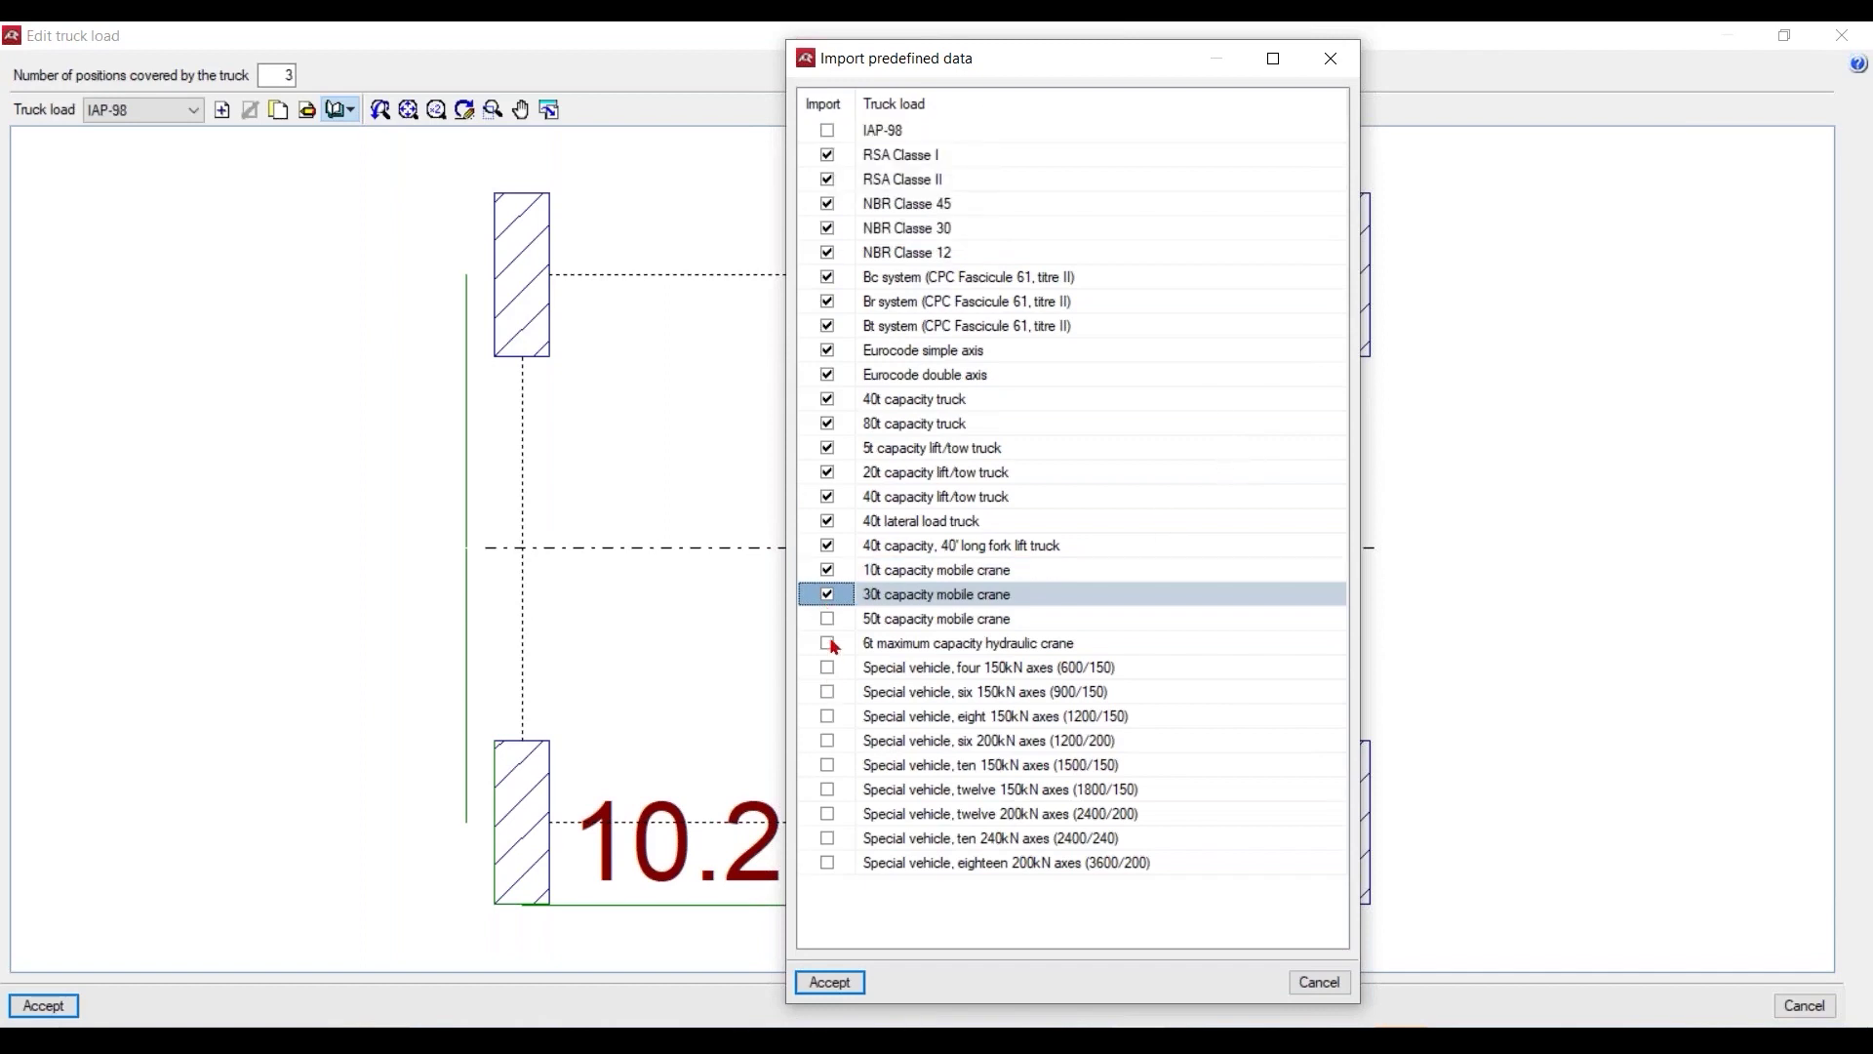
click(827, 620)
click(828, 644)
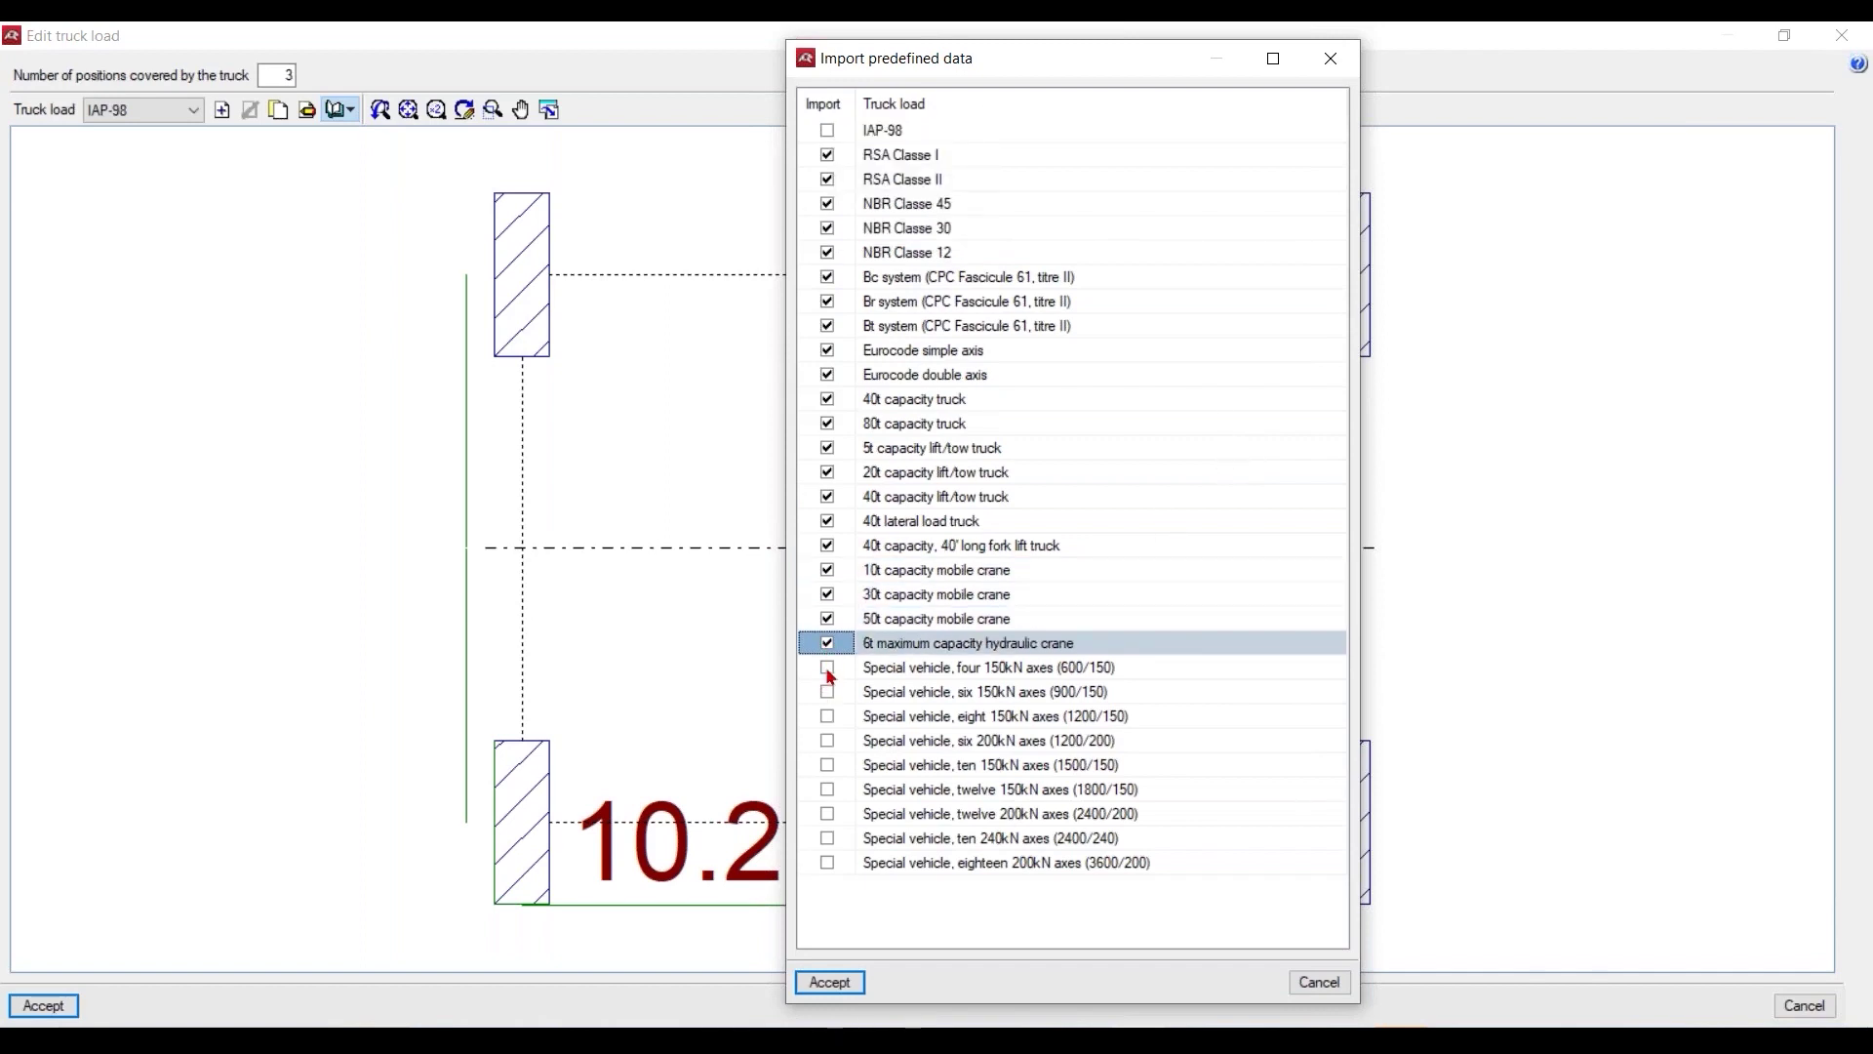
click(828, 668)
click(827, 693)
click(828, 717)
click(827, 741)
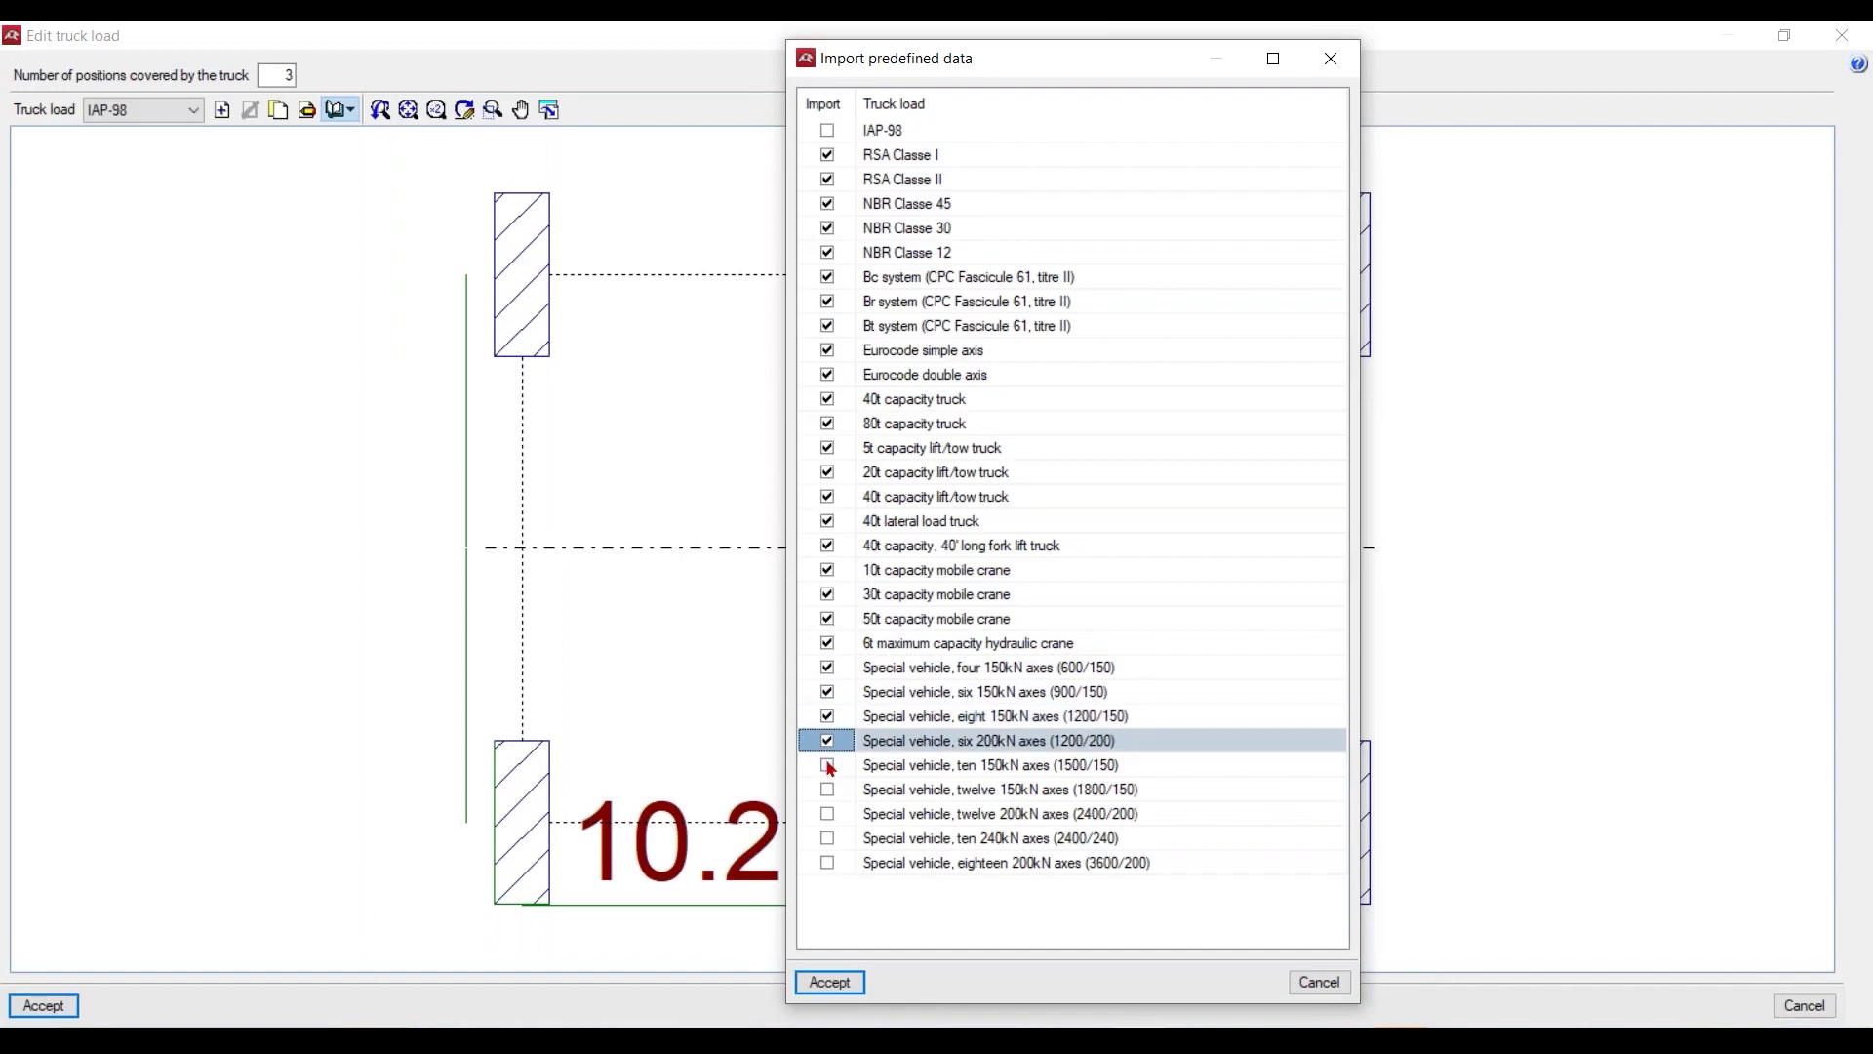
click(827, 766)
click(827, 790)
click(828, 814)
click(827, 839)
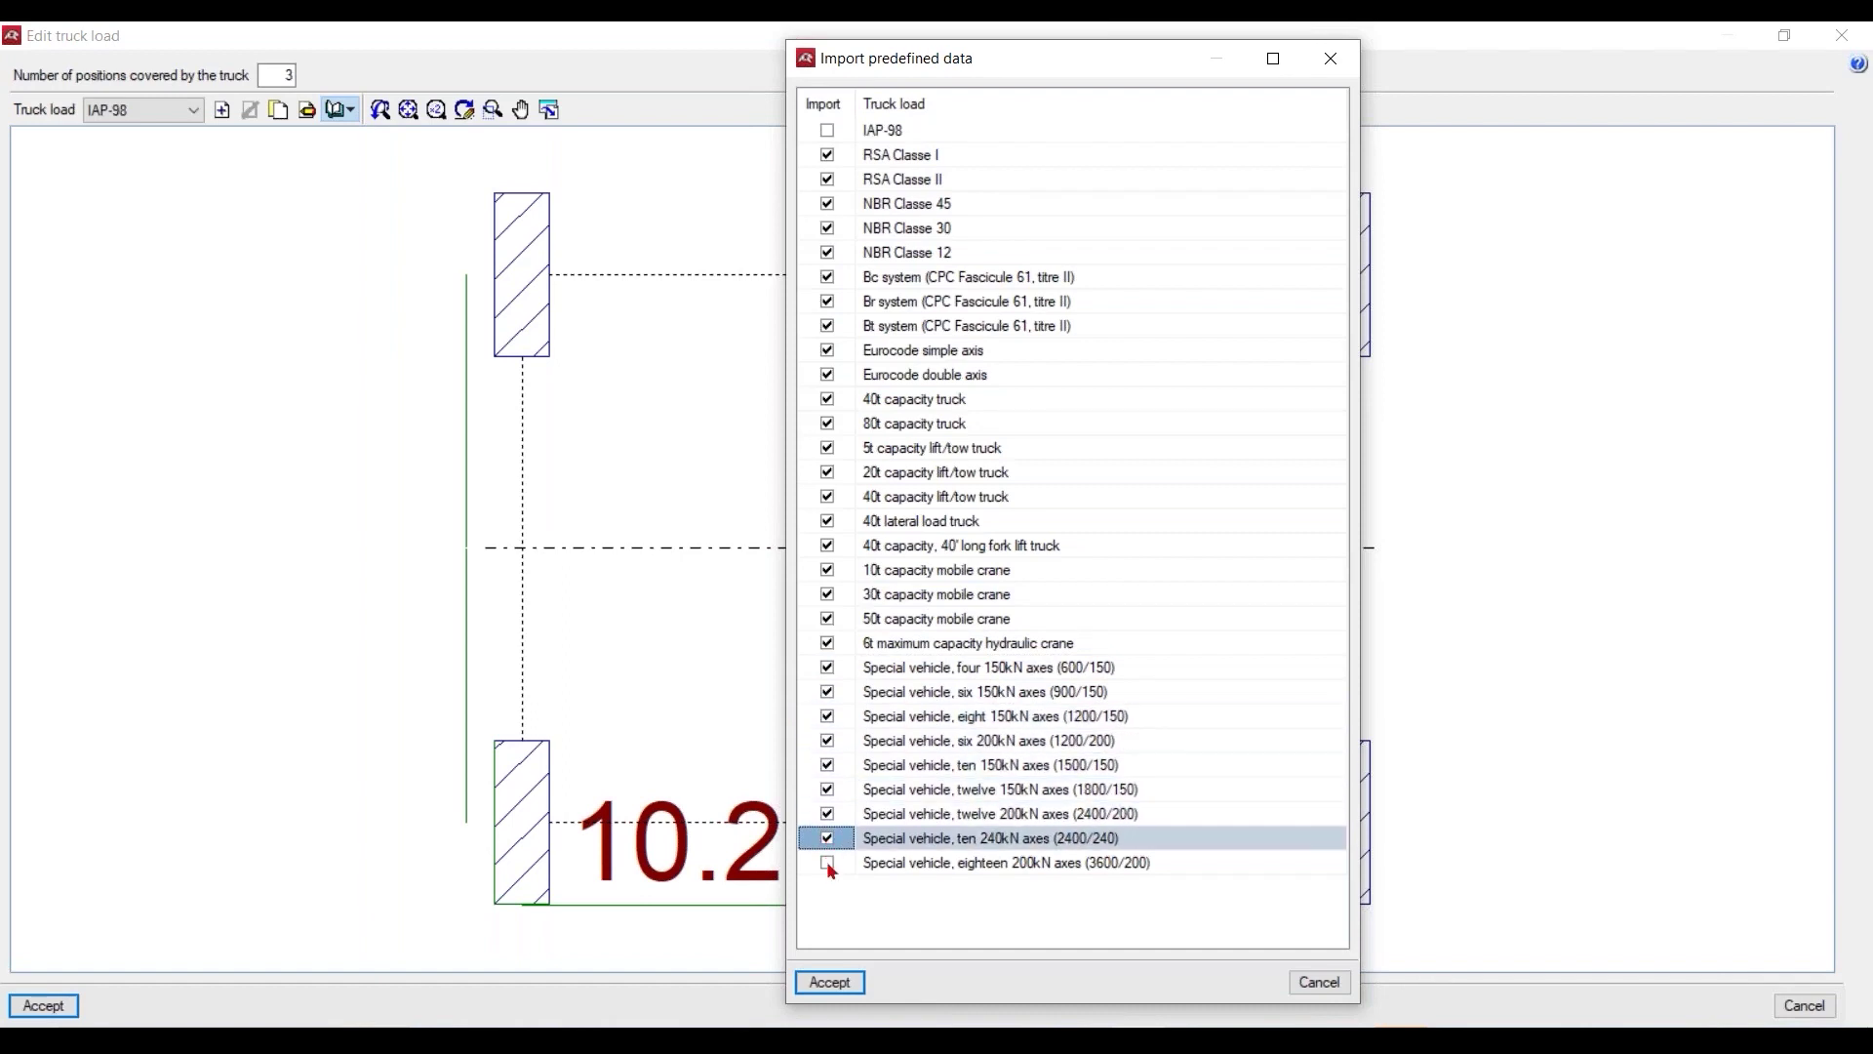
click(827, 864)
Tick IAP-98 too, accept the import and replace the existing IAP-98 definition
click(827, 131)
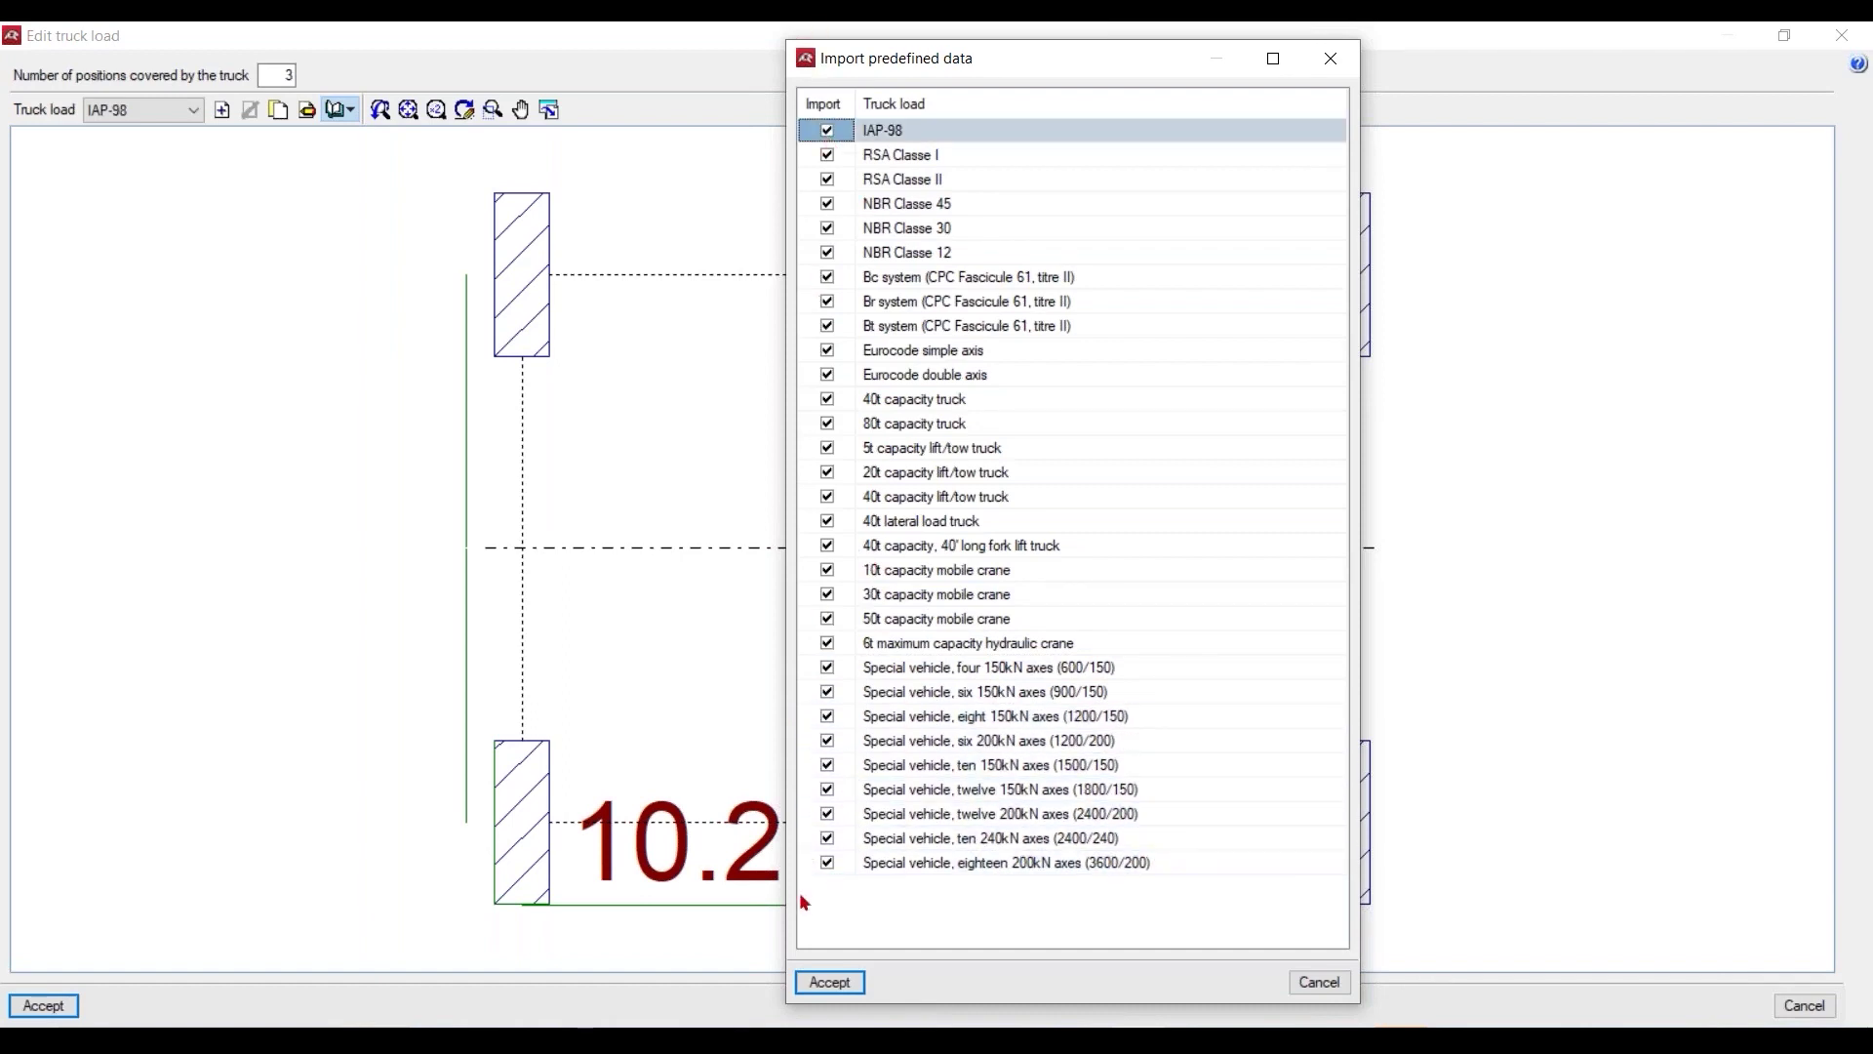
click(829, 982)
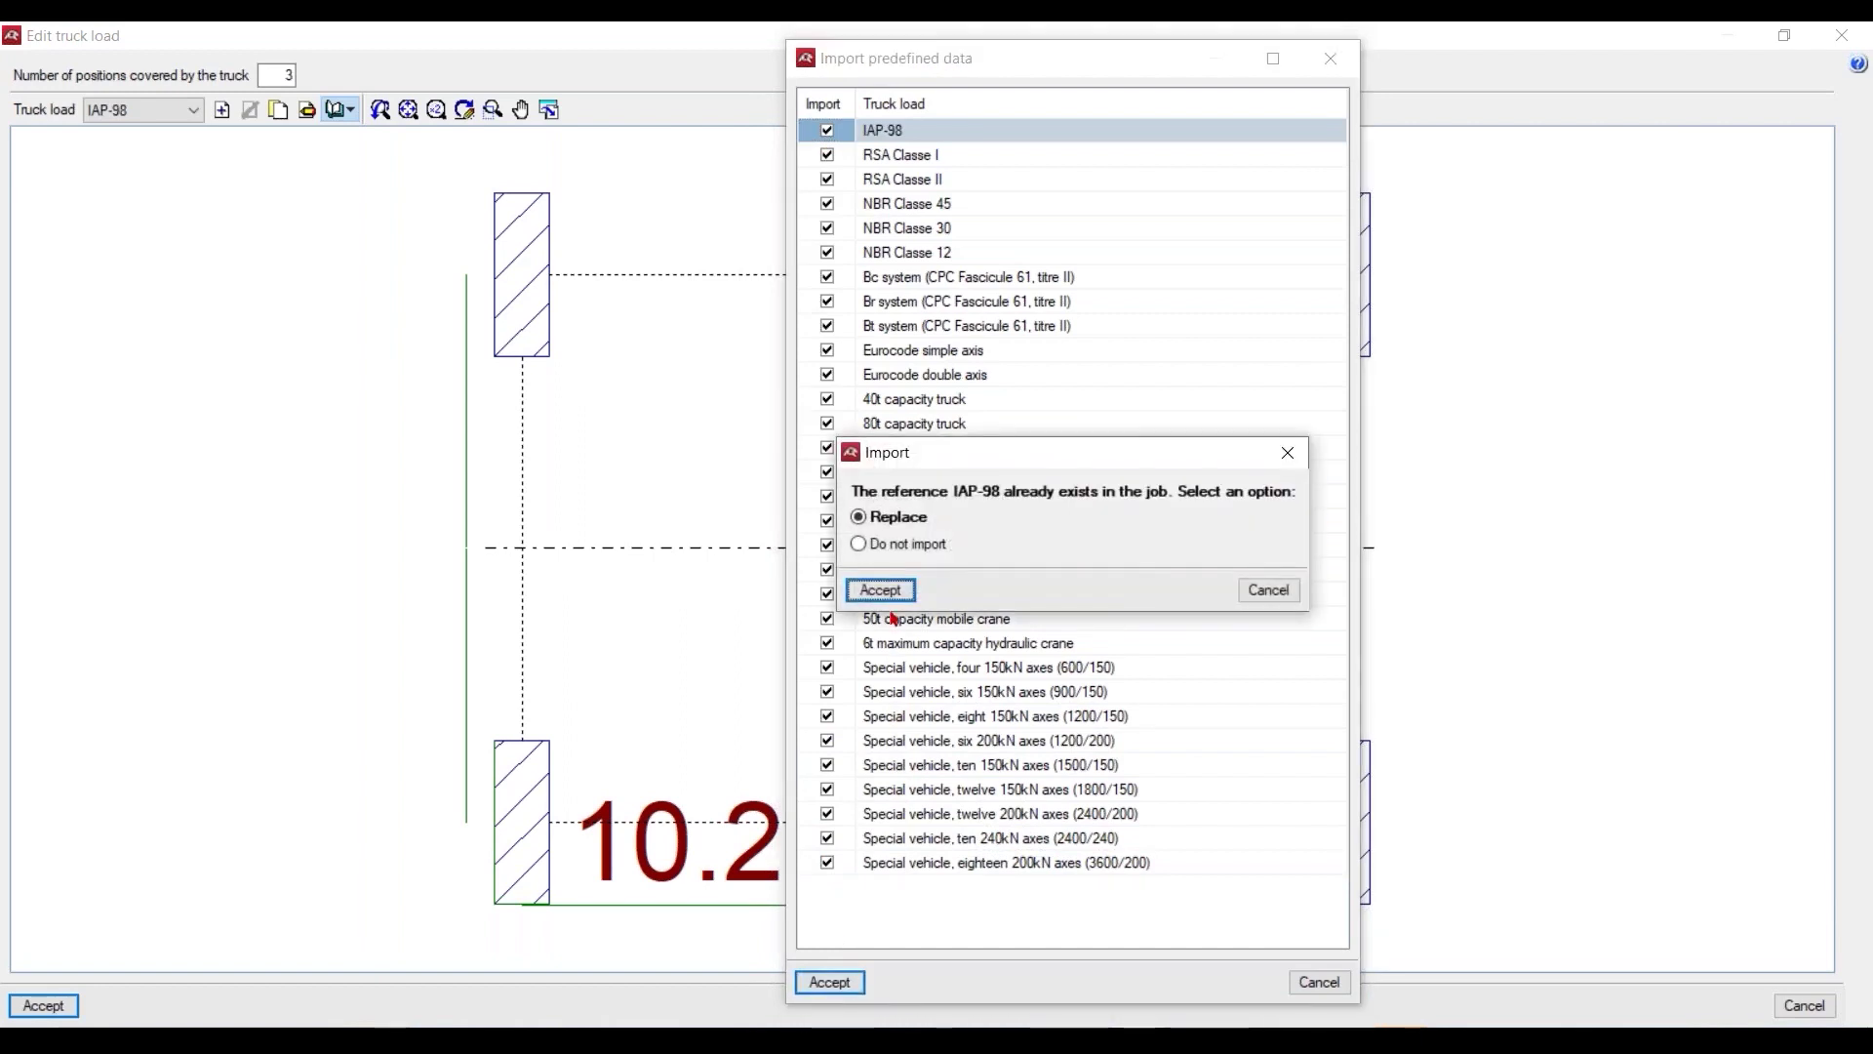
click(881, 590)
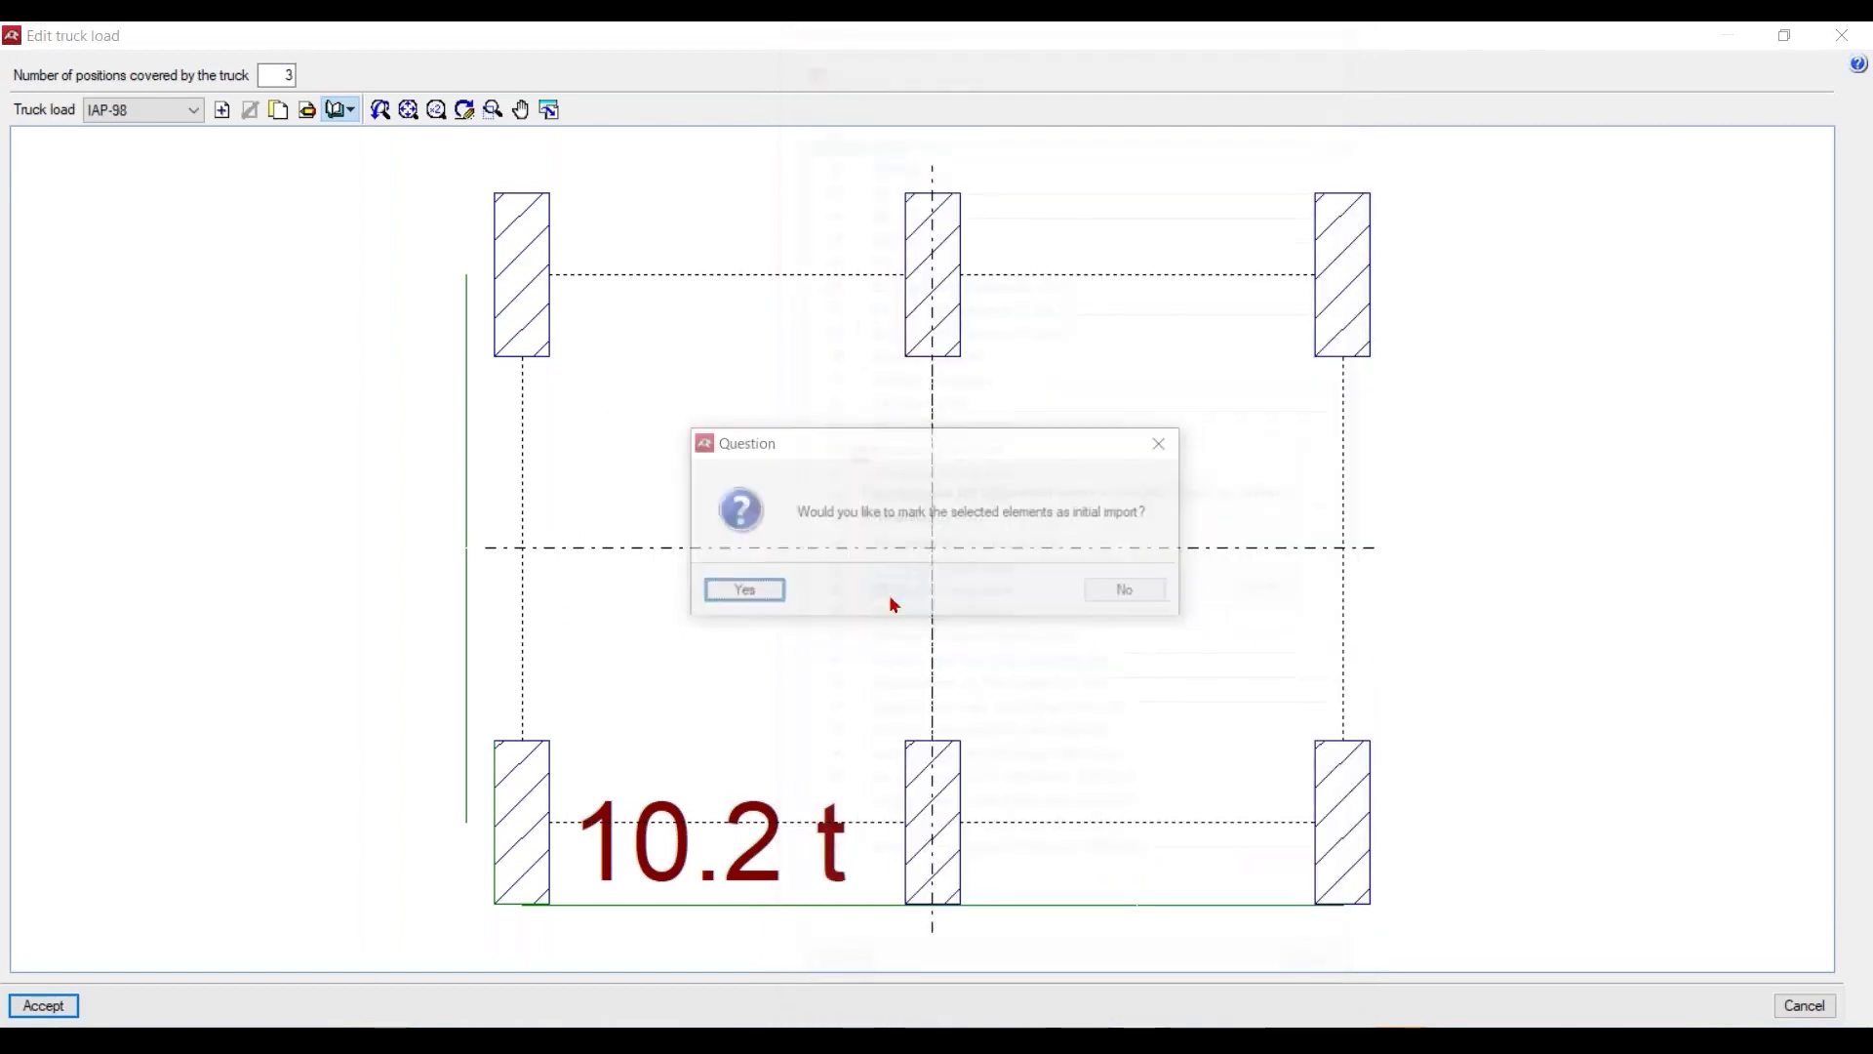
Mark the imported loads as initial import and preview the six 150kN axes special vehicle
click(741, 591)
click(317, 111)
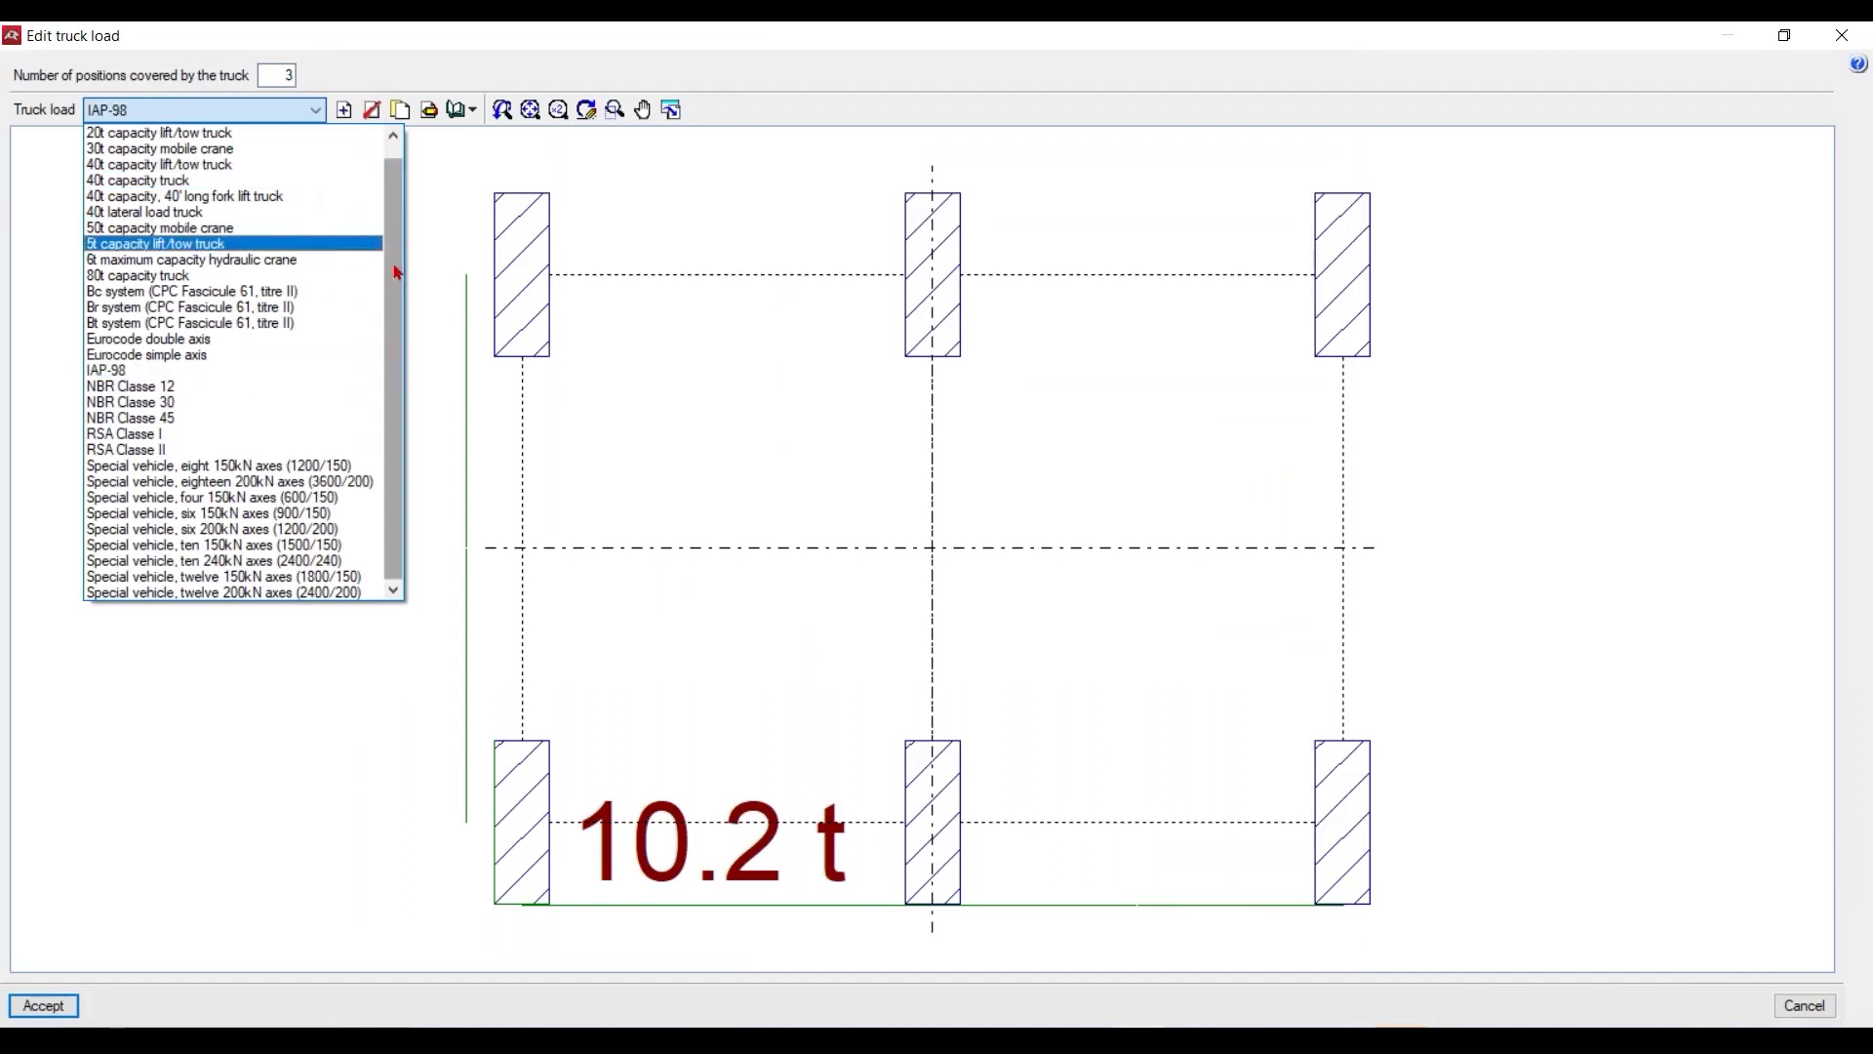
scroll(398, 273, up, 1)
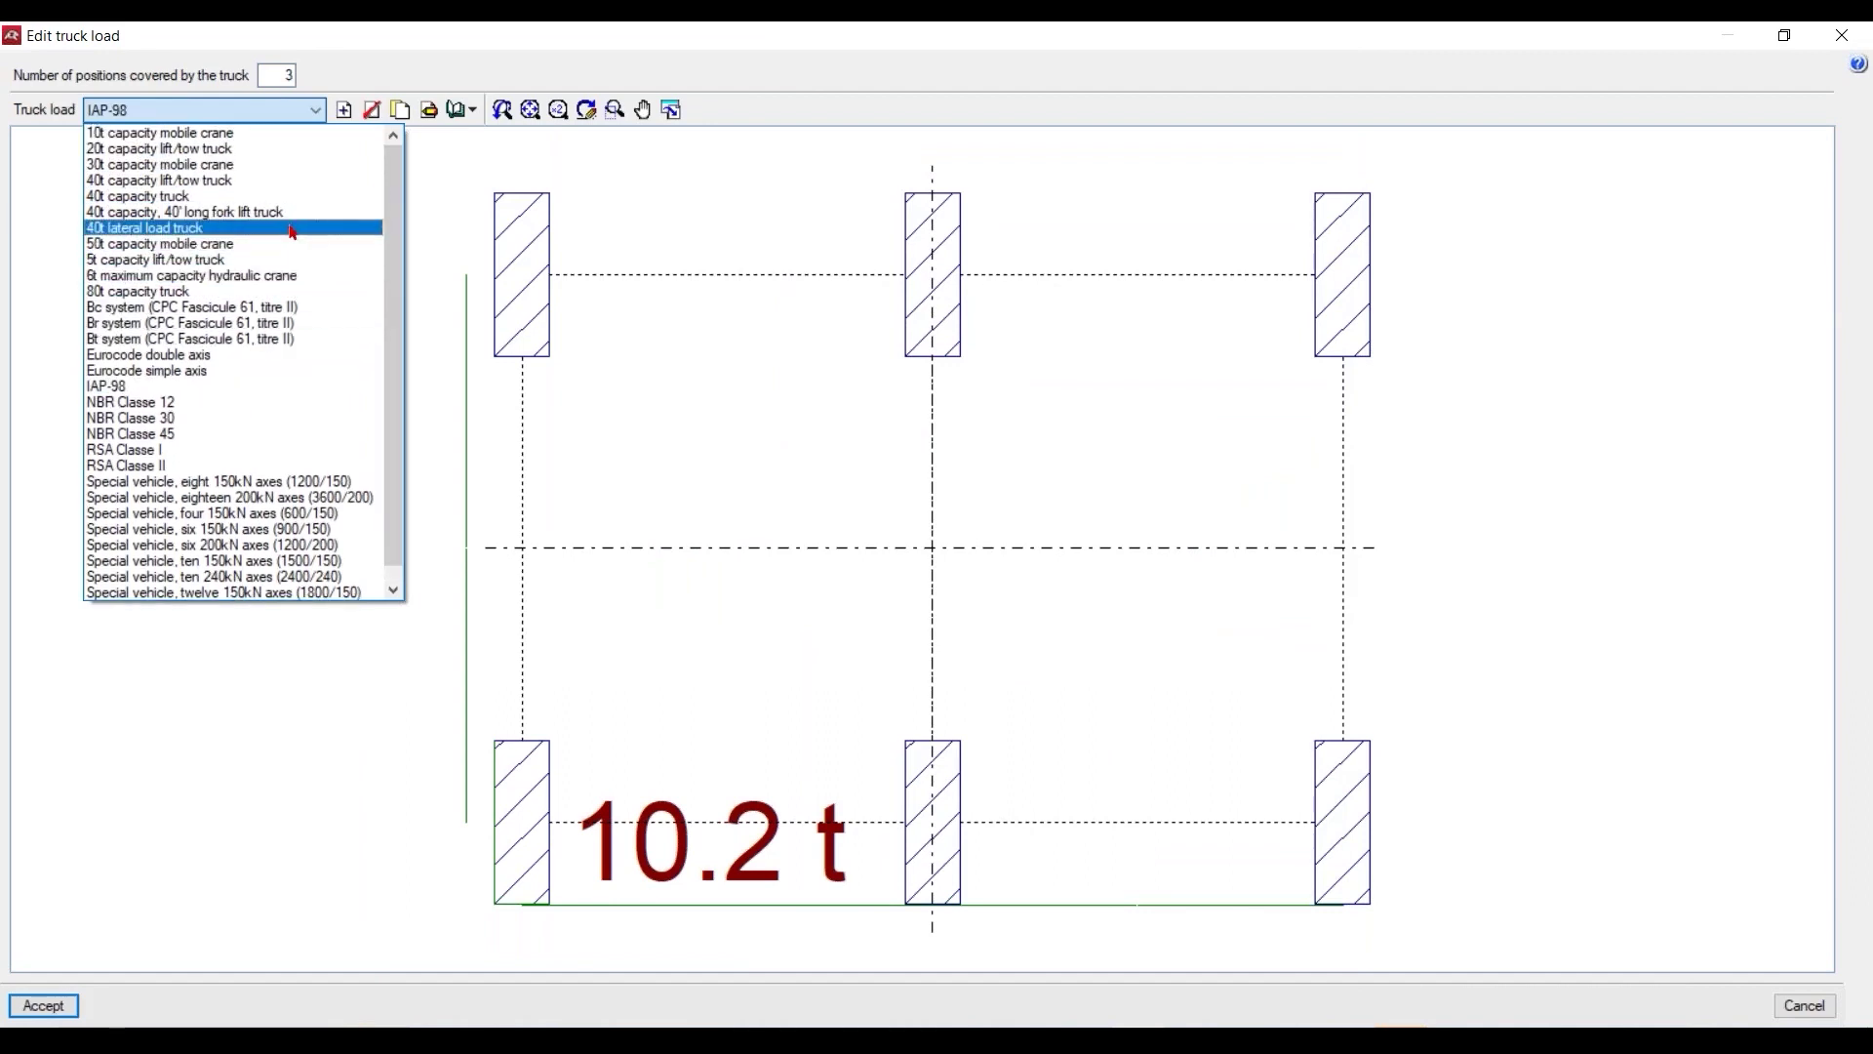
click(412, 193)
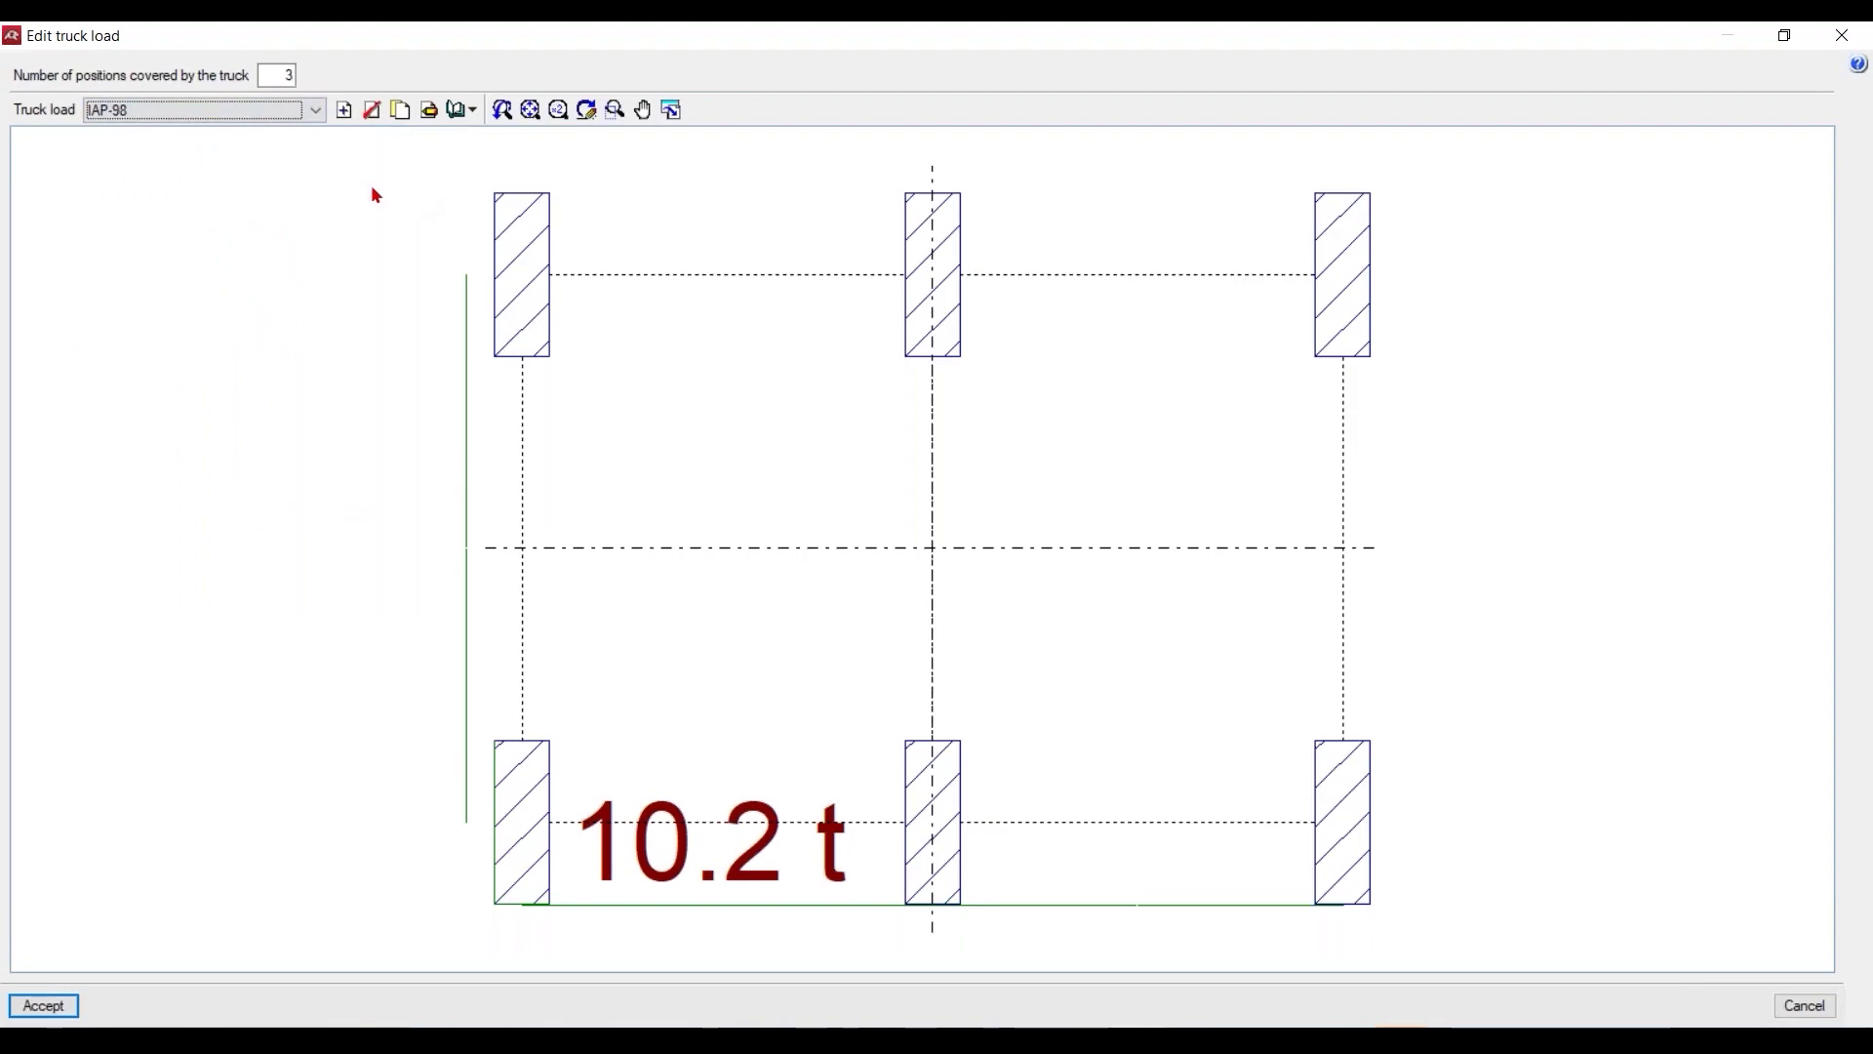
click(301, 119)
click(196, 515)
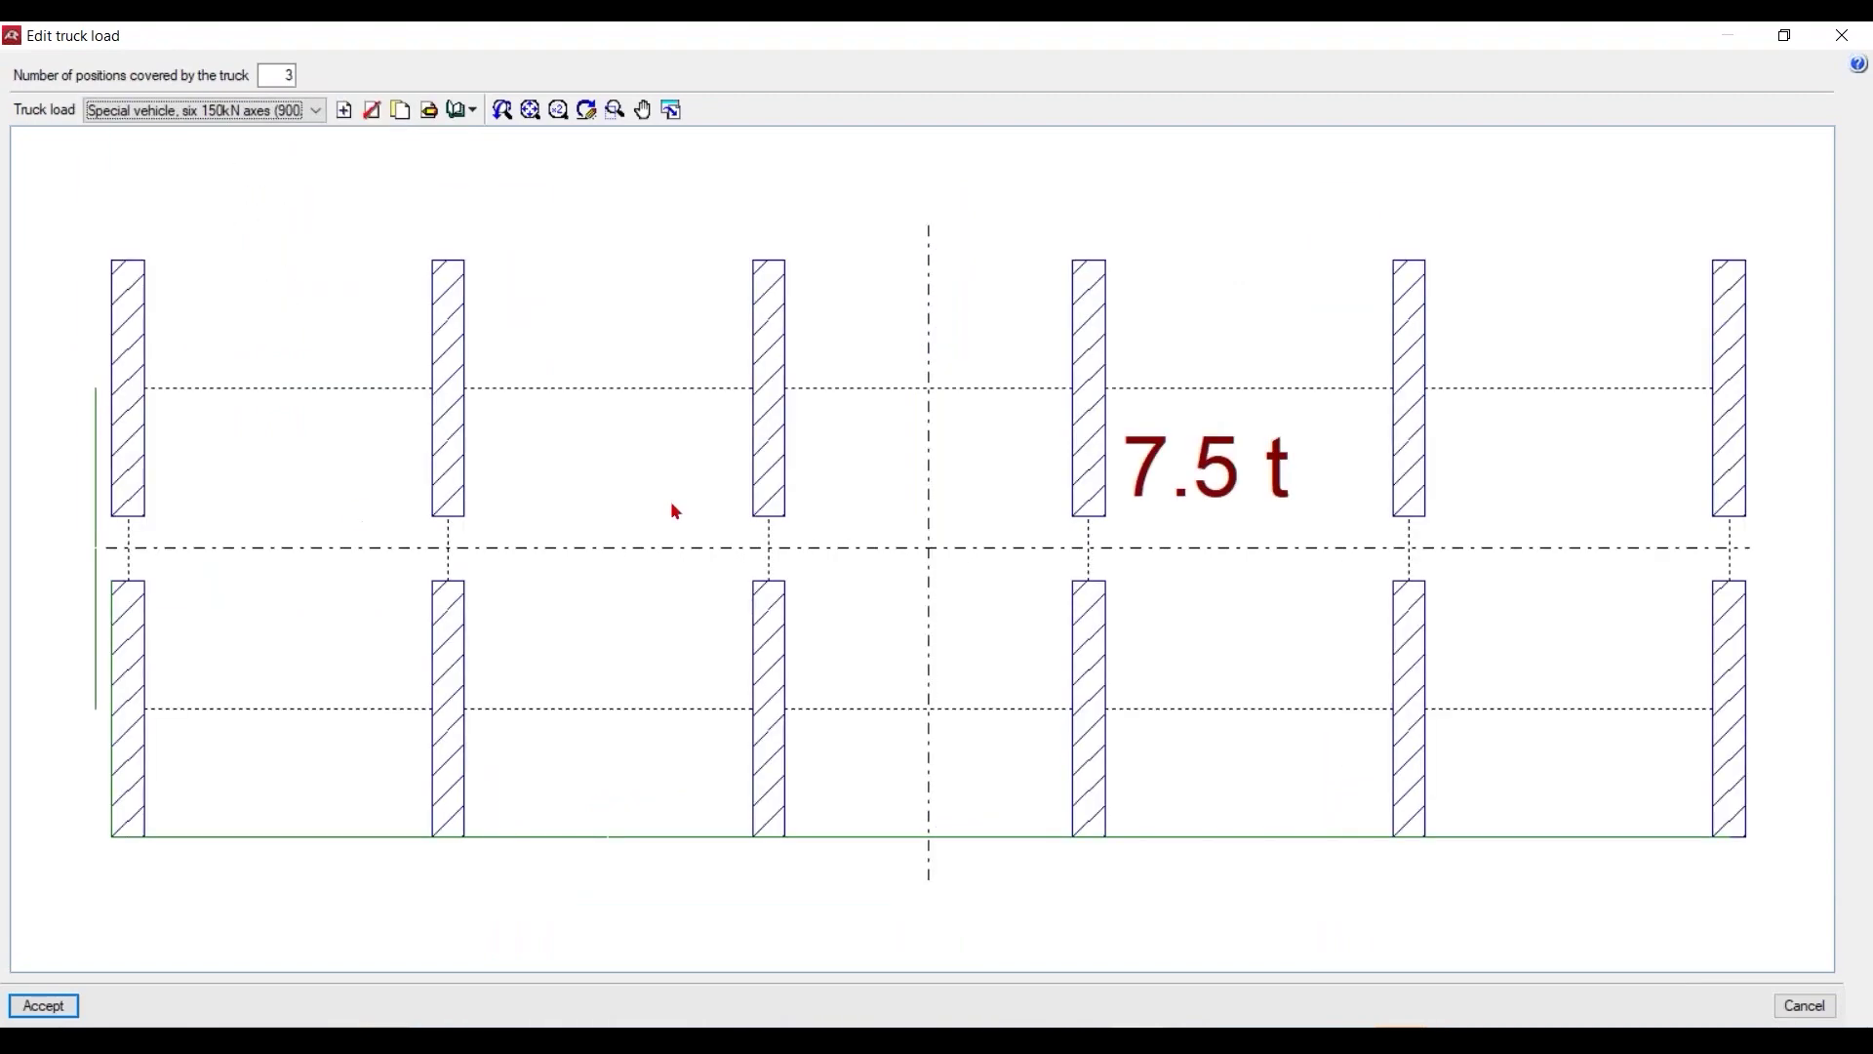
scroll(671, 506, down, 2)
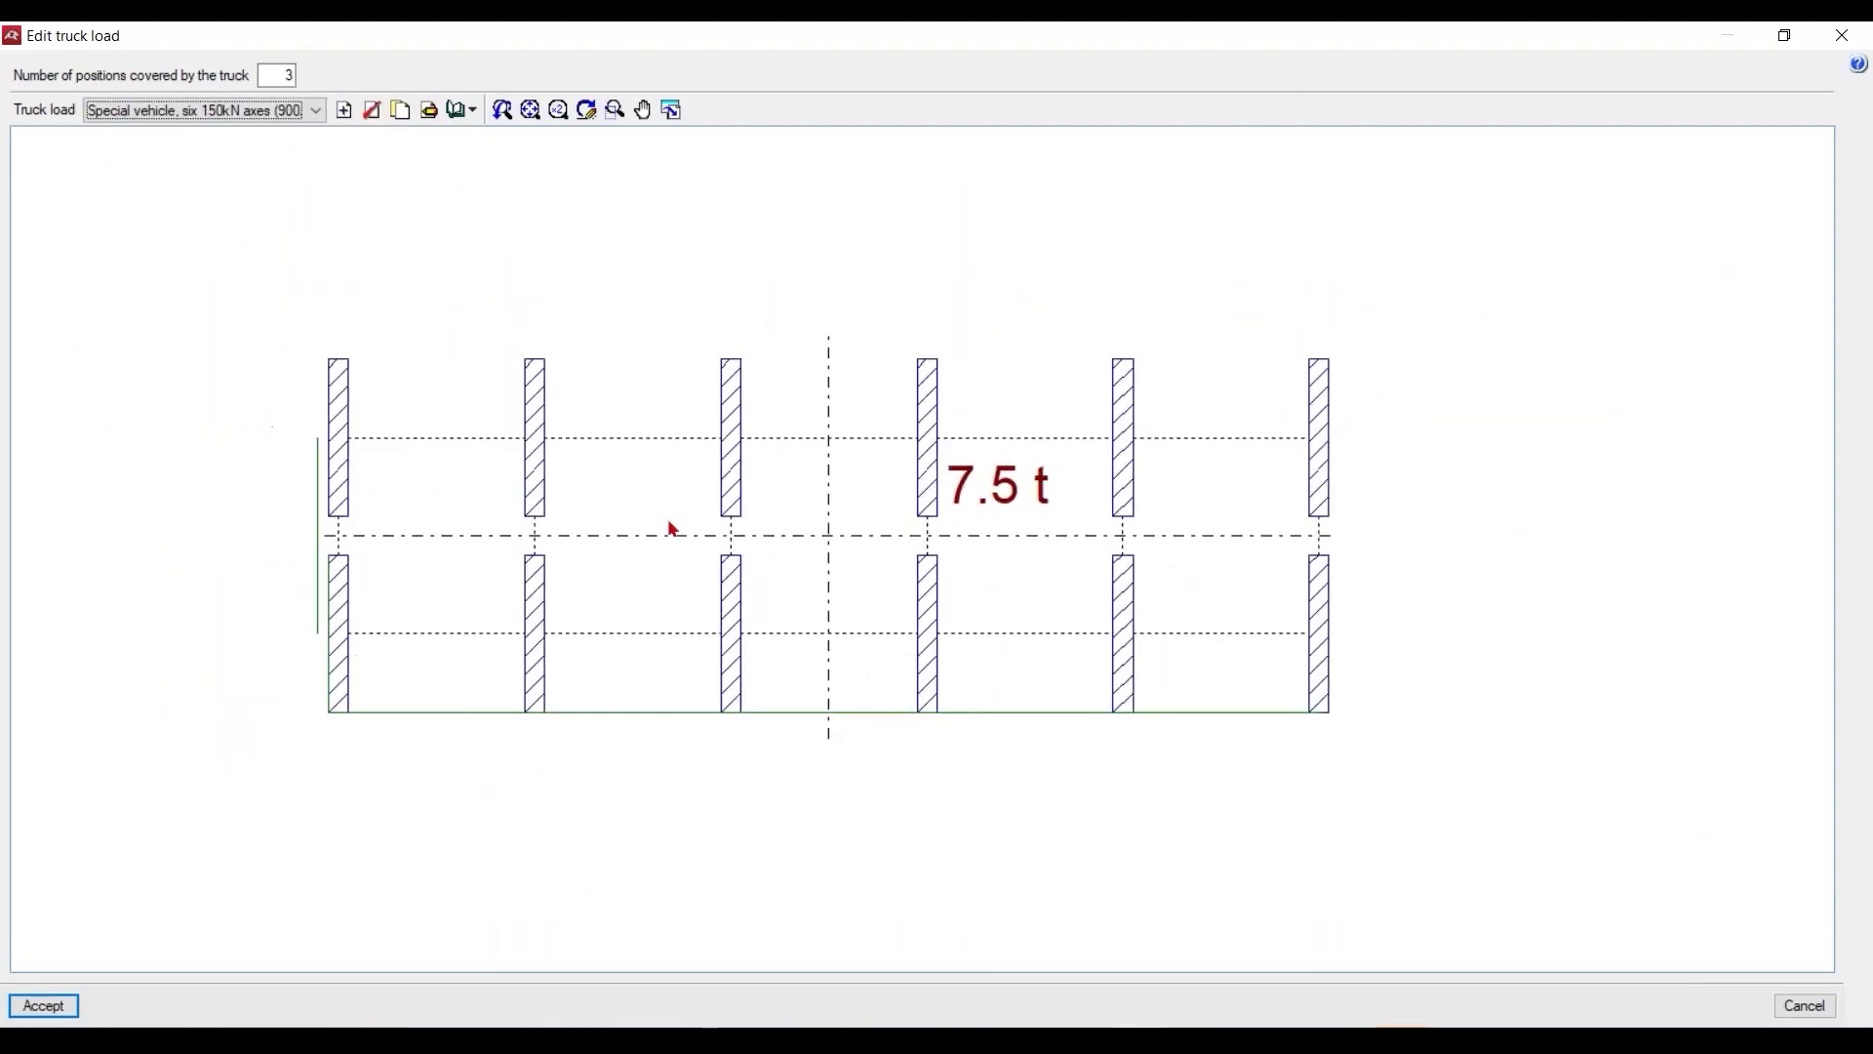
Preview the ten and four 150kN axes special vehicles and the Br system truck
click(323, 114)
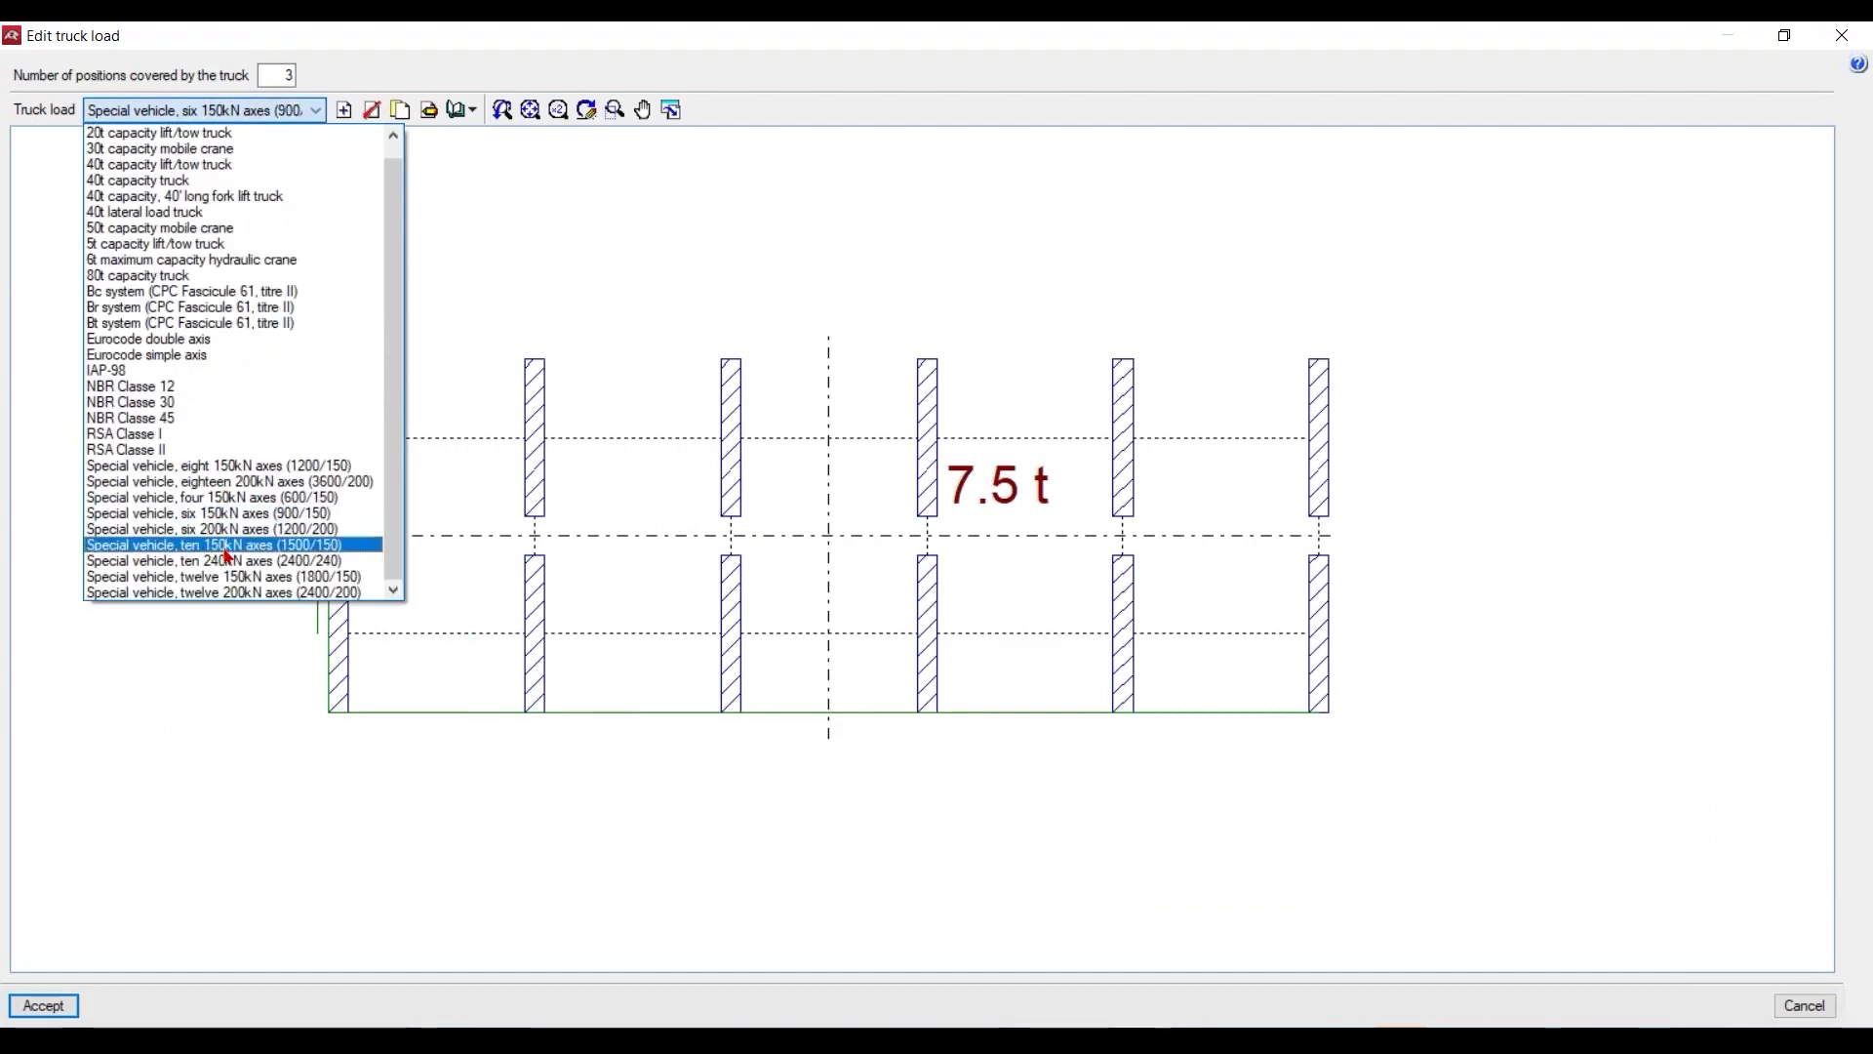
click(226, 546)
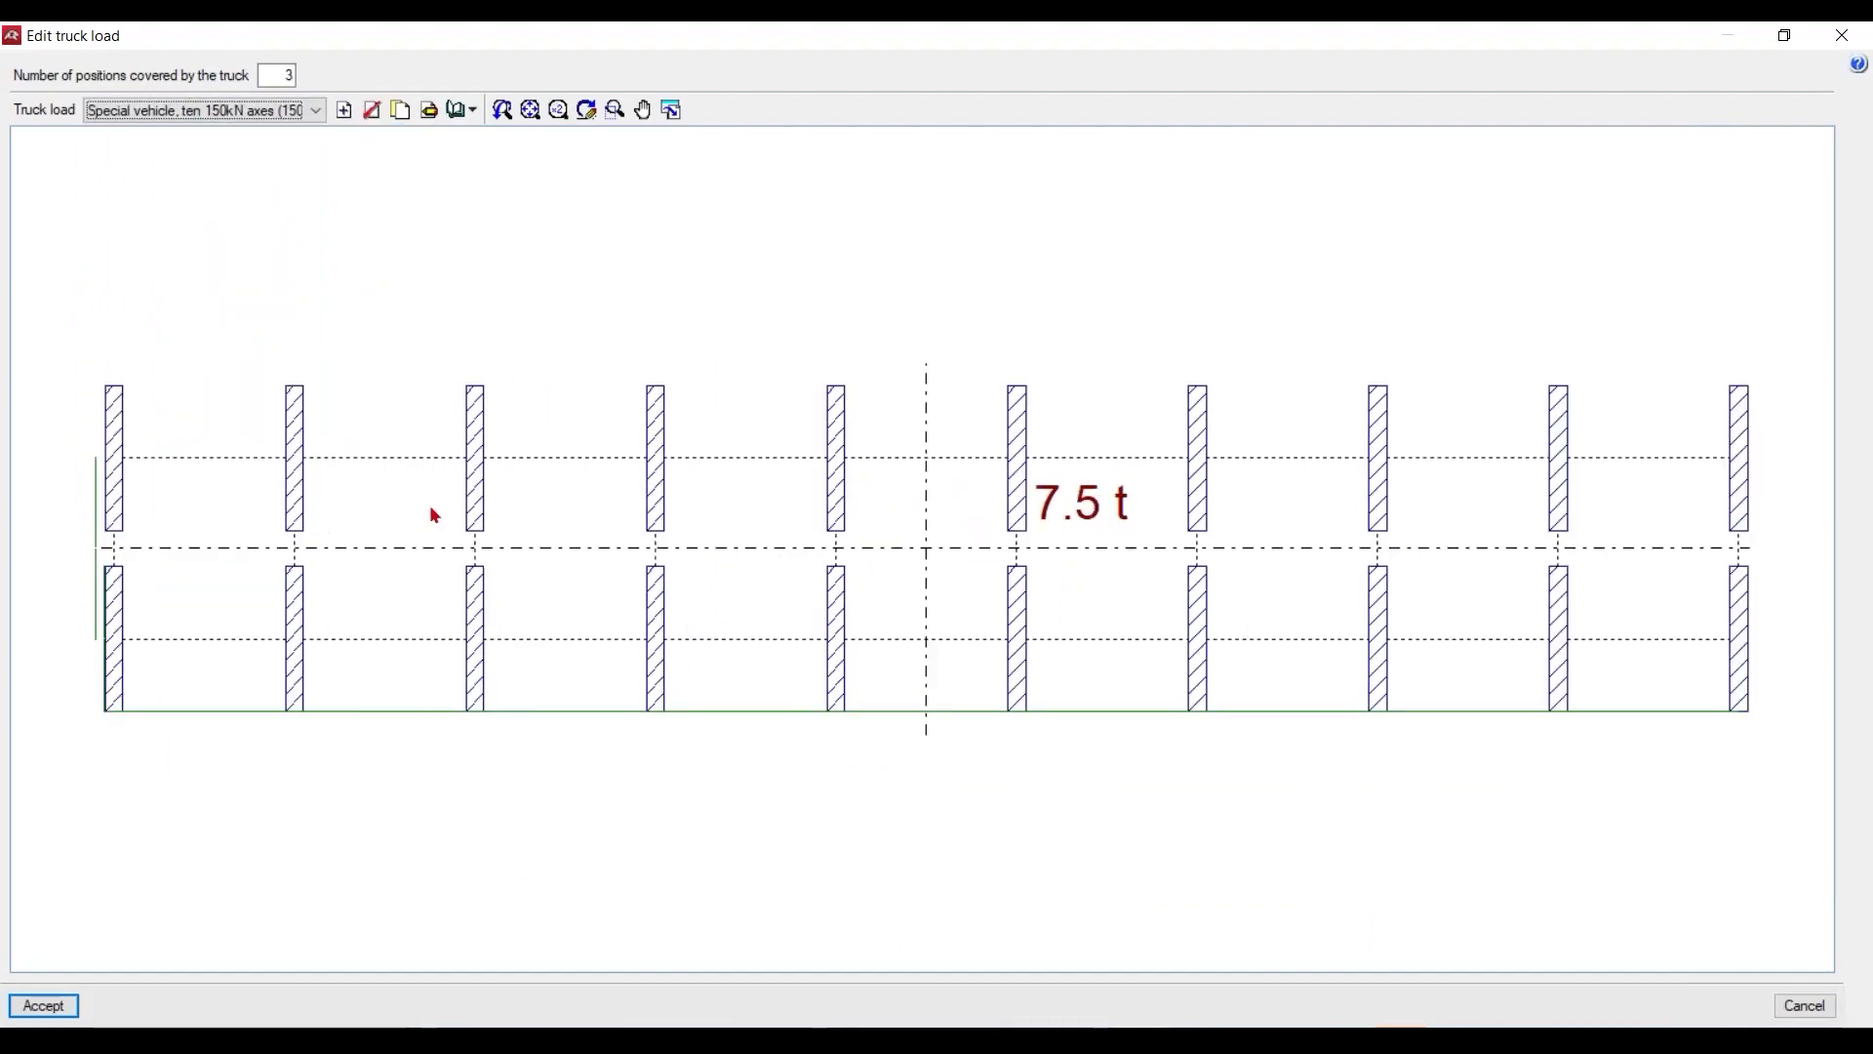
click(314, 111)
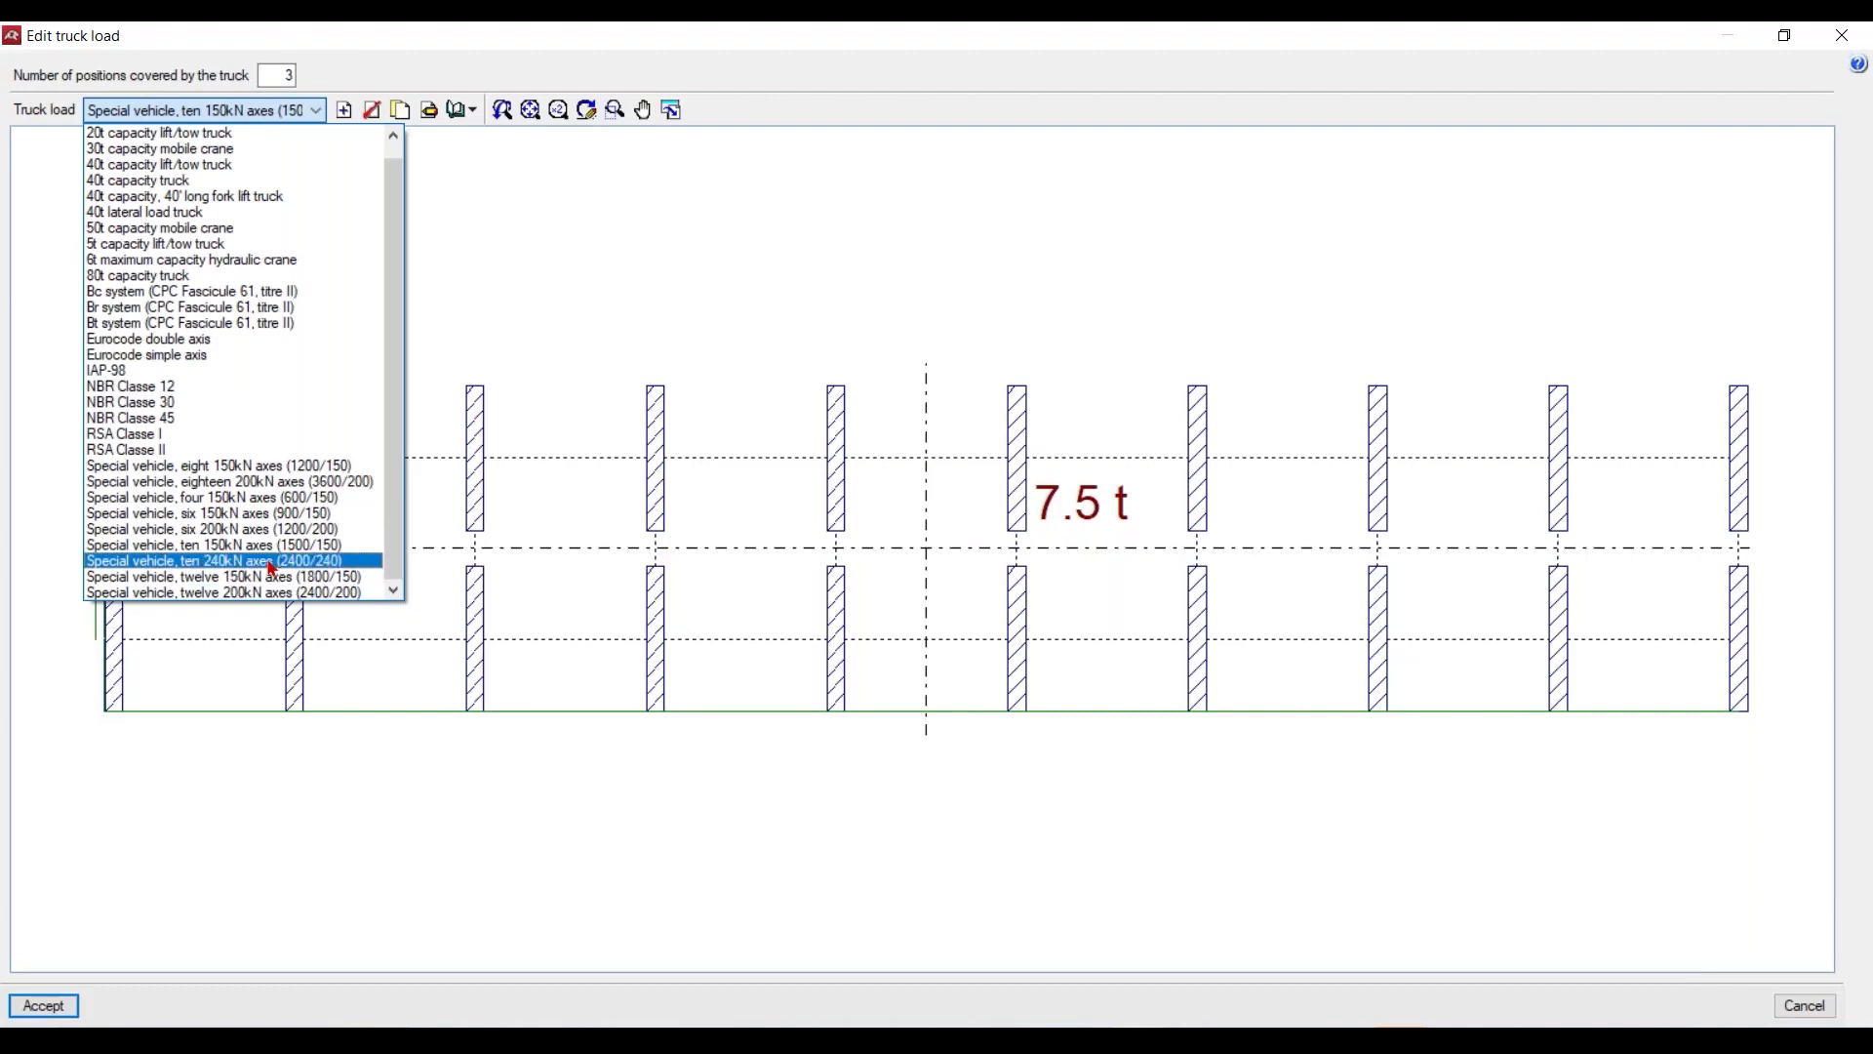
click(267, 498)
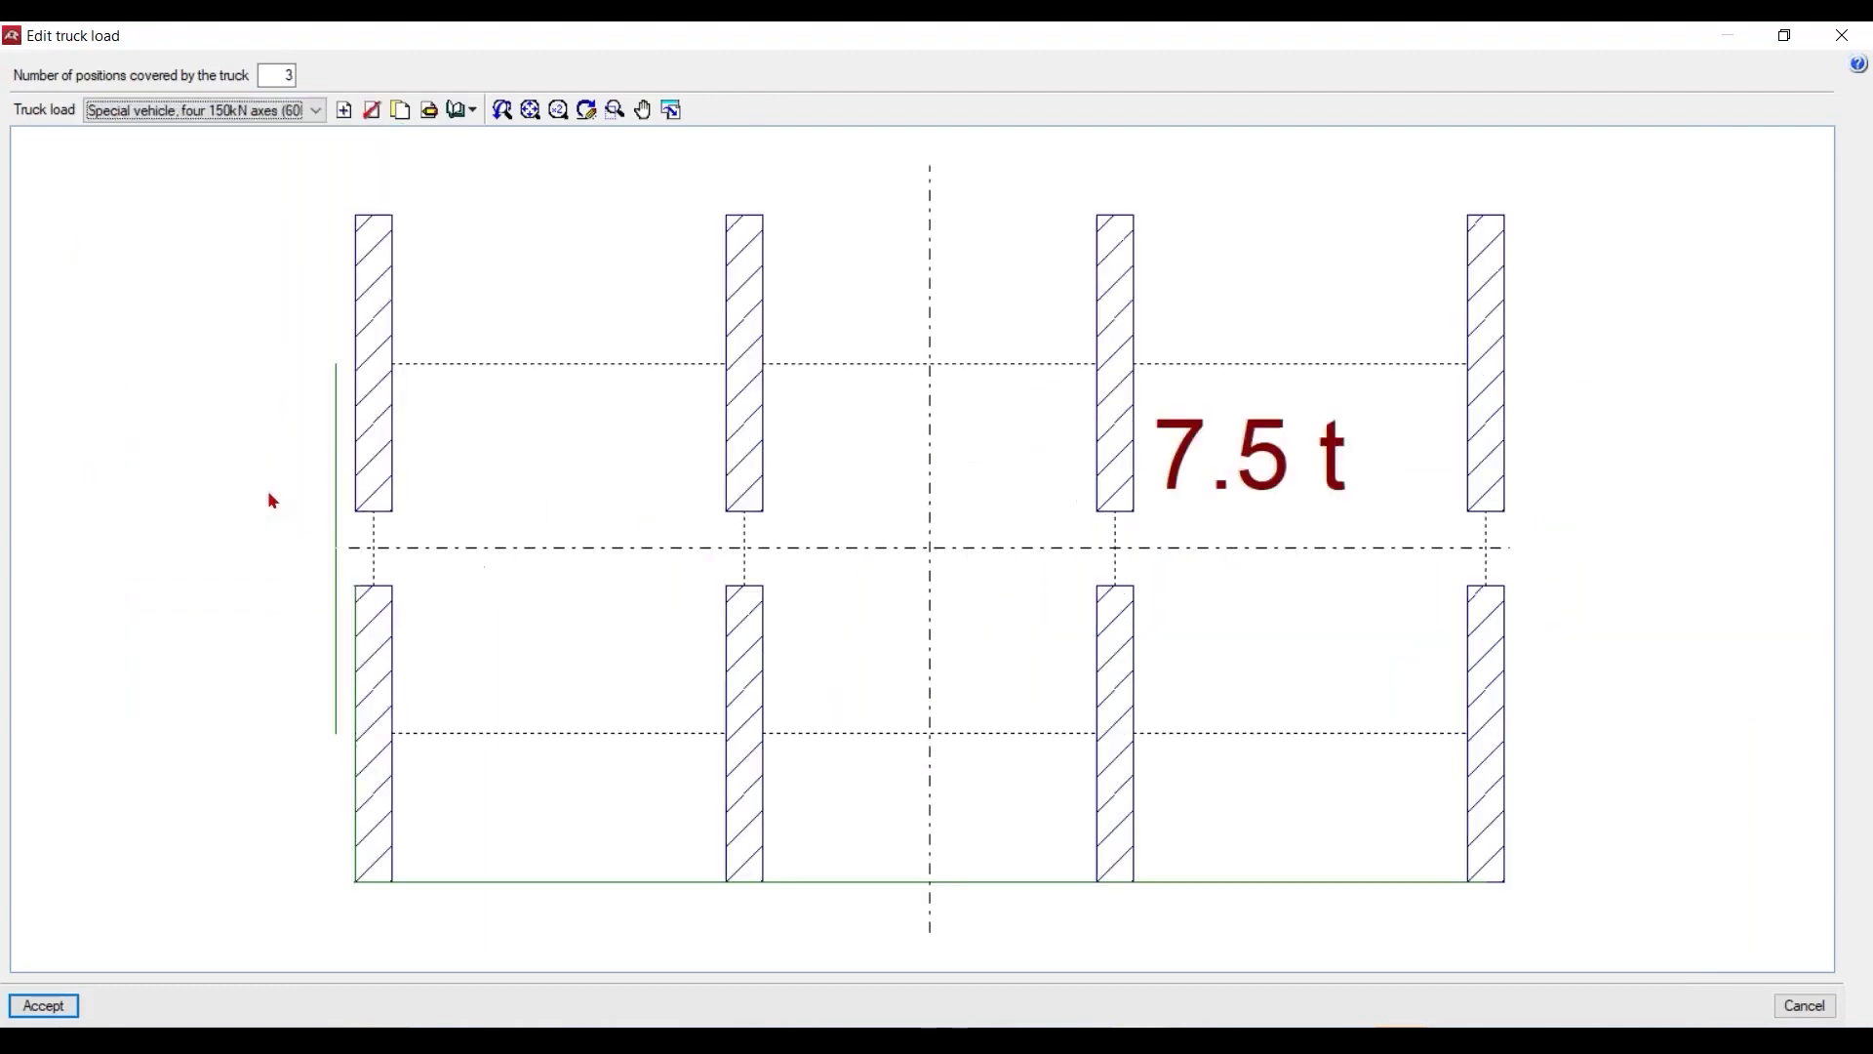
click(314, 119)
click(245, 307)
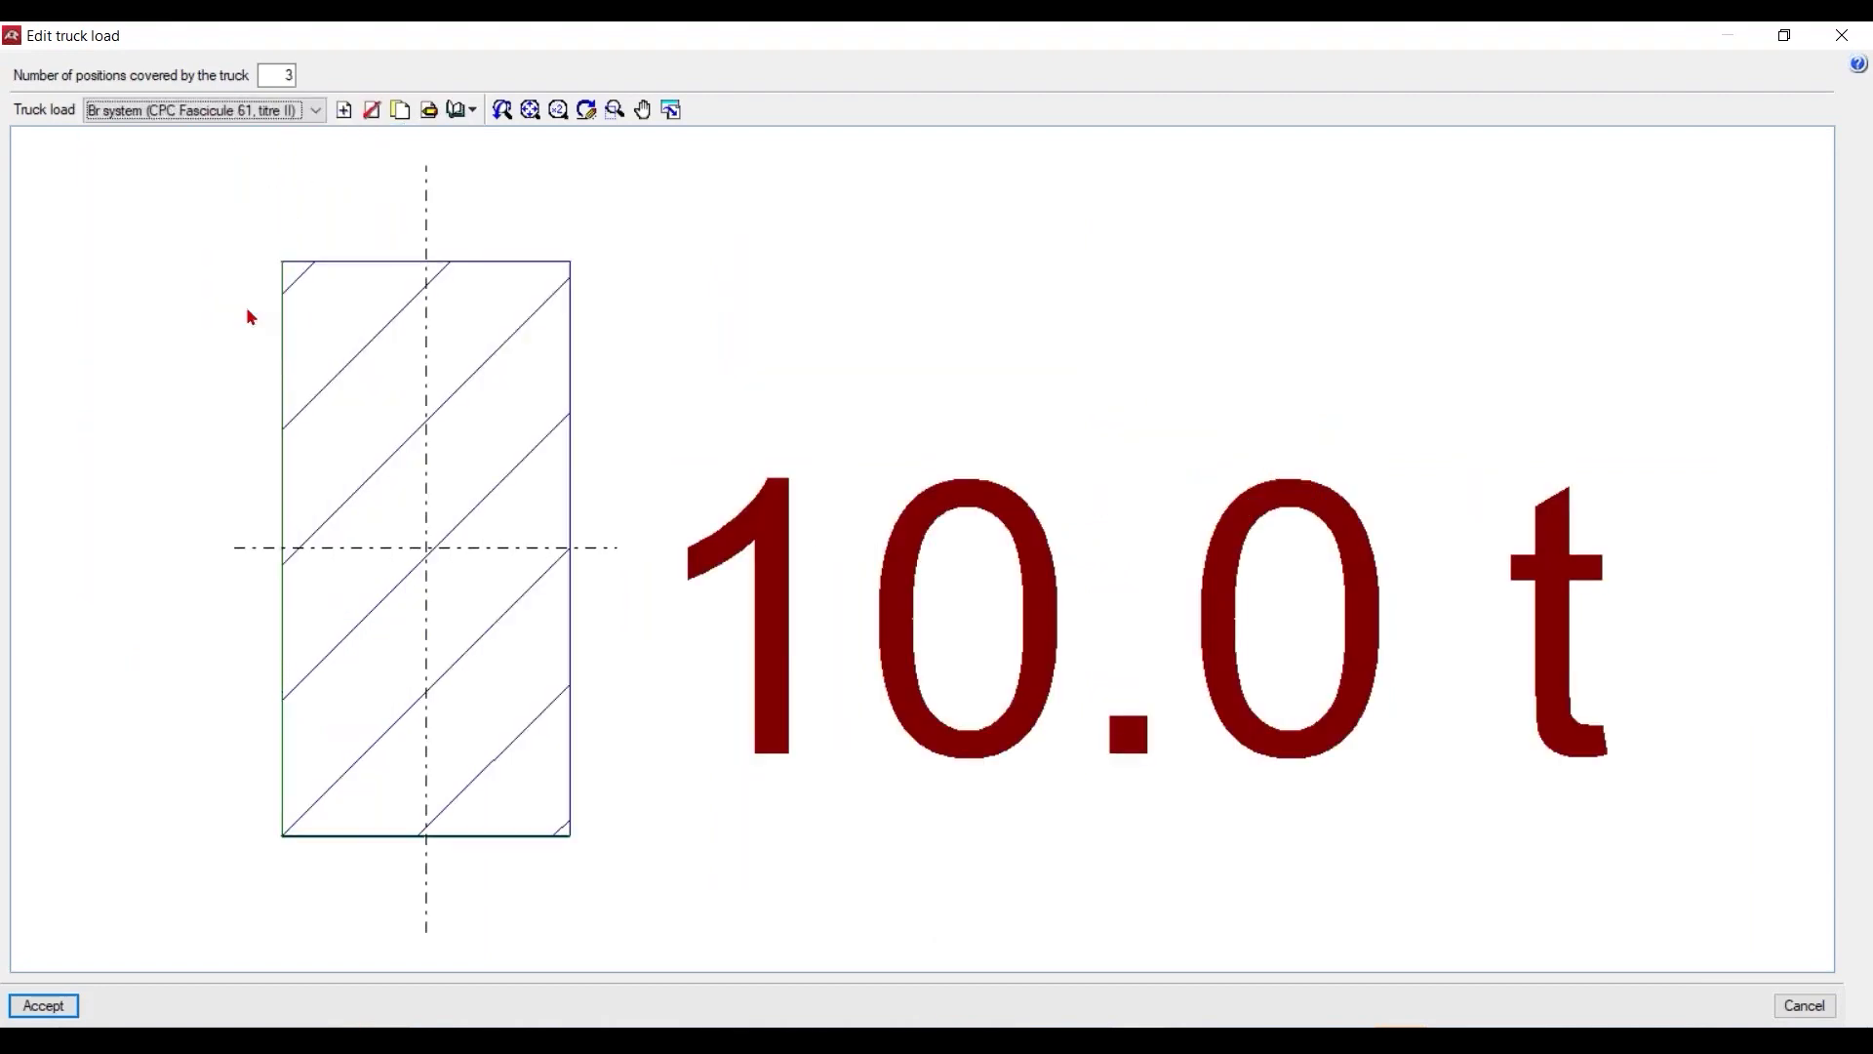
Preview the Eurocode simple axis, then select the 40t capacity lift/tow truck and accept
click(315, 110)
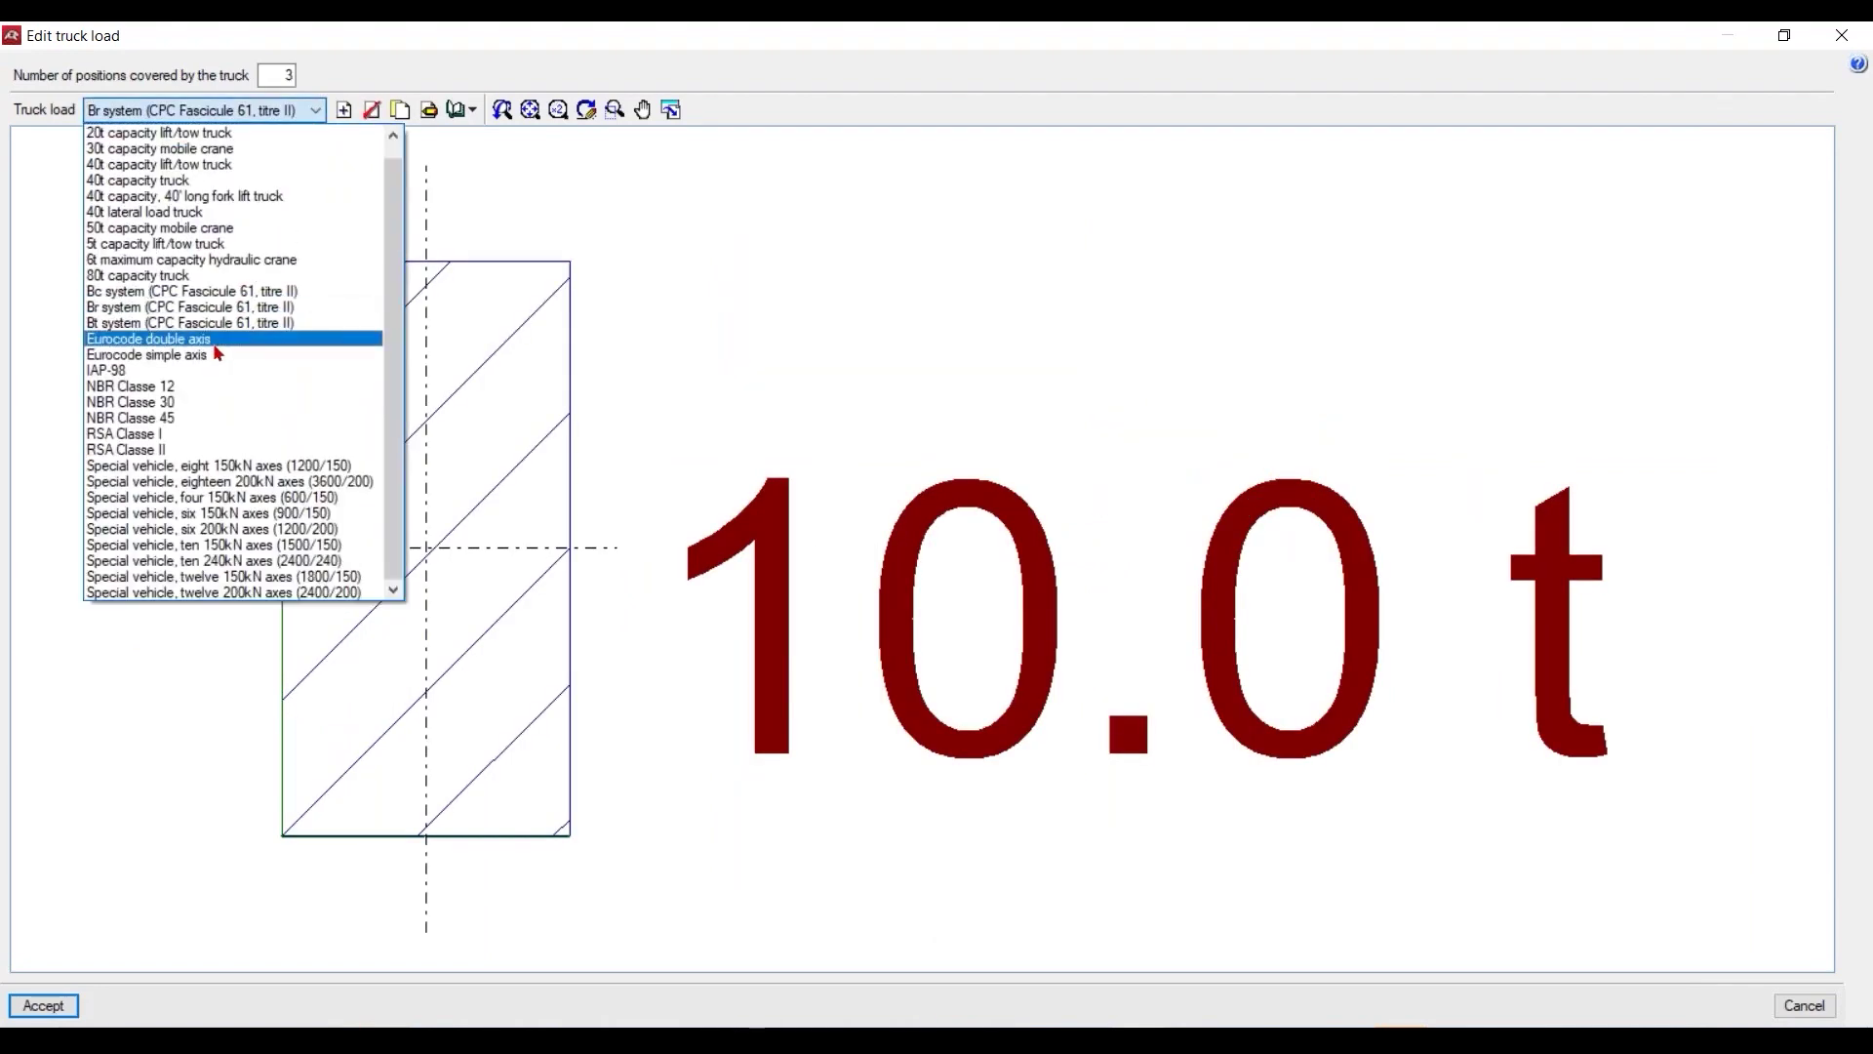
click(207, 355)
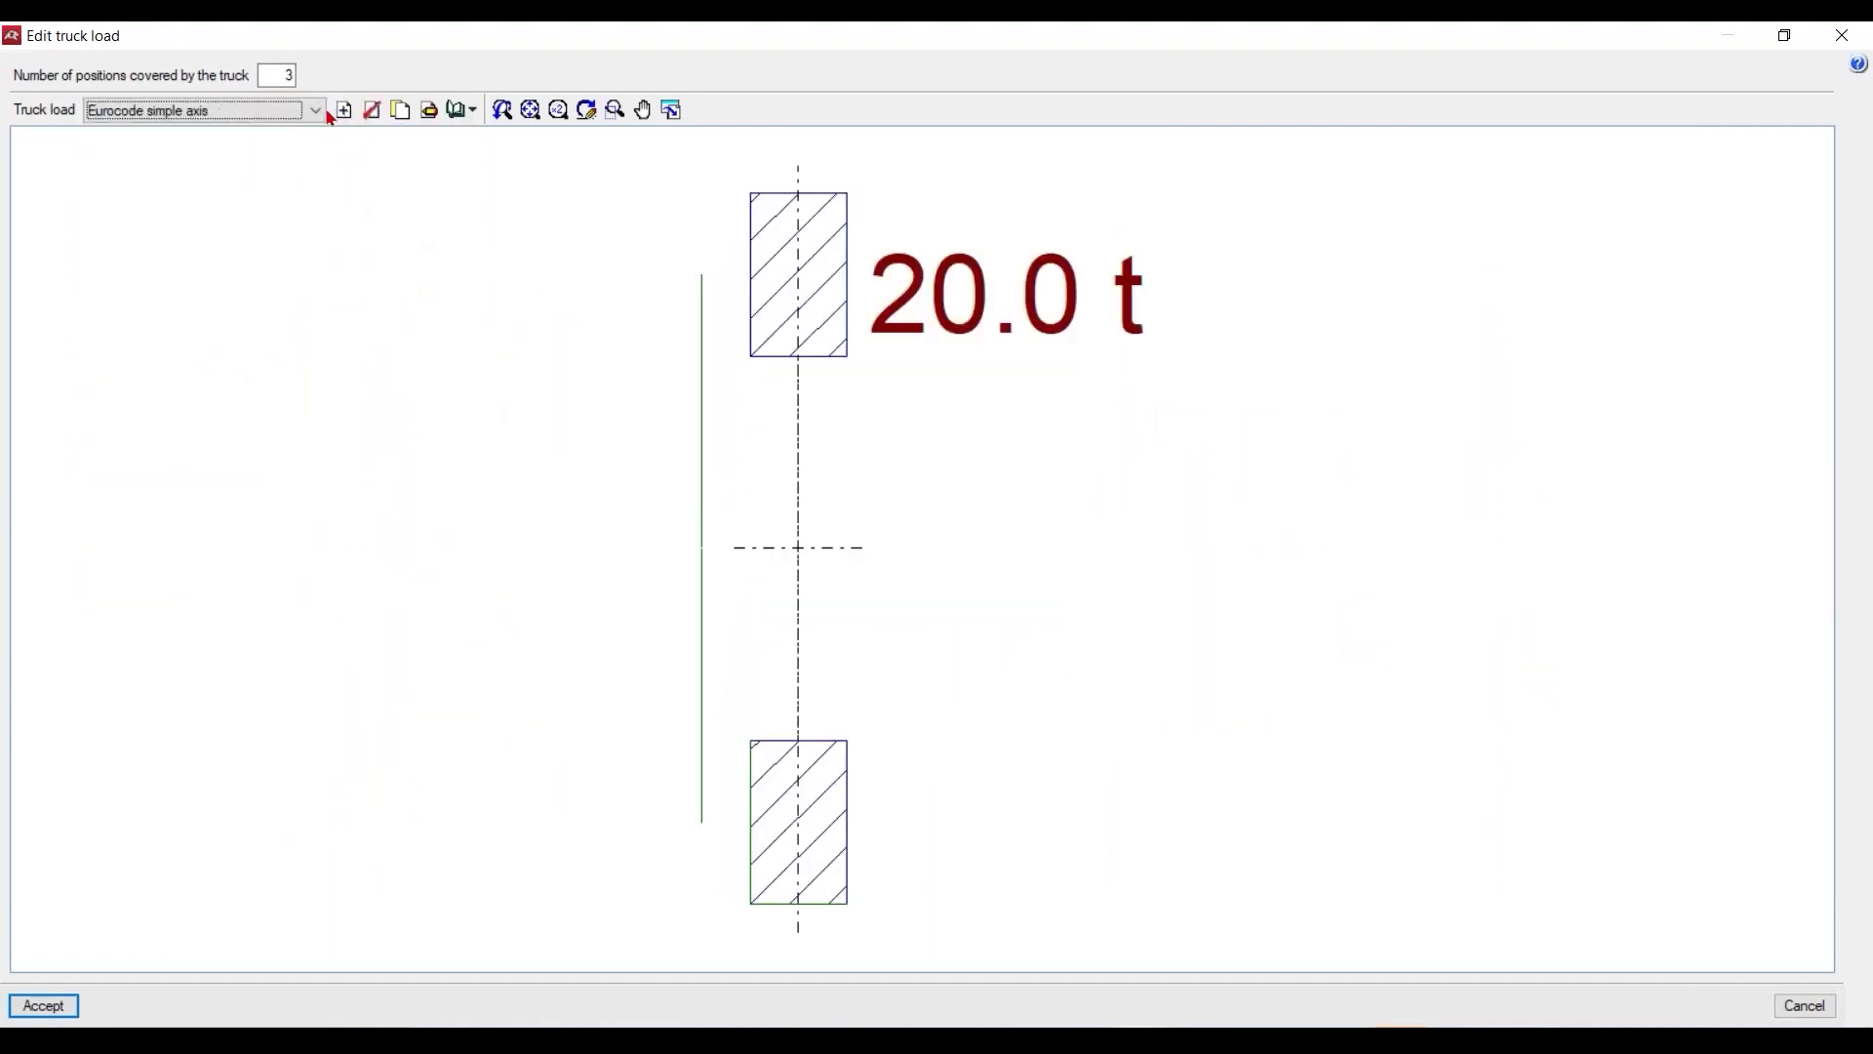
click(318, 110)
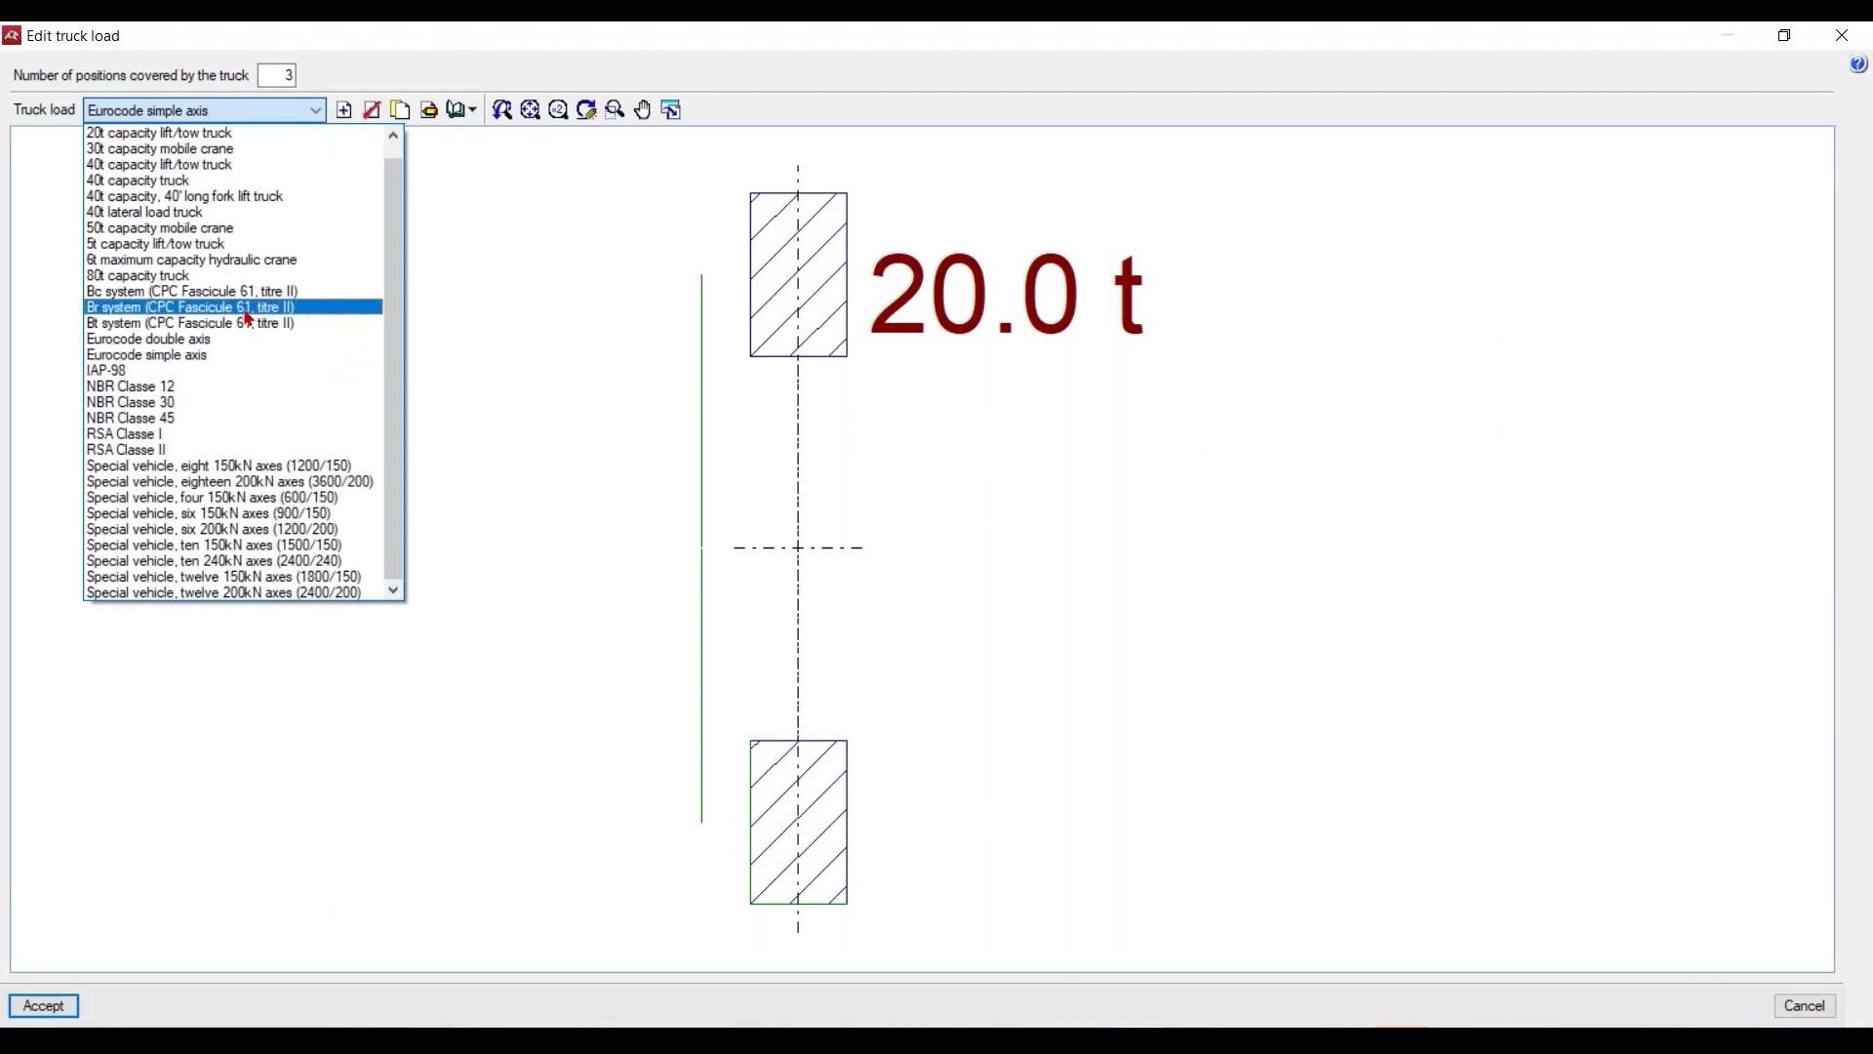
scroll(248, 317, up, 1)
click(207, 183)
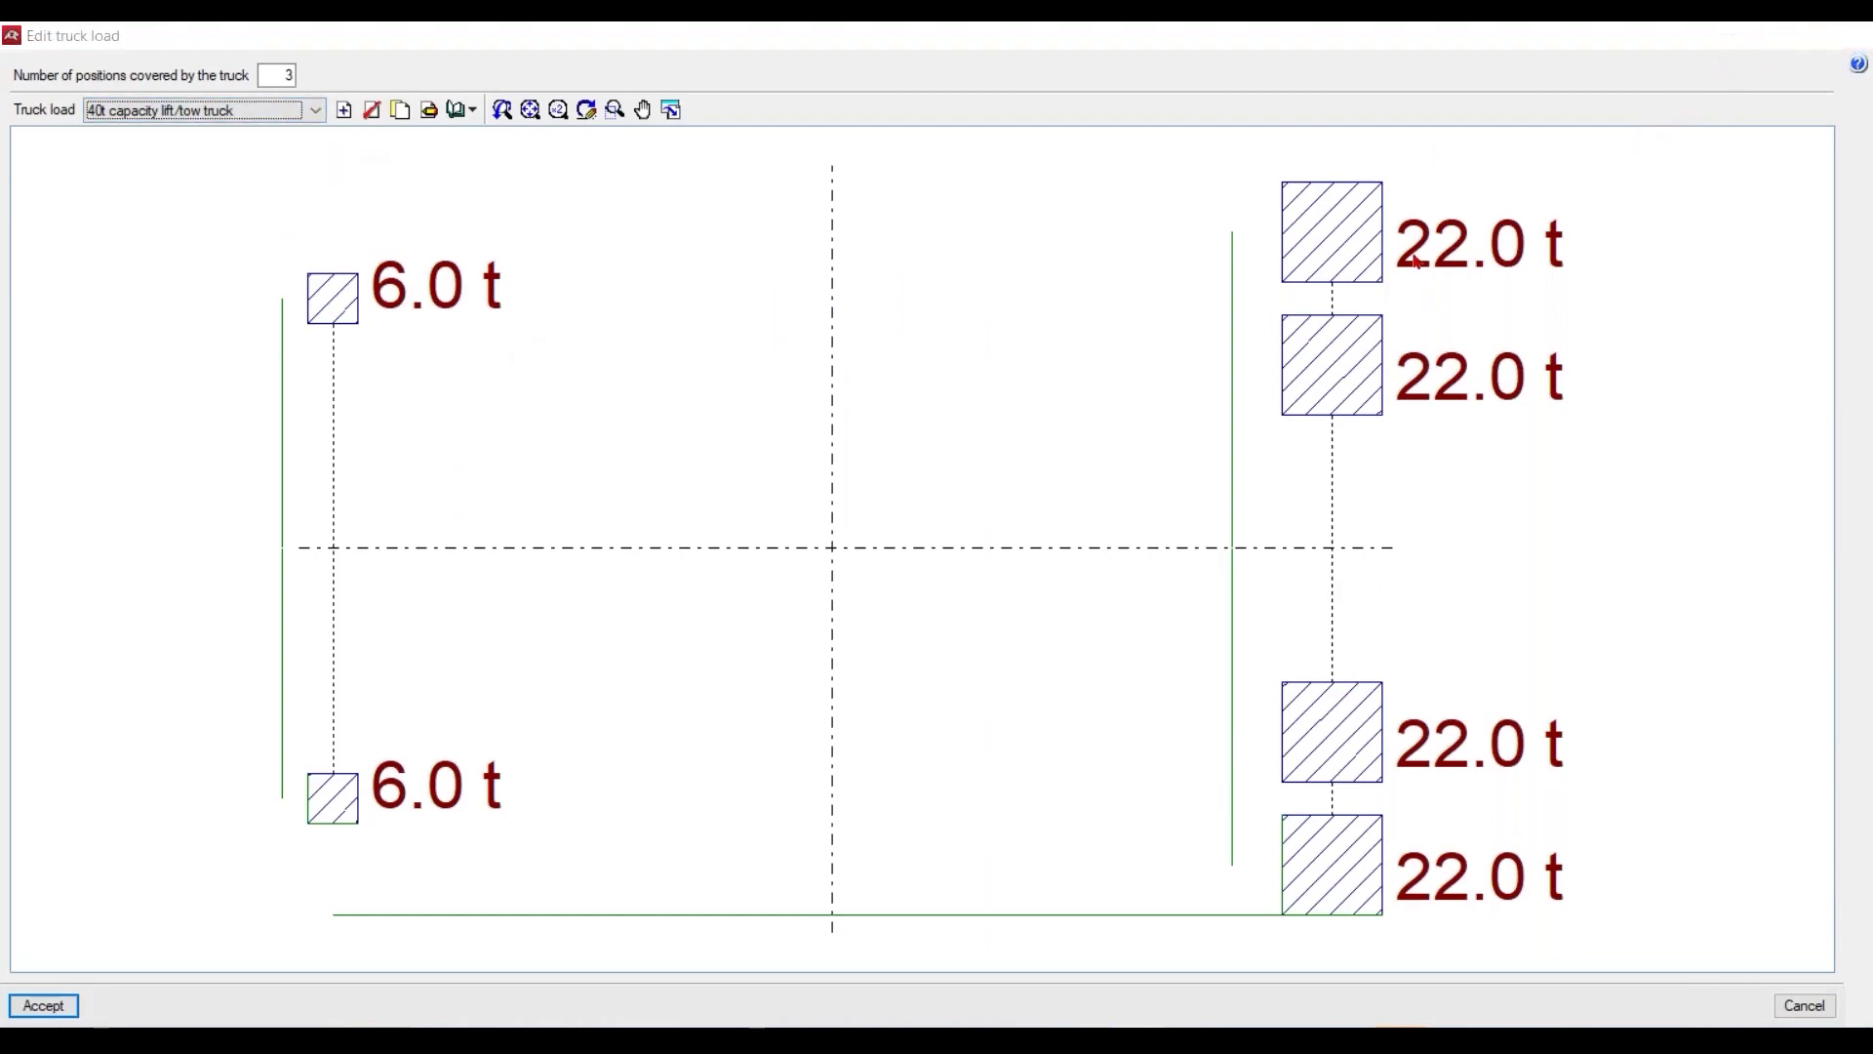
click(1842, 37)
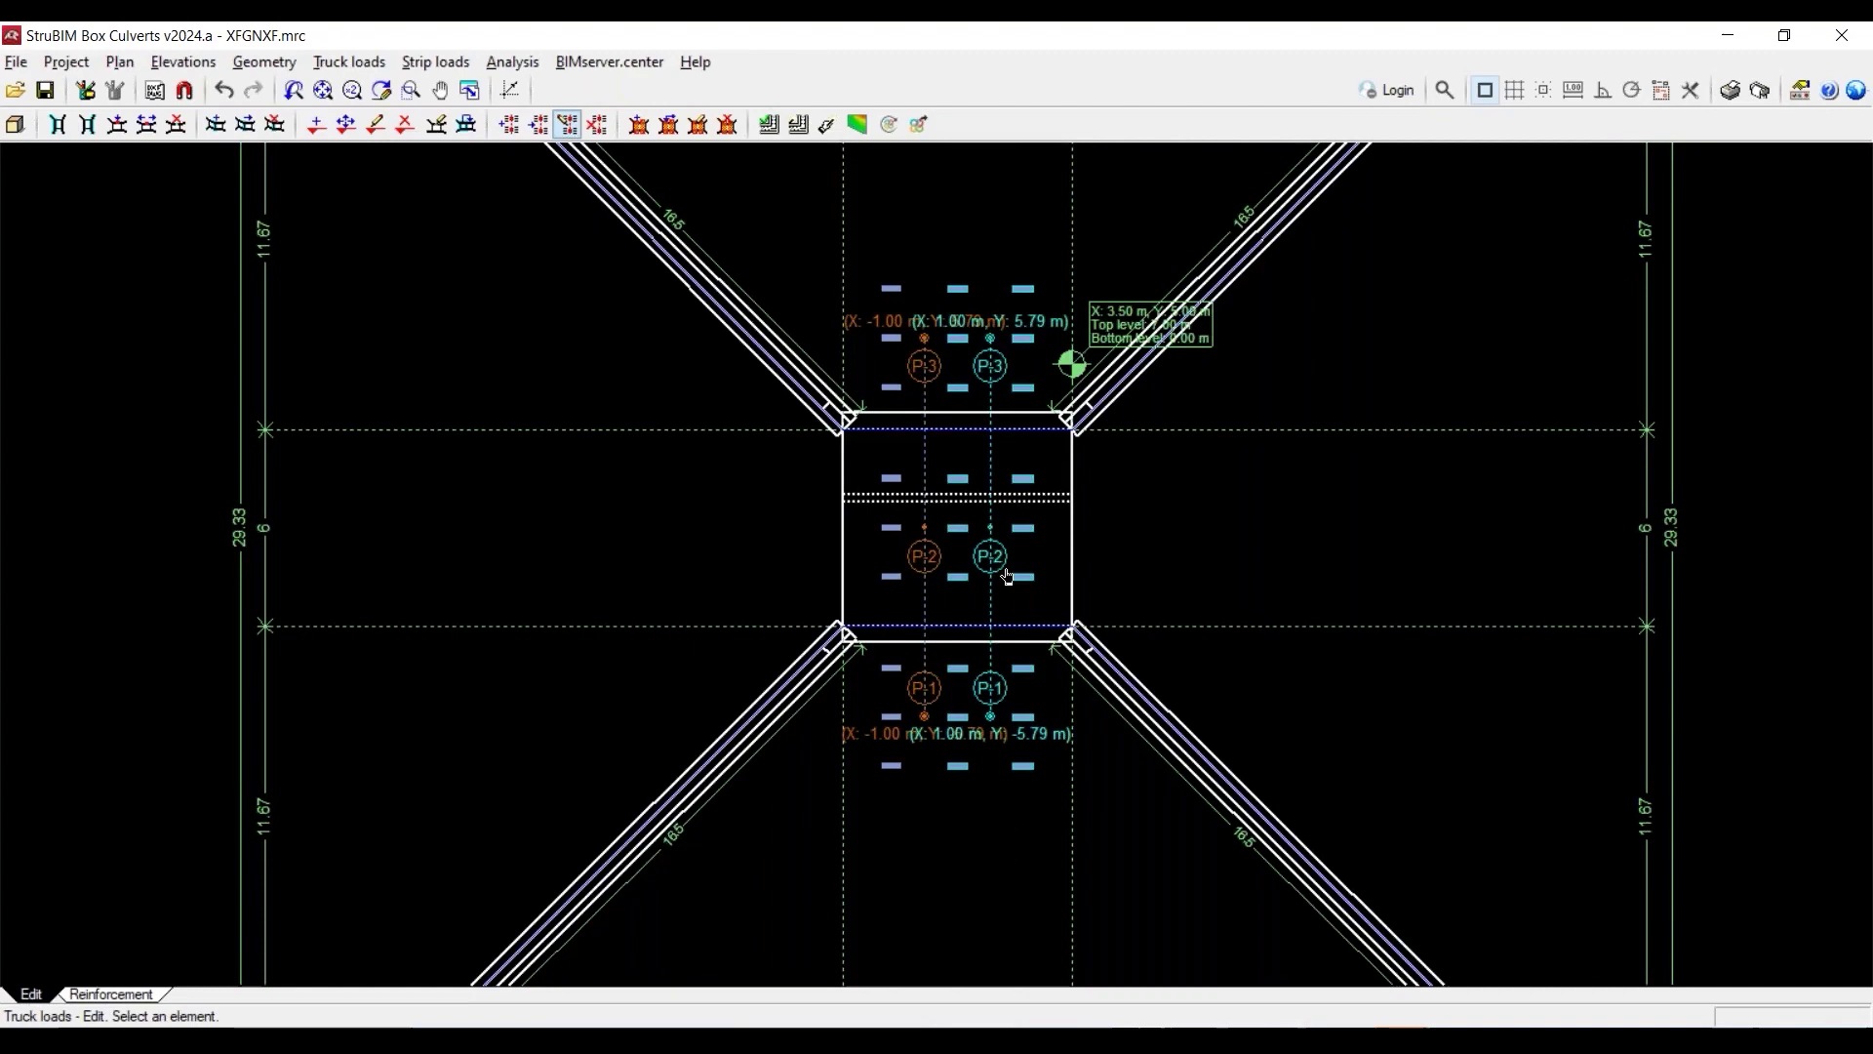
Review the bottom, top and remaining strip loads' width and load values without changing them
scroll(1006, 577, down, 1)
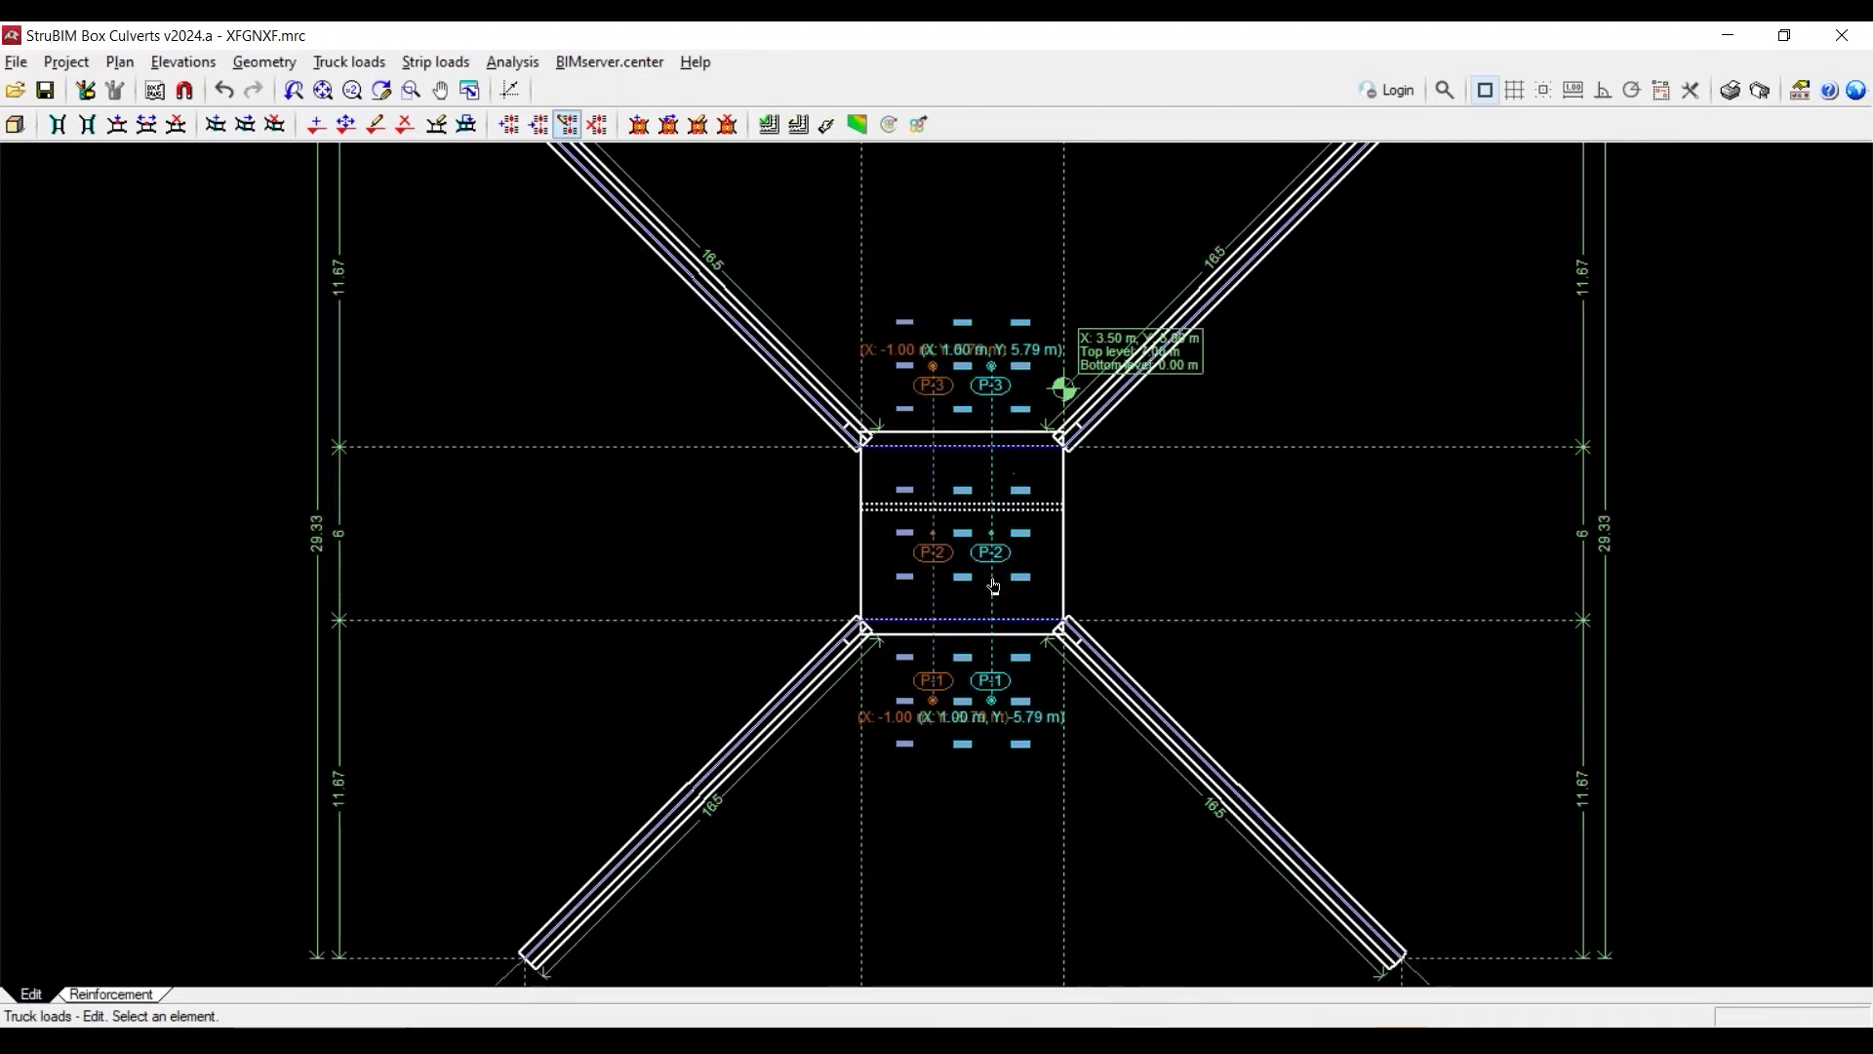
click(436, 65)
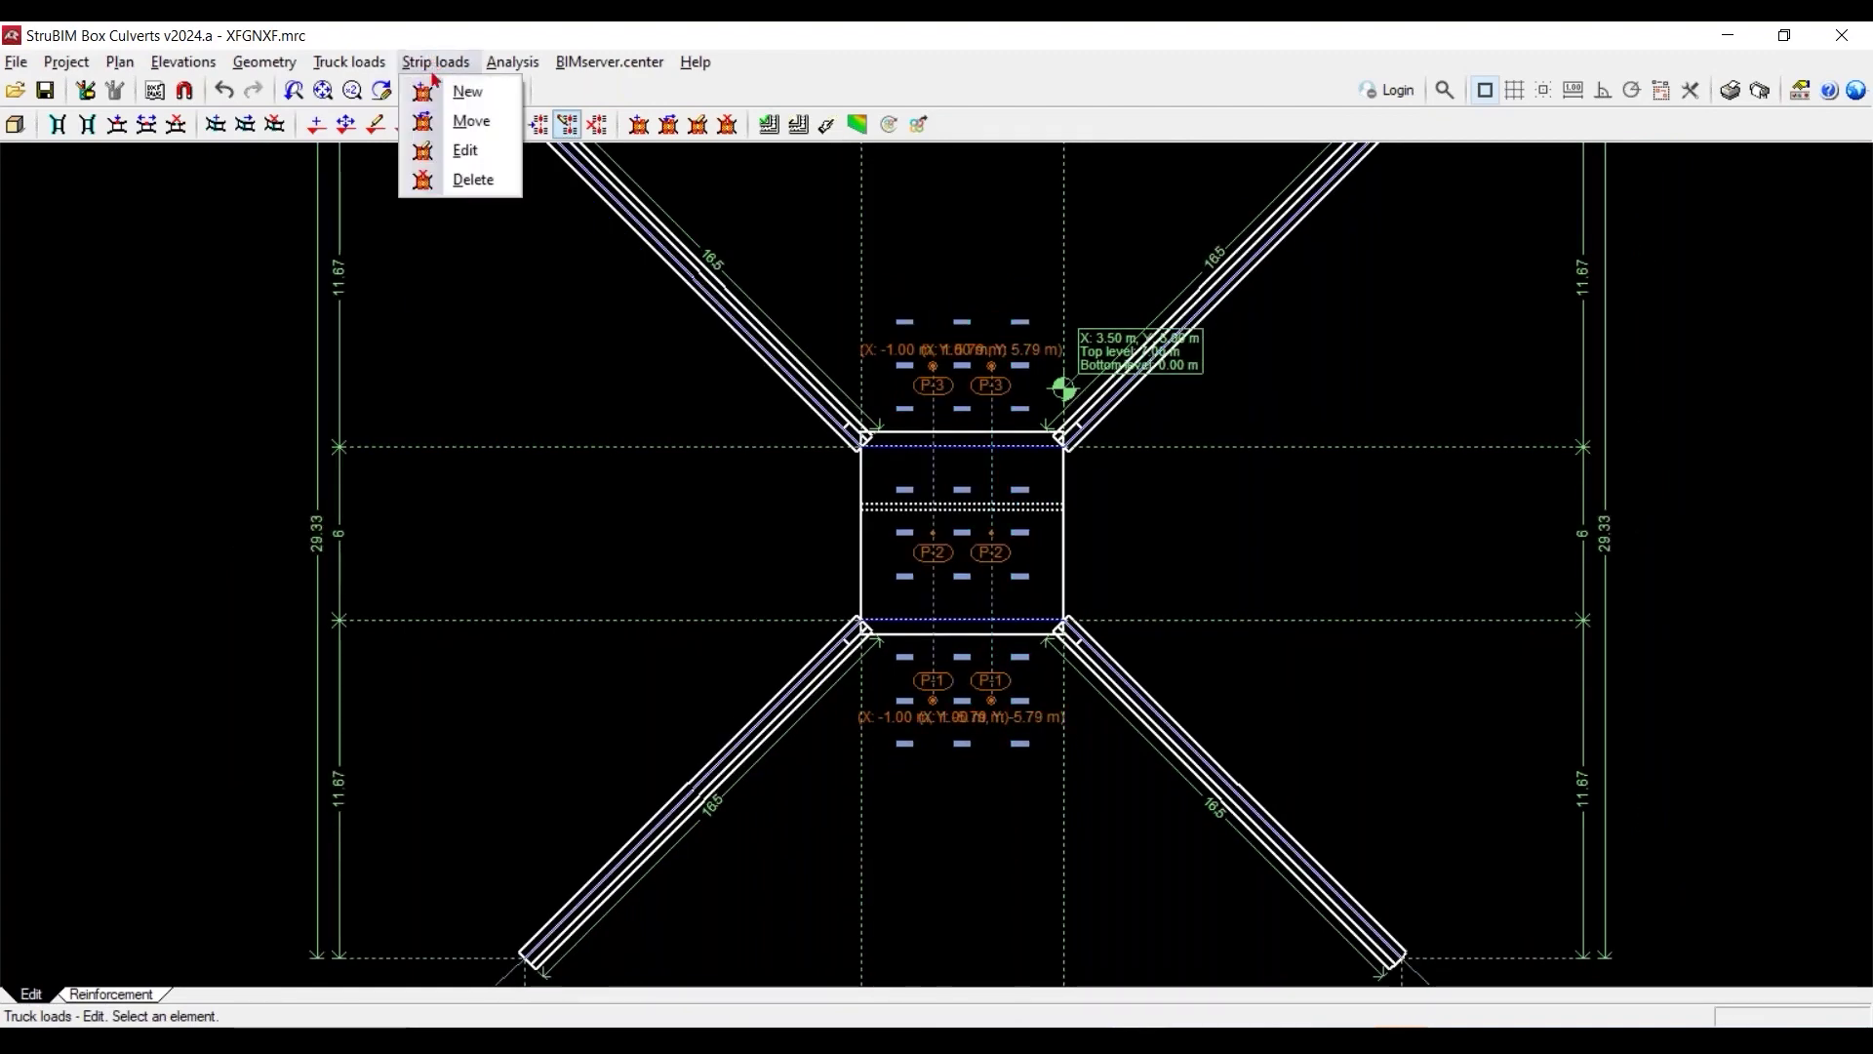
click(464, 151)
scroll(962, 659, up, 1)
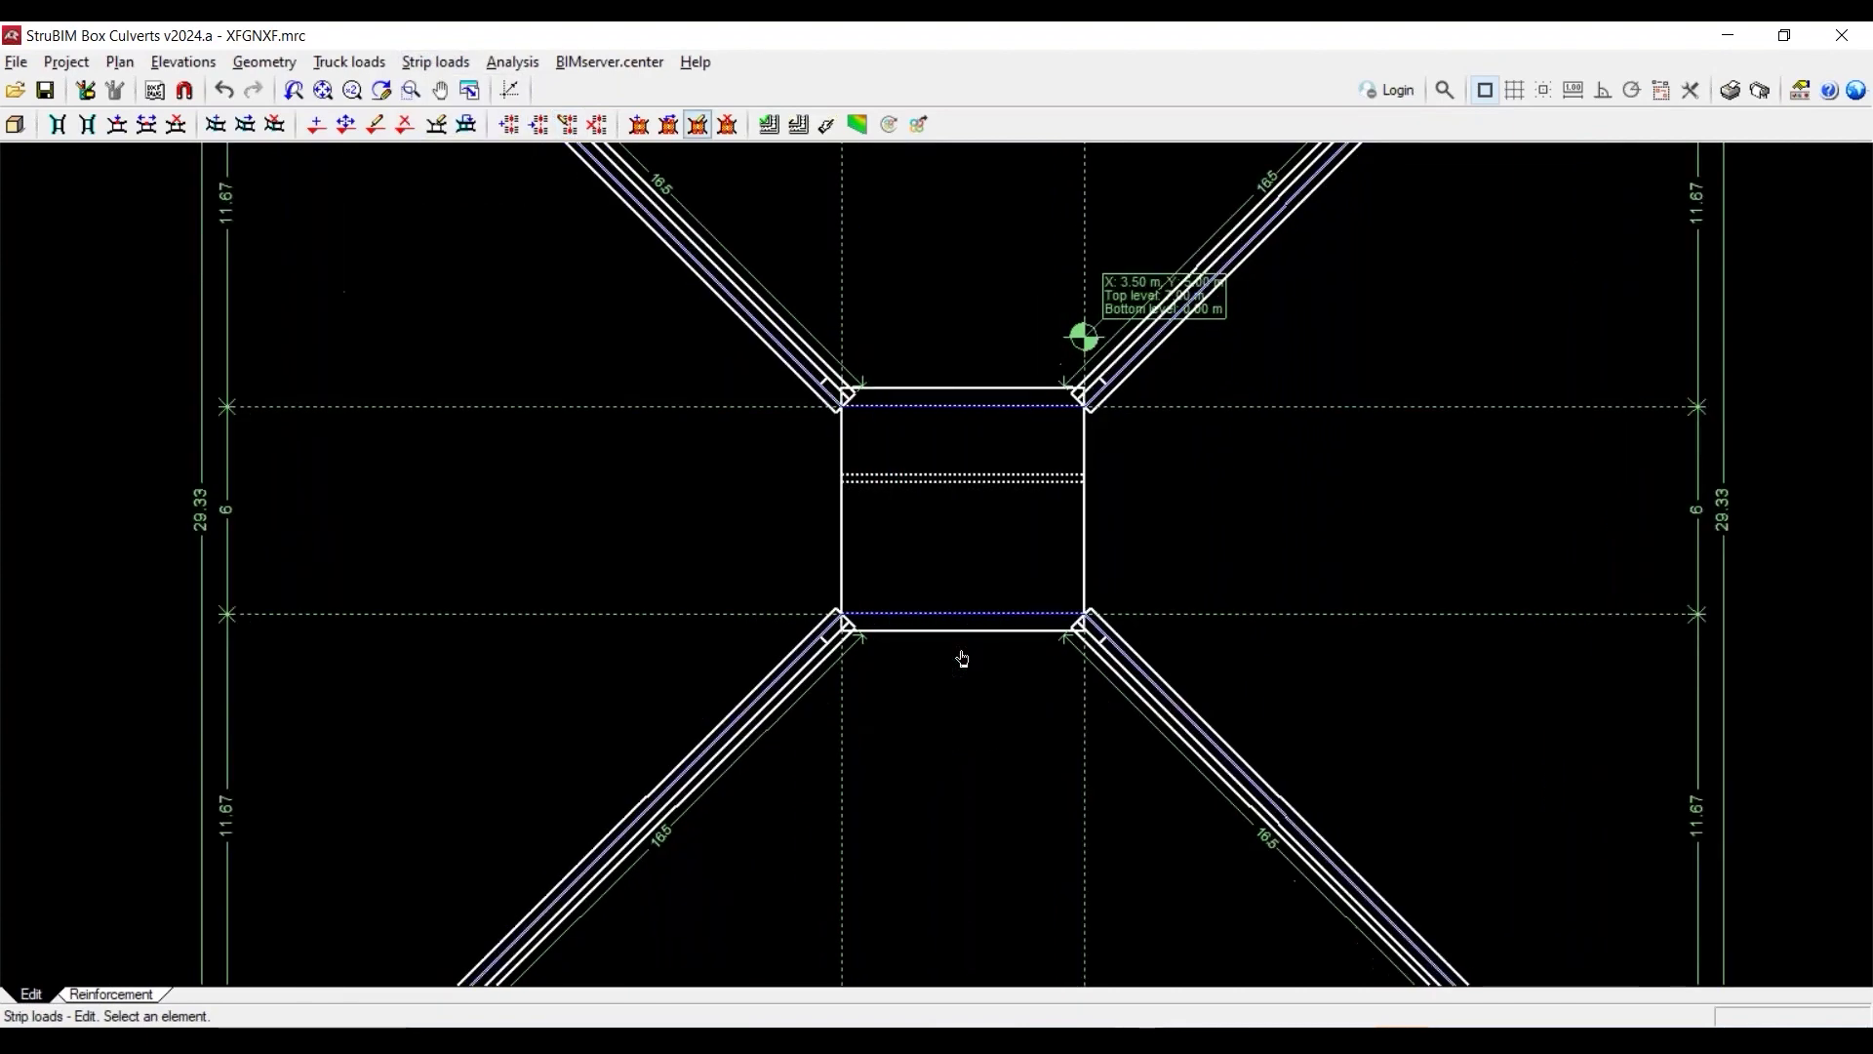
scroll(962, 659, up, 2)
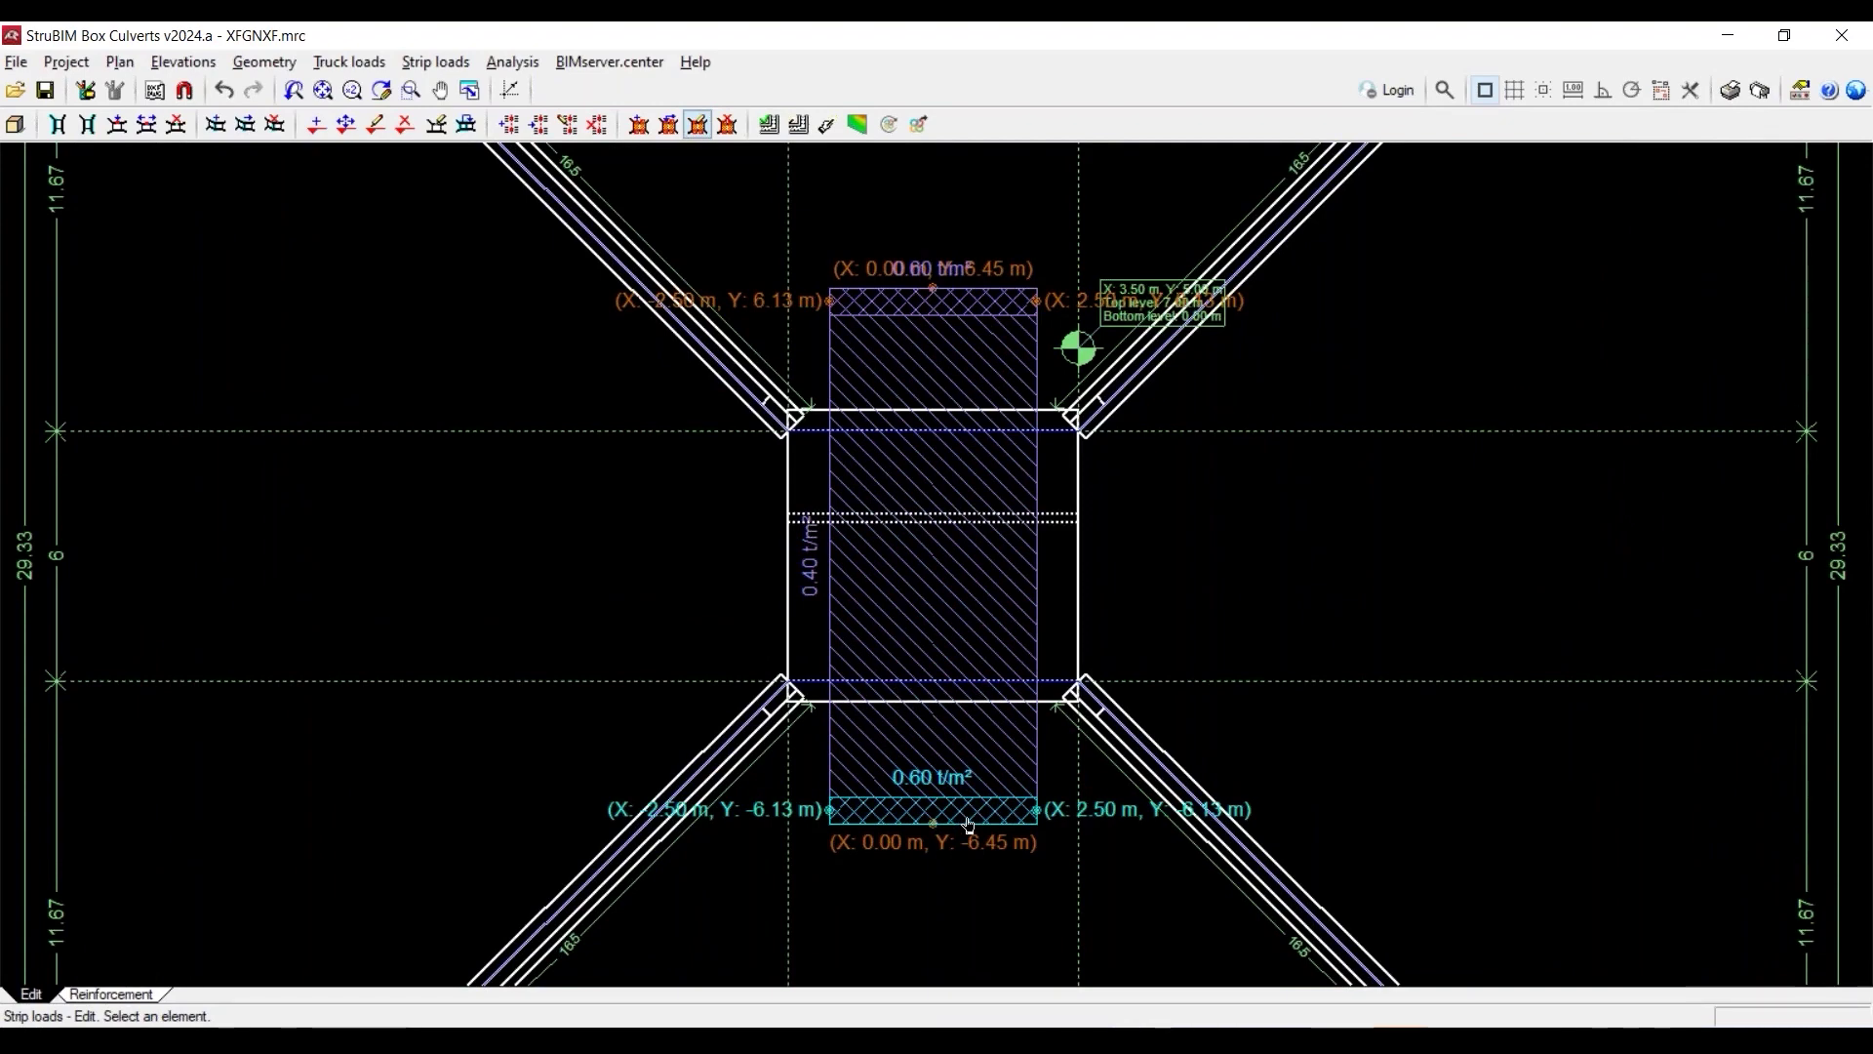
click(969, 825)
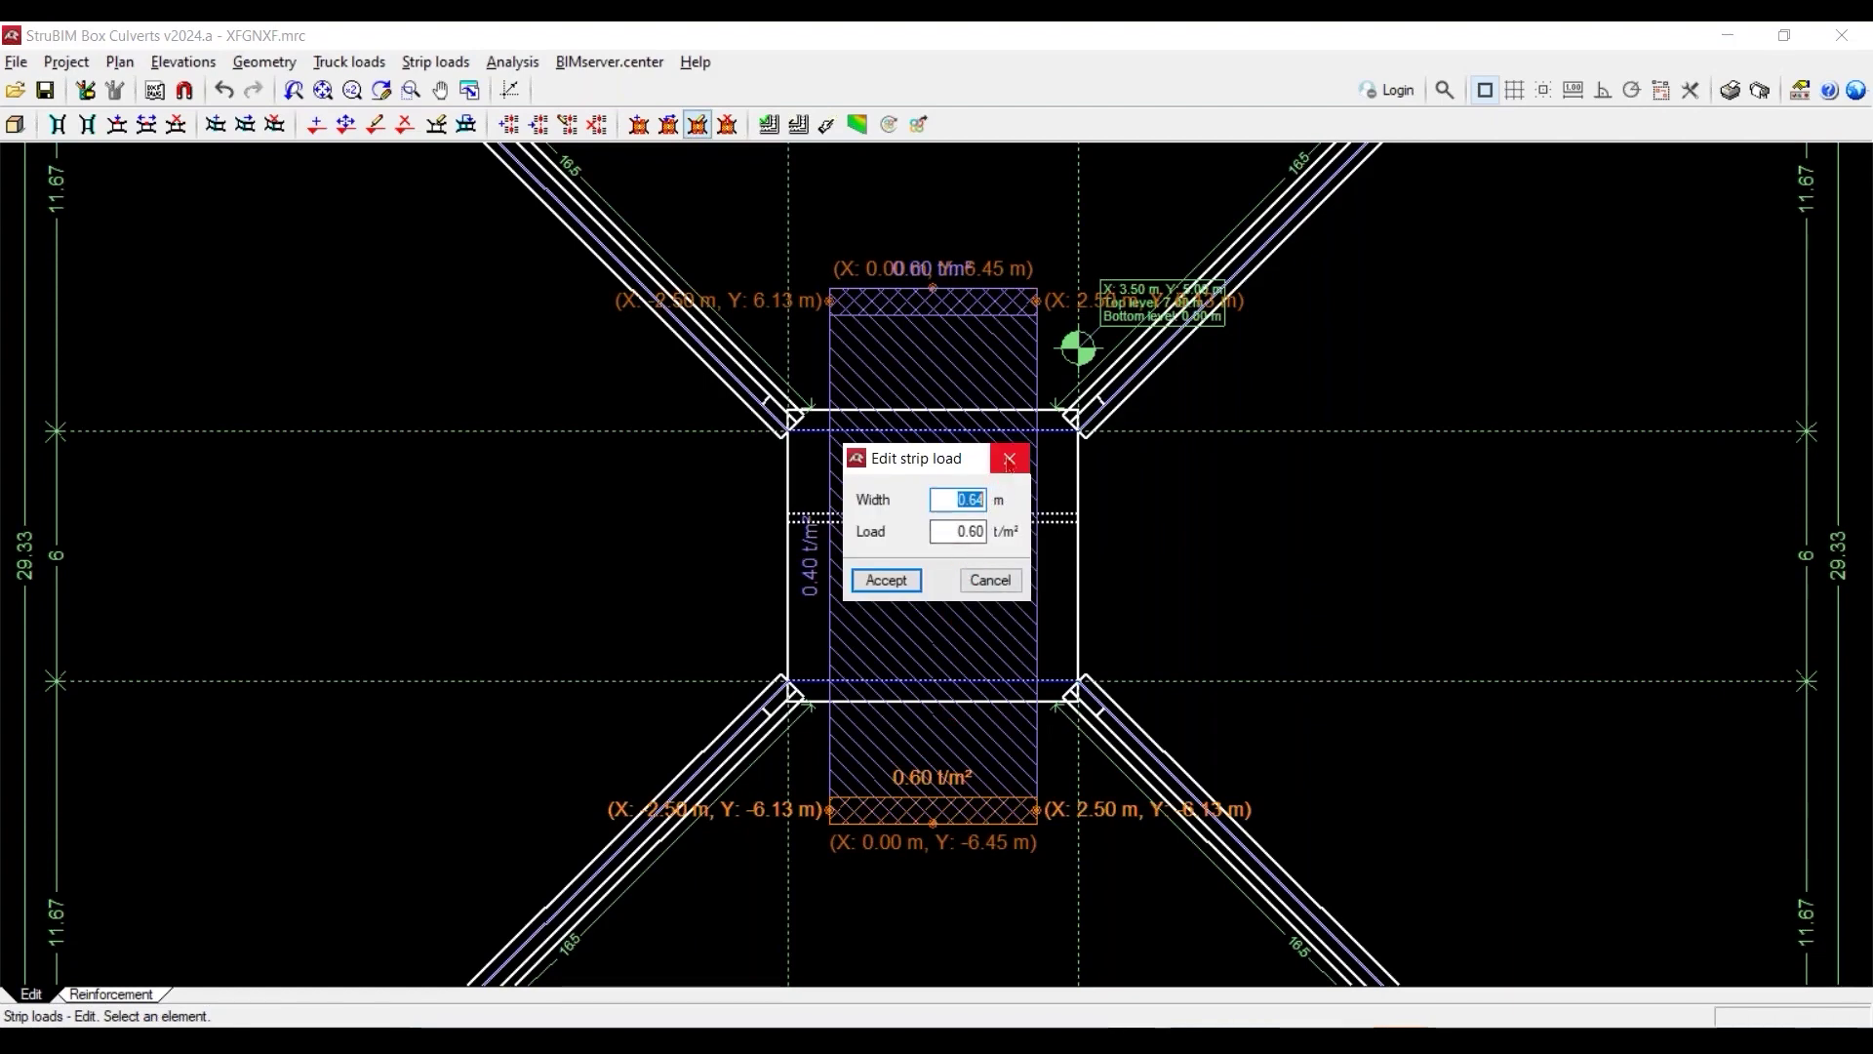
click(1010, 458)
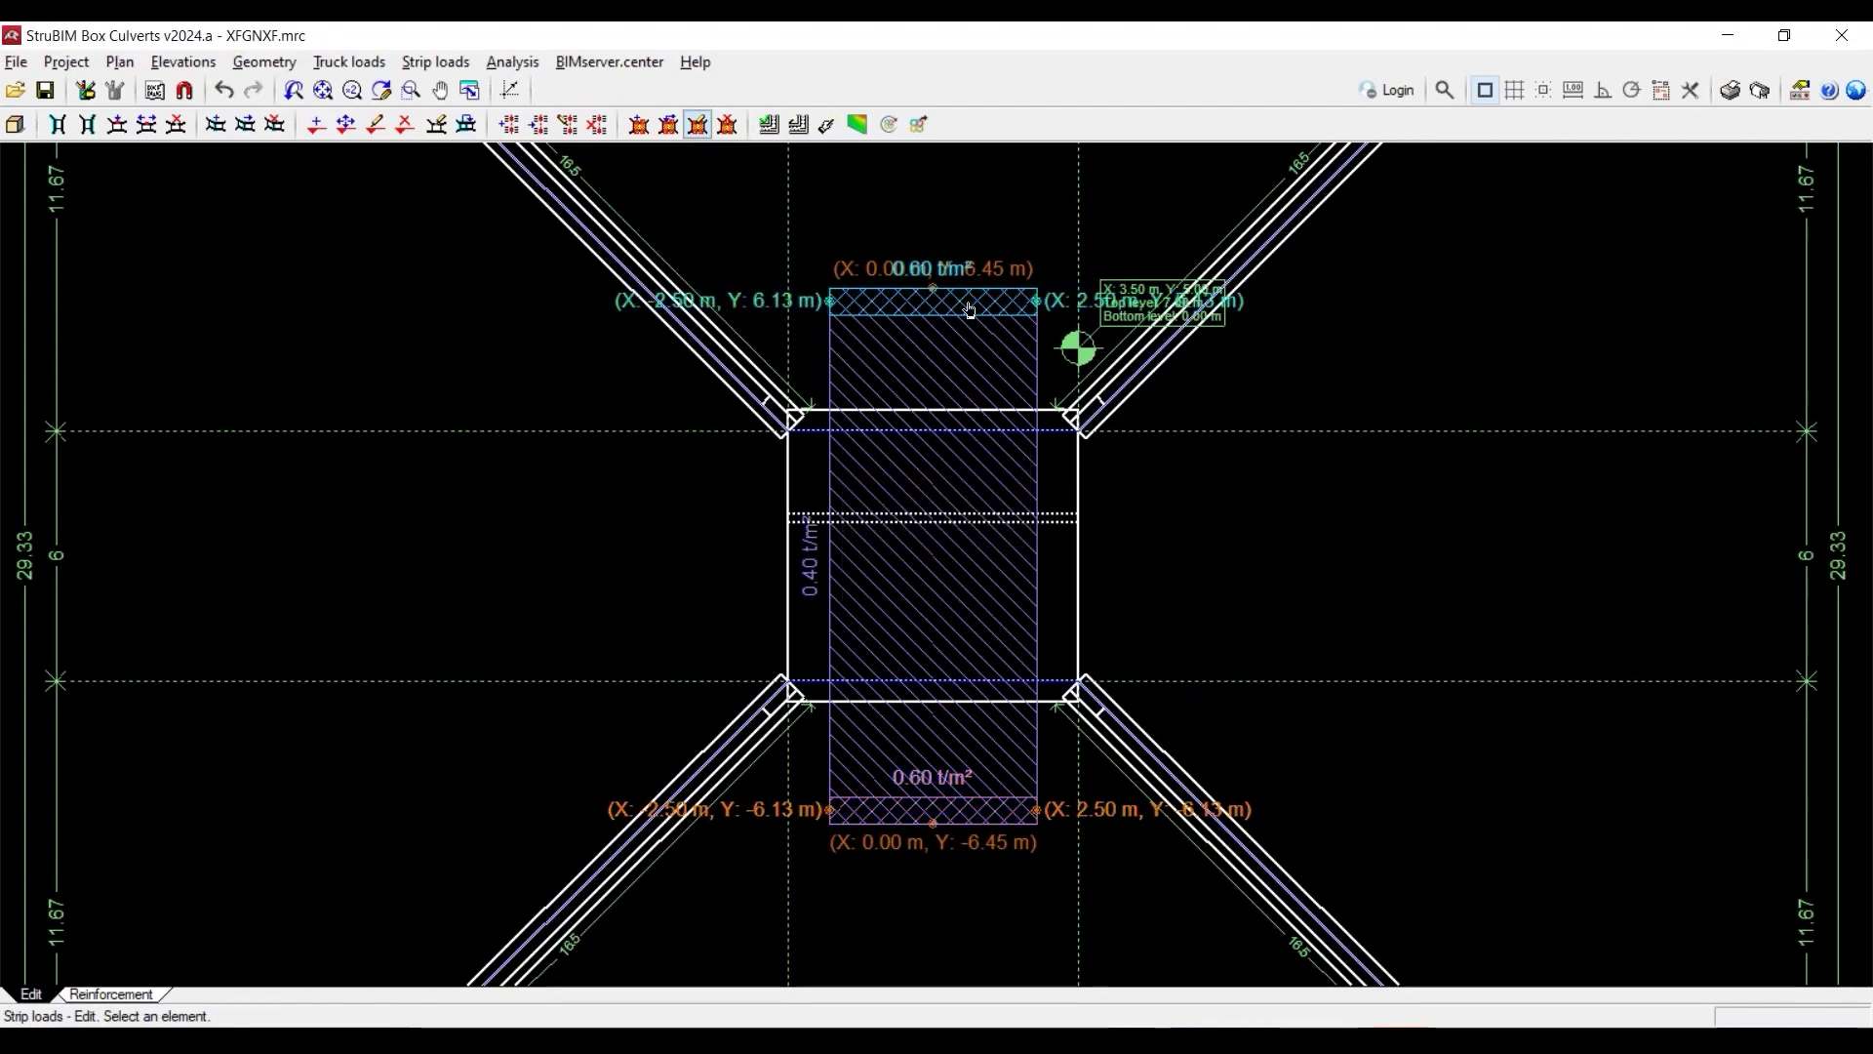
click(972, 330)
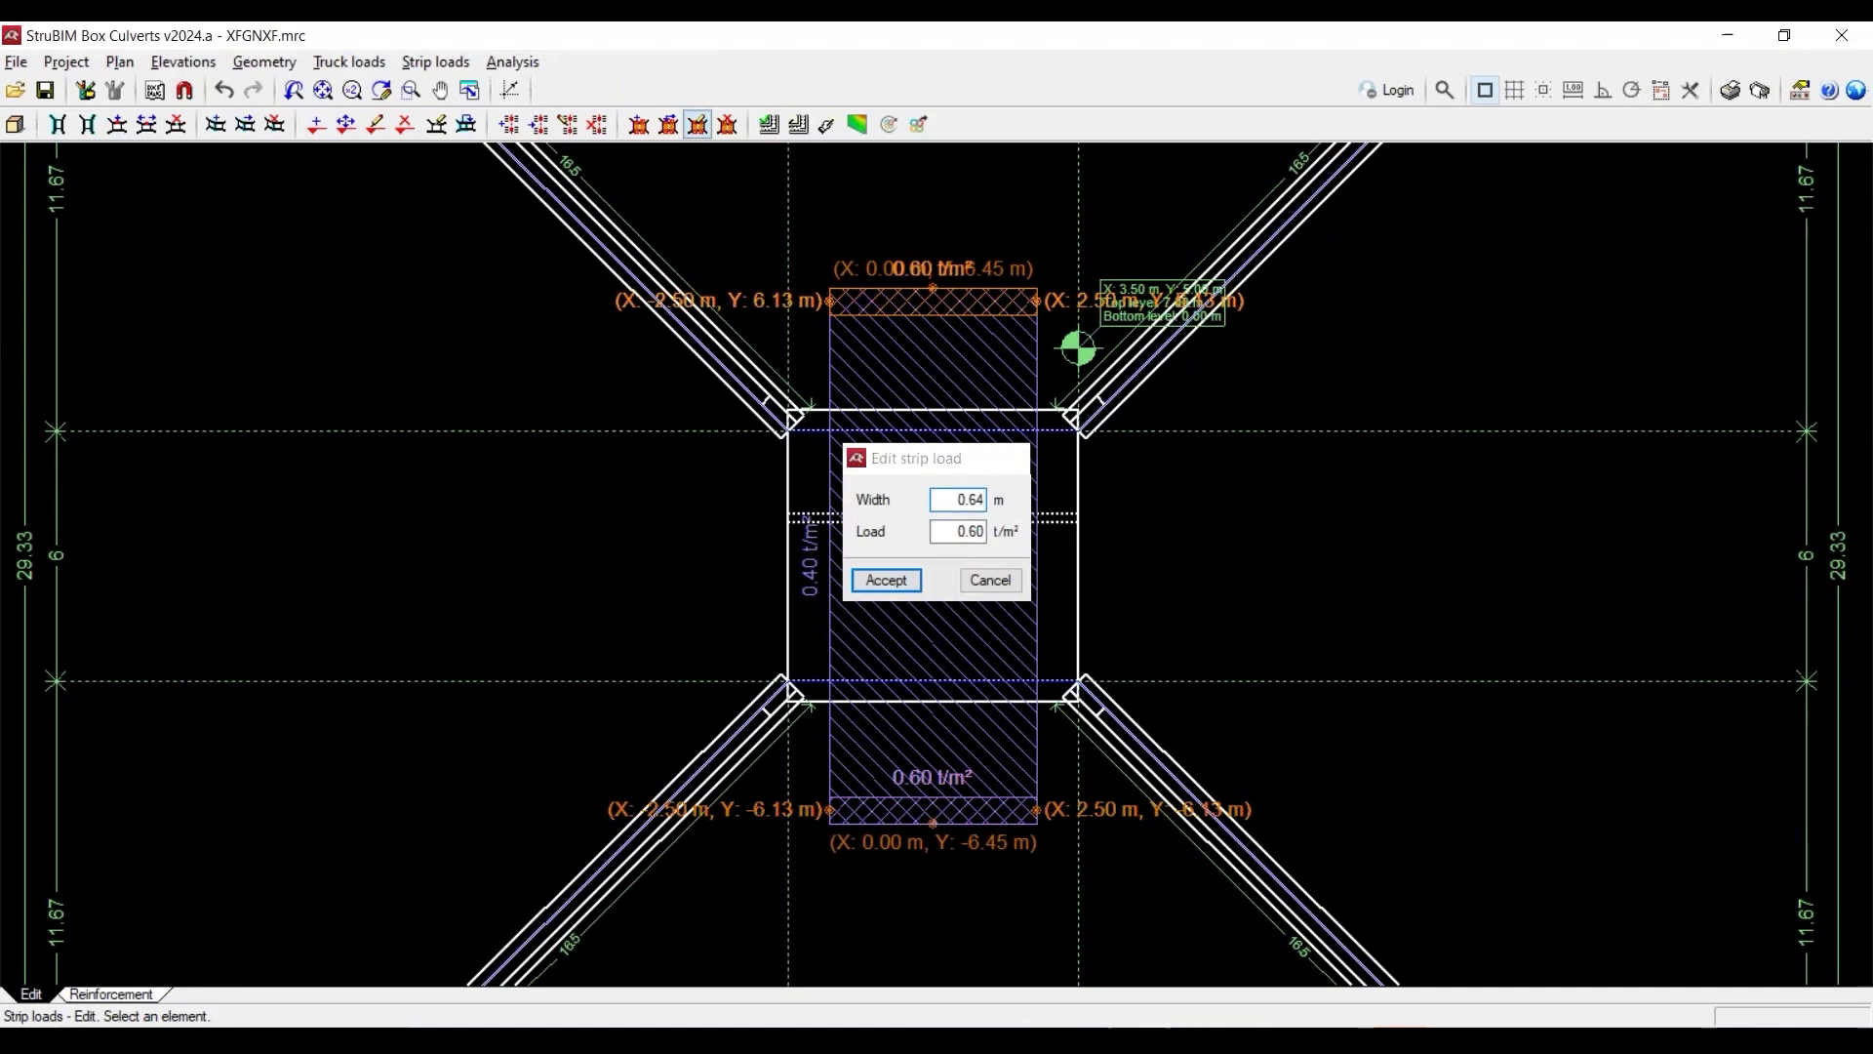
click(1010, 459)
click(933, 525)
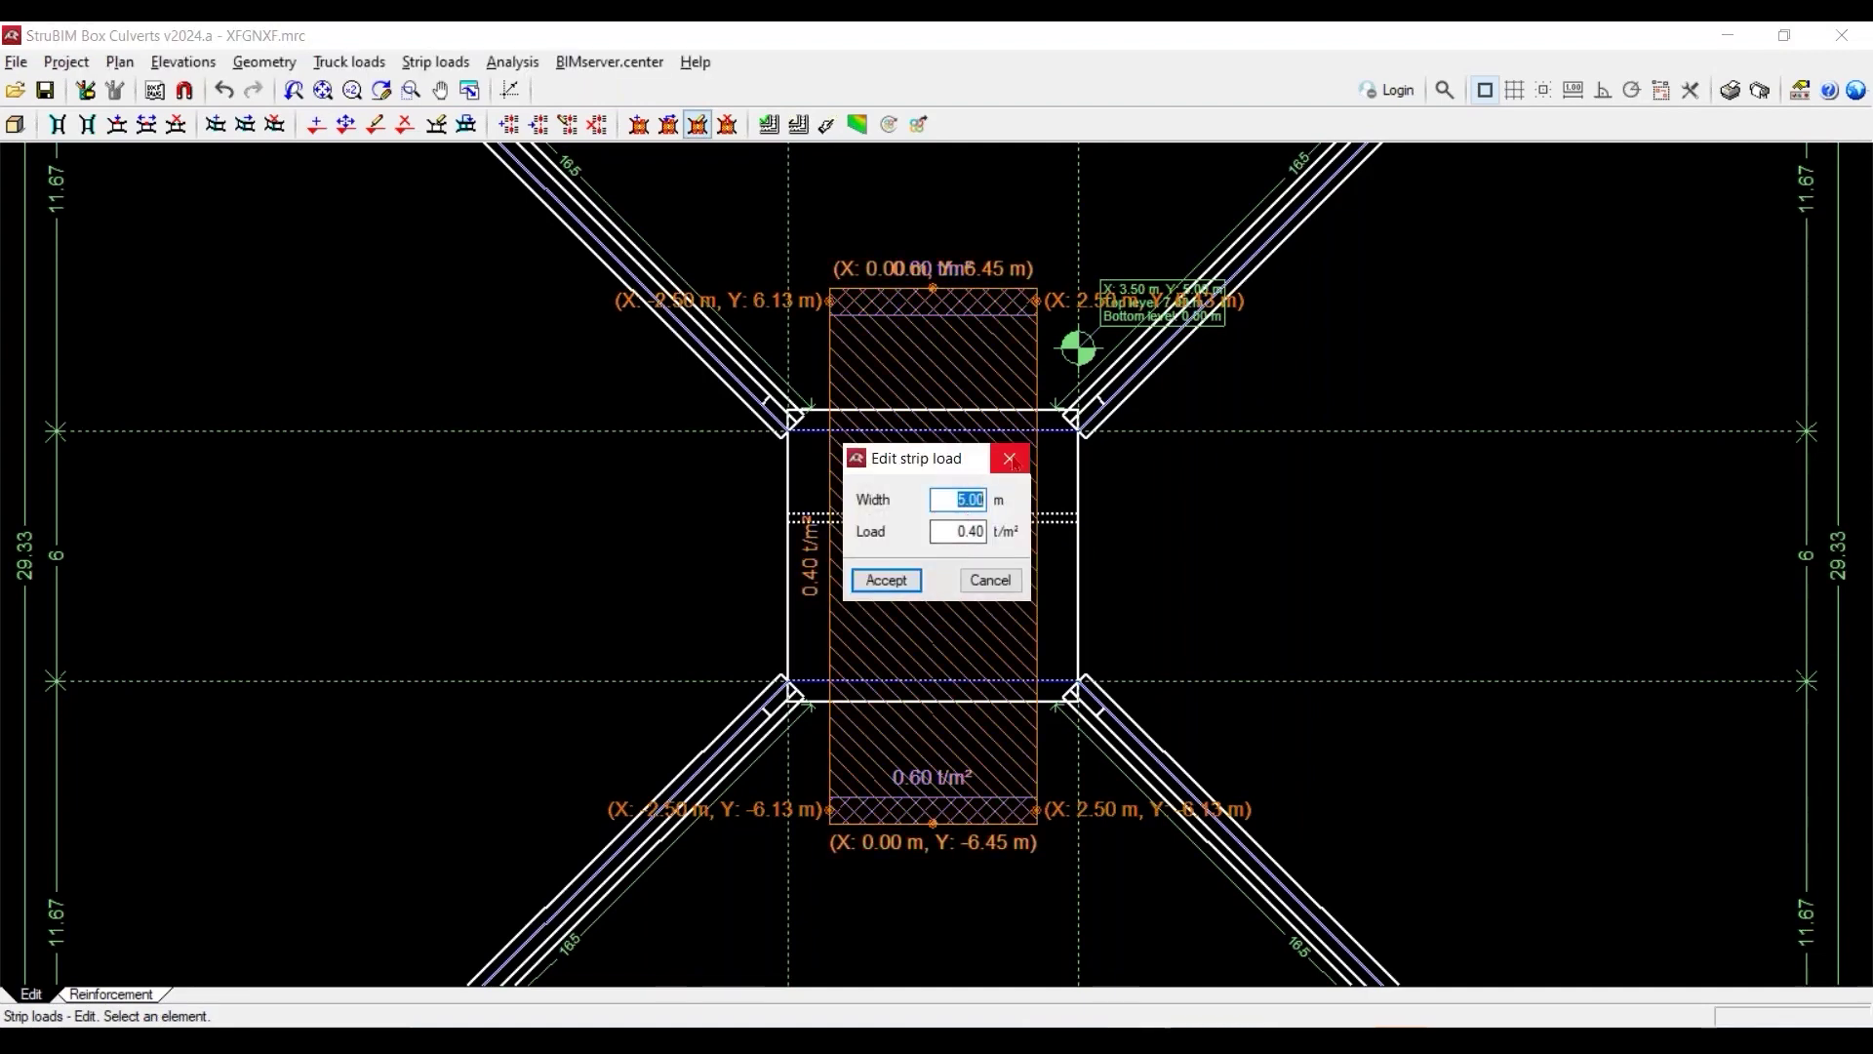
click(1009, 456)
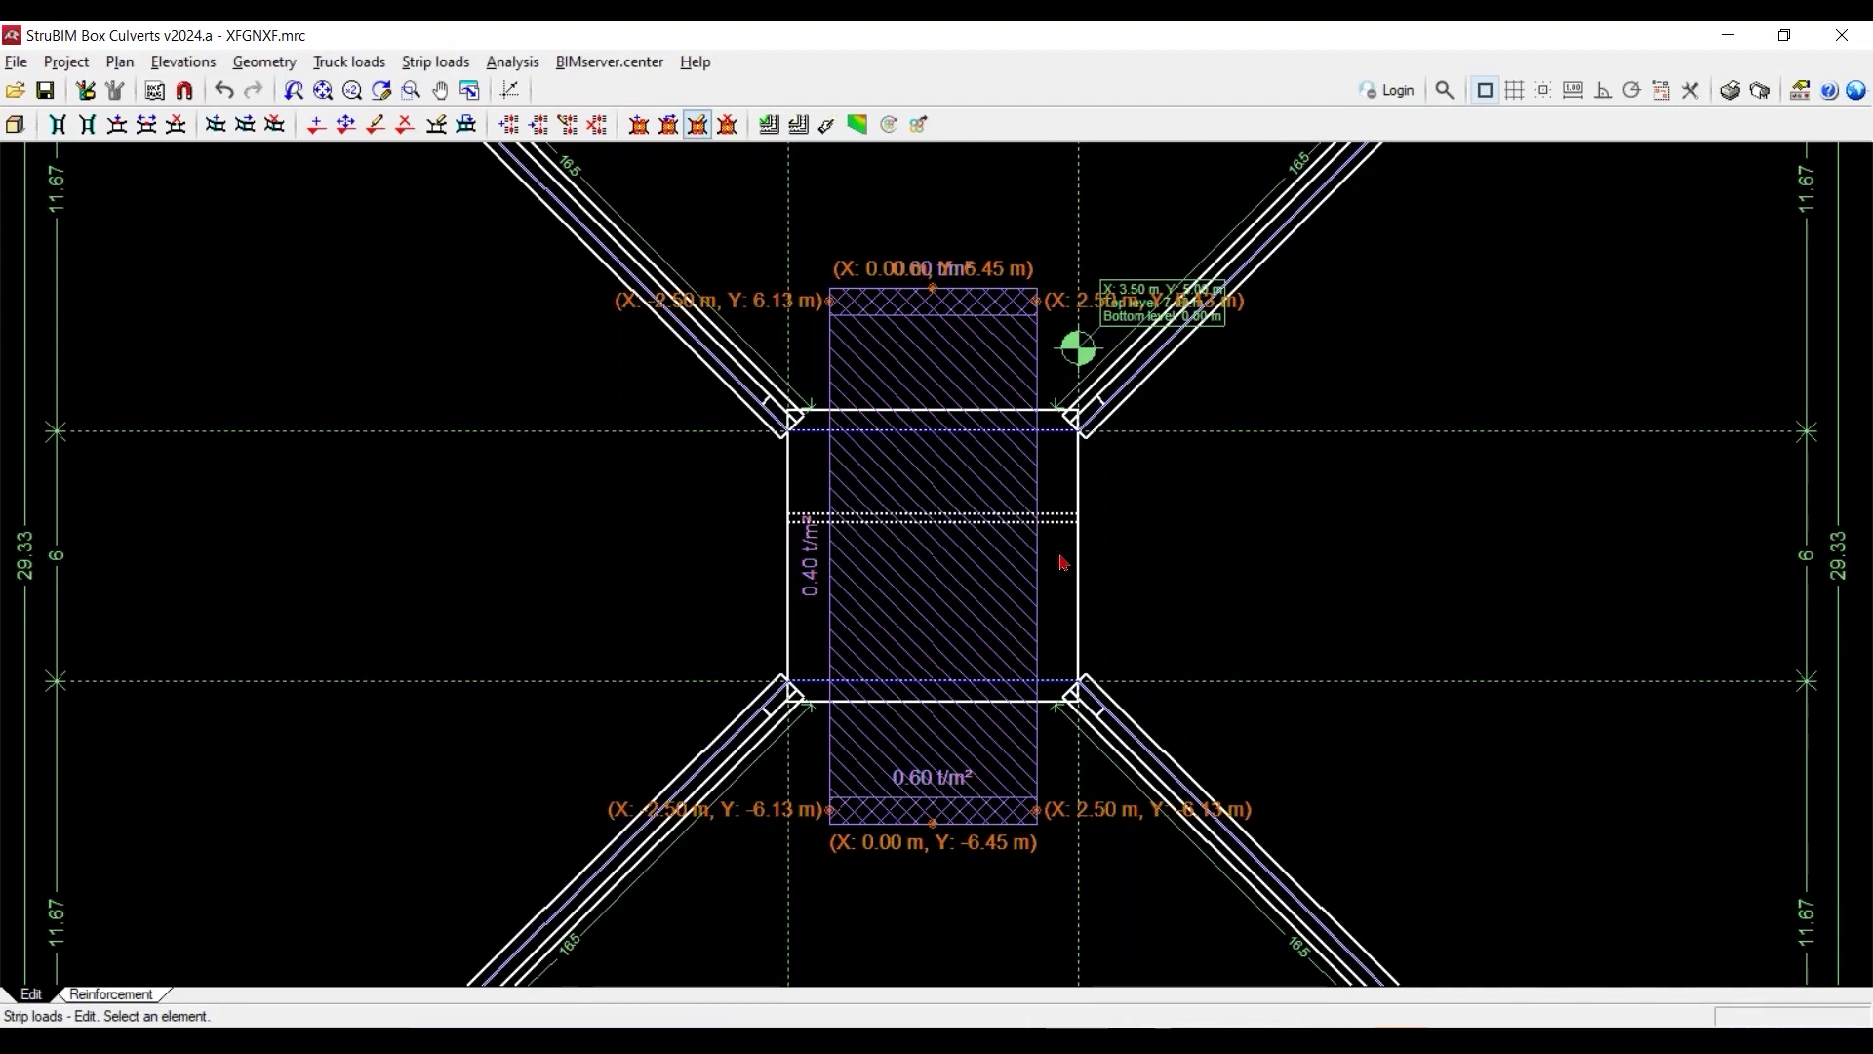
Run the design check on the culvert, which reports undefined reinforcement
scroll(1054, 545, down, 3)
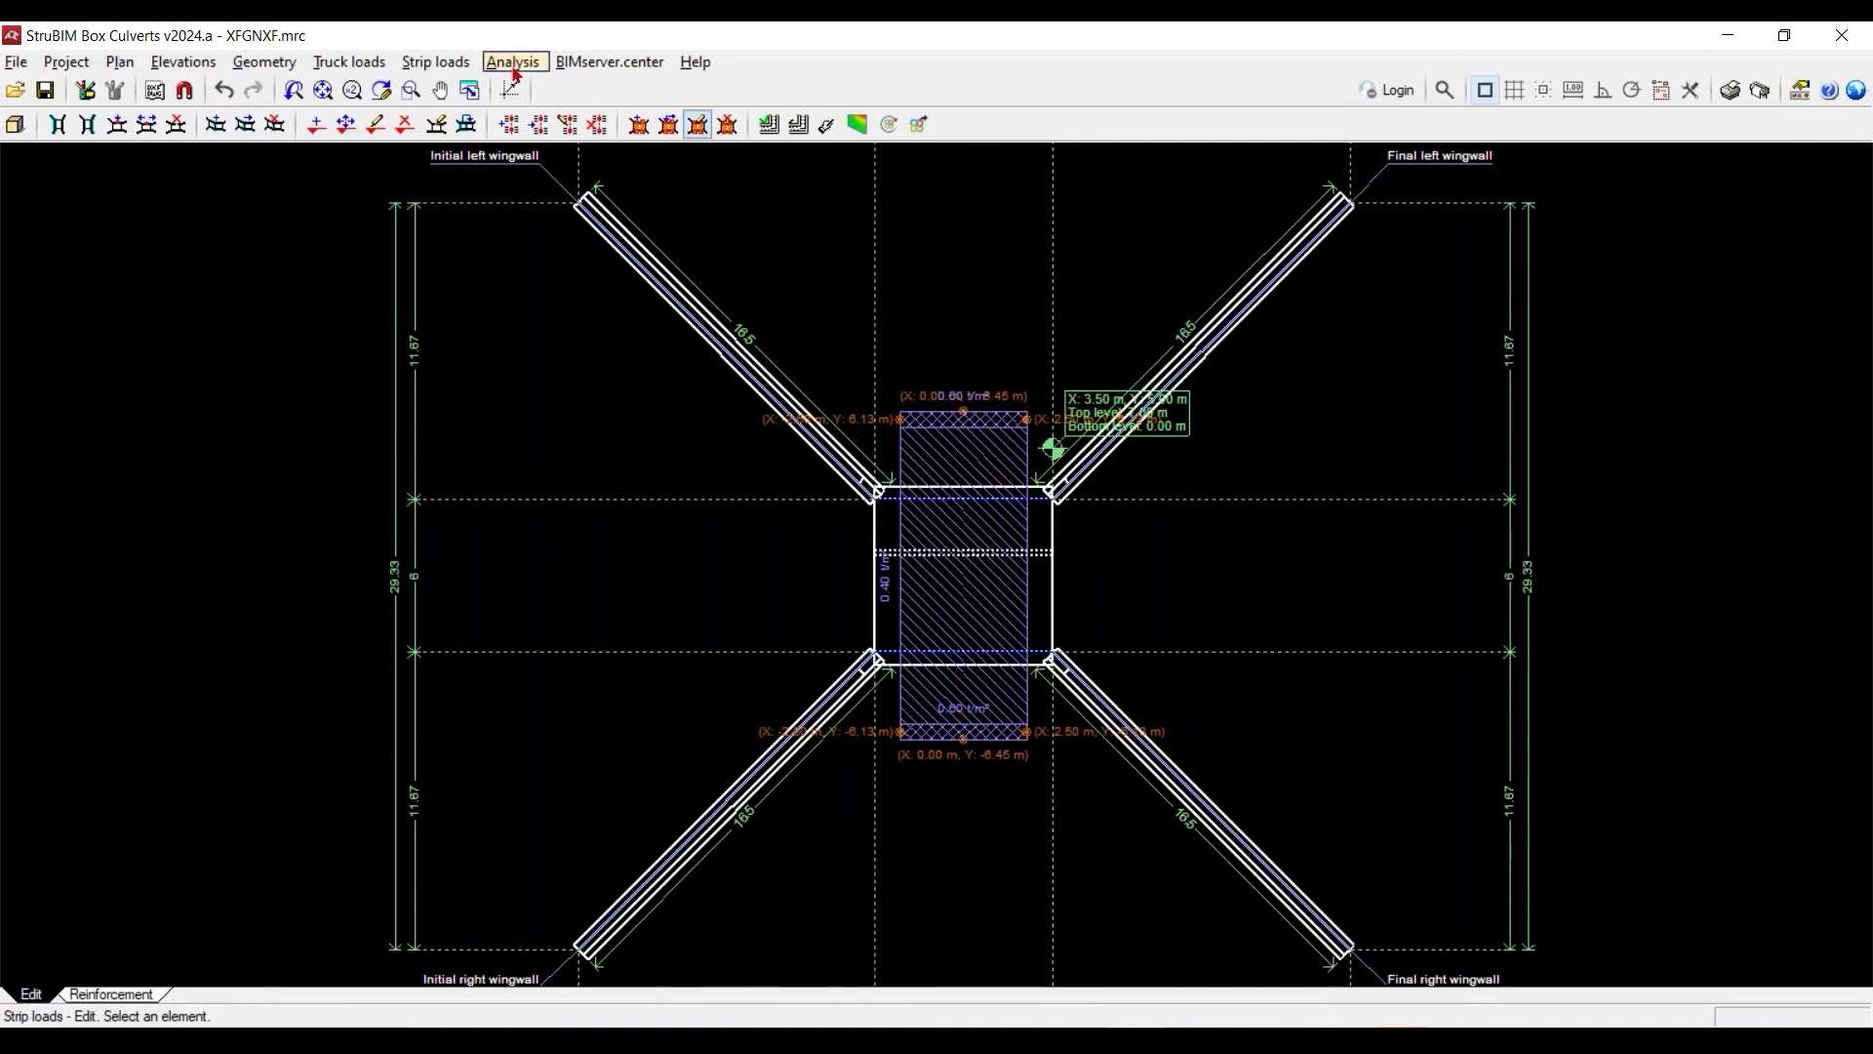
click(448, 64)
mouse_move(508, 69)
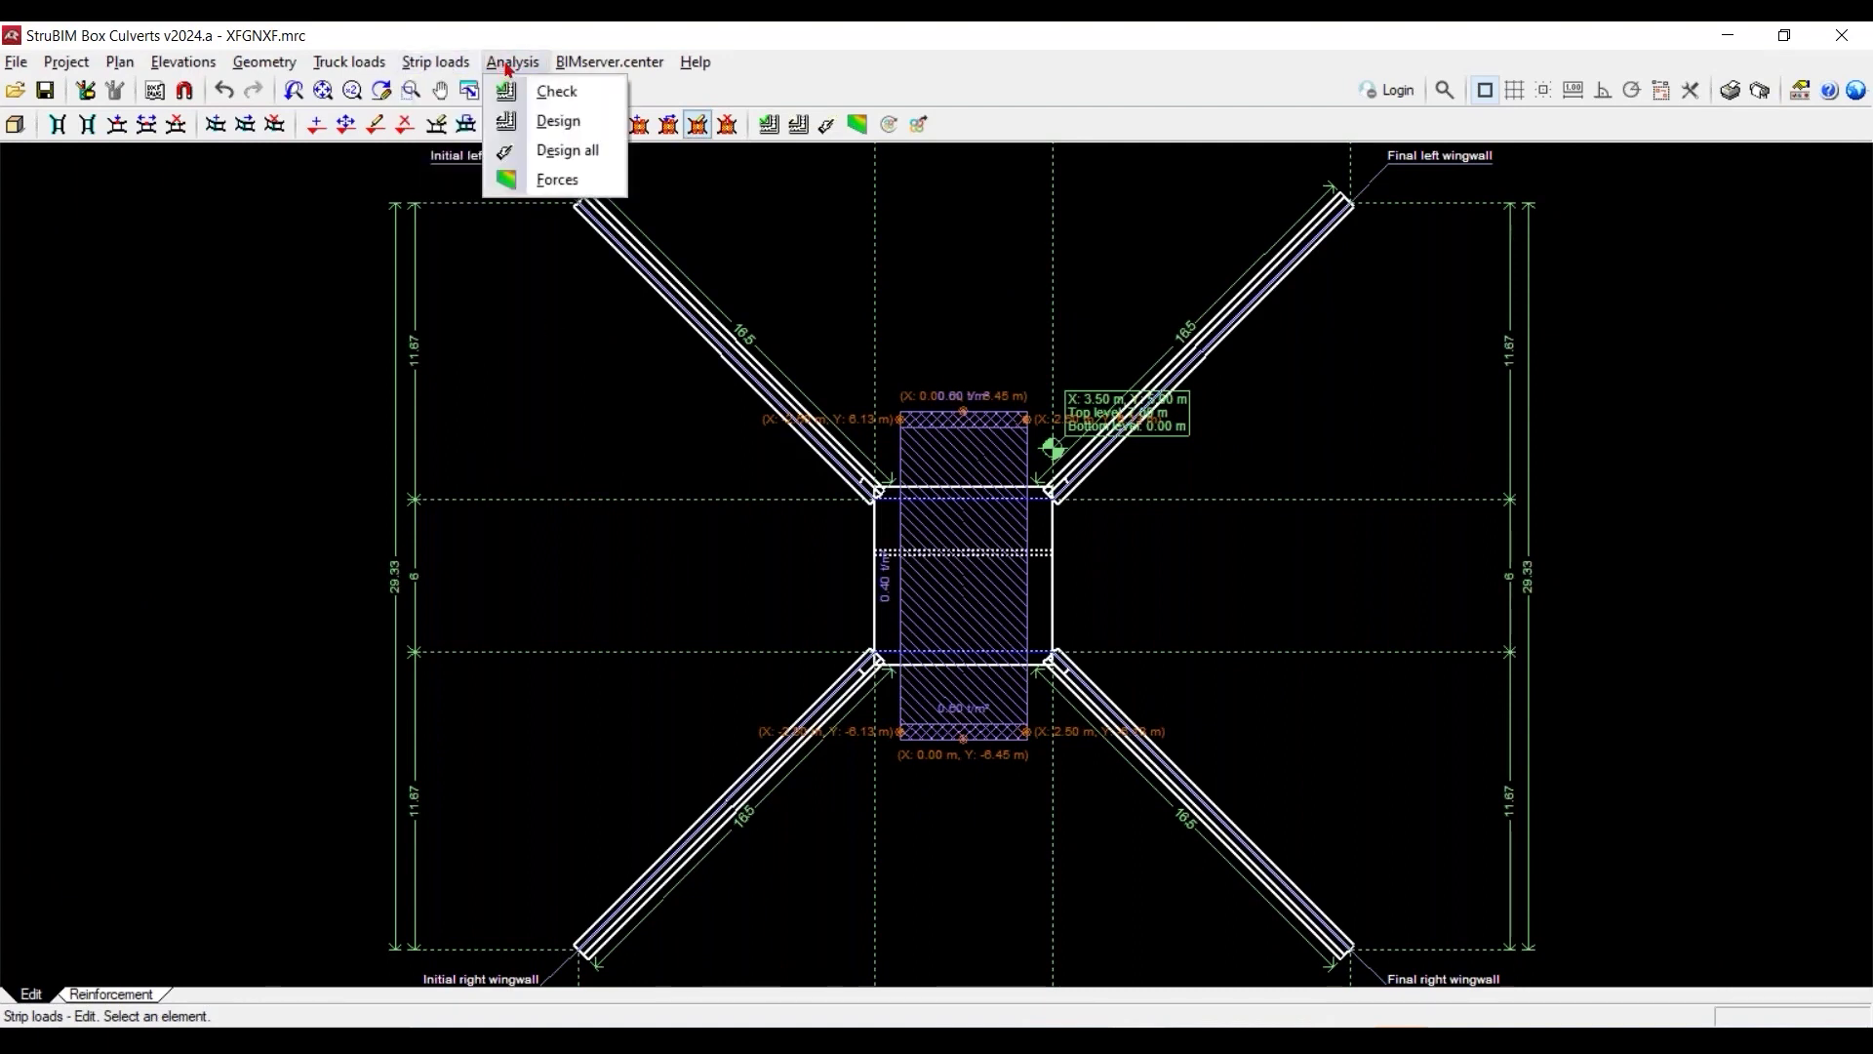
click(558, 95)
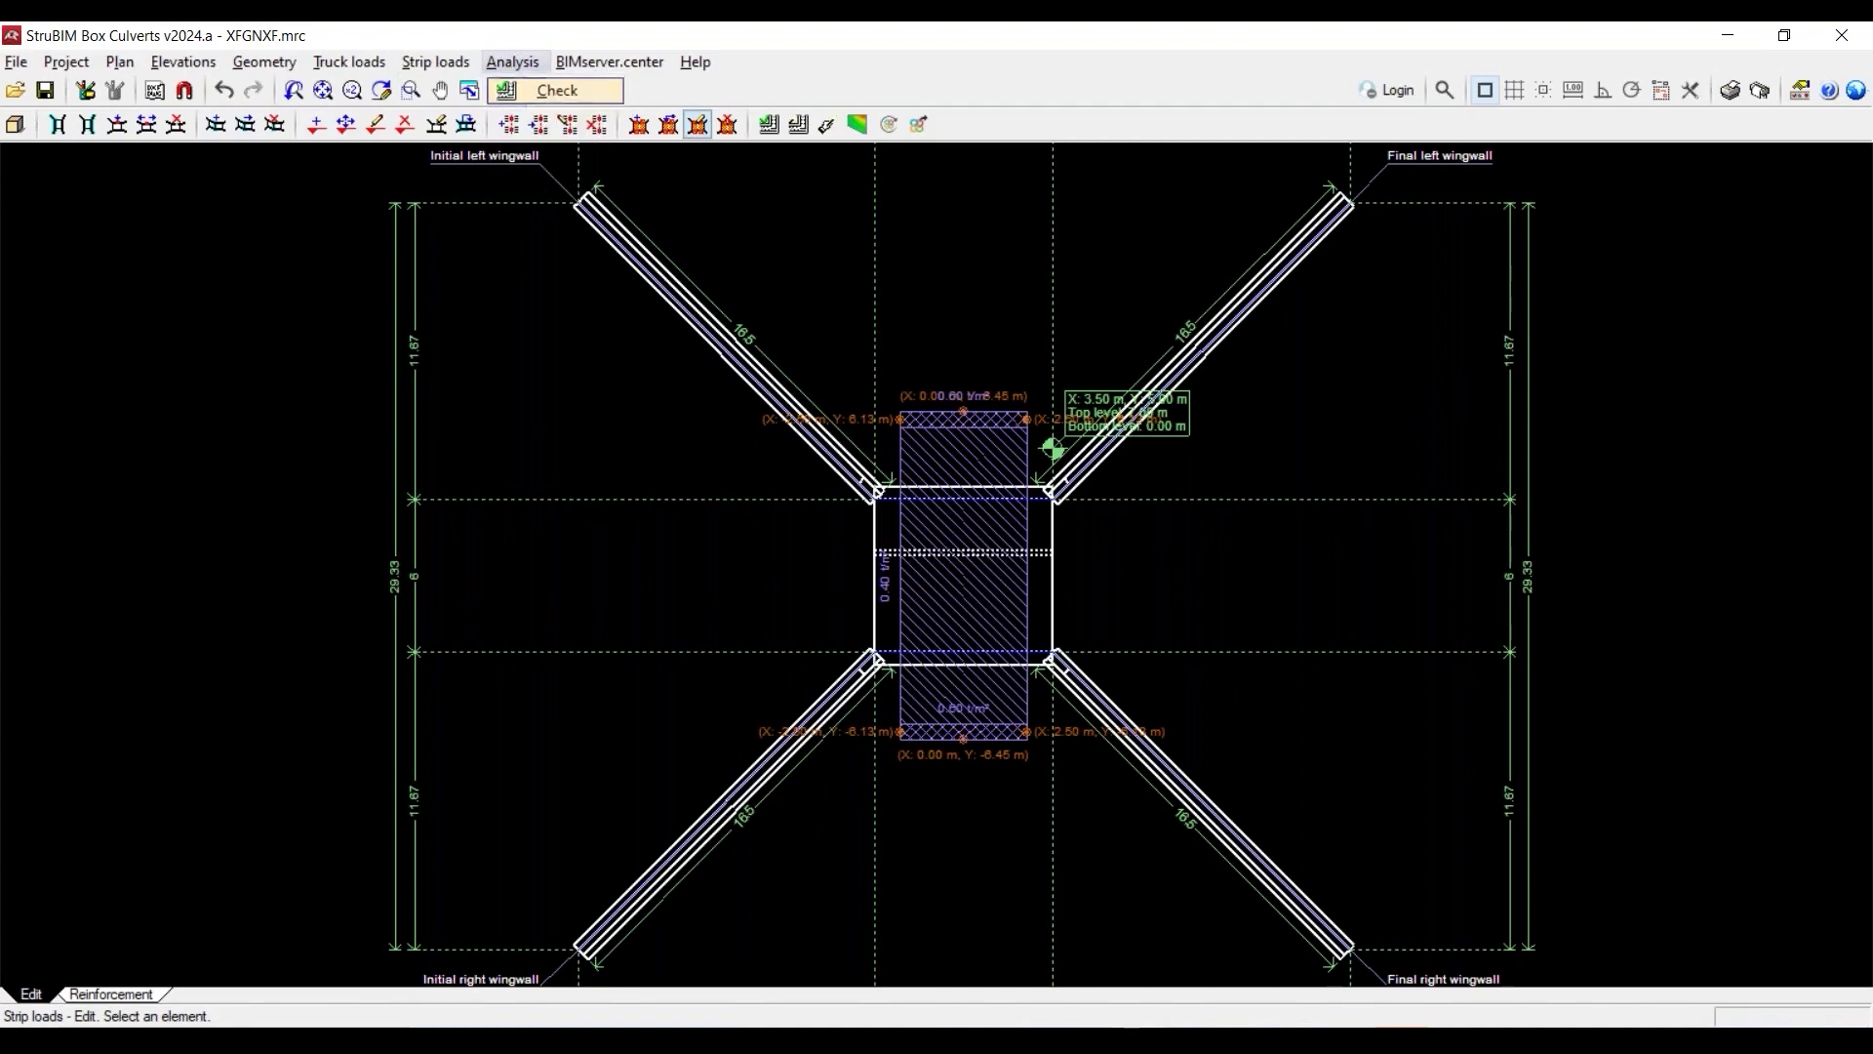
click(803, 683)
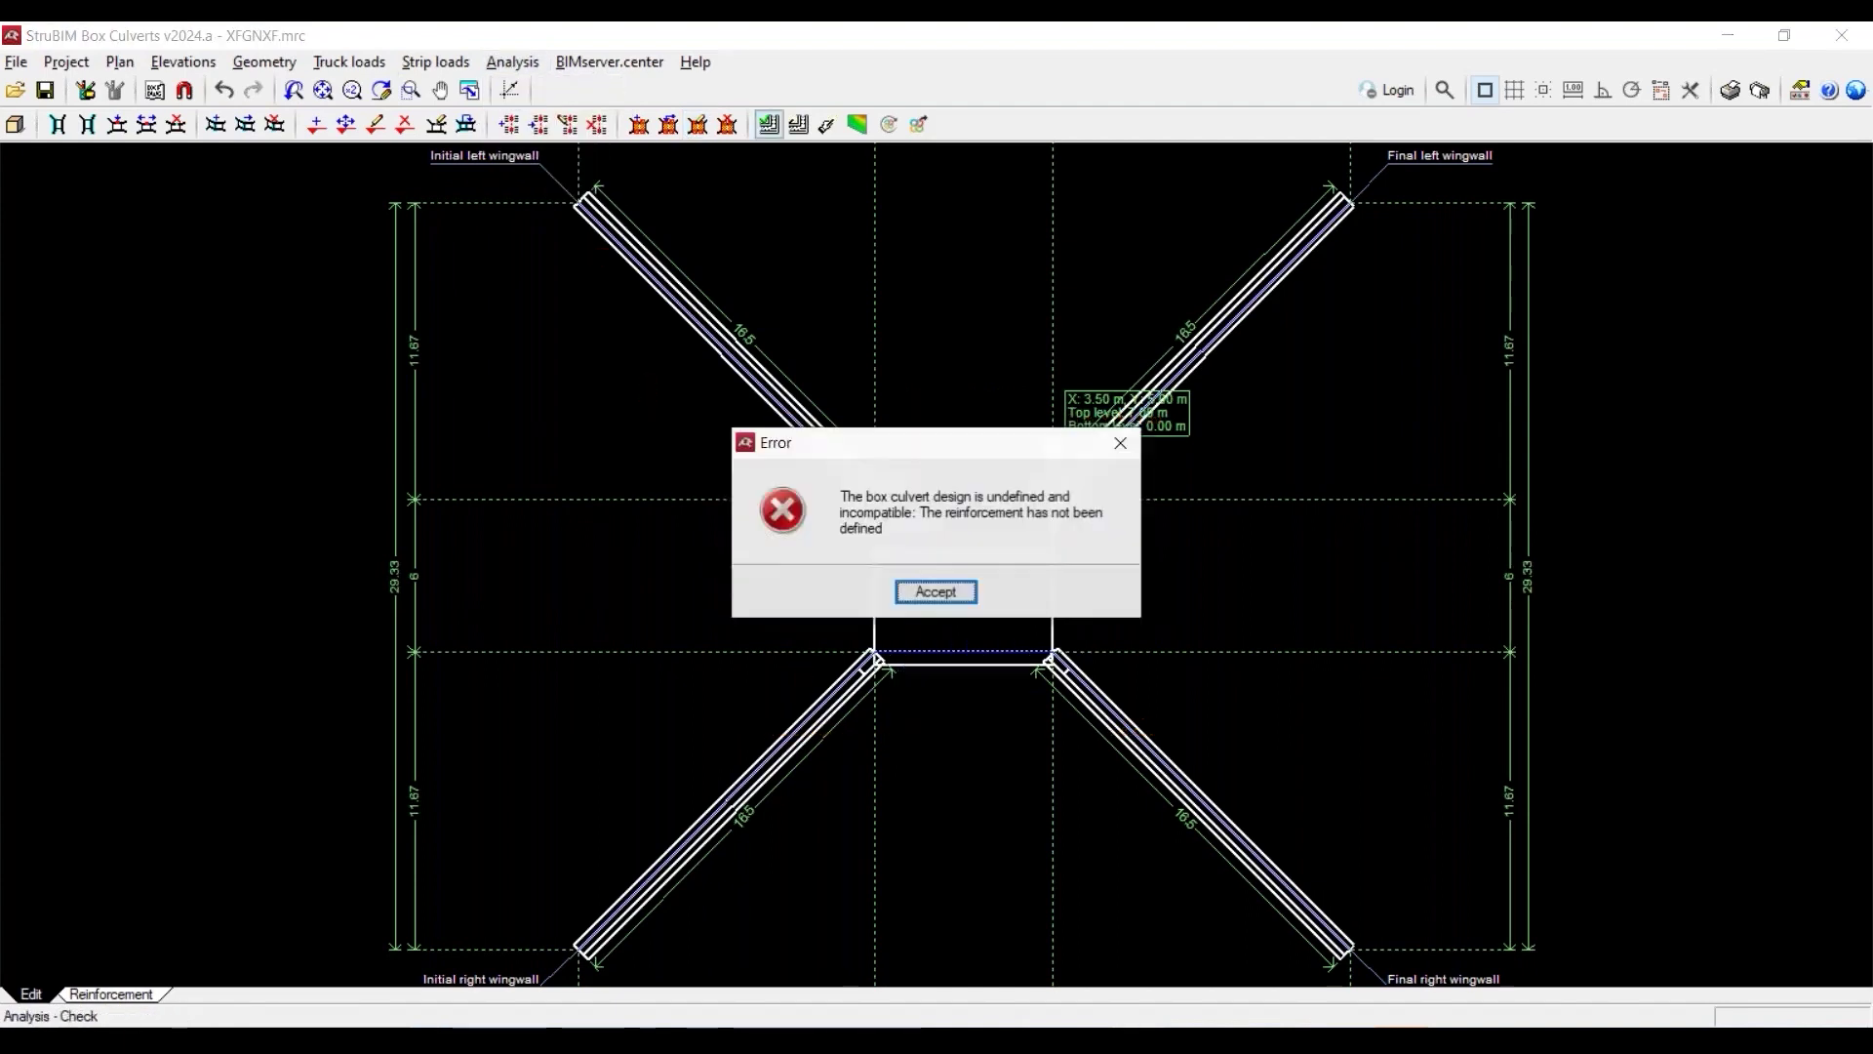
Dismiss the undefined reinforcement error and design the culvert module
click(936, 591)
click(512, 61)
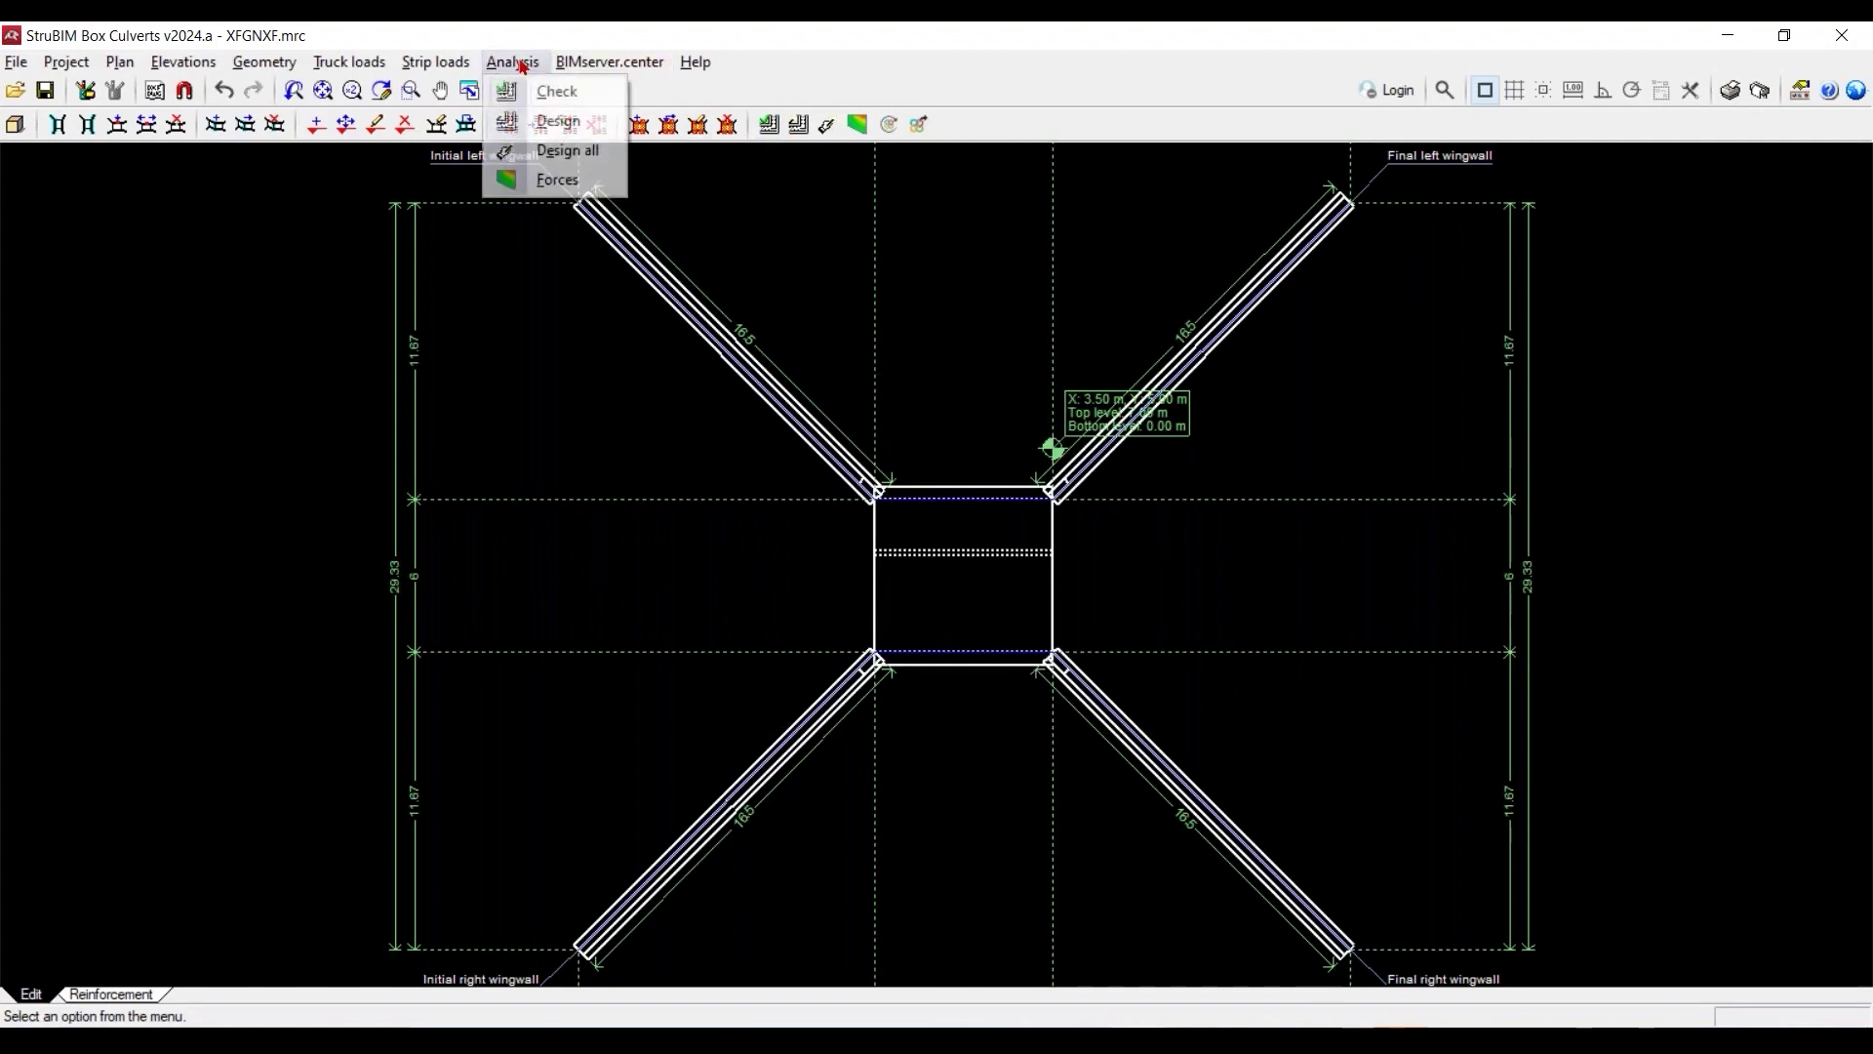
click(556, 123)
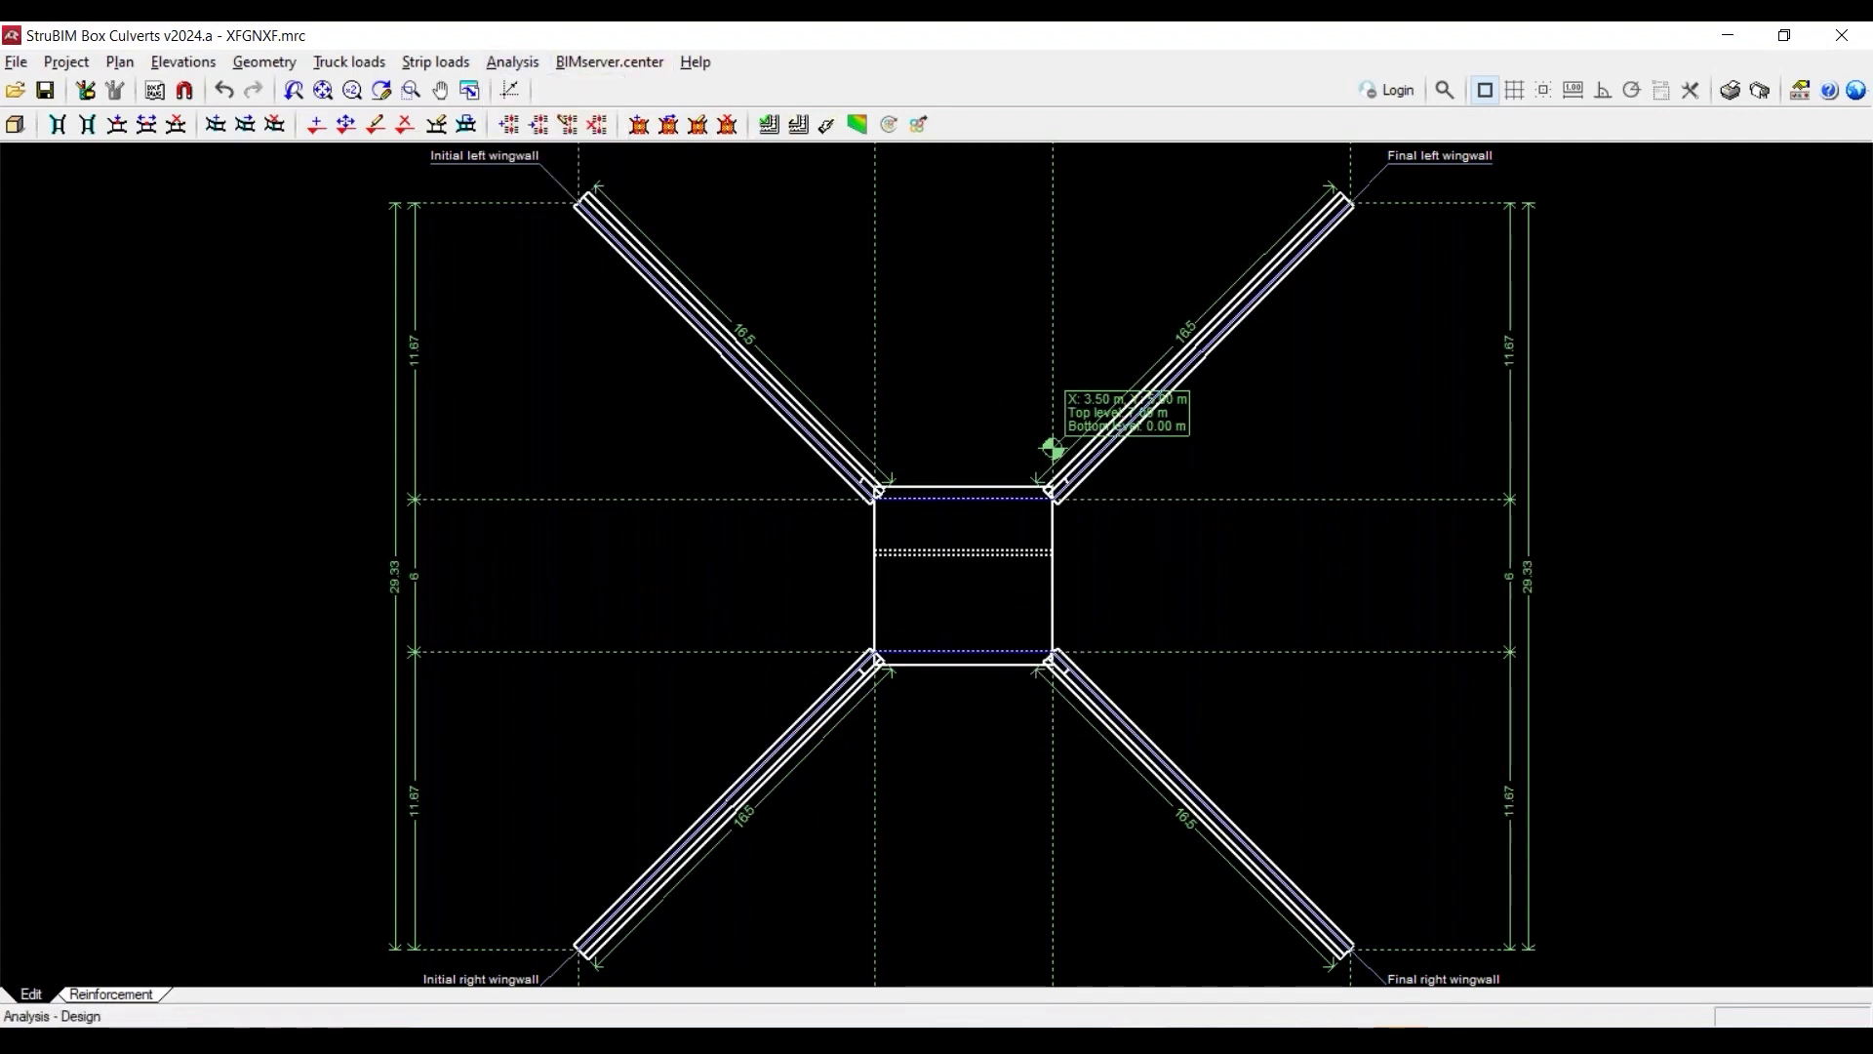
click(770, 540)
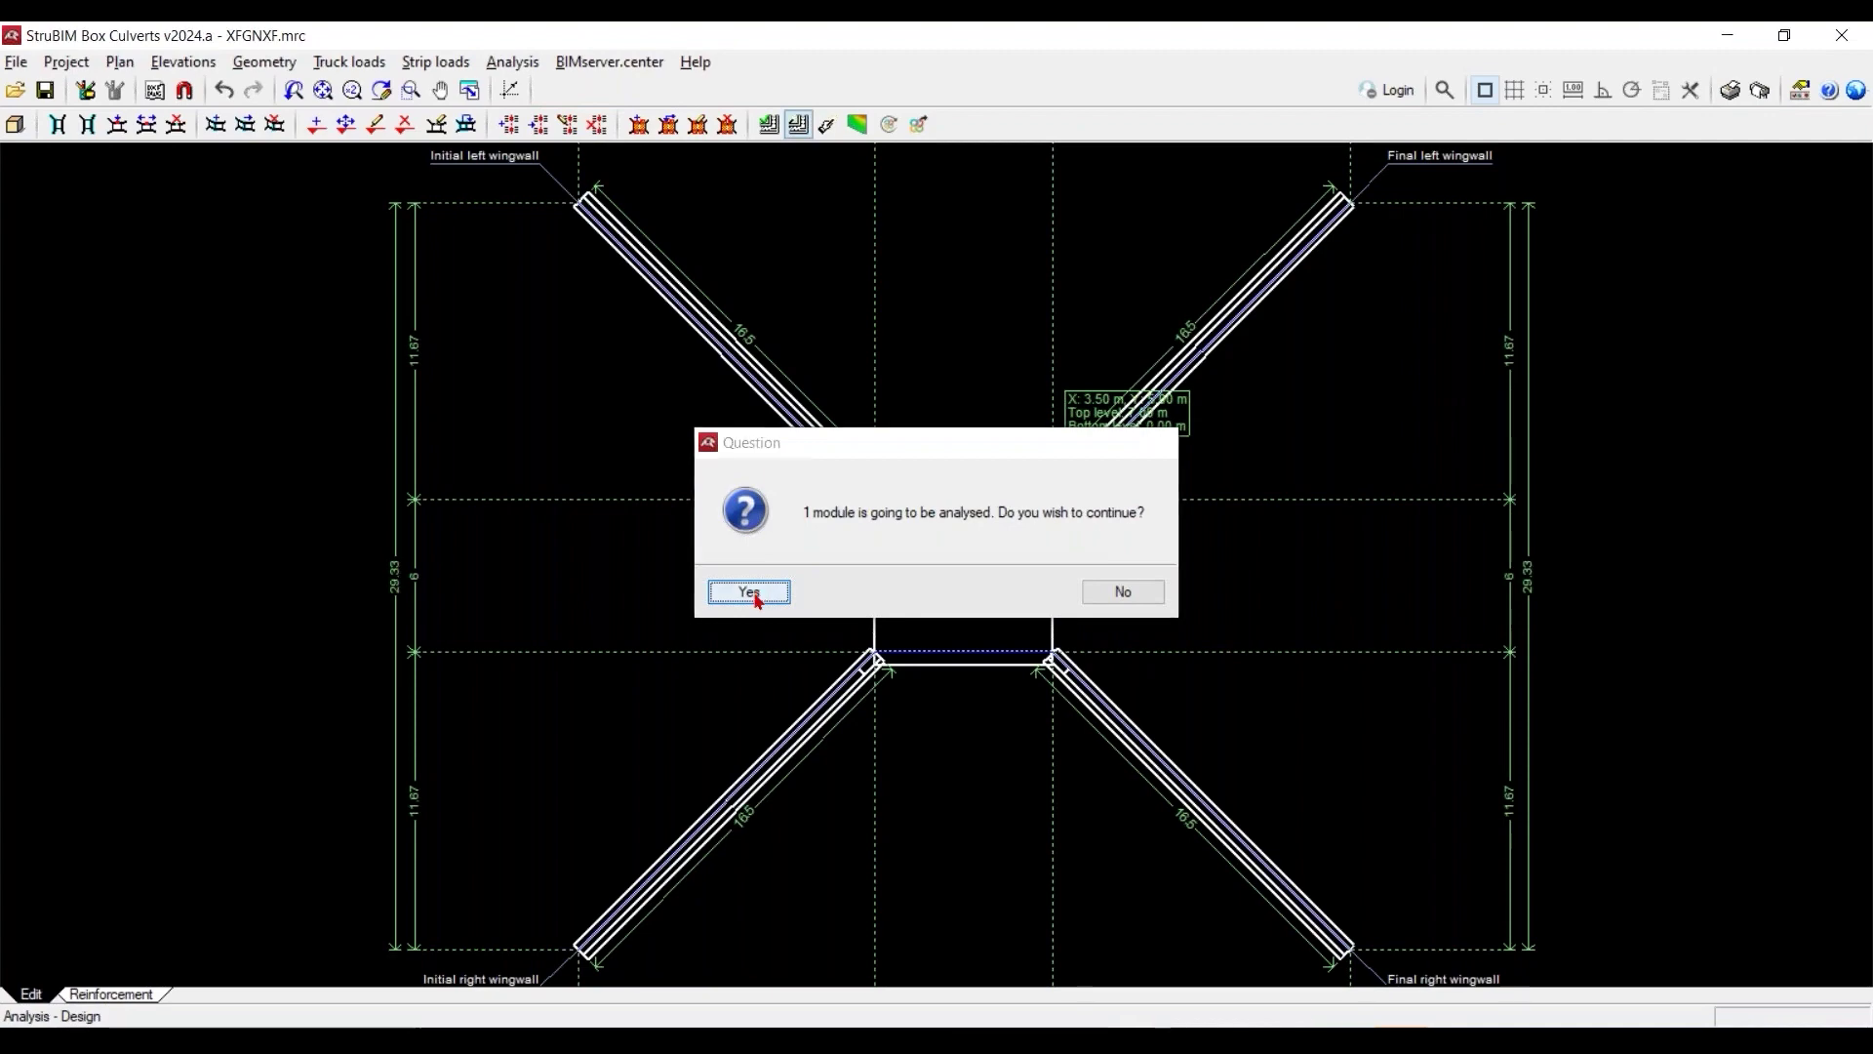
click(757, 597)
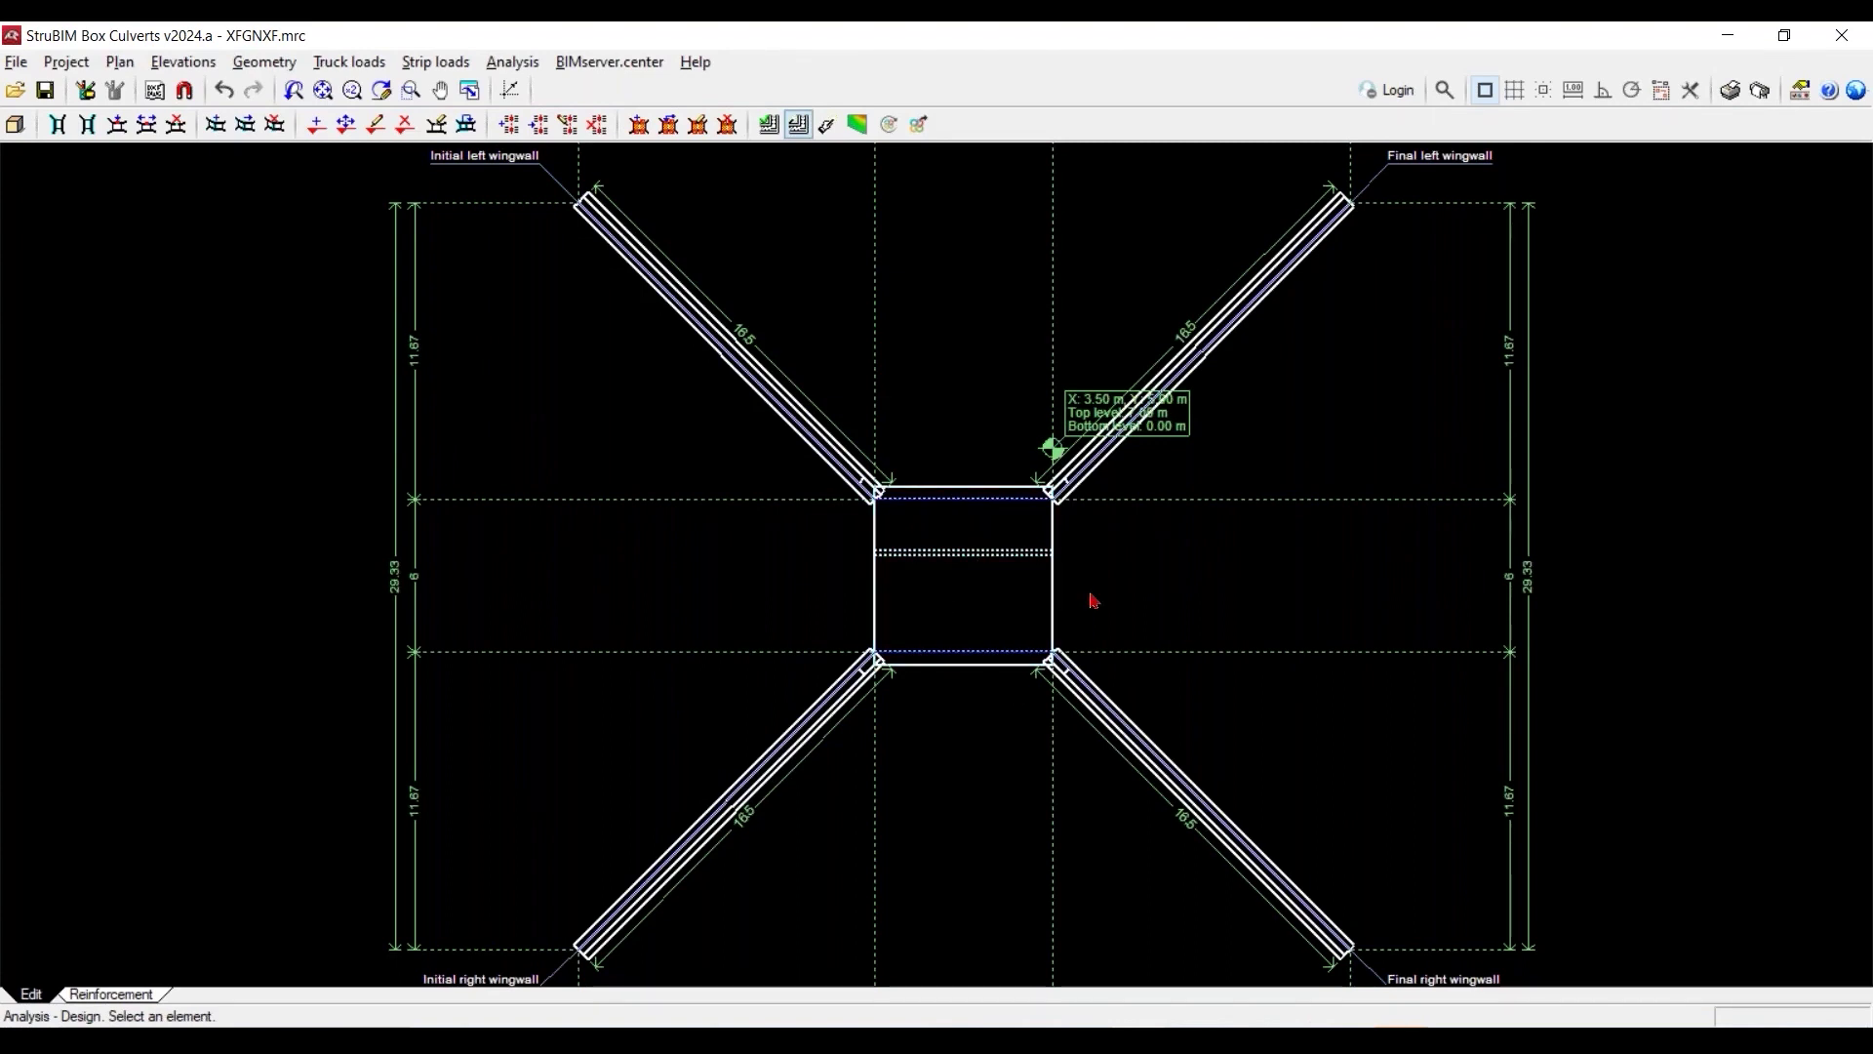
Design and check all culvert elements, accepting the some-checks-not-verified warning
click(520, 65)
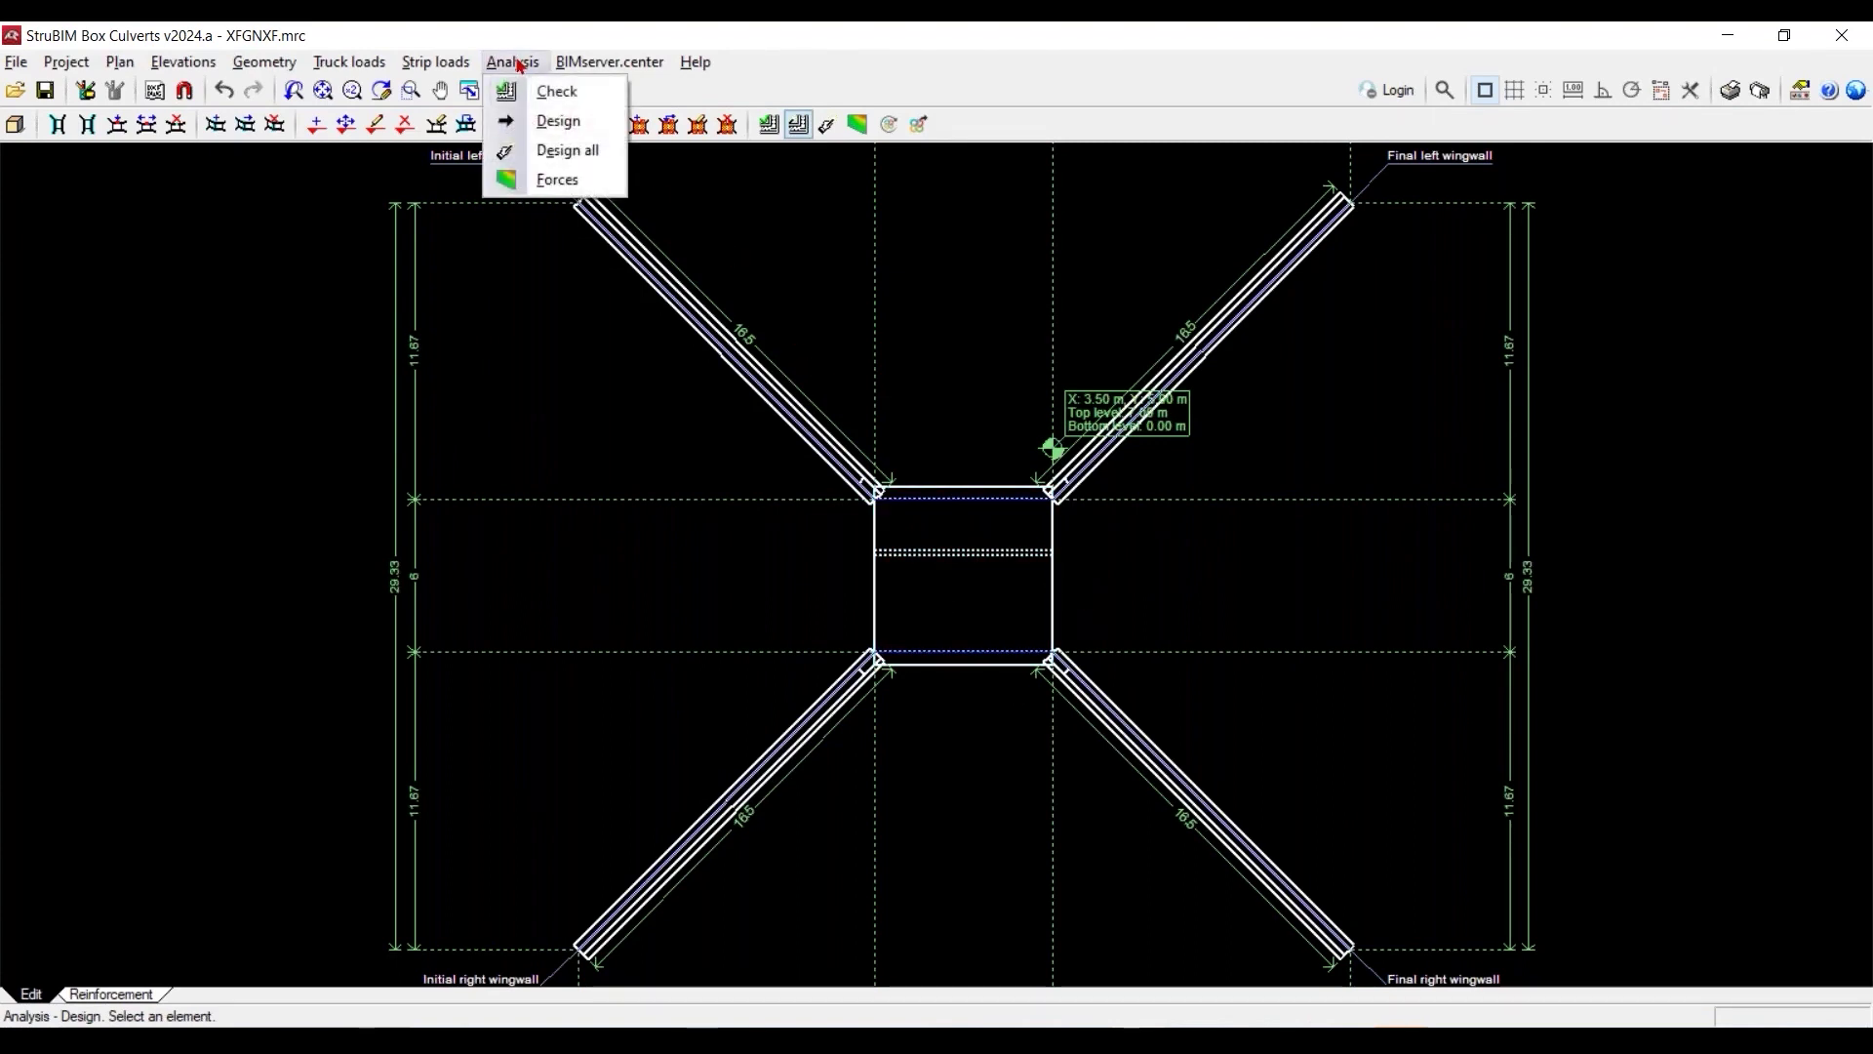
click(564, 153)
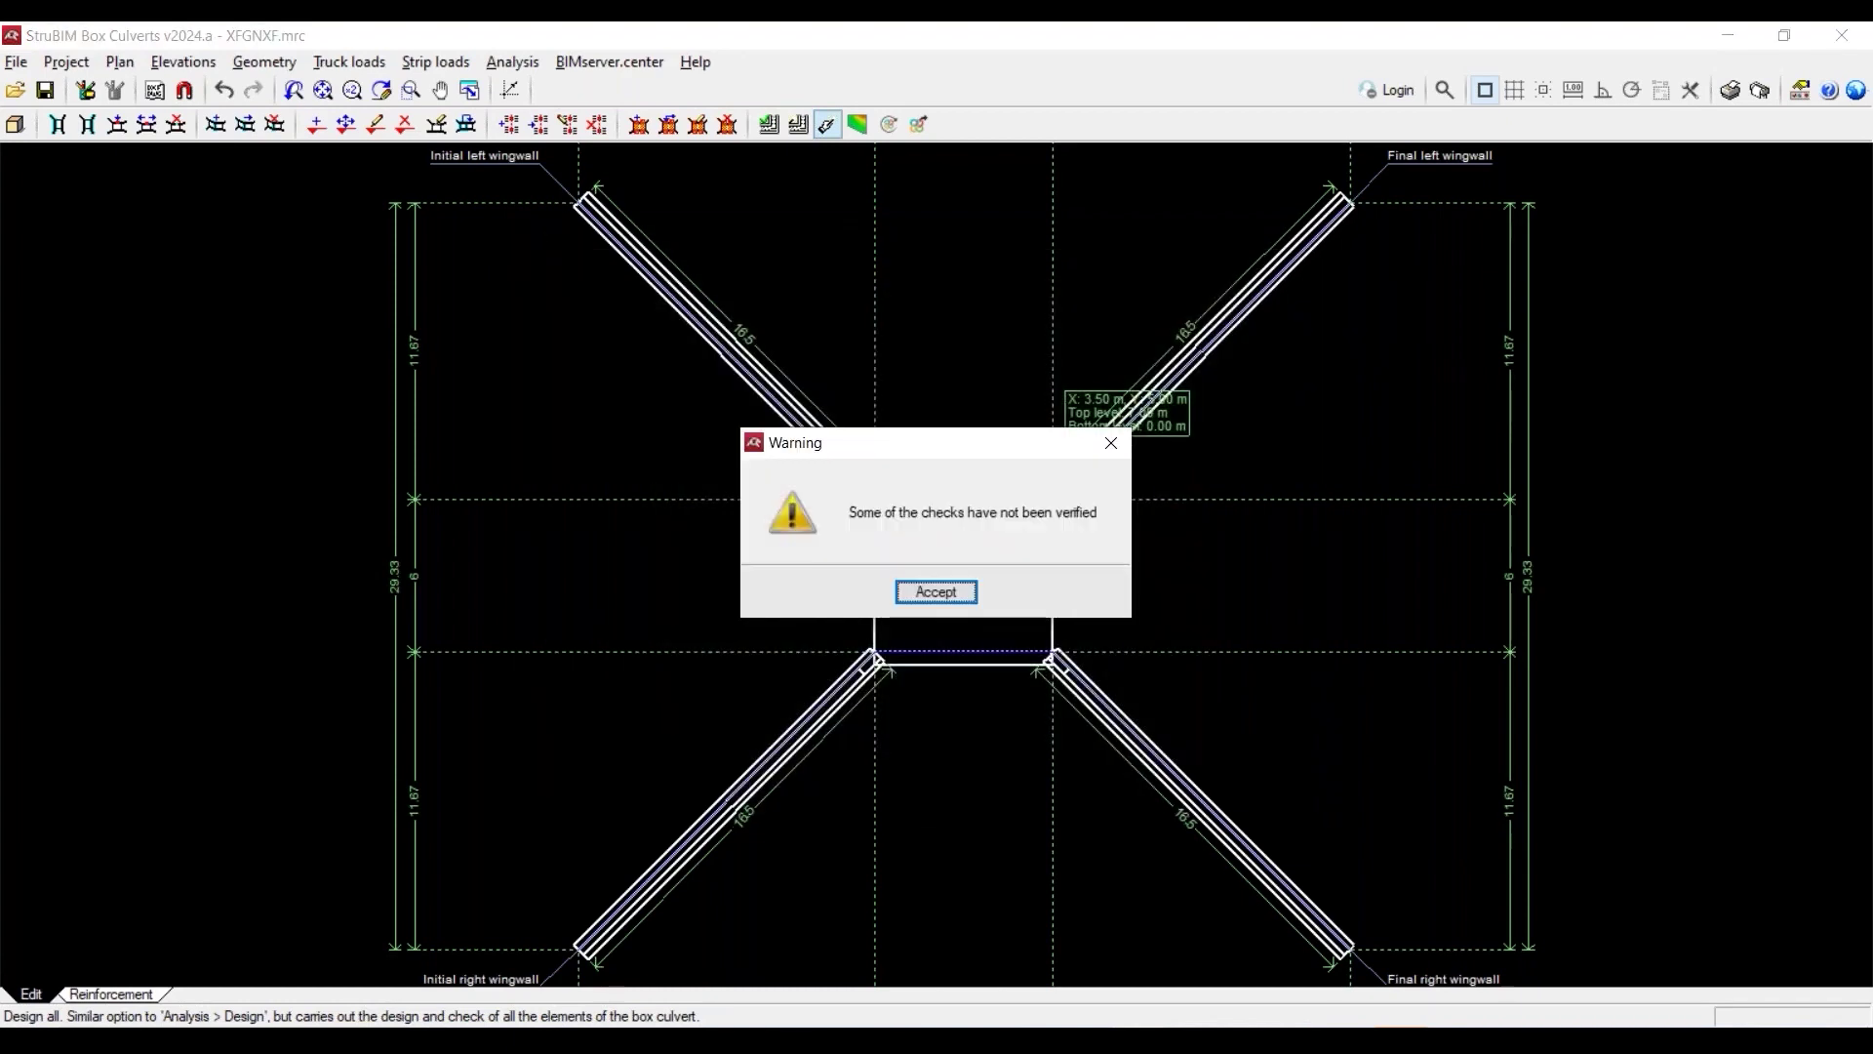
click(936, 593)
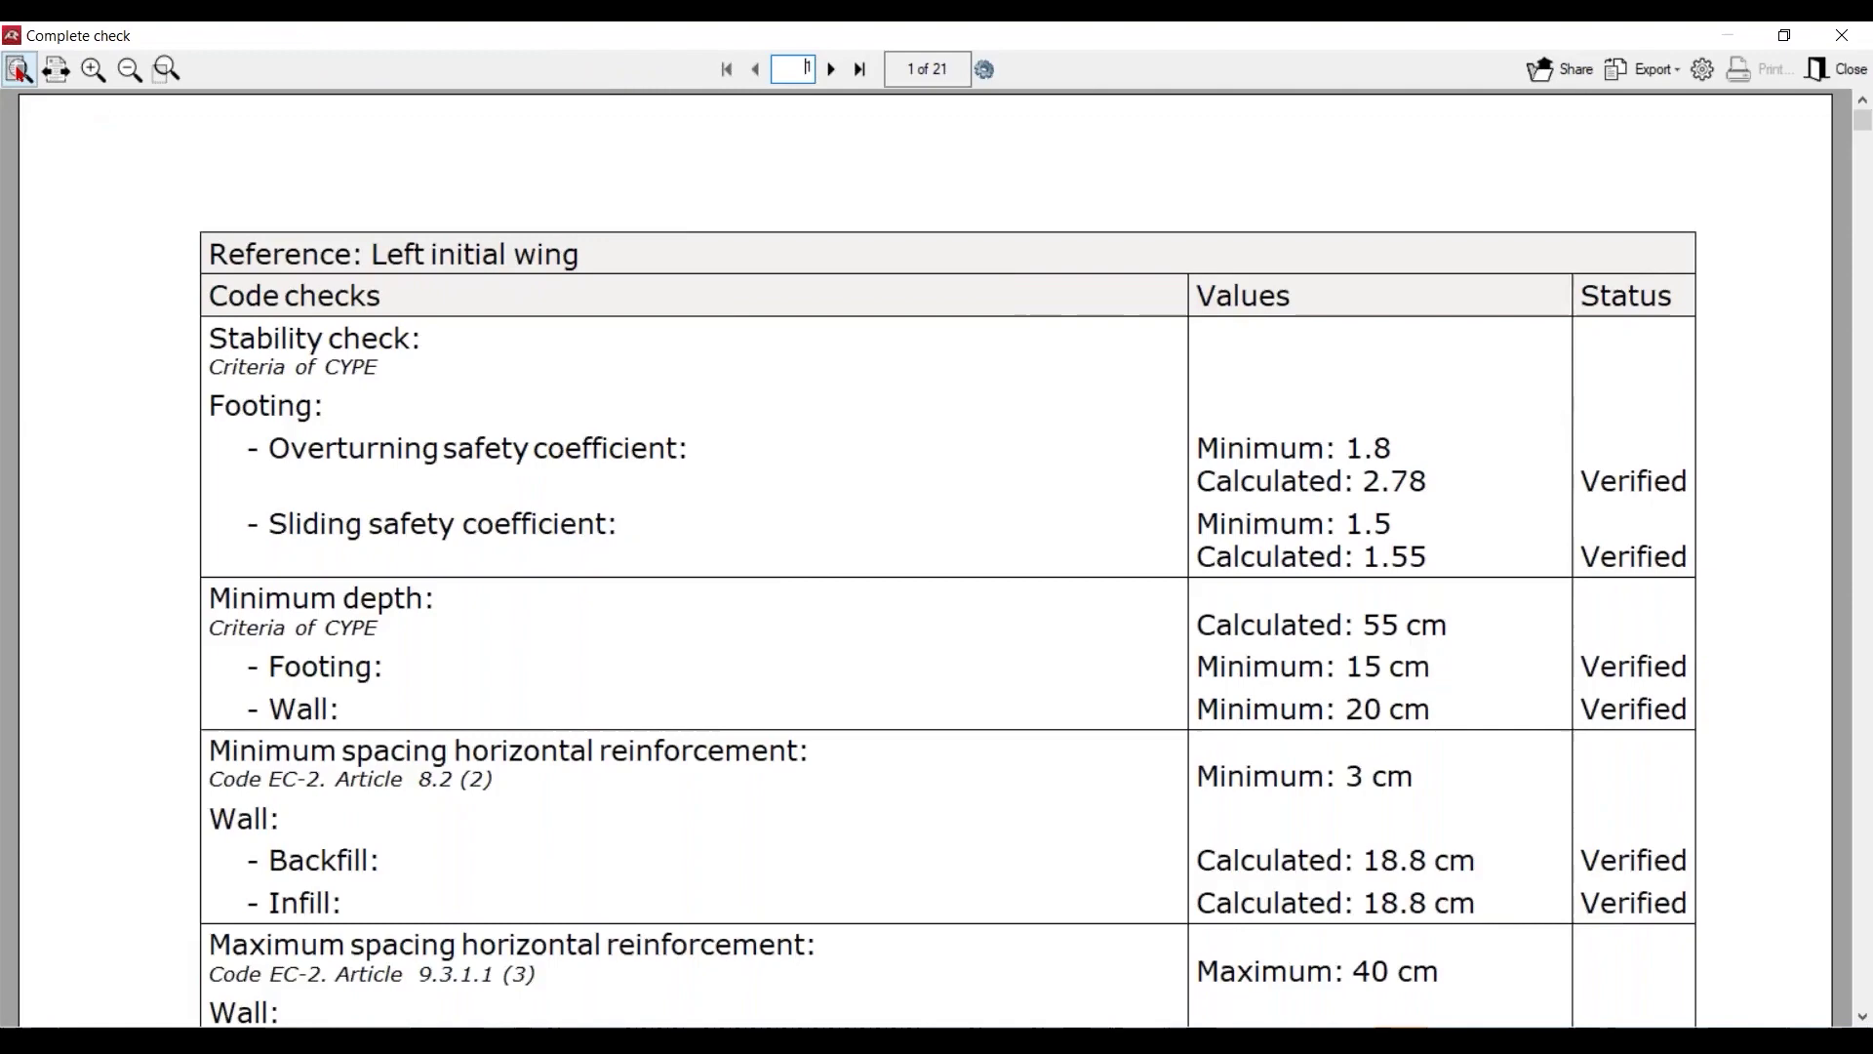
Go to page 25 and zoom on the Module's failed mechanical slenderness check (102 vs 100 max)
click(18, 68)
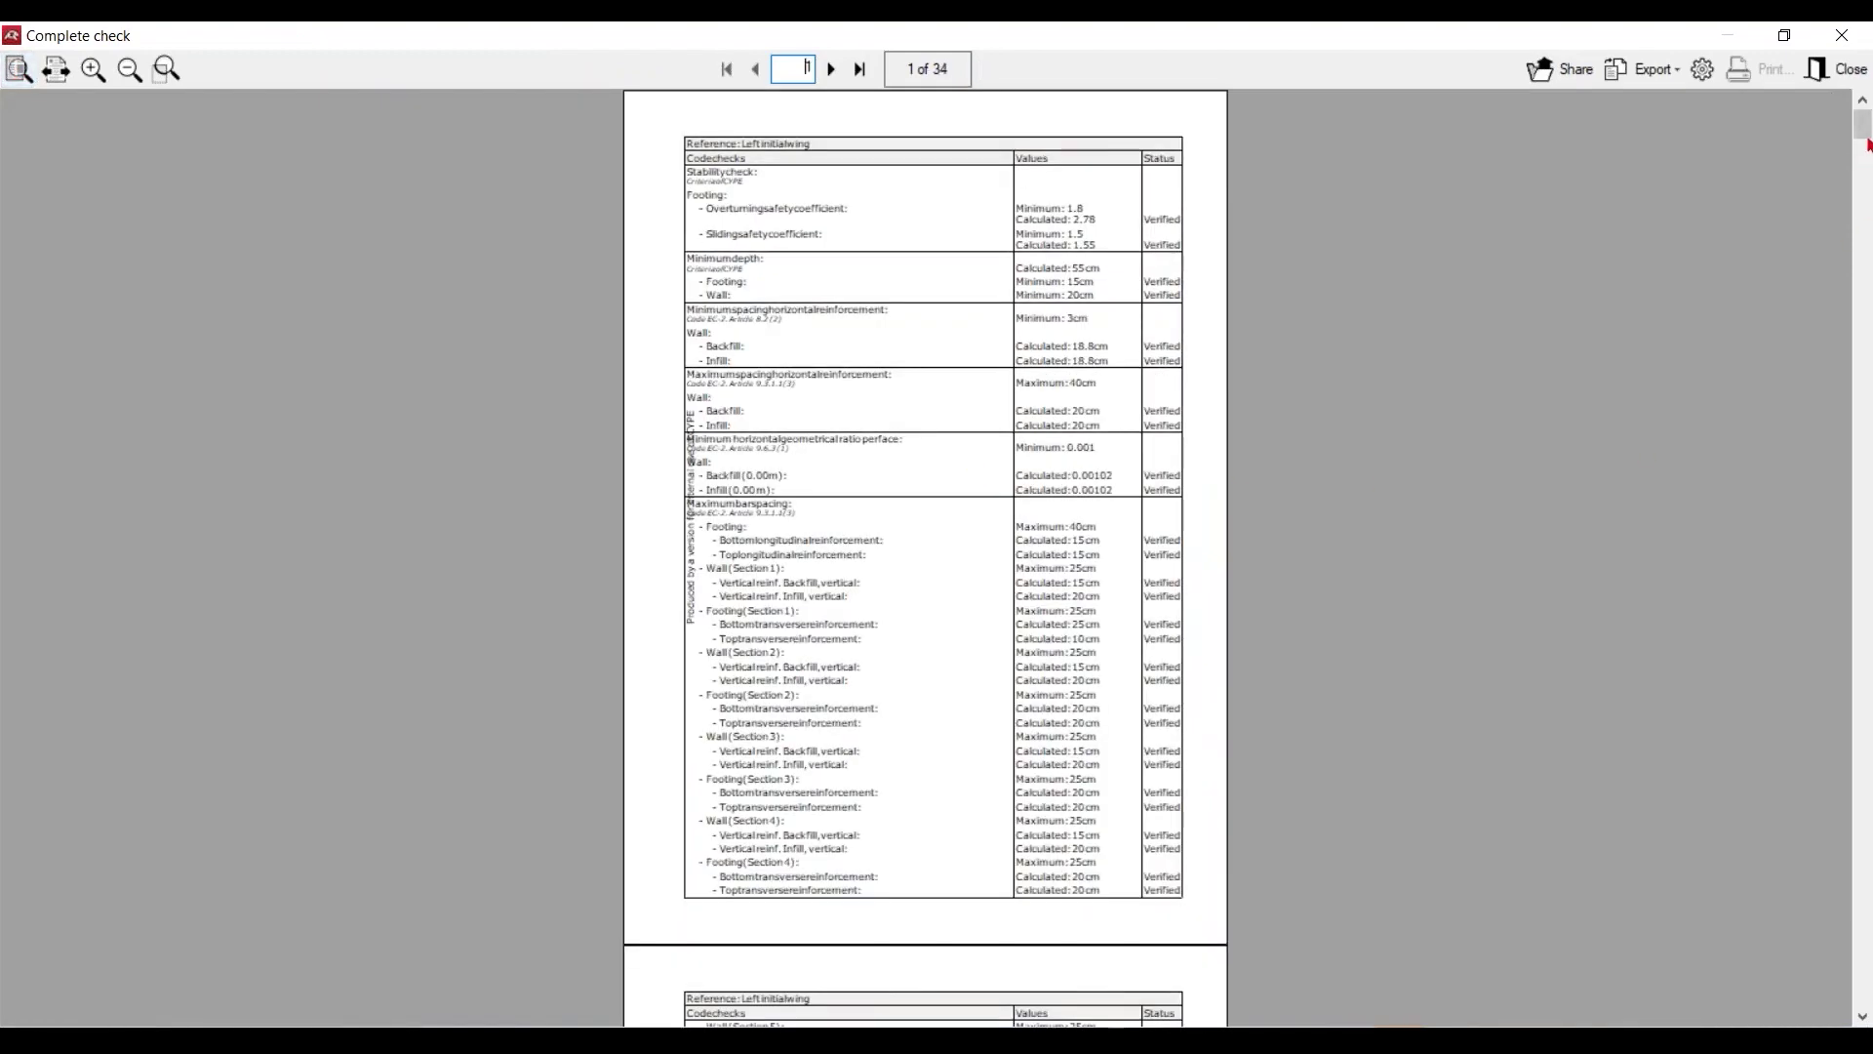
drag(1865, 127, 1863, 599)
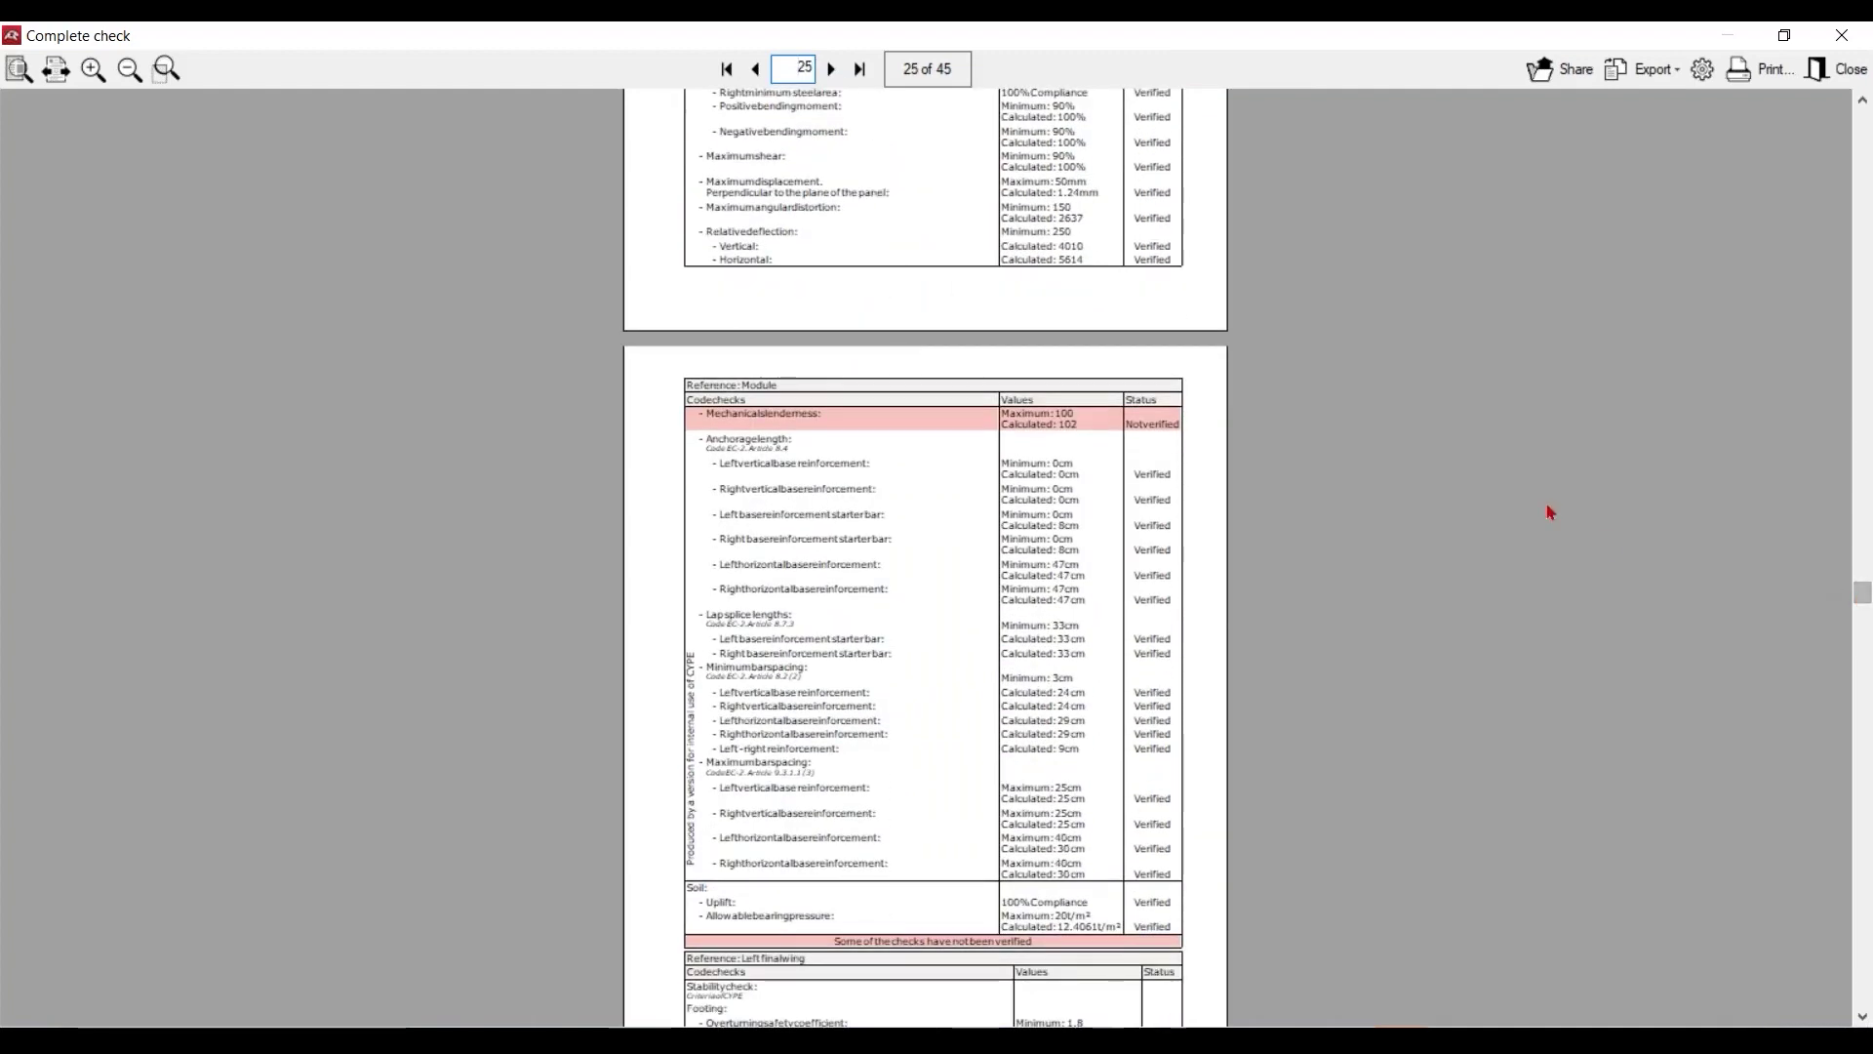
click(159, 74)
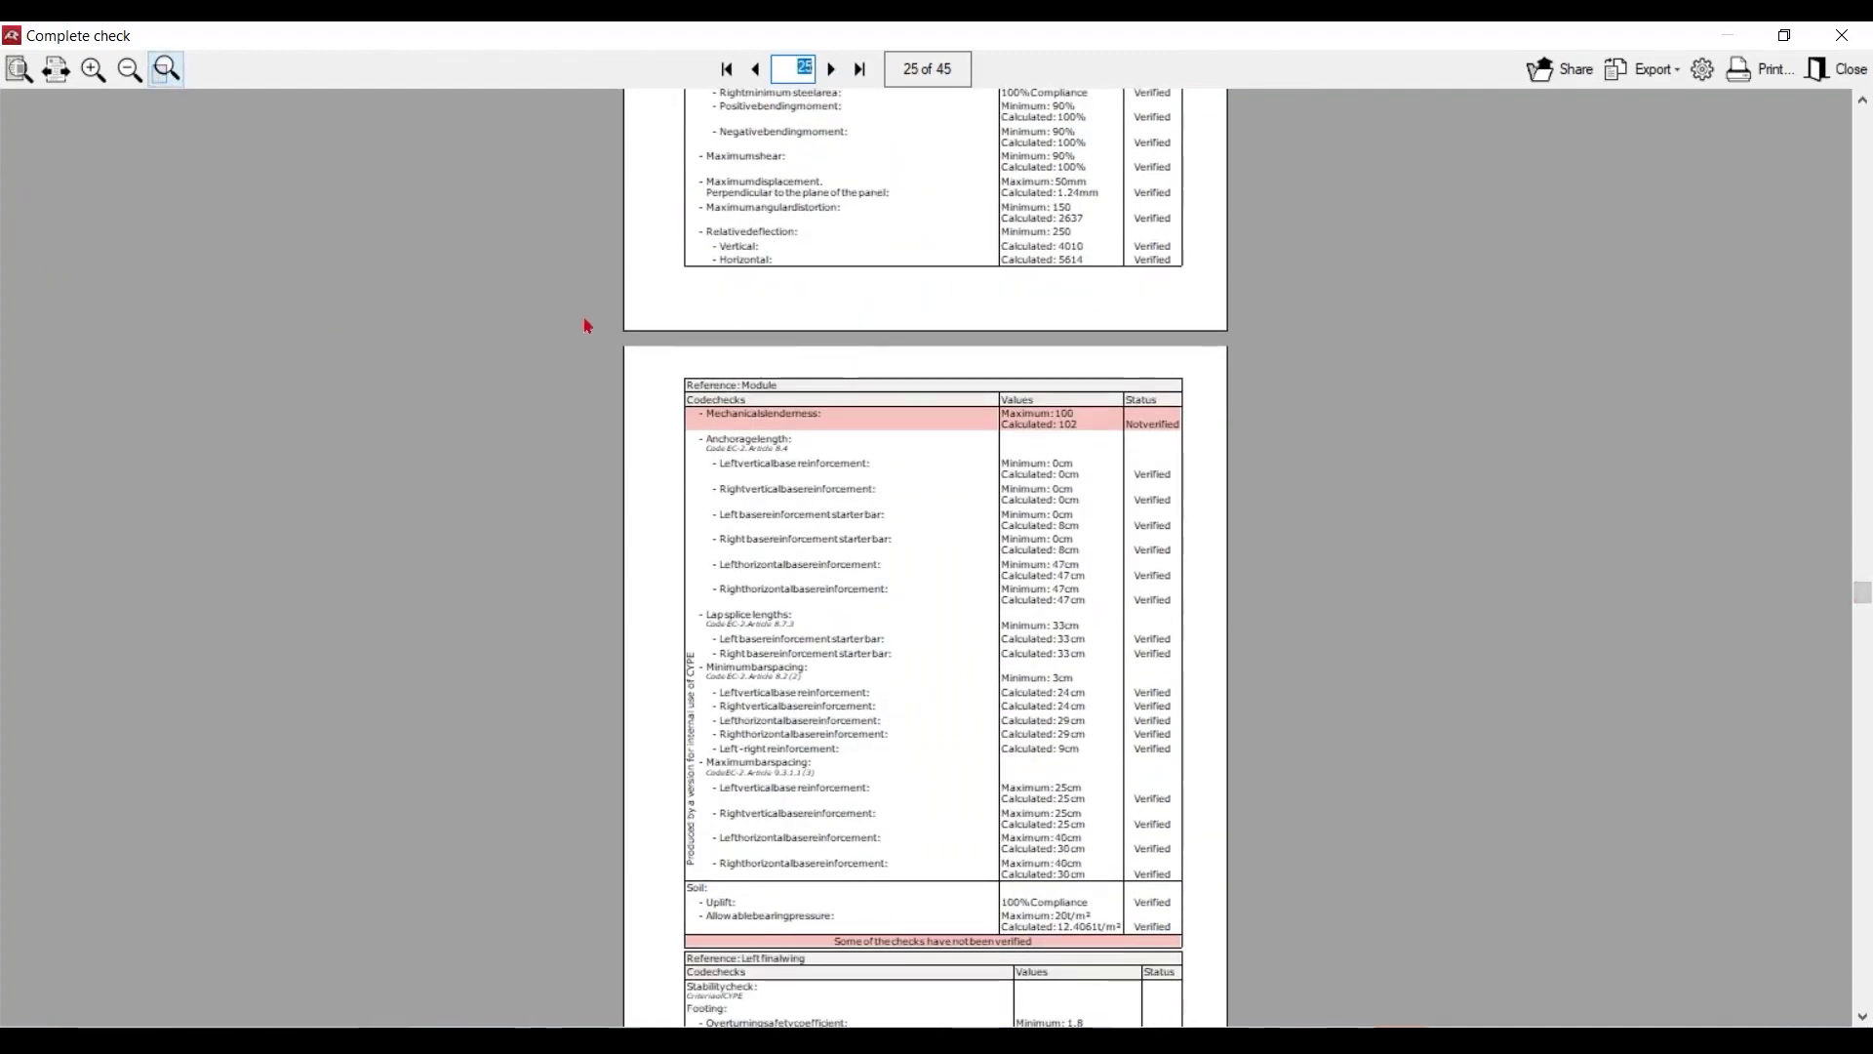
drag(652, 355, 1219, 534)
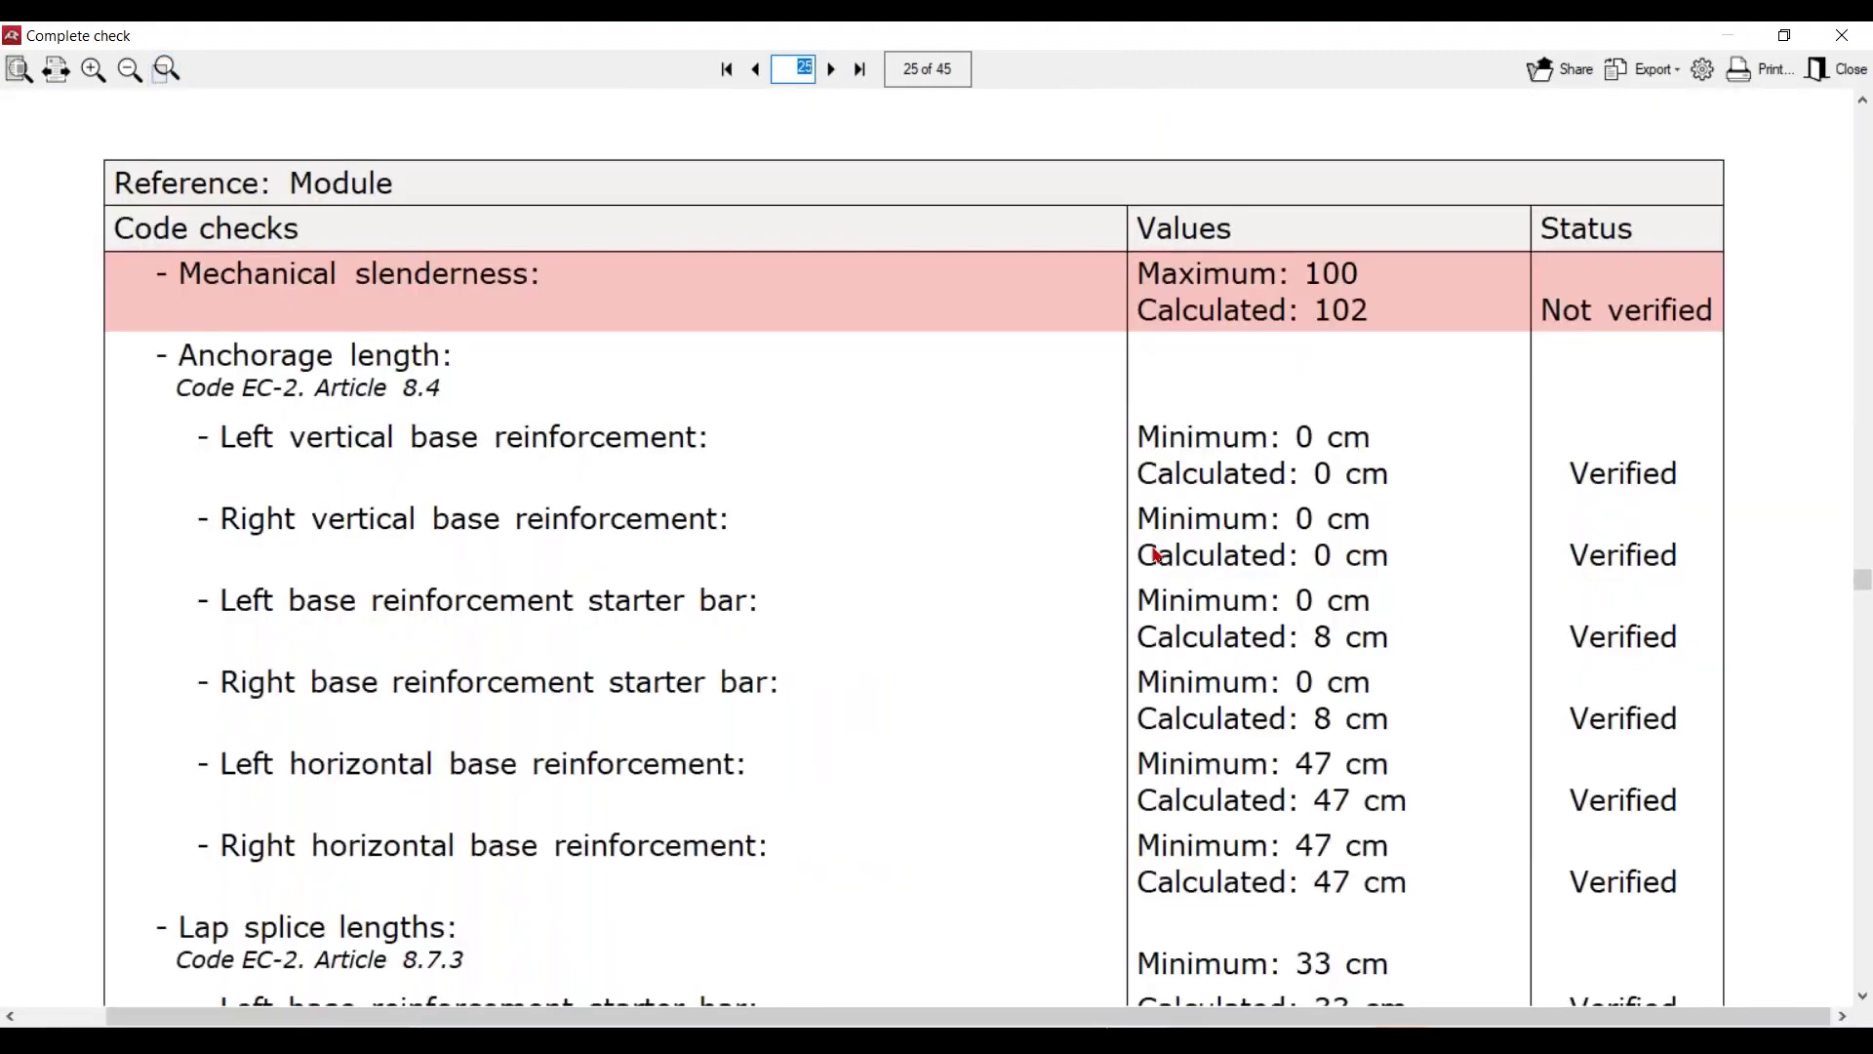
scroll(1156, 554, up, 1)
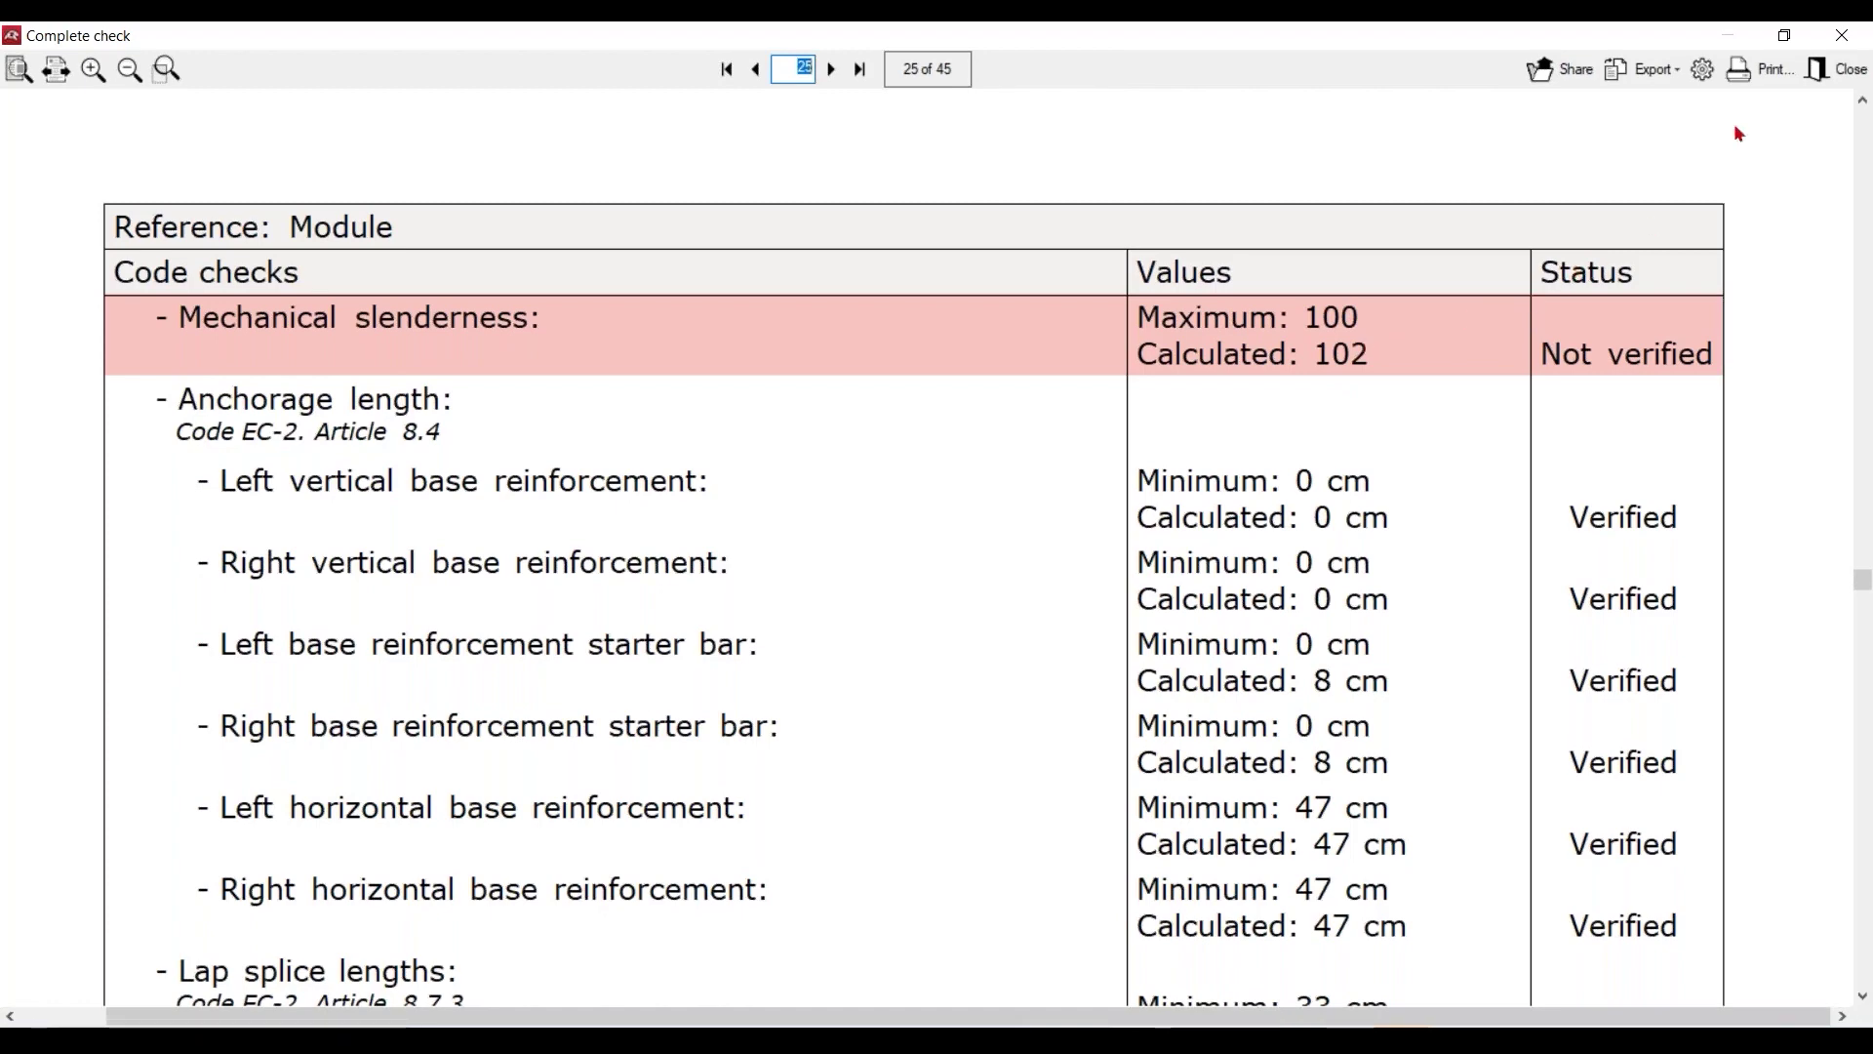
scroll(1297, 520, down, 1)
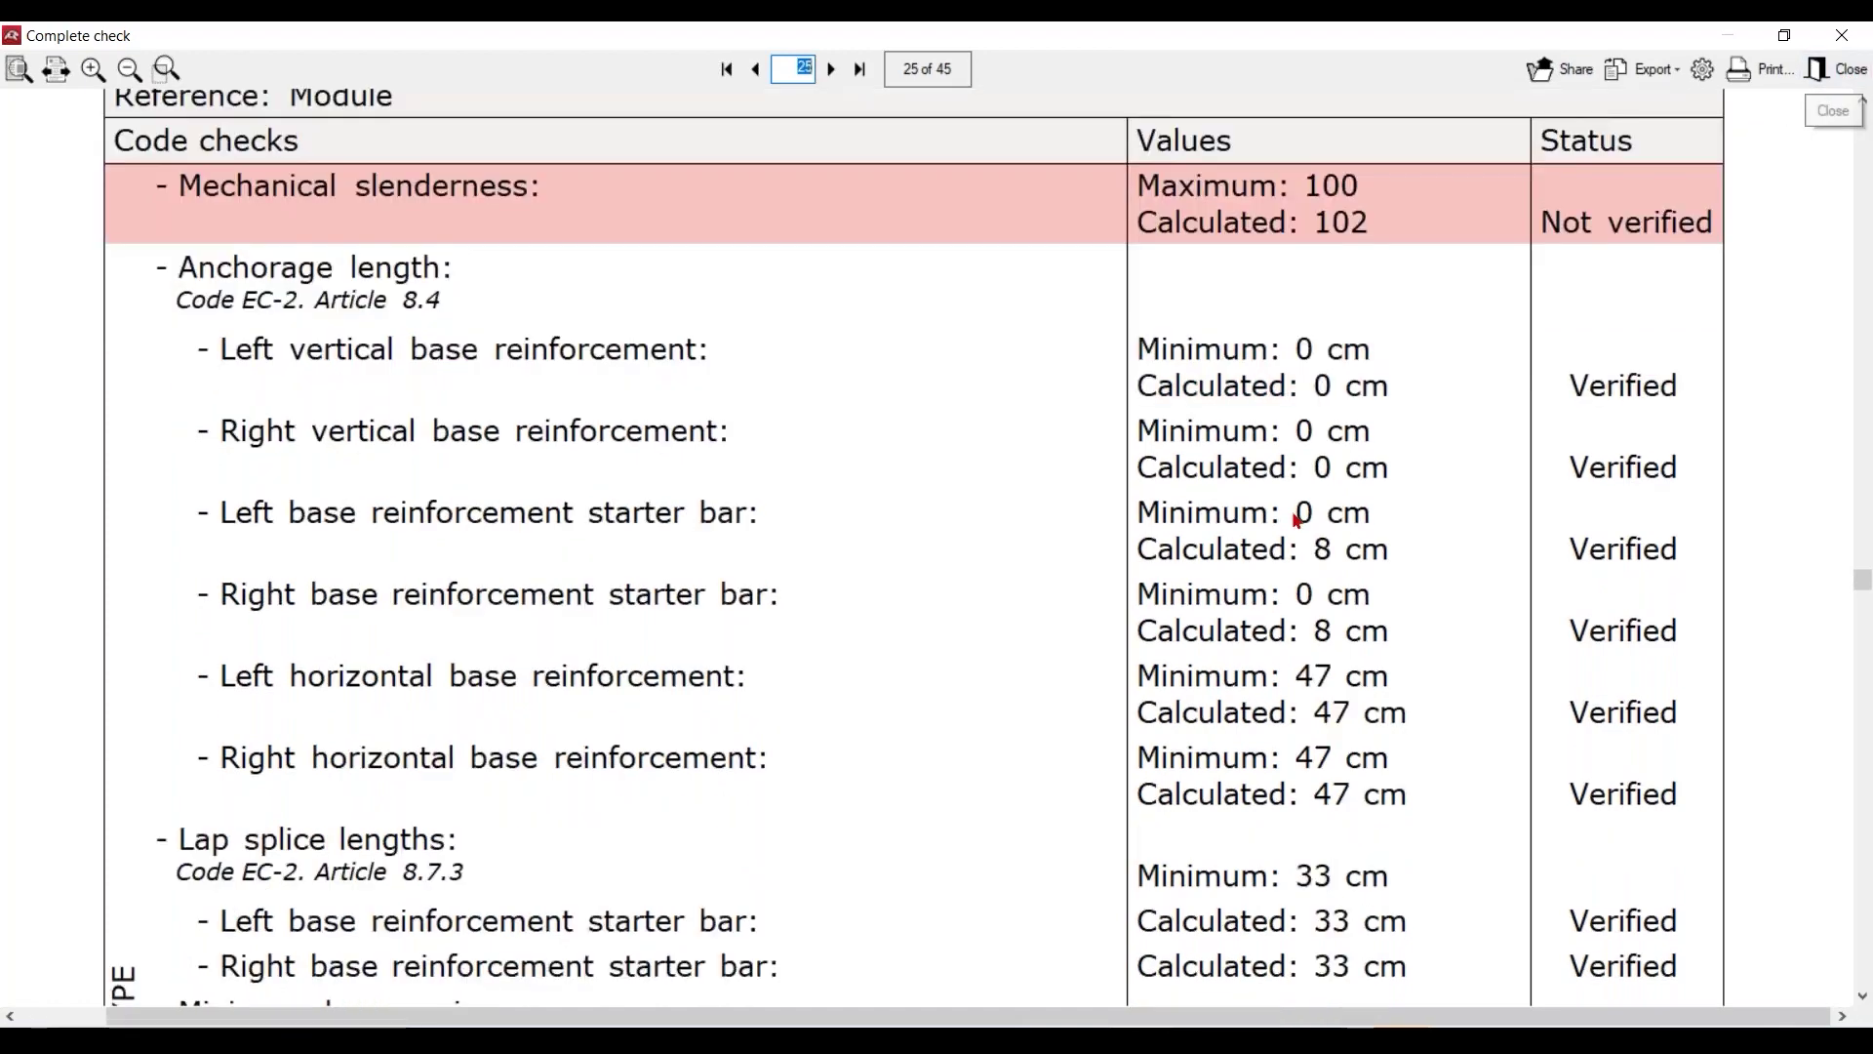
scroll(1296, 520, down, 10)
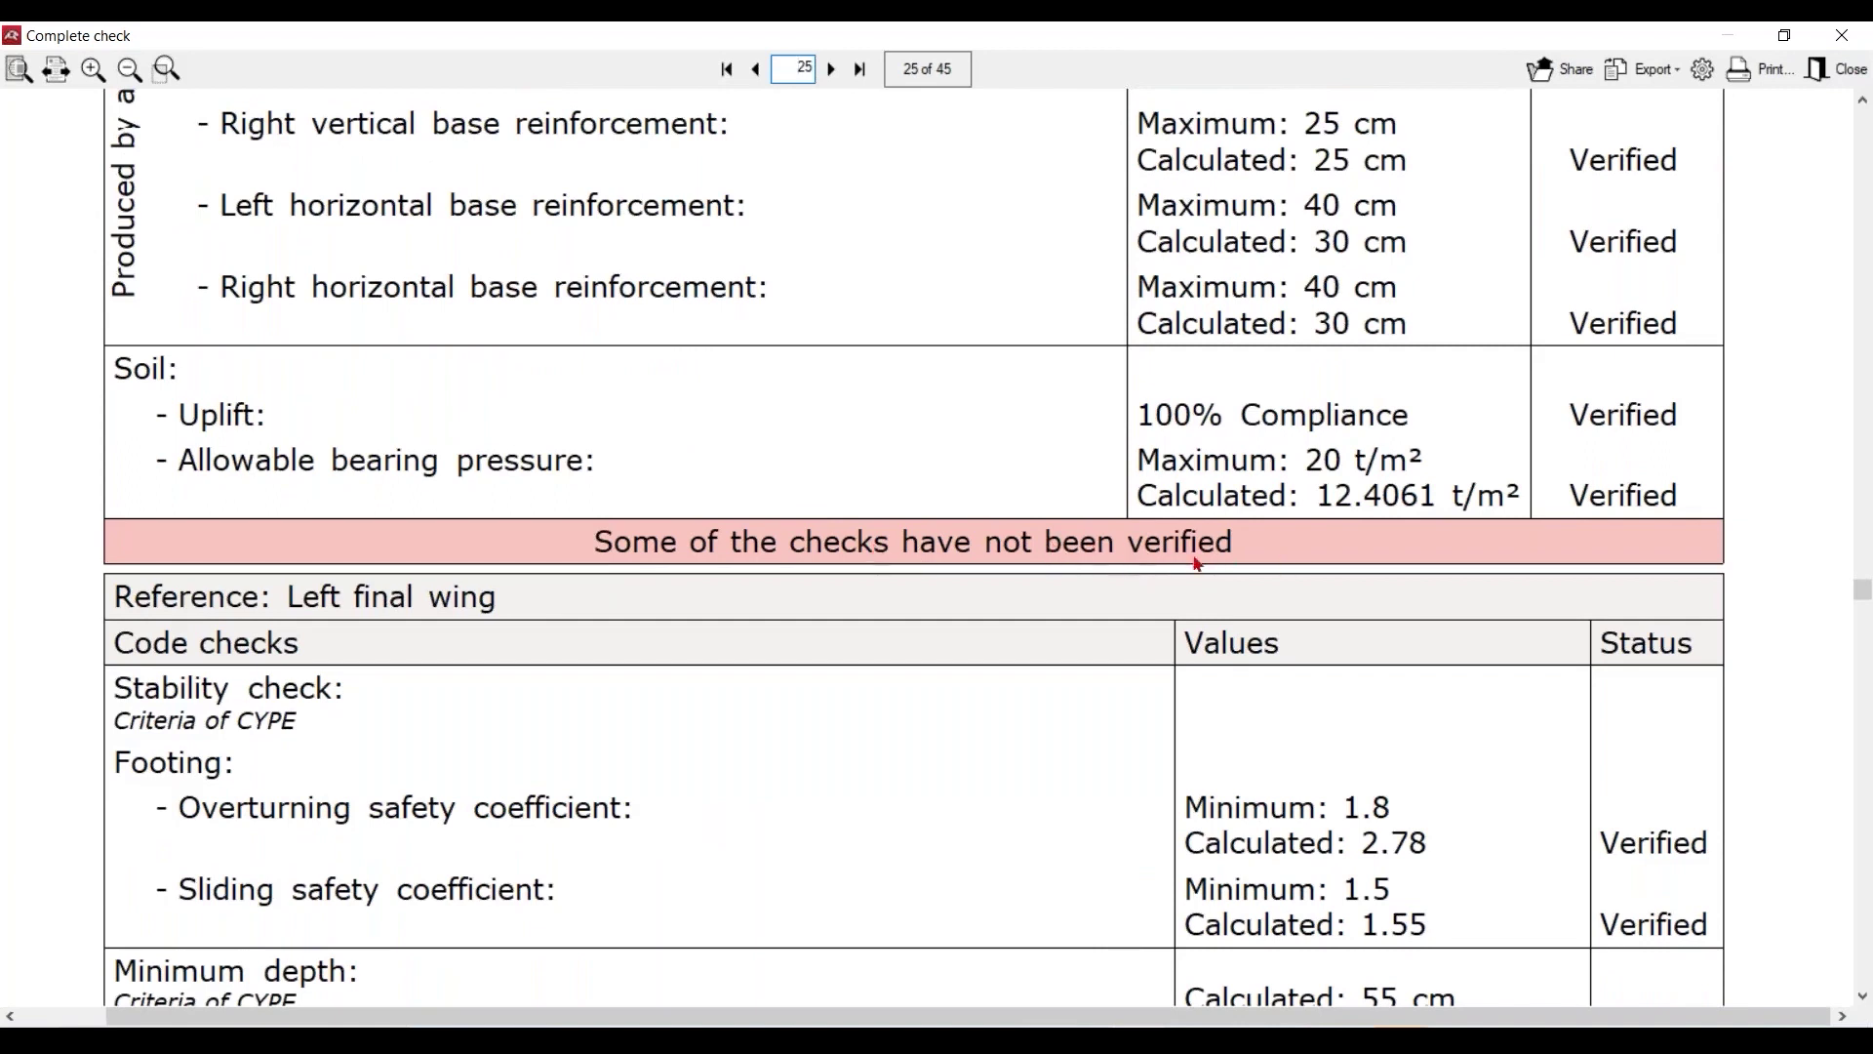
click(1849, 71)
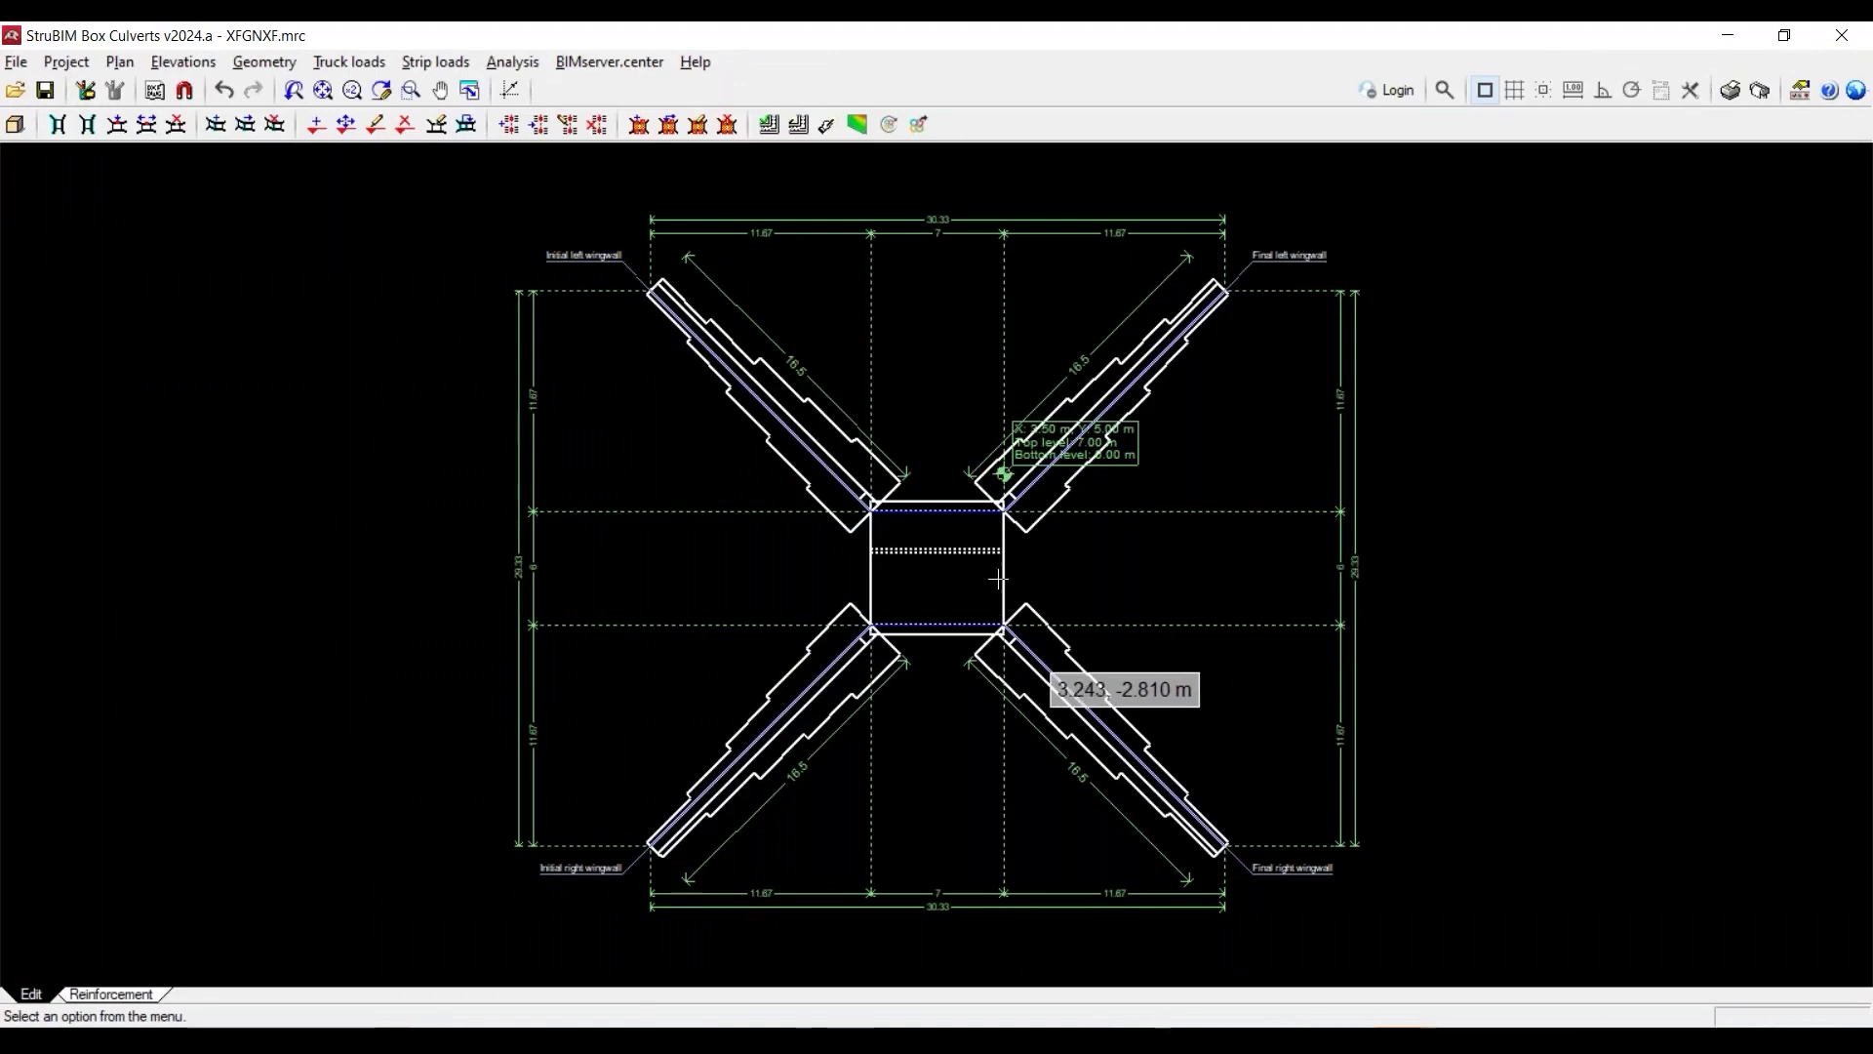
scroll(1034, 476, up, 4)
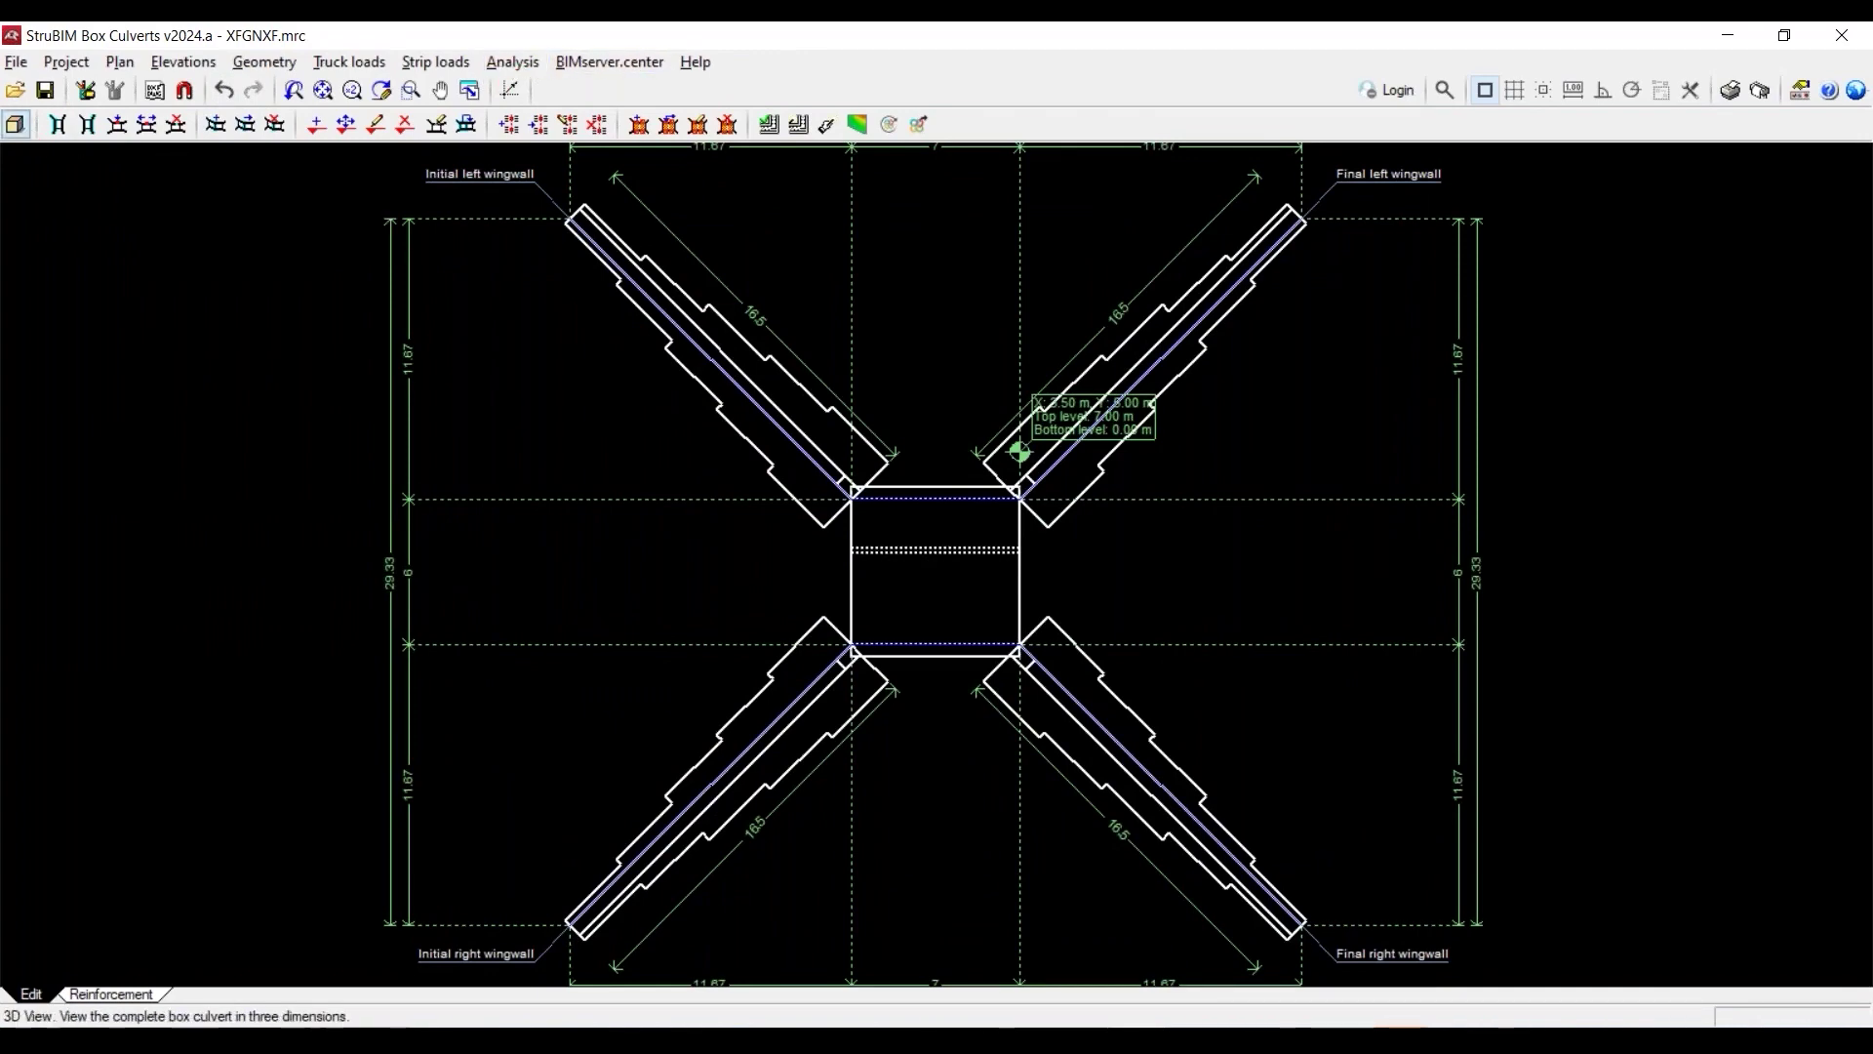
click(14, 124)
drag(917, 478, 915, 527)
scroll(1196, 648, up, 4)
drag(1196, 648, 693, 304)
scroll(1275, 554, up, 3)
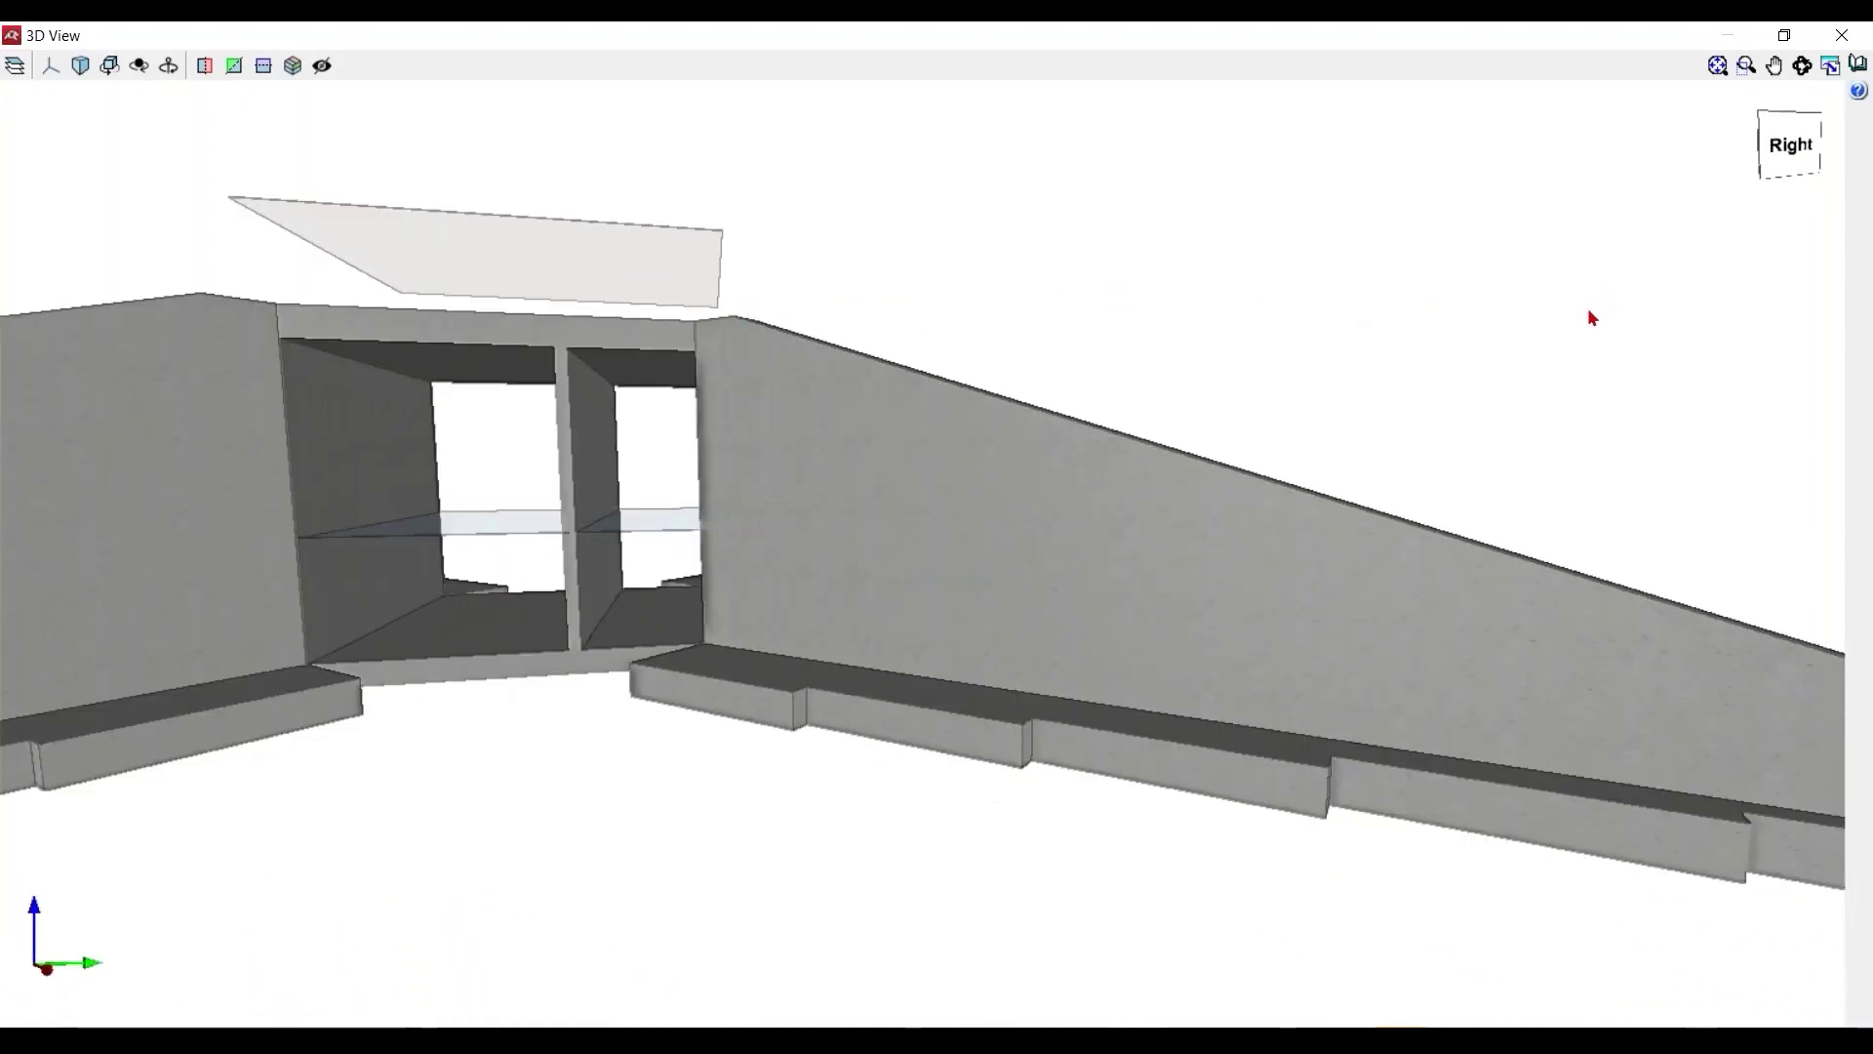
drag(1590, 309, 617, 317)
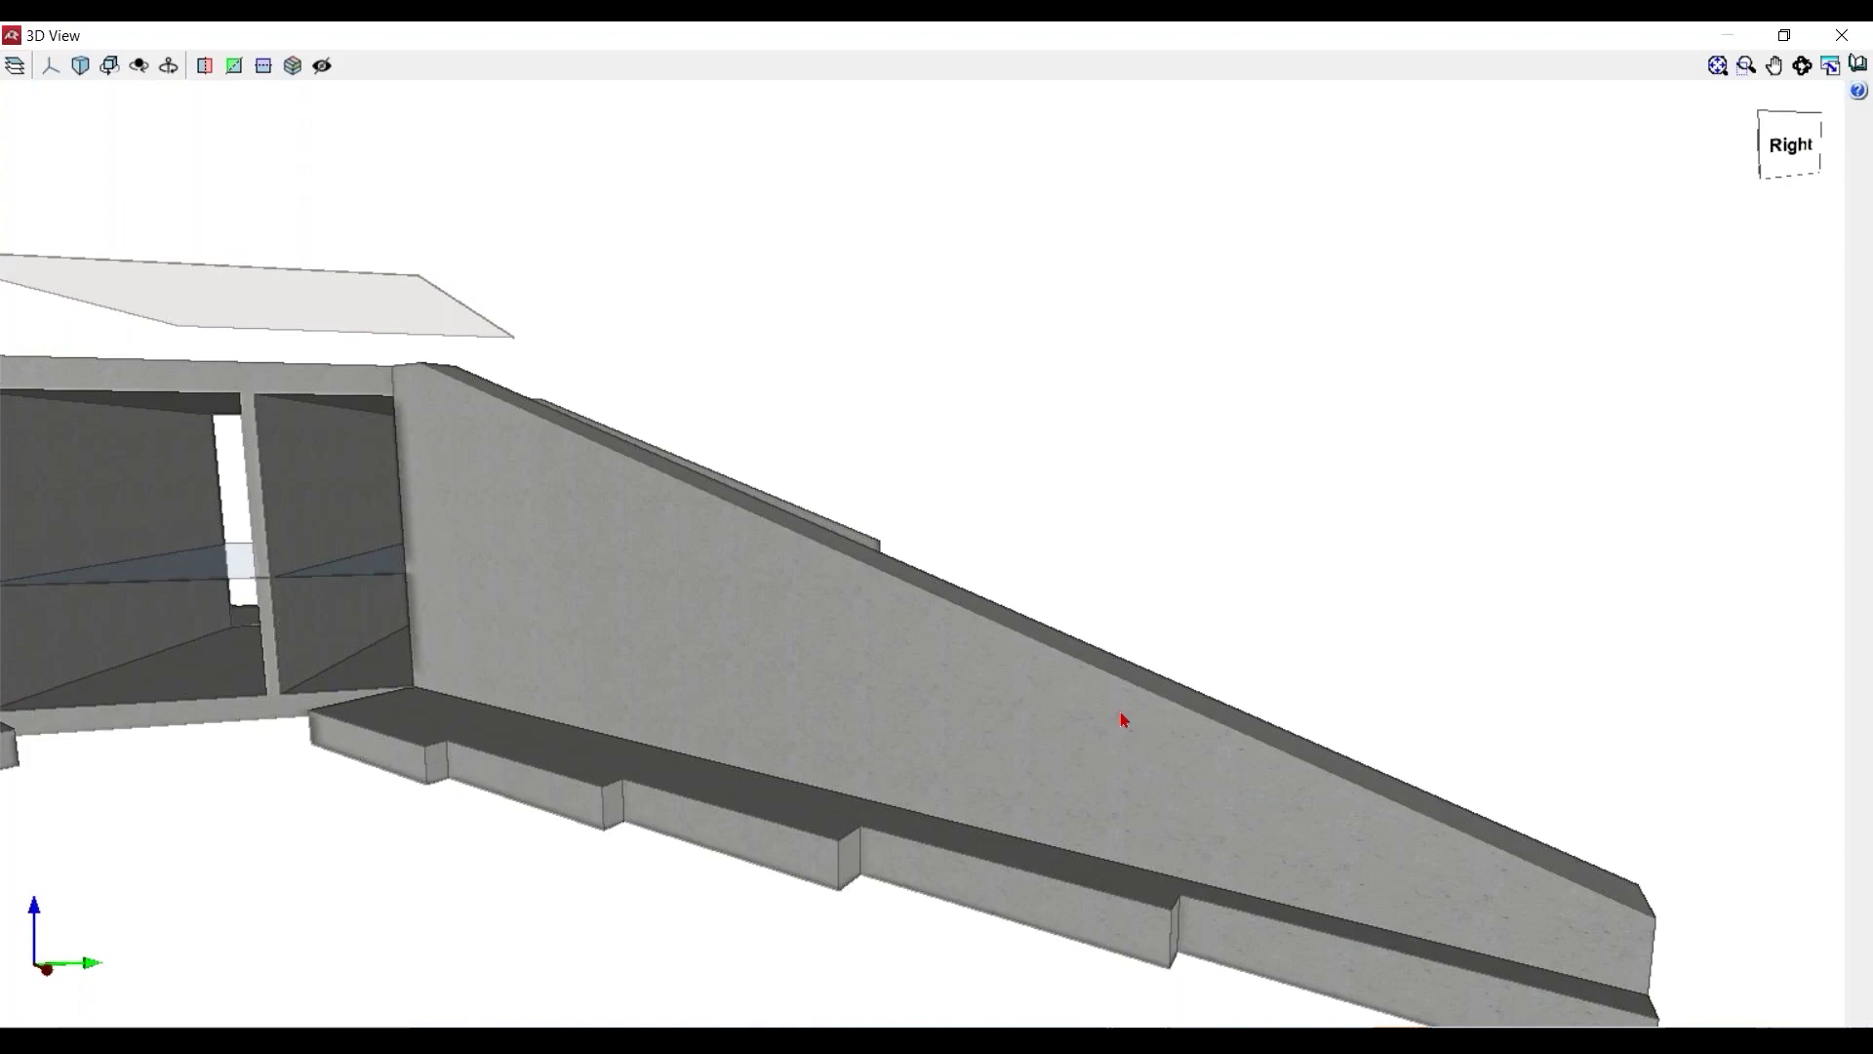
middle_drag(1121, 715, 1220, 640)
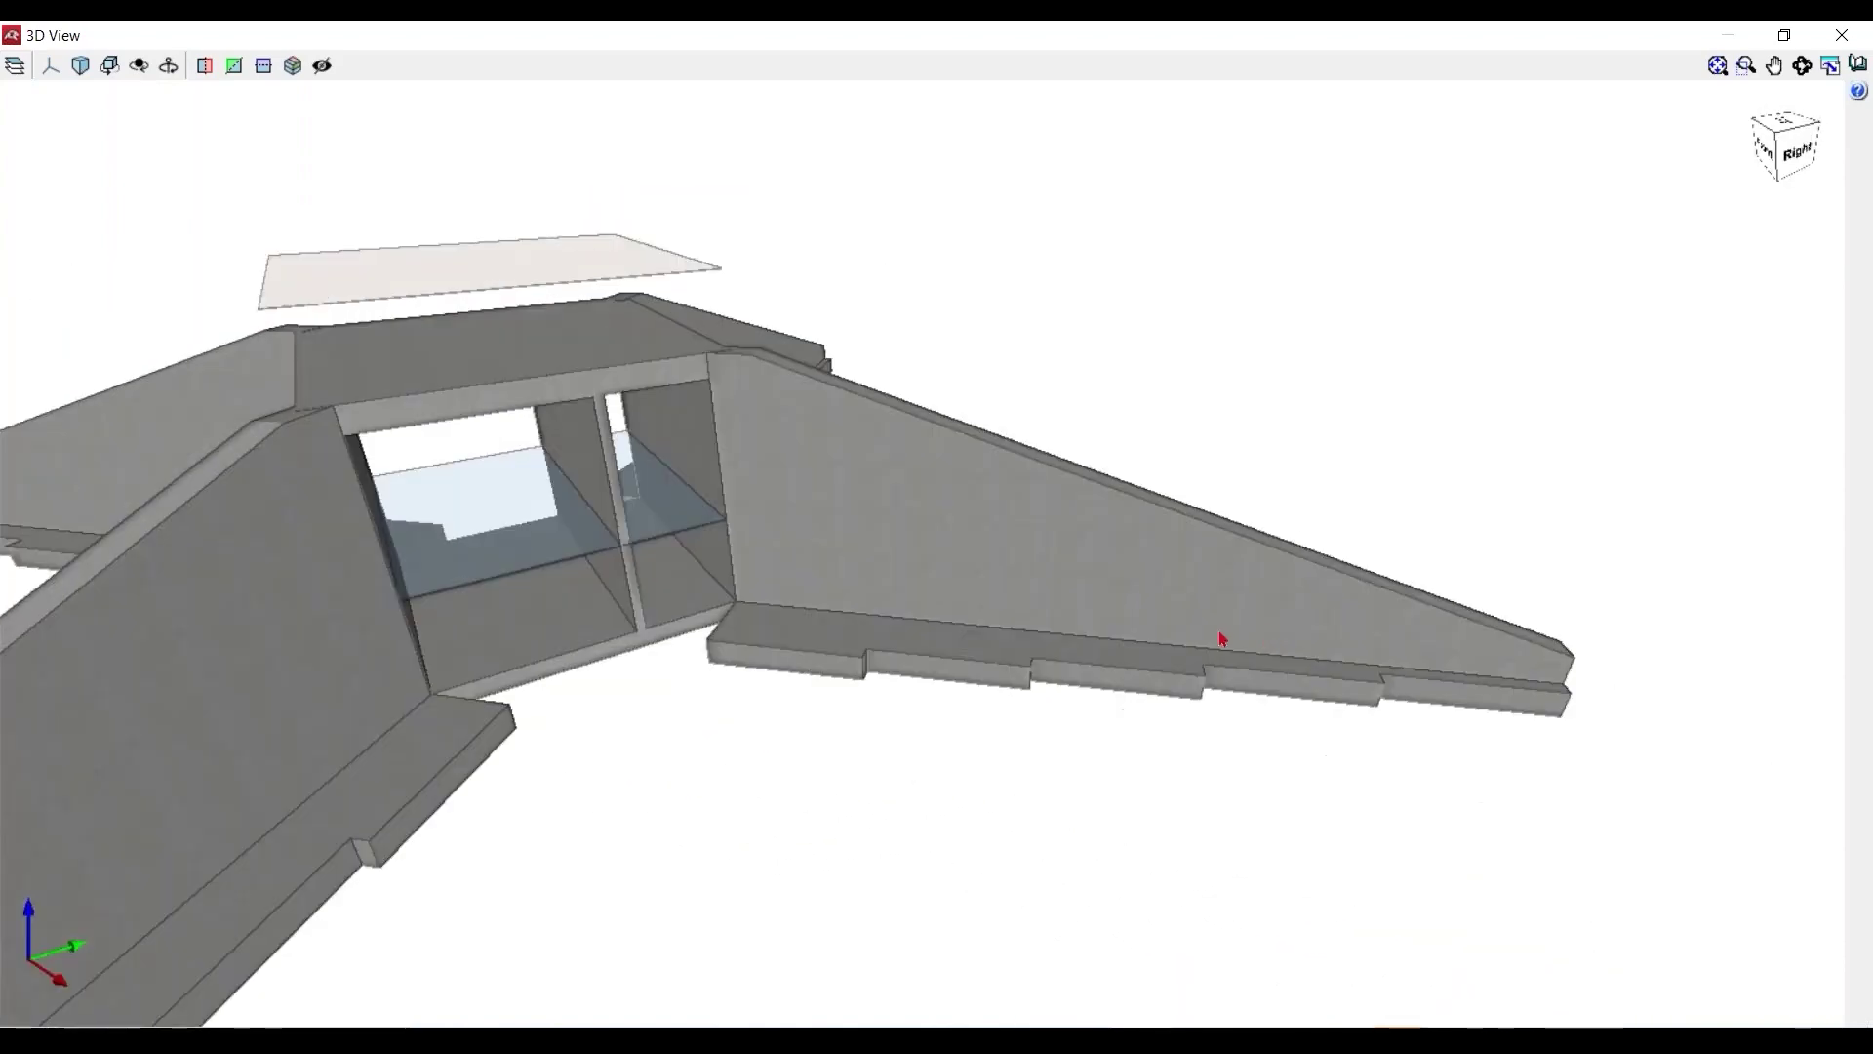
click(1843, 37)
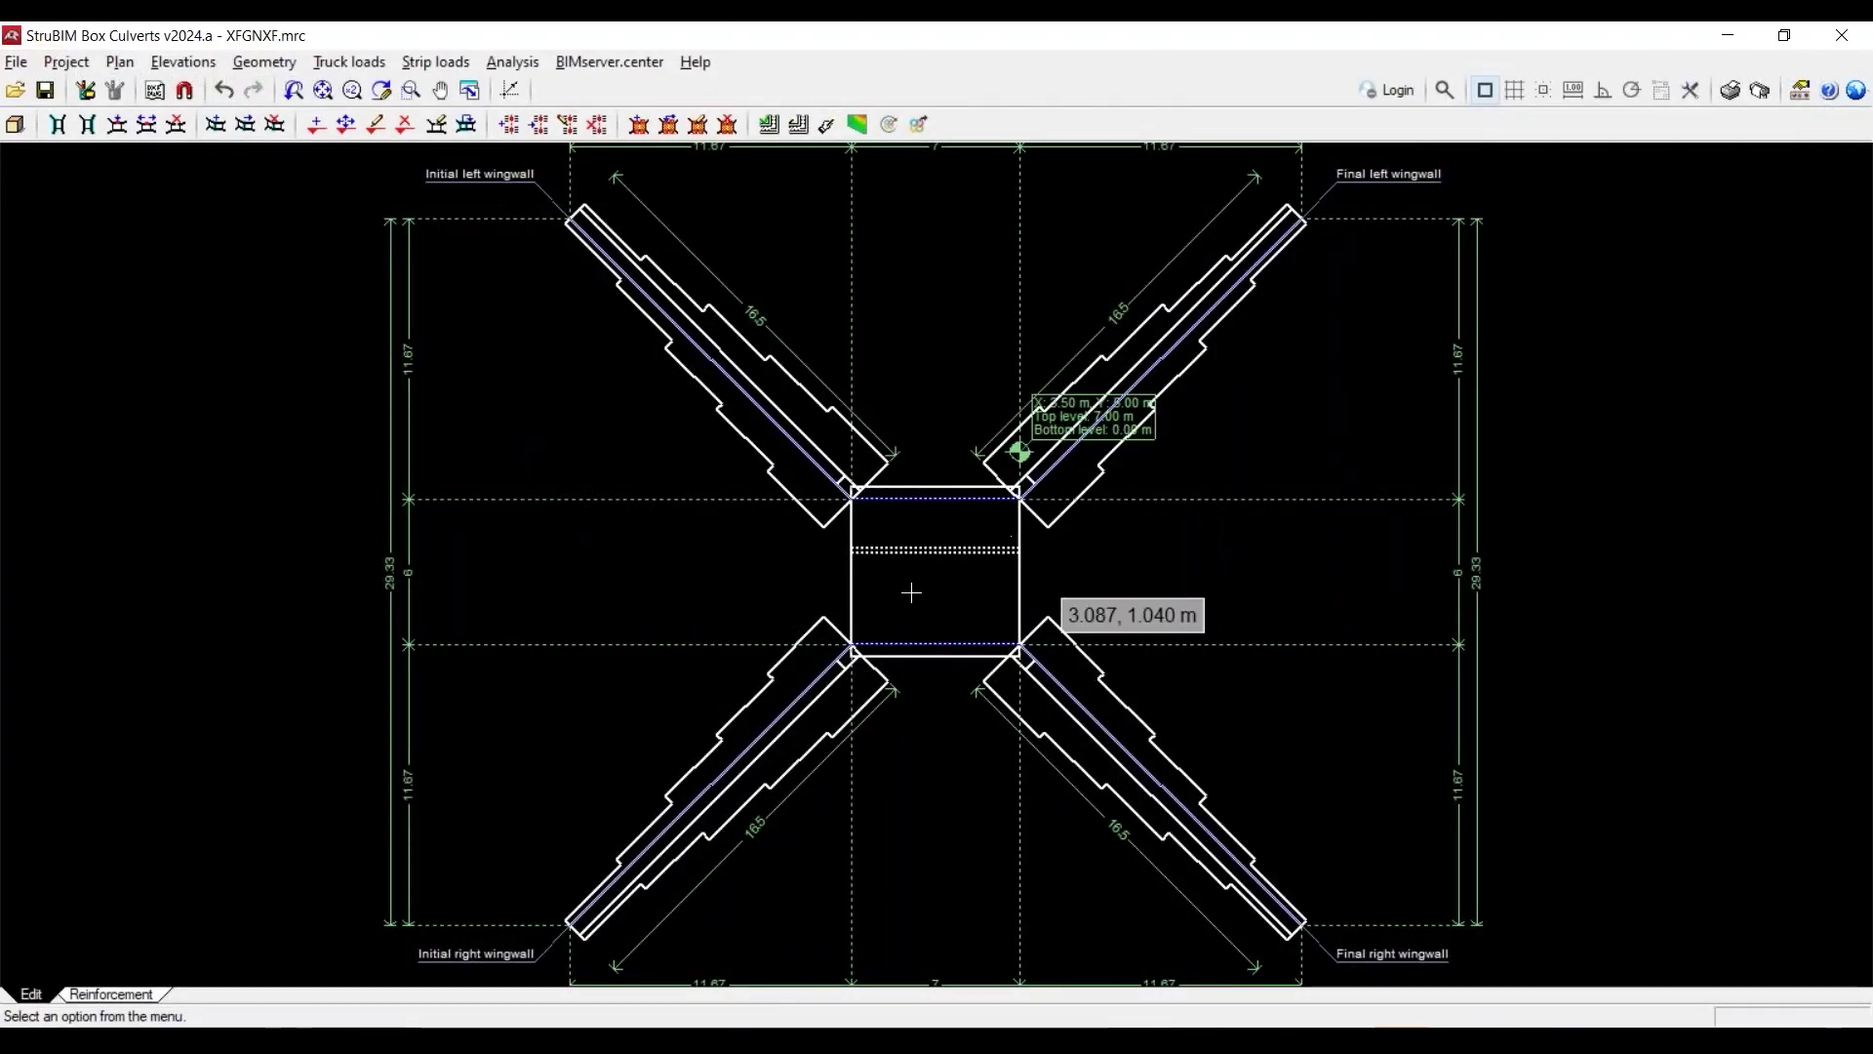
Open the reinforcement model in 3D and orbit it to a higher viewpoint
click(110, 994)
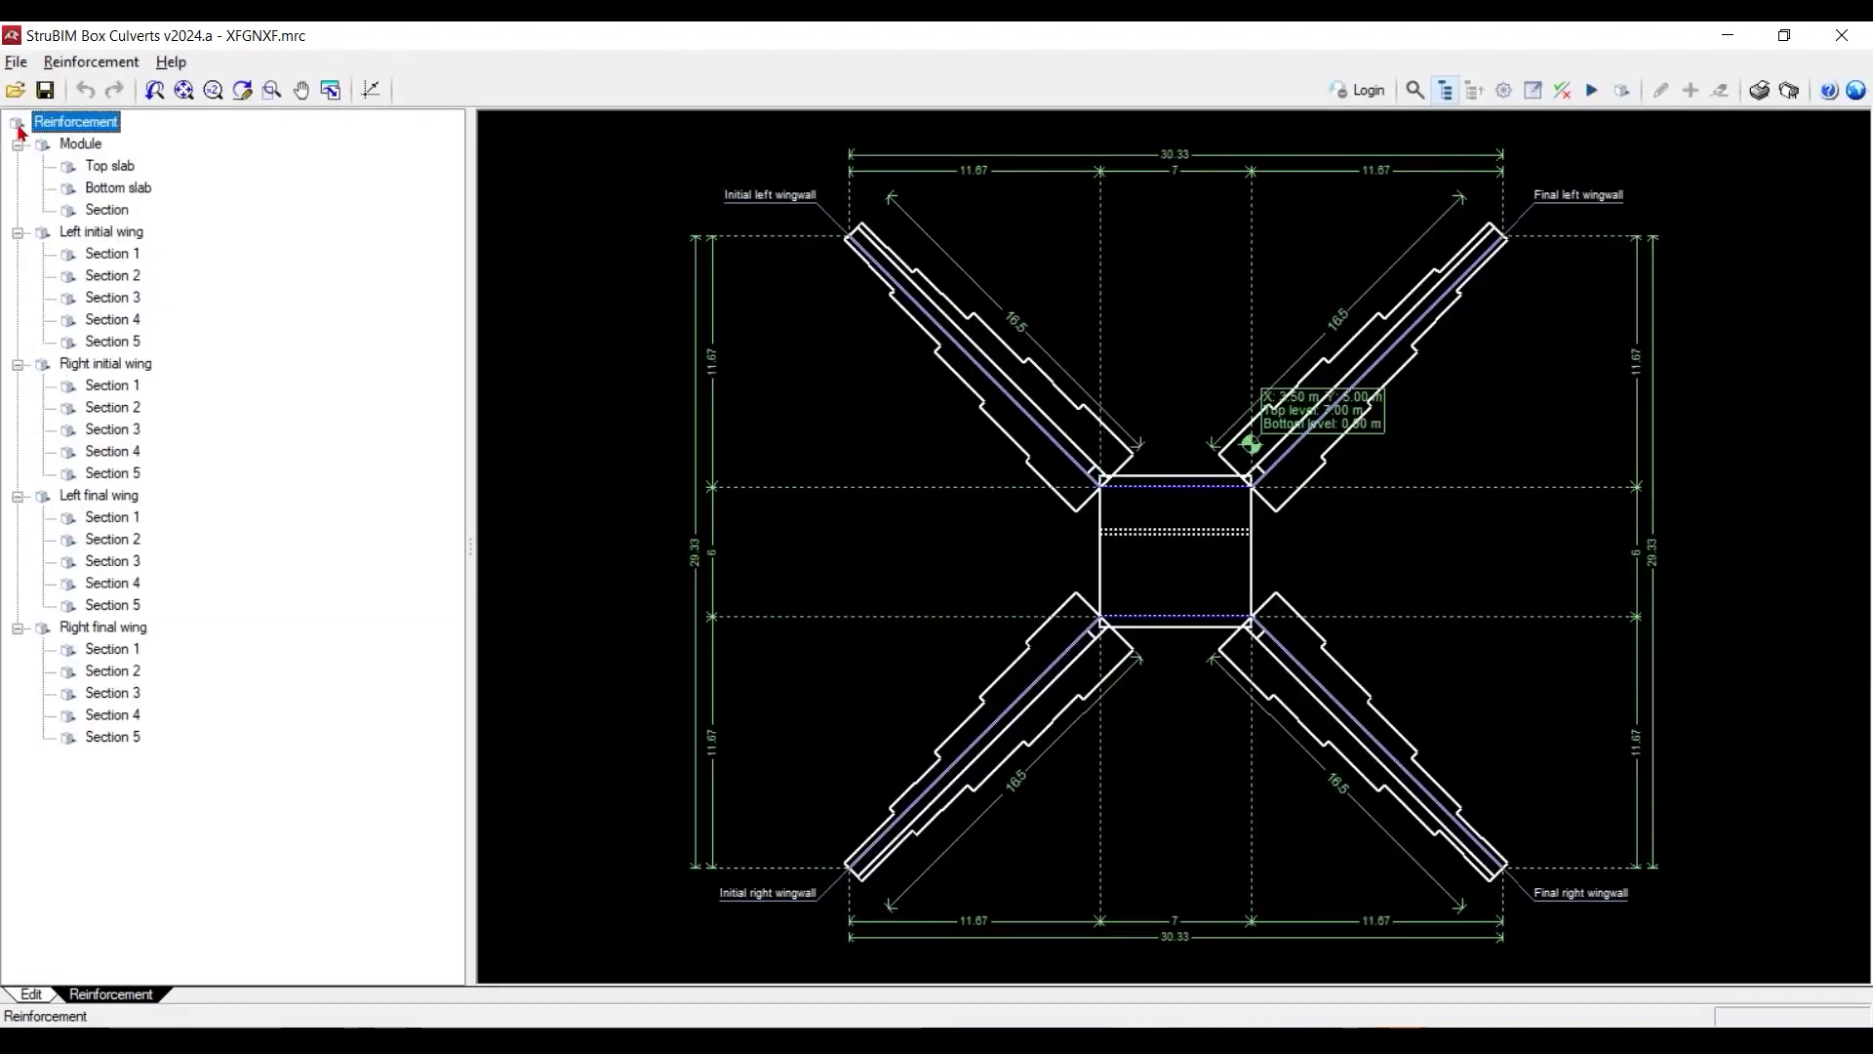
click(1621, 90)
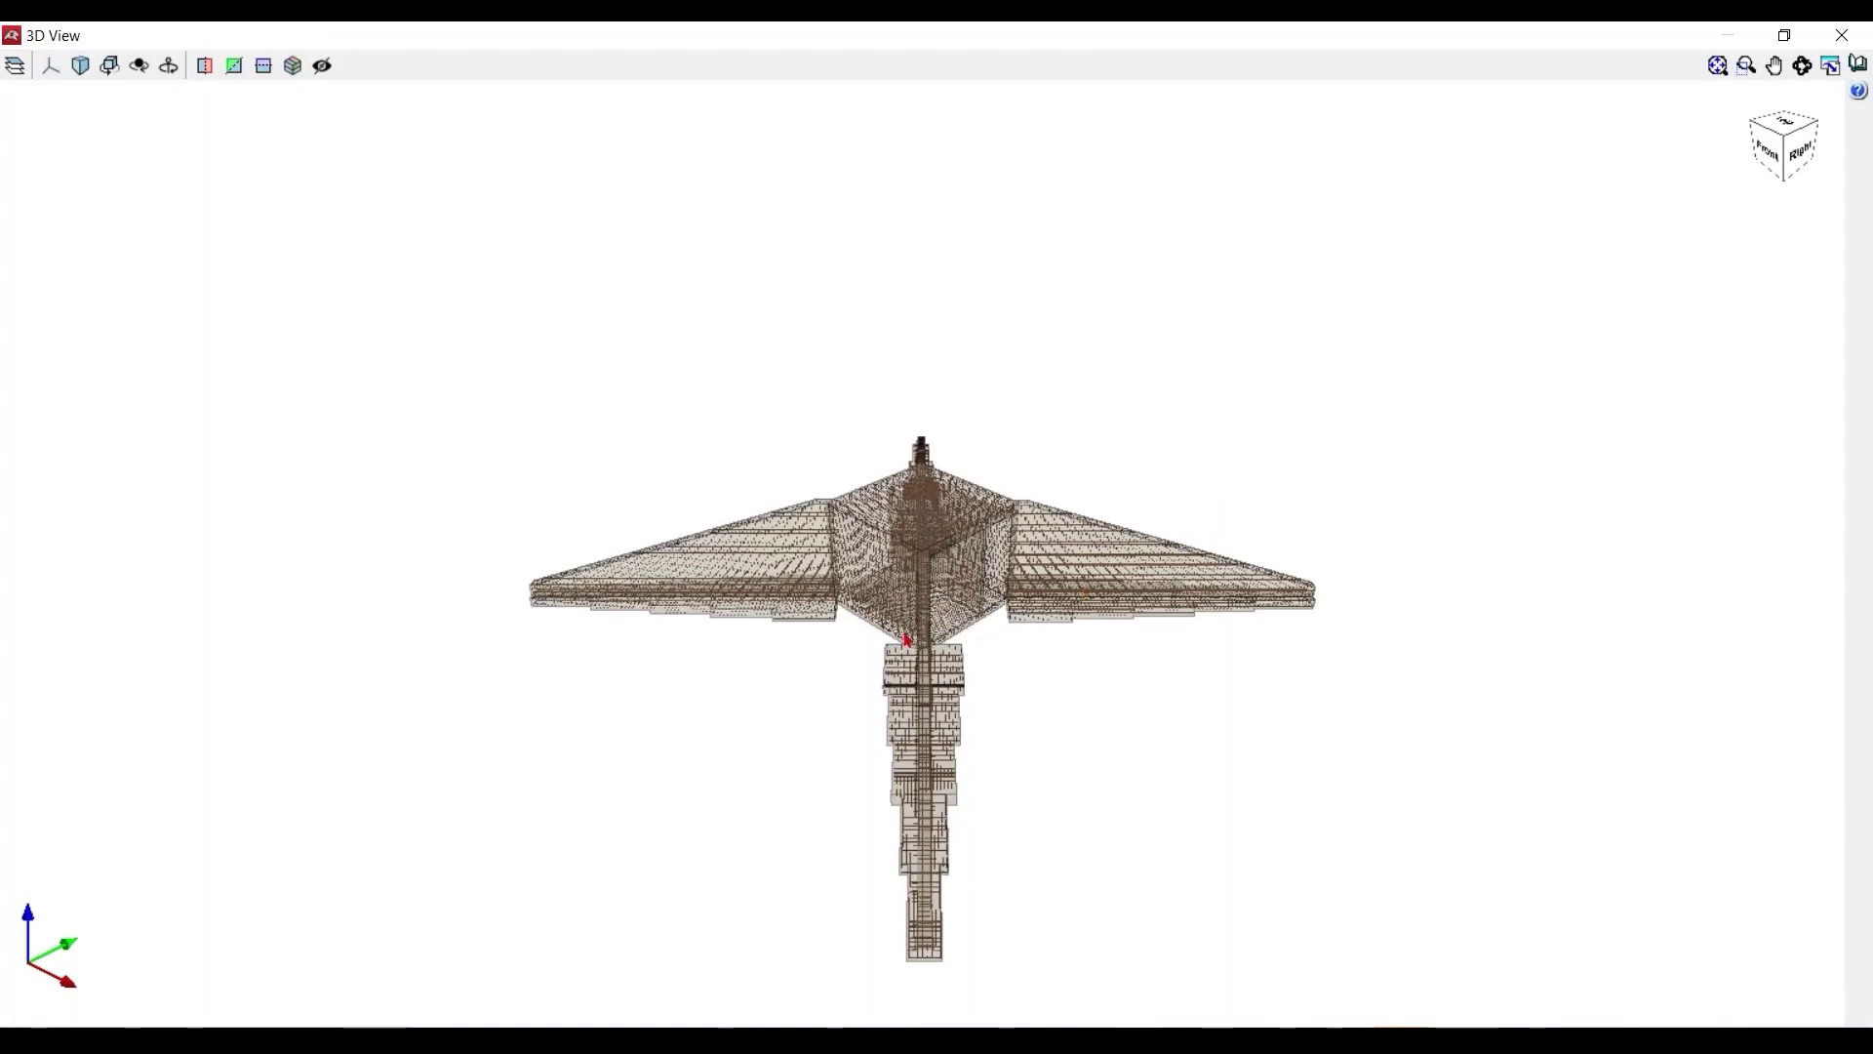
scroll(905, 639, up, 5)
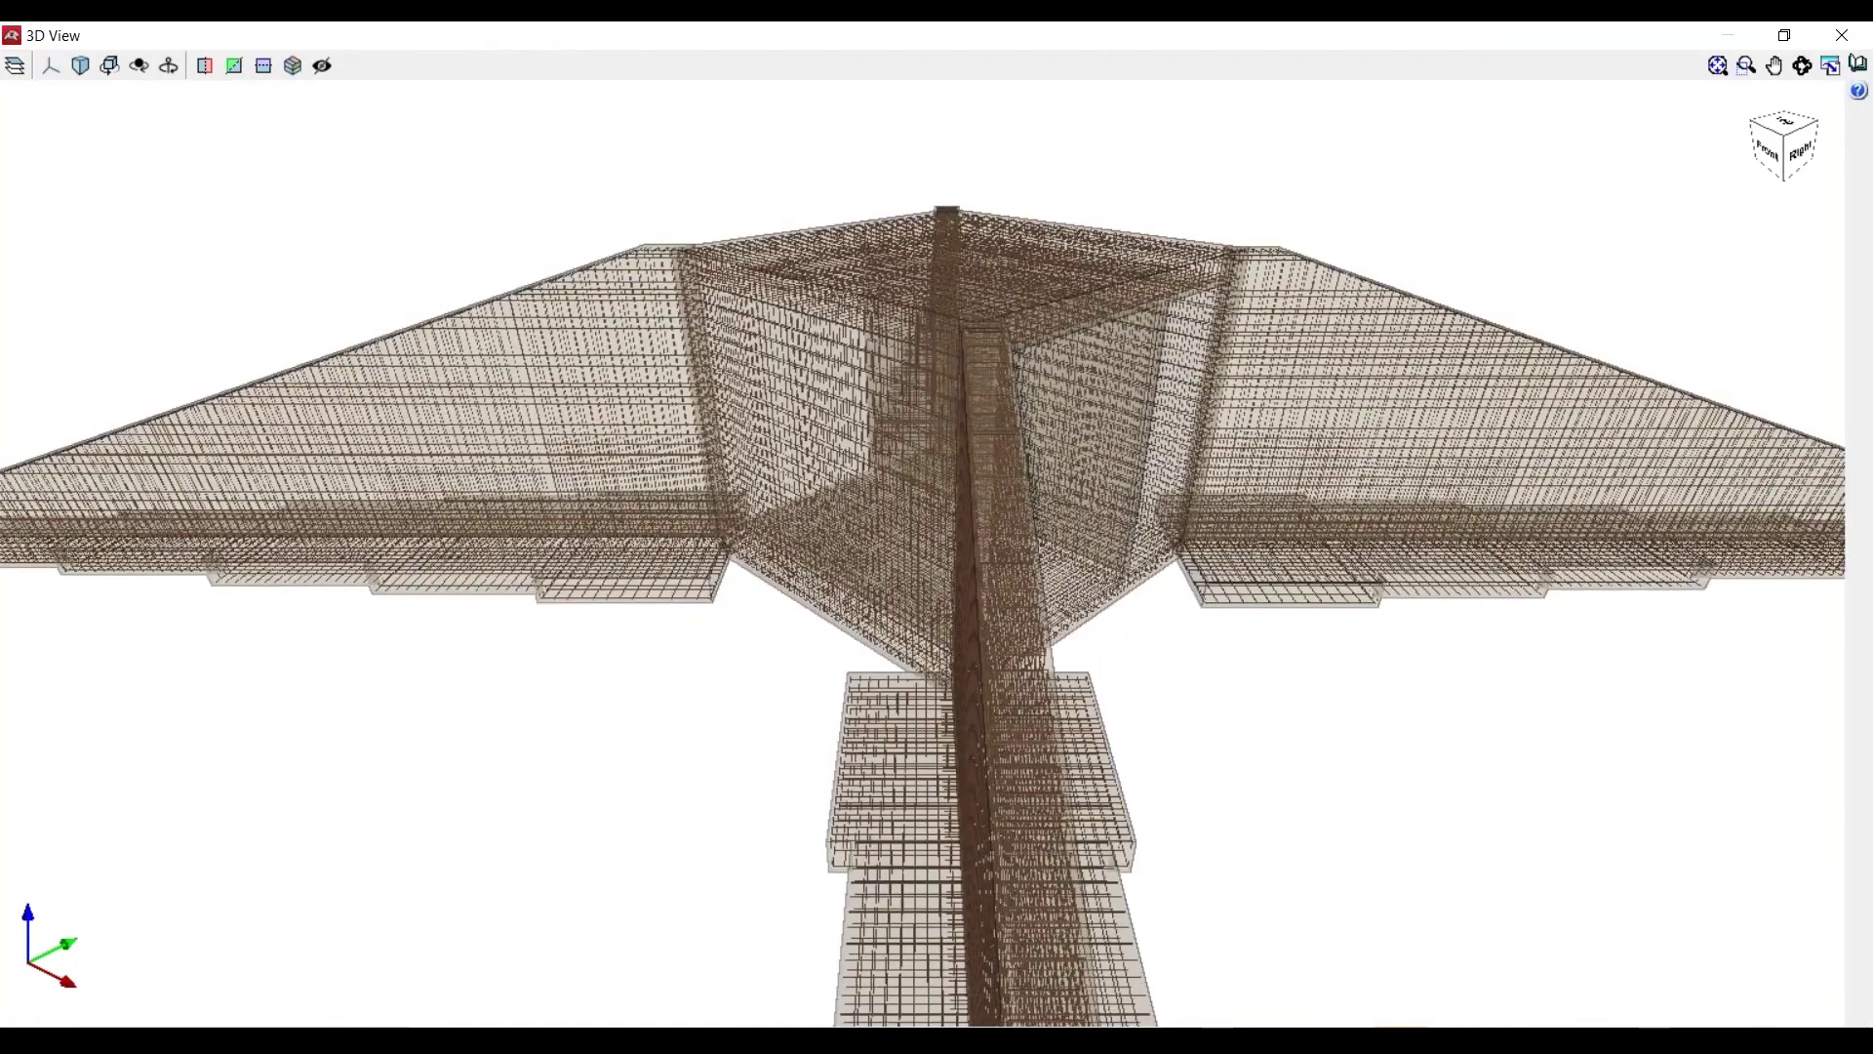
middle_drag(906, 639, 661, 581)
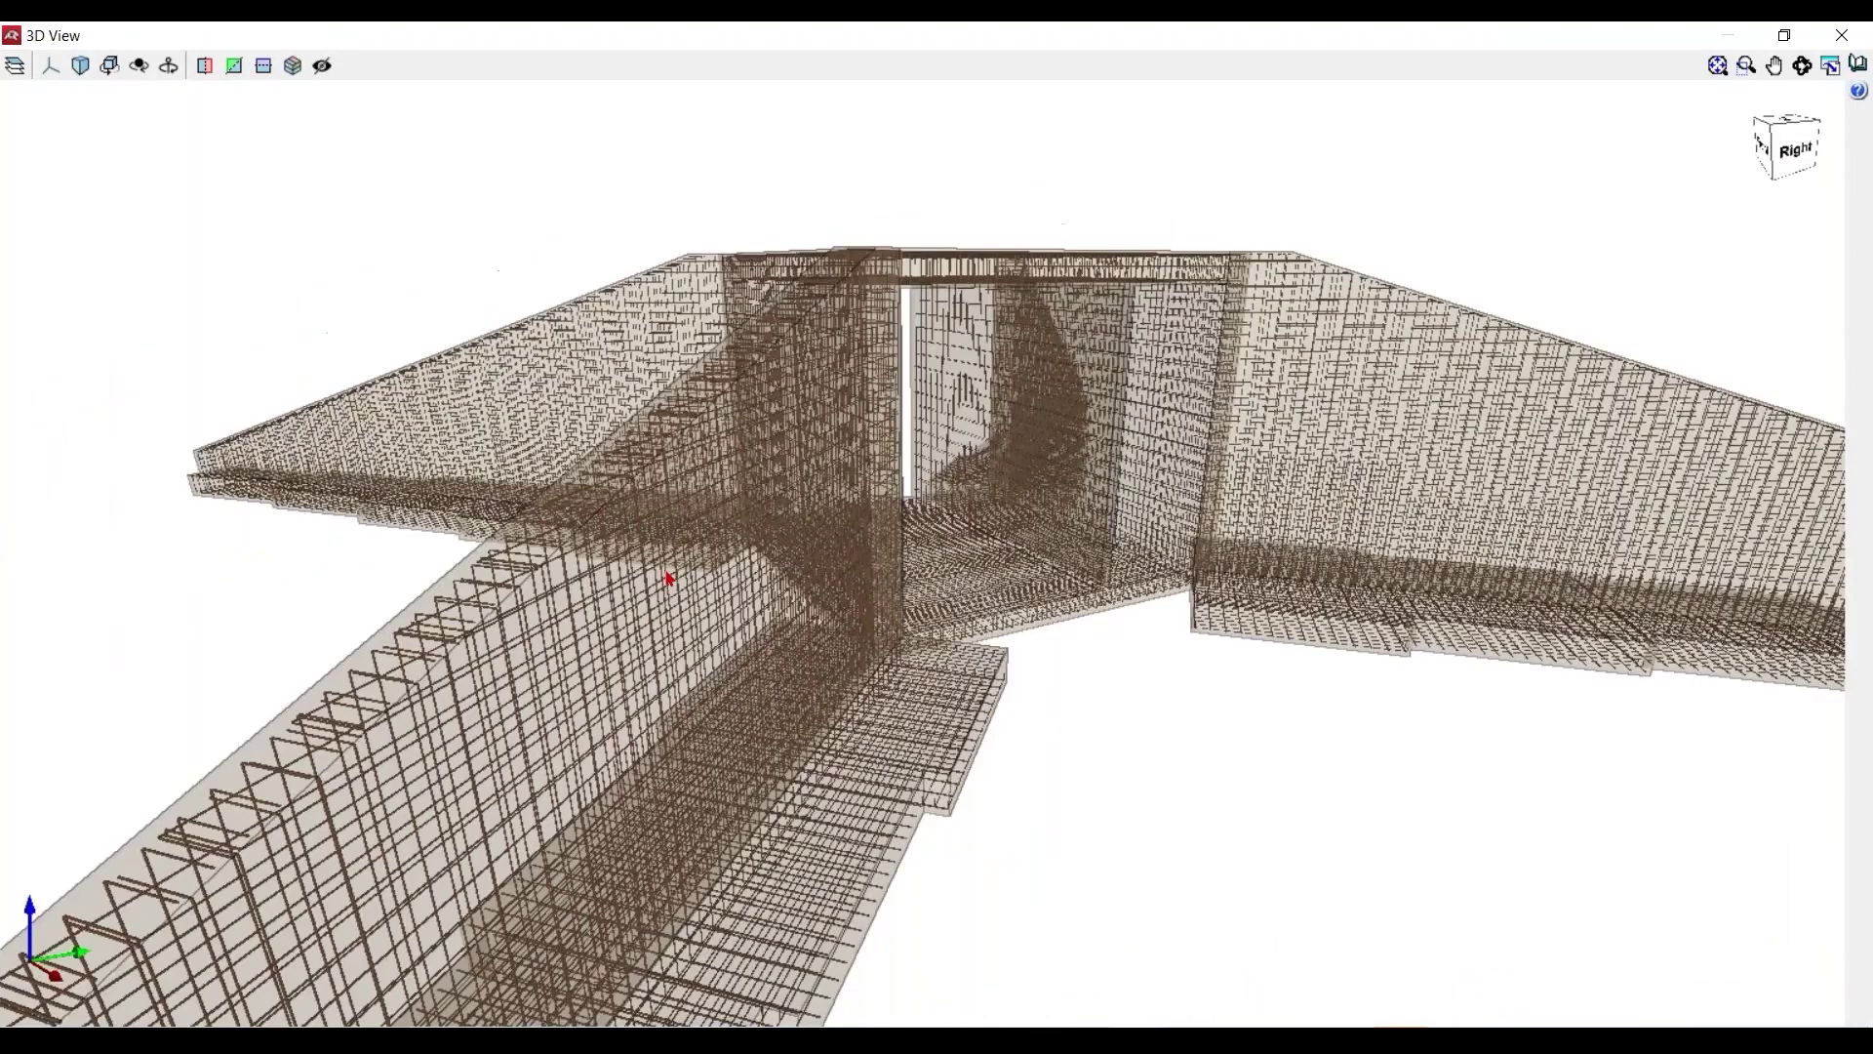
scroll(662, 582, up, 2)
scroll(661, 576, up, 3)
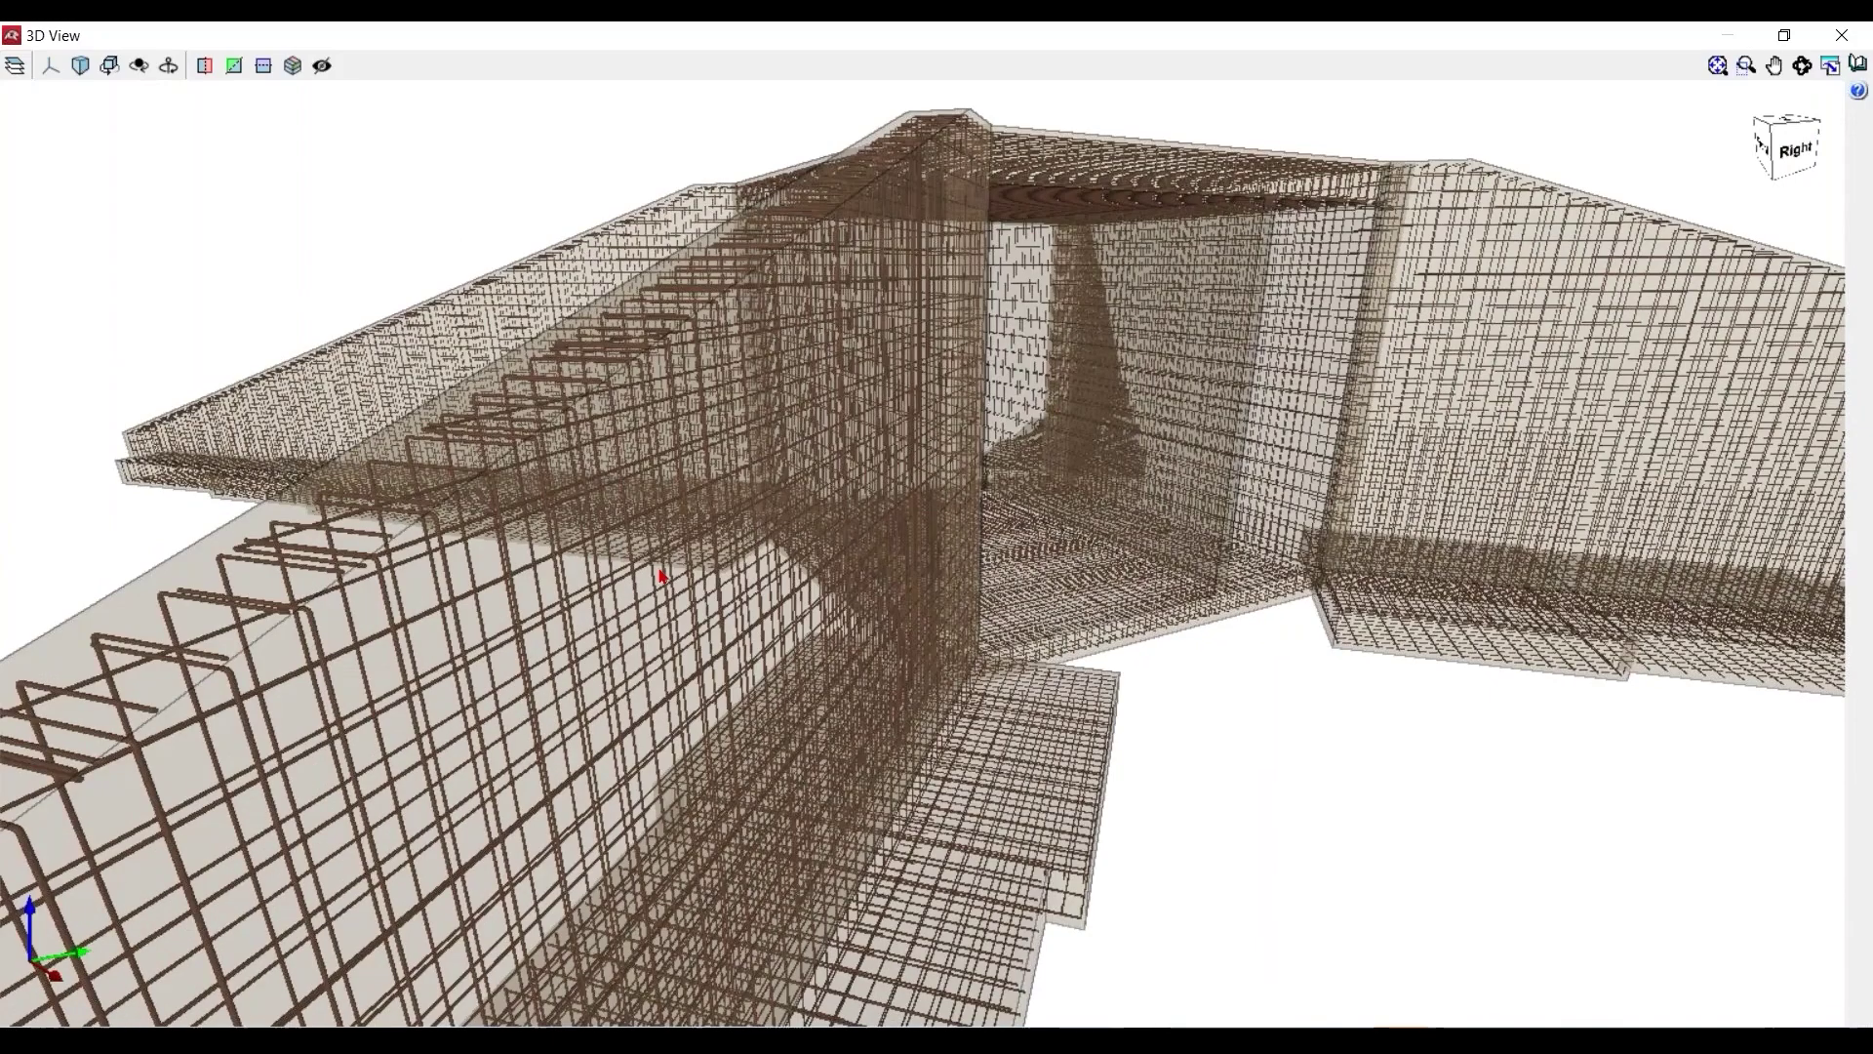
scroll(658, 551, up, 4)
View through the culvert opening and from the front-right, then show the top slab reinforcement
middle_drag(658, 551, 605, 566)
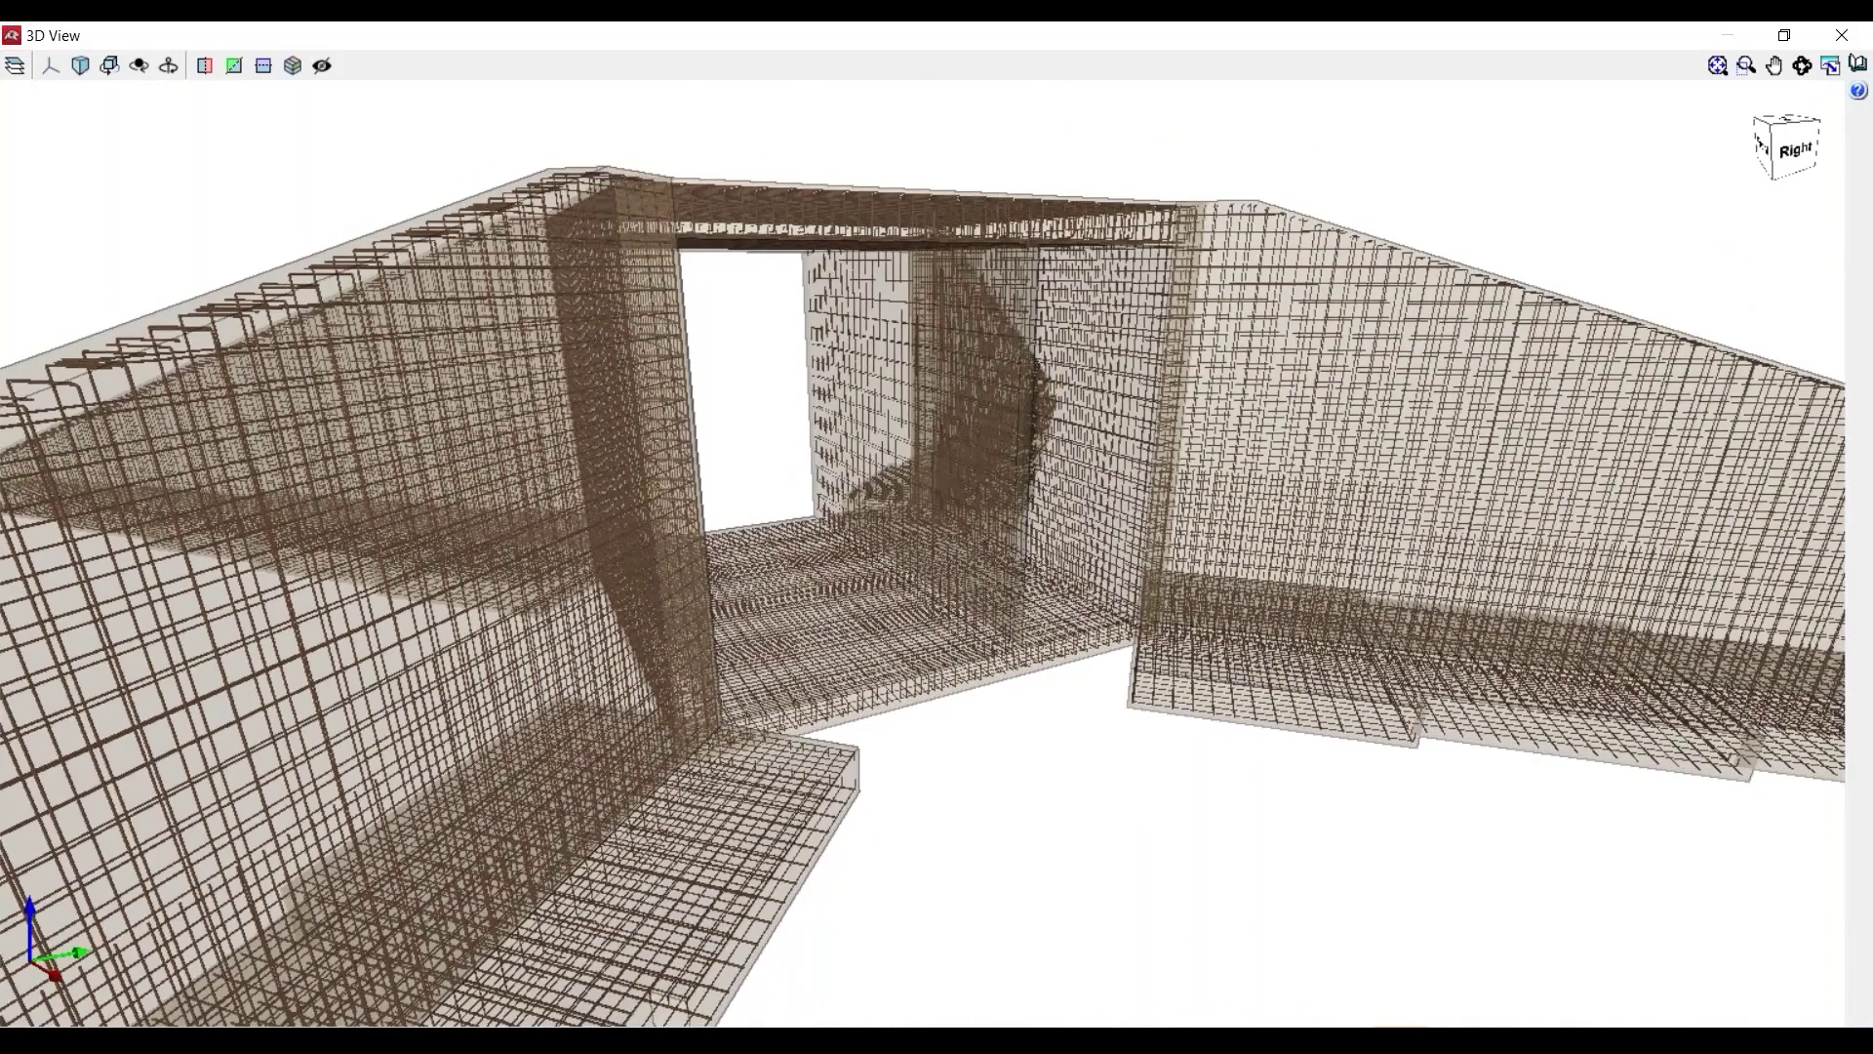
scroll(969, 420, up, 3)
middle_drag(969, 420, 936, 674)
scroll(886, 554, down, 4)
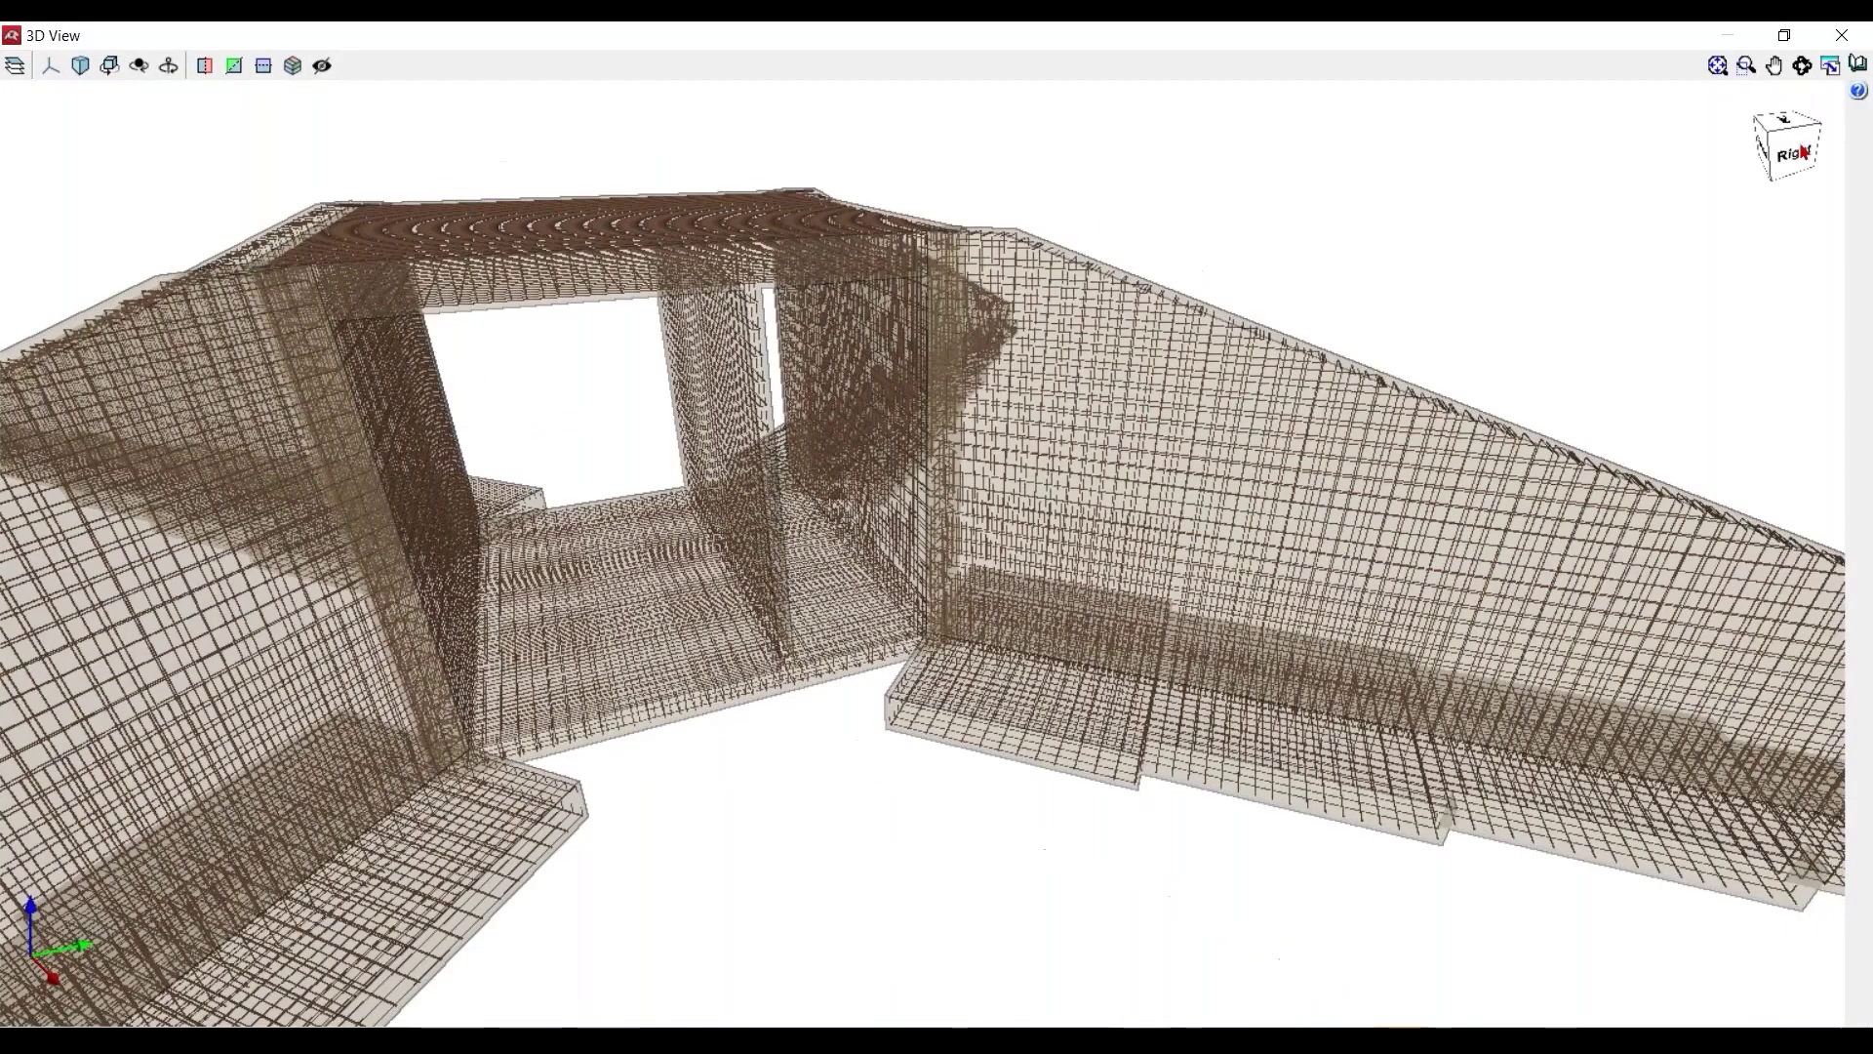
click(1842, 39)
click(110, 168)
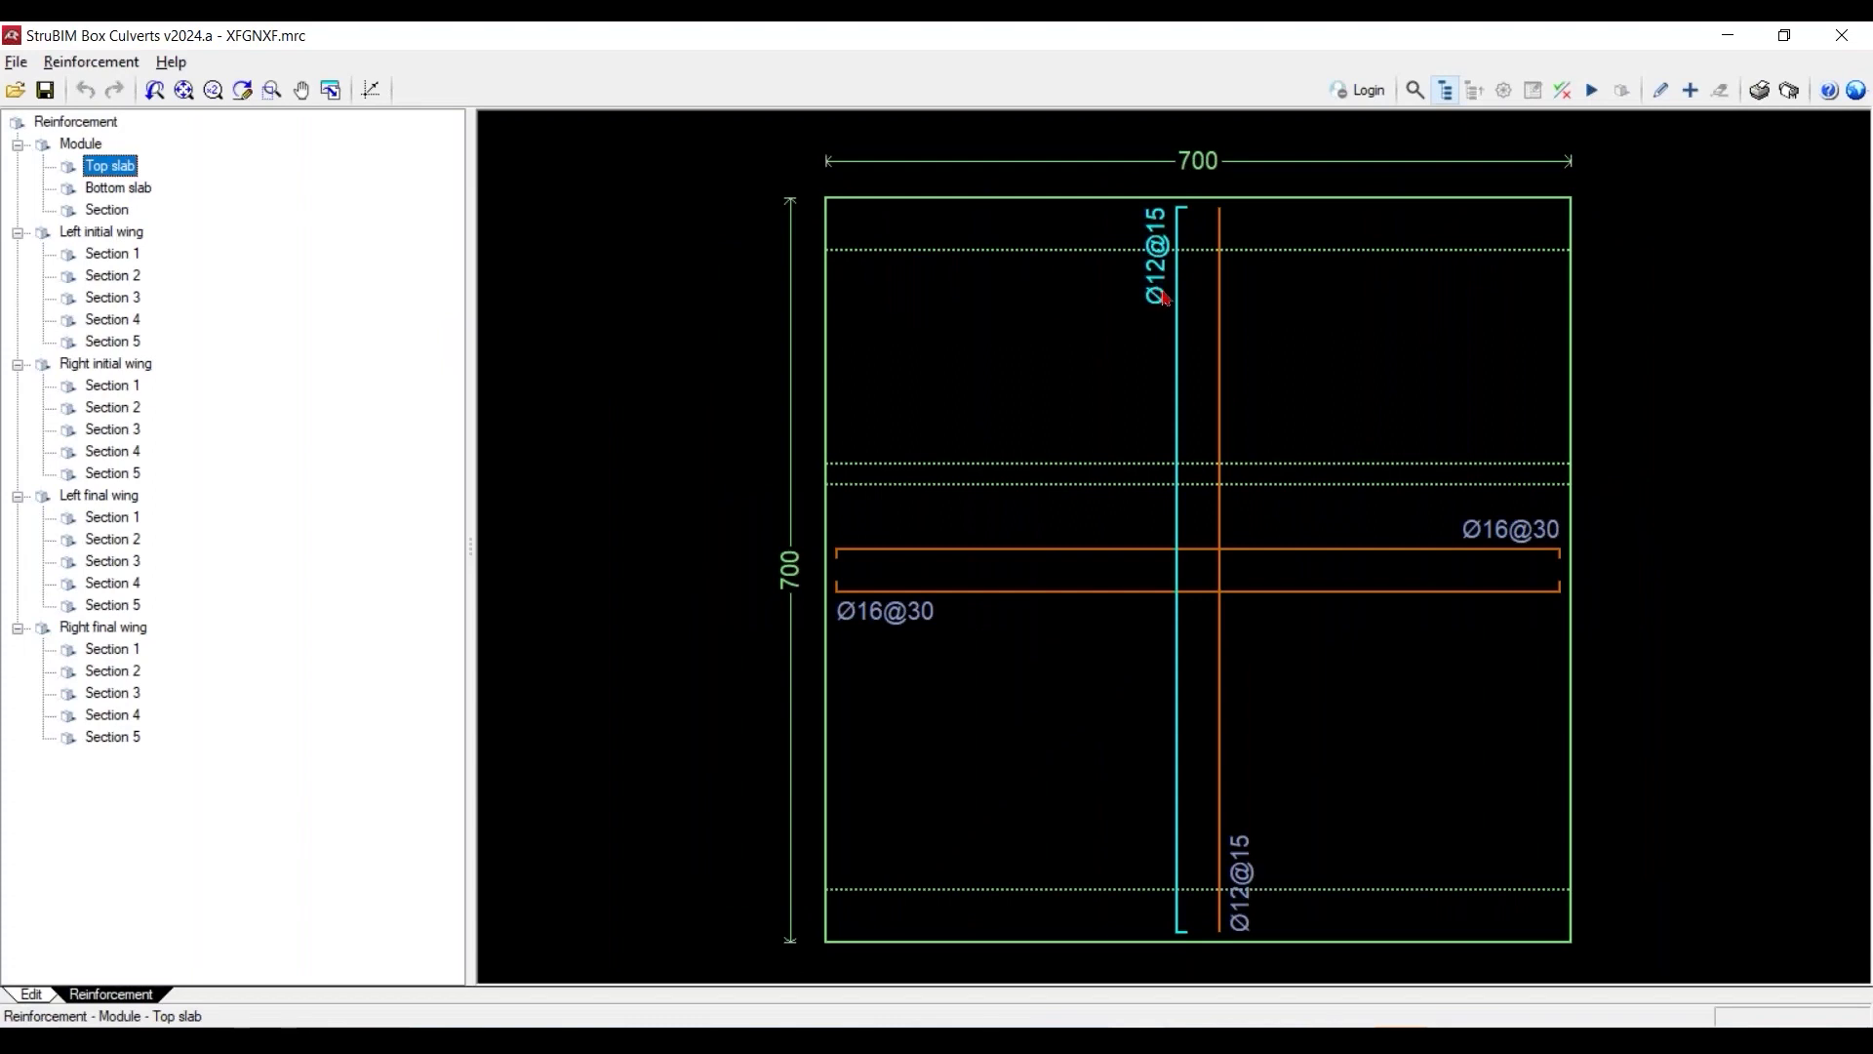
Change the top slab's Ø12@15 transverse bars to Ø8@15
click(1164, 298)
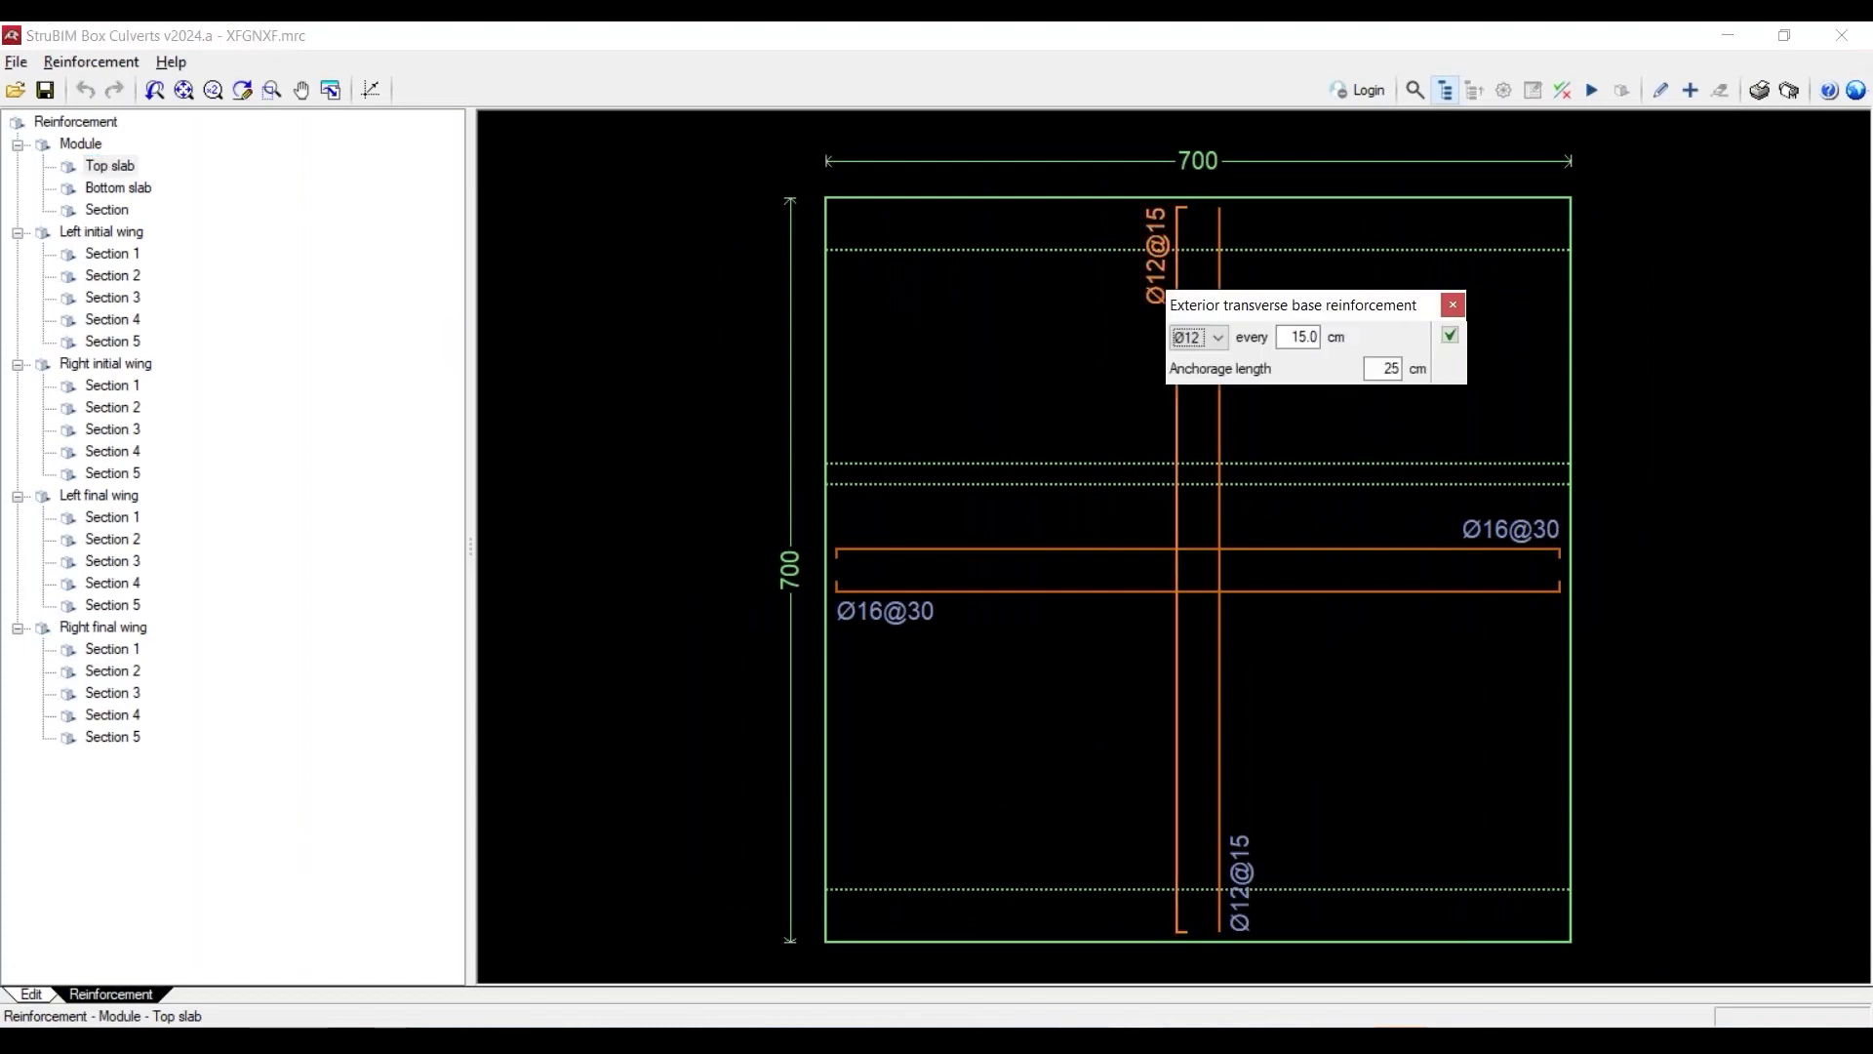
click(1216, 339)
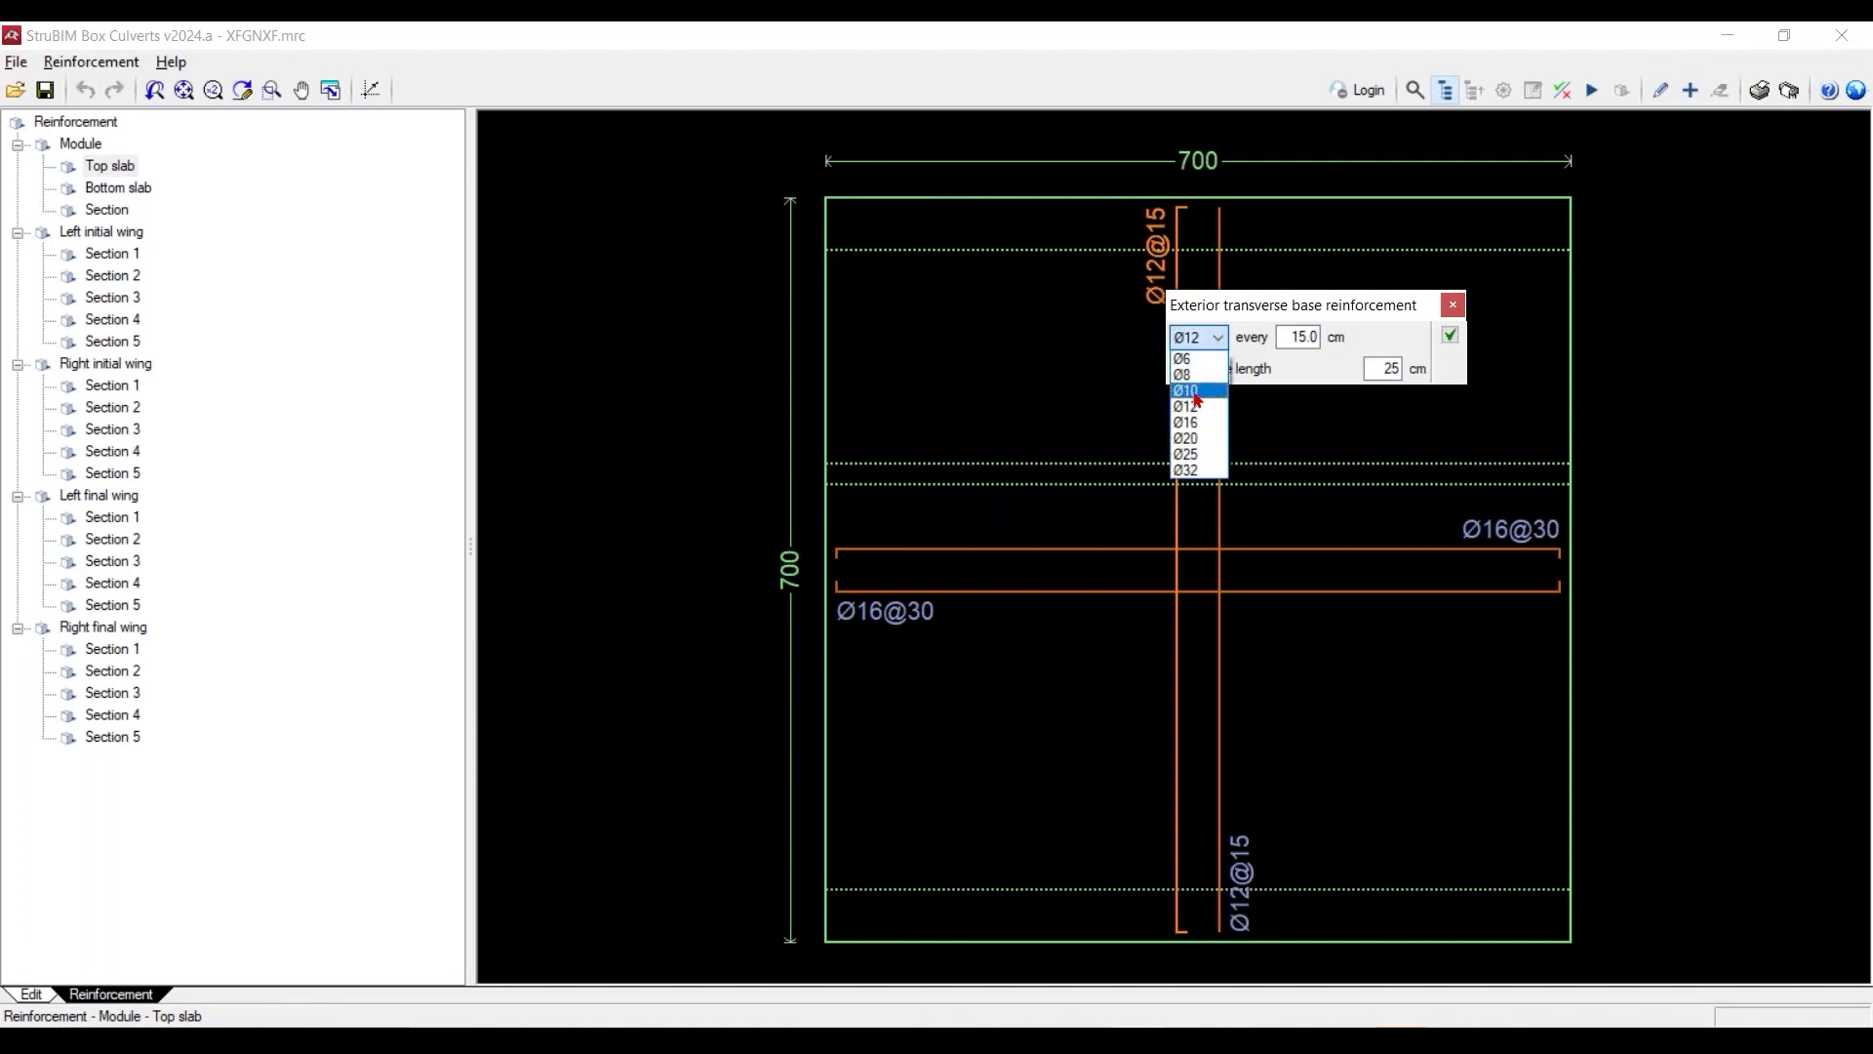
click(1192, 375)
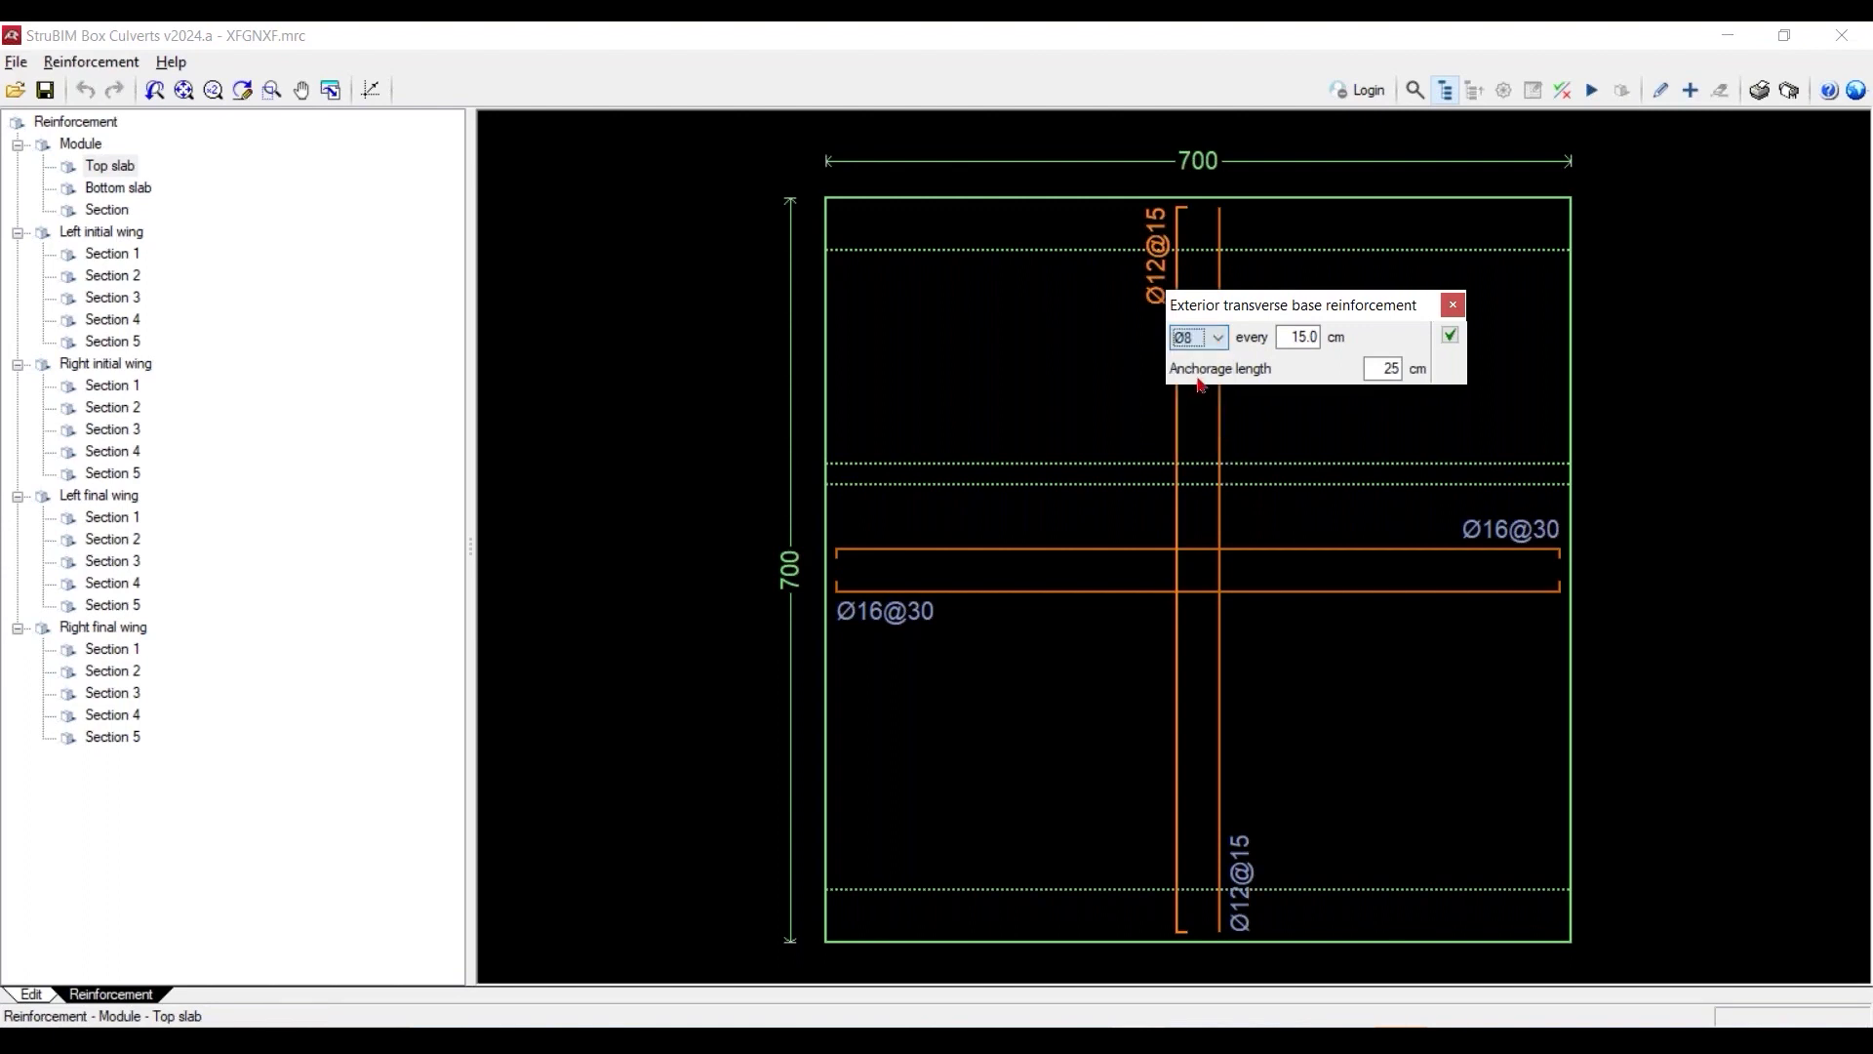
click(1450, 334)
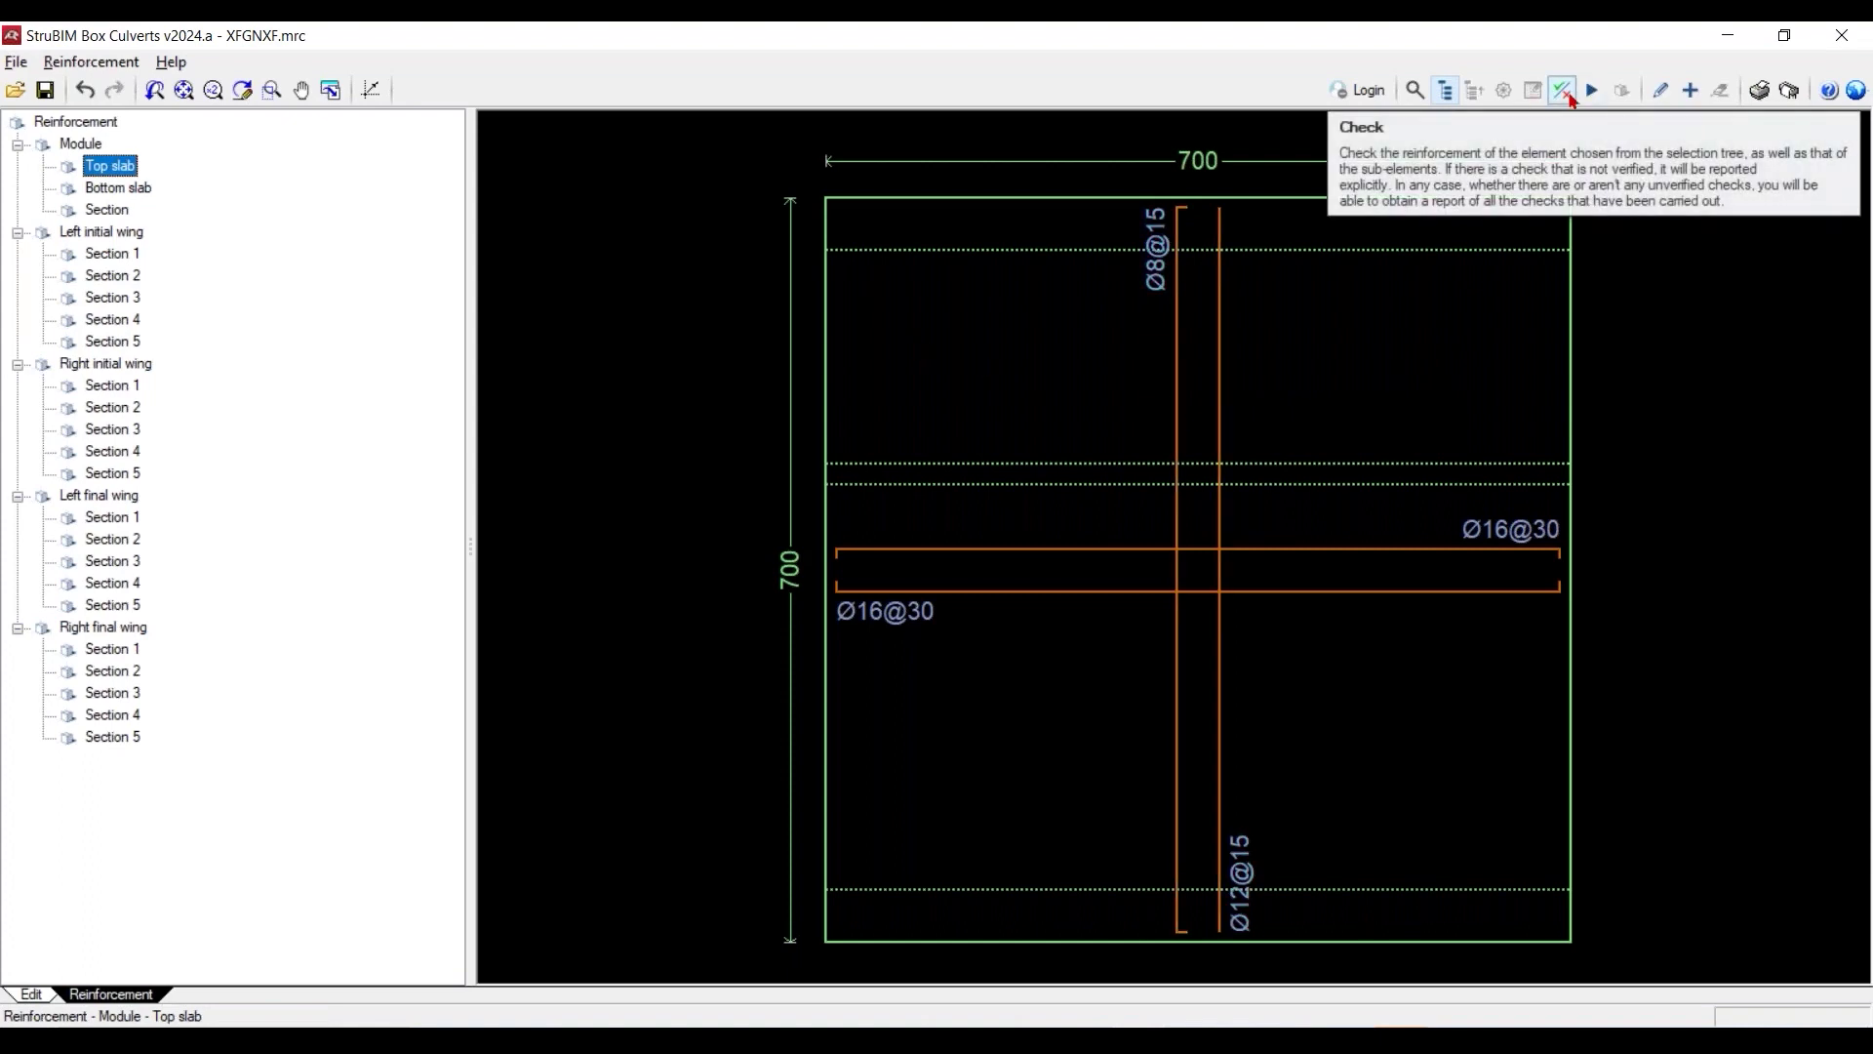
Run the top slab code check and review its report showing transverse steel and bending failures
click(1563, 94)
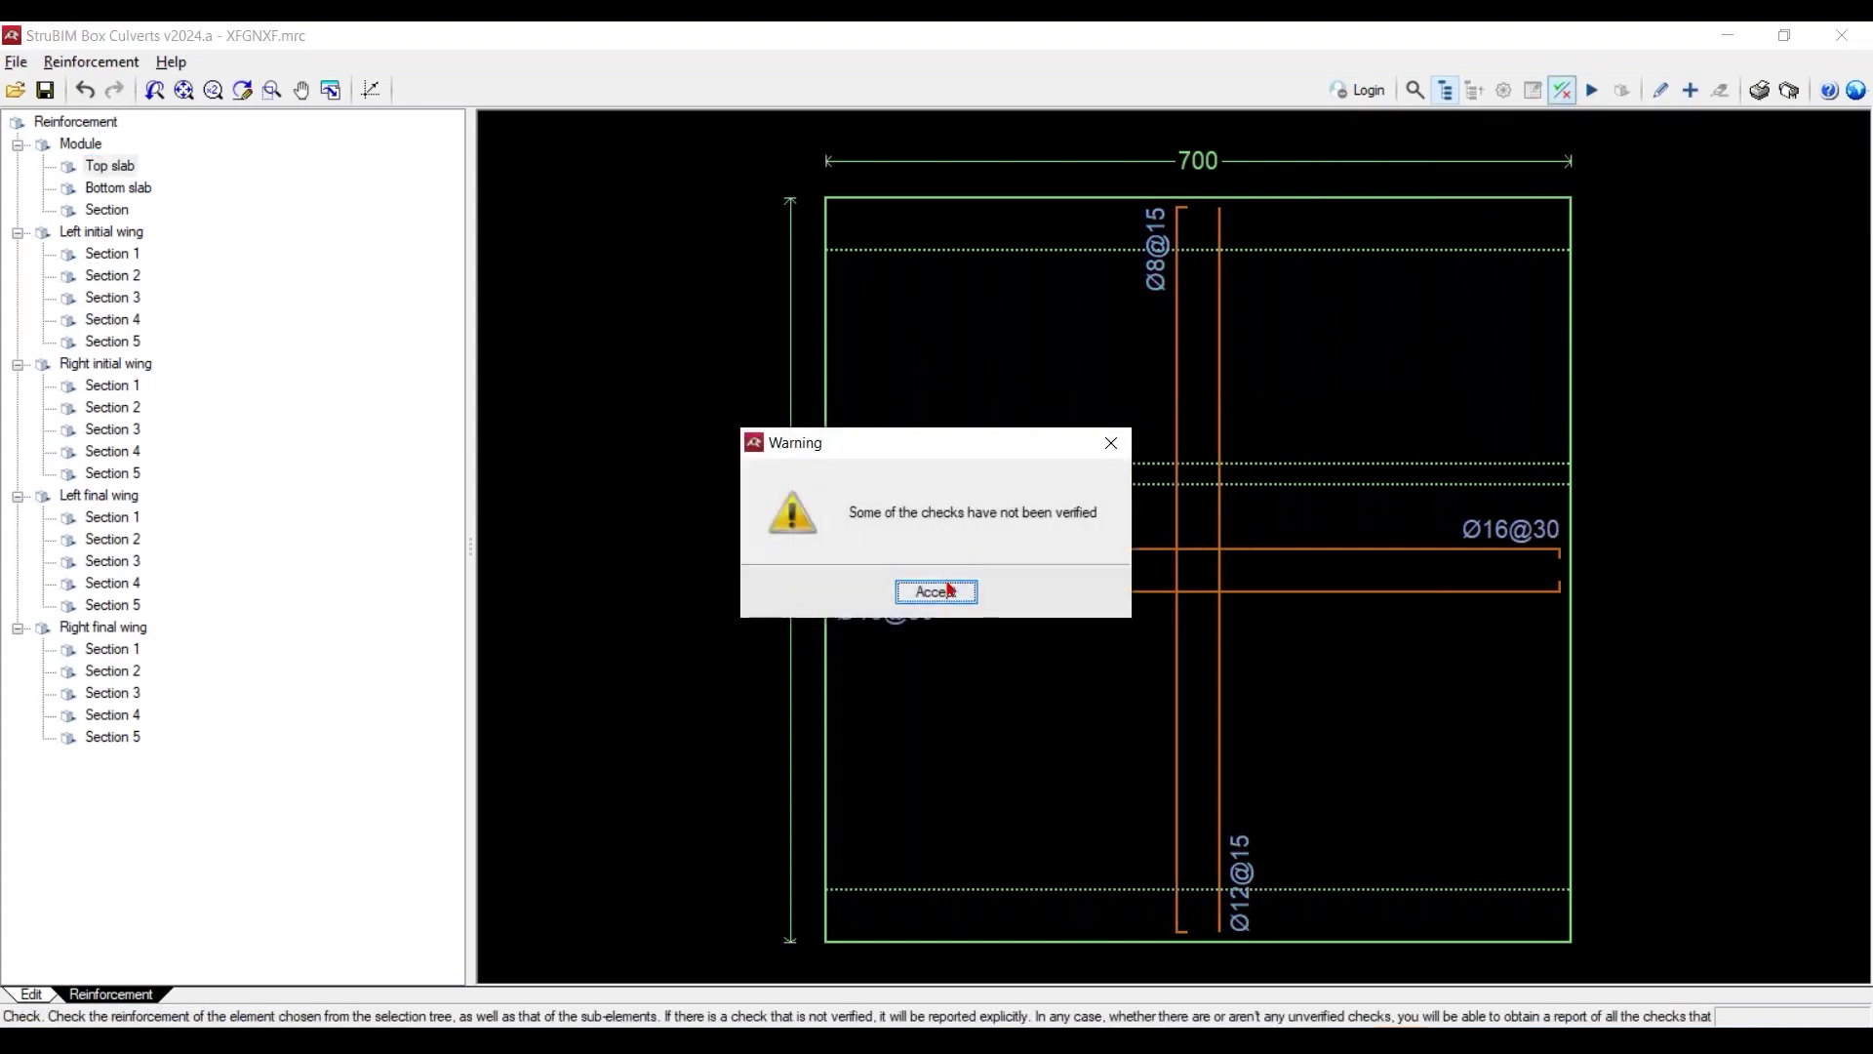
click(938, 589)
click(733, 591)
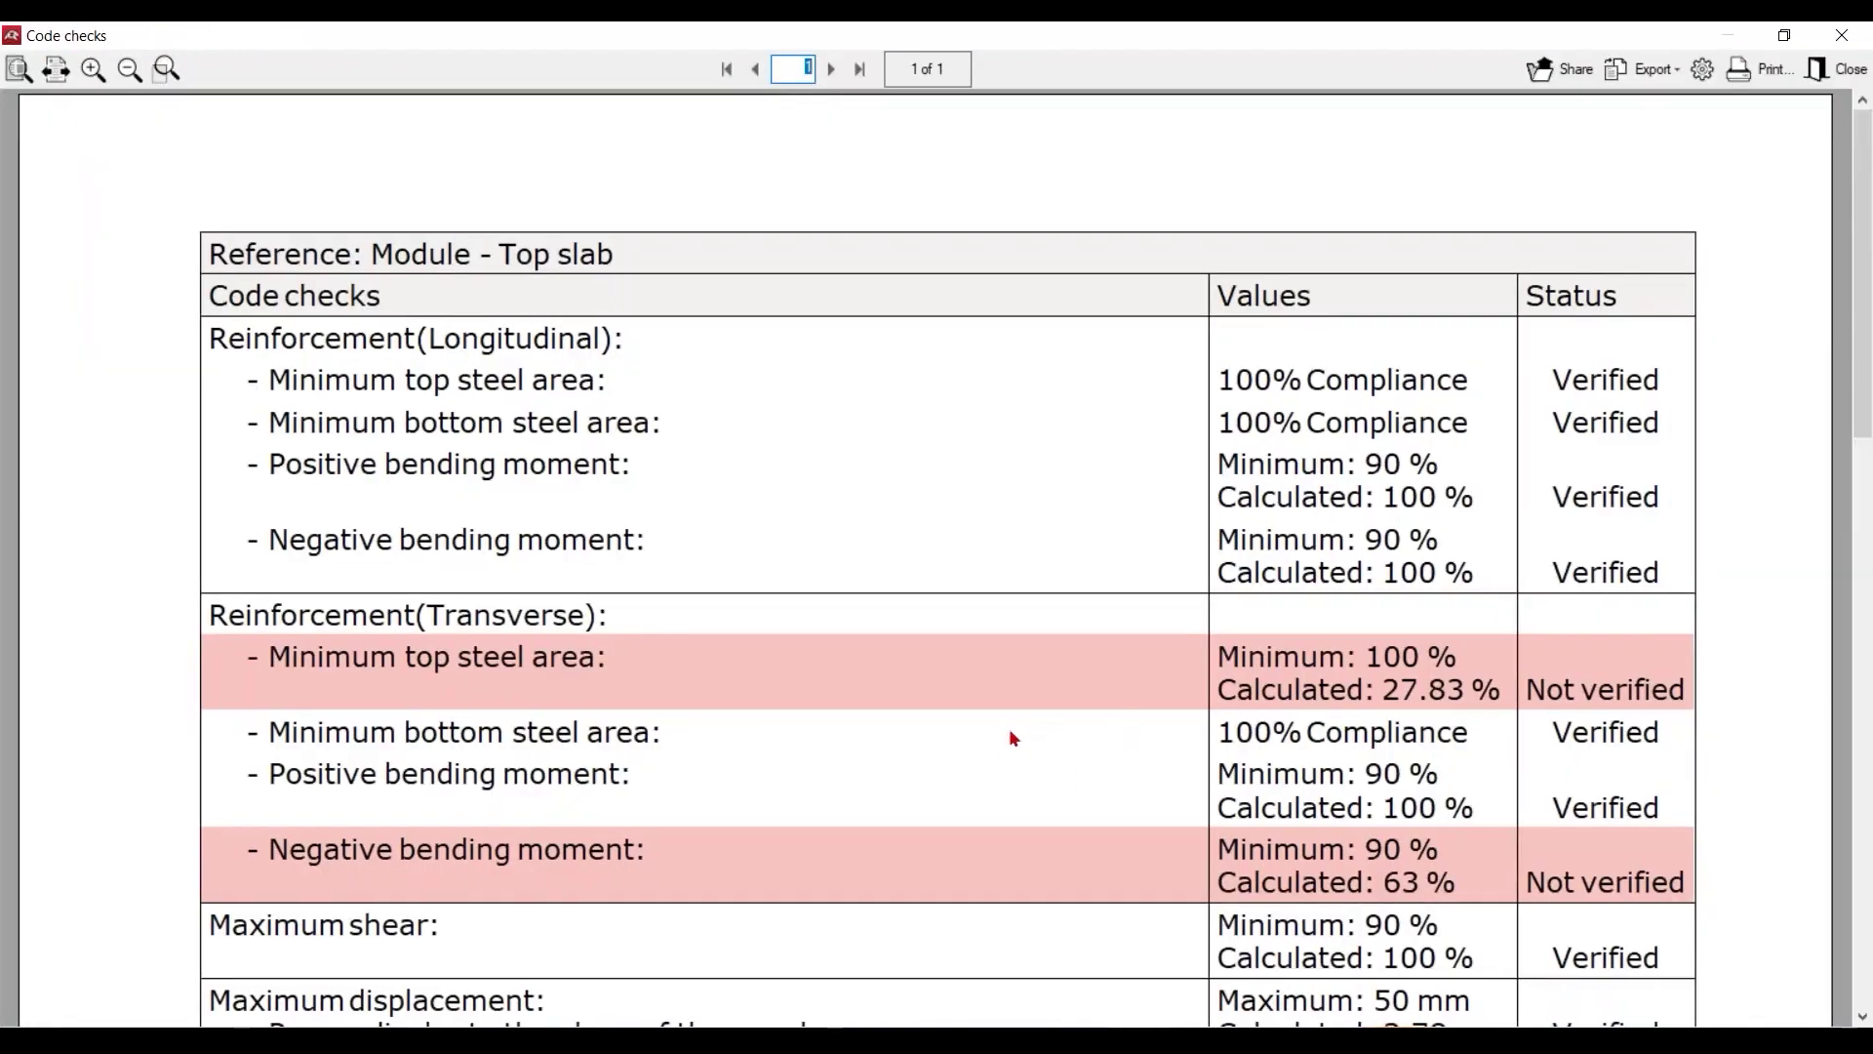
click(1839, 69)
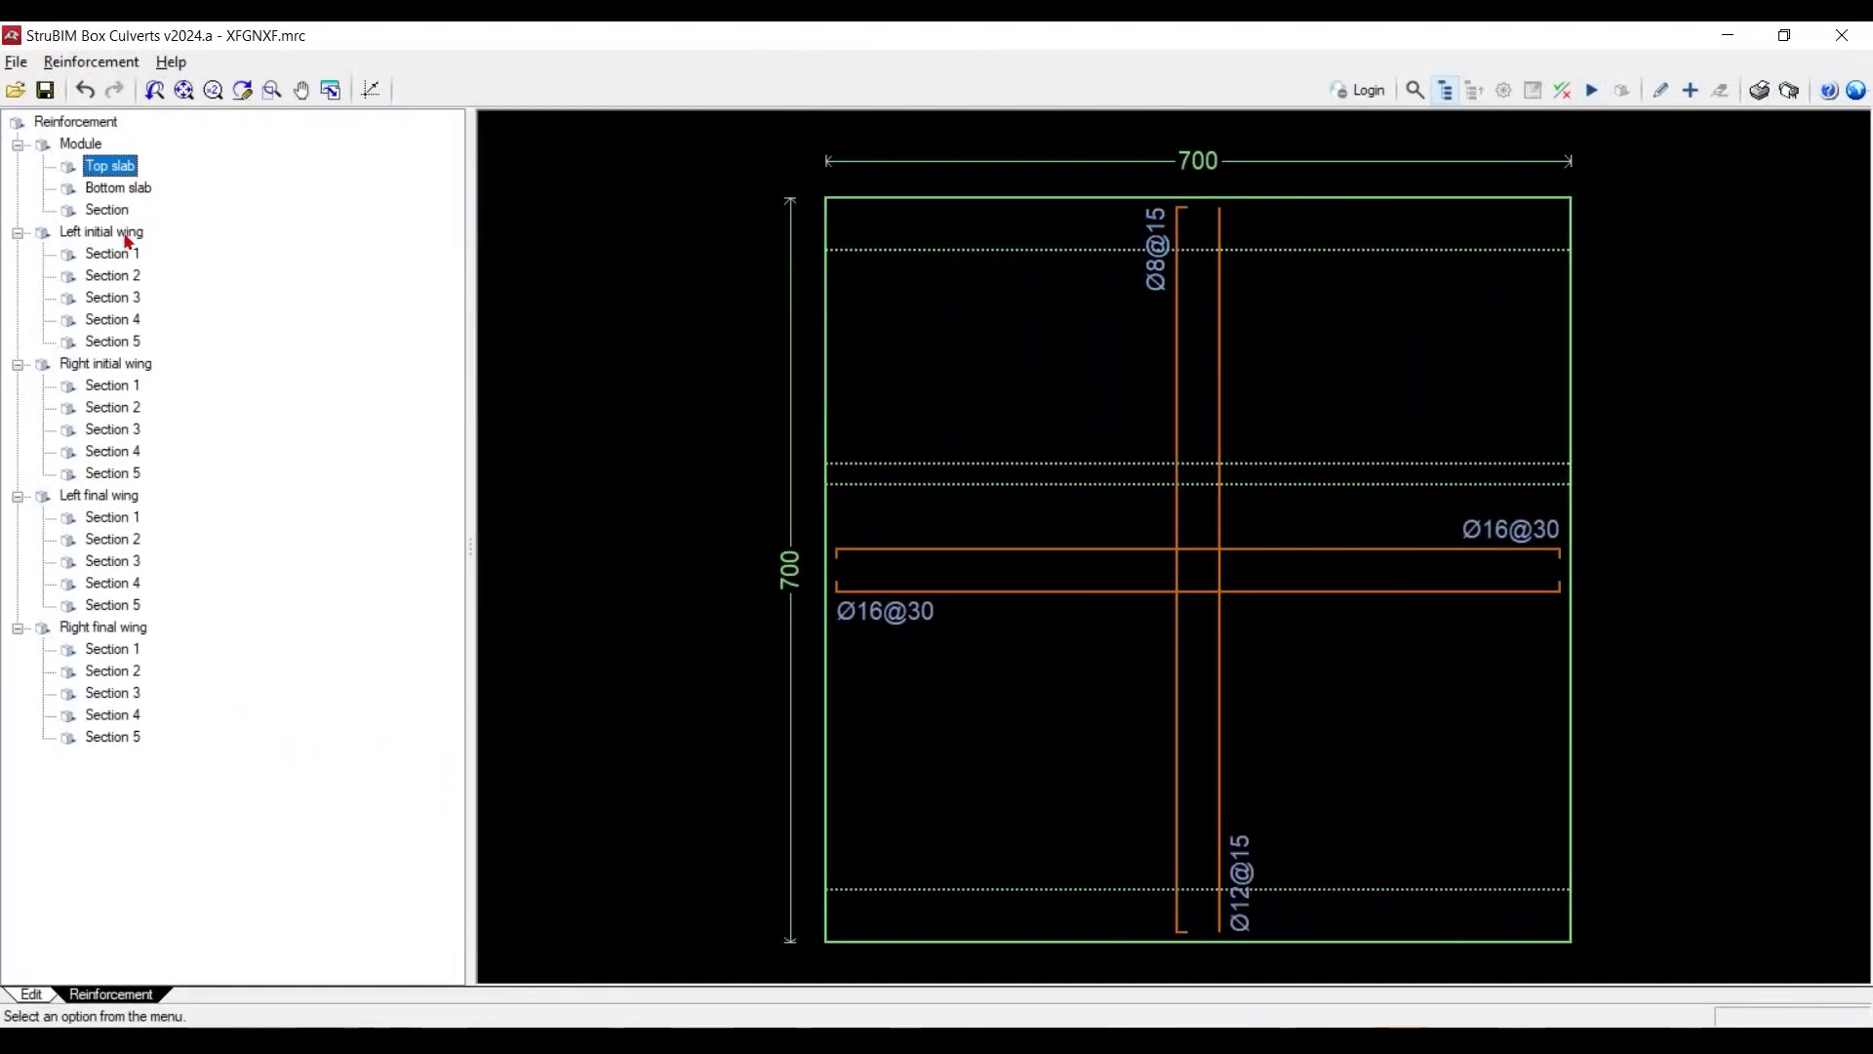
Show the bottom slab, module cross-section, and left initial wing sections 1 and 5 reinforcement
click(125, 190)
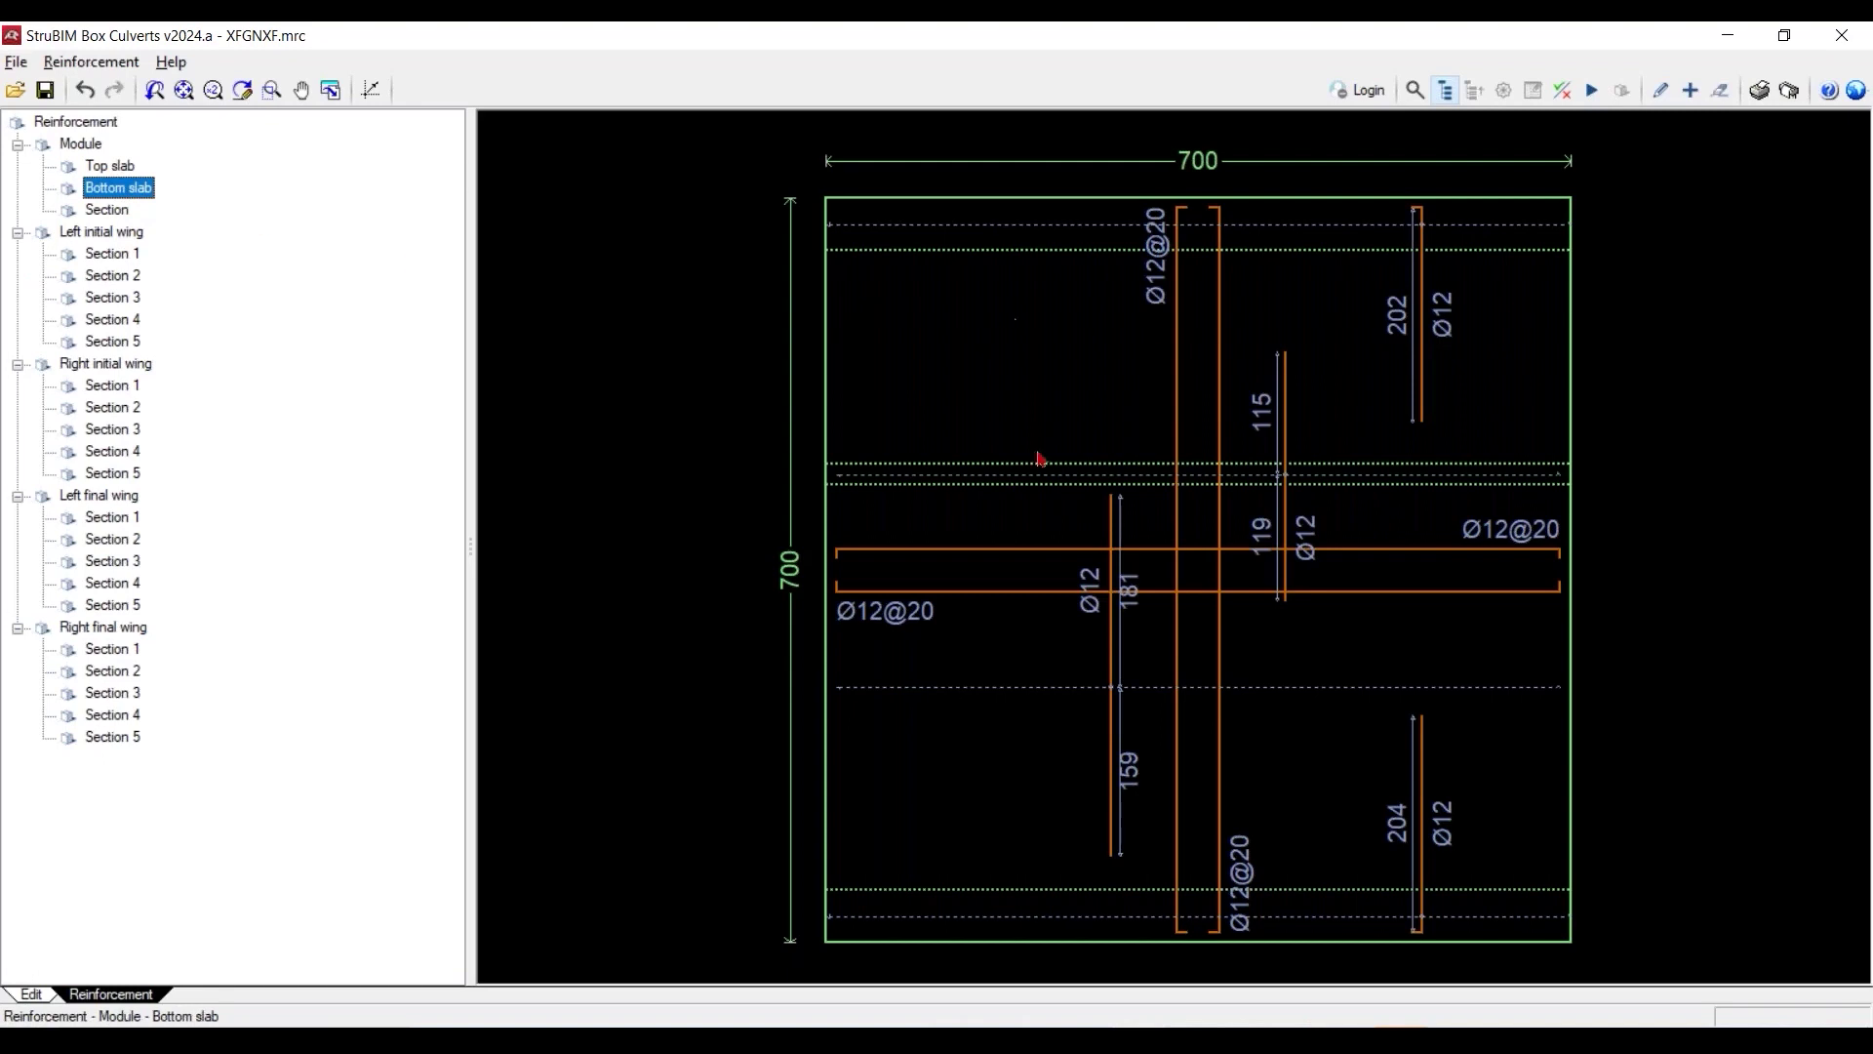
click(109, 210)
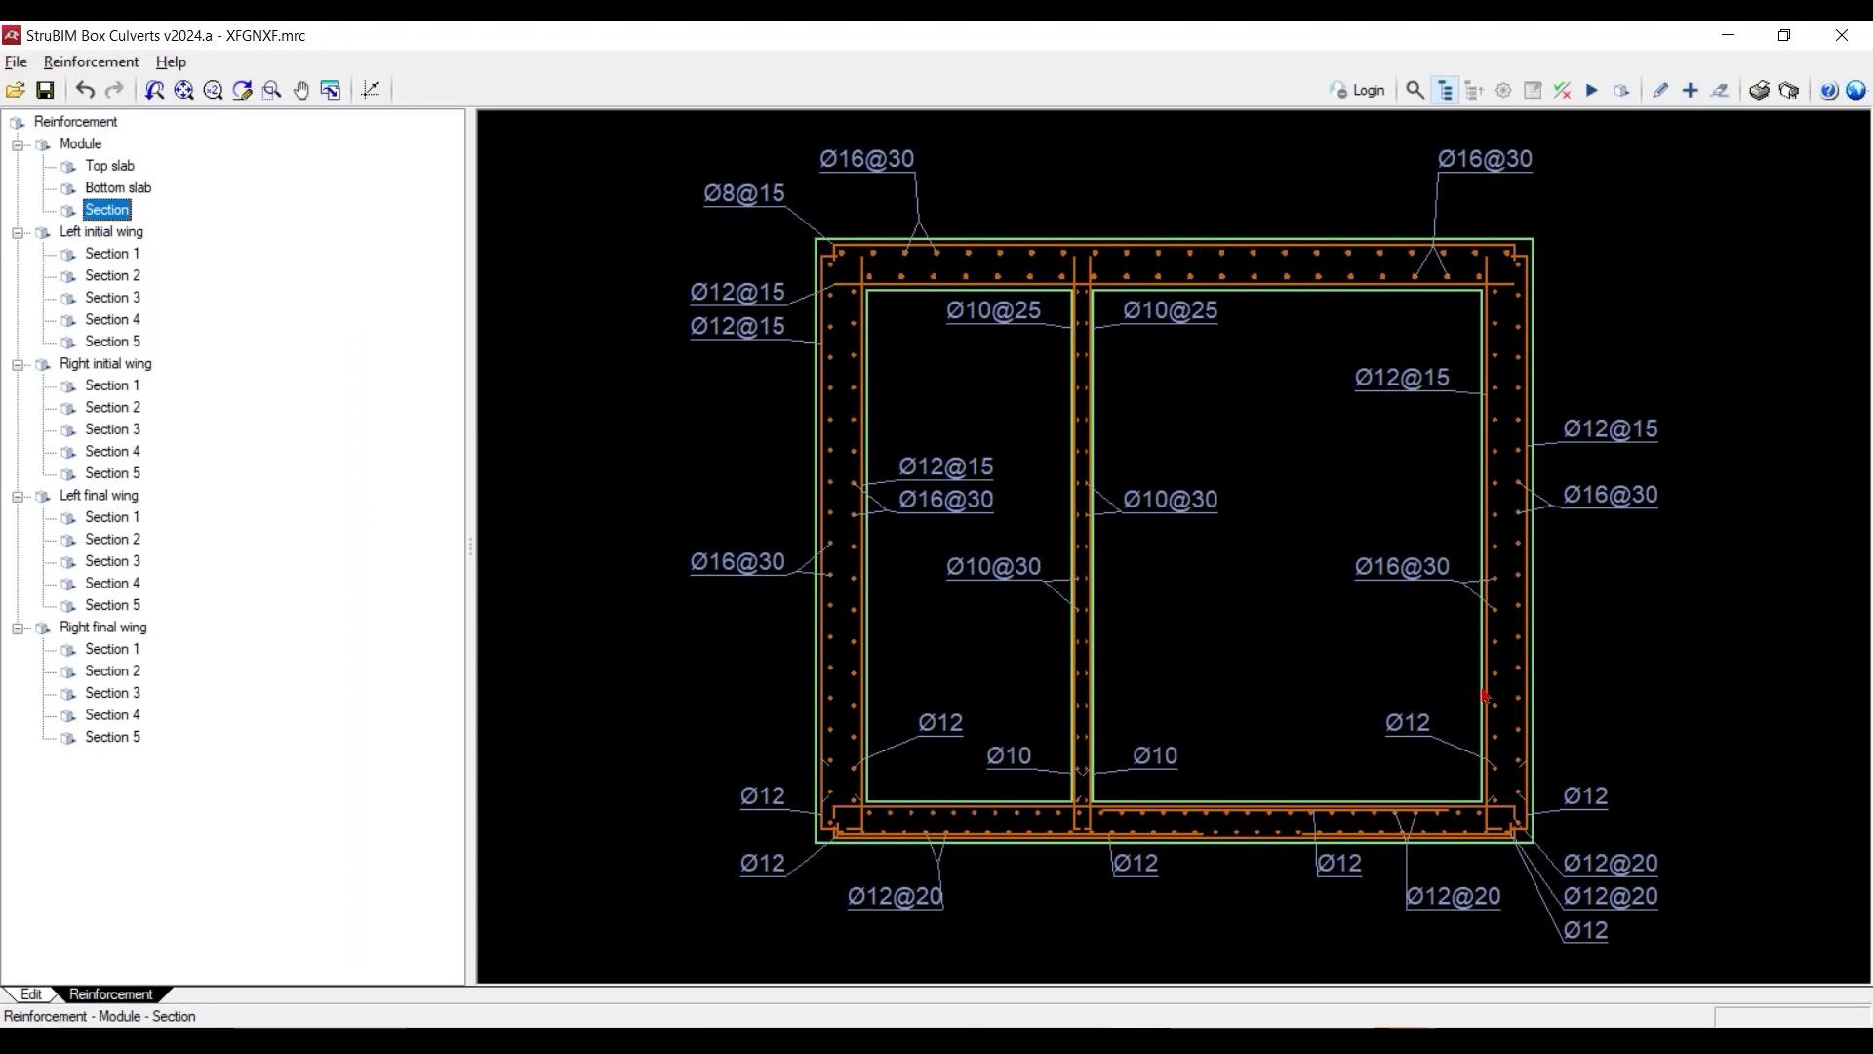
click(120, 257)
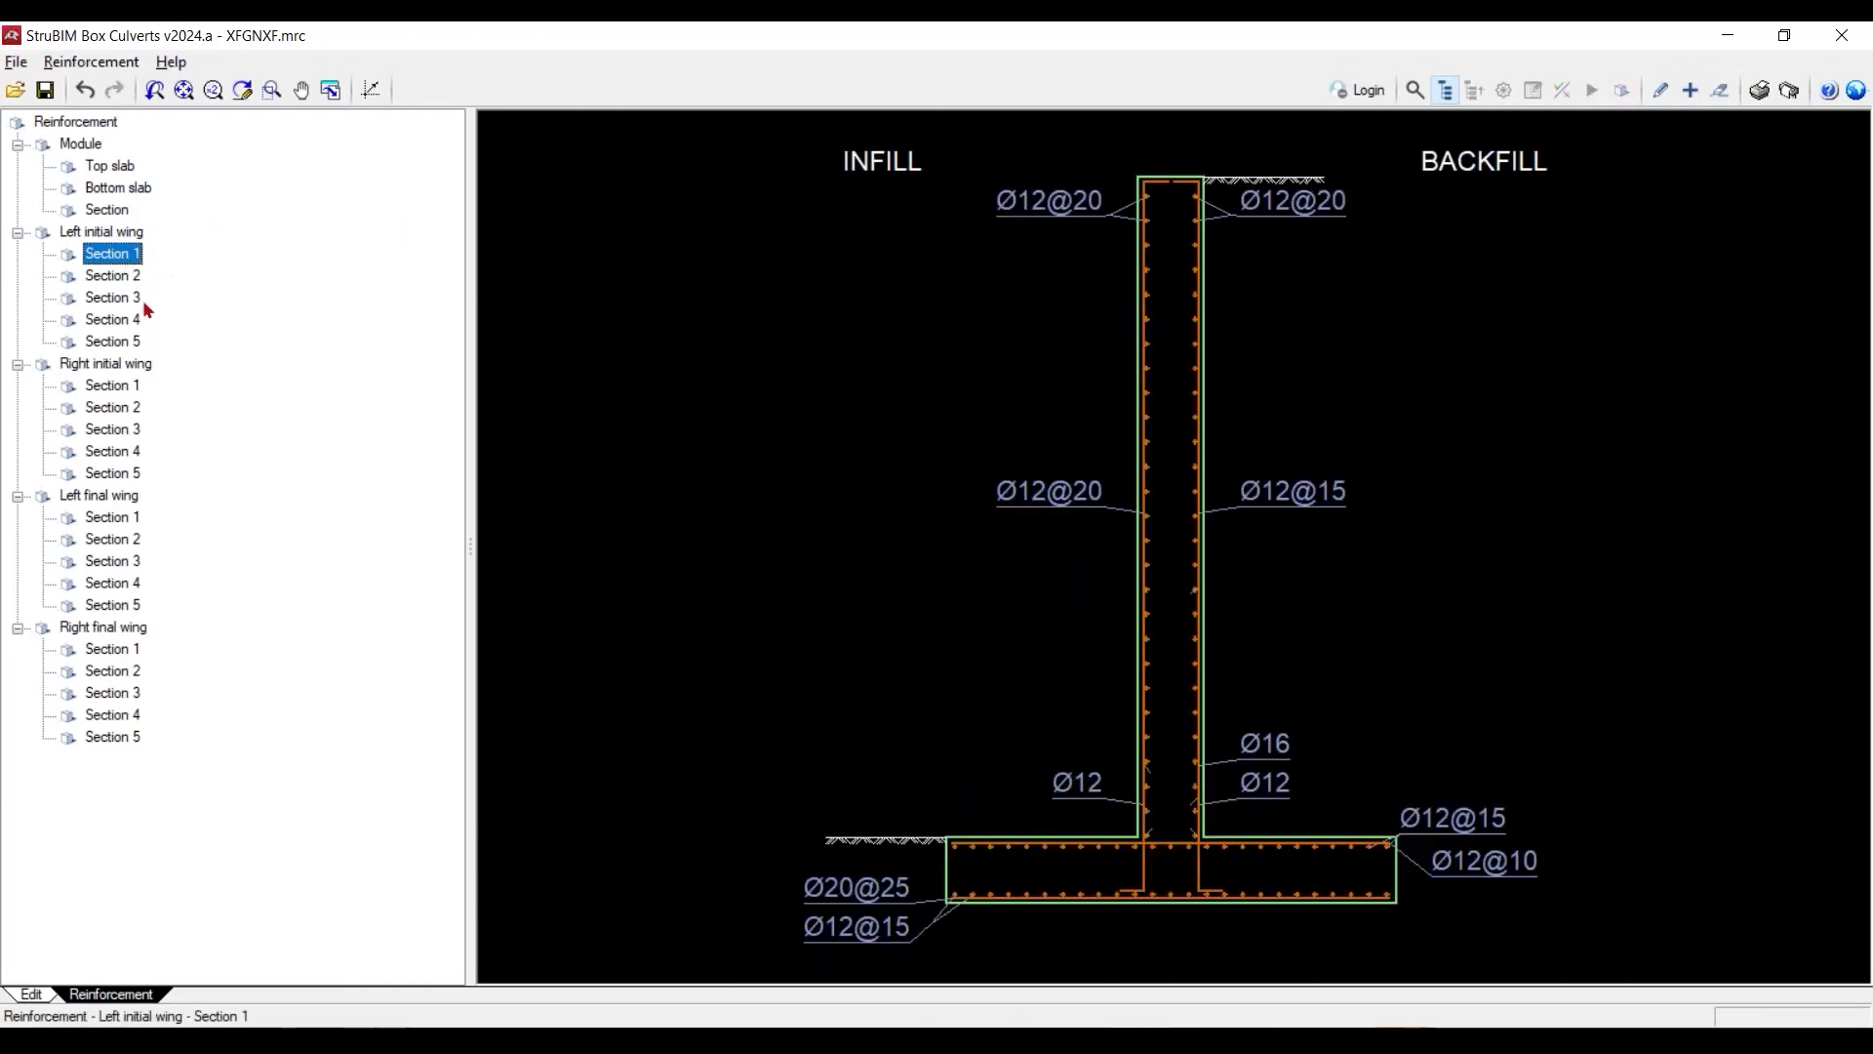
click(126, 345)
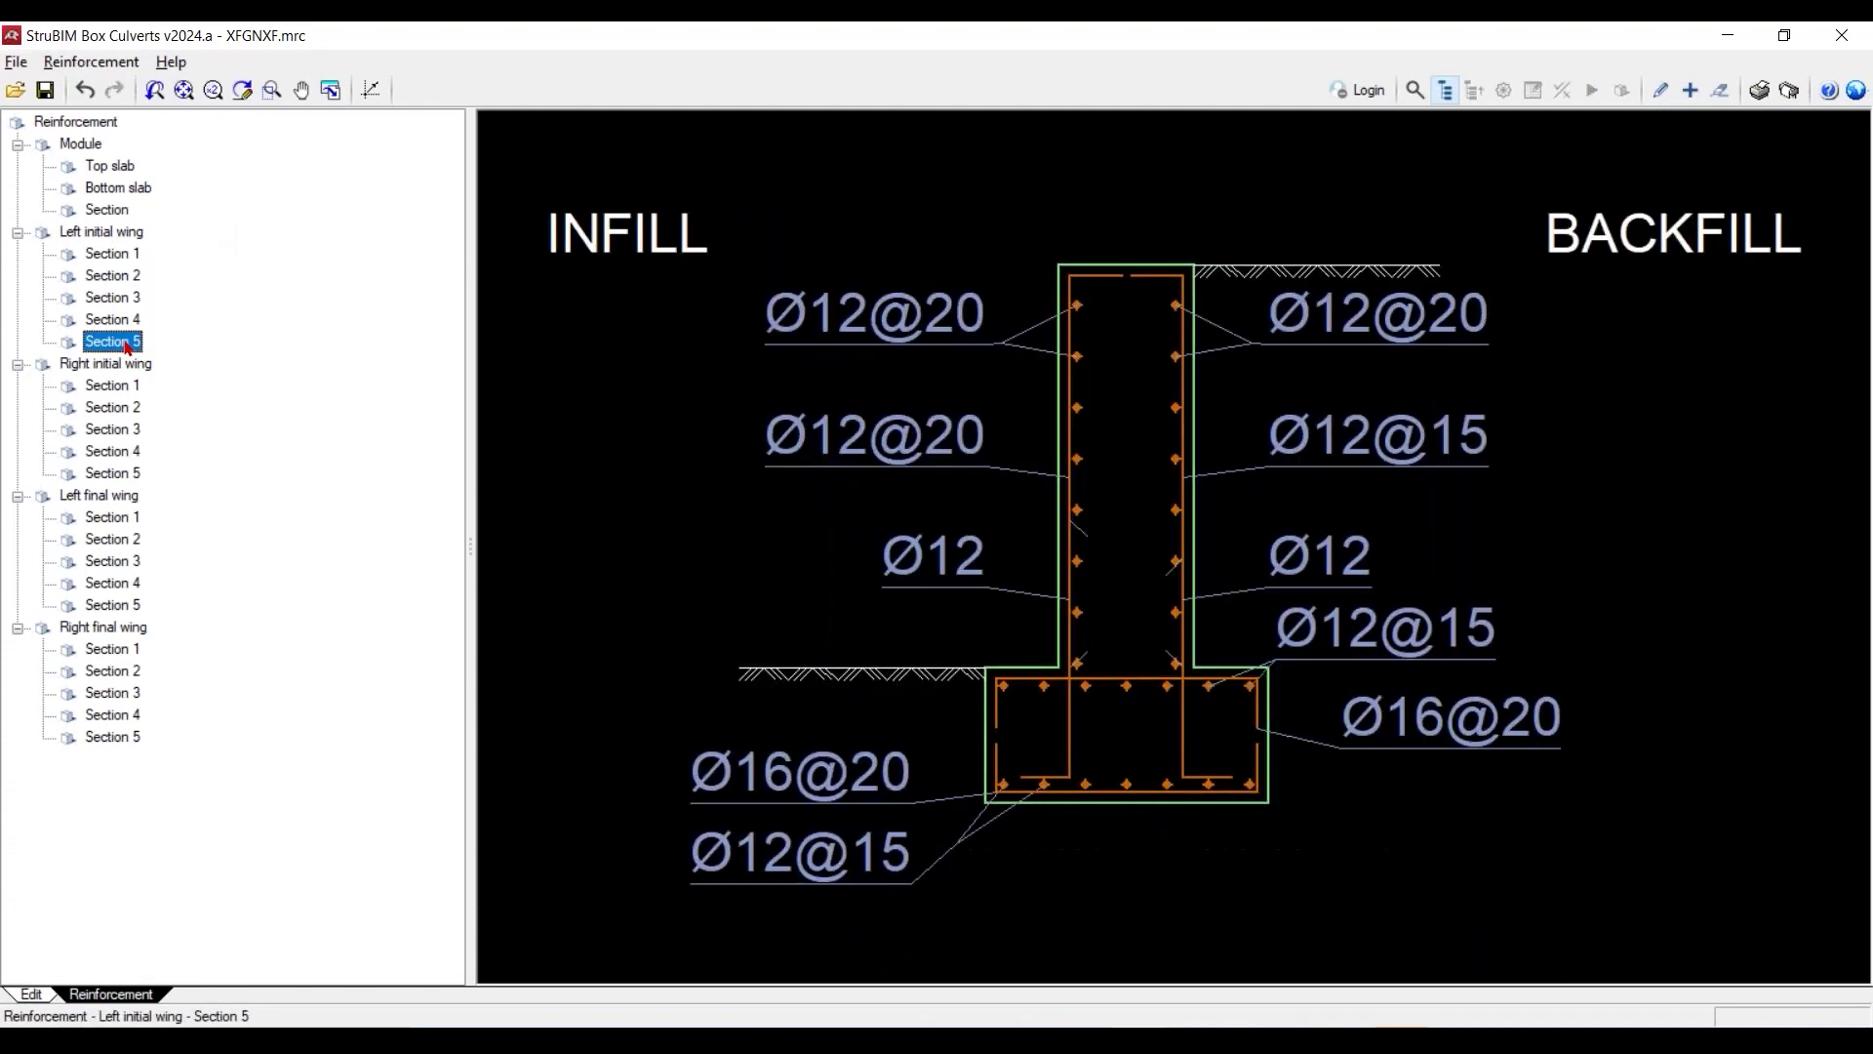
Step through left initial wing sections 1 to 5, then show the 1650-long right final wing
click(118, 258)
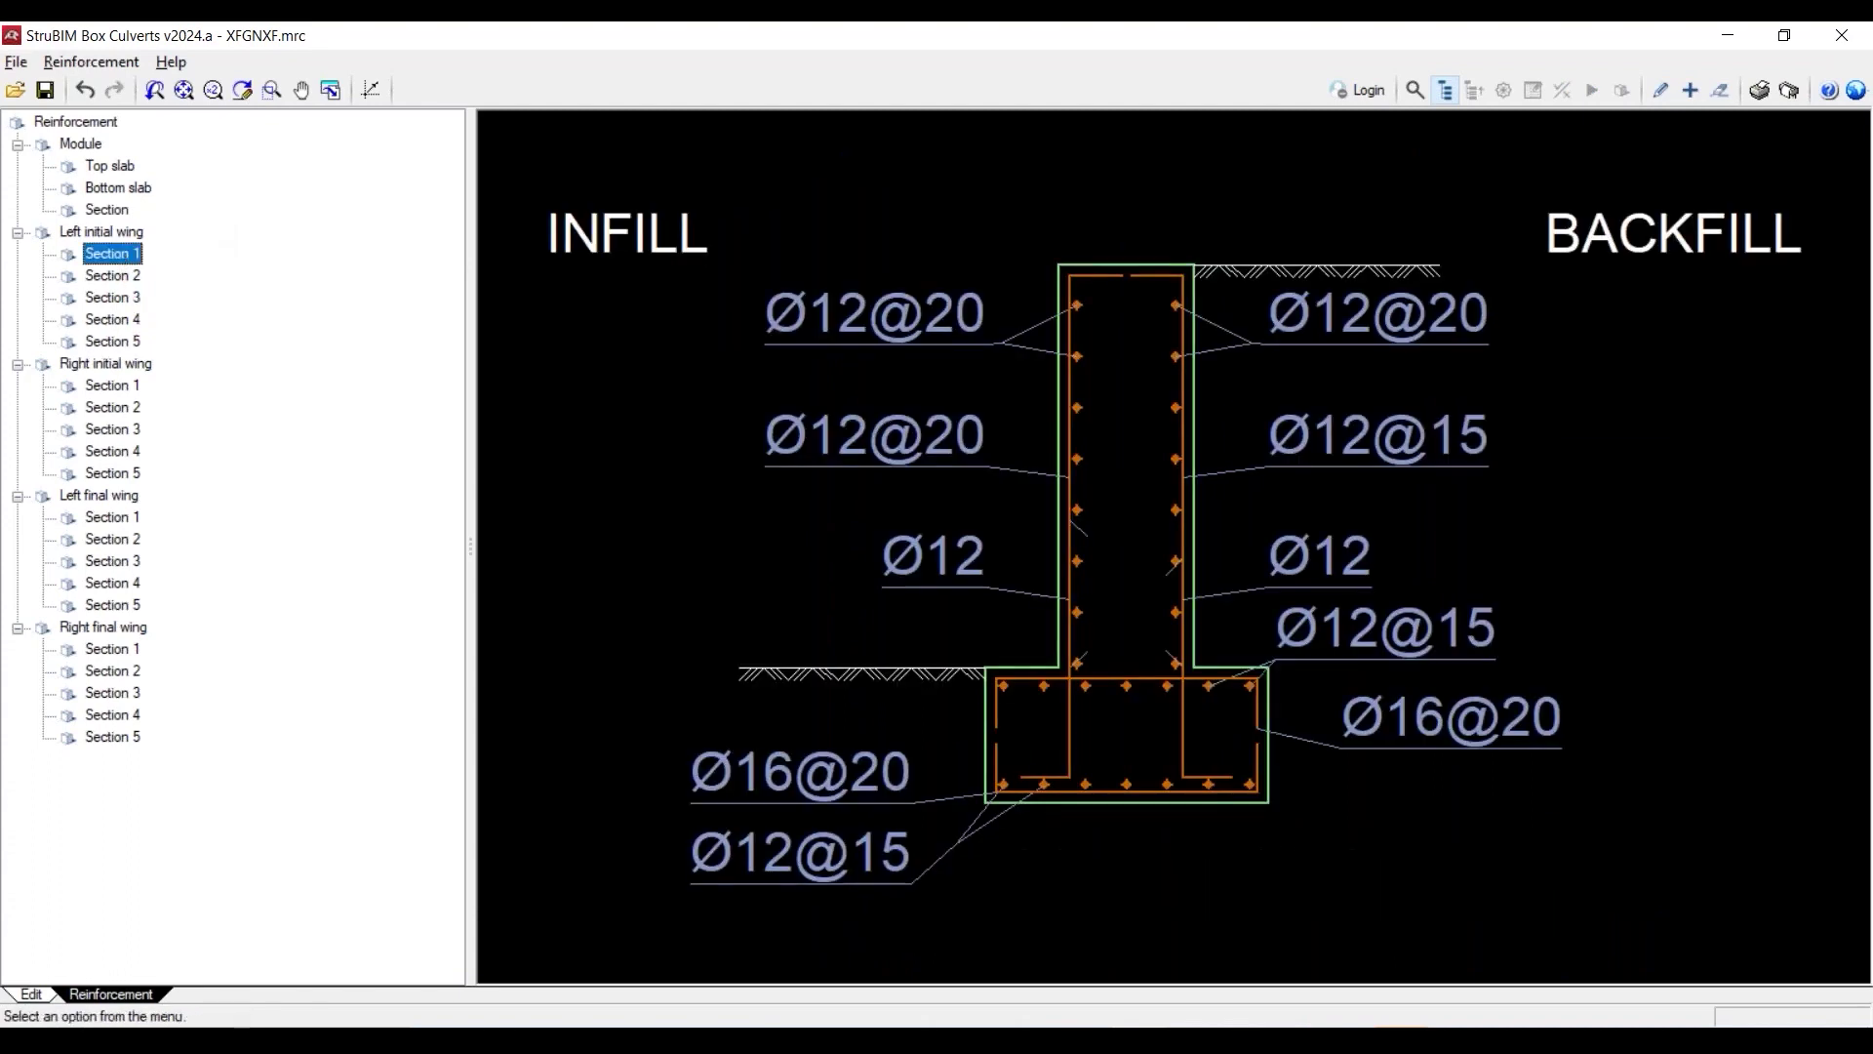
click(124, 279)
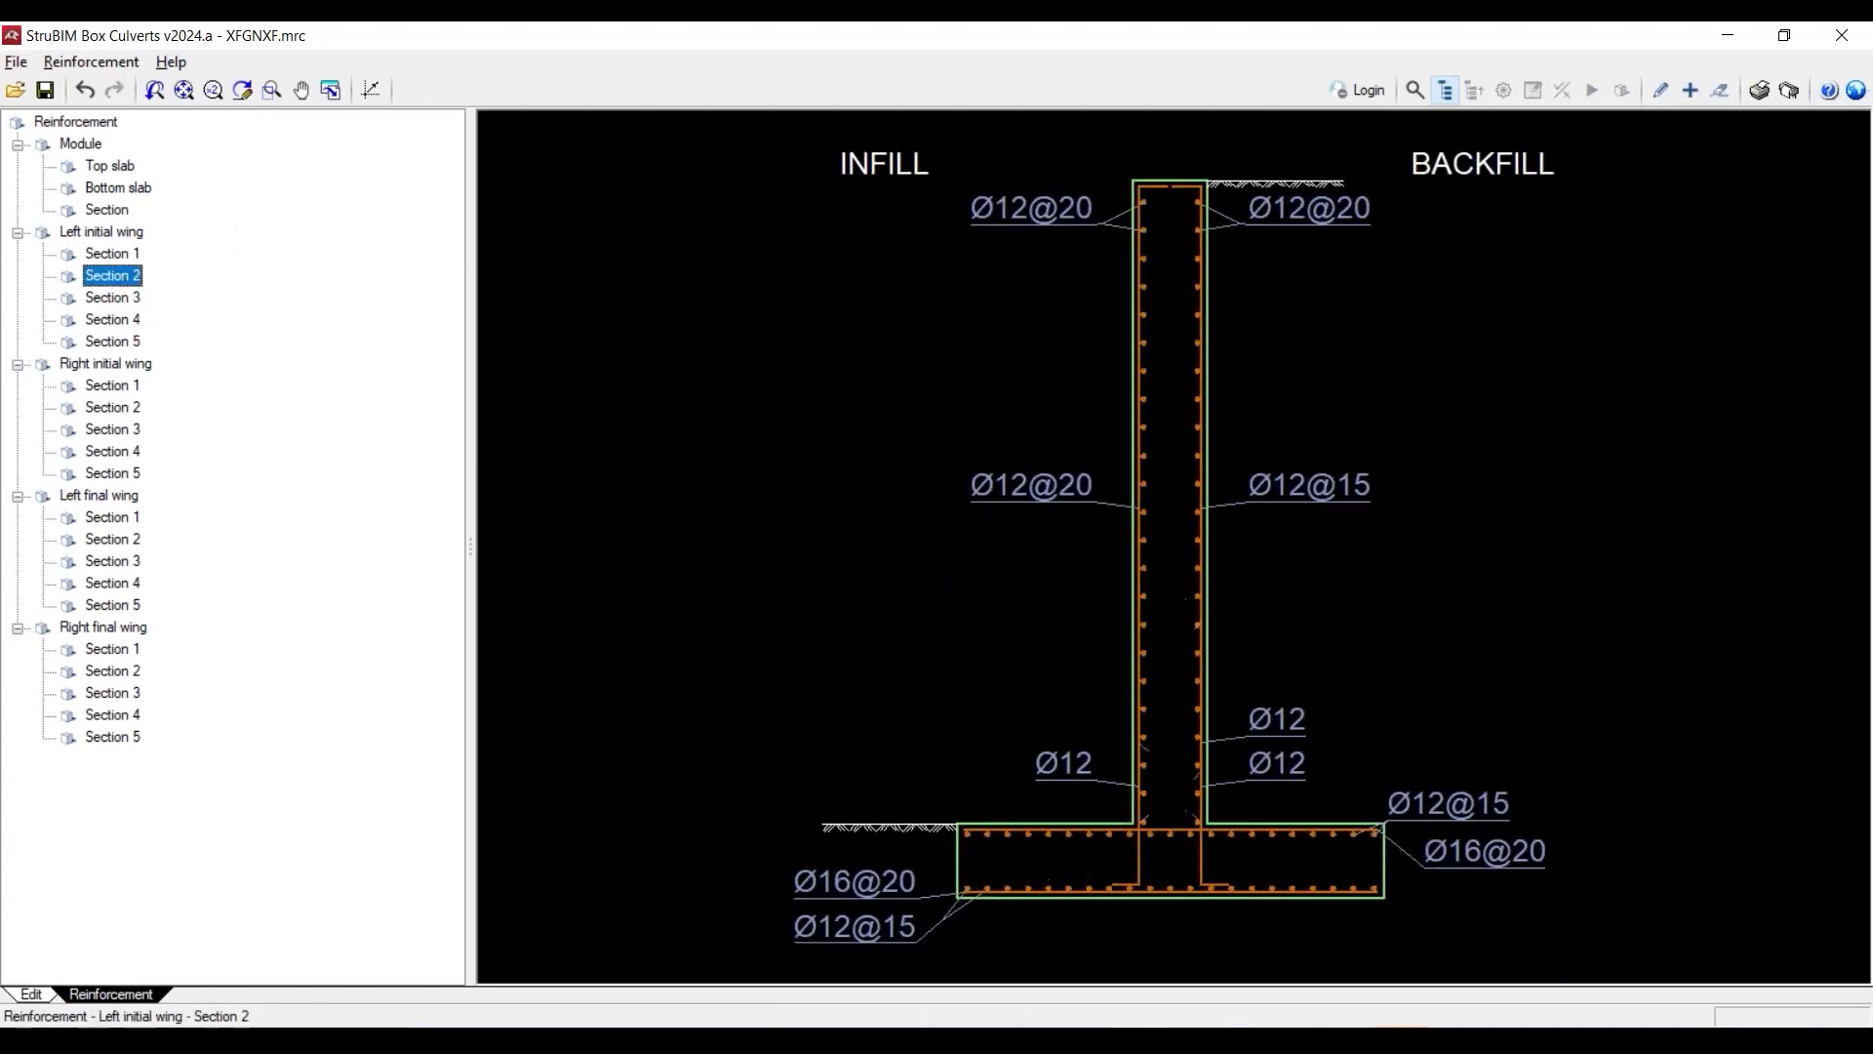
click(118, 298)
click(118, 320)
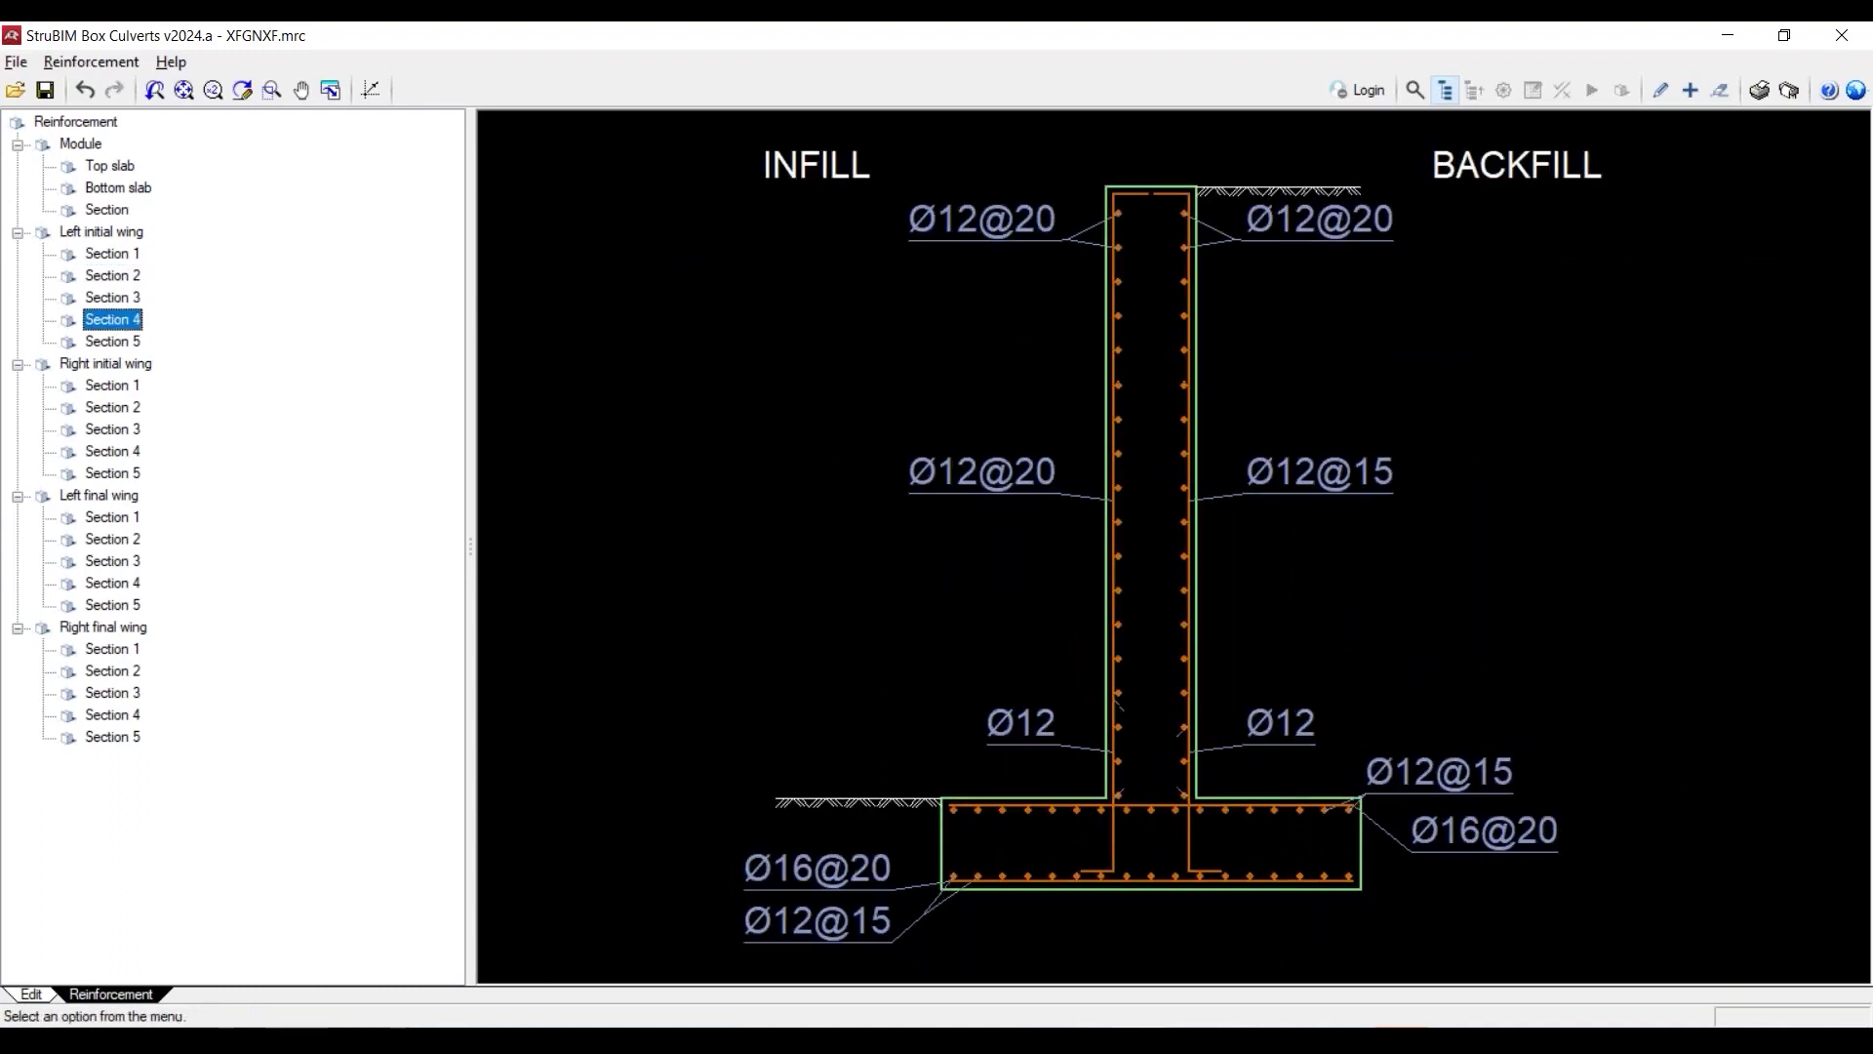
click(118, 343)
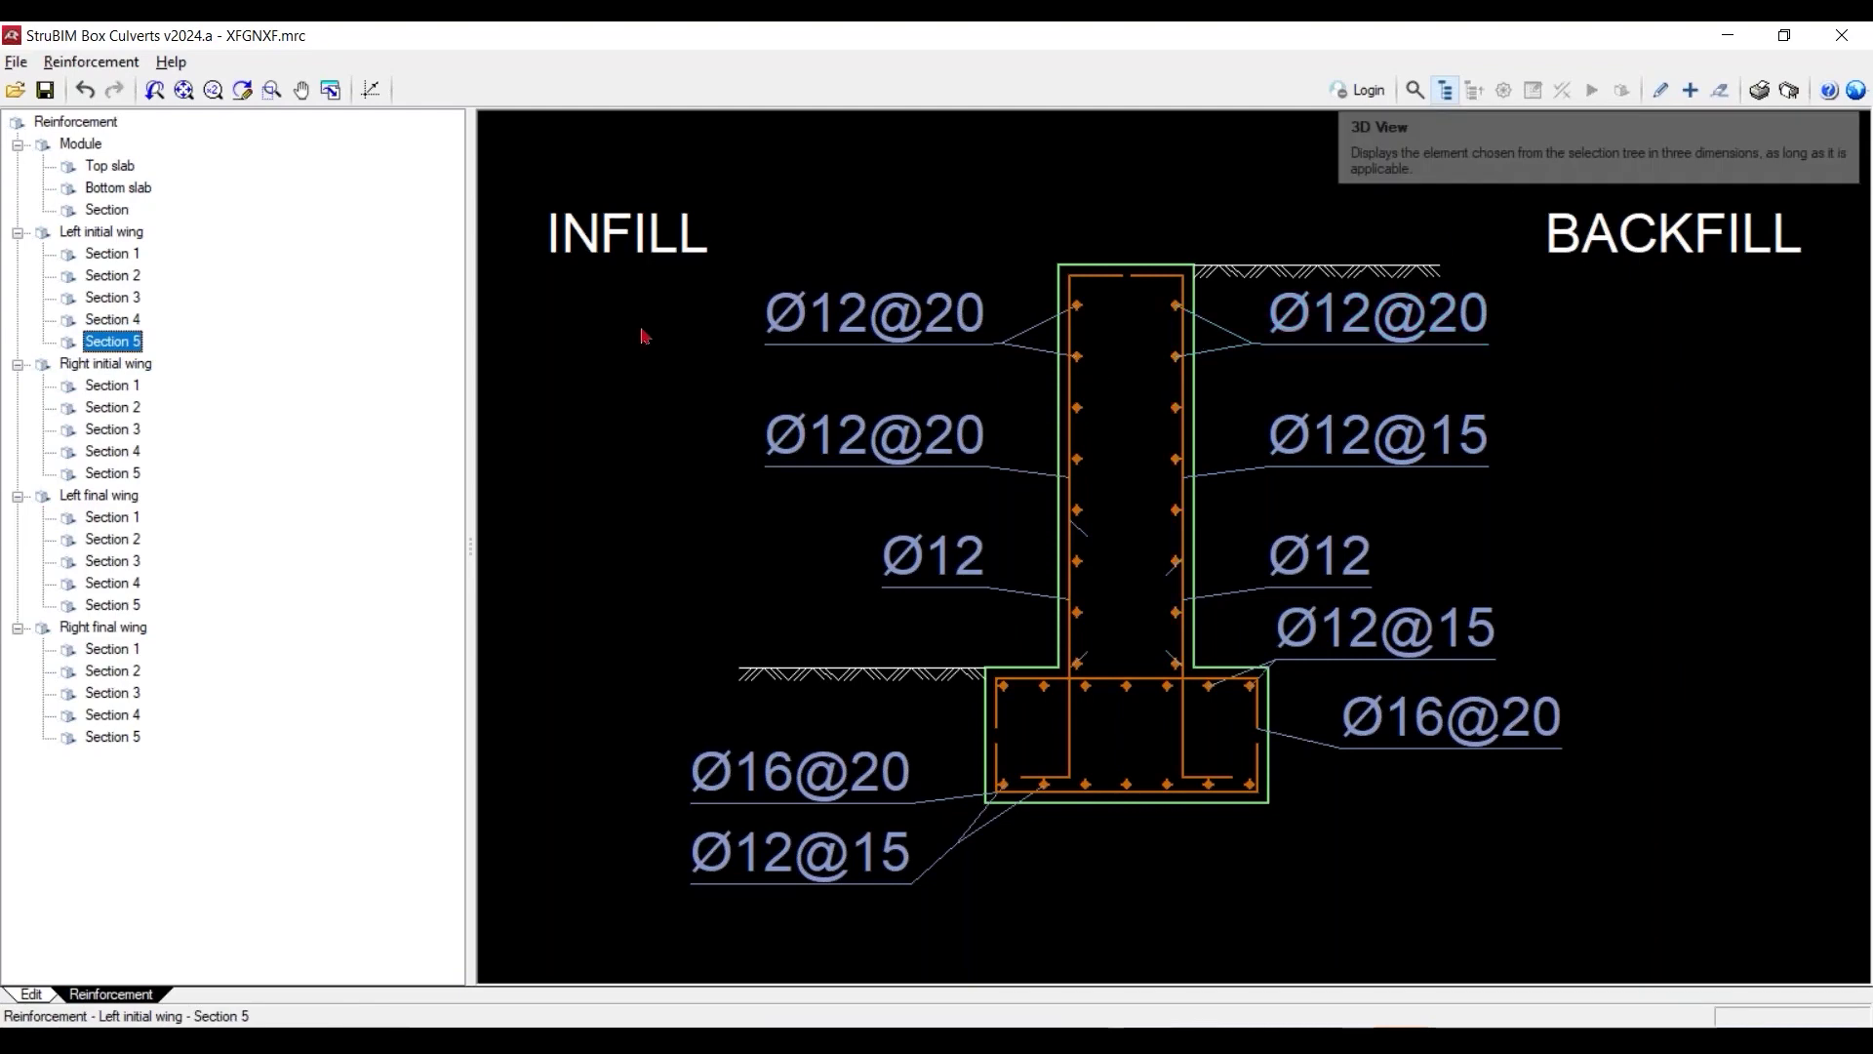
click(144, 628)
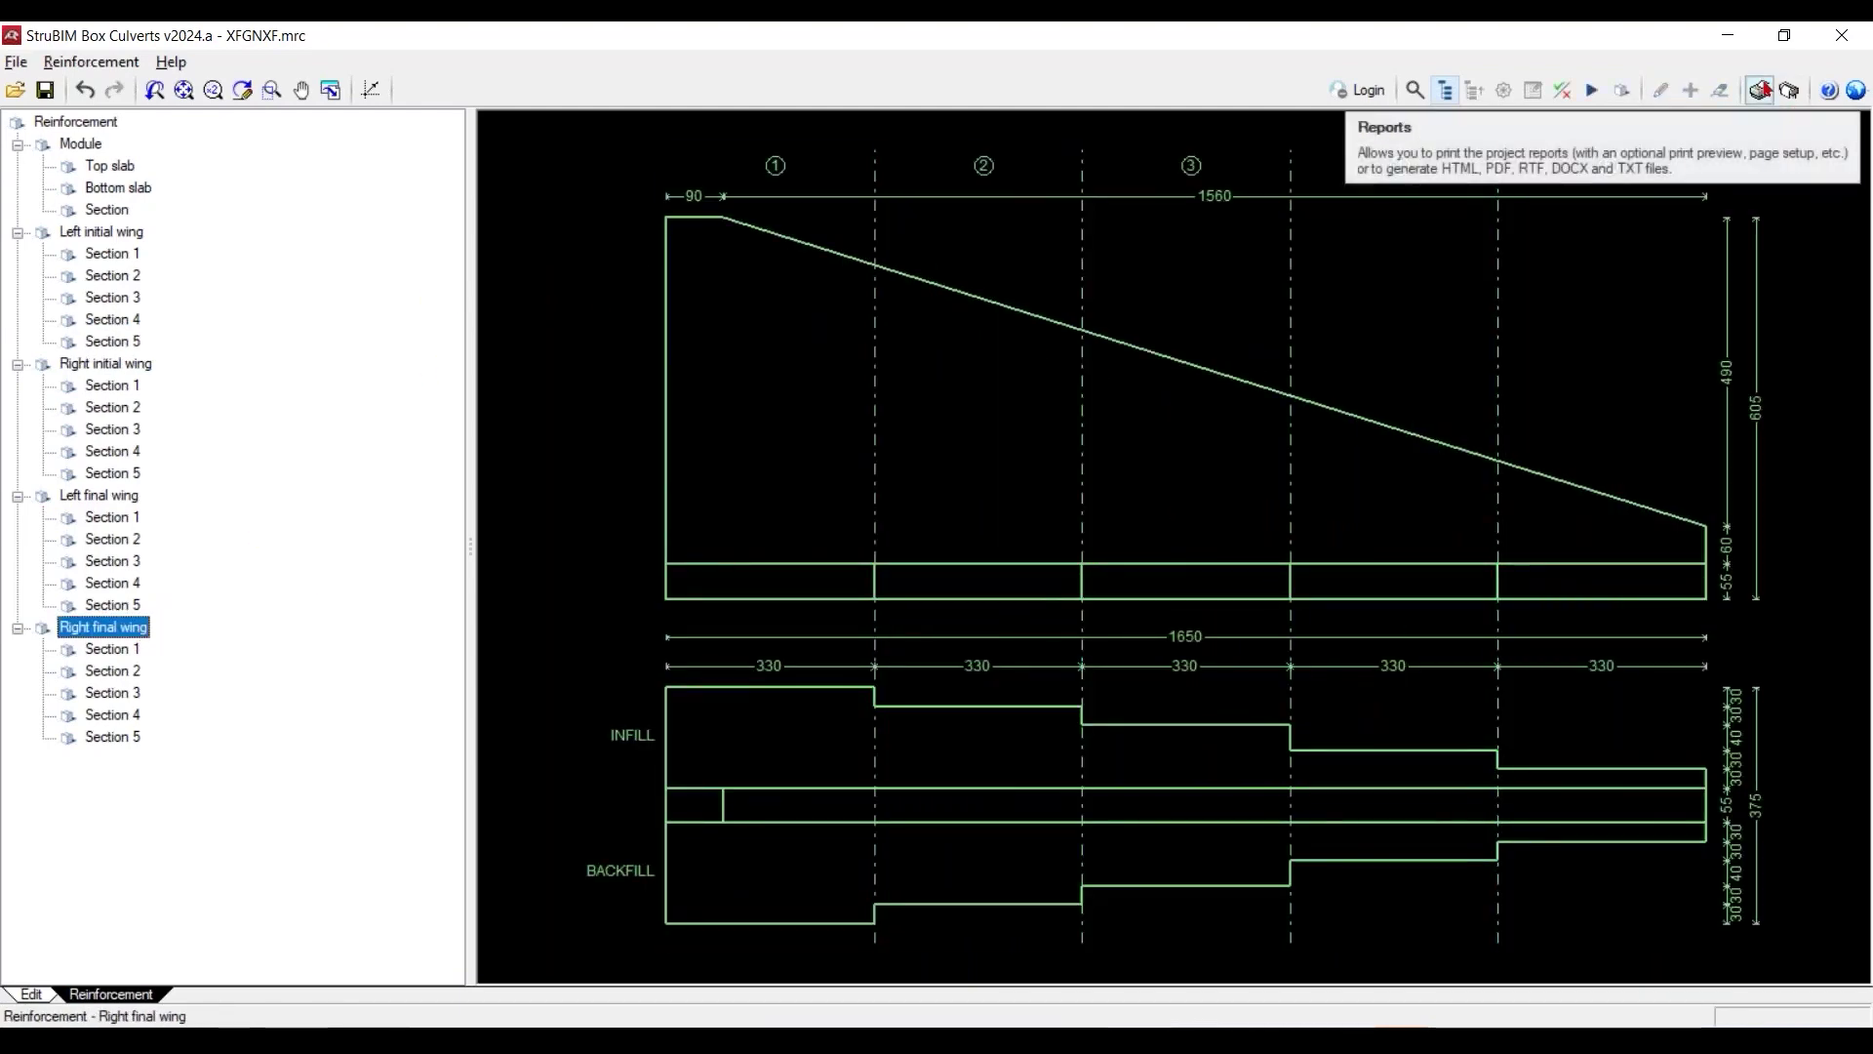
Dismiss Report selection, show right final wing section 3 (Ø12@20, Ø16@20), and open Drawing selection
click(1762, 89)
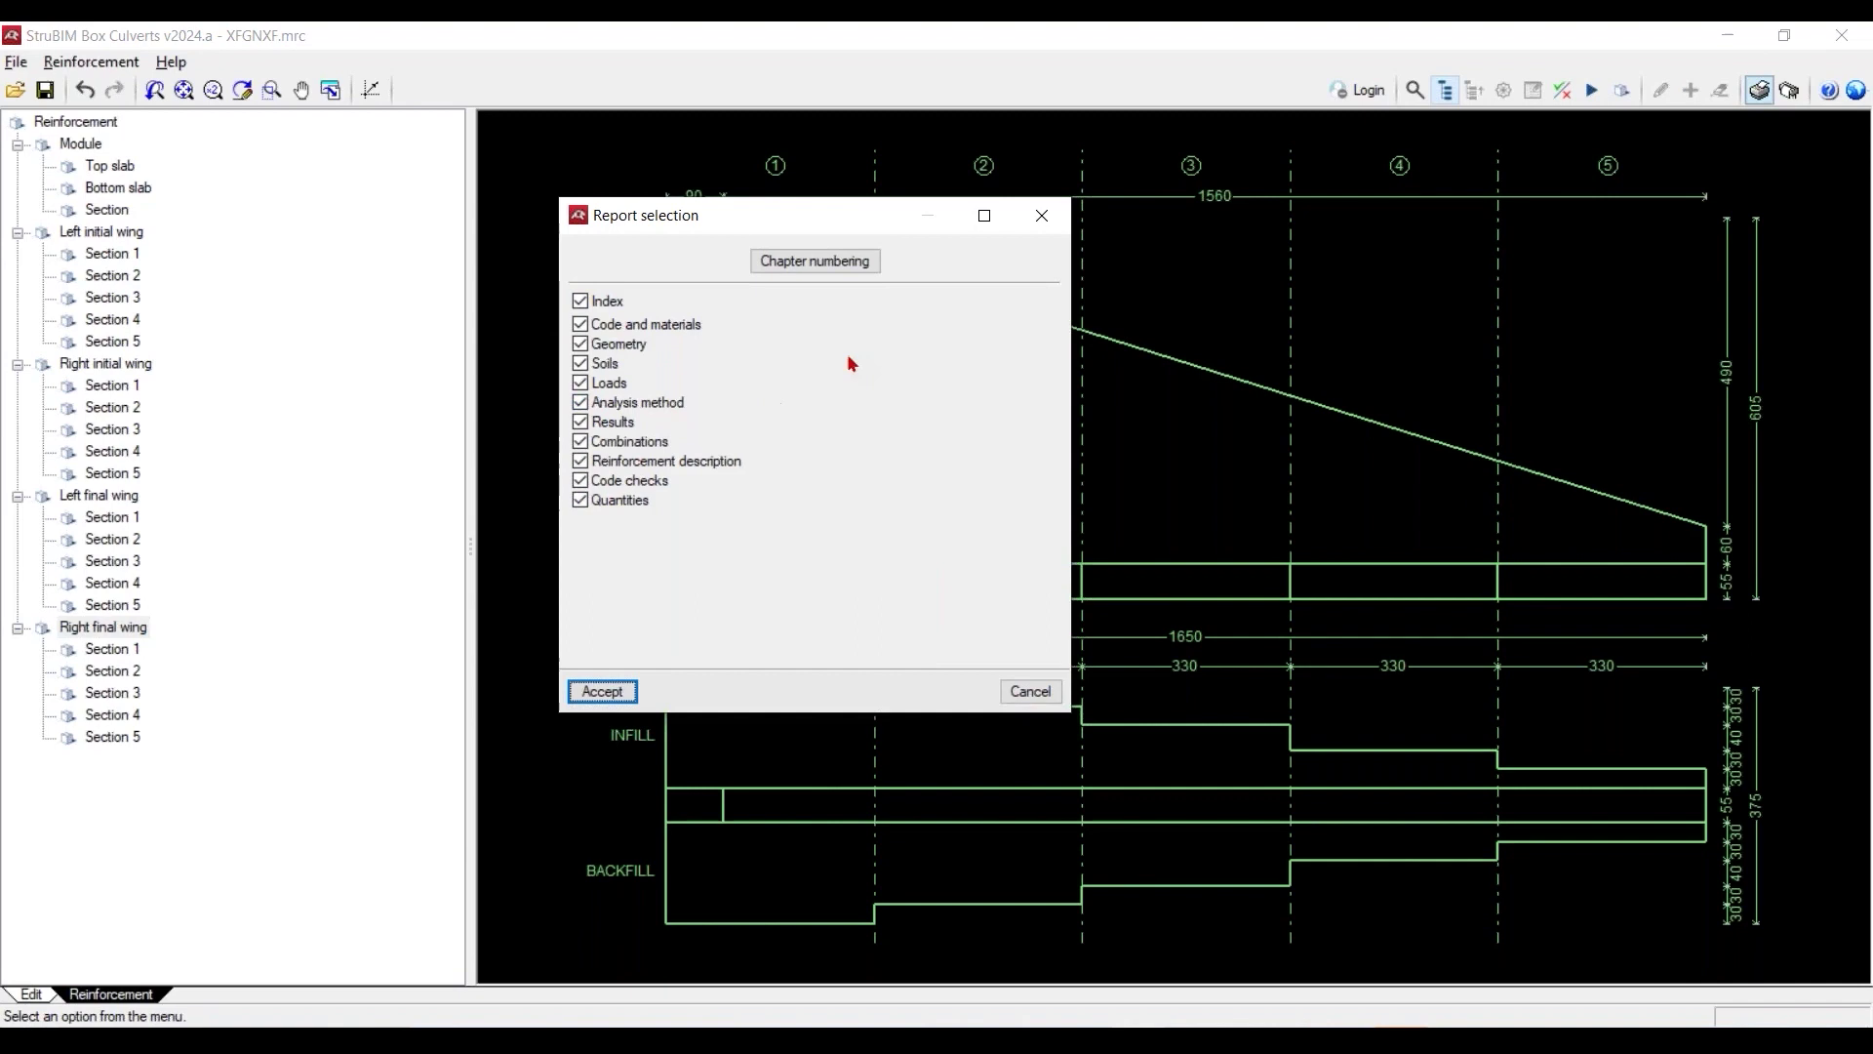
click(1042, 216)
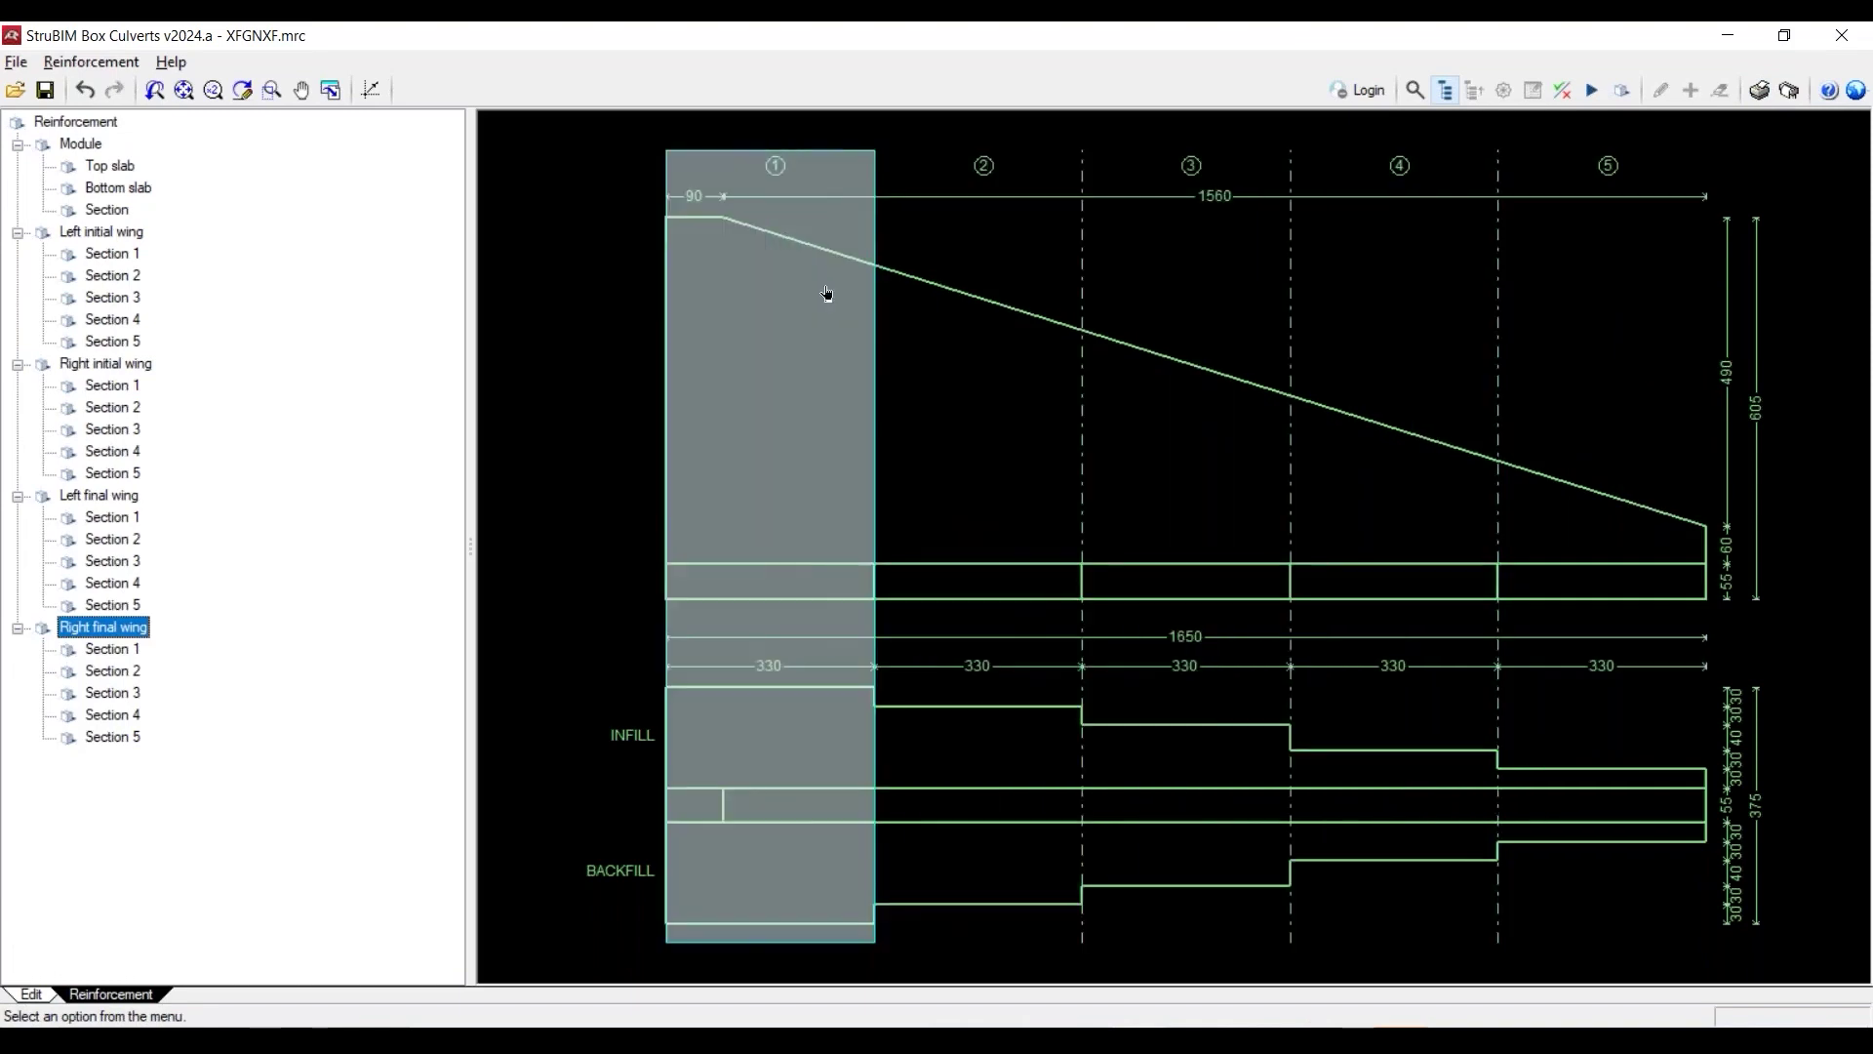
click(1154, 283)
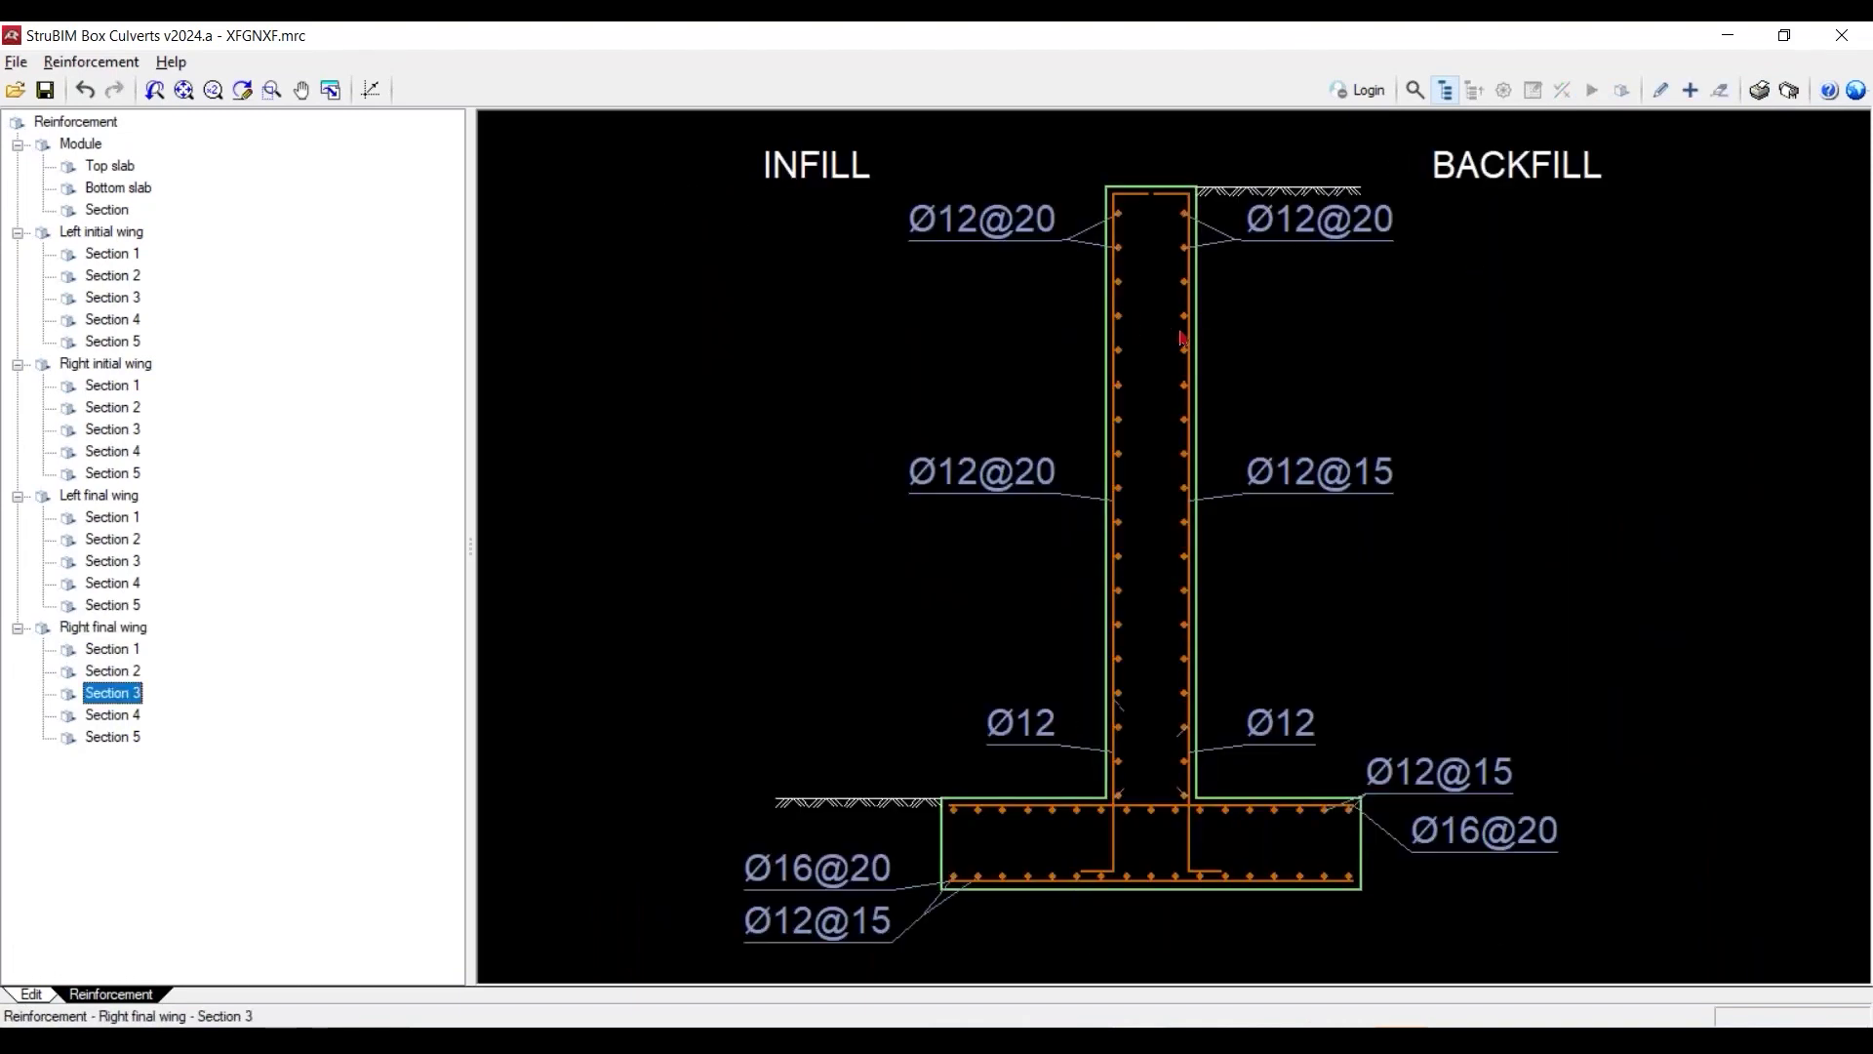
click(1794, 90)
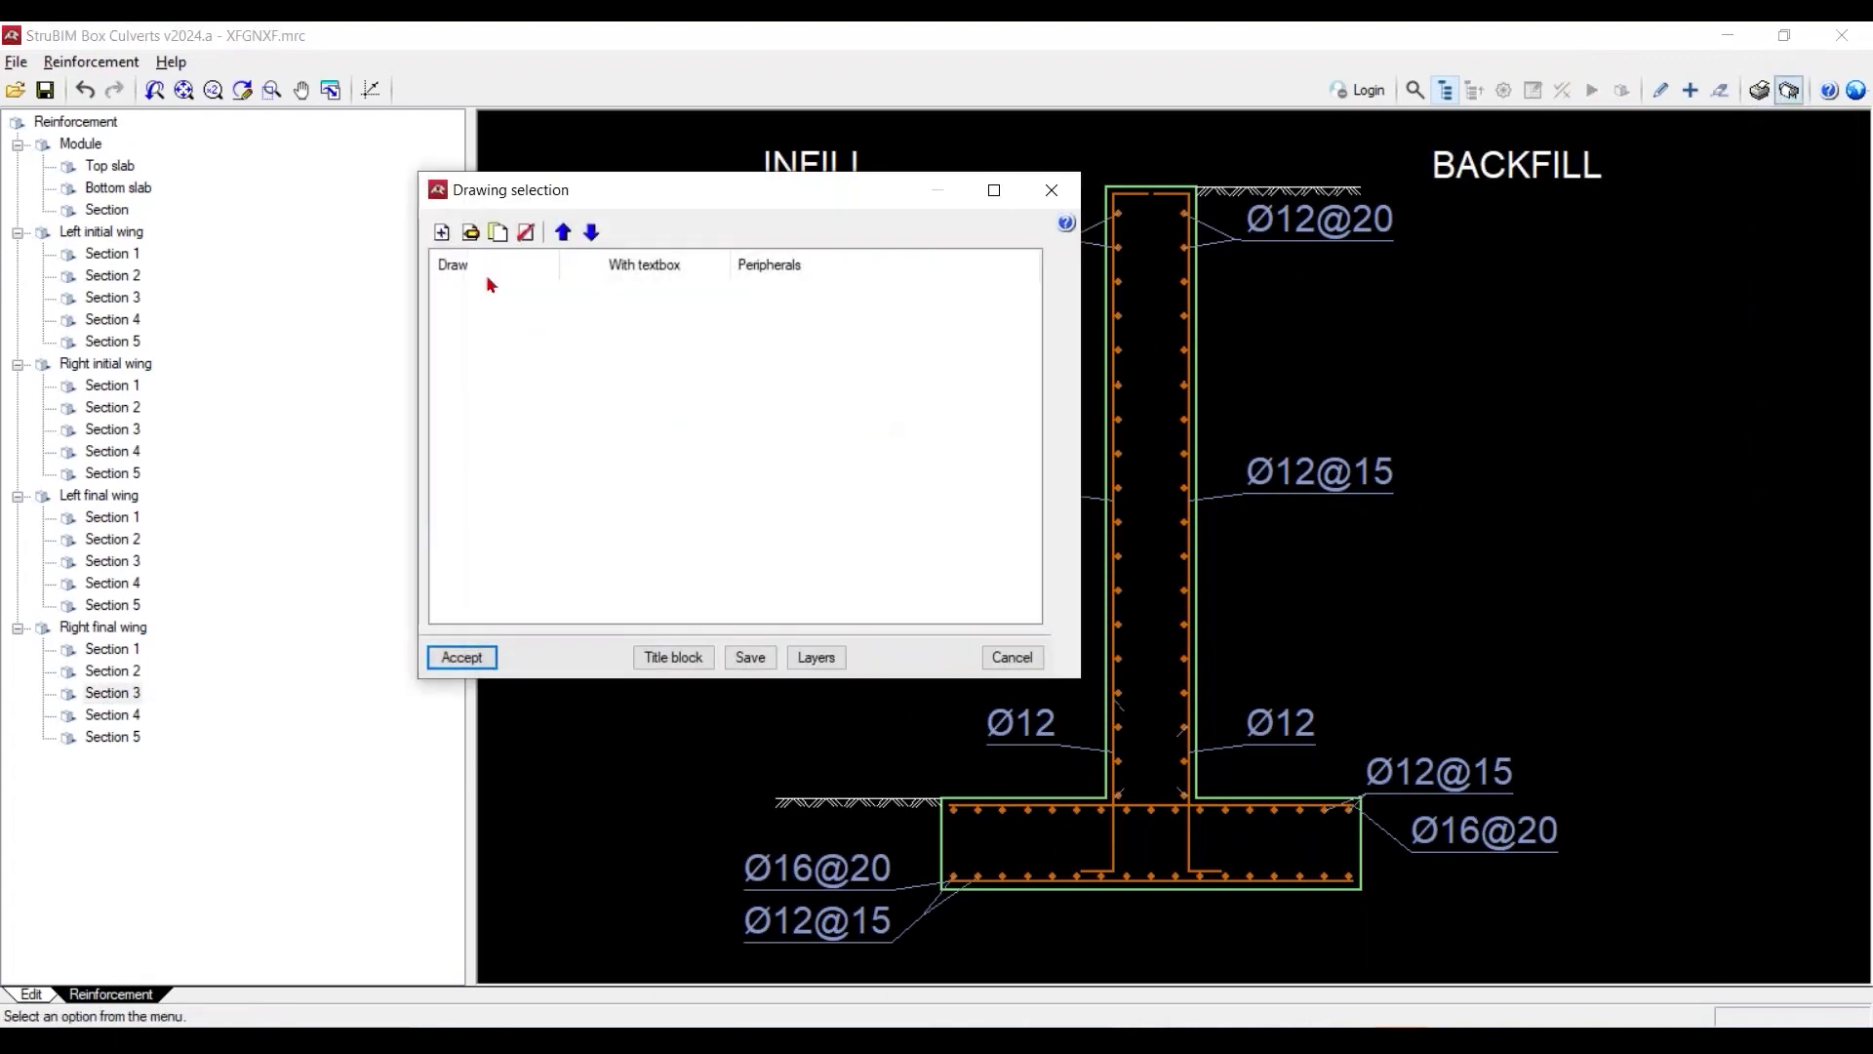
Create a new 1:100 drawing with all plans, sections, wing reinforcement and bar schedule, and generate it
click(442, 233)
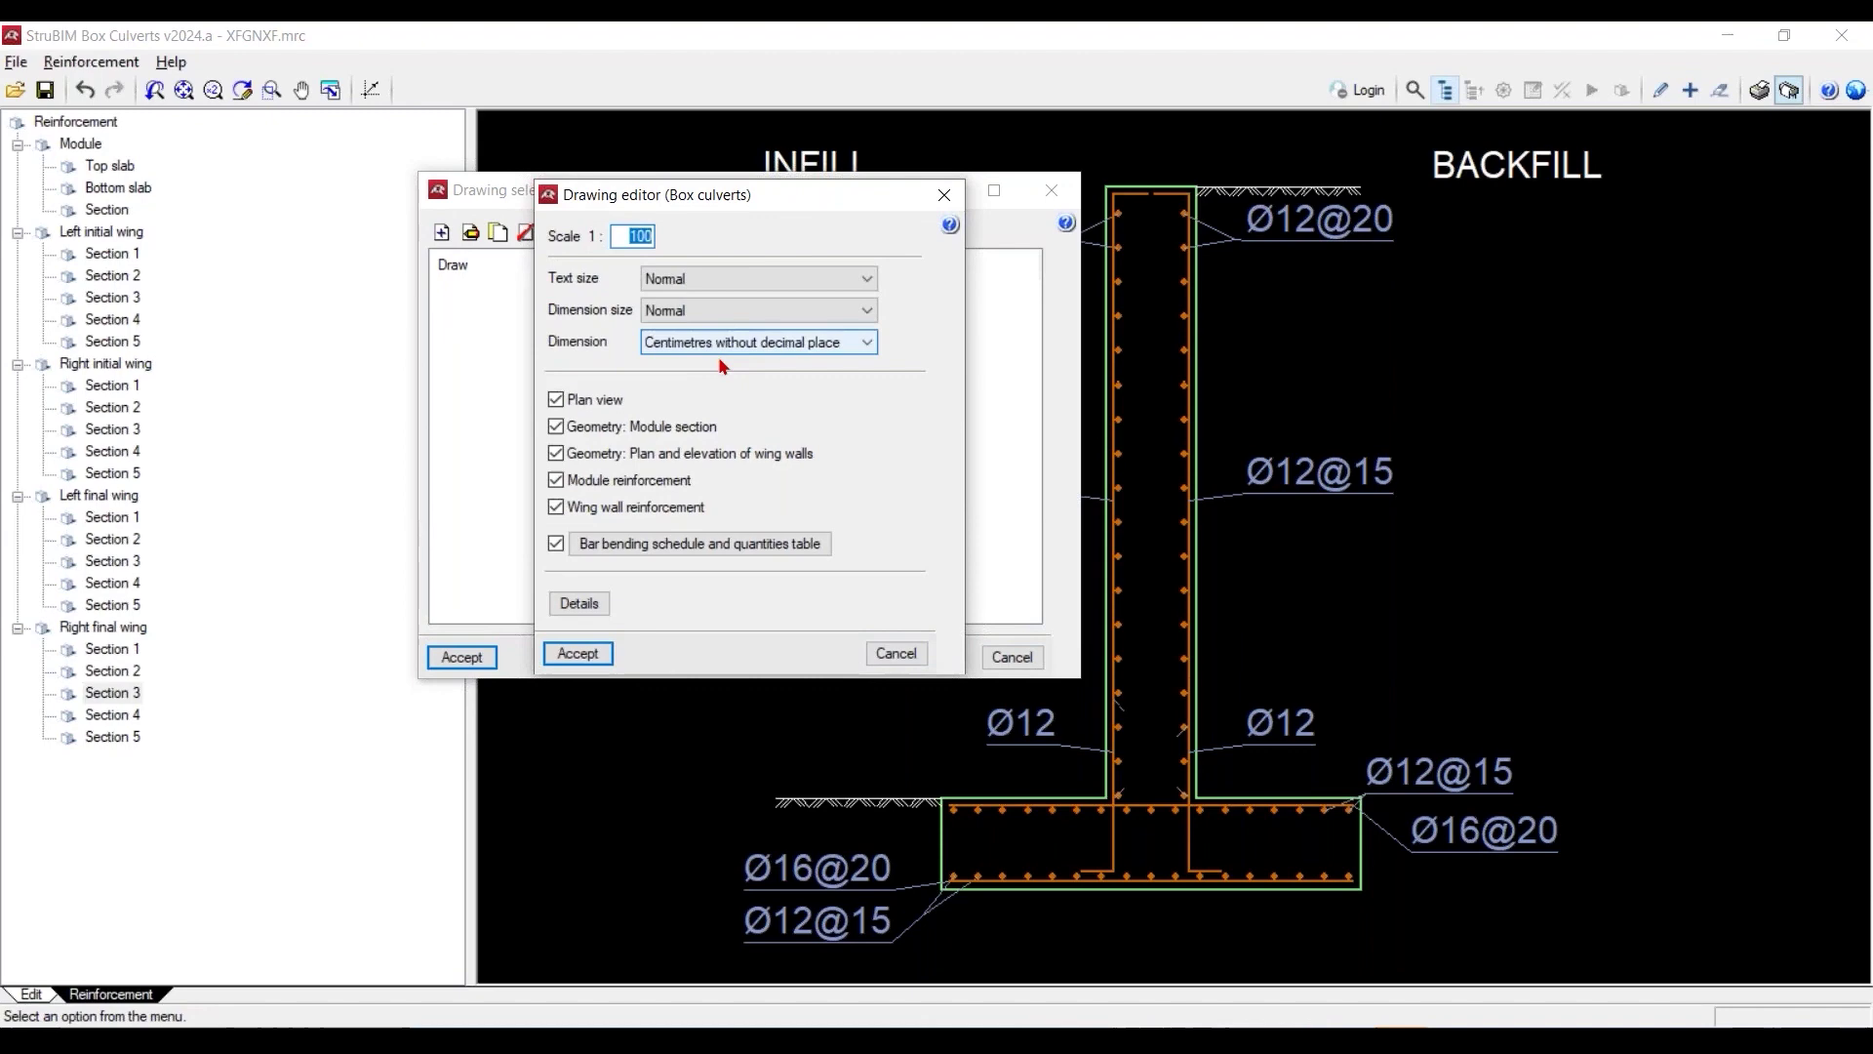
click(594, 653)
click(461, 657)
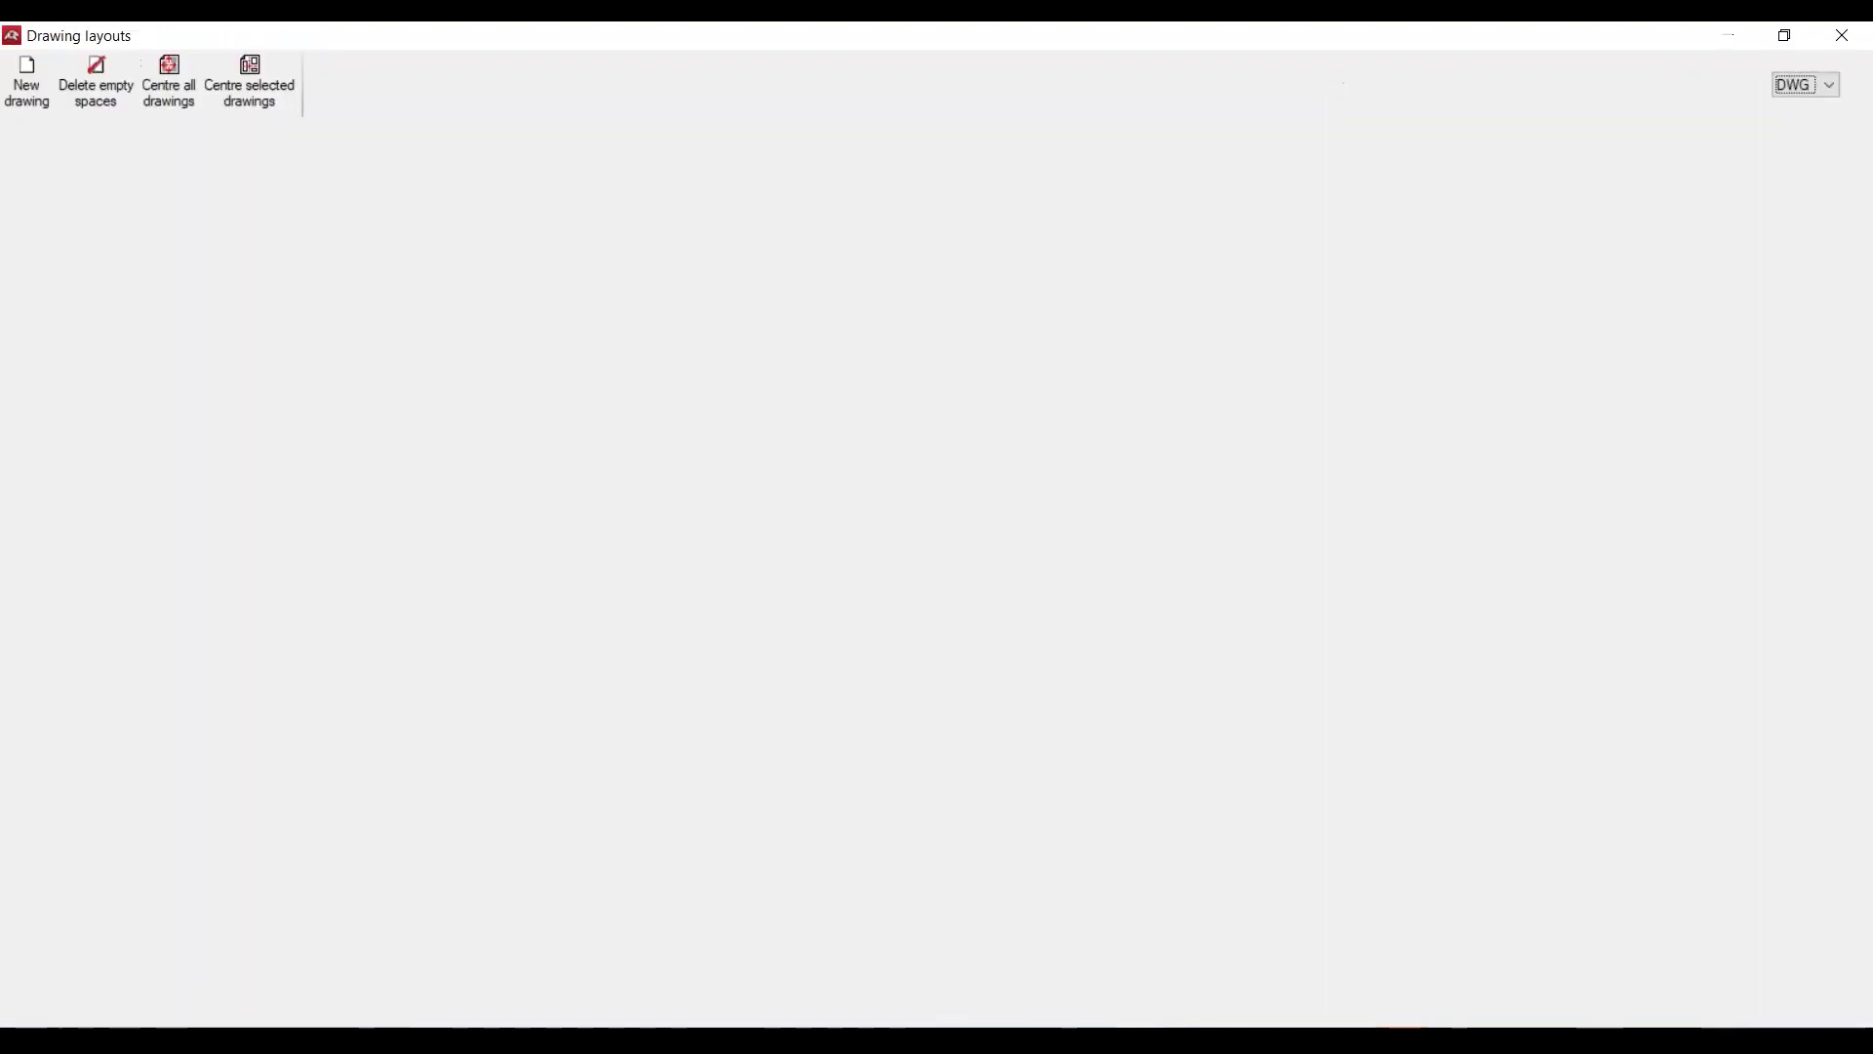
click(492, 87)
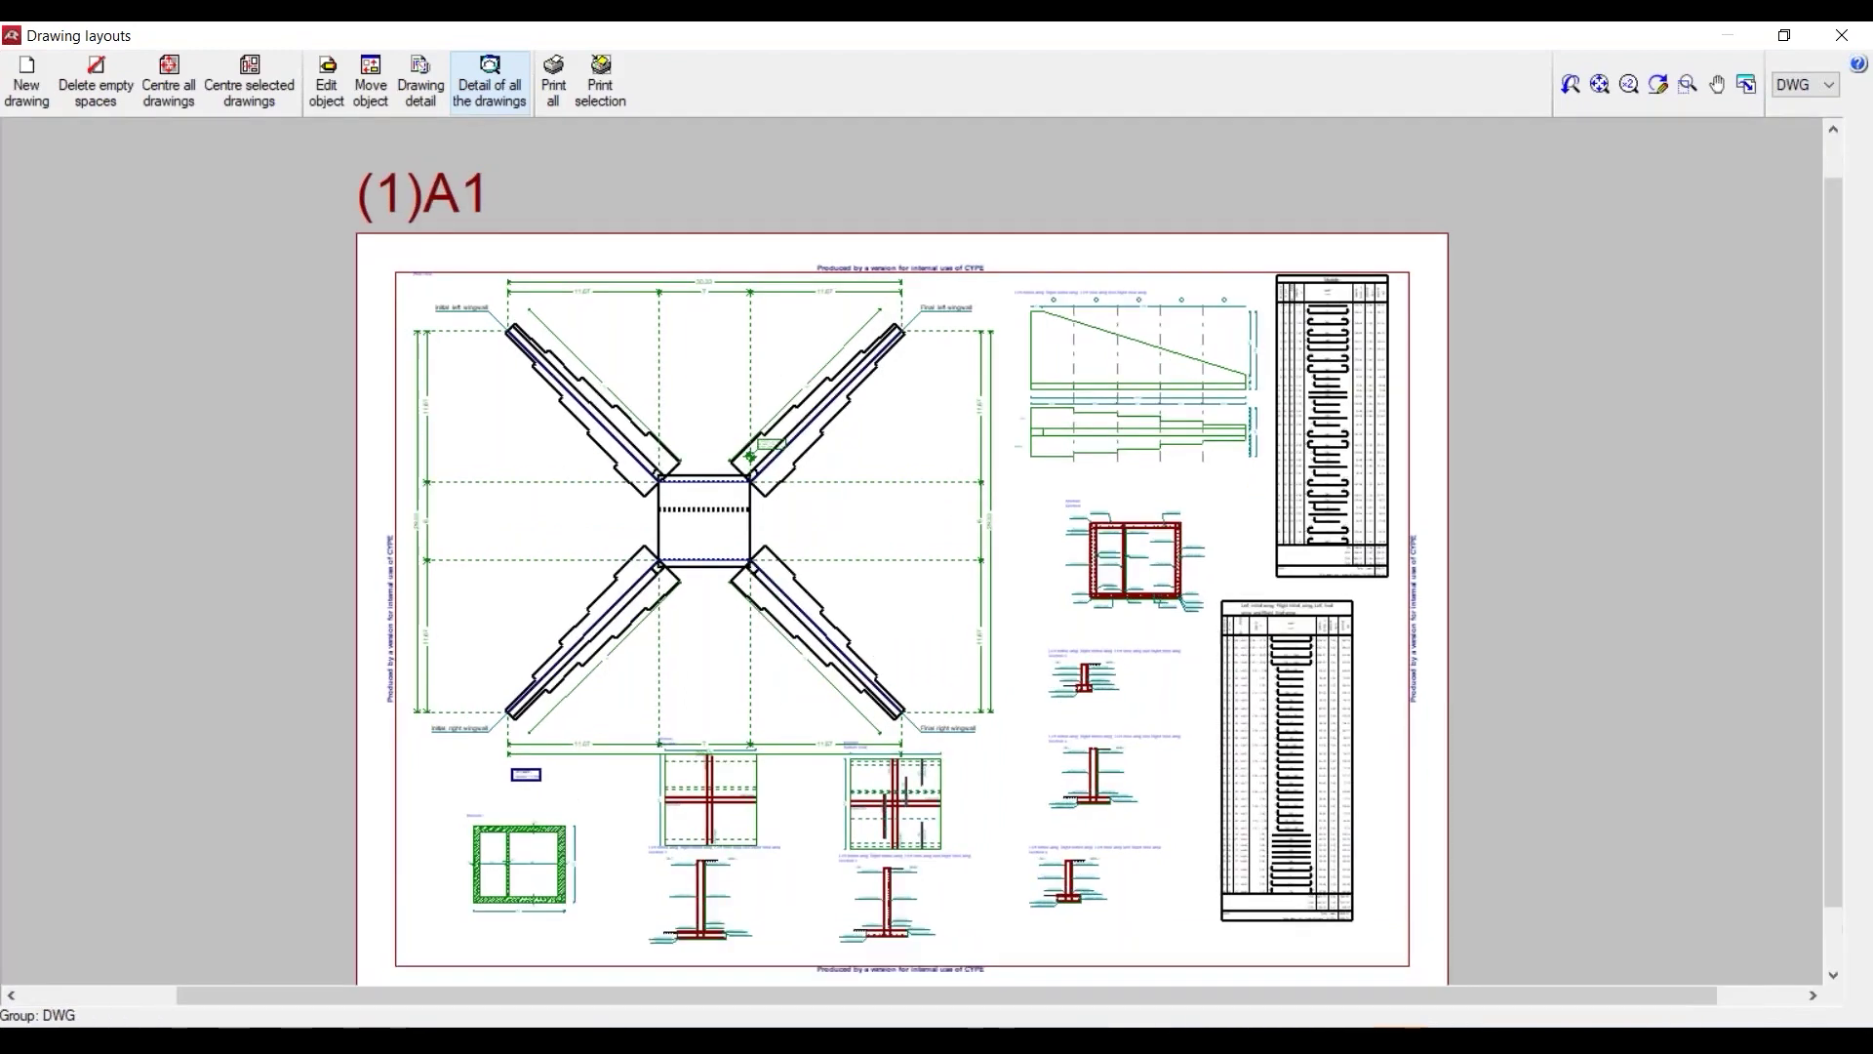
scroll(1254, 536, up, 1)
scroll(1278, 548, up, 3)
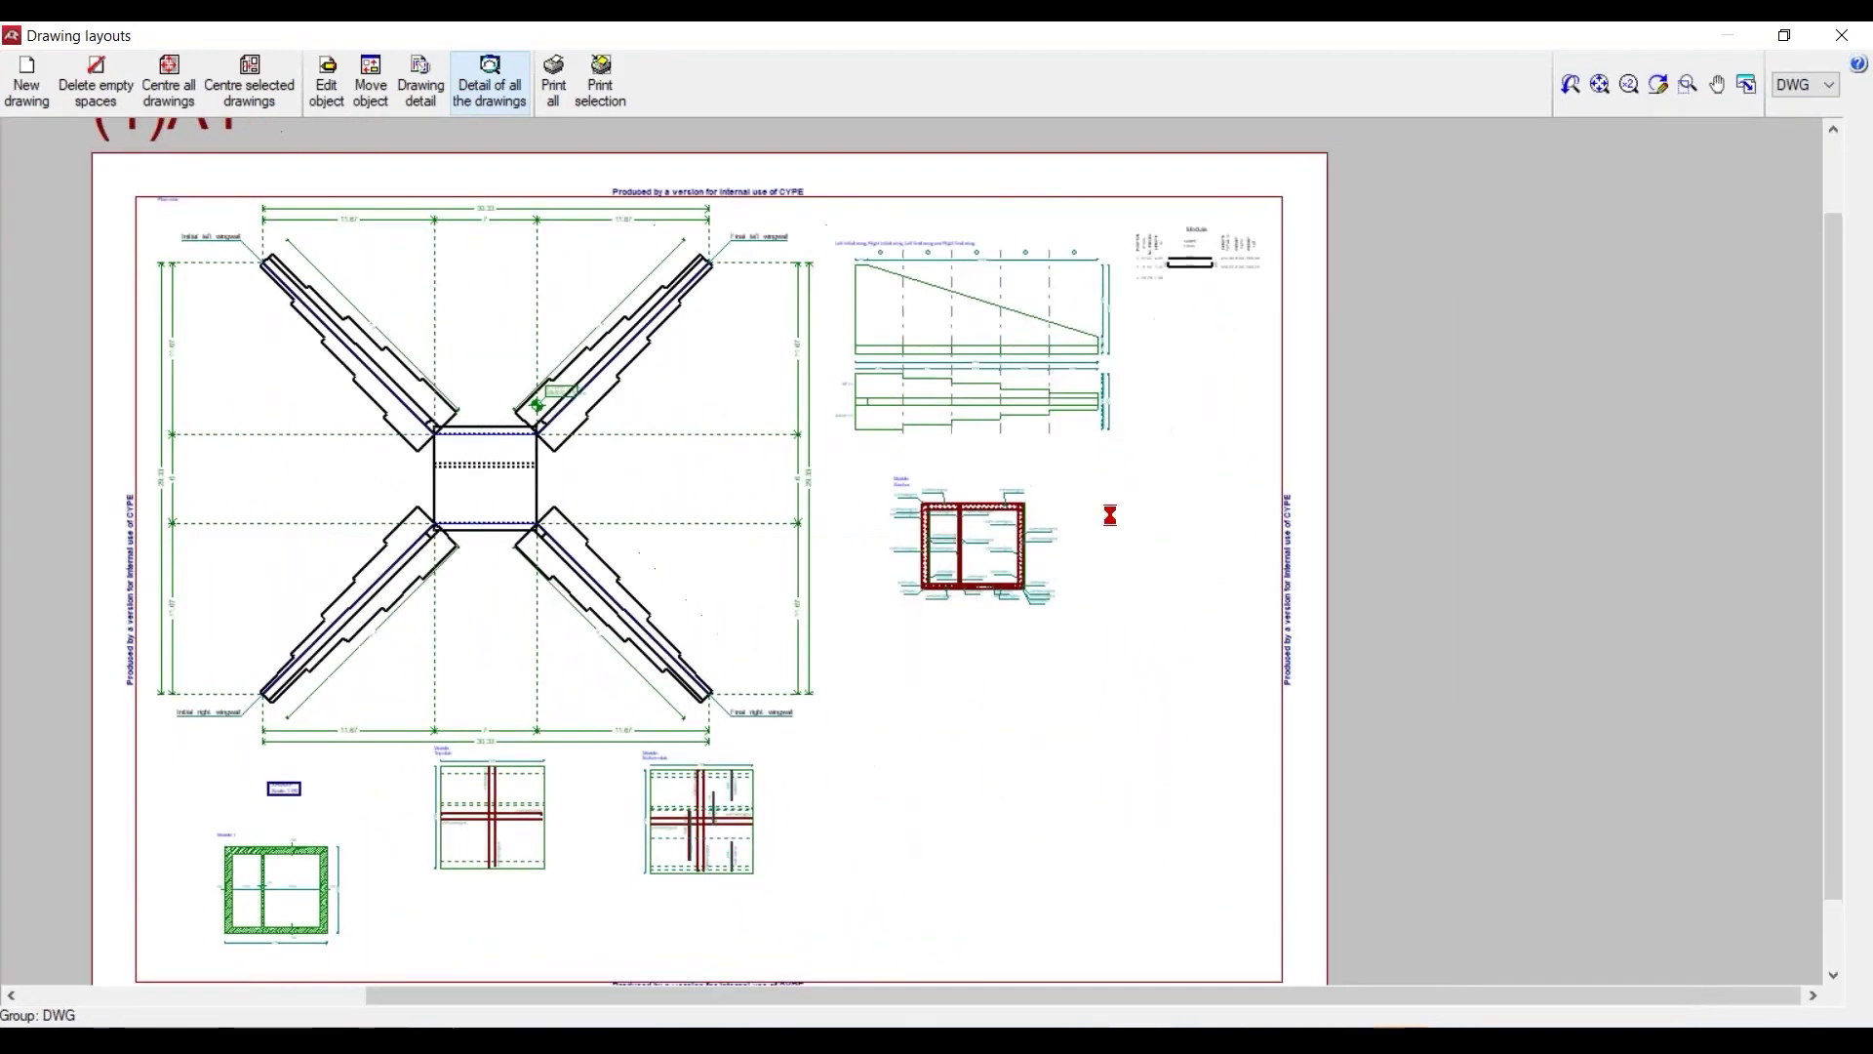
scroll(1242, 336, up, 4)
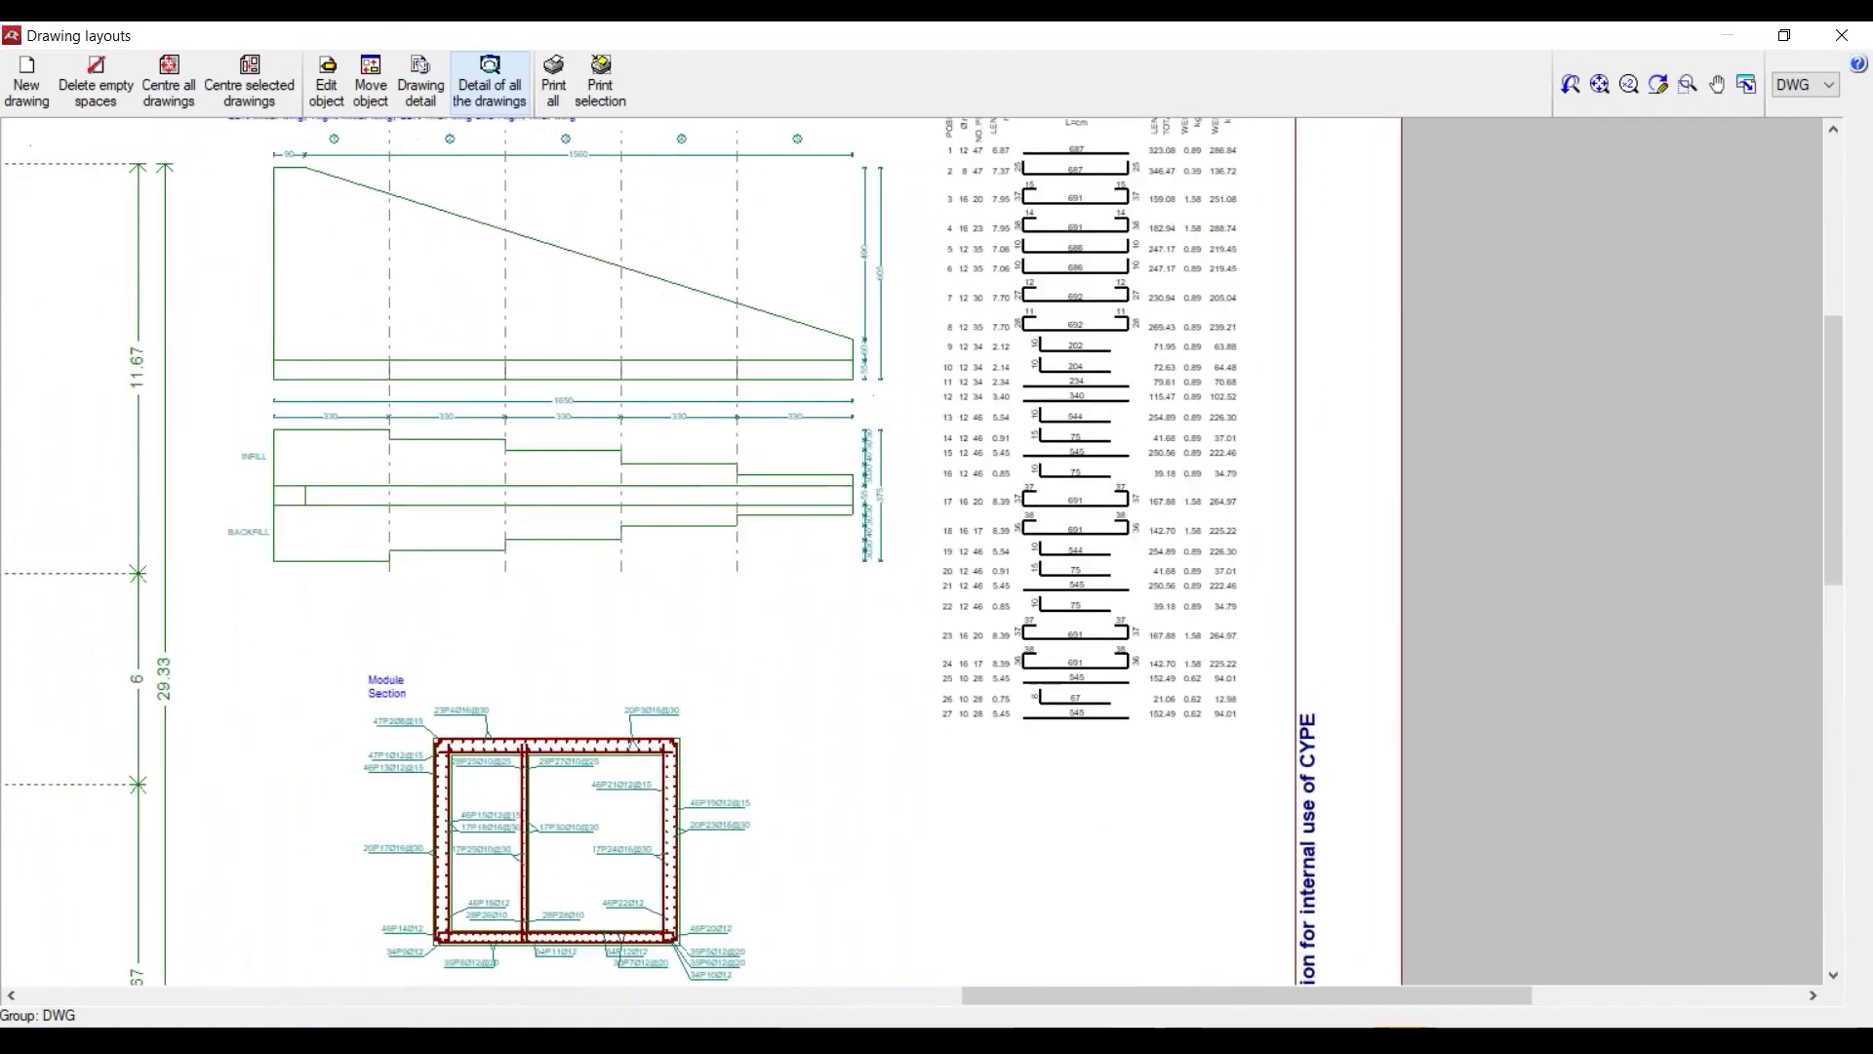
scroll(1212, 515, up, 3)
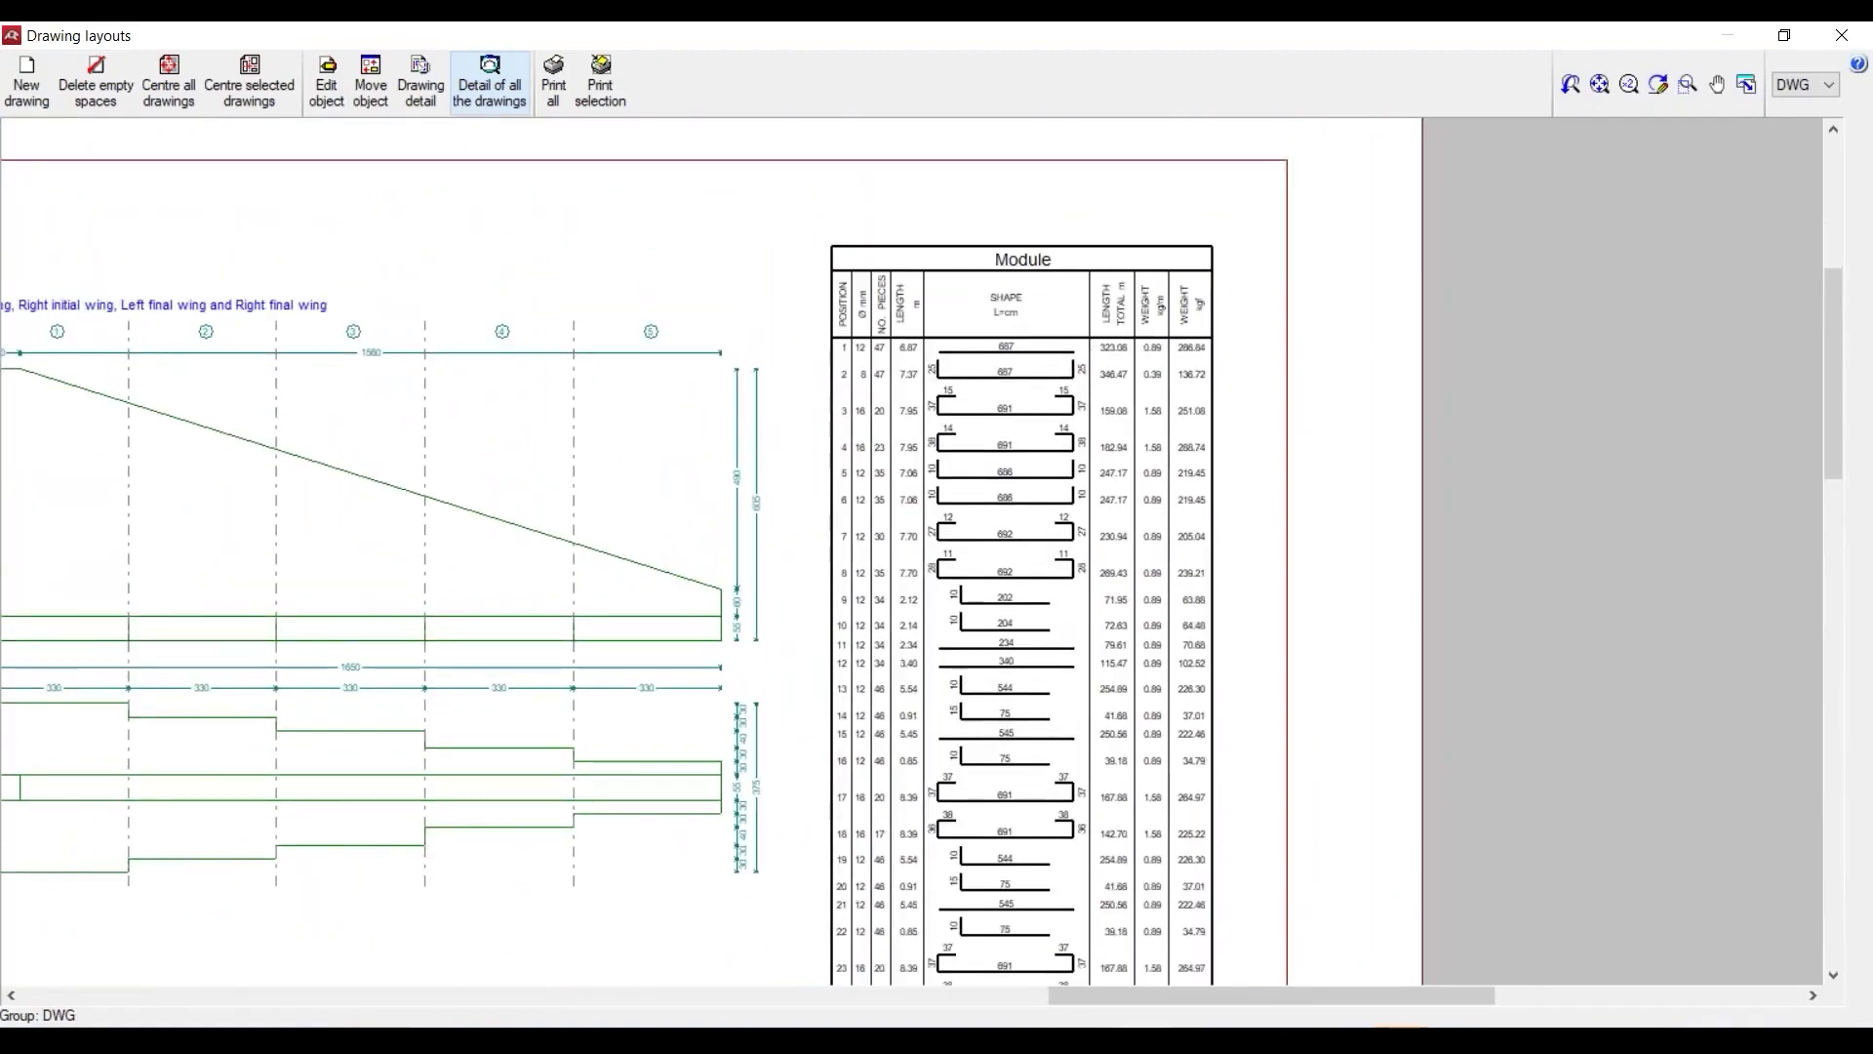
scroll(1090, 331, up, 1)
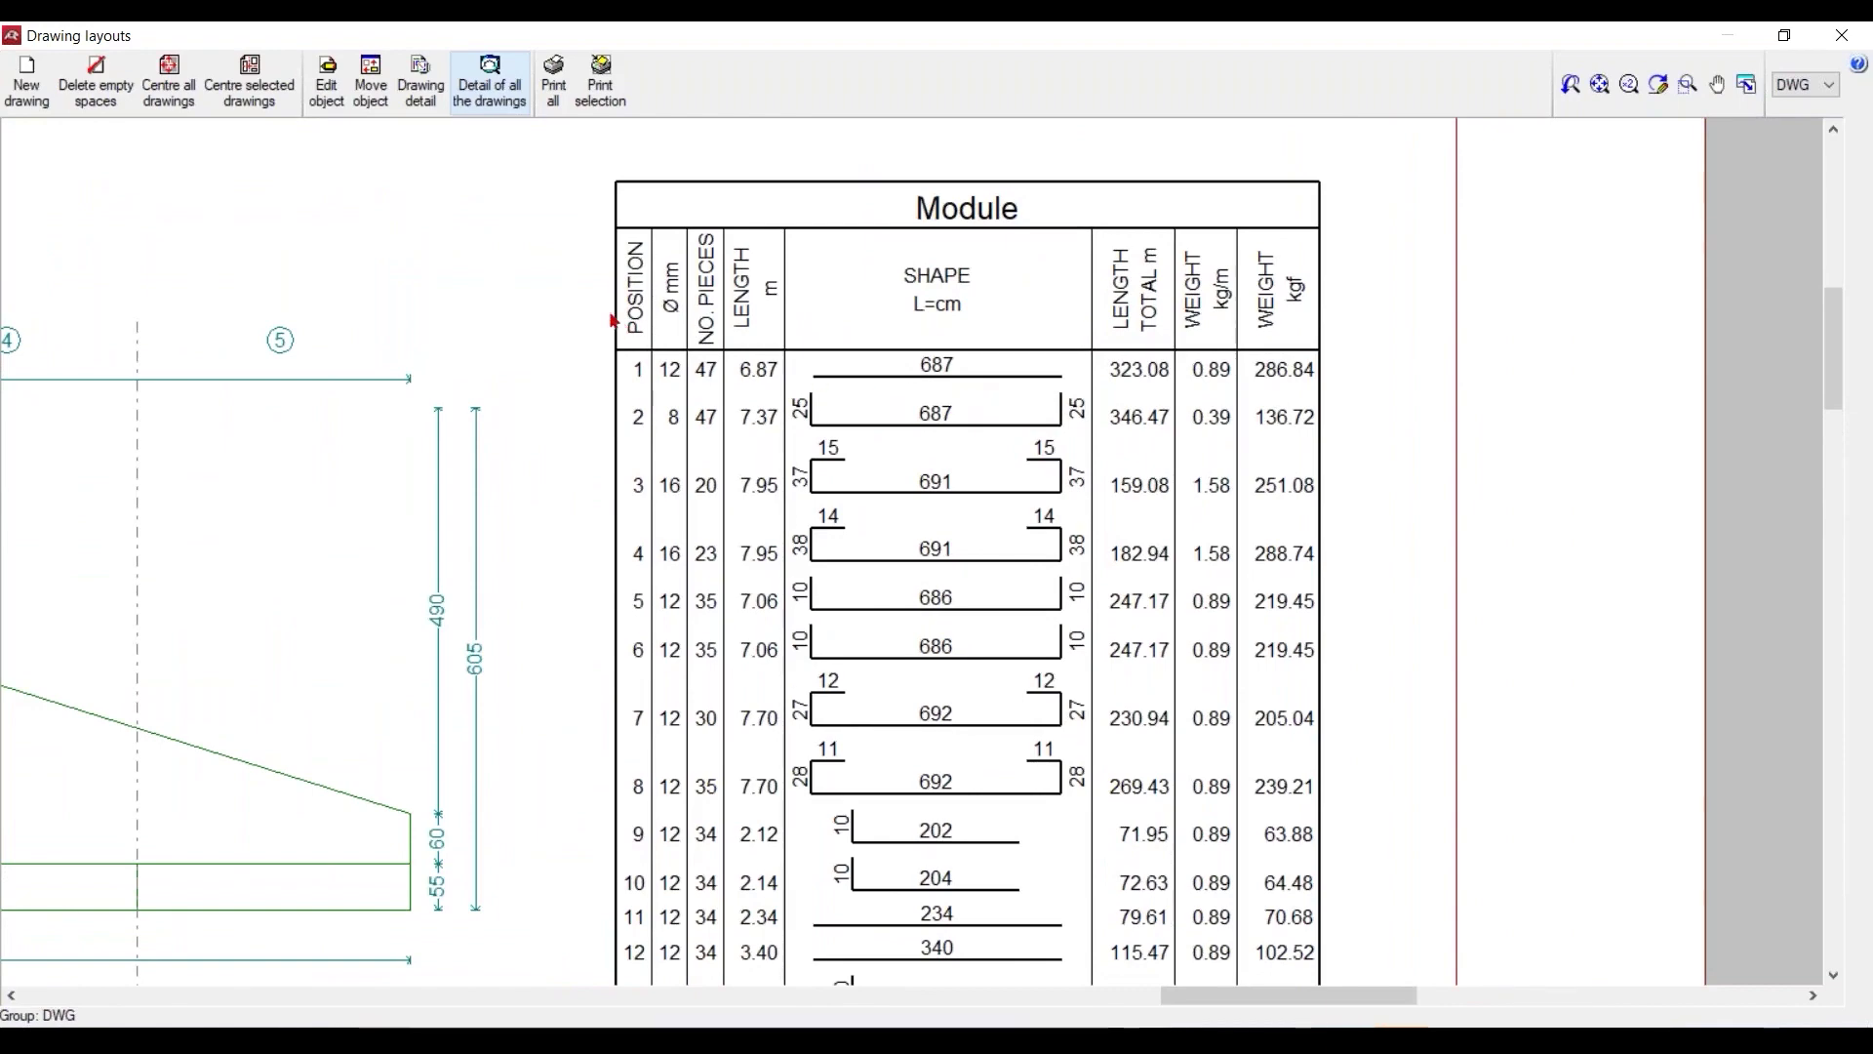
scroll(1229, 255, down, 4)
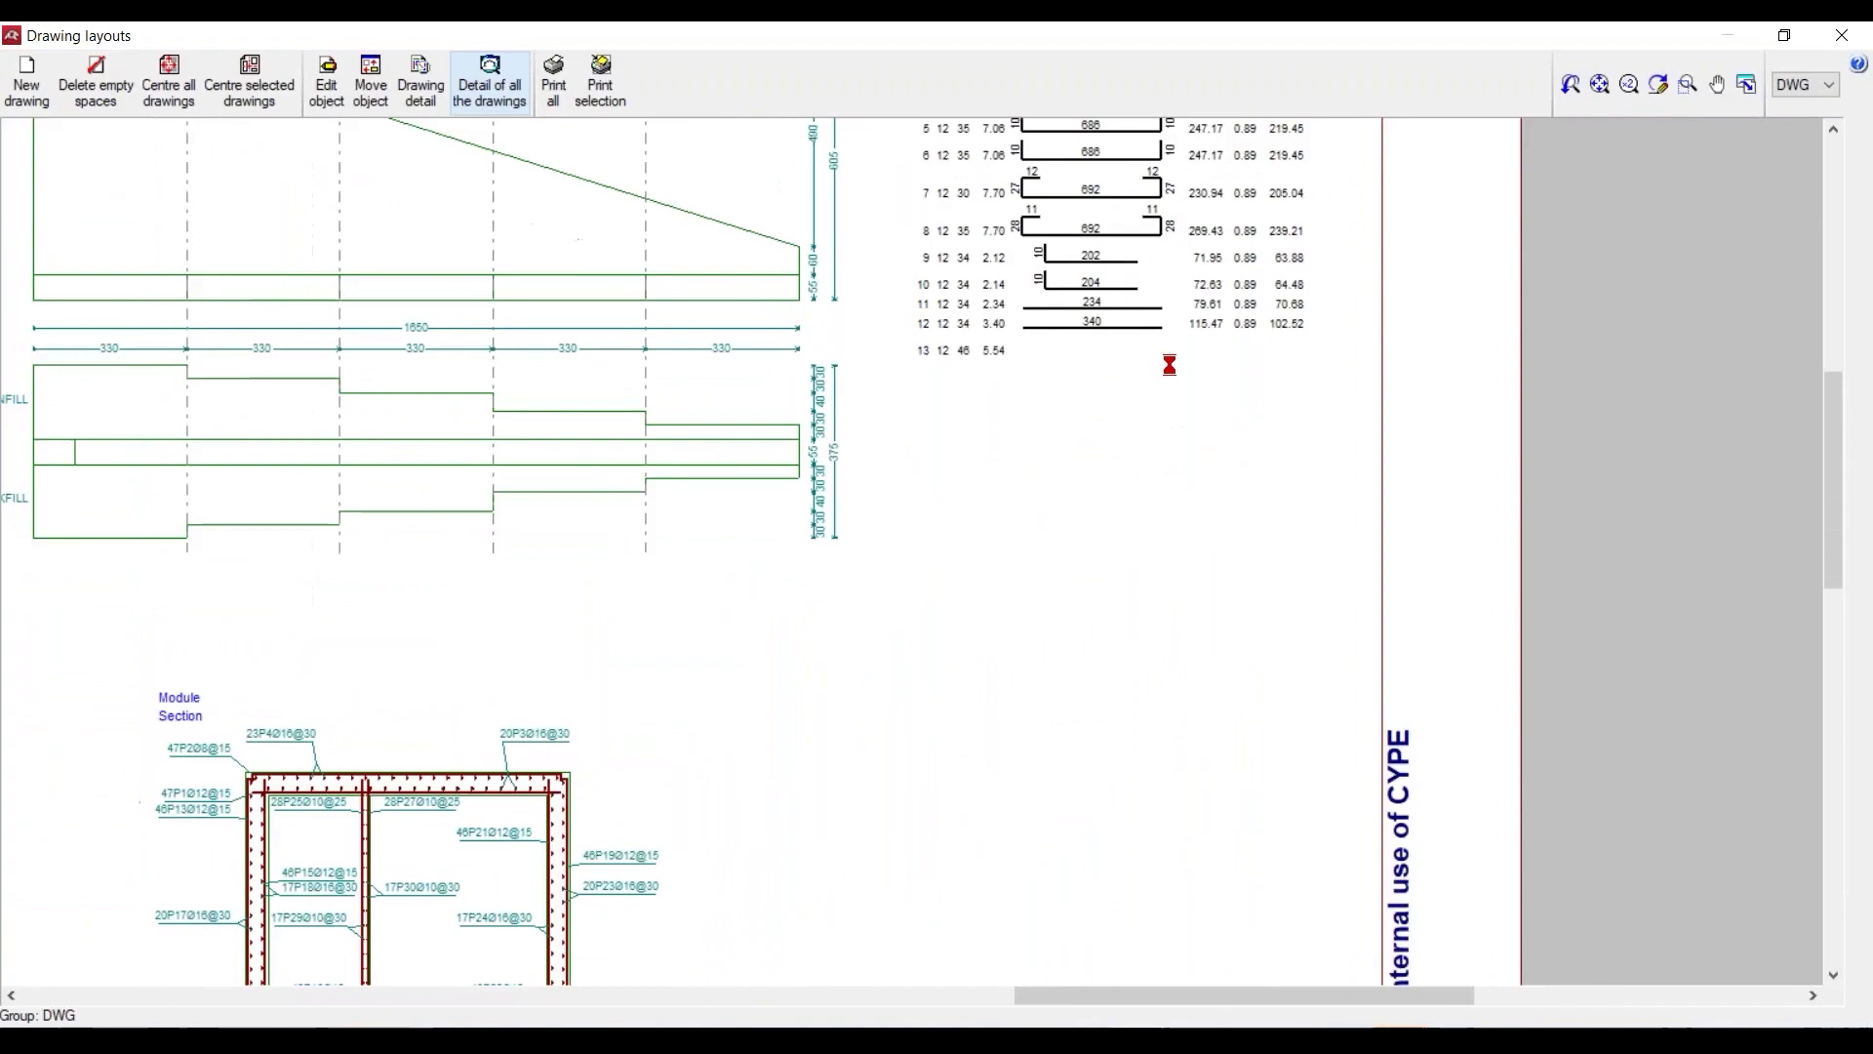
scroll(444, 660, up, 1)
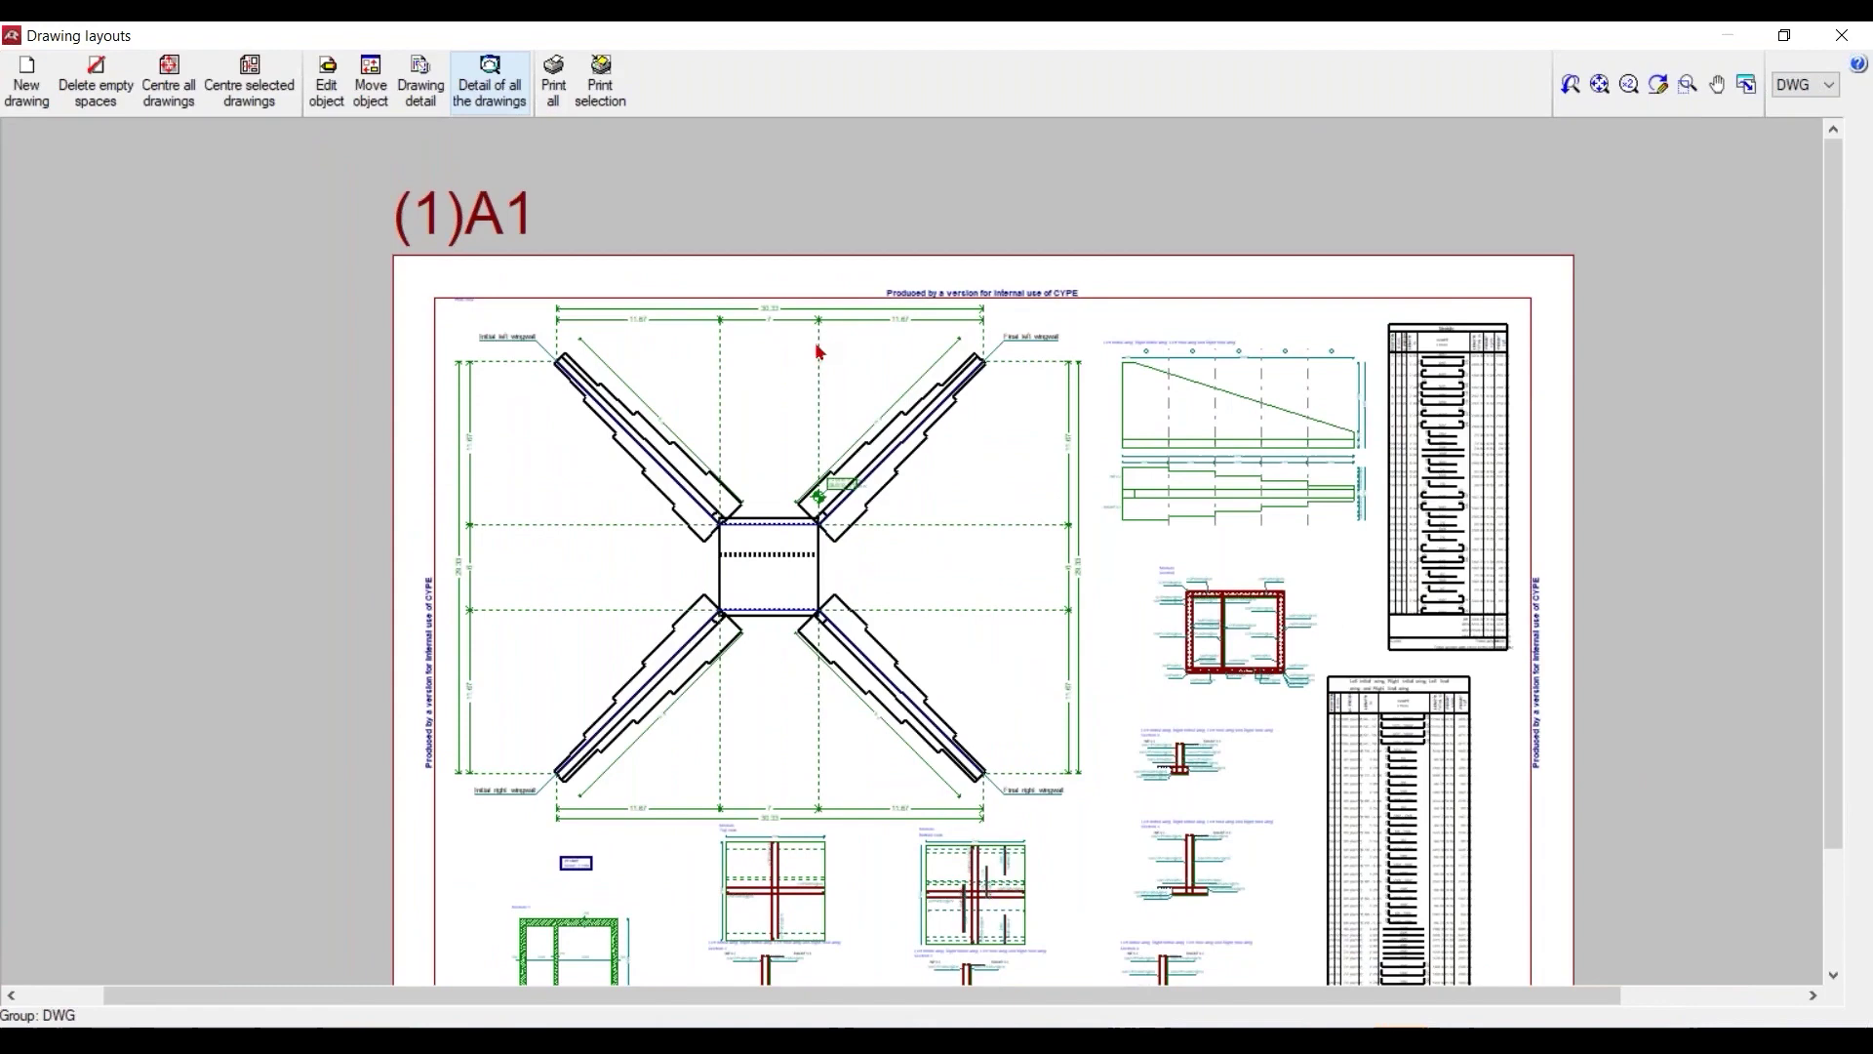
mouse_move(754, 446)
middle_down()
mouse_move(698, 302)
mouse_move(712, 339)
middle_up()
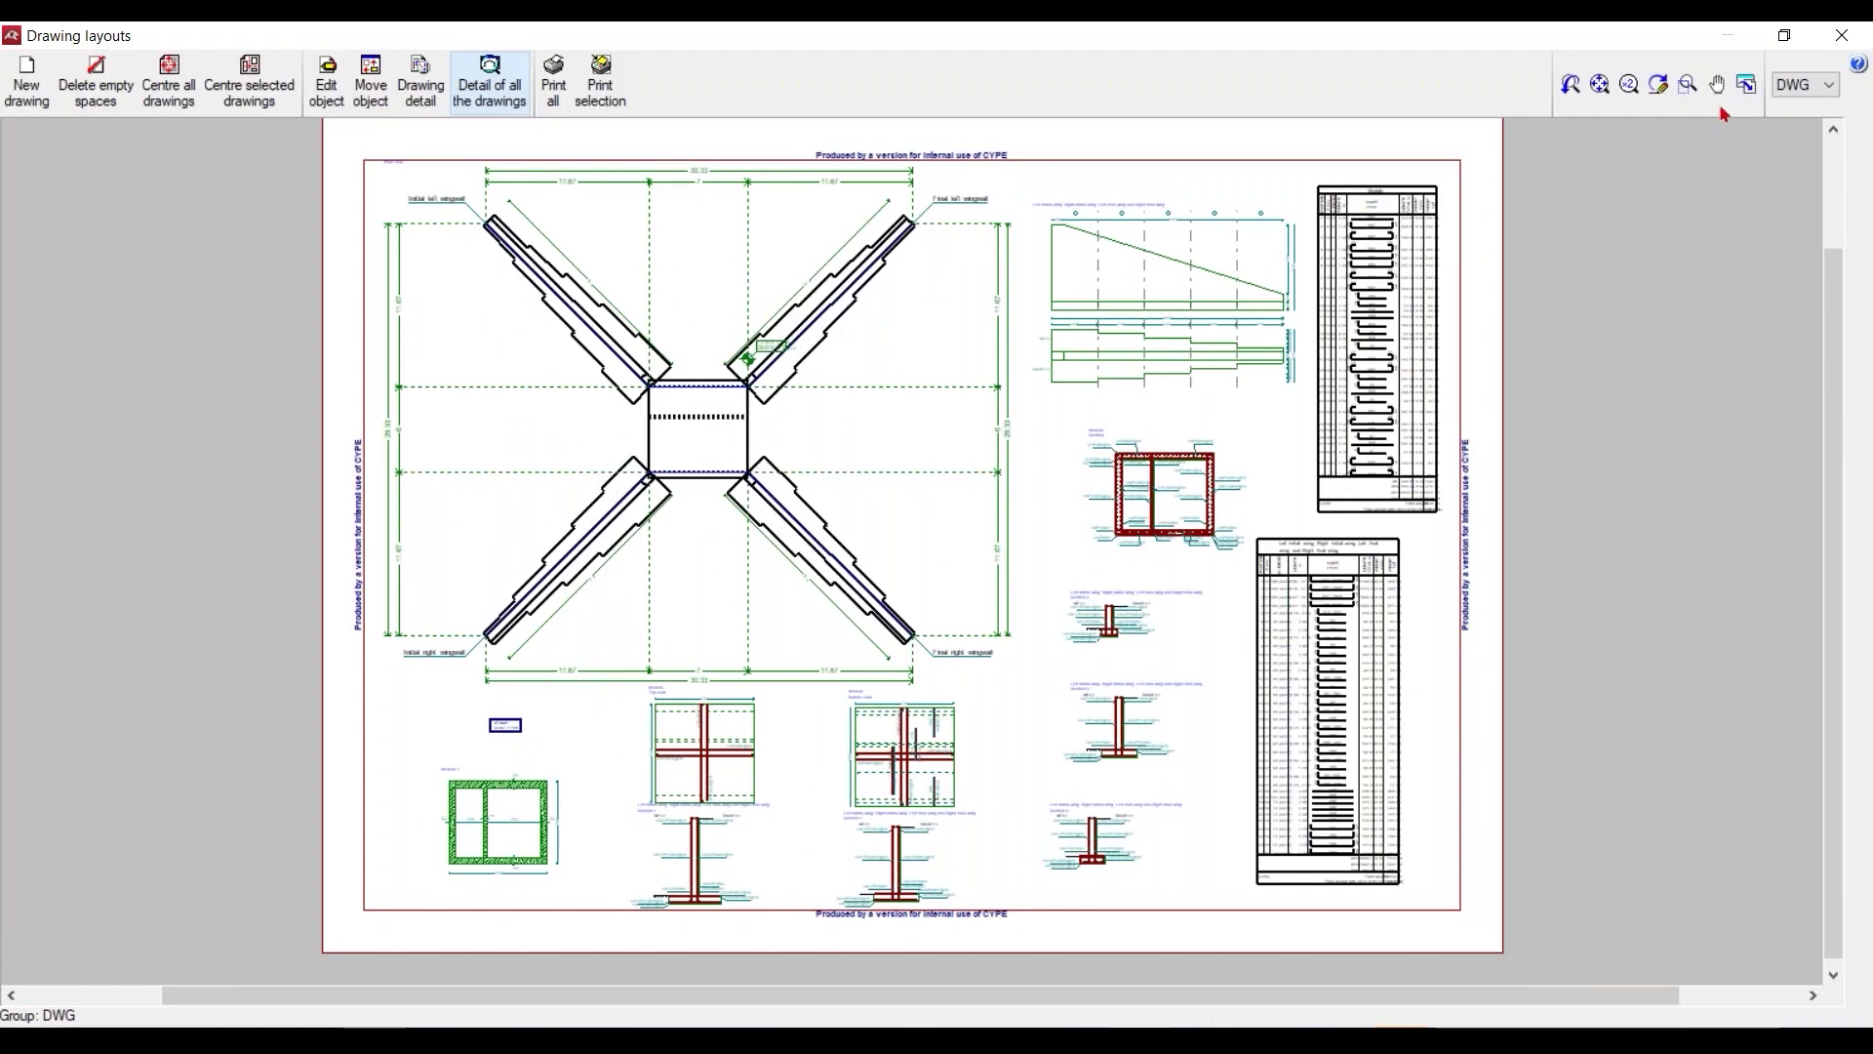
click(1743, 85)
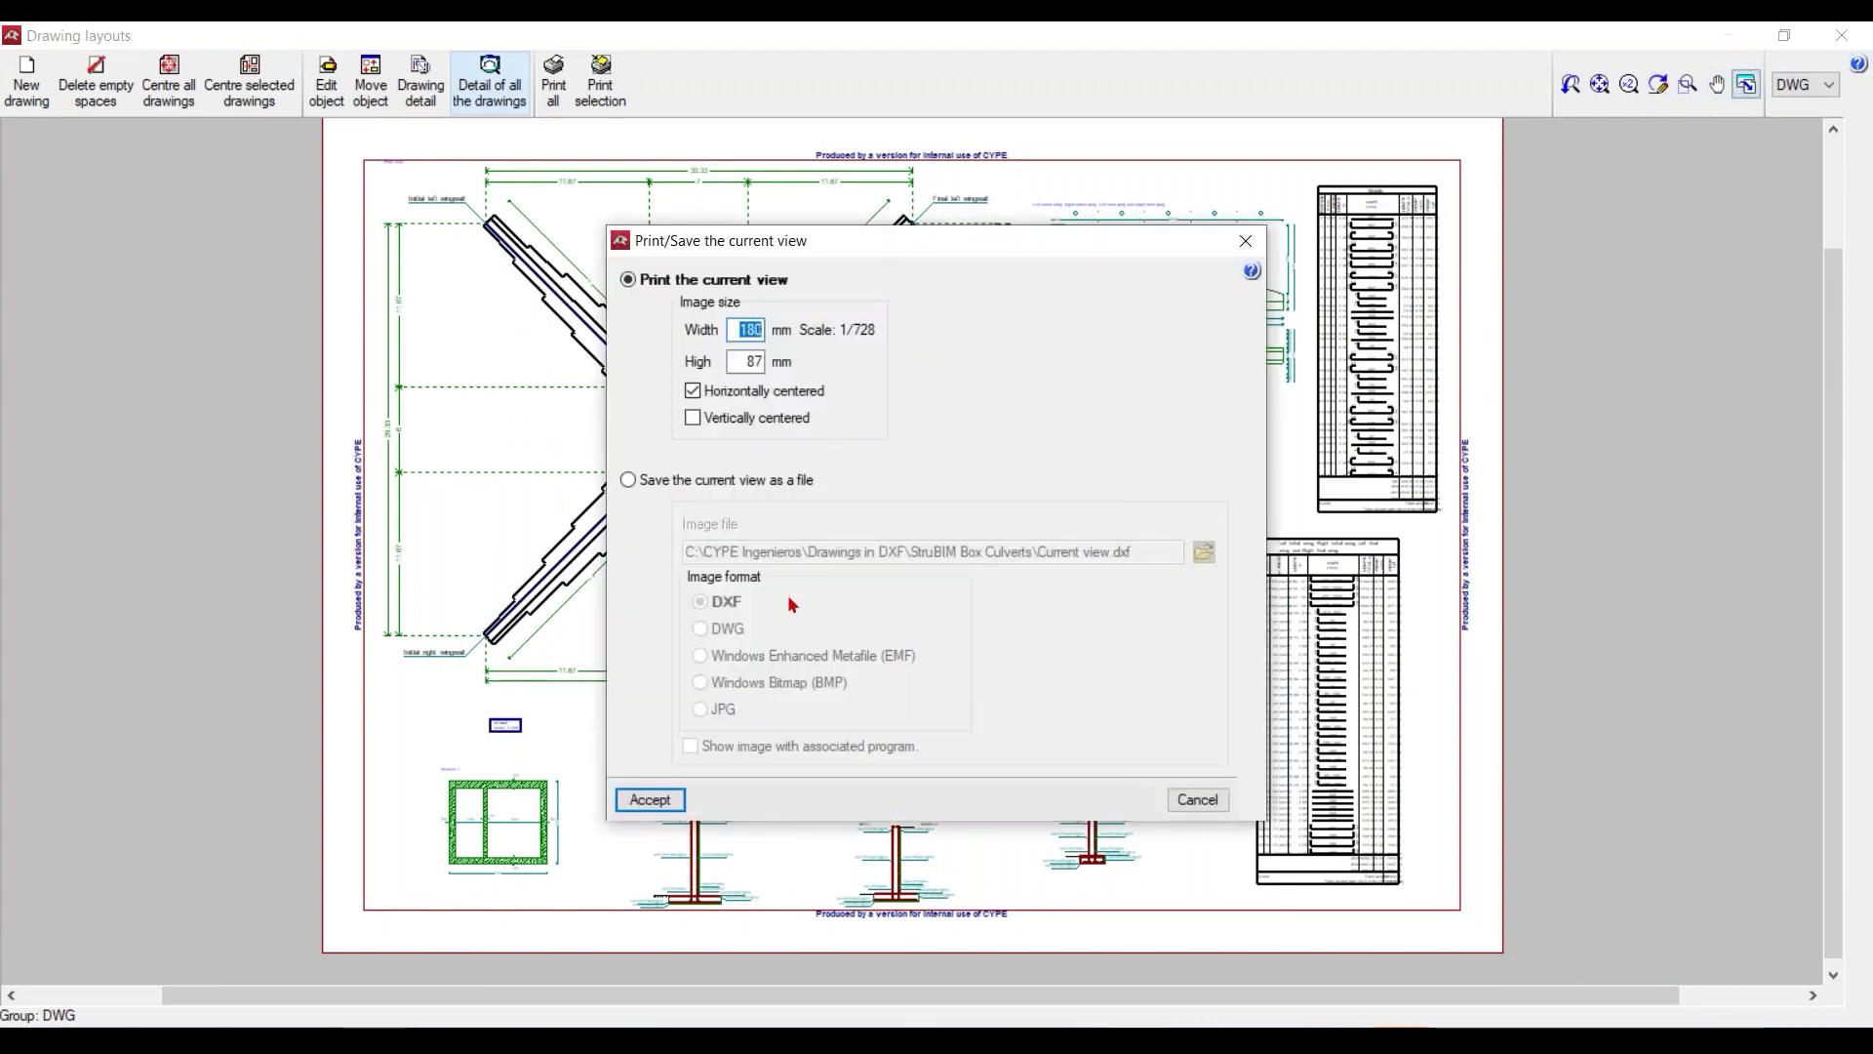
click(630, 480)
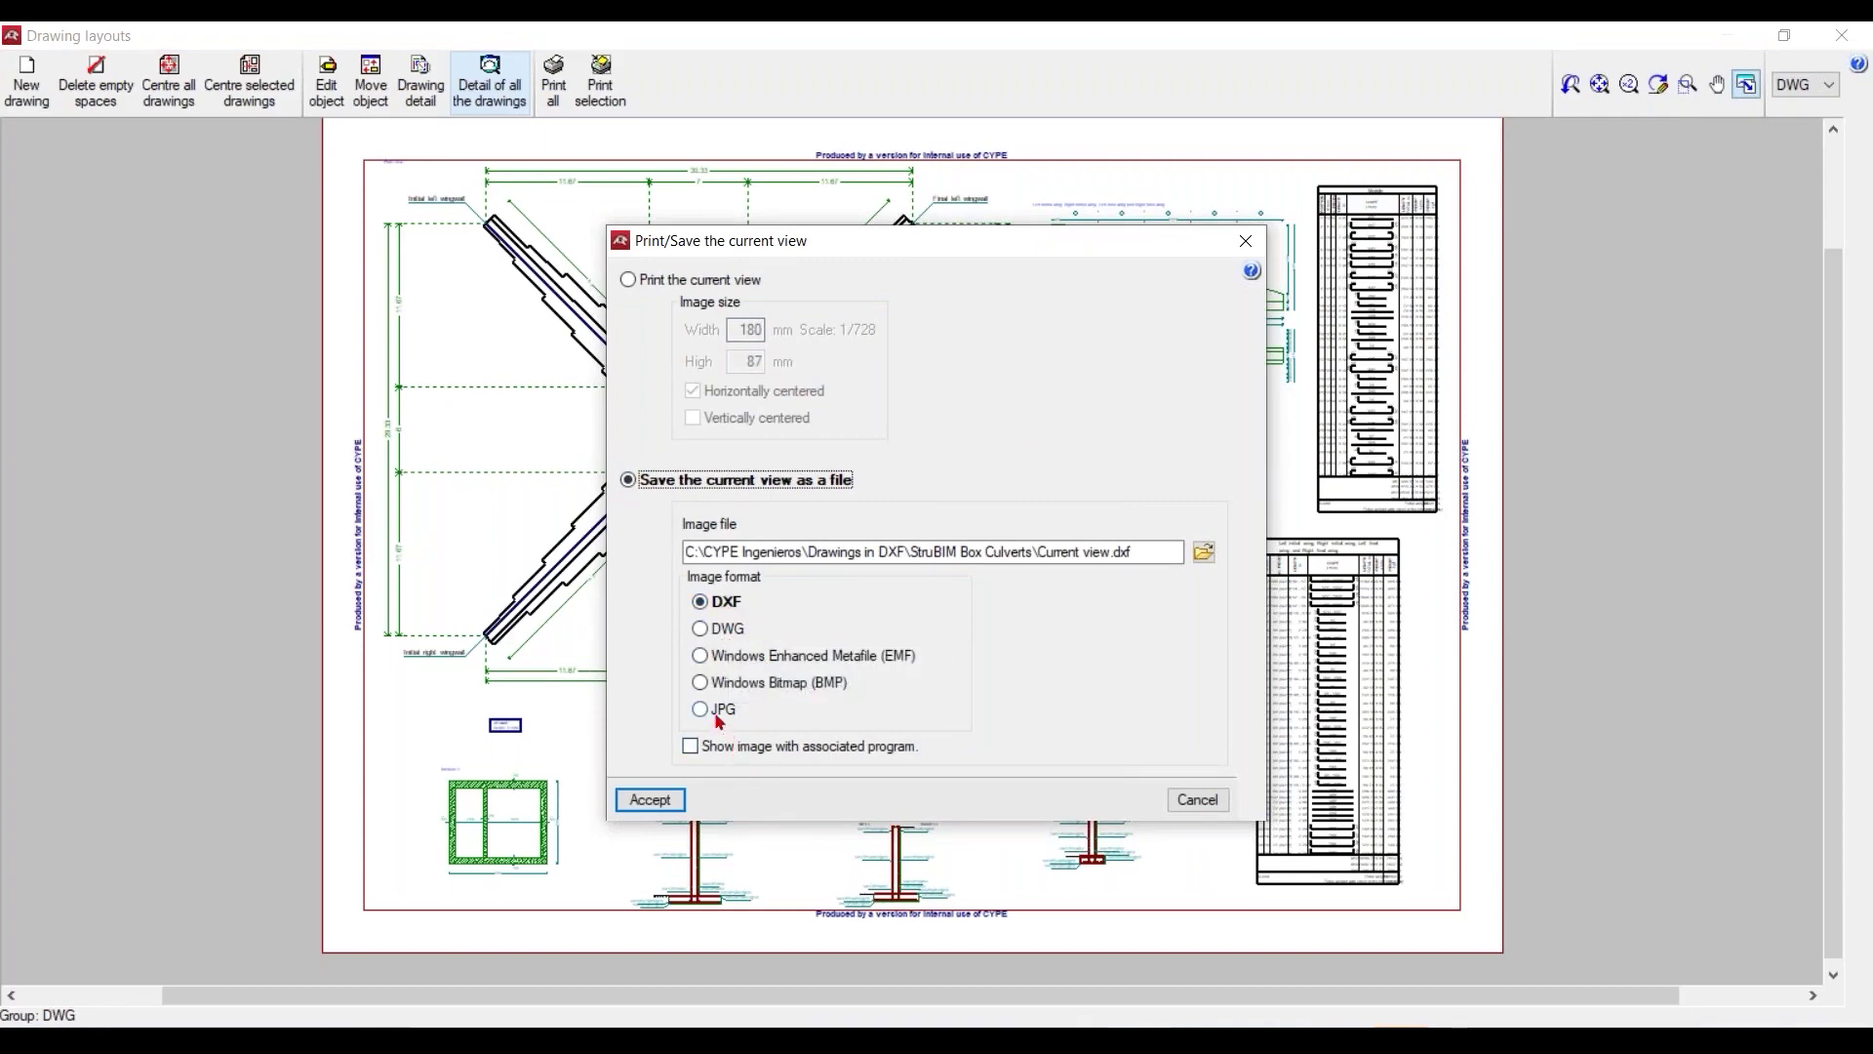
click(1204, 552)
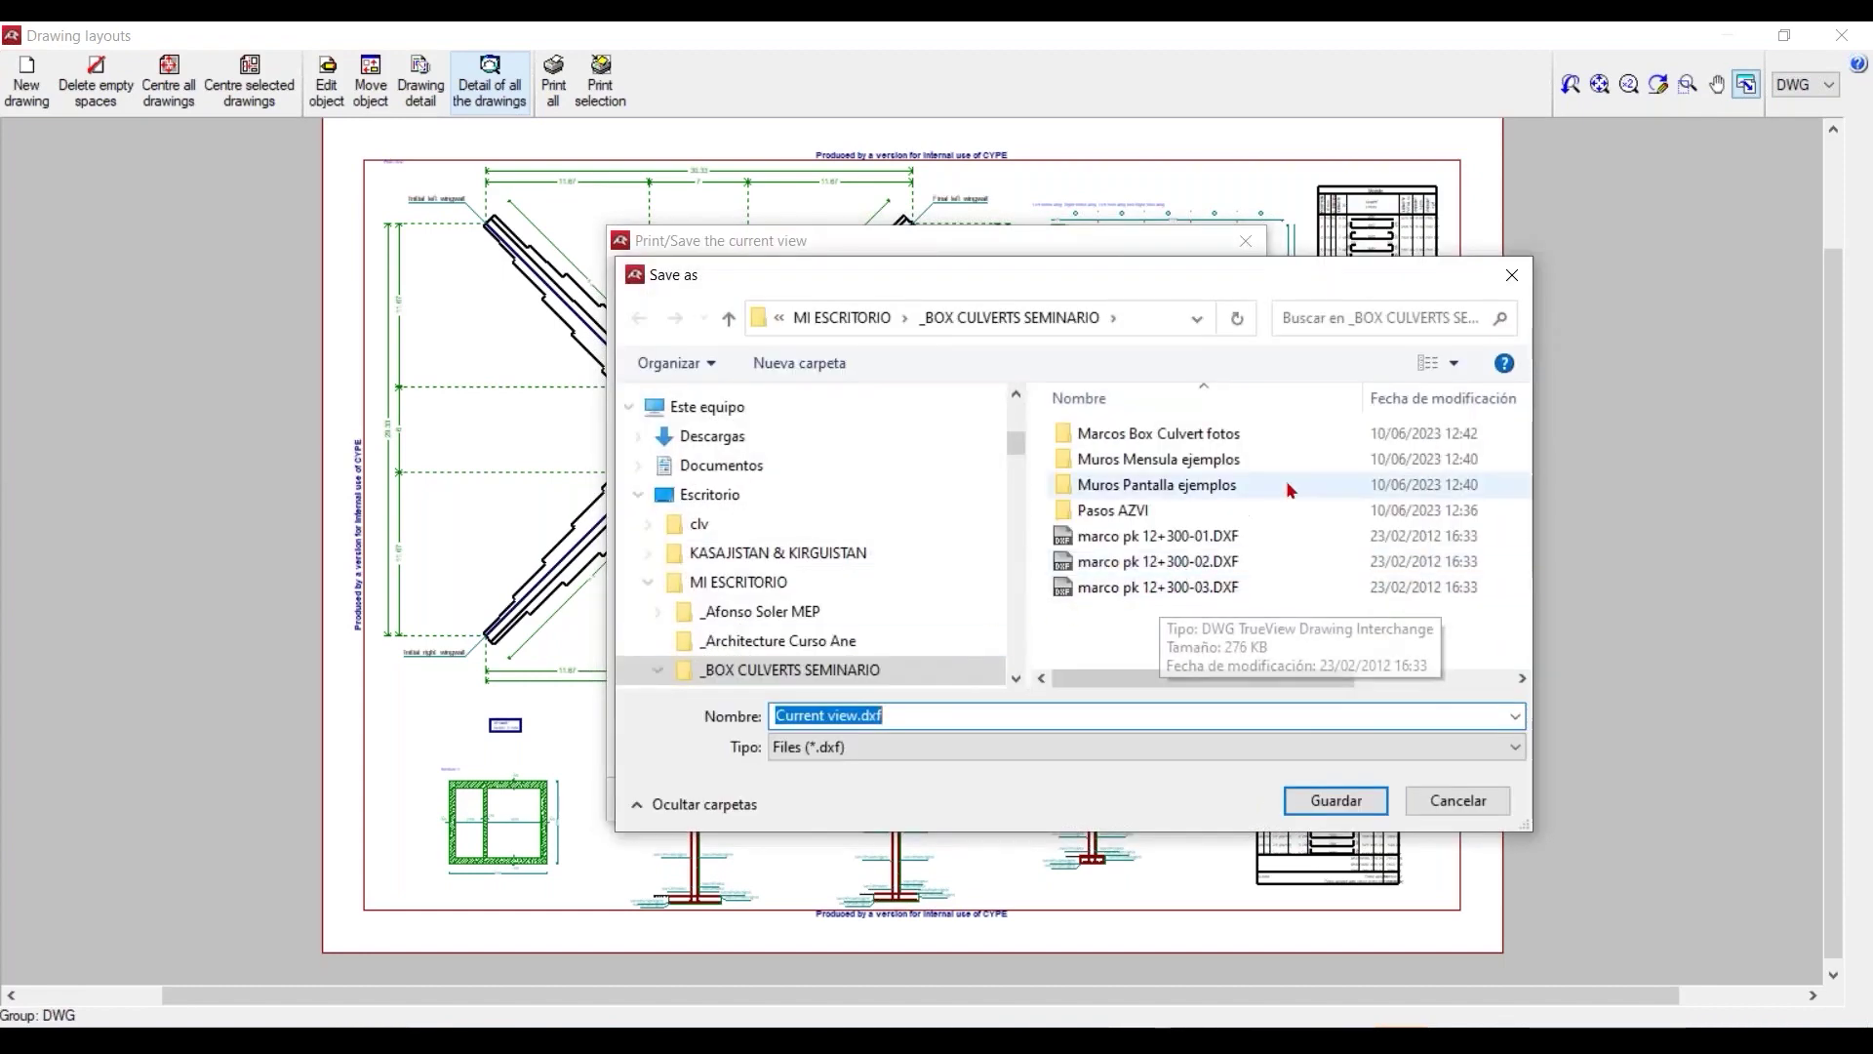
click(1511, 277)
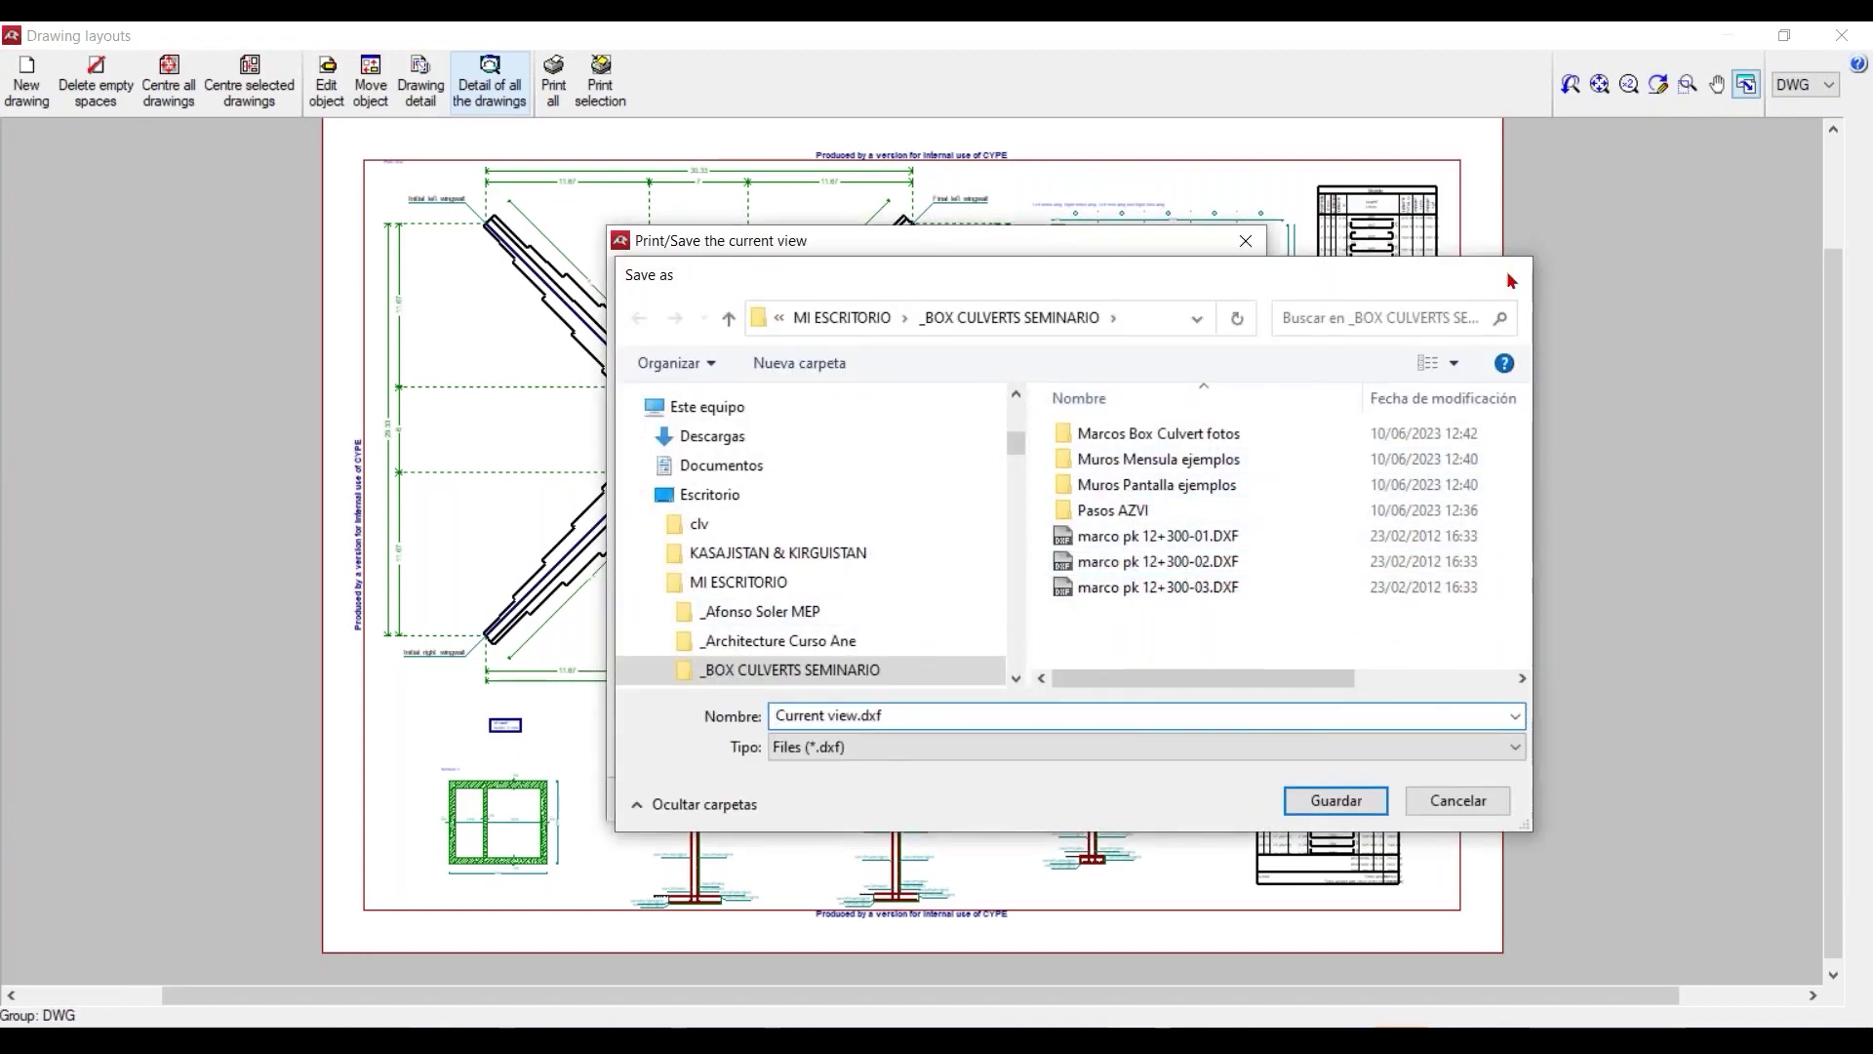
click(1245, 242)
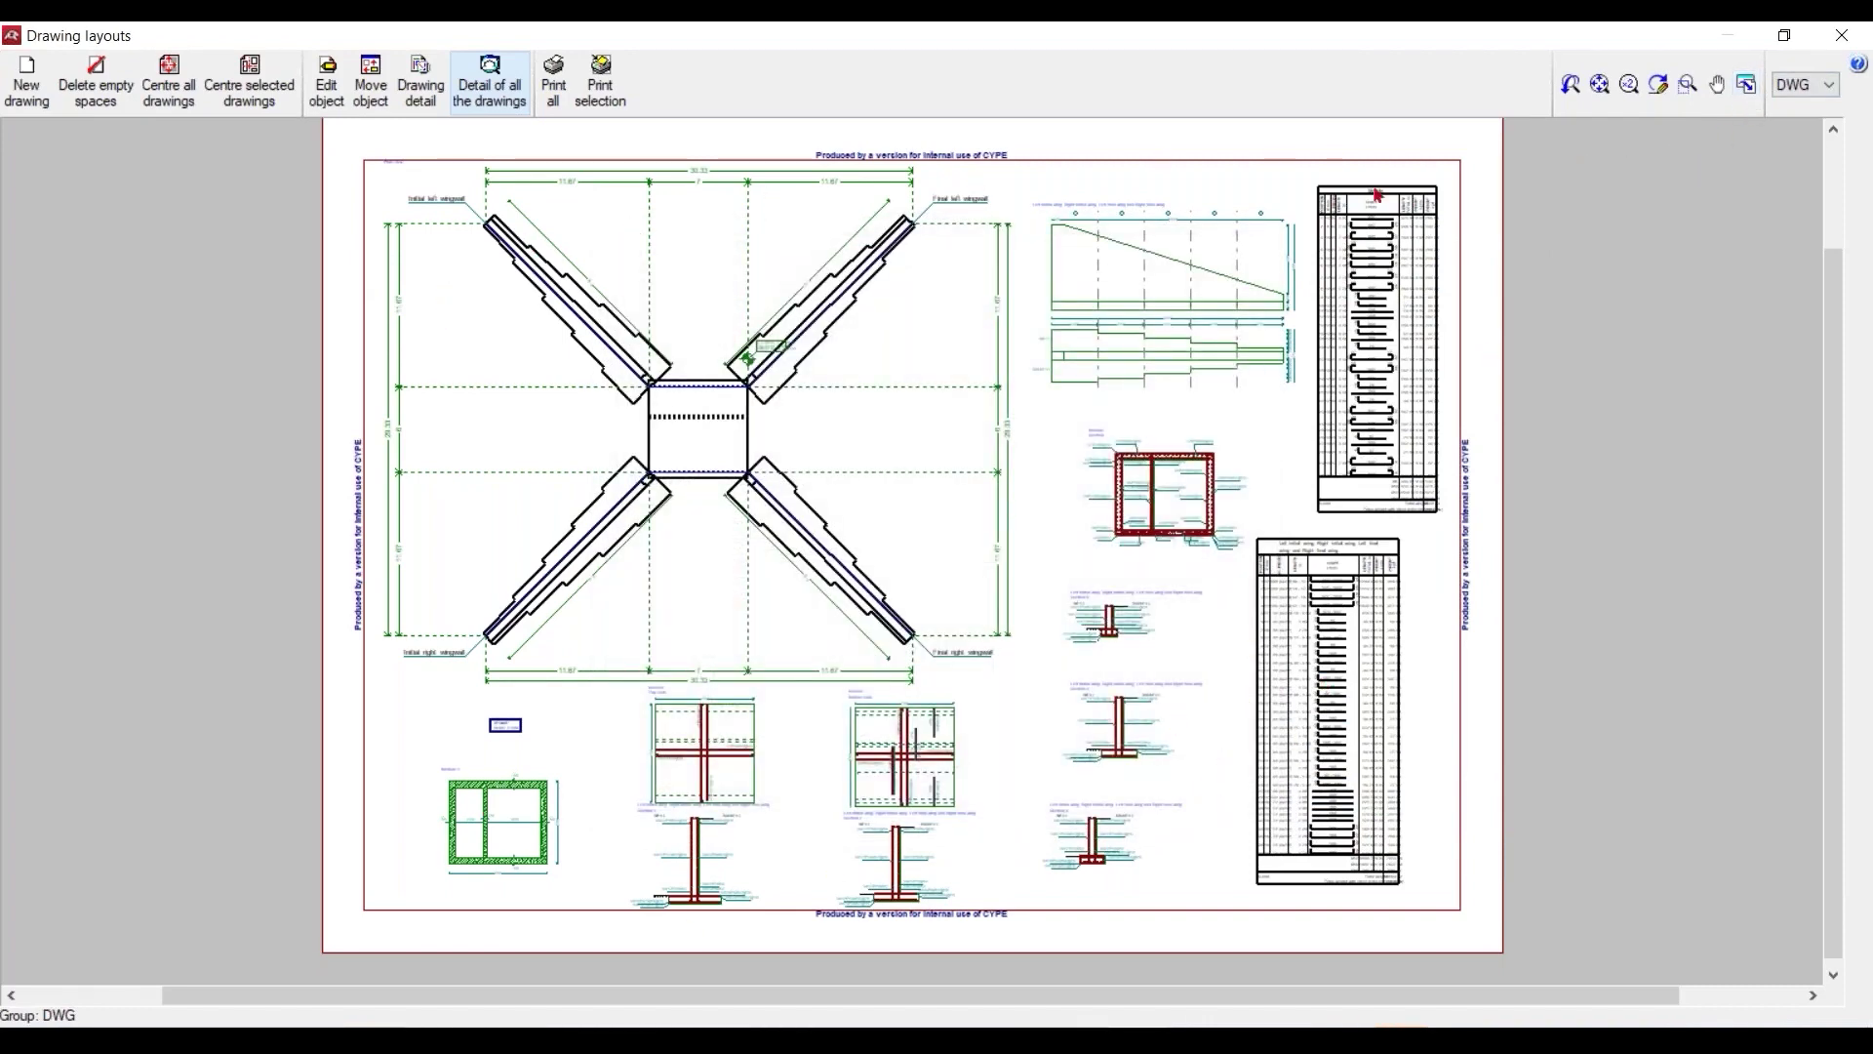
click(1746, 85)
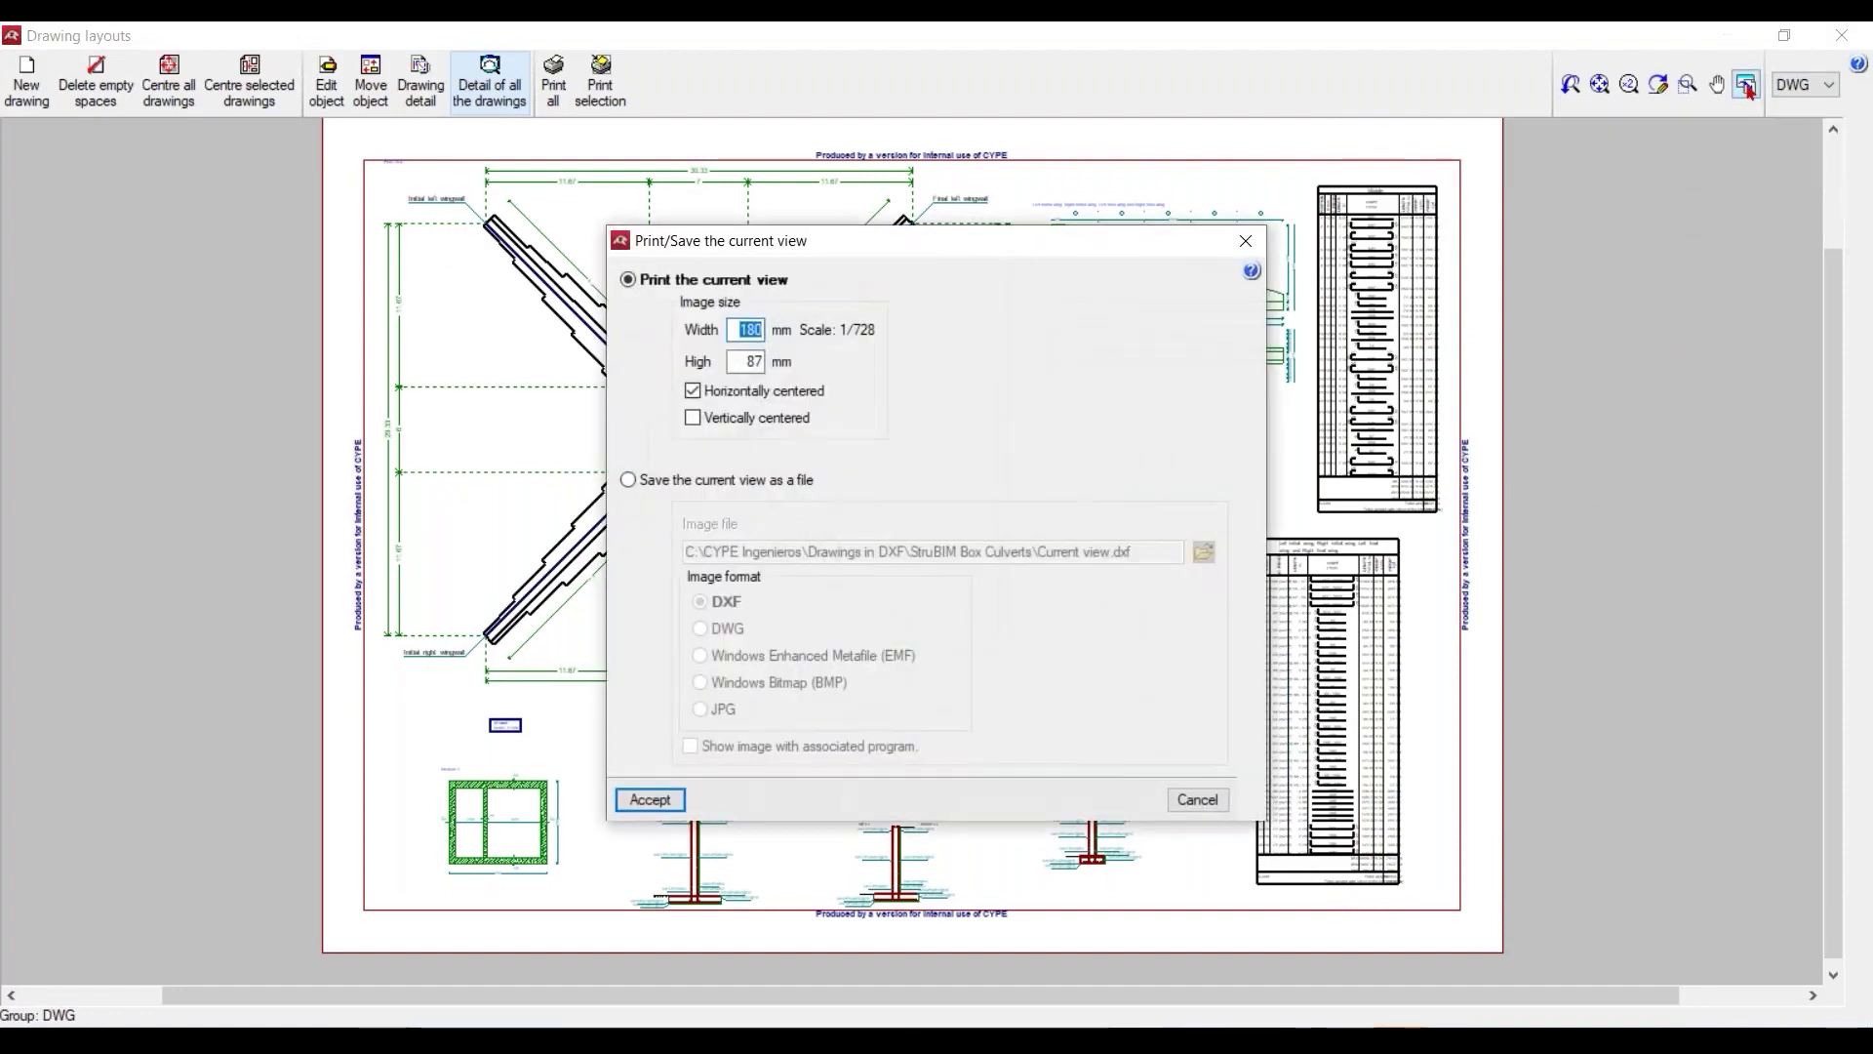
click(1244, 240)
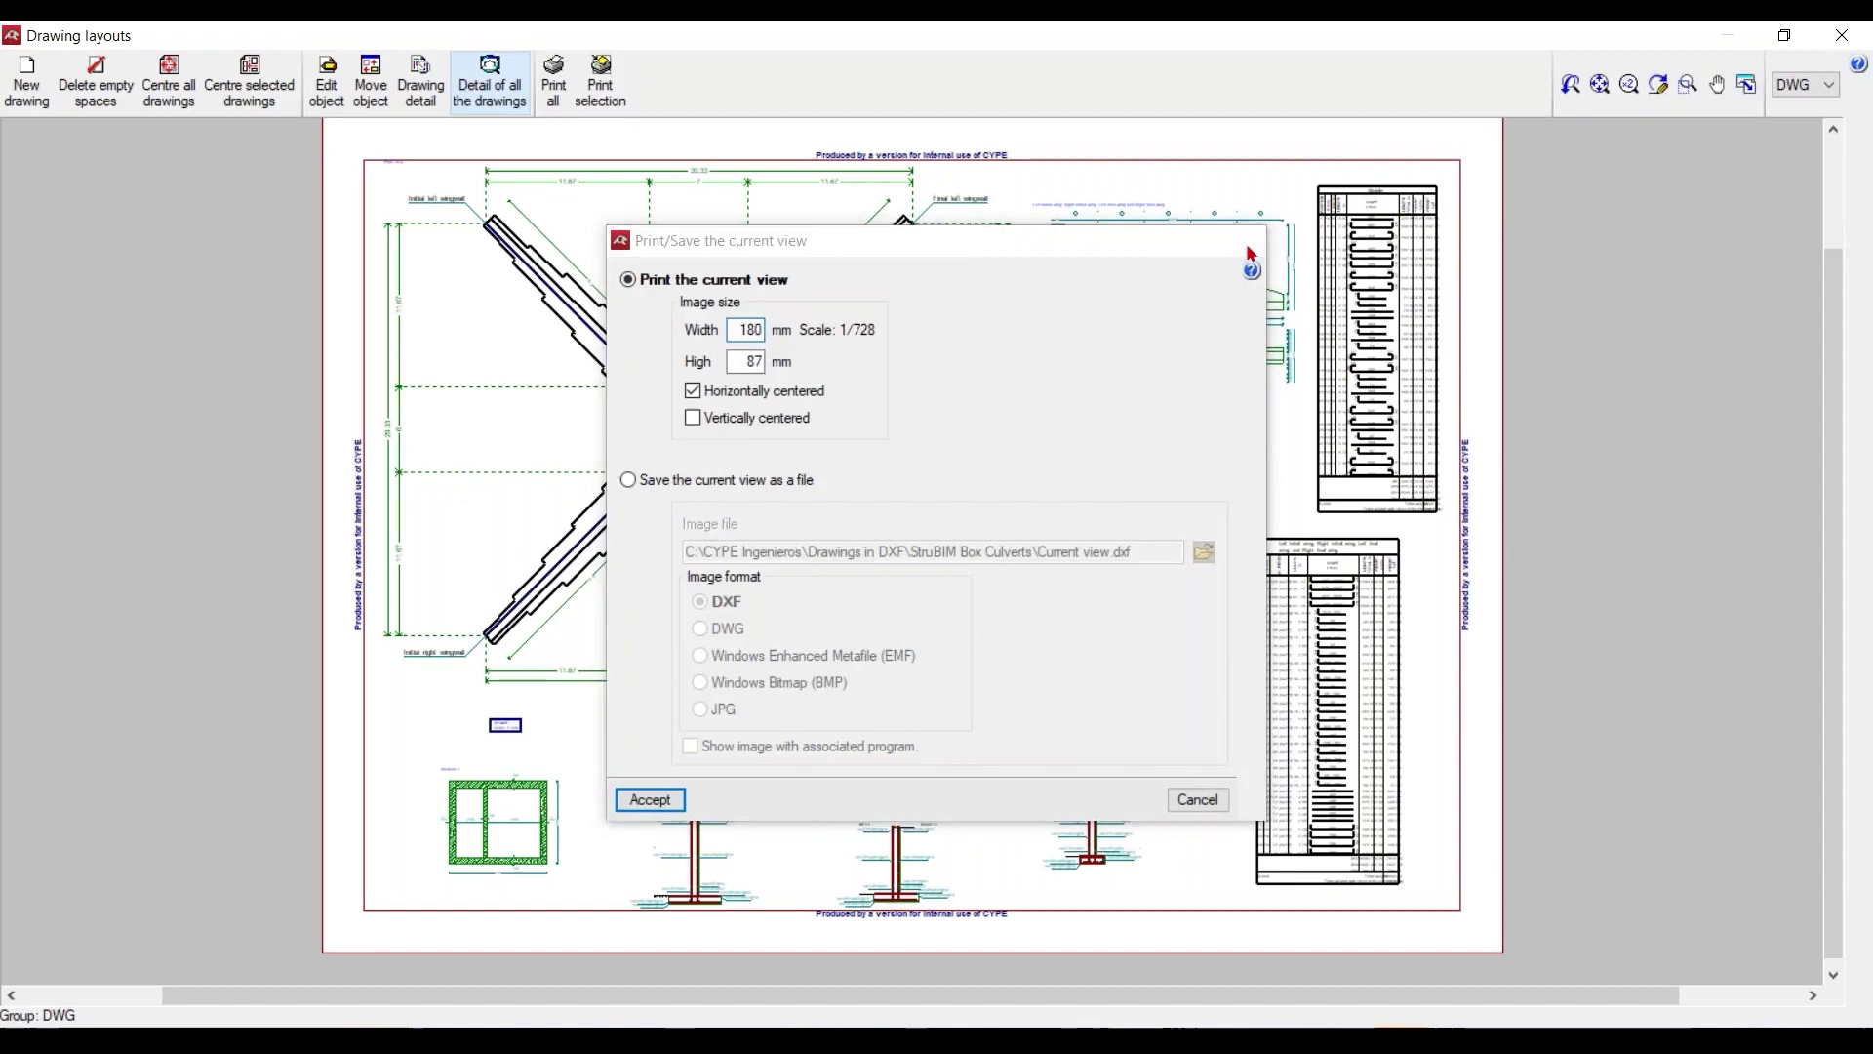
Leave Drawing layouts and Drawing selection, then confirm the Codes dialog still uses Eurocode 2 (EU)
click(1841, 35)
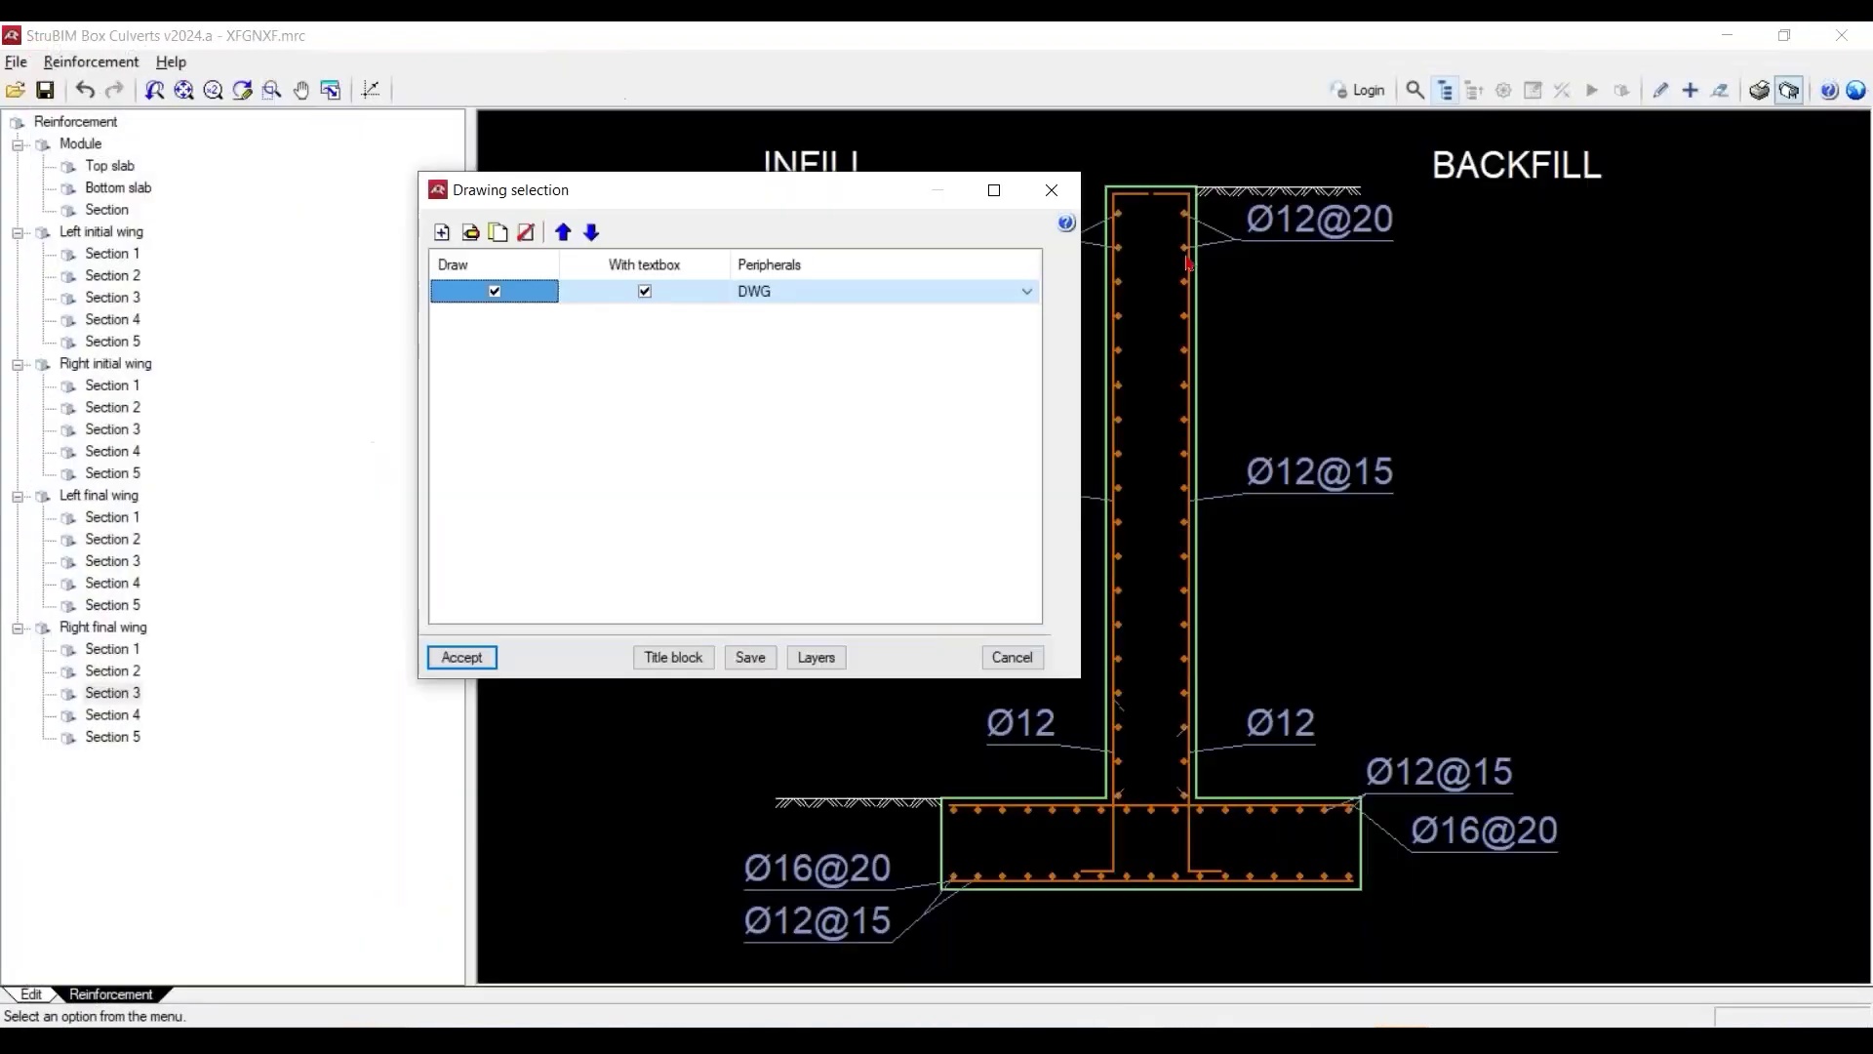
click(1054, 191)
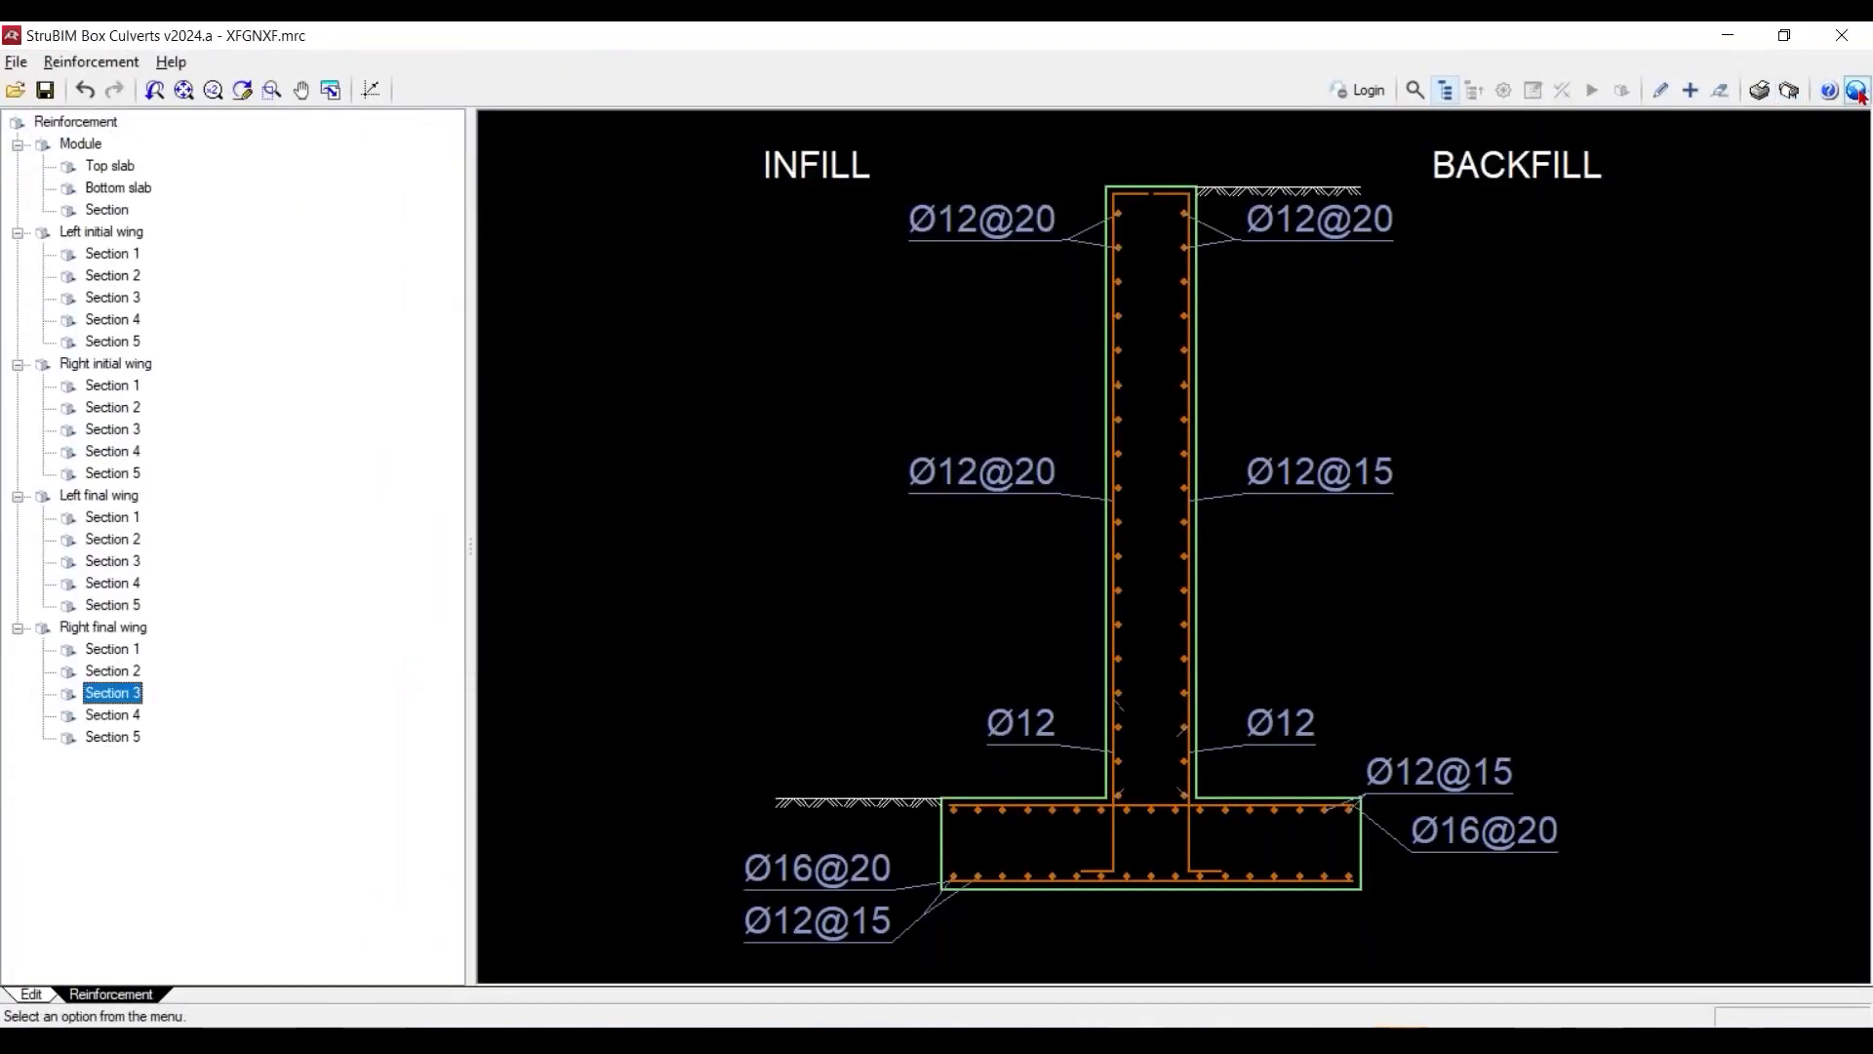
click(1856, 91)
click(1625, 119)
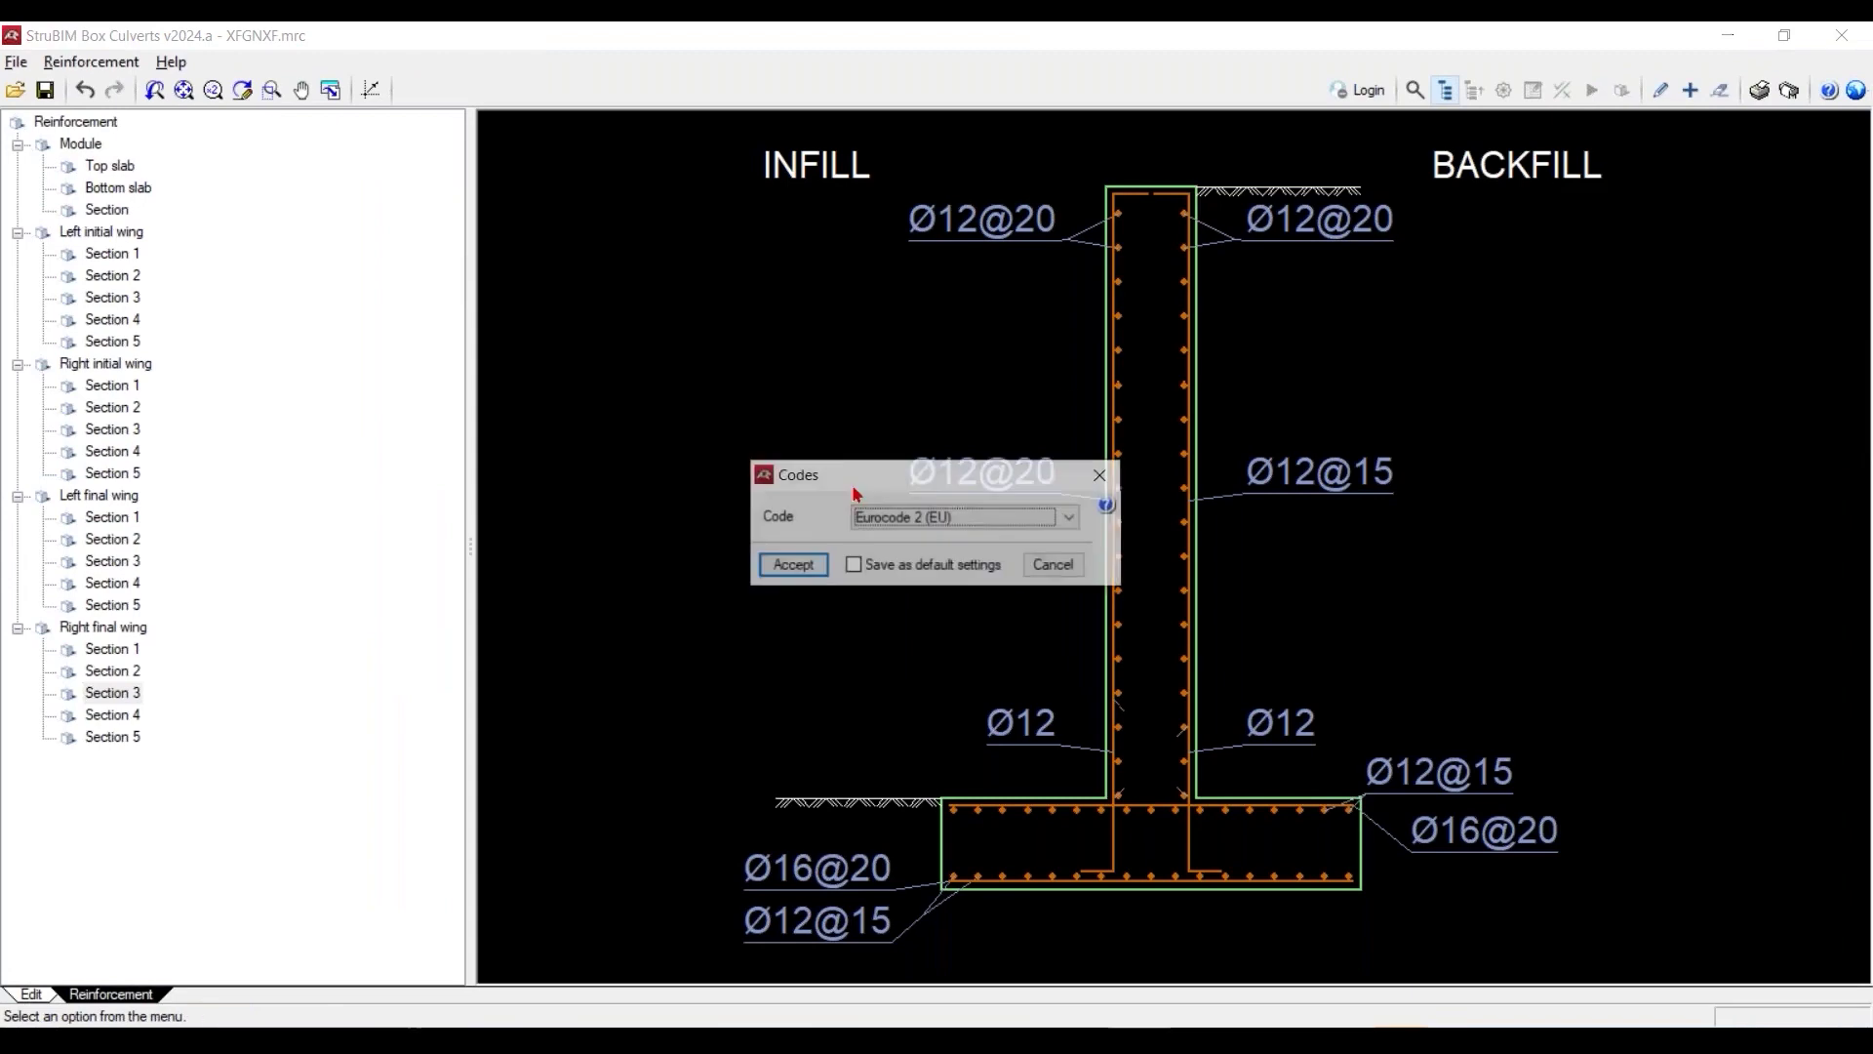
click(1032, 514)
click(1000, 484)
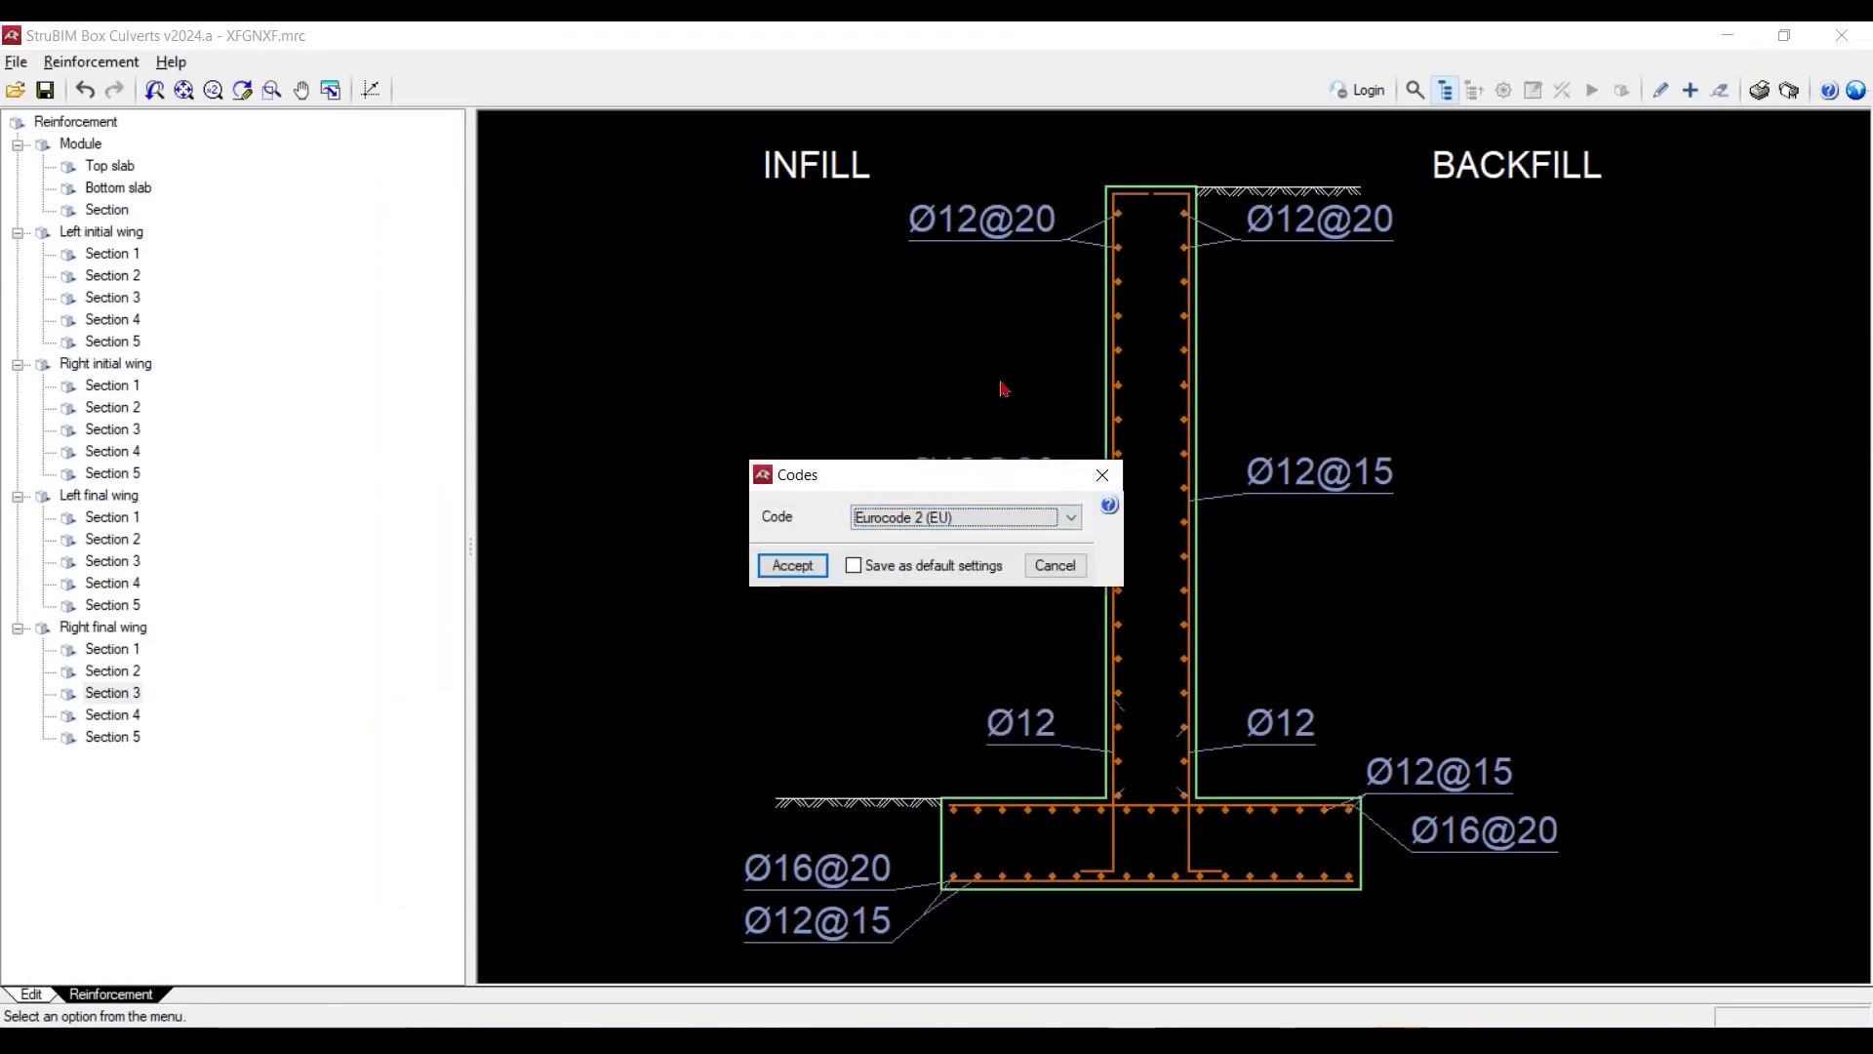
click(1069, 517)
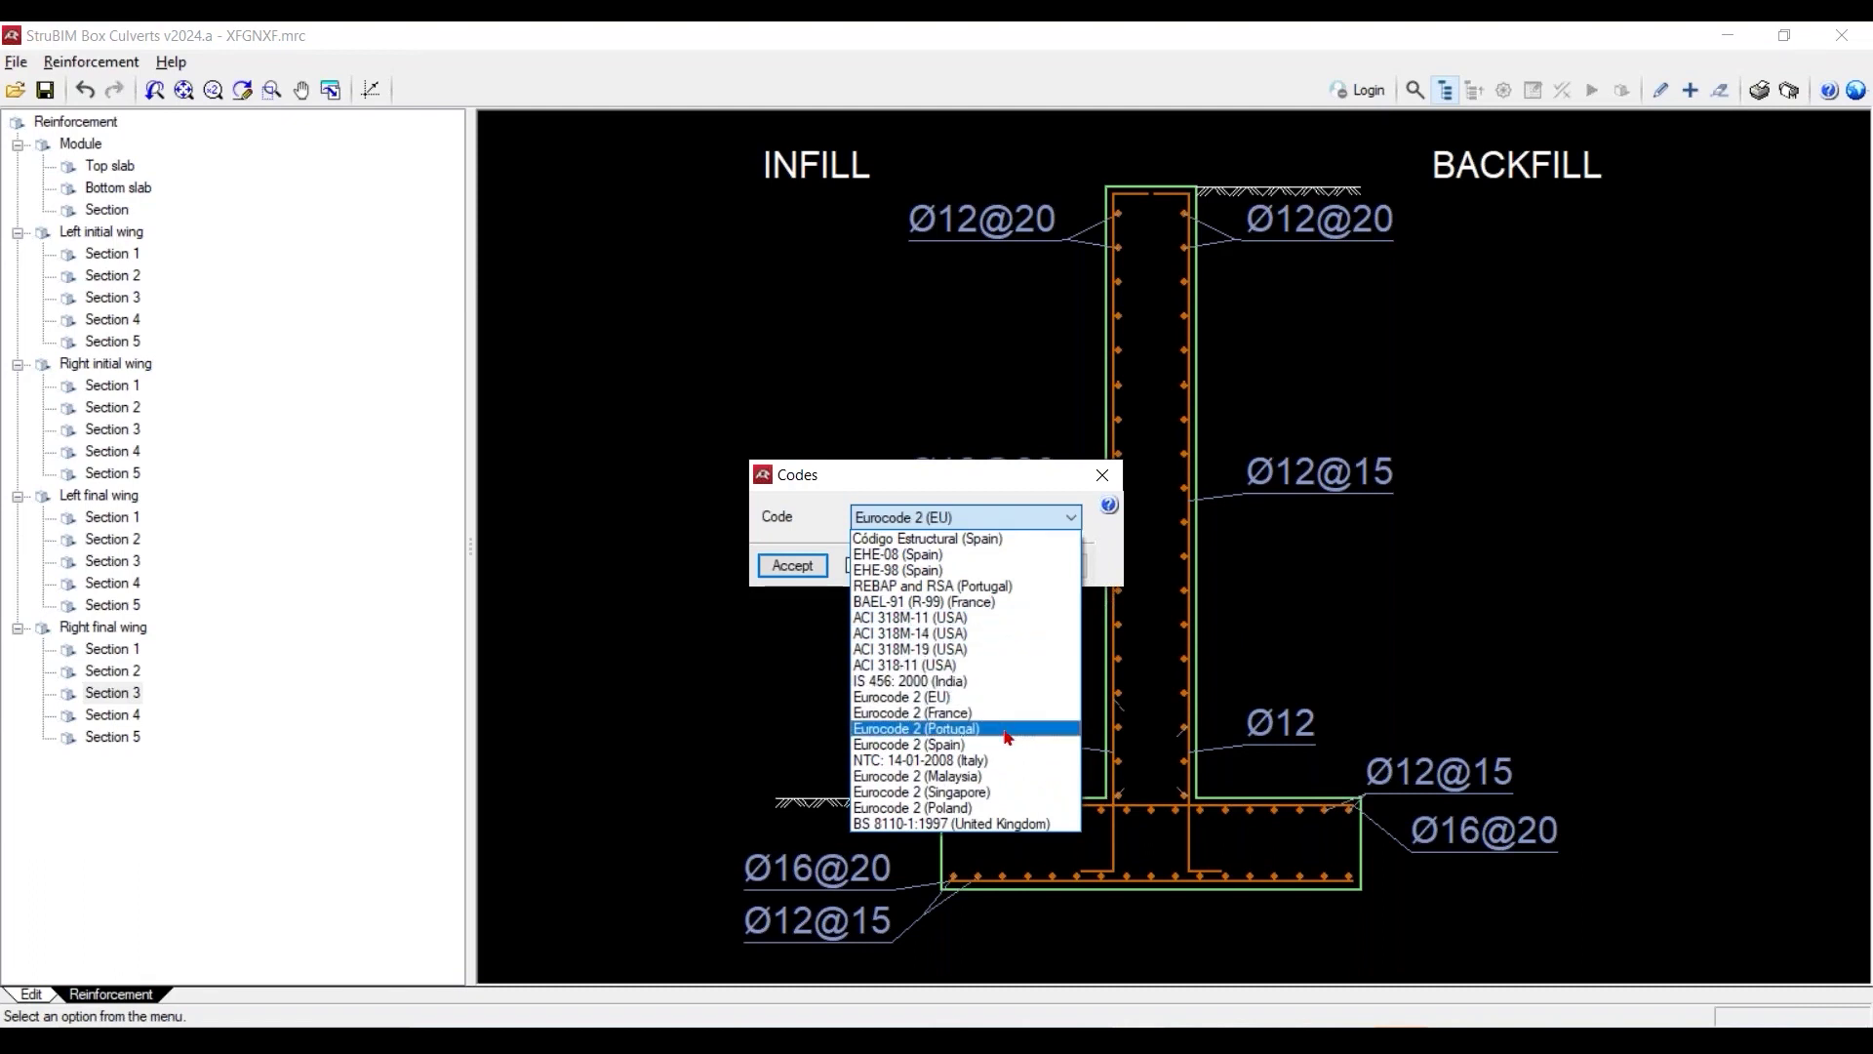
click(1052, 502)
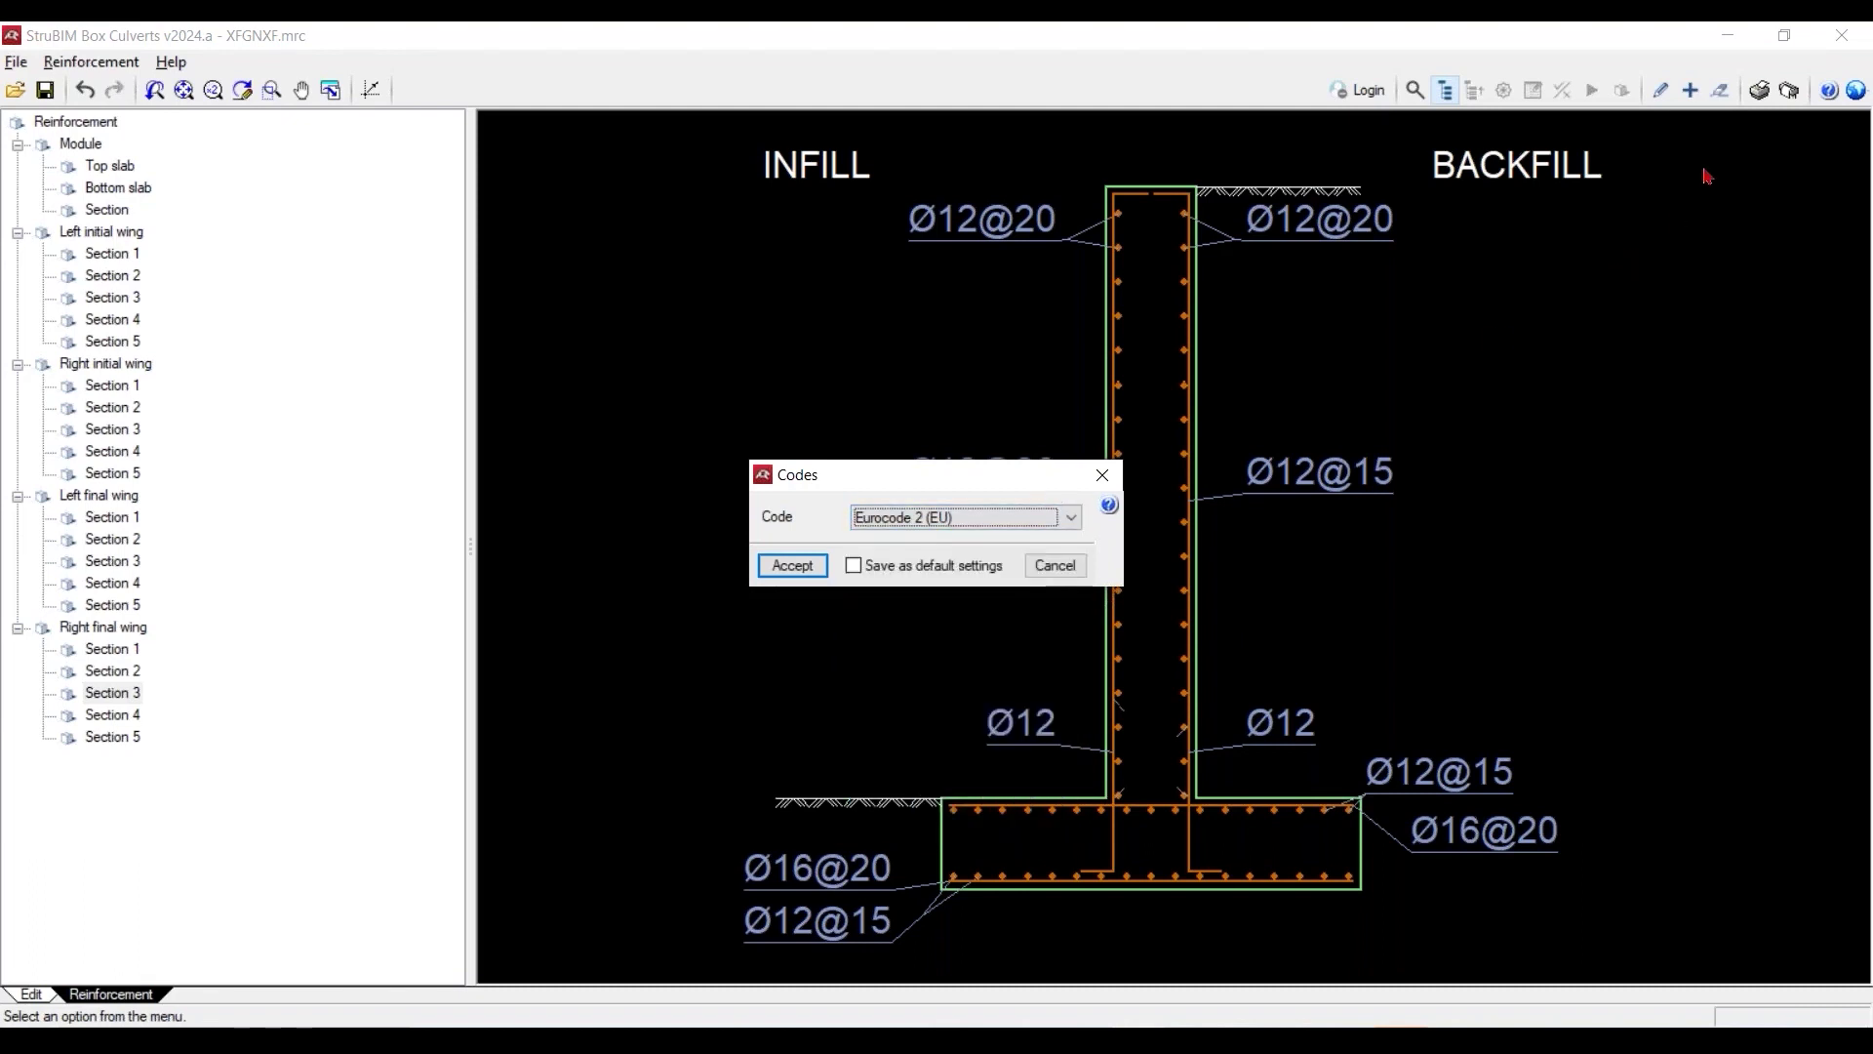
click(1101, 475)
click(1855, 93)
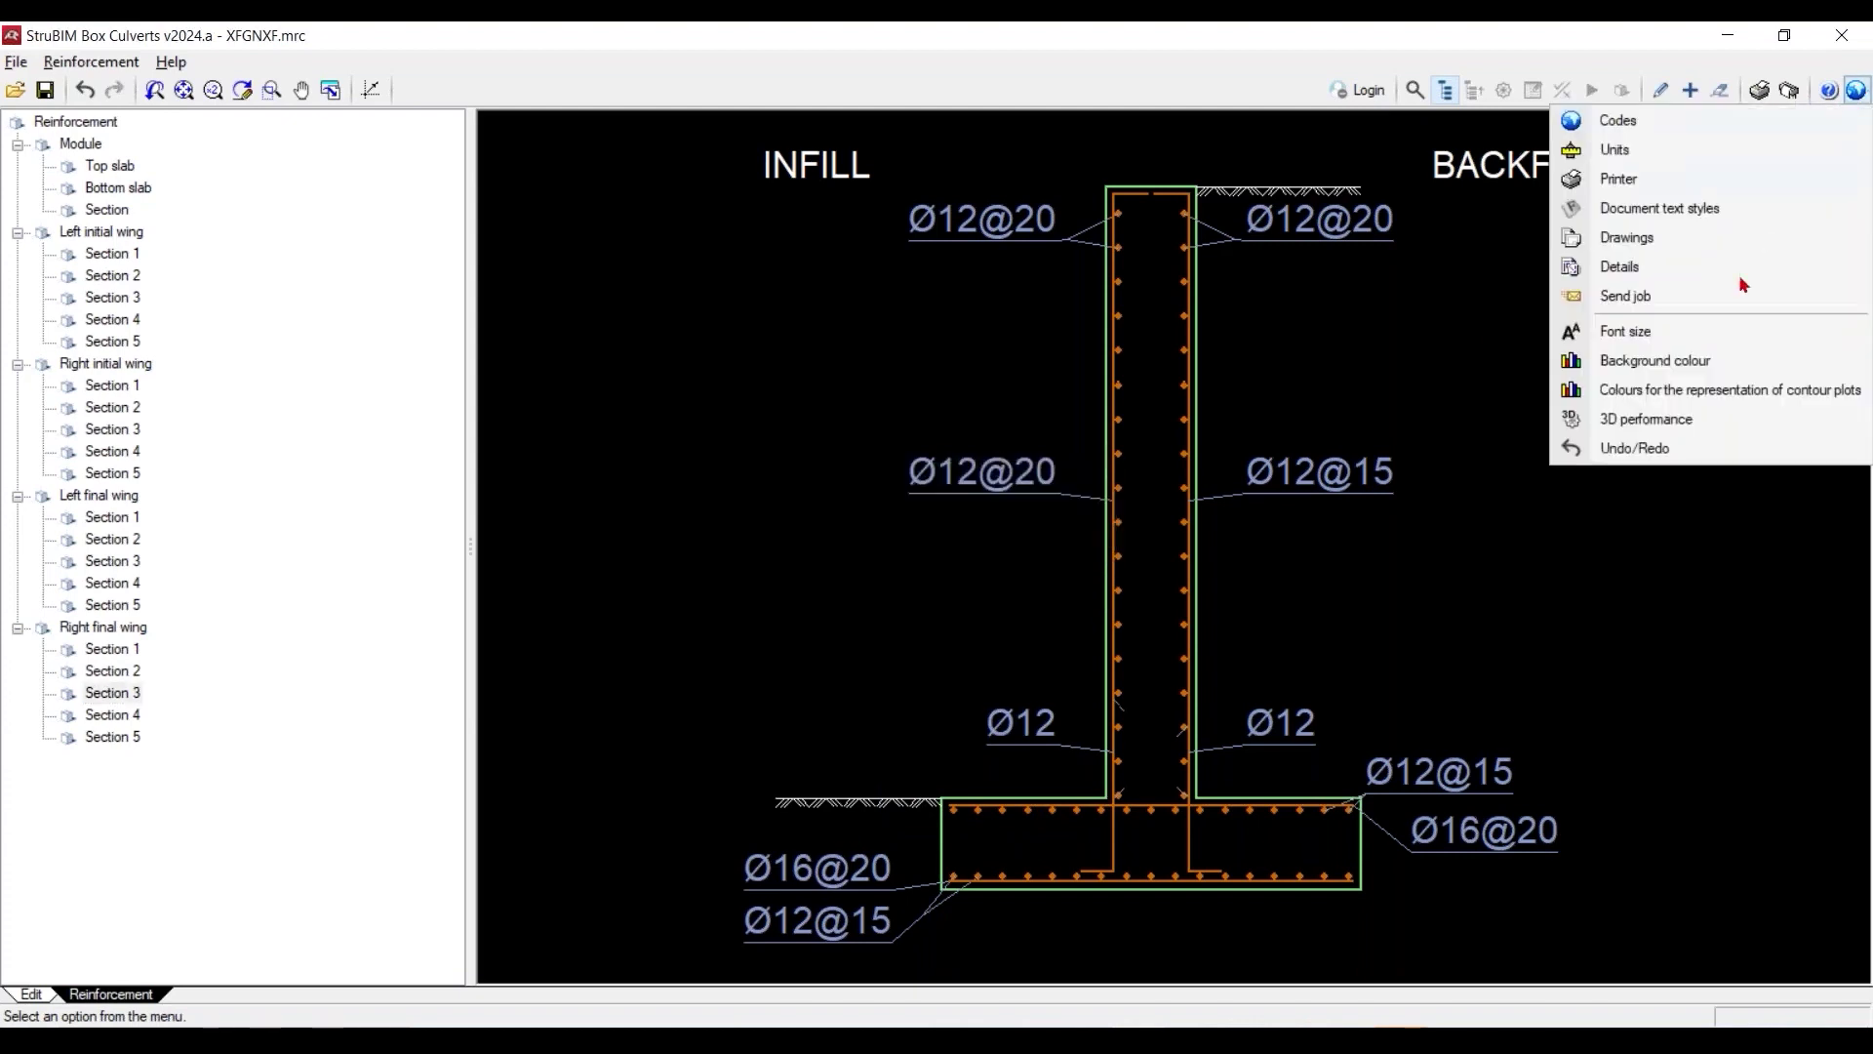
click(1622, 269)
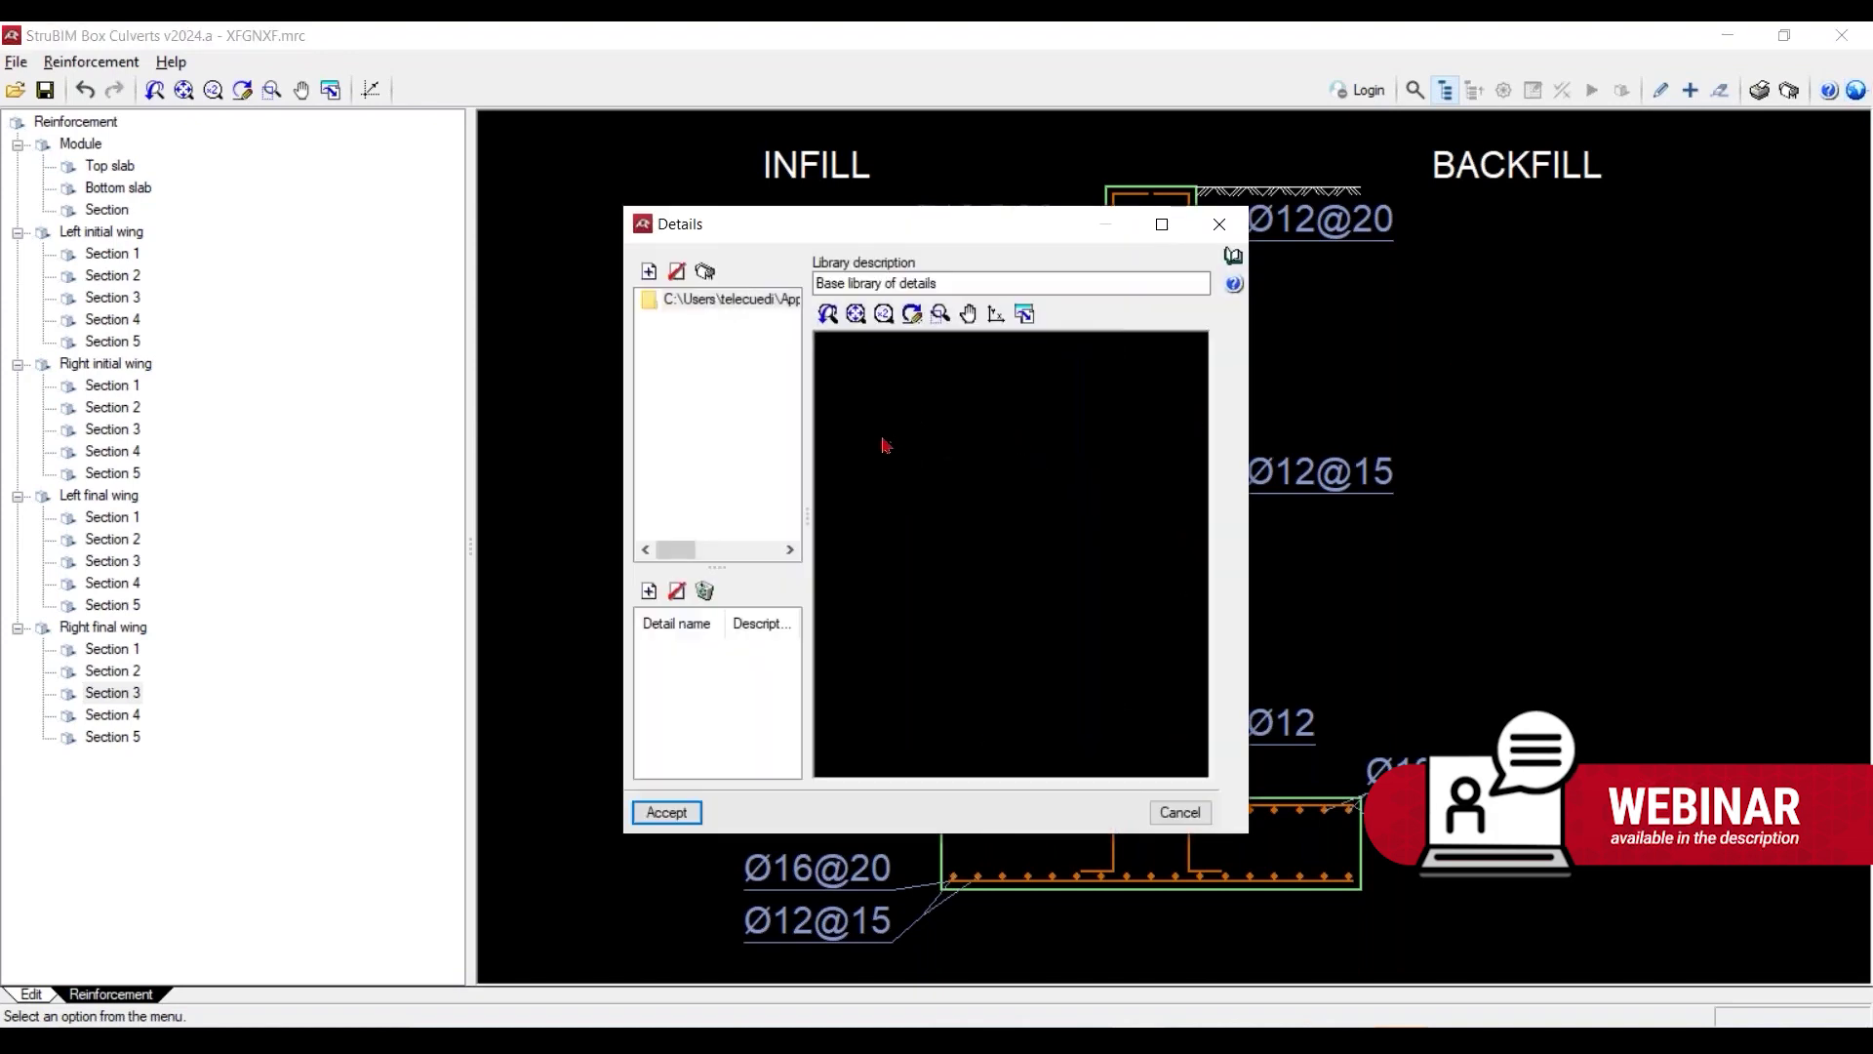
click(1219, 224)
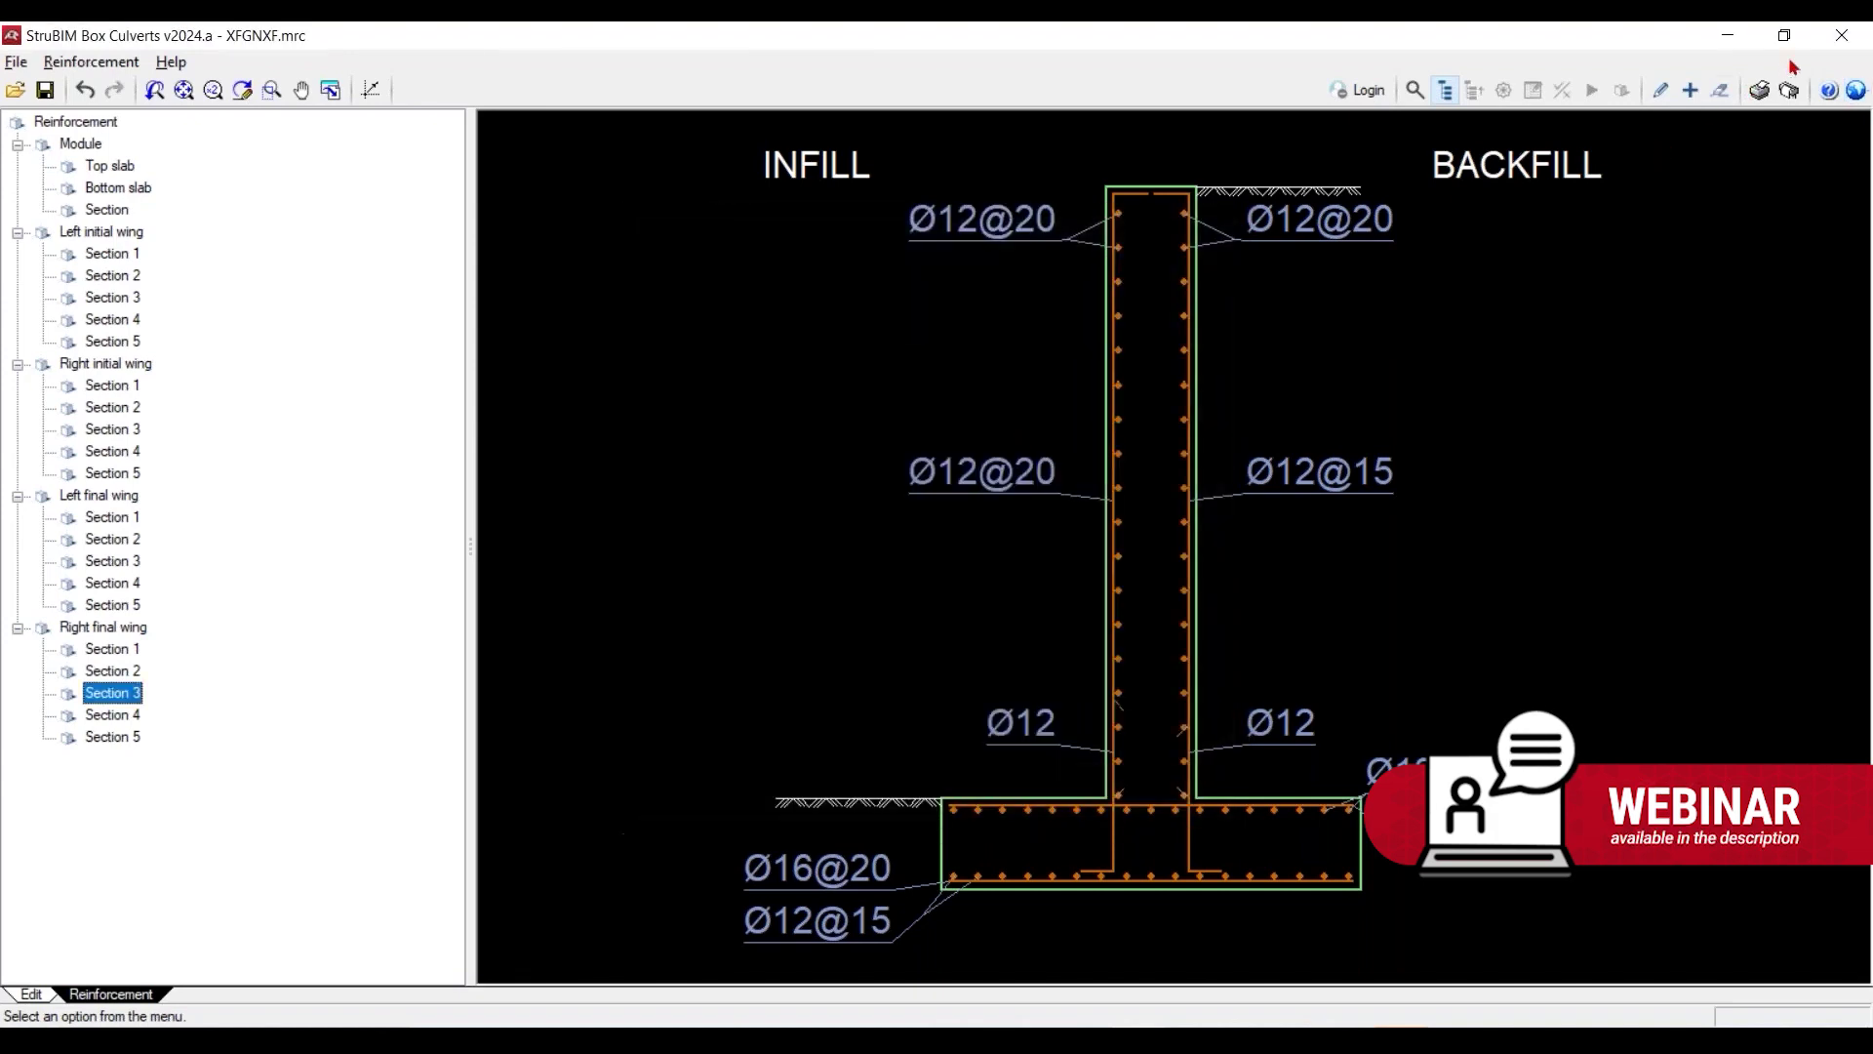
click(1856, 90)
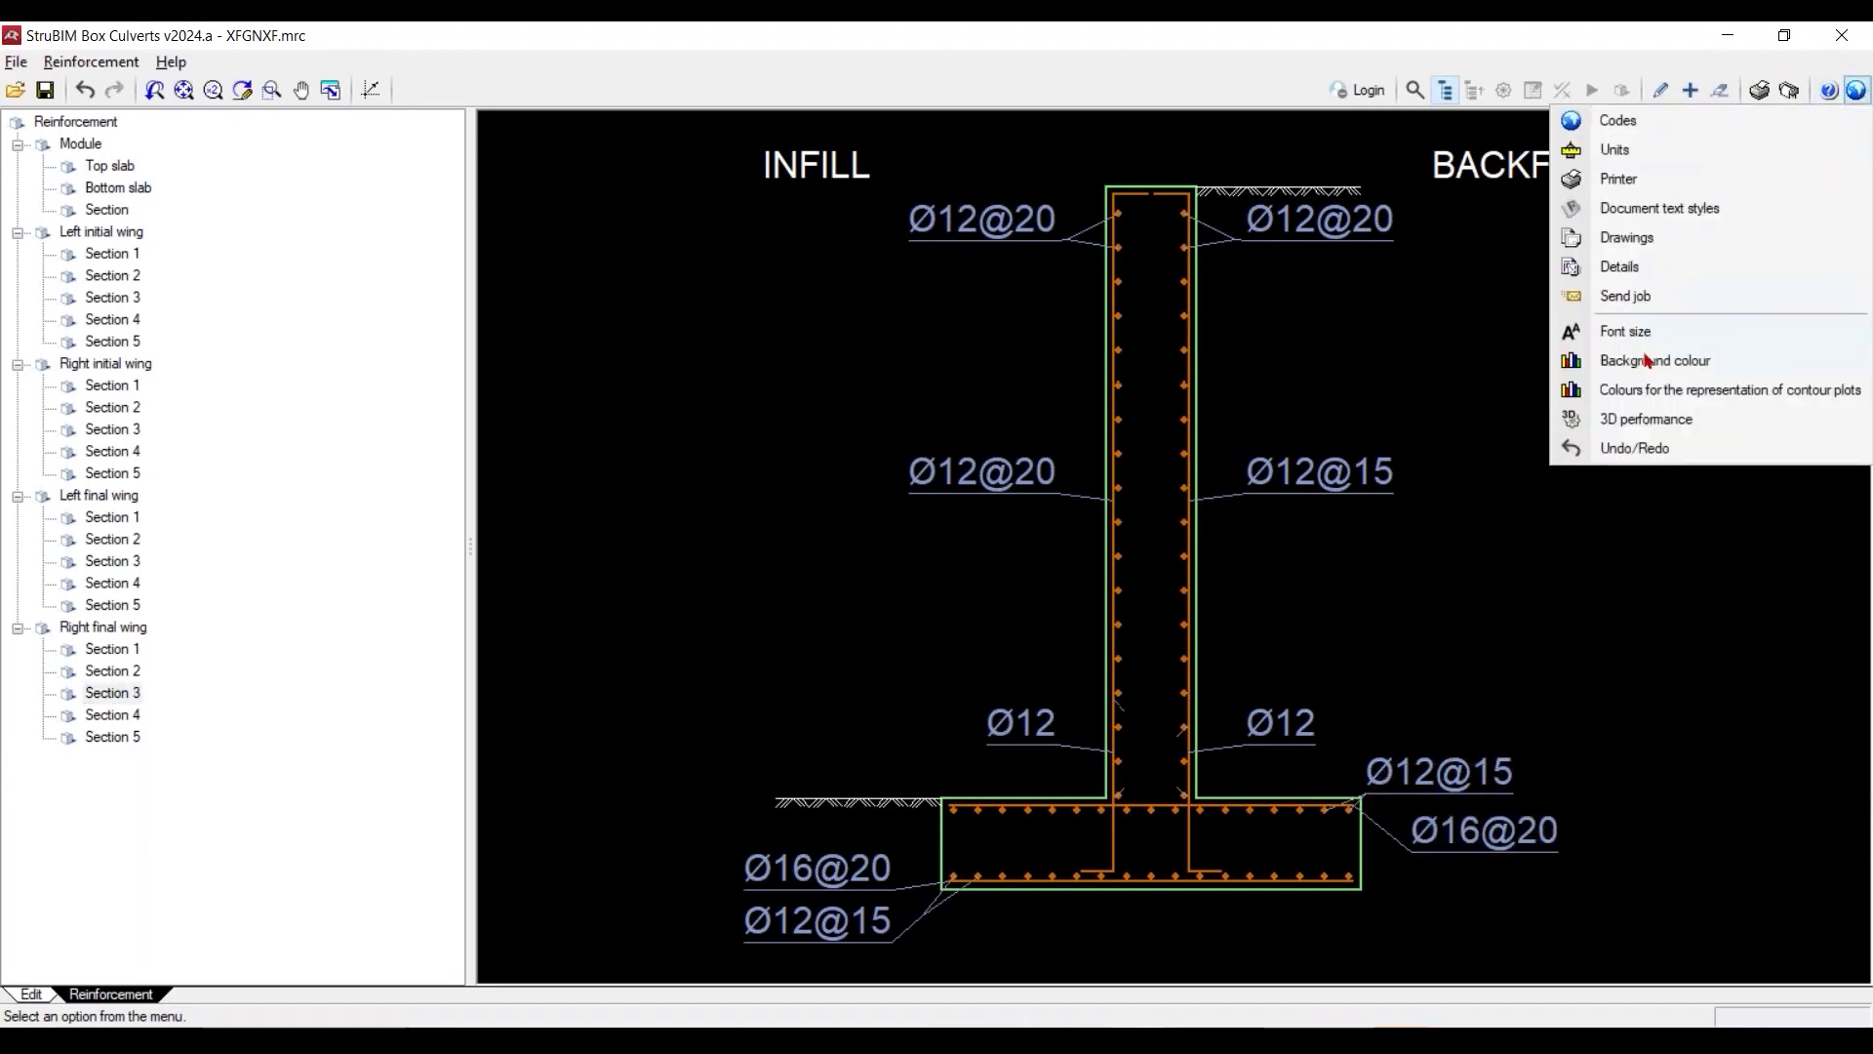
click(1628, 239)
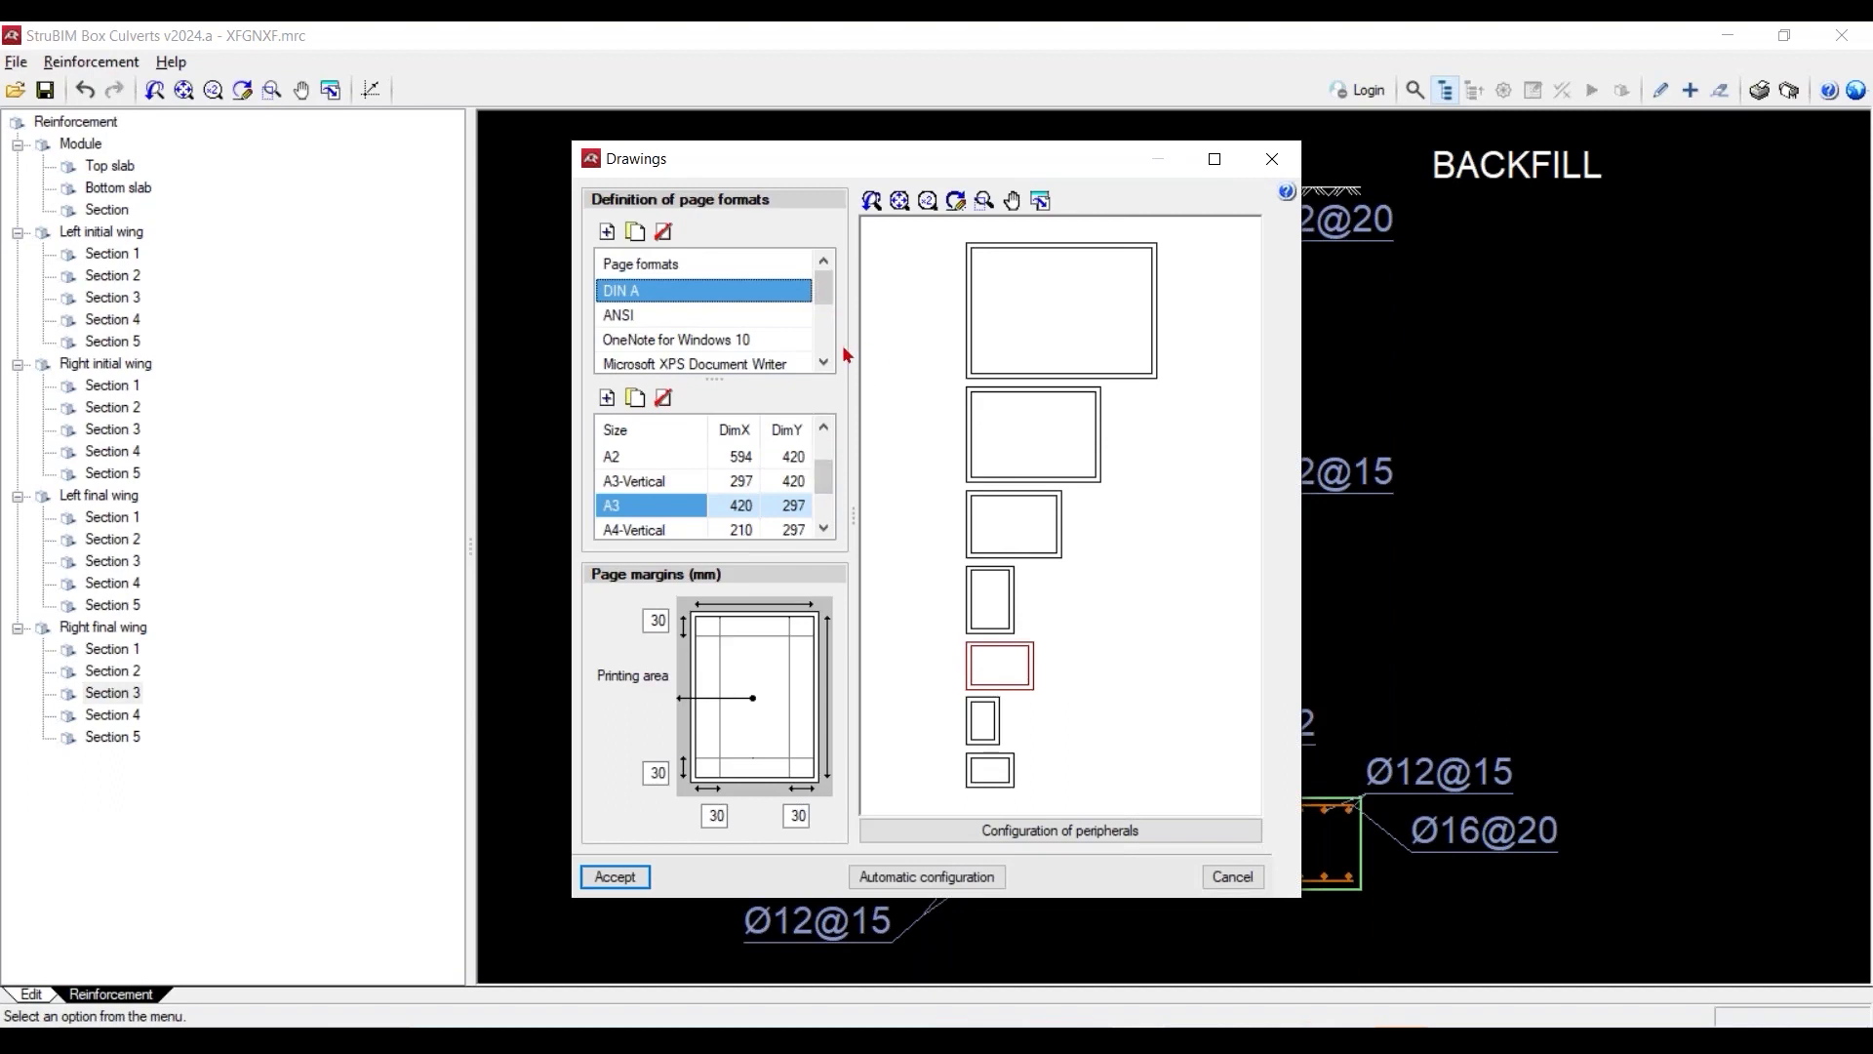
click(684, 318)
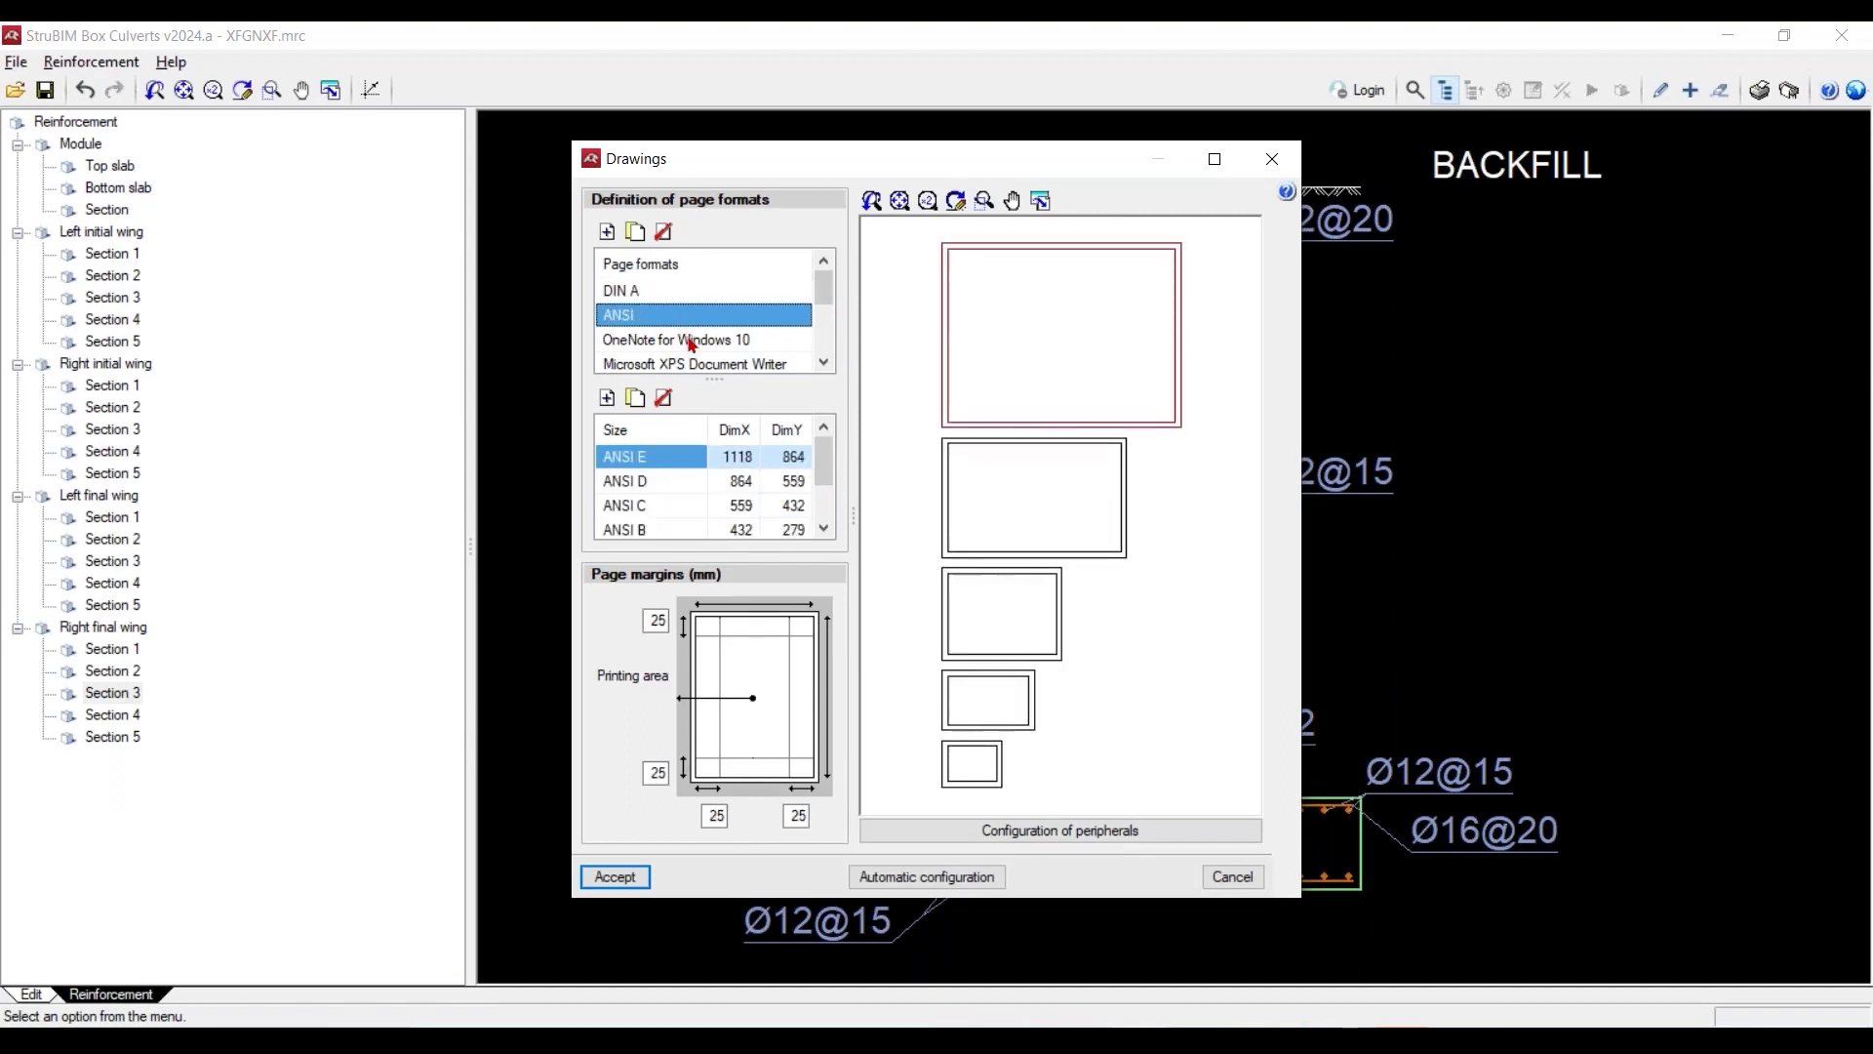
click(689, 339)
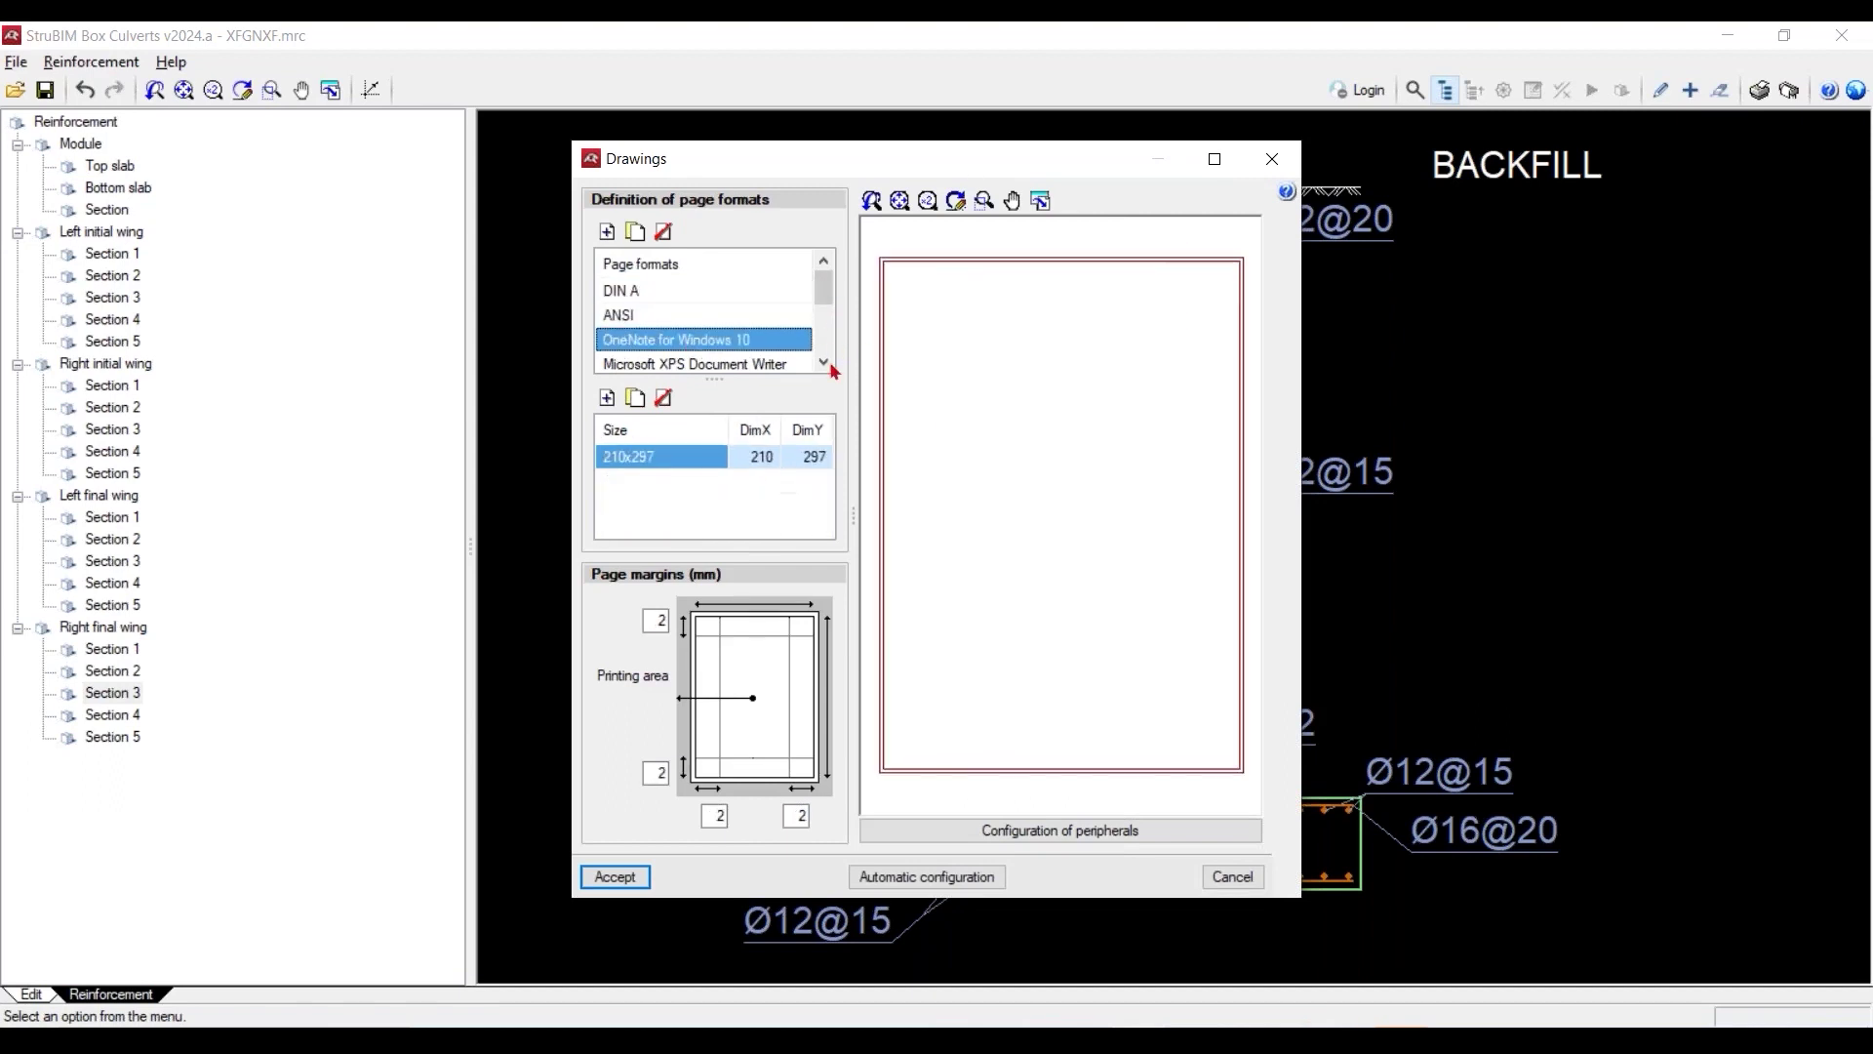
click(1271, 159)
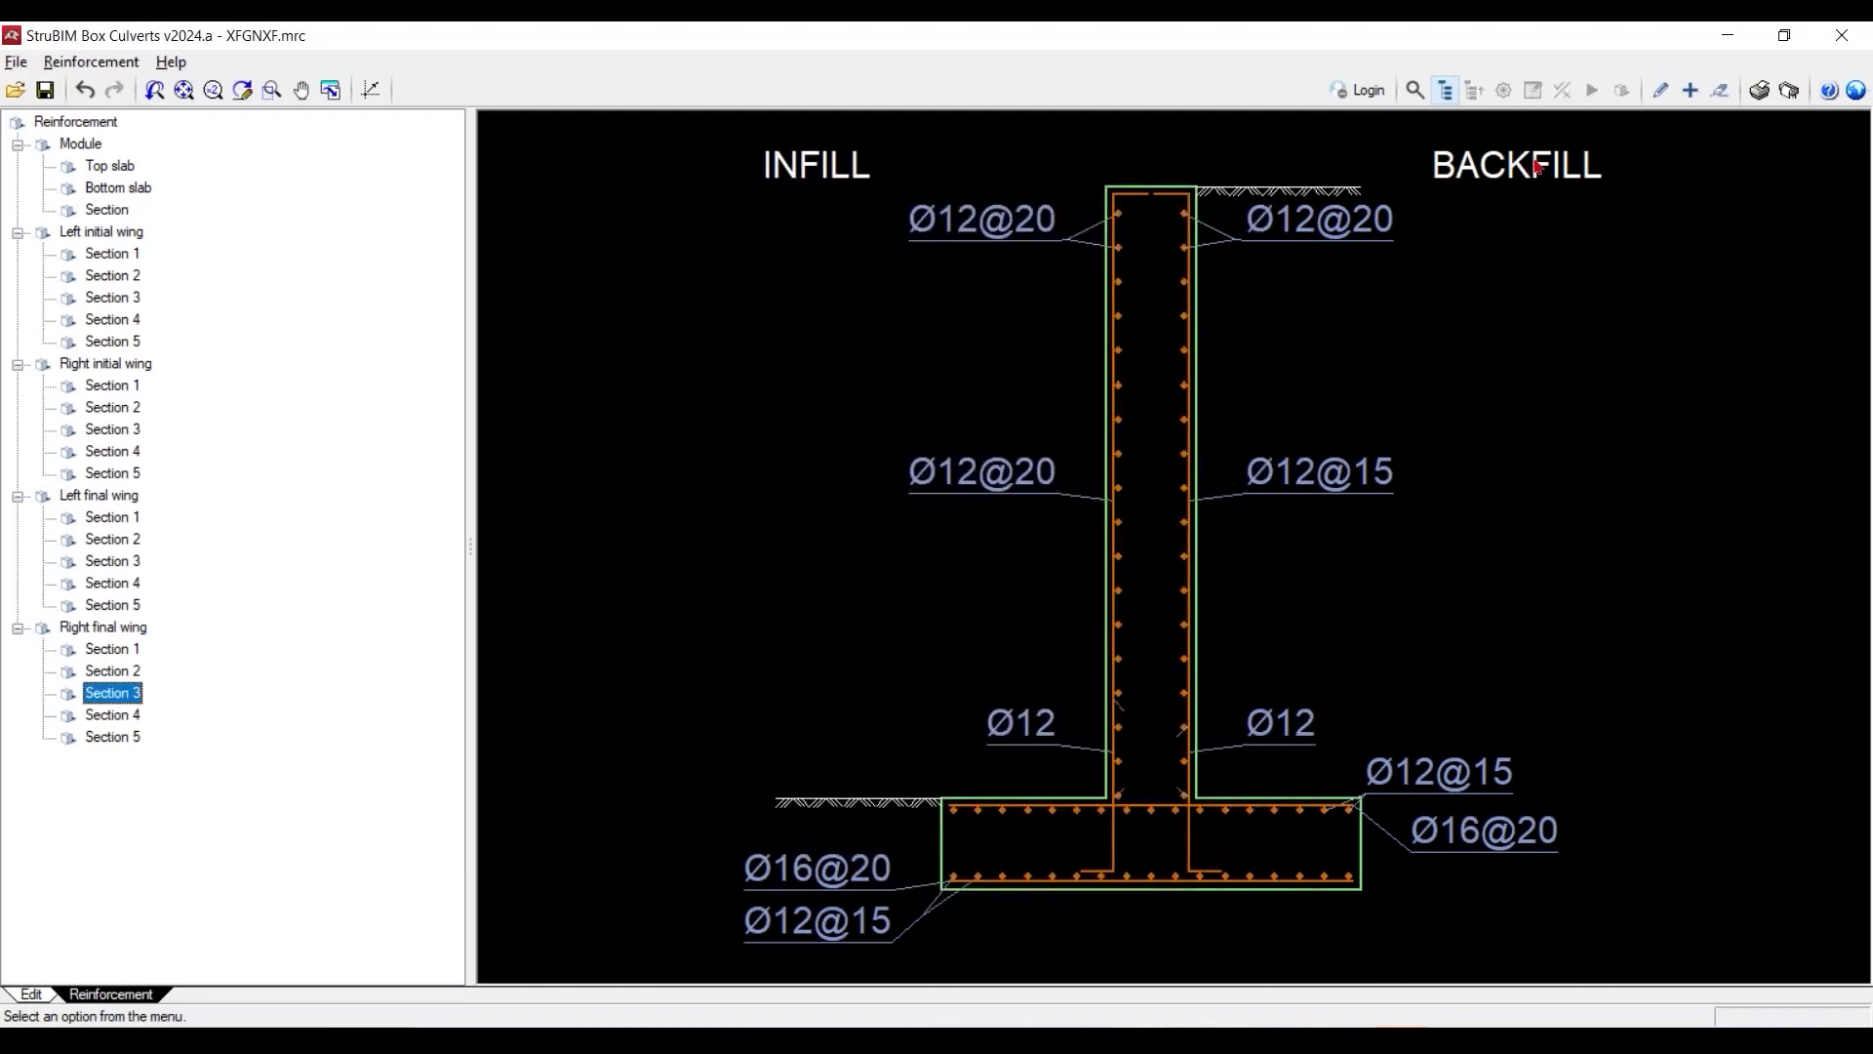